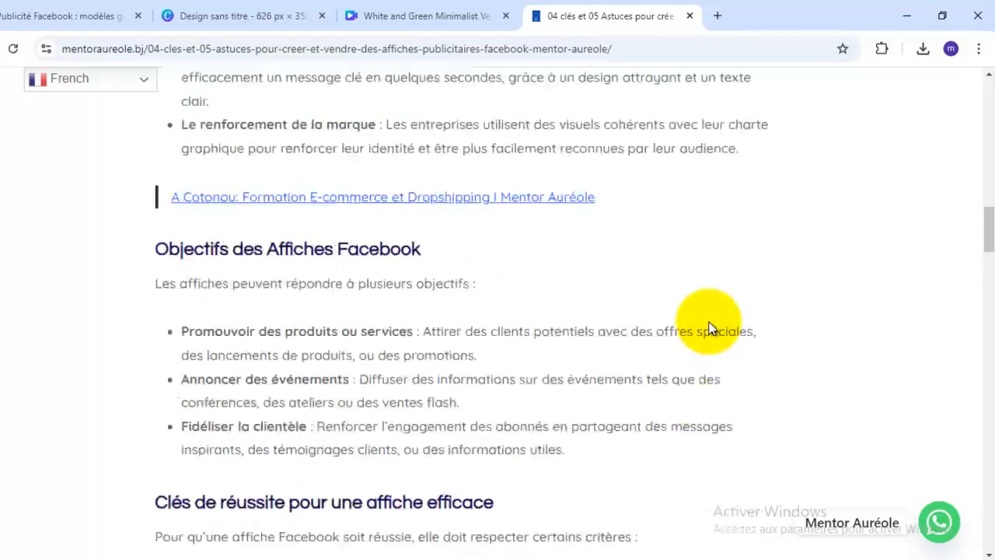
- Examine the title, header image and introduction of the article on creating and selling Facebook advertising posters
scroll(715, 321, up, 2)
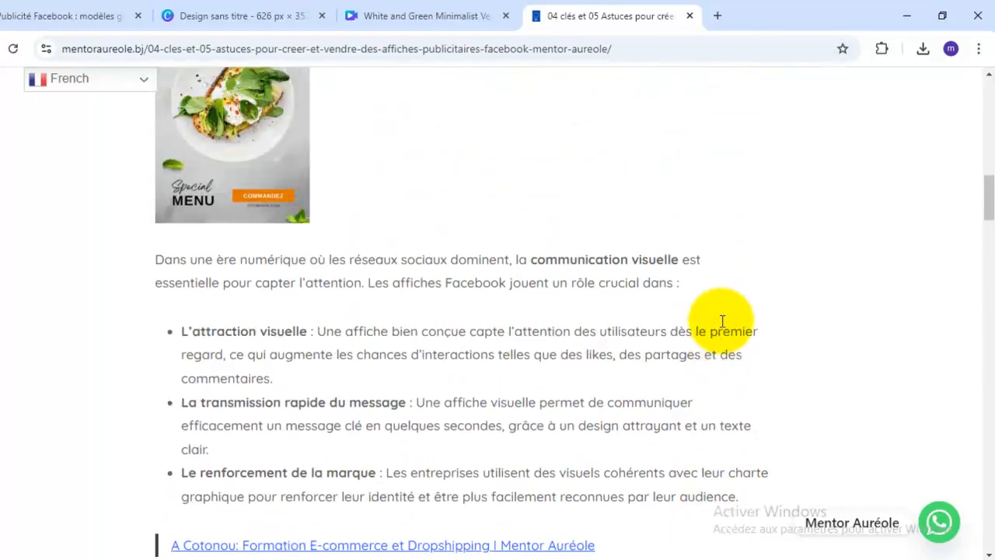
scroll(722, 323, up, 4)
scroll(722, 326, up, 5)
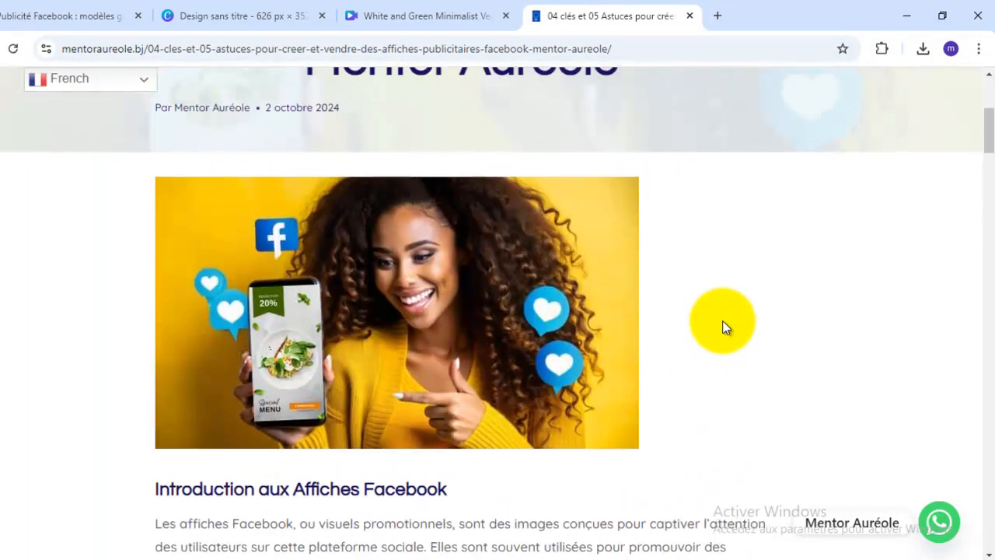
scroll(724, 326, down, 1)
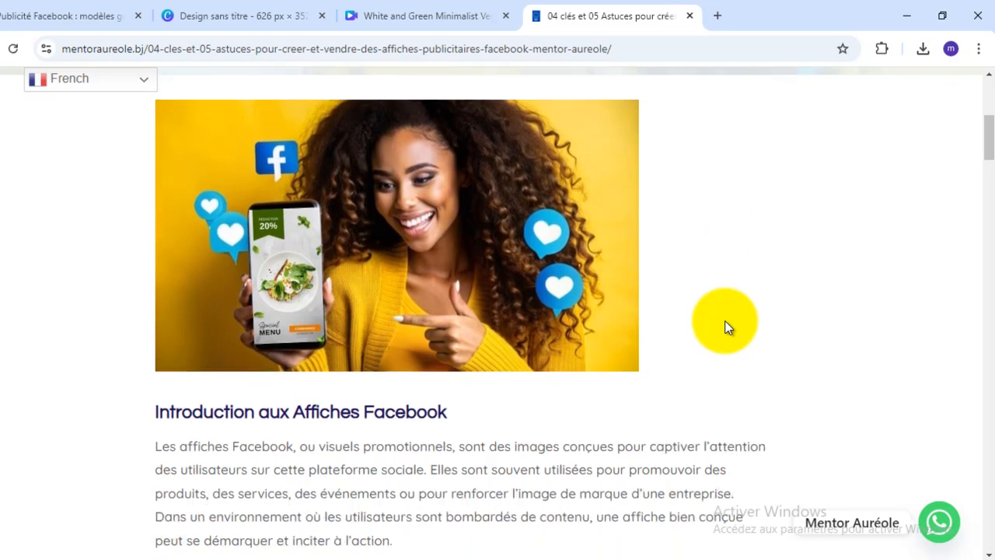
scroll(725, 326, up, 4)
scroll(727, 324, up, 1)
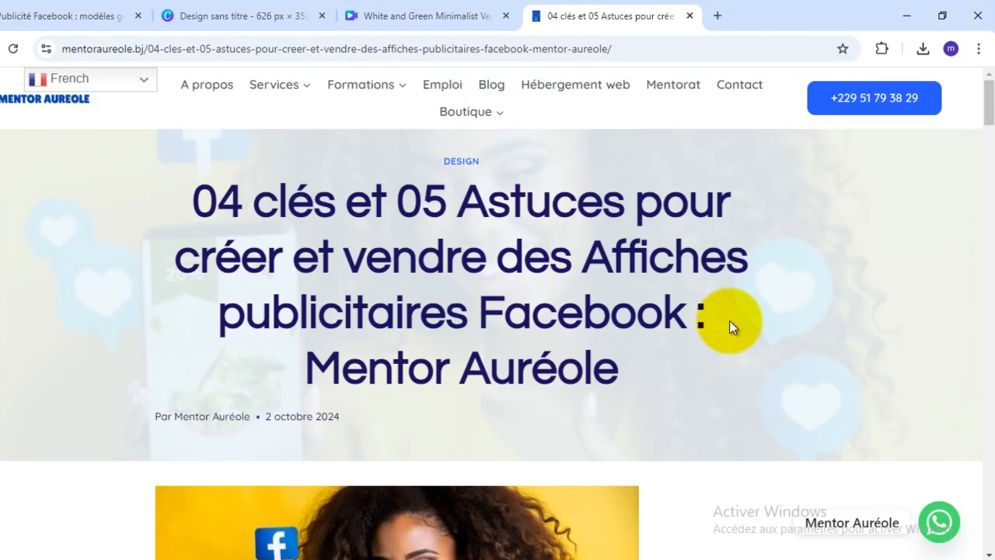
scroll(729, 322, down, 2)
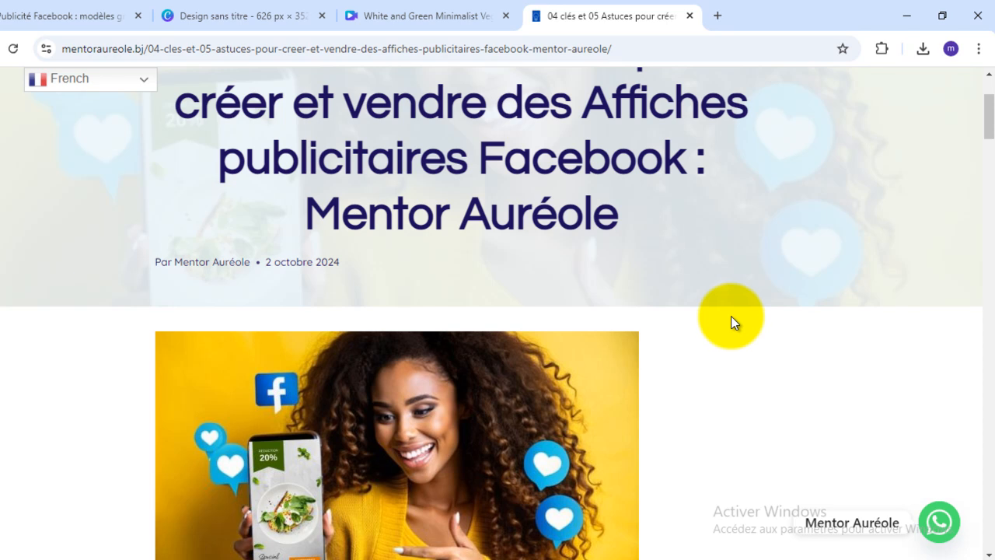
scroll(730, 316, down, 2)
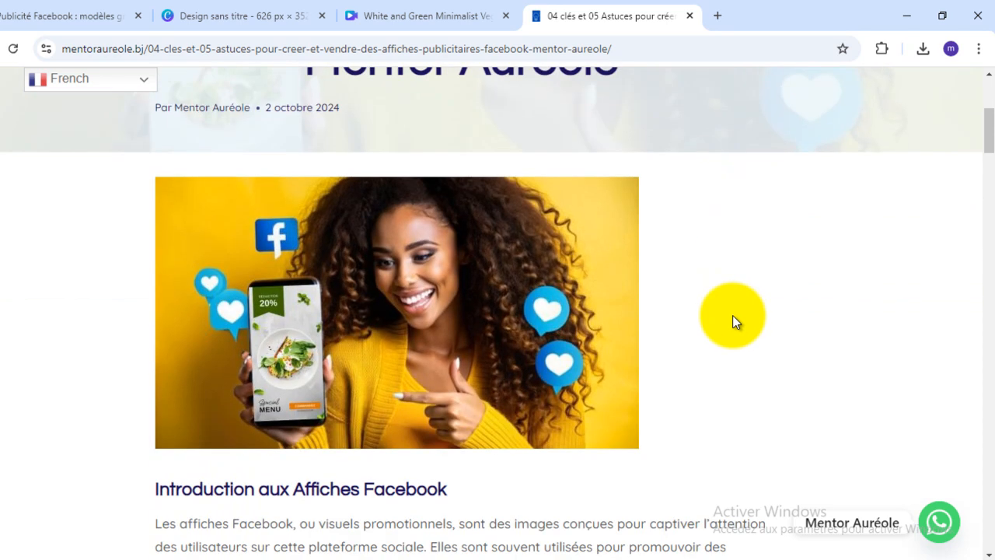
scroll(732, 315, down, 1)
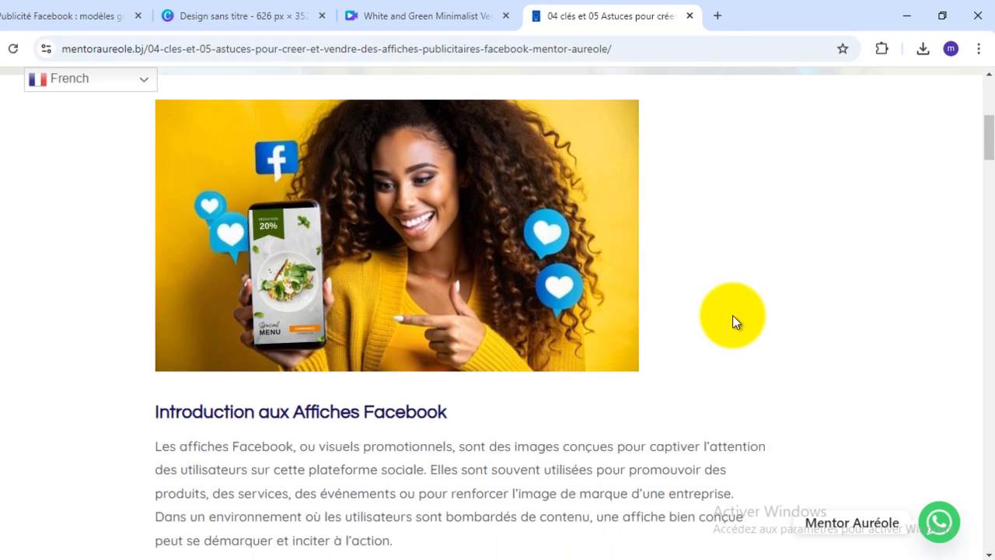
scroll(732, 314, down, 1)
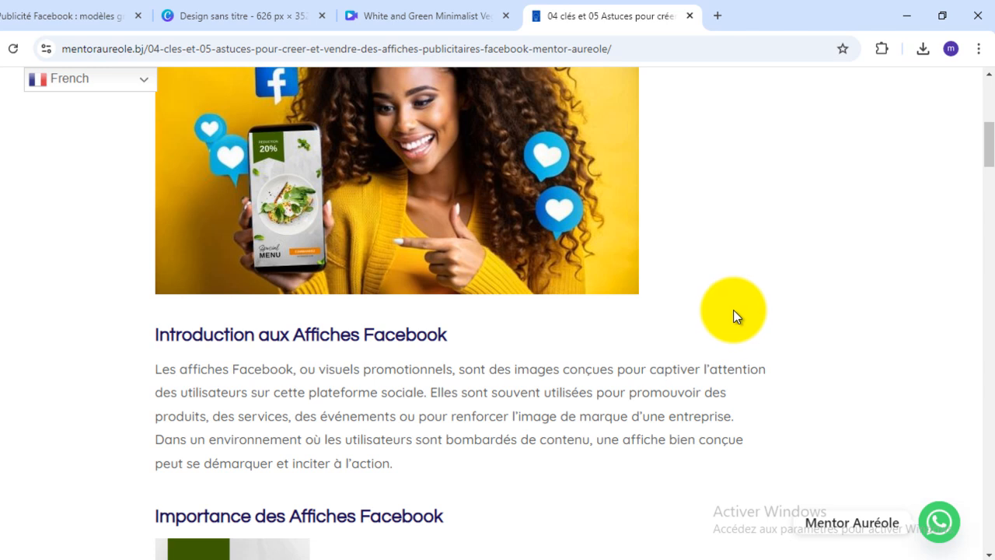
scroll(733, 310, up, 5)
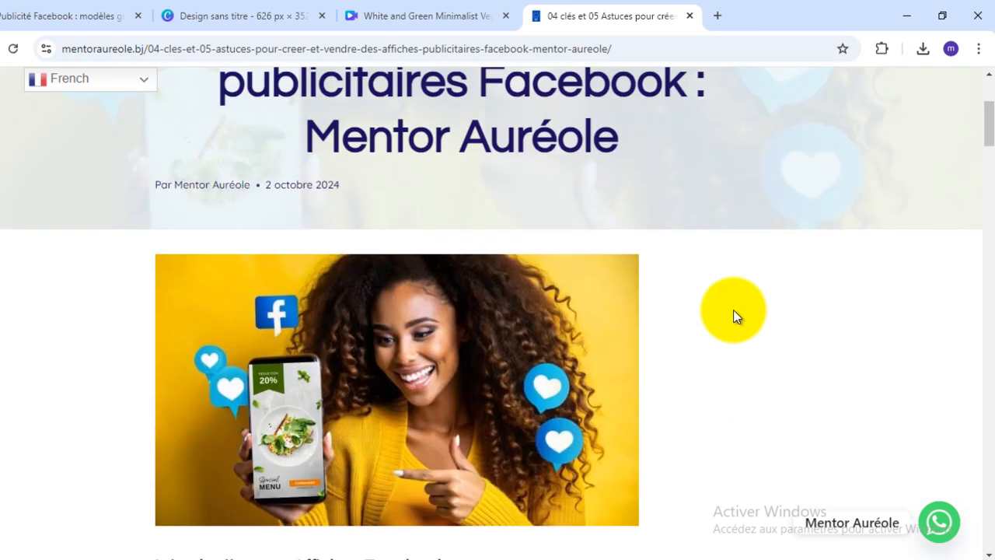
scroll(735, 310, down, 5)
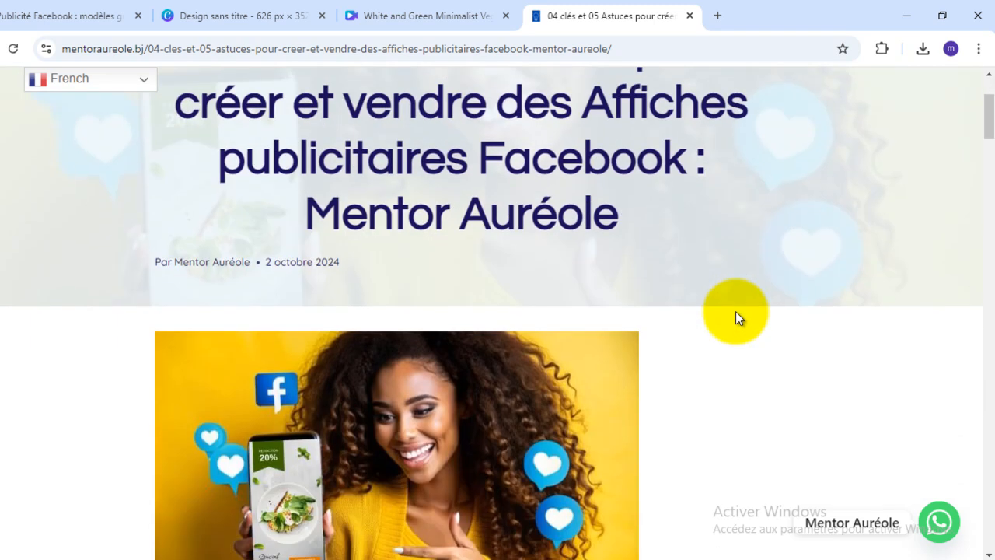
scroll(736, 317, down, 1)
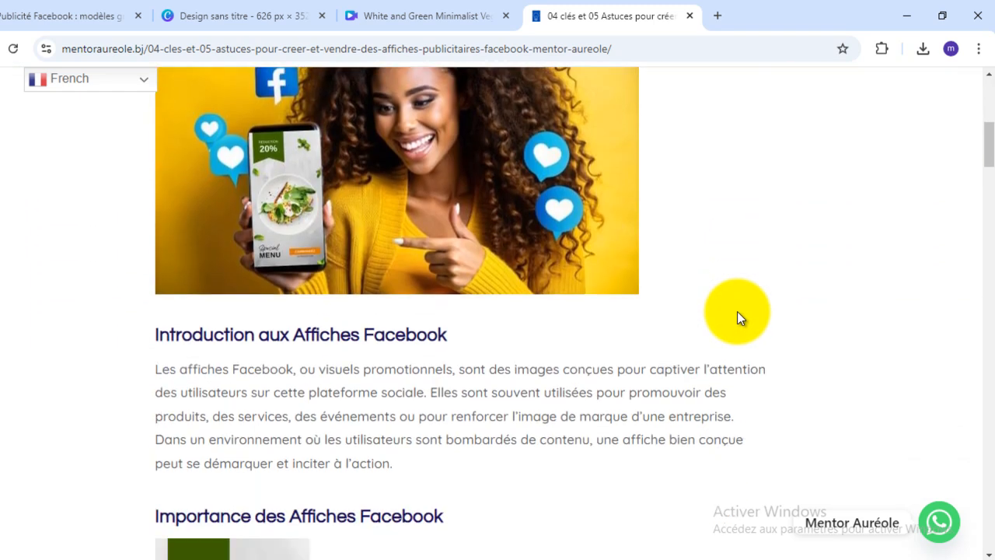
scroll(736, 311, down, 1)
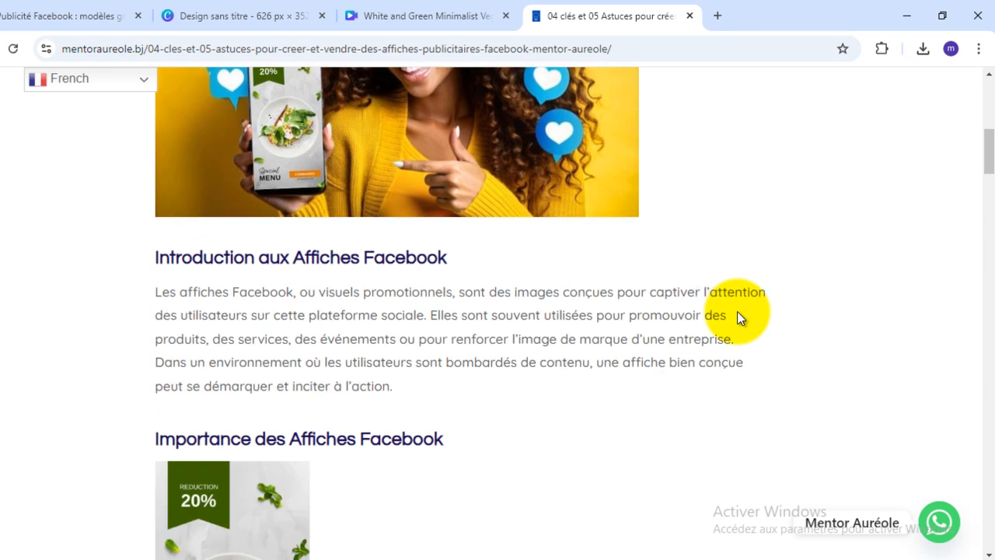
- Skim the article from the importance of Facebook posters to the success criteria, and return to its title
scroll(744, 311, down, 4)
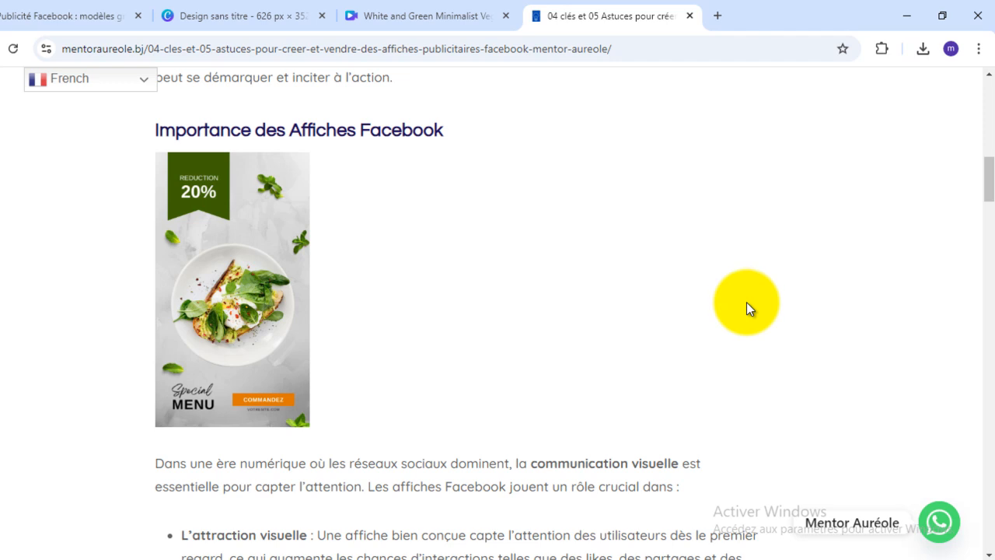
scroll(746, 302, down, 4)
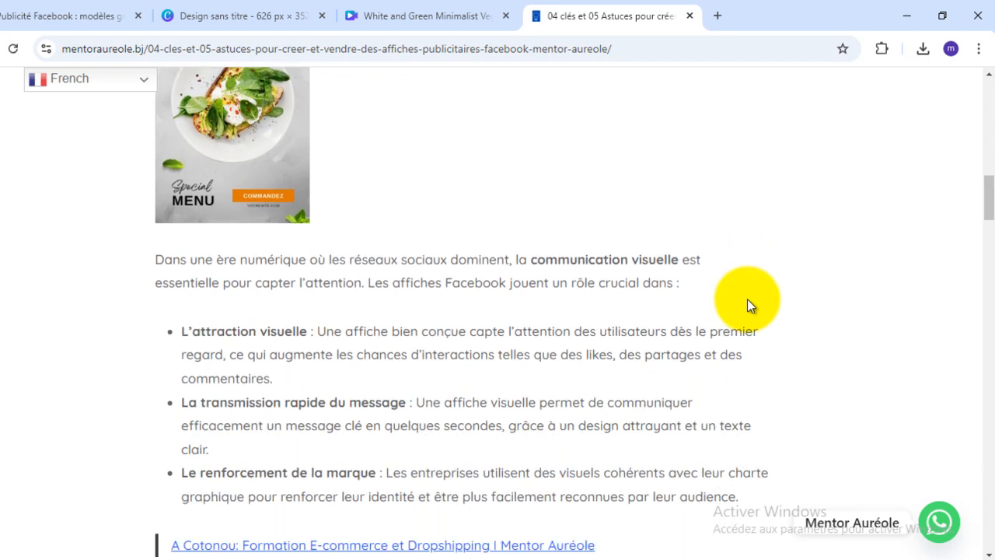
scroll(748, 299, down, 3)
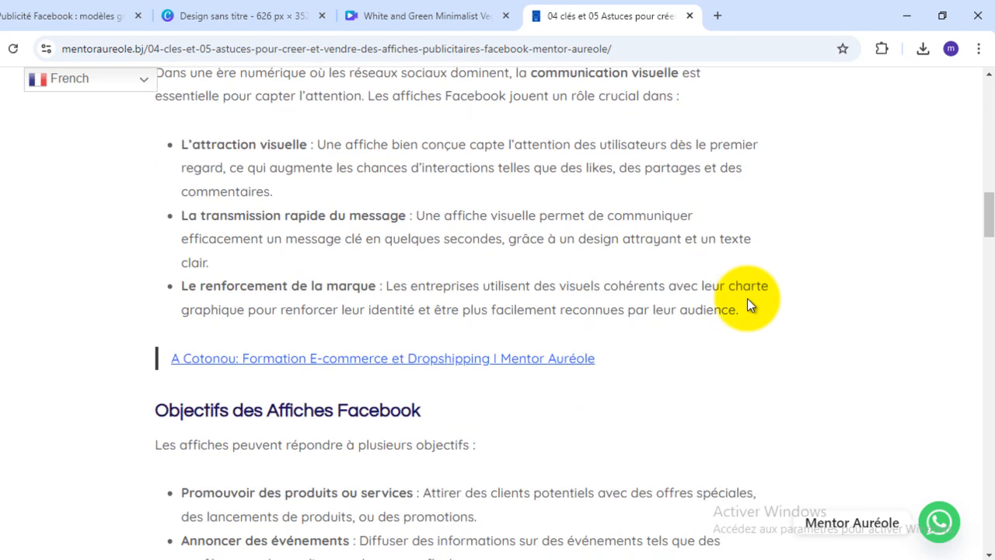
scroll(747, 299, down, 3)
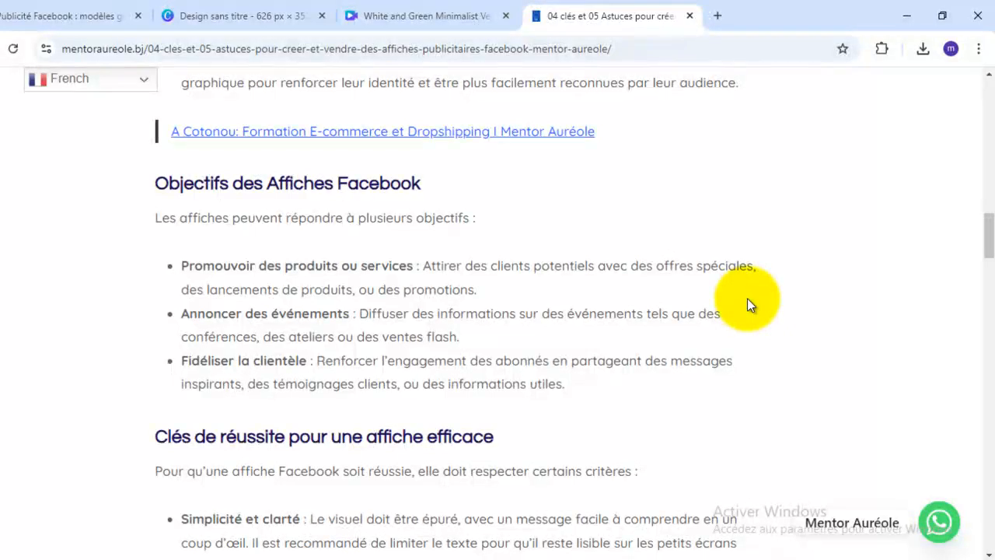
scroll(747, 302, down, 3)
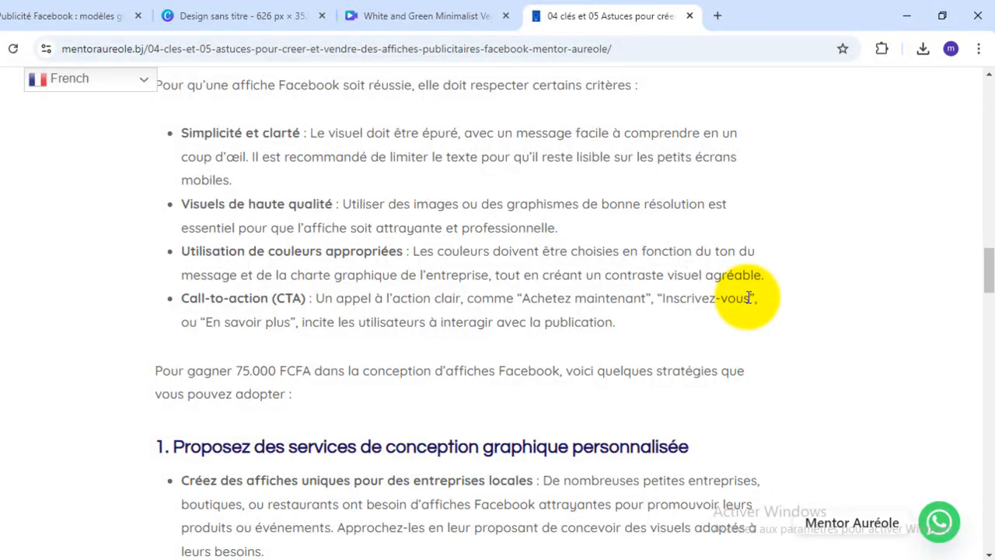
scroll(748, 297, up, 15)
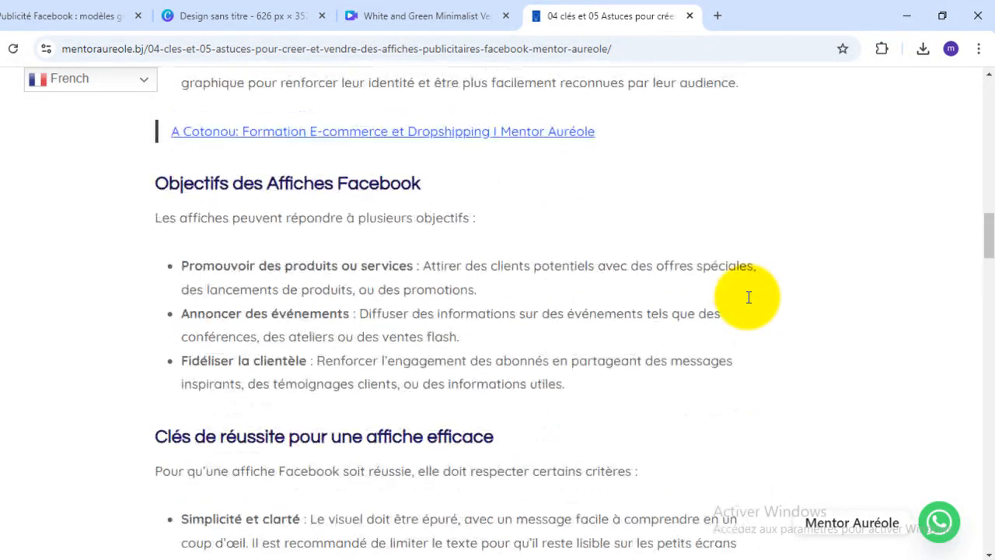
scroll(749, 297, up, 6)
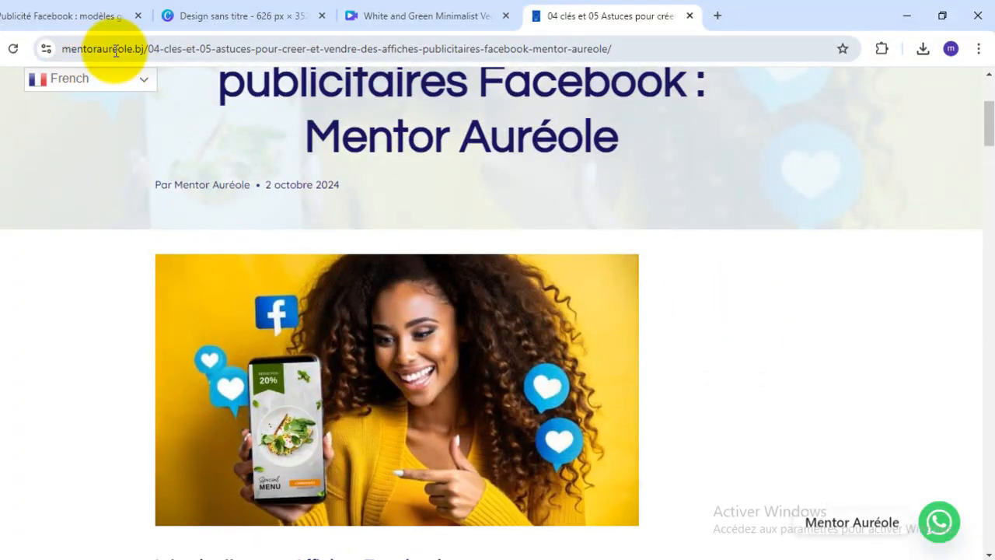
scroll(614, 203, up, 3)
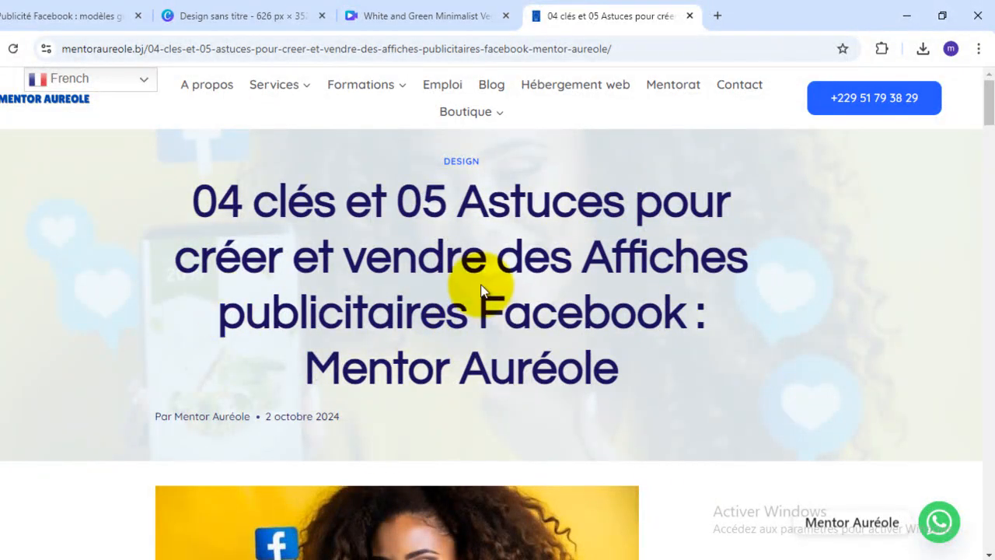
- Read the article's introduction and its sections on the importance and objectives of Facebook posters
scroll(529, 365, down, 5)
scroll(533, 366, down, 2)
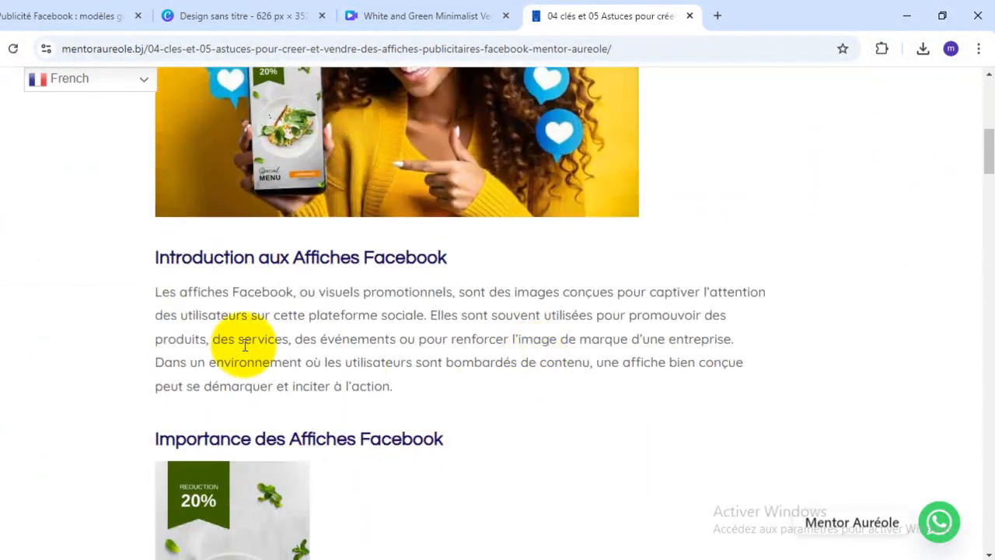
scroll(459, 393, down, 2)
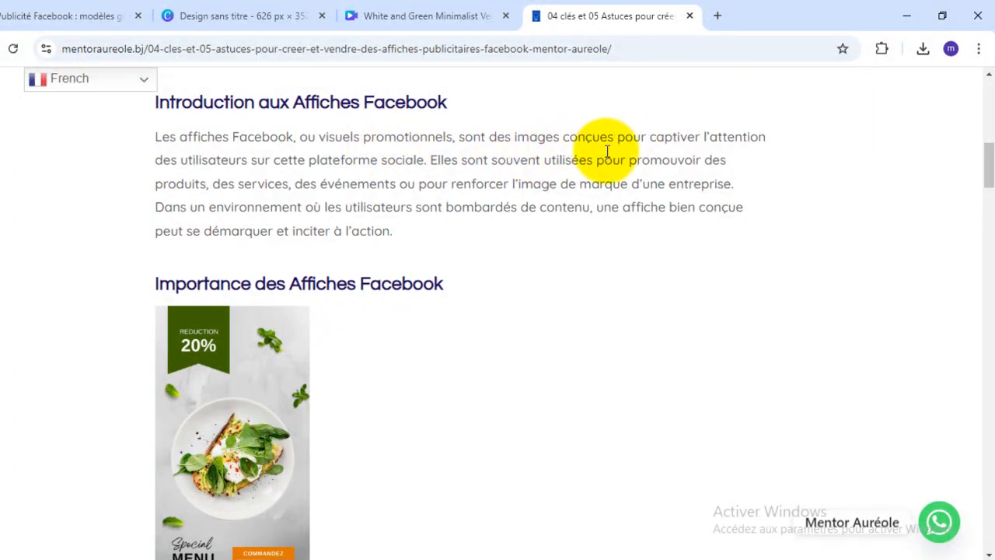
scroll(605, 151, down, 3)
scroll(605, 154, down, 3)
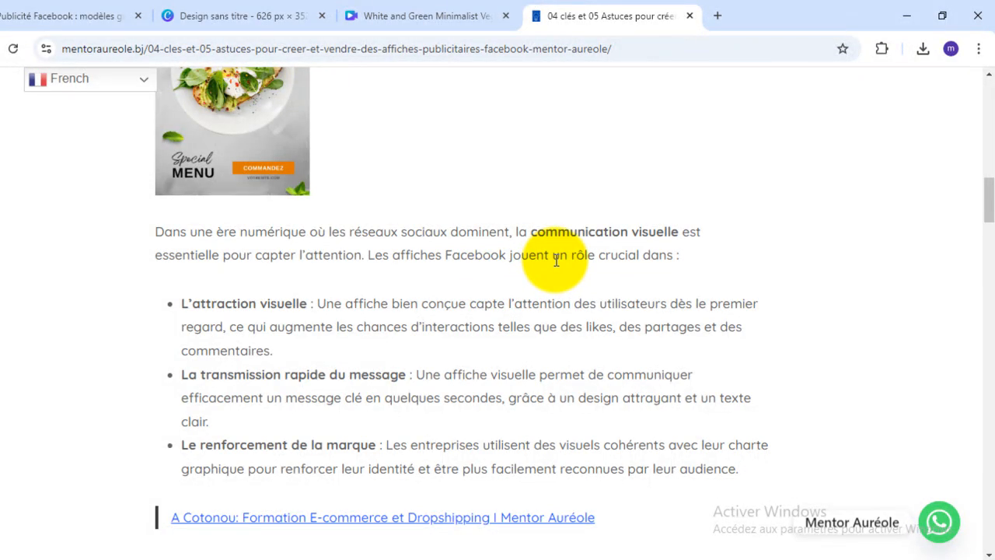
scroll(556, 259, down, 1)
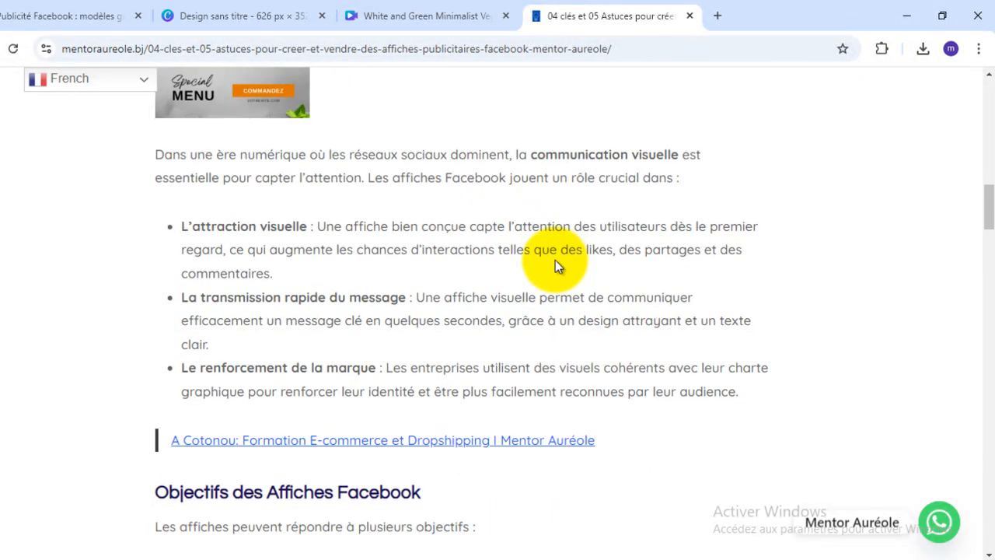
scroll(555, 260, down, 4)
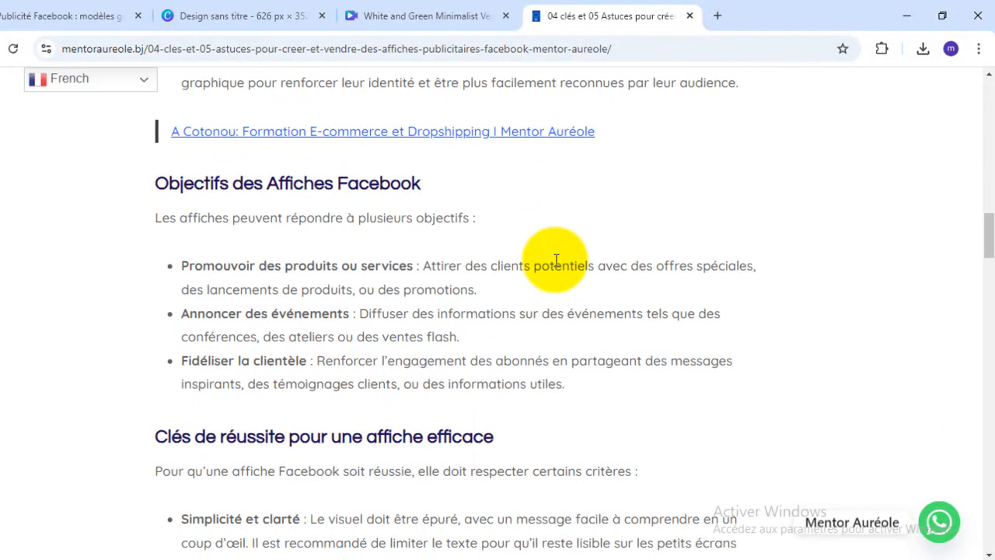
scroll(555, 259, down, 2)
scroll(556, 259, up, 2)
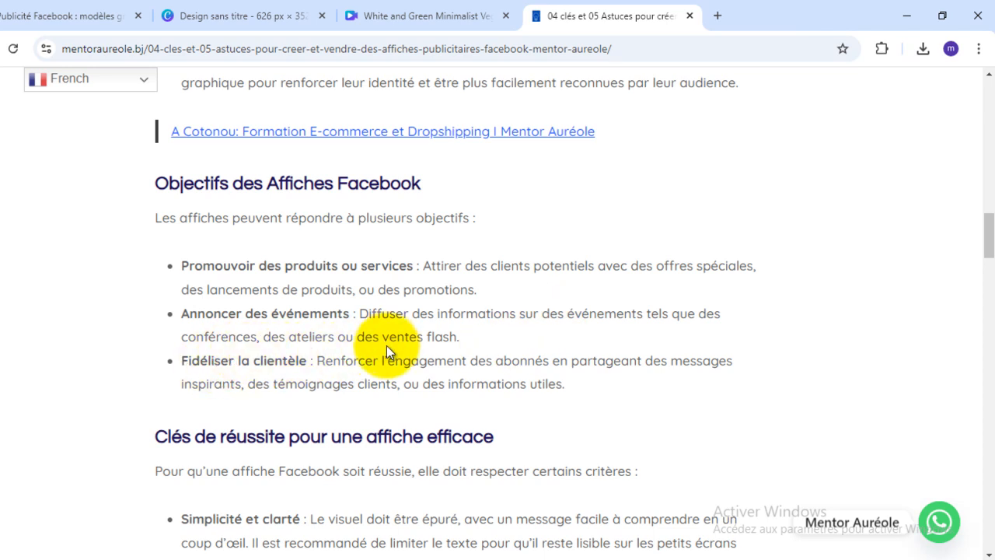
- Read the criteria under "Clés de réussite pour une affiche efficace", briefly revisiting the article's title
scroll(631, 298, down, 3)
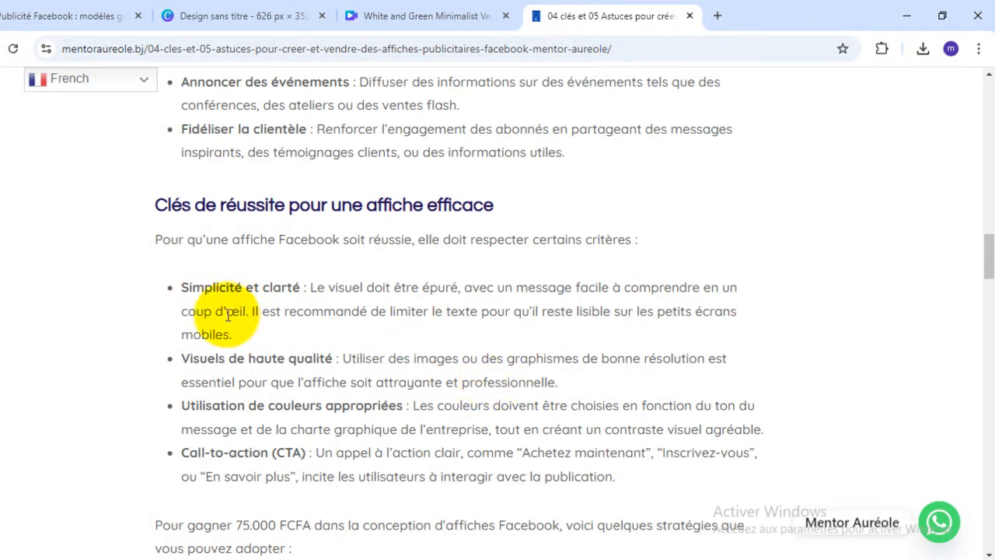
scroll(214, 307, down, 1)
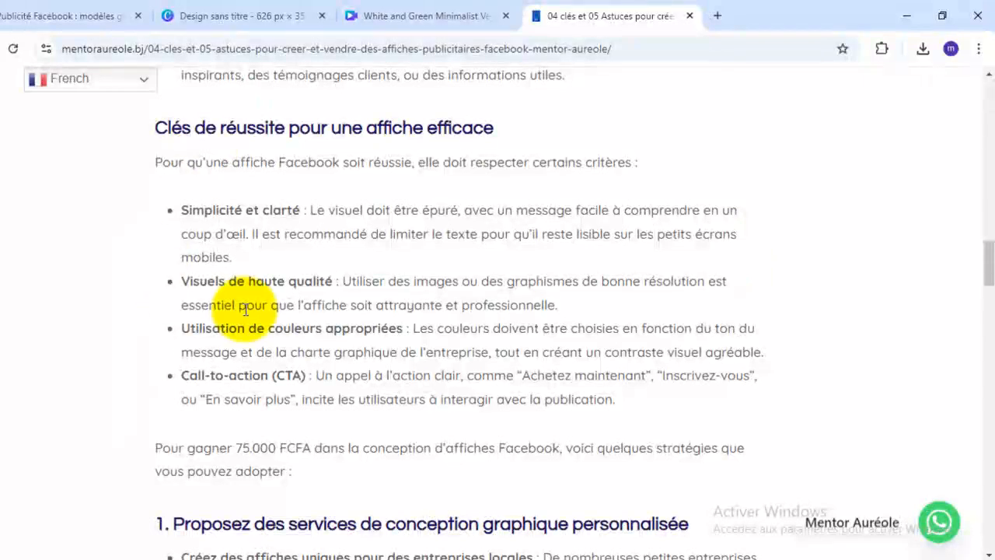
scroll(618, 326, up, 1)
scroll(666, 344, up, 15)
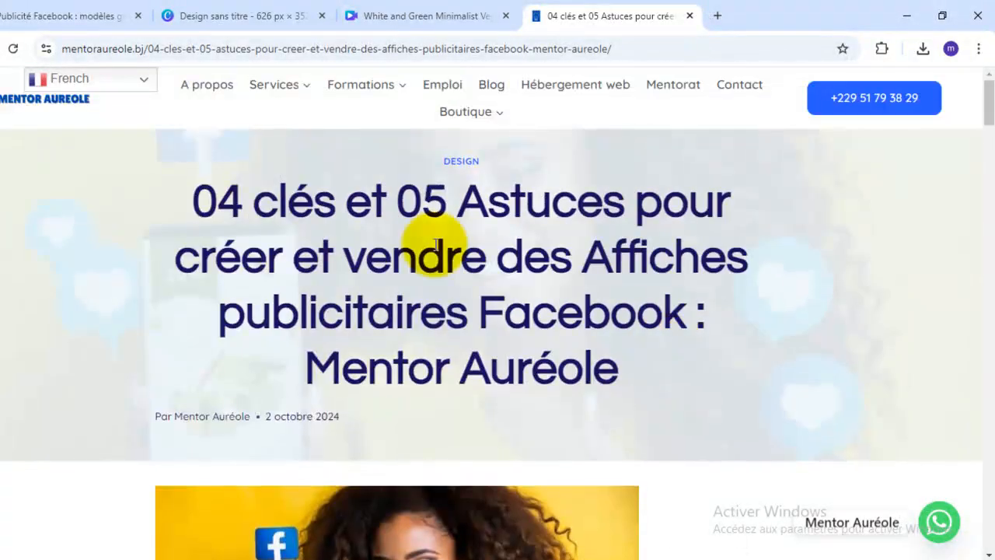
scroll(633, 305, down, 12)
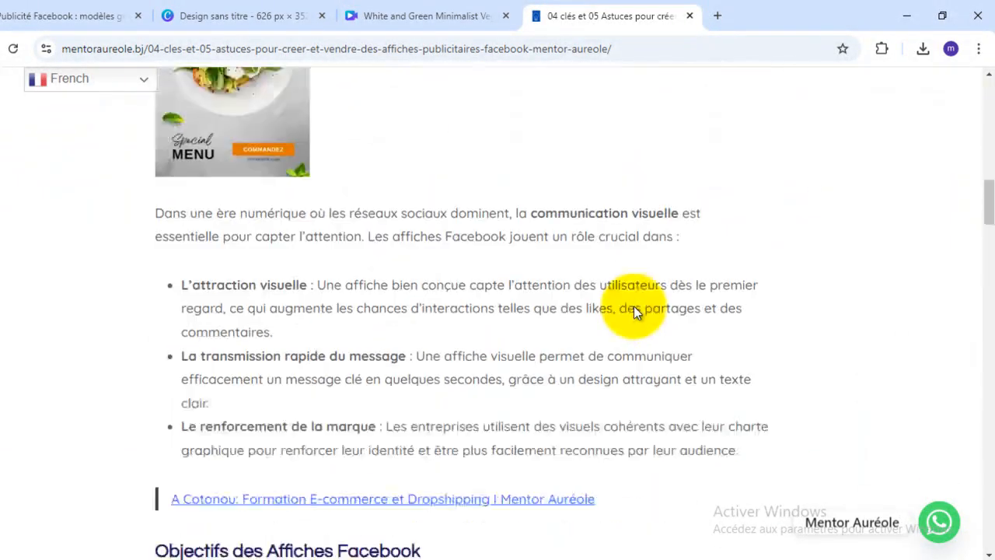
scroll(635, 311, down, 3)
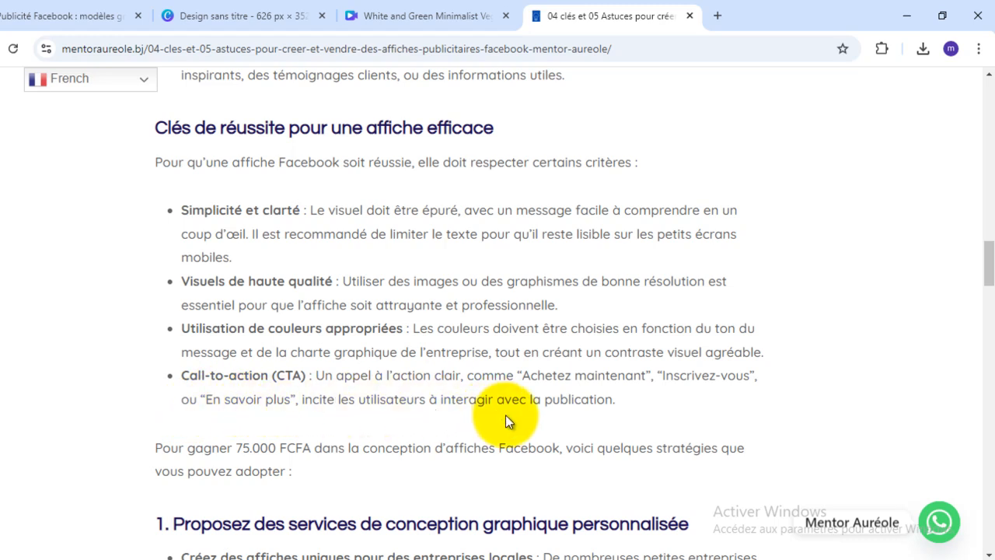
- Switch to the White and Green Minimalist design in Canva, dismiss the download panel and examine the poster from its discount ribbon to the COMMANDEZ button
click(454, 30)
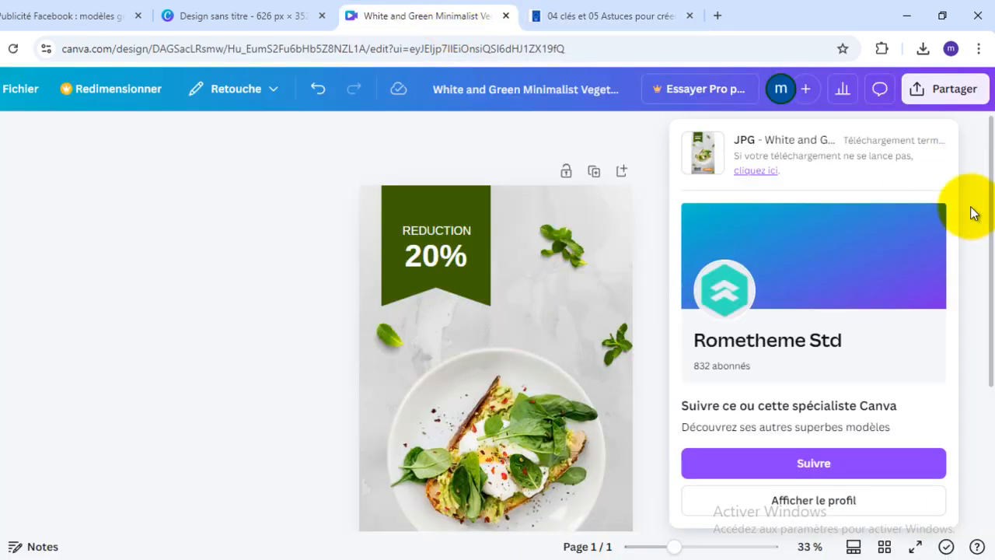
click(260, 160)
scroll(610, 284, down, 2)
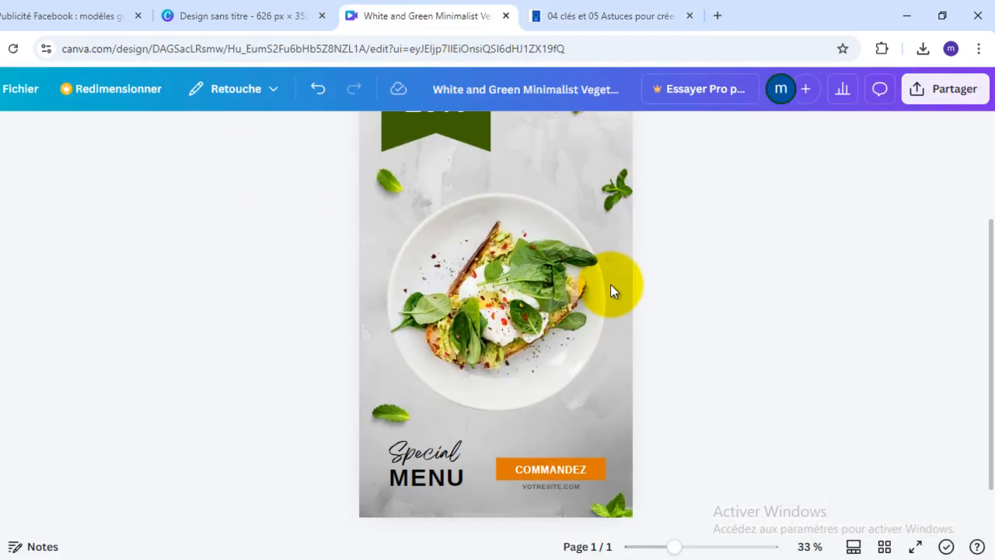
scroll(611, 283, up, 1)
scroll(611, 283, down, 1)
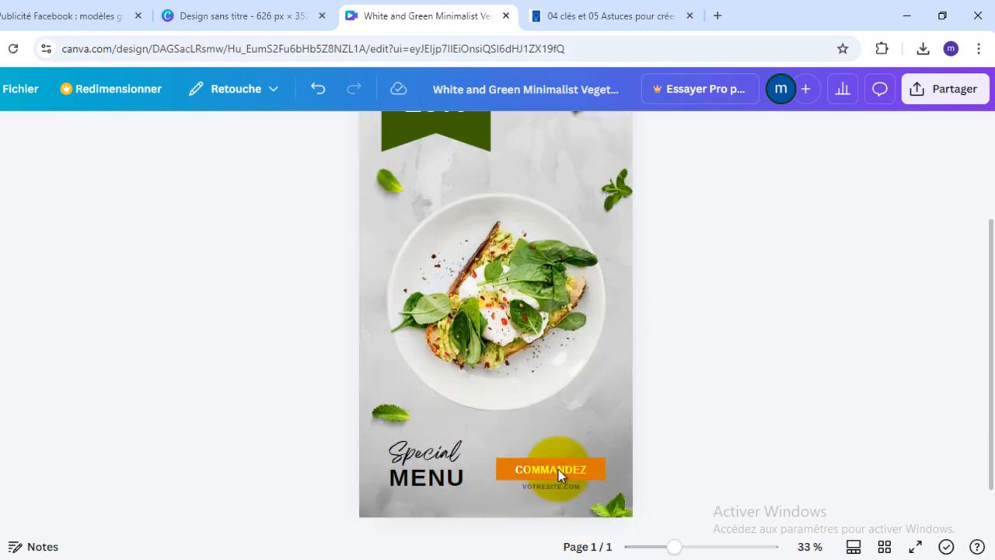
scroll(640, 417, up, 2)
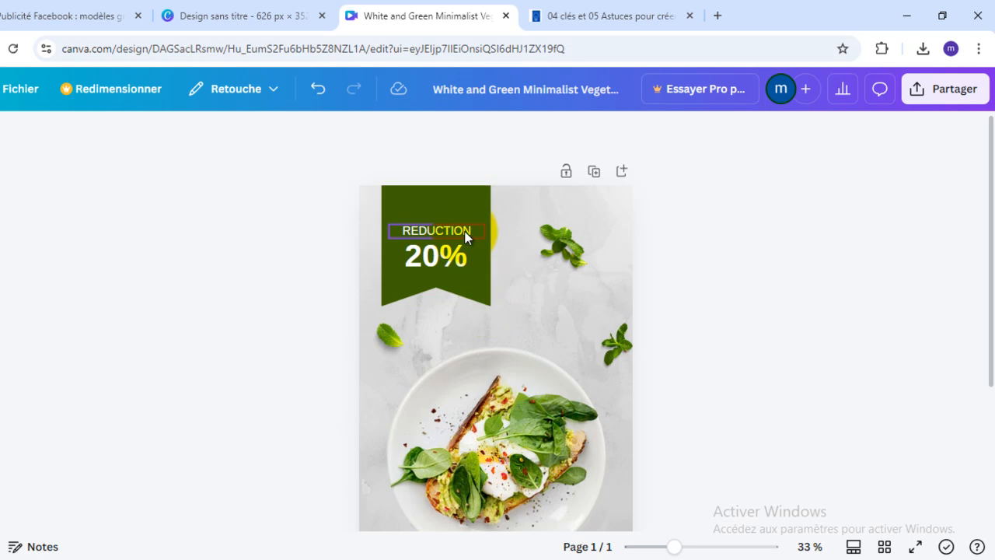
- Re-examine the food poster from its REDUCTION 20% ribbon to the COMMANDEZ button, and view the phone mockup in the untitled 626 px design
scroll(486, 303, down, 3)
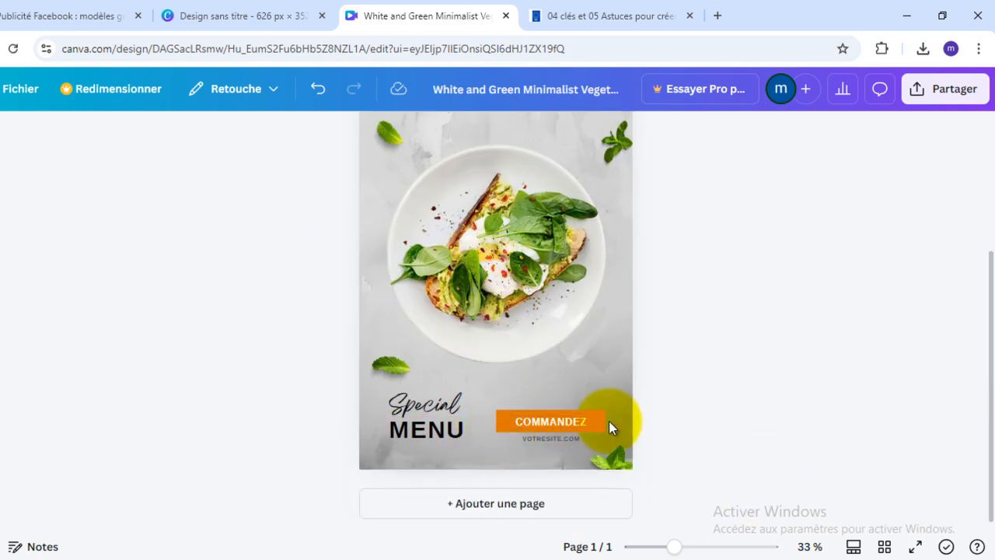
scroll(609, 418, up, 3)
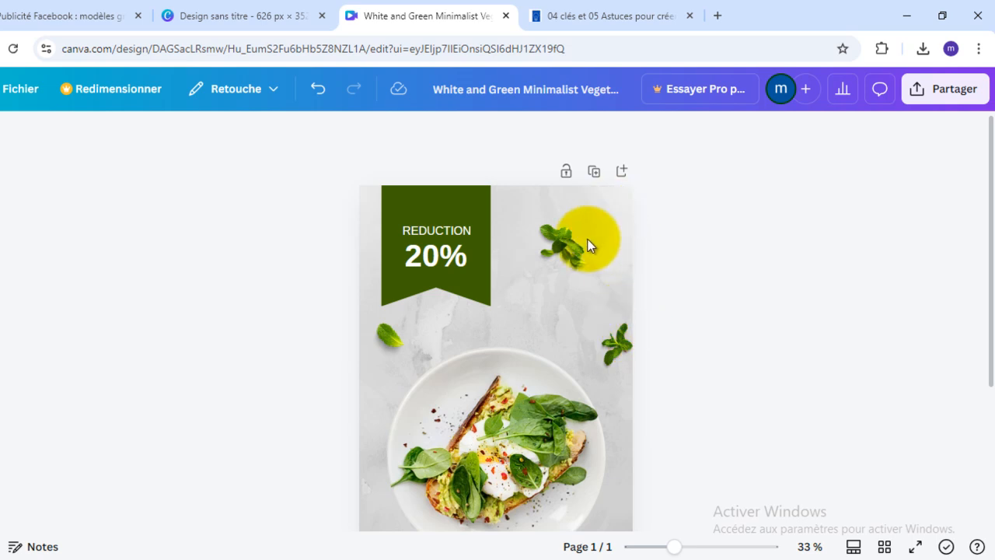
scroll(730, 204, down, 1)
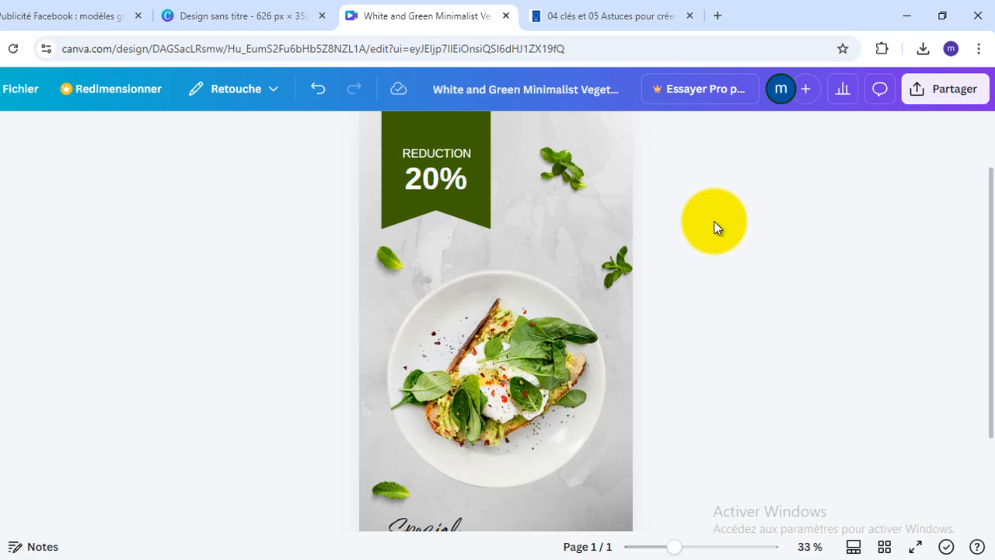
click(259, 23)
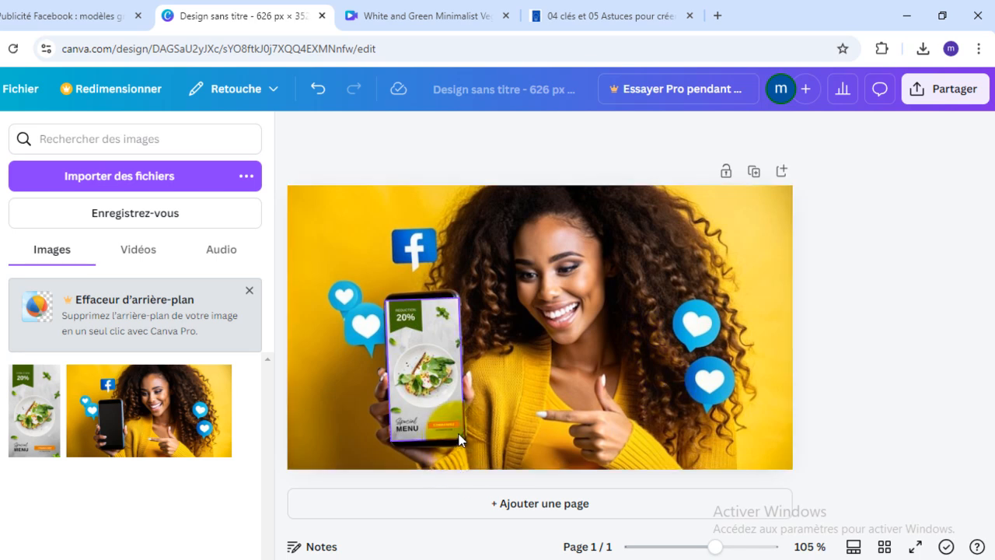
- Return to the article and read its strategies on personalised design services, service packs and automating with templates
click(561, 20)
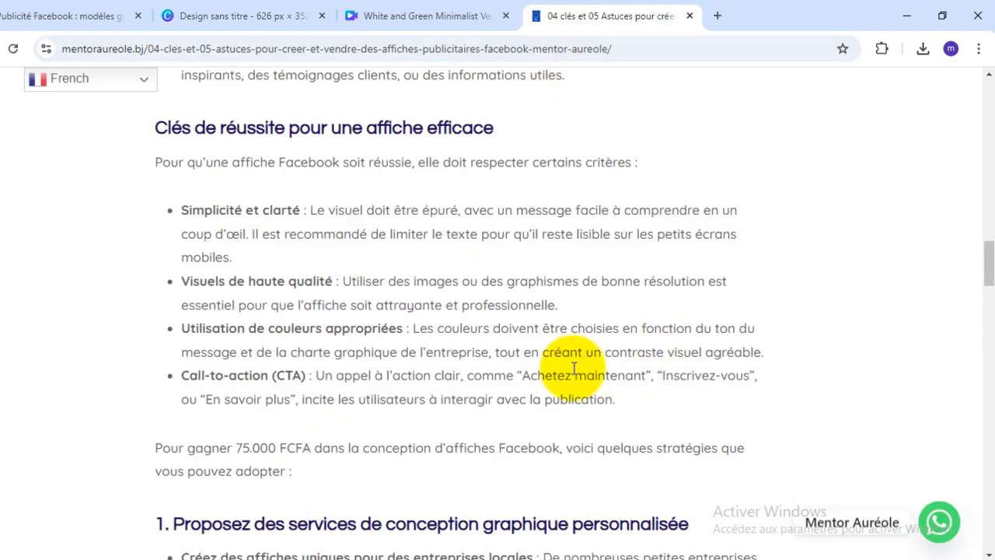
scroll(573, 370, down, 1)
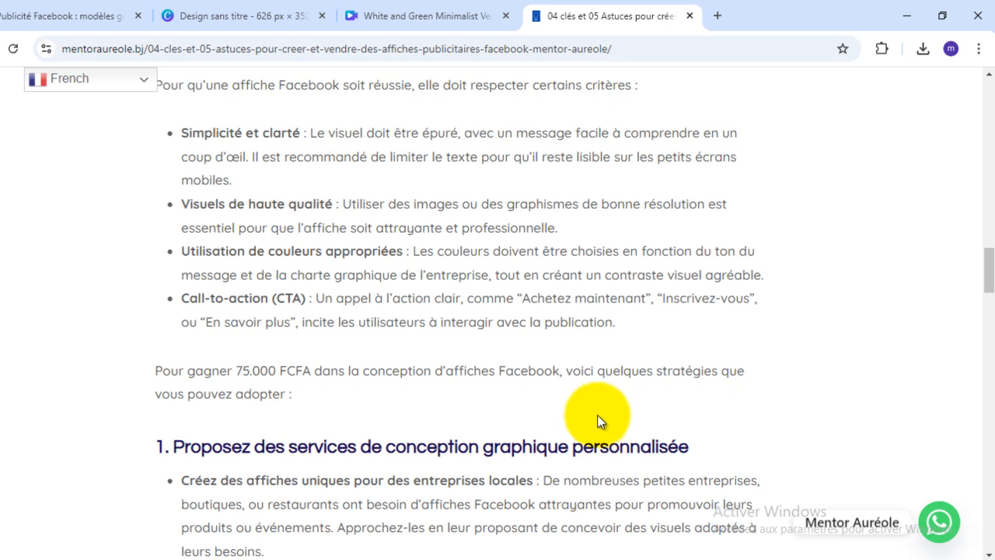
scroll(452, 437, down, 4)
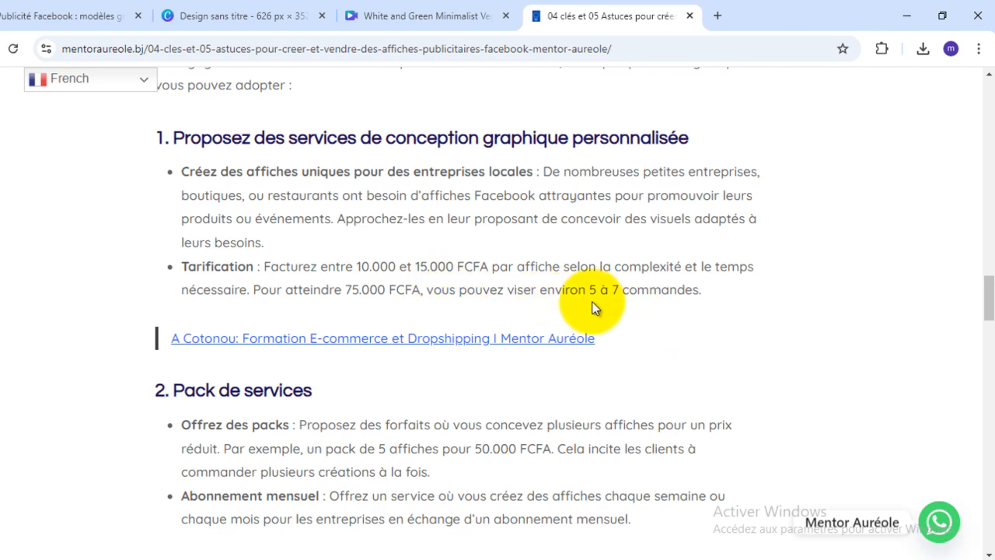
scroll(602, 317, down, 1)
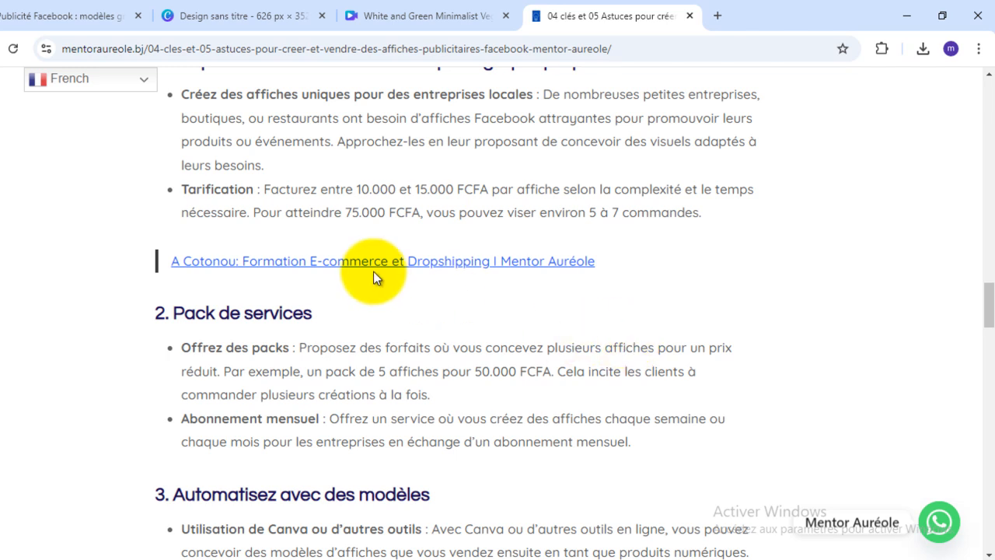
scroll(374, 274, down, 3)
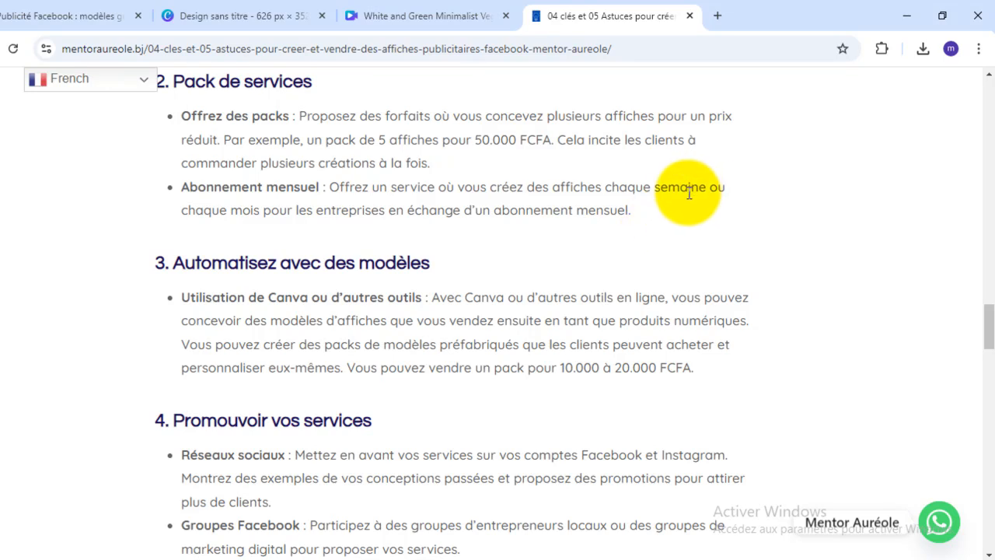
scroll(352, 181, down, 1)
scroll(352, 181, down, 1)
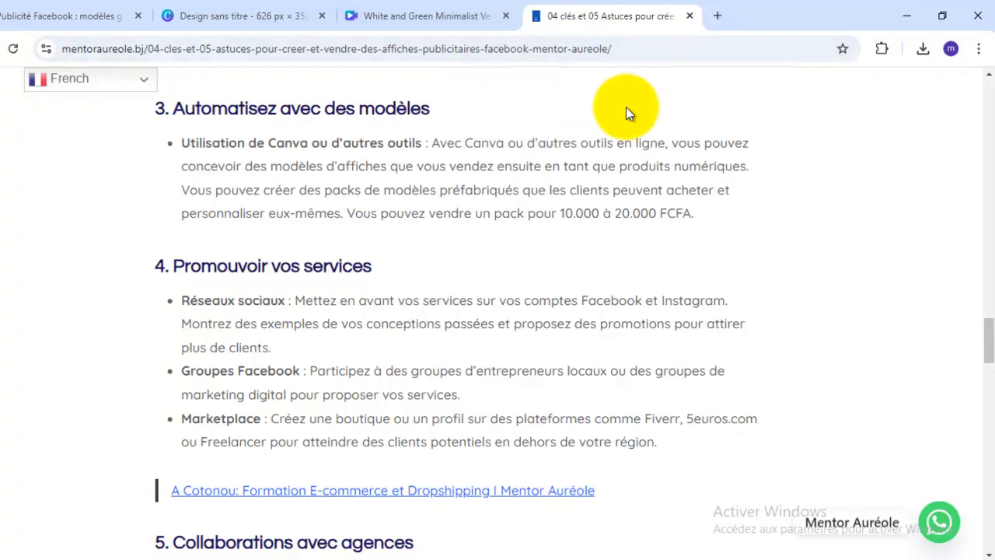
- Switch to the untitled Canva design and inspect the food poster placed on the phone screen, leaving it deselected
click(257, 8)
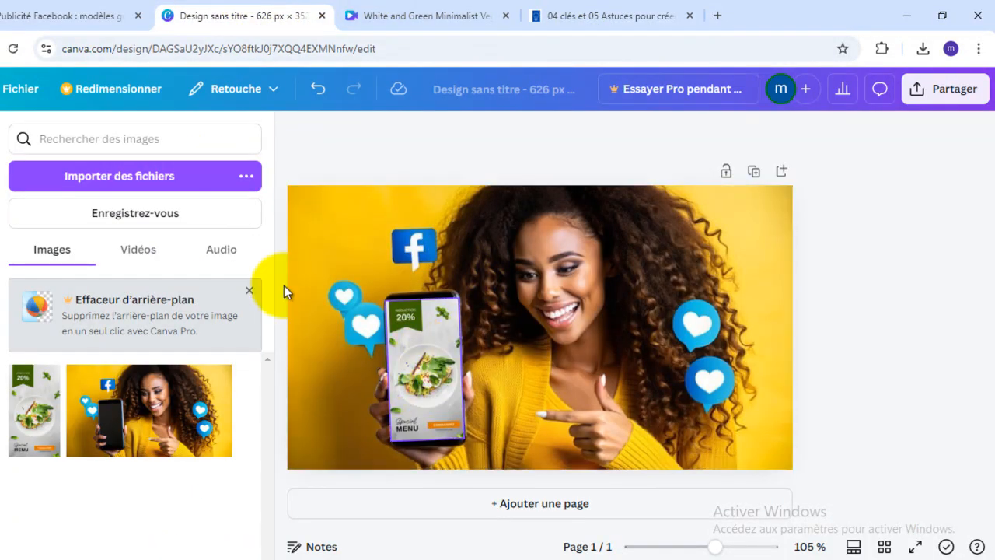
click(438, 369)
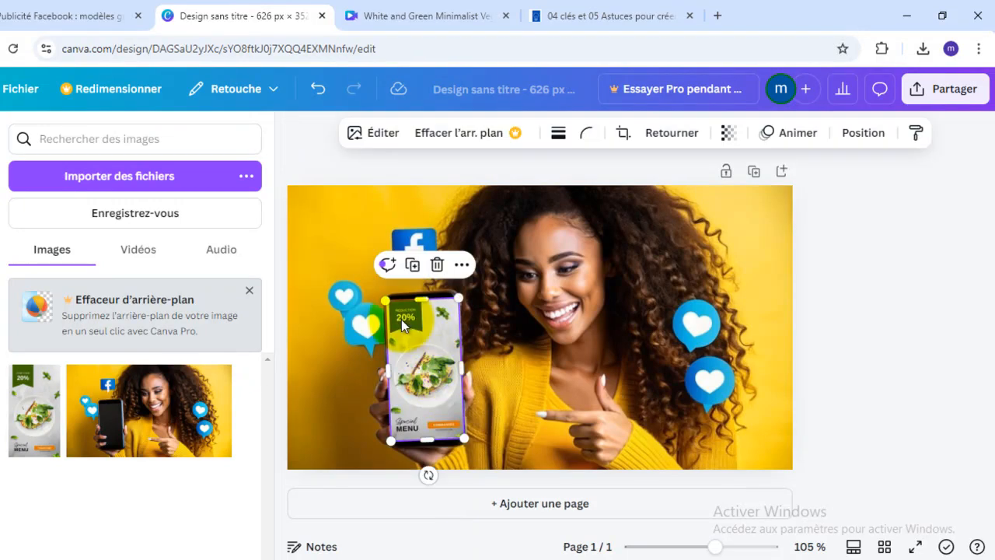
click(877, 295)
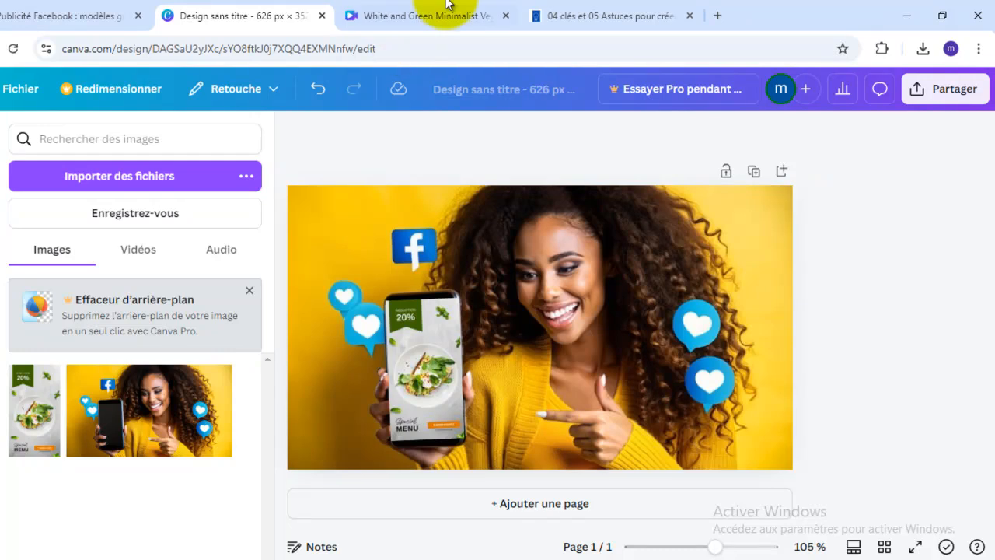
- Go back to the article and read the sections on promoting services and collaborating with agencies, through to the conclusion
click(583, 26)
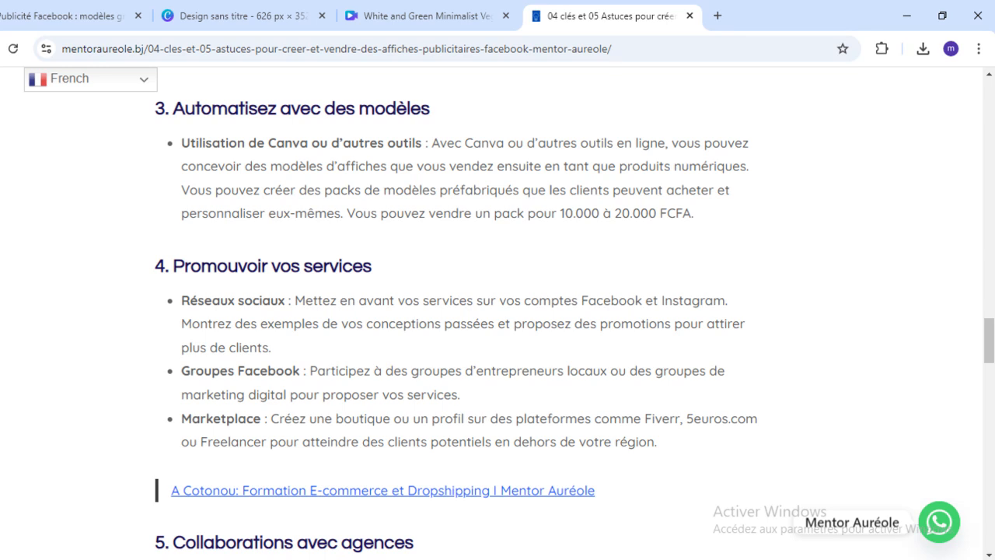
scroll(462, 469, down, 1)
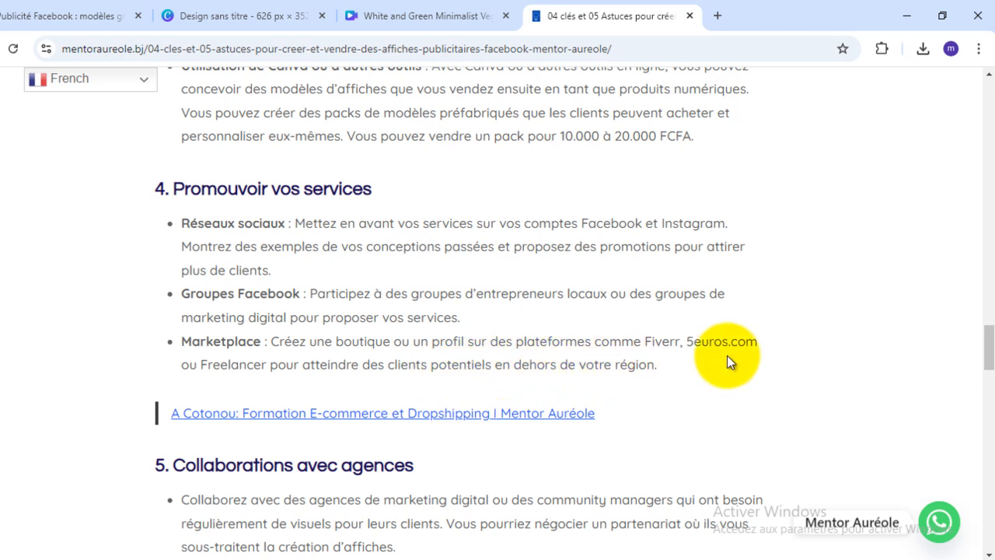
scroll(651, 379, down, 1)
scroll(651, 377, down, 5)
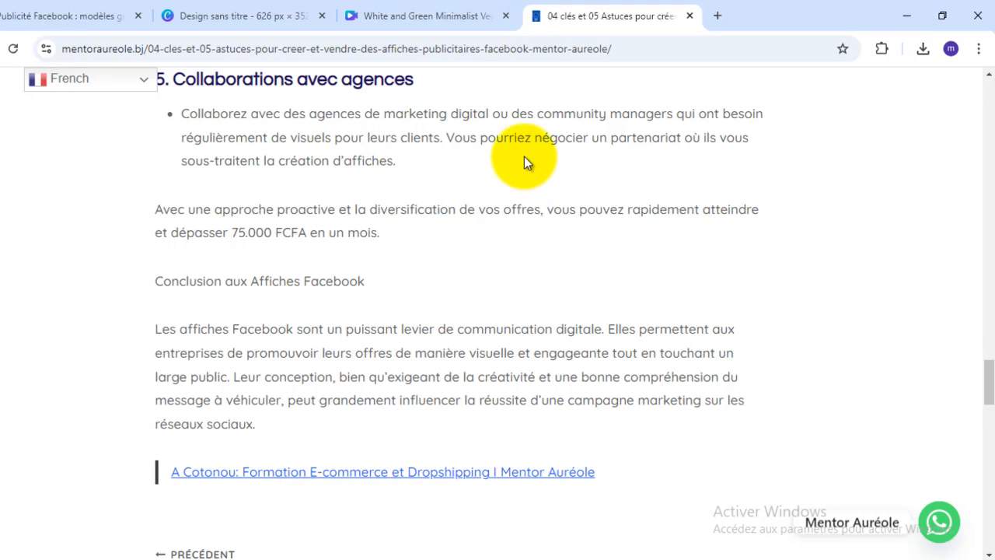
- Glance at the phone mockup in Canva, skim the article's end down to "A lire également", and return to its title
click(222, 16)
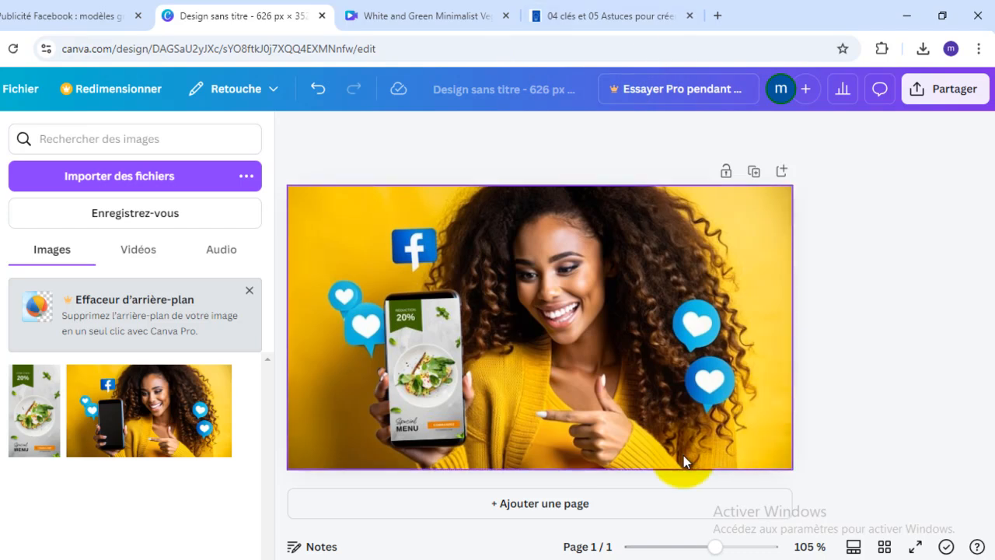
click(542, 17)
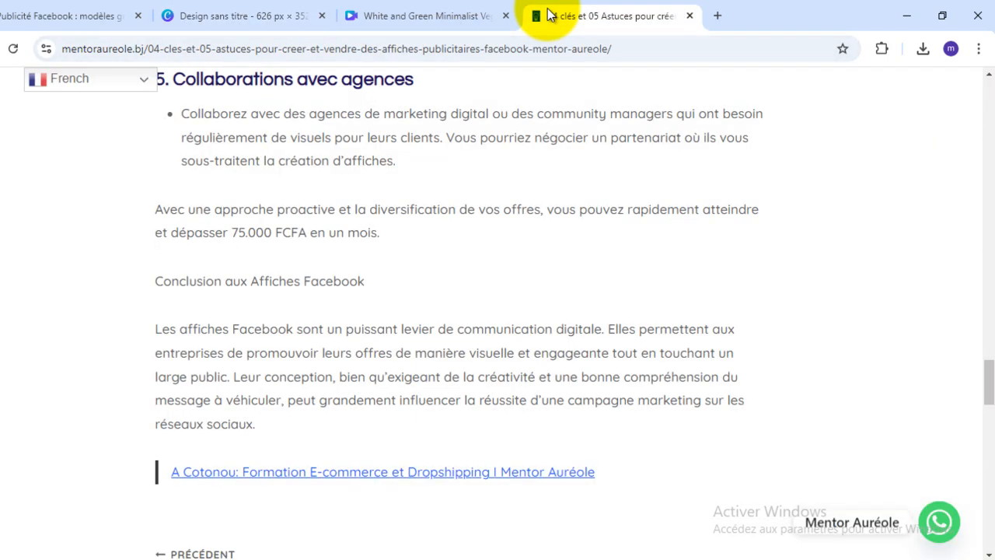
scroll(606, 300, down, 3)
scroll(608, 299, down, 1)
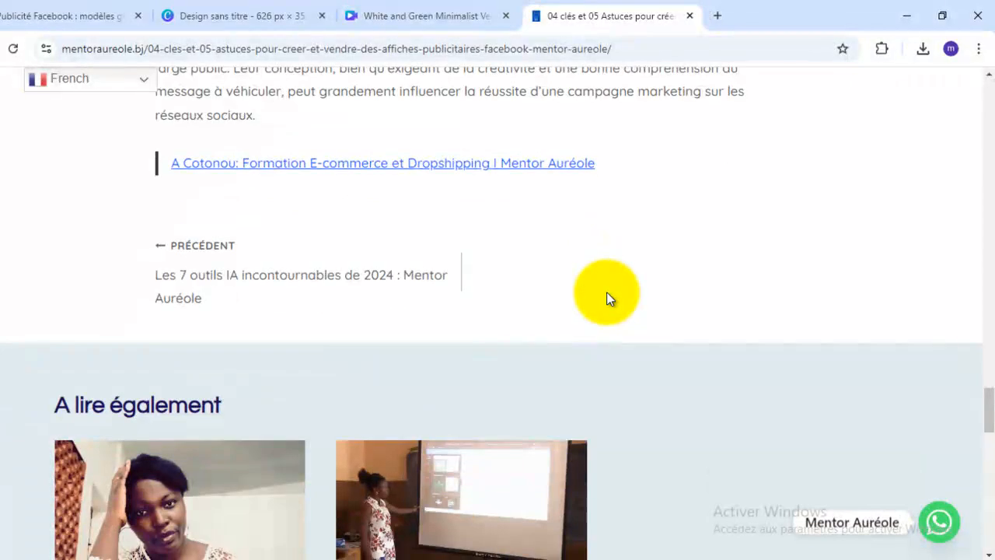
scroll(609, 299, down, 3)
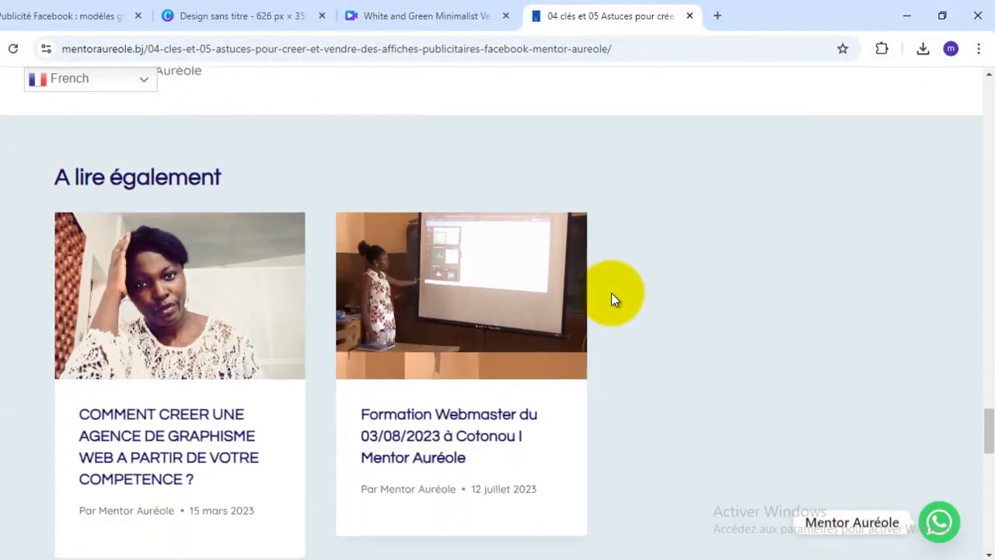
scroll(618, 300, up, 15)
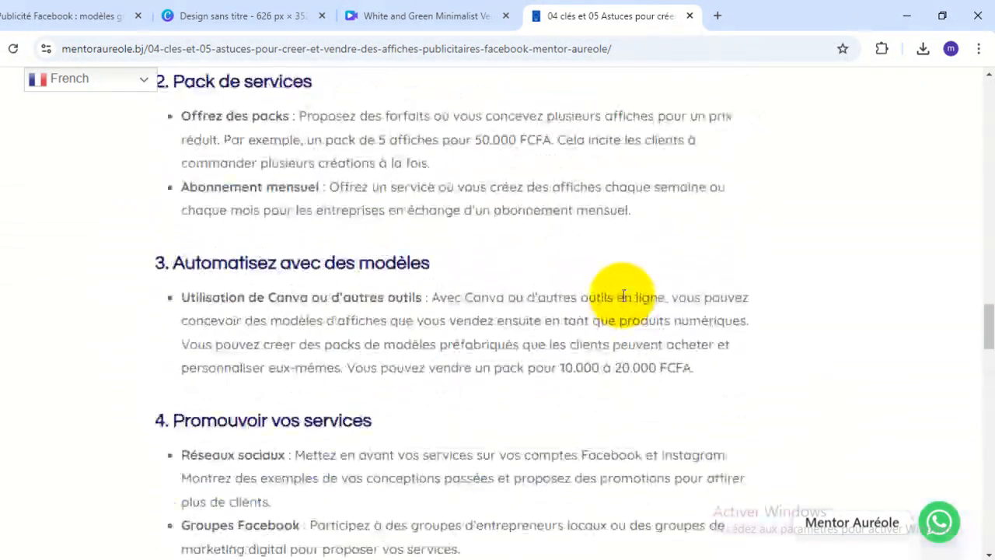
scroll(624, 301, up, 15)
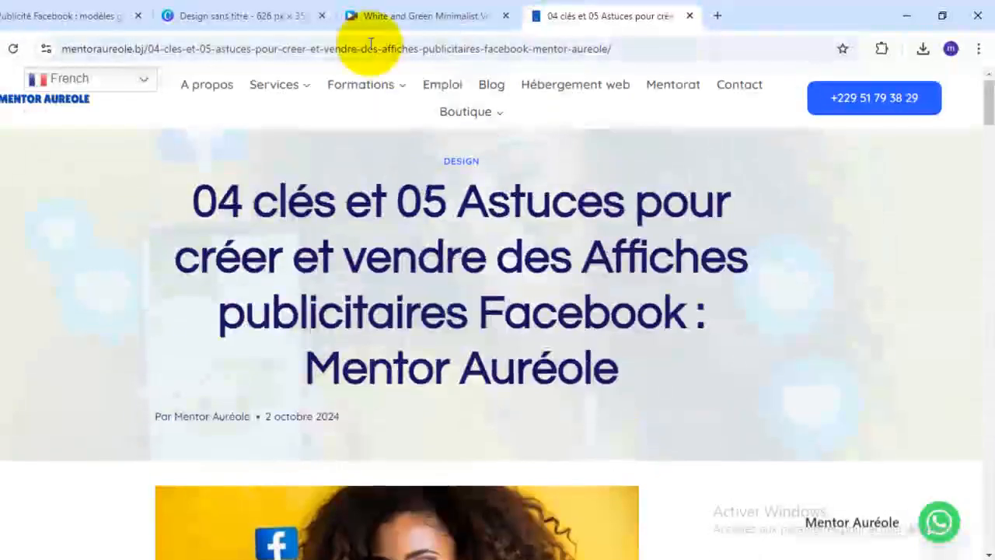
click(46, 11)
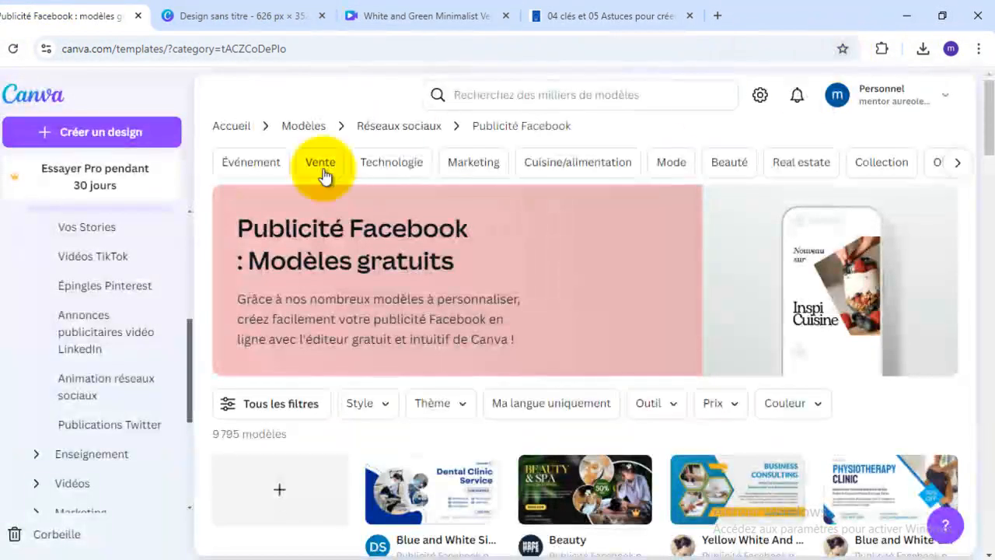
drag(113, 50, 481, 61)
key(BackSpace)
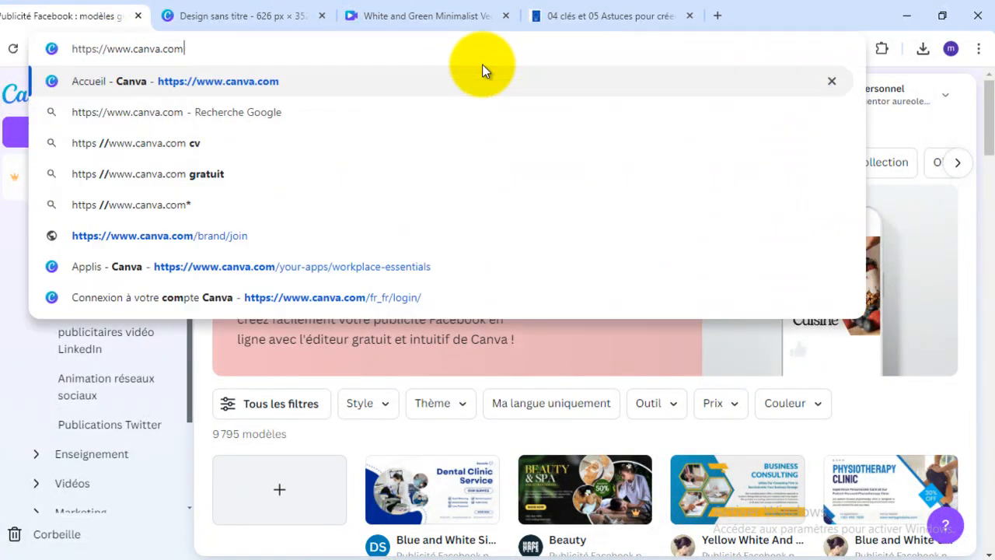
key(Return)
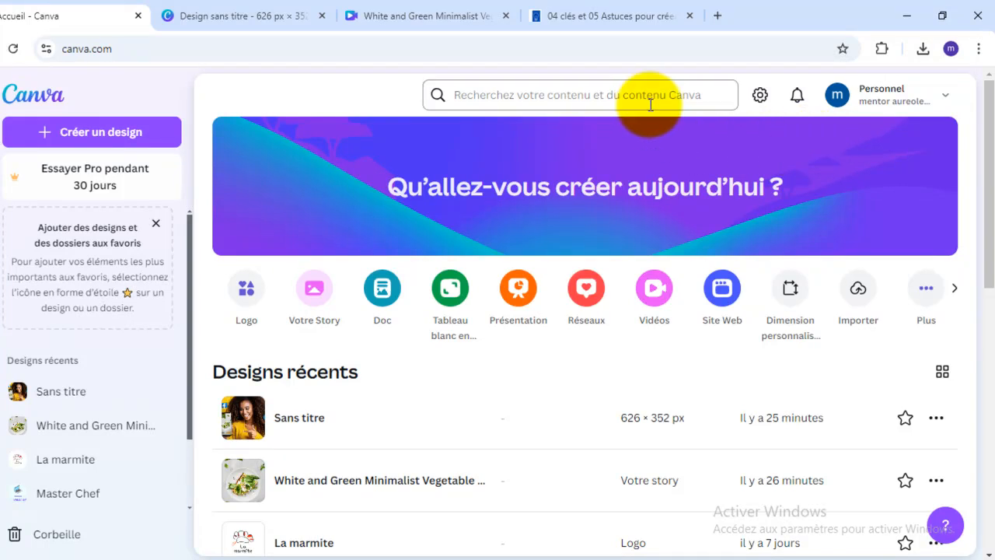
- Search Canva for "publicité facebook"
click(568, 105)
text(pu)
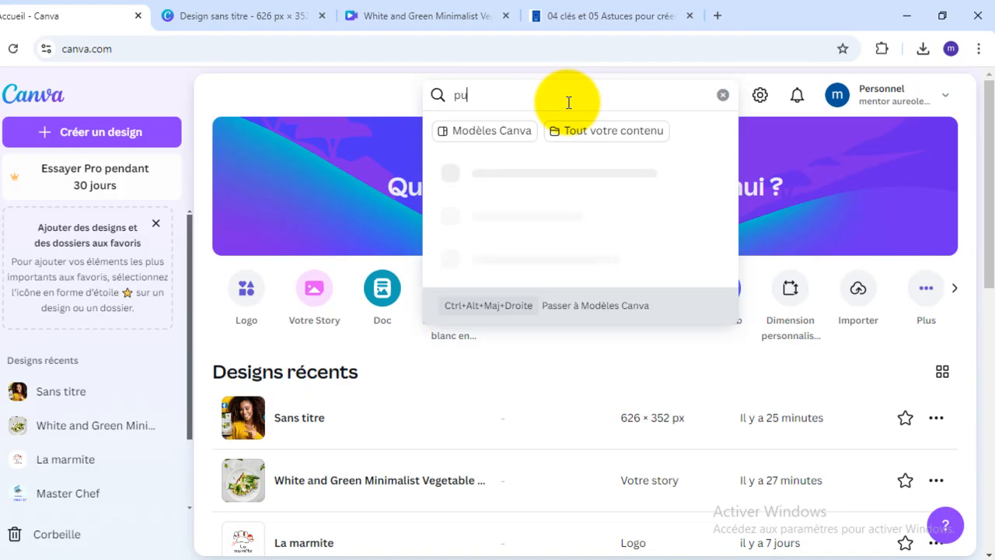
text(blicité face)
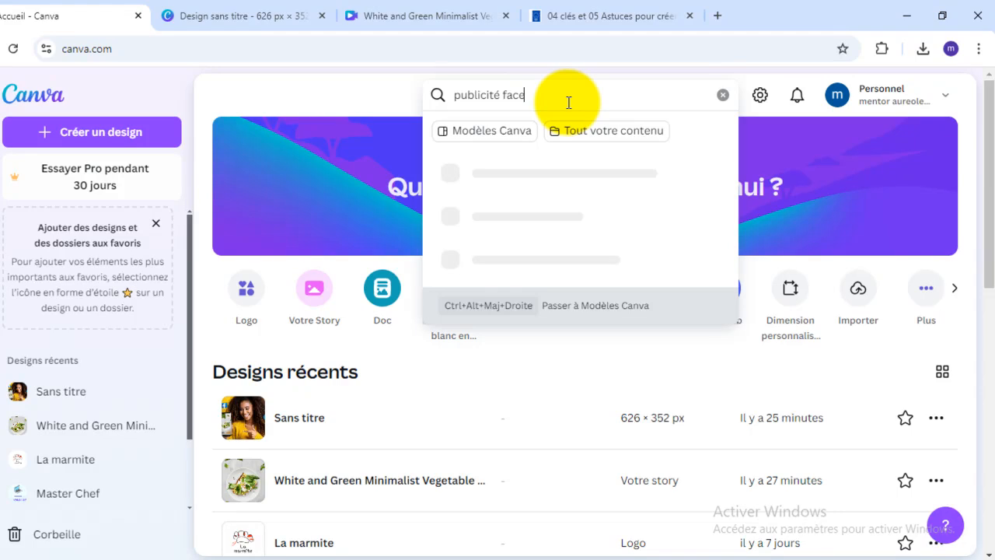
text(book)
key(Return)
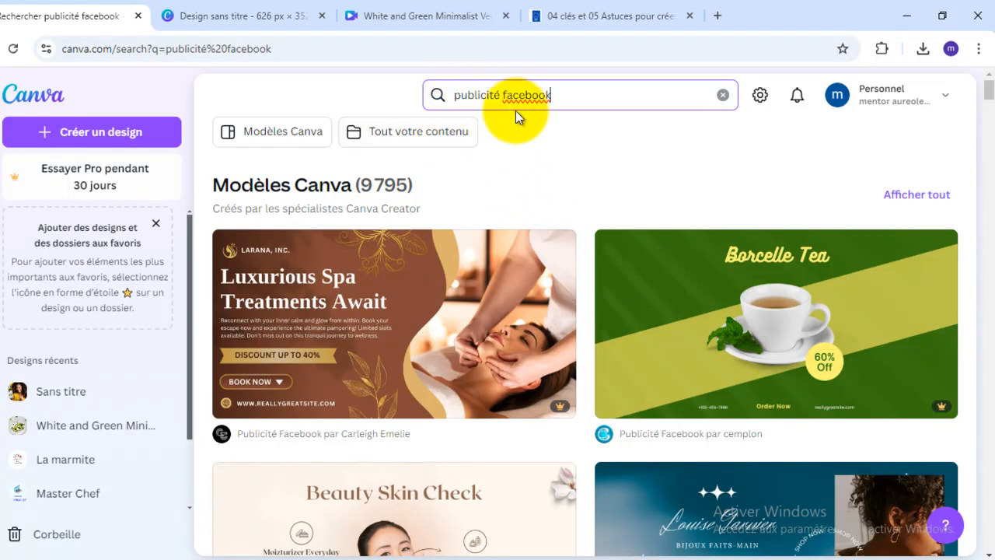
- Check the search suggestions for Facebook ad formats, dismiss them, and browse the Facebook ad templates for design examples
click(599, 94)
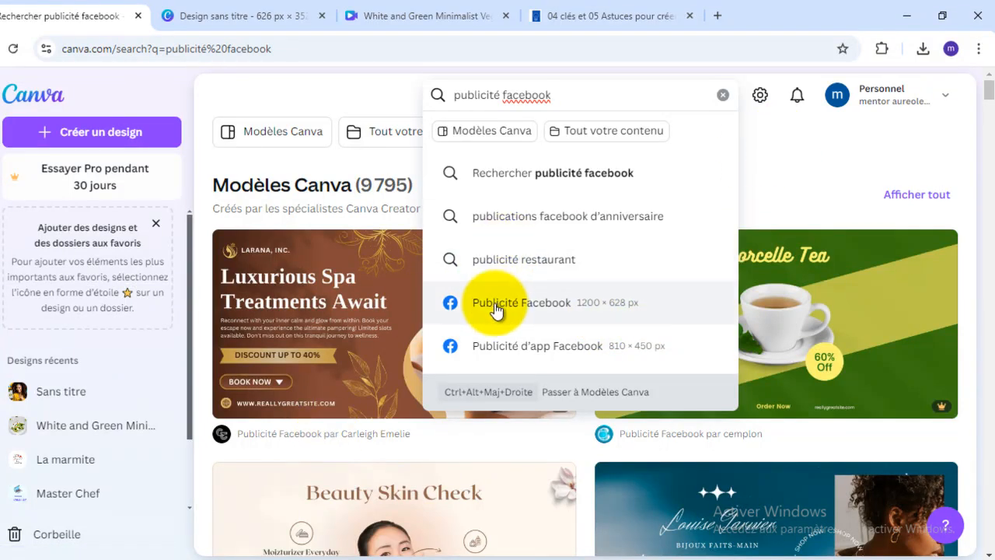
click(805, 149)
scroll(786, 220, down, 1)
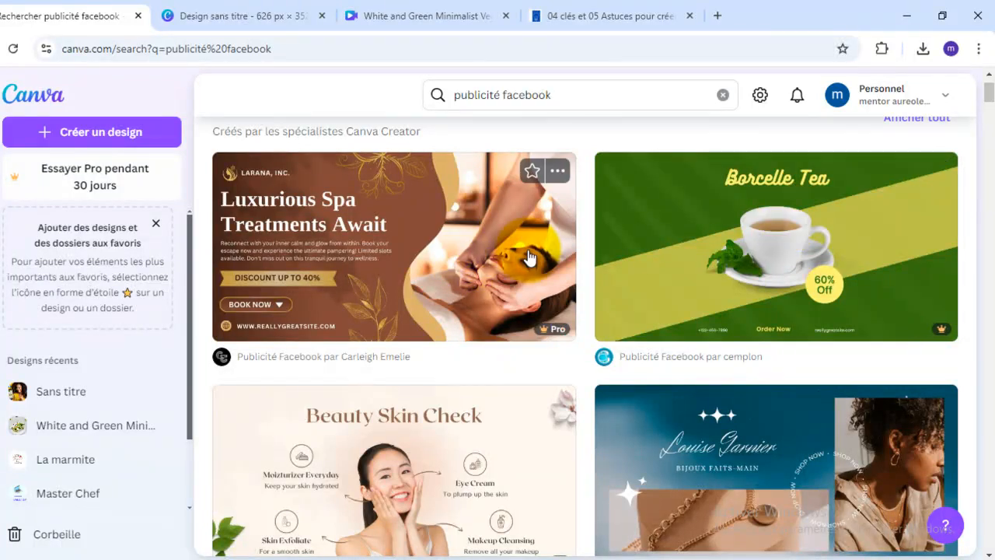
scroll(541, 272, down, 3)
scroll(542, 273, down, 2)
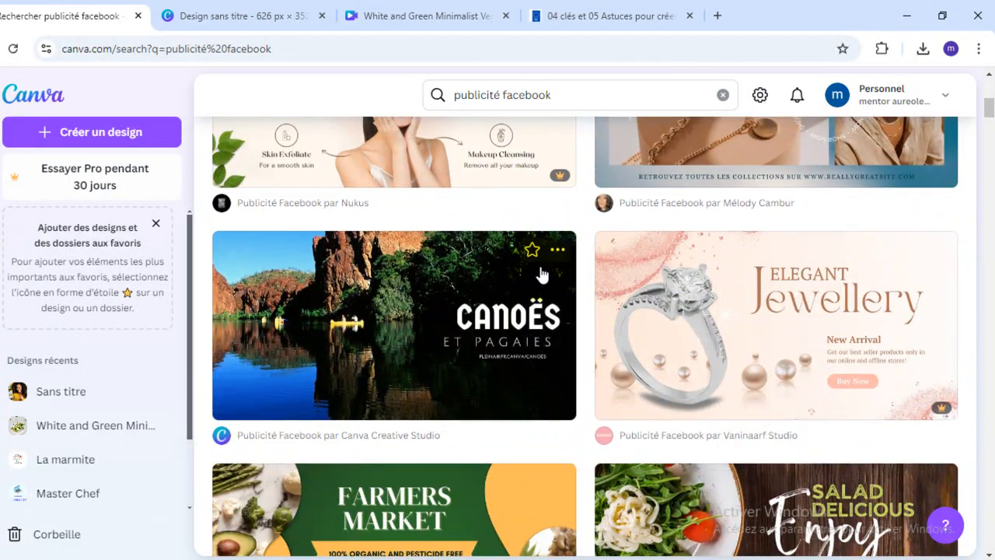
scroll(542, 274, down, 3)
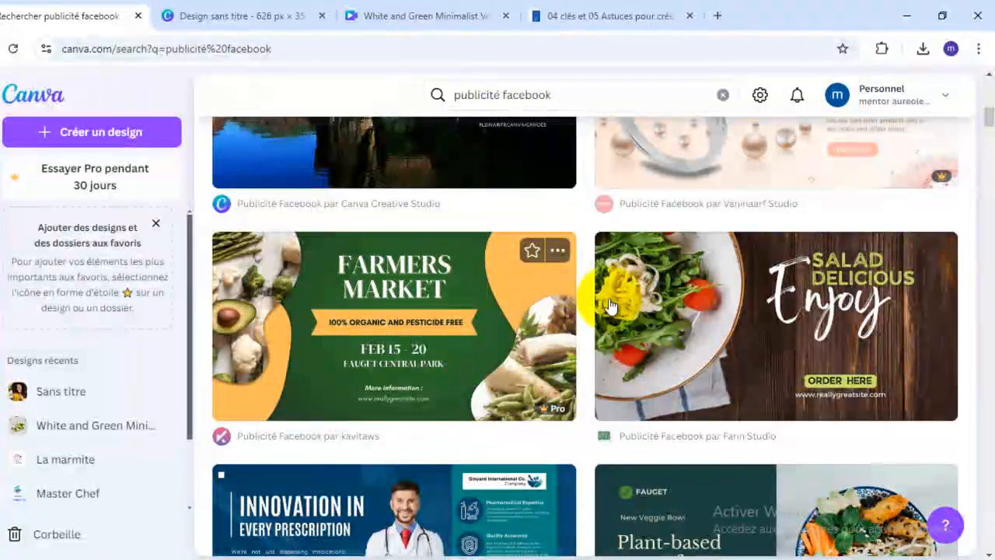
scroll(610, 305, down, 3)
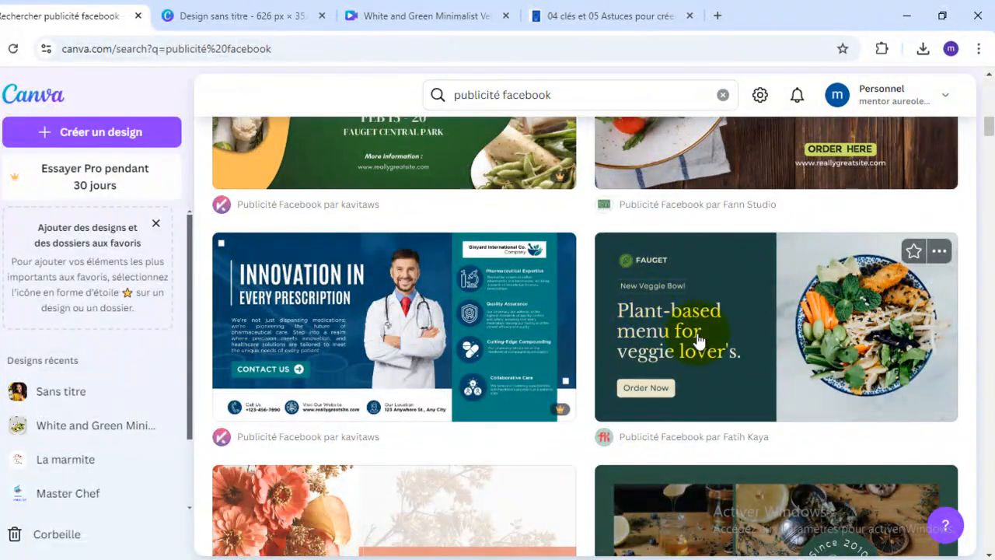
scroll(644, 355, down, 4)
scroll(645, 356, down, 3)
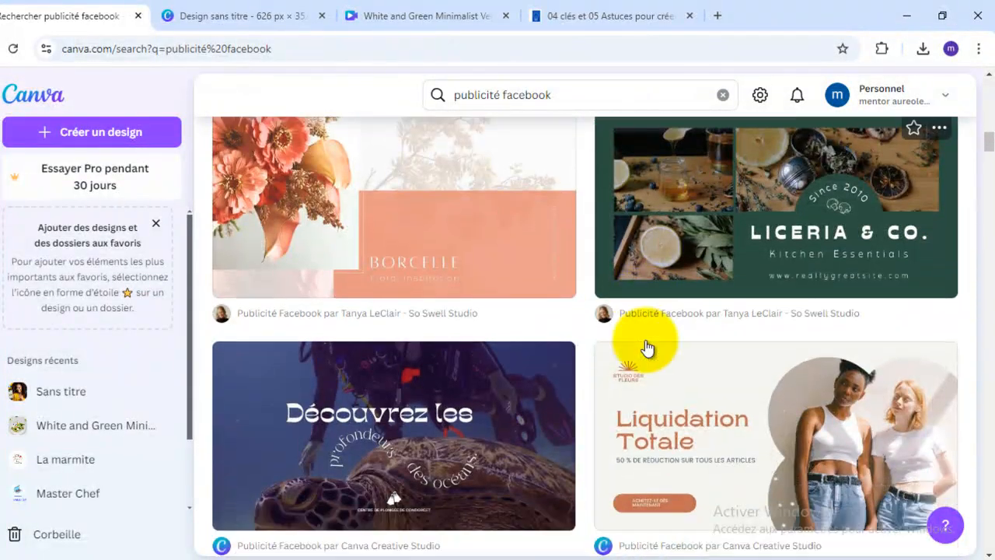
scroll(647, 352, down, 3)
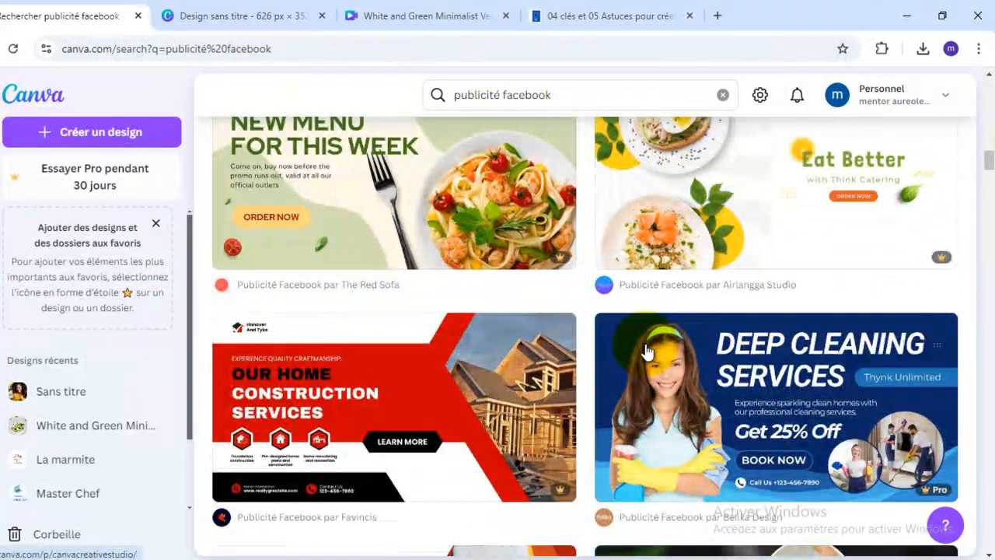
- Browse the Facebook ad templates down to the end of the loaded results, comparing designs for food, cosmetics, cleaning, marketing, real estate and other businesses
scroll(647, 351, up, 2)
scroll(647, 354, down, 3)
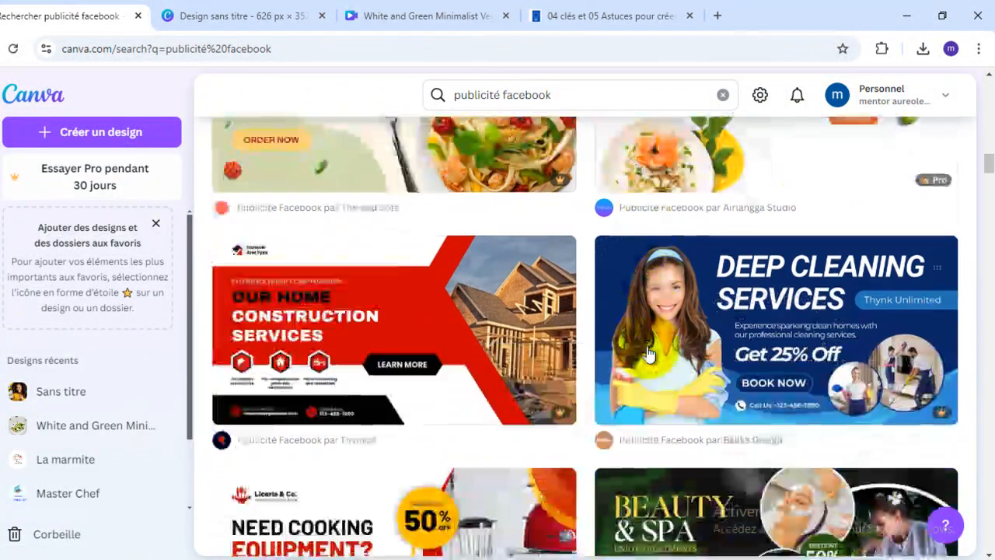
scroll(646, 354, down, 3)
scroll(648, 355, up, 2)
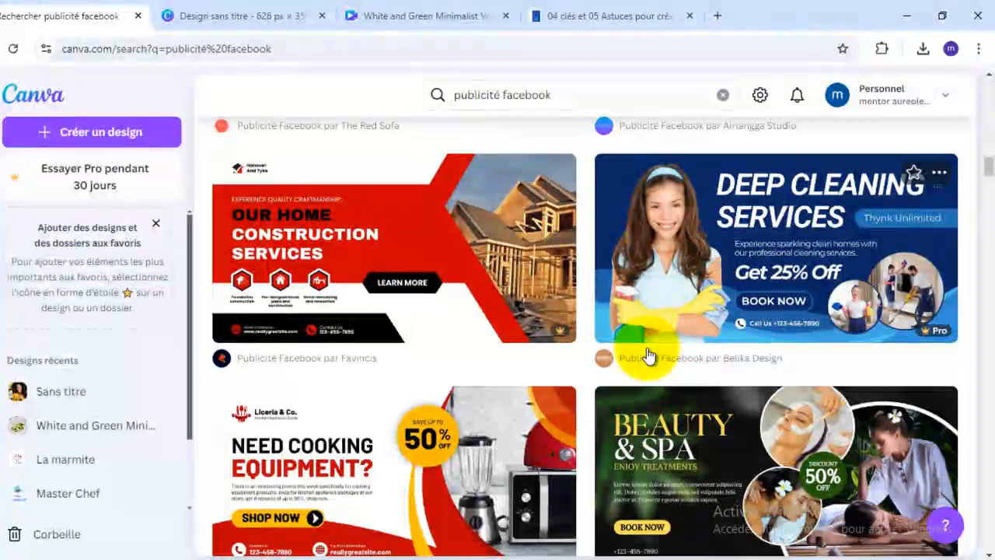
scroll(648, 355, down, 3)
scroll(647, 350, down, 3)
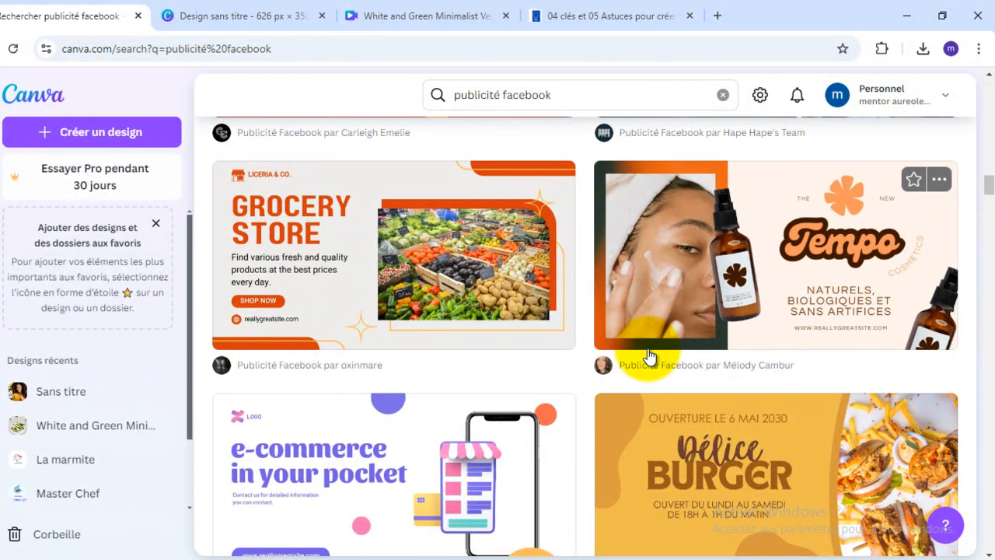
scroll(650, 356, down, 3)
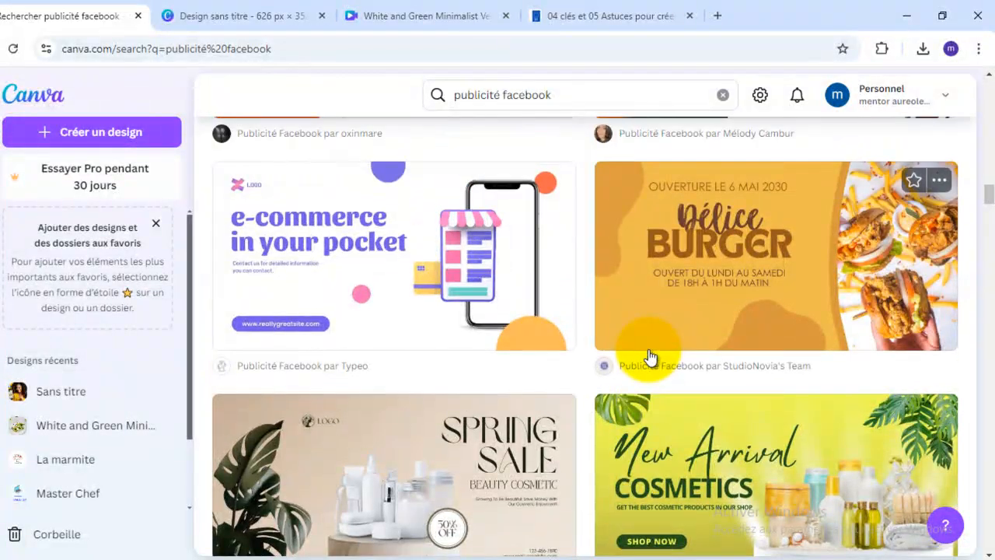
scroll(695, 410, down, 3)
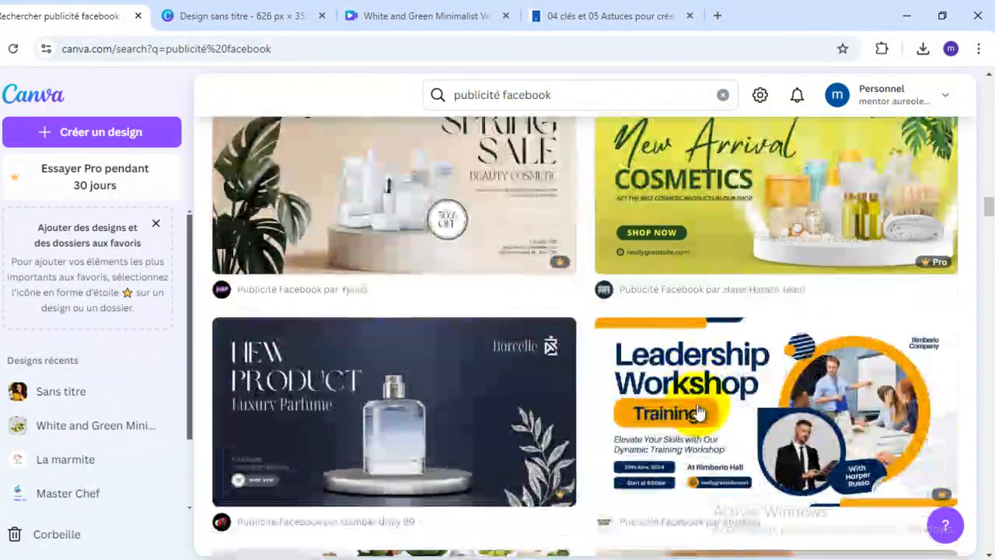
scroll(697, 411, up, 2)
scroll(697, 412, down, 4)
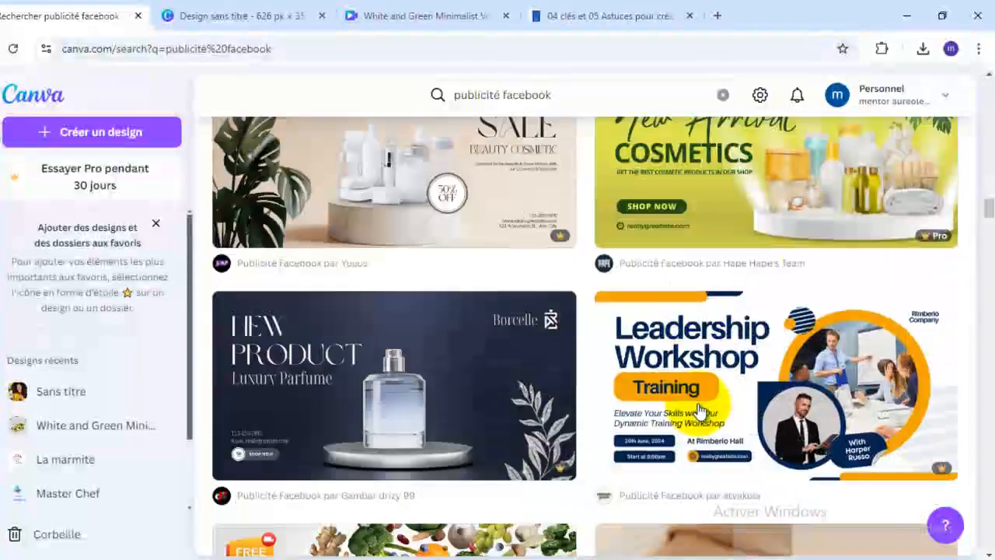
scroll(698, 412, down, 2)
mouse_move(826, 409)
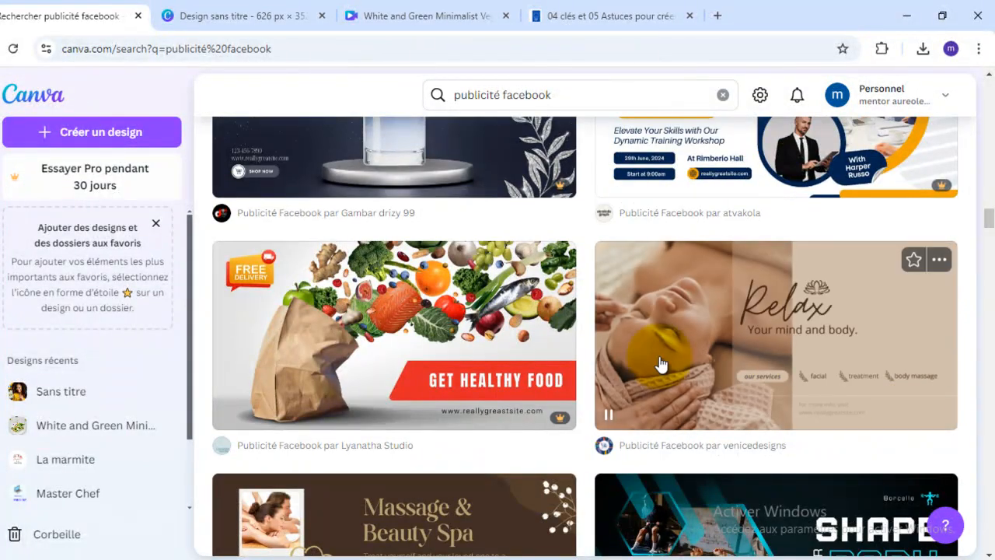
scroll(765, 342, down, 3)
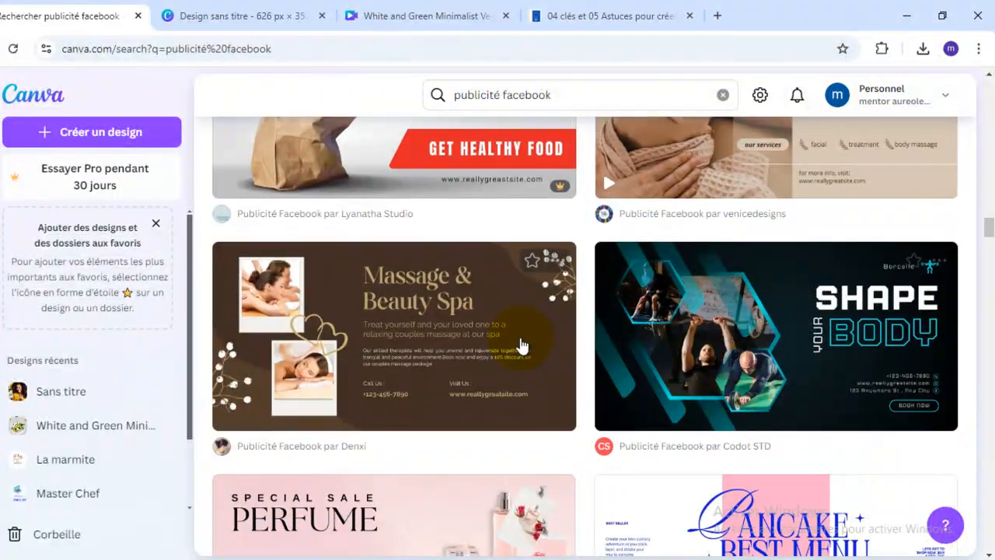
scroll(522, 345, down, 3)
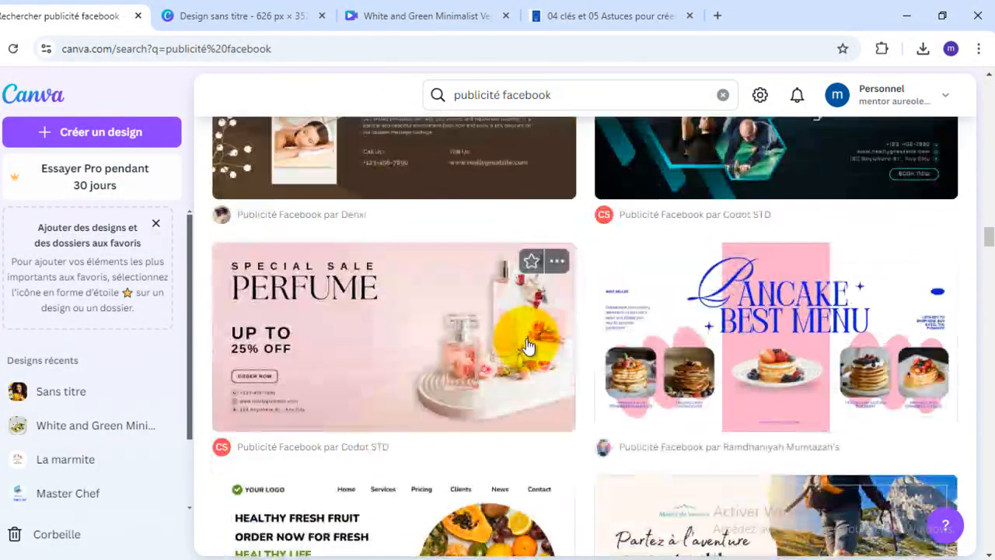
scroll(527, 344, down, 3)
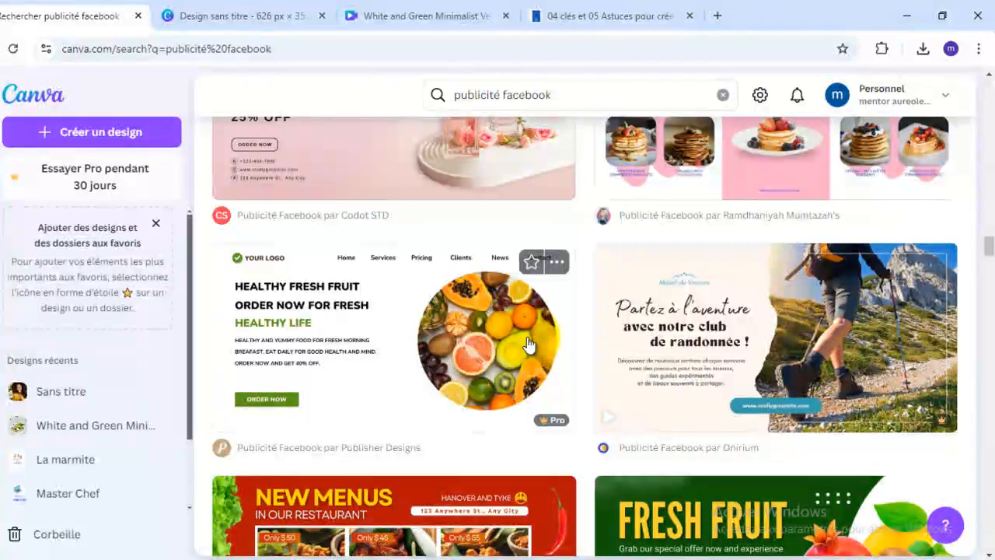
scroll(527, 345, down, 2)
scroll(527, 345, down, 3)
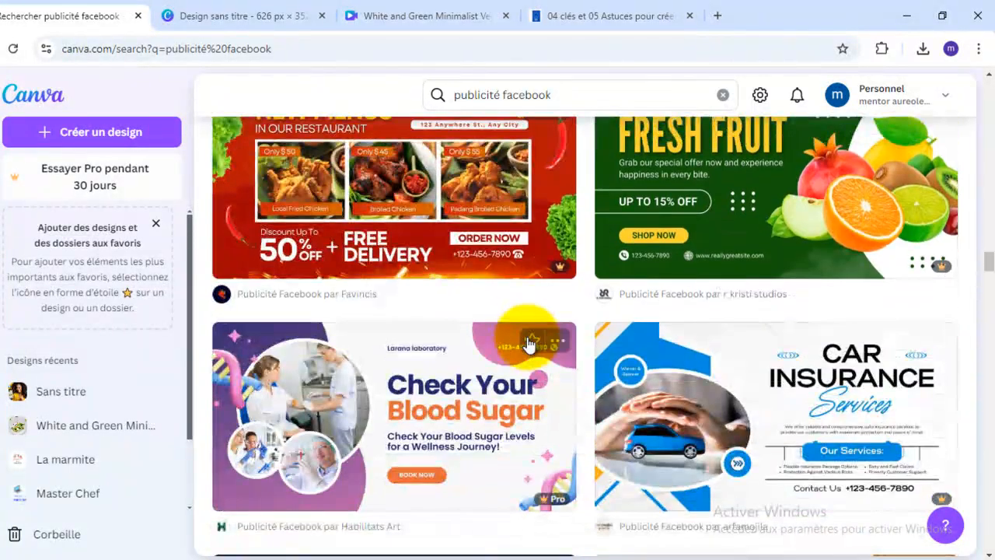
scroll(527, 344, down, 3)
scroll(527, 344, down, 4)
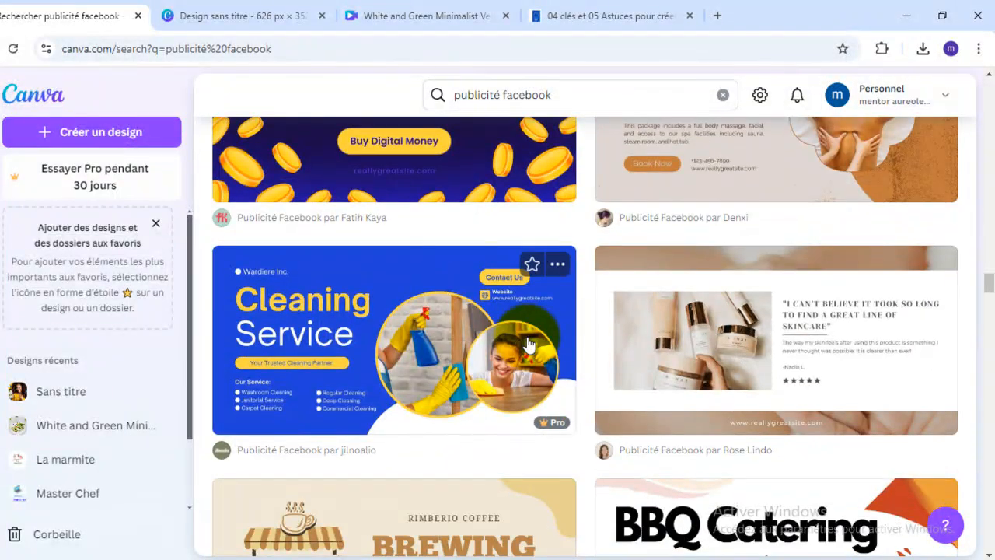
scroll(527, 344, down, 3)
scroll(527, 344, down, 3)
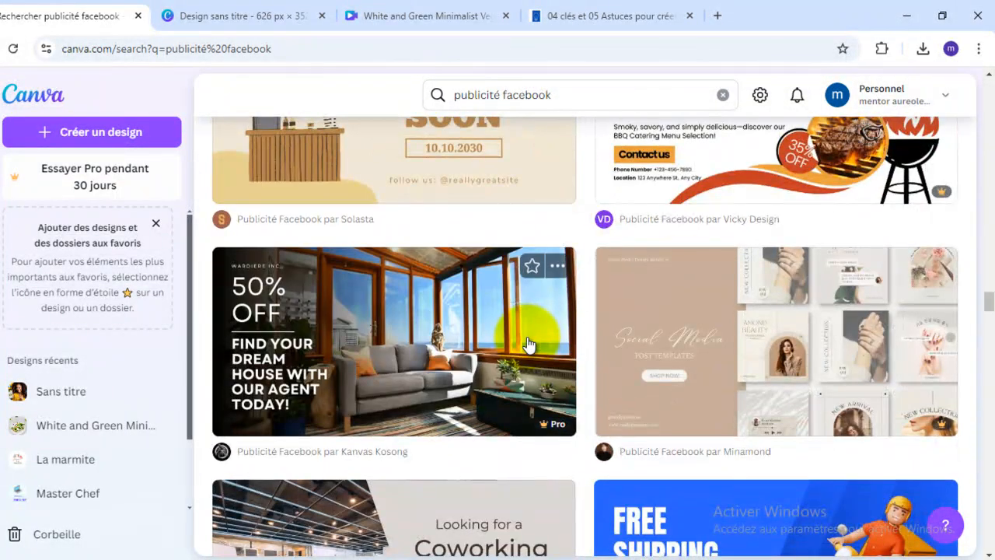
scroll(527, 344, down, 3)
scroll(526, 344, down, 3)
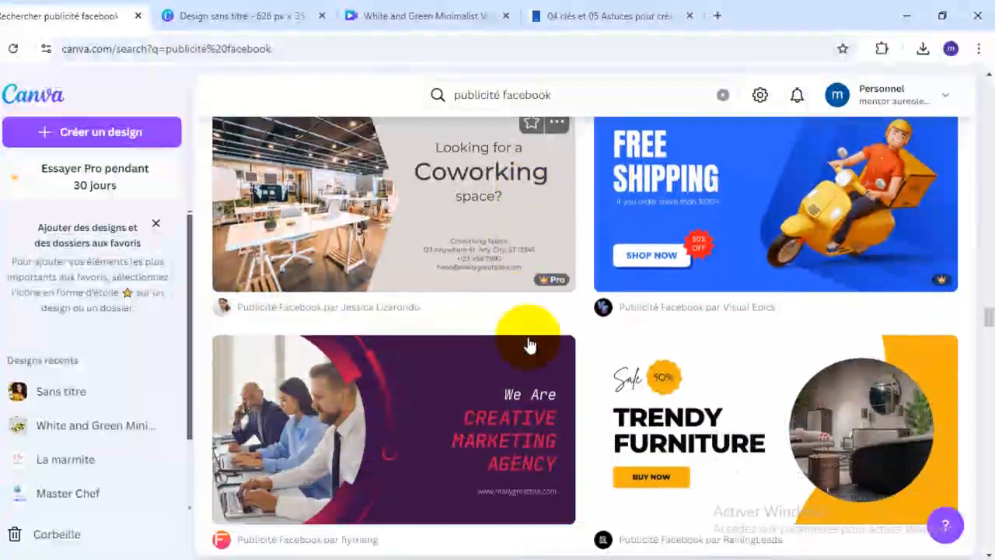
scroll(527, 344, down, 1)
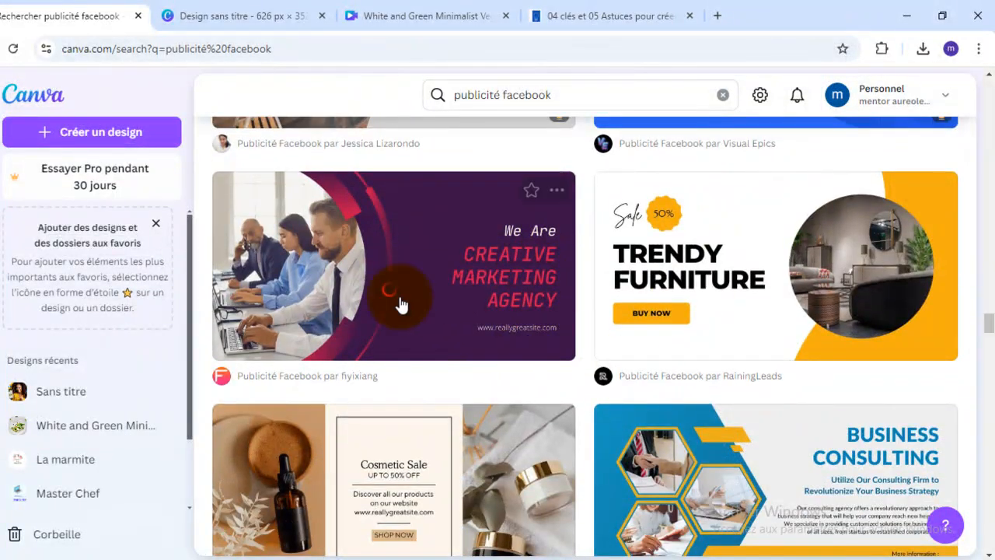
scroll(596, 329, down, 3)
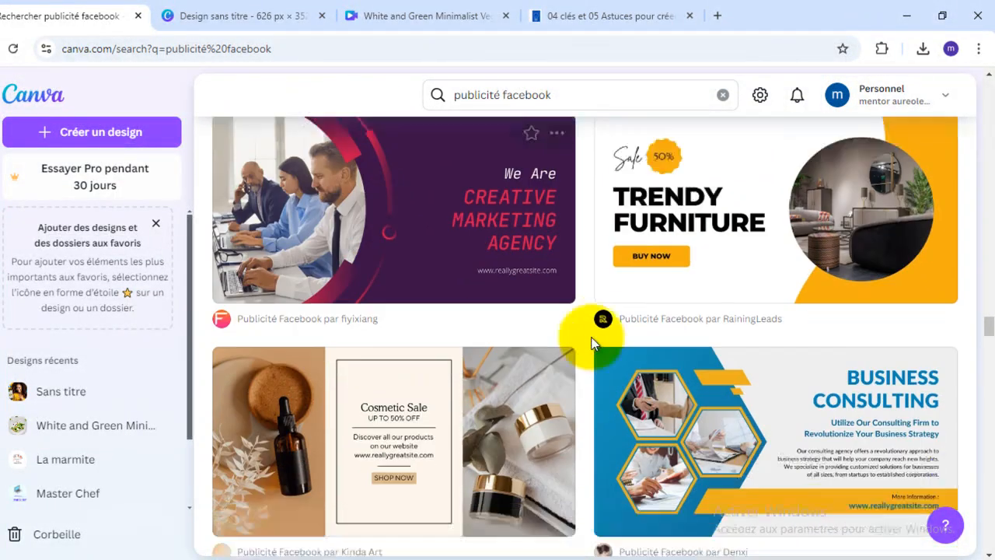
scroll(717, 351, down, 3)
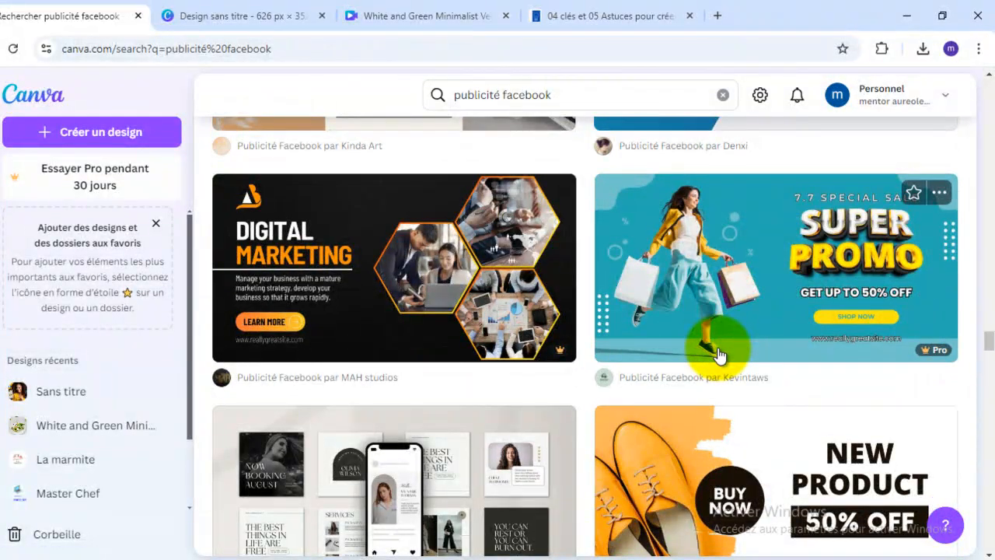
scroll(717, 354, down, 3)
scroll(717, 353, down, 3)
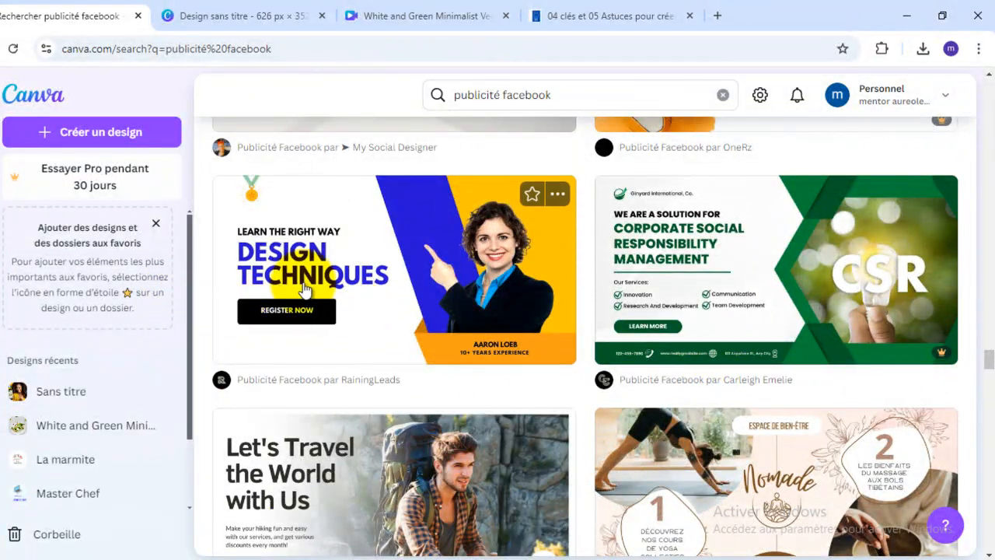
scroll(637, 359, down, 2)
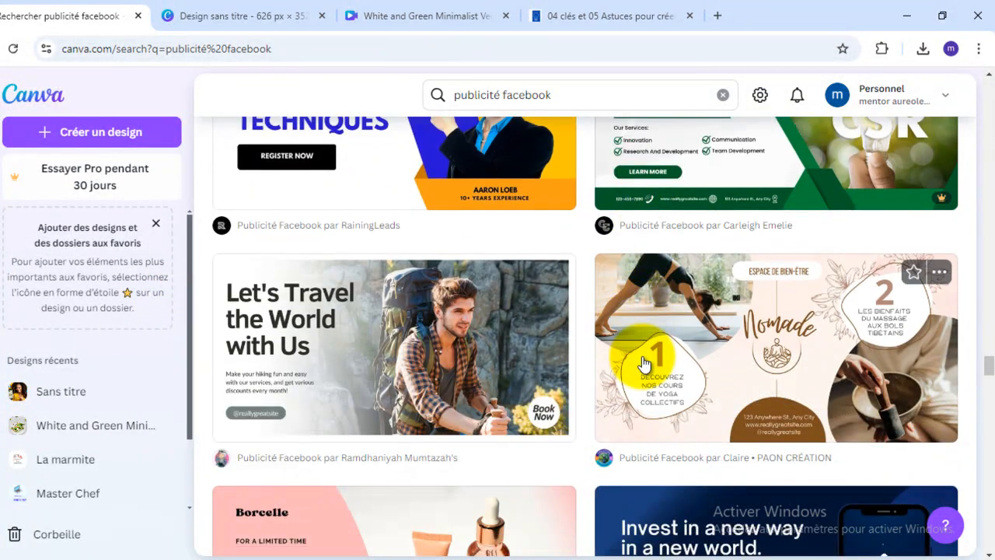
scroll(643, 364, down, 5)
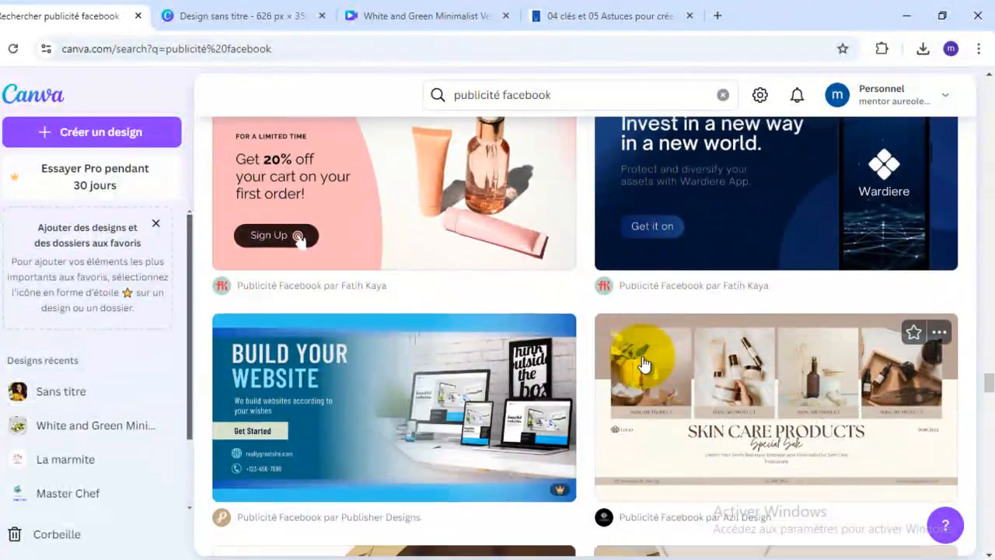
scroll(644, 363, down, 11)
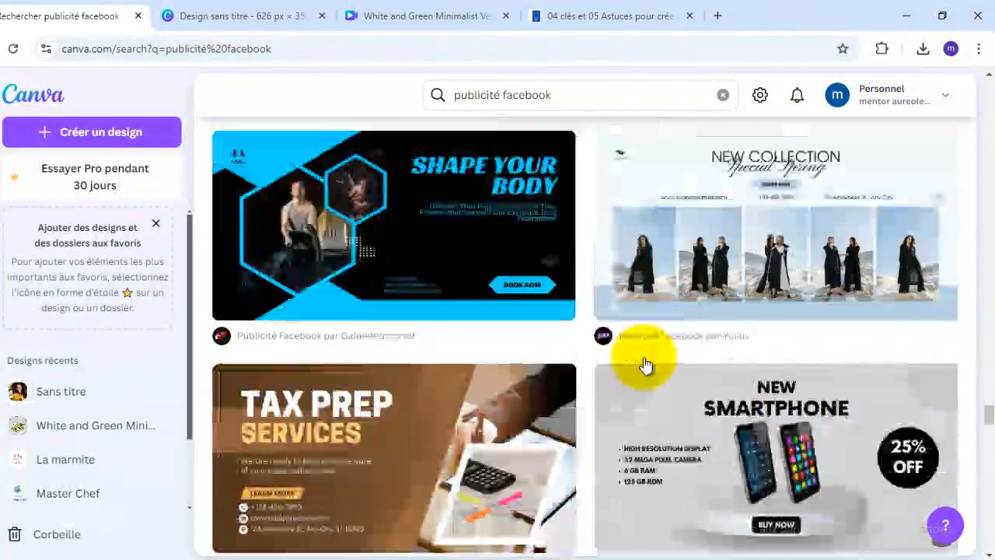
scroll(644, 365, down, 3)
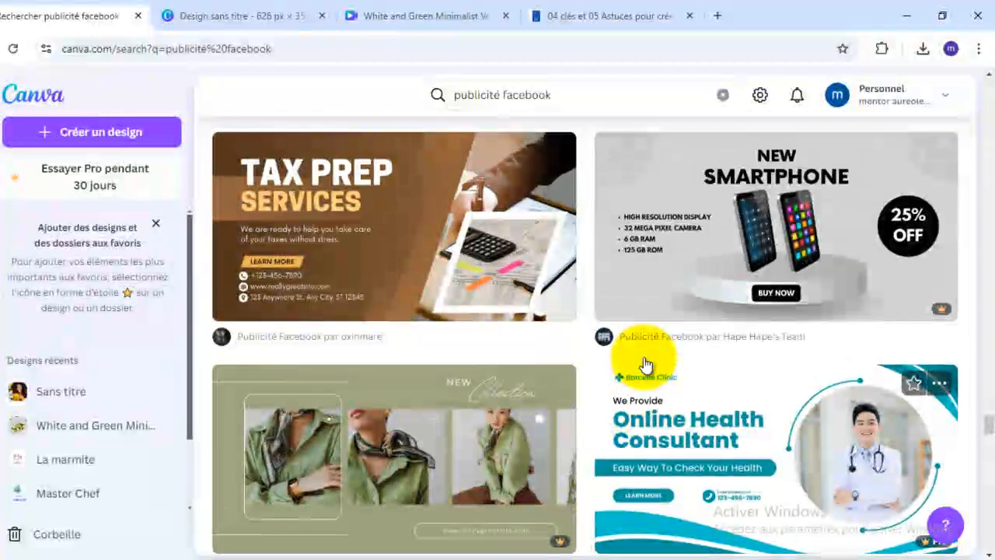
scroll(643, 364, down, 5)
scroll(643, 364, down, 3)
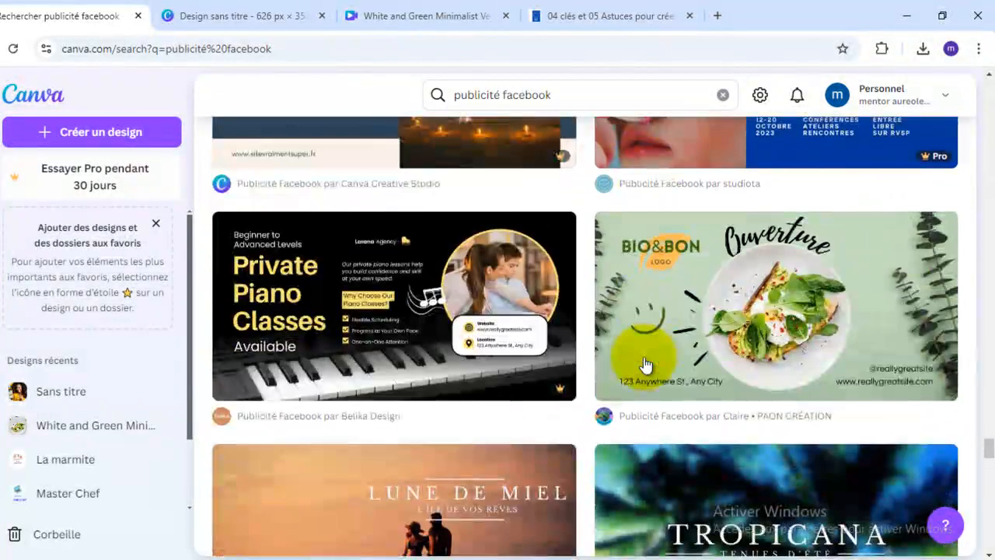
scroll(643, 363, down, 1)
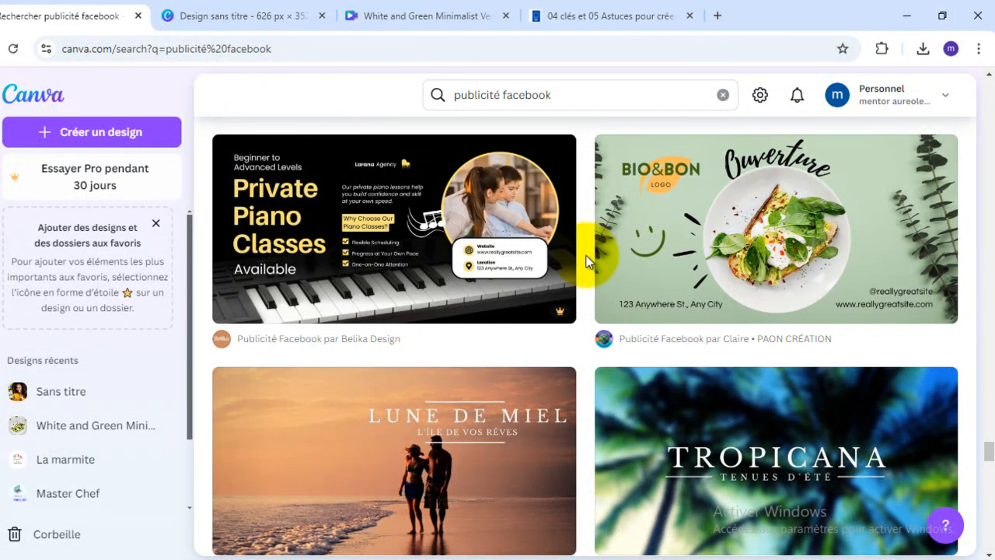
scroll(559, 264, down, 1)
scroll(473, 249, down, 3)
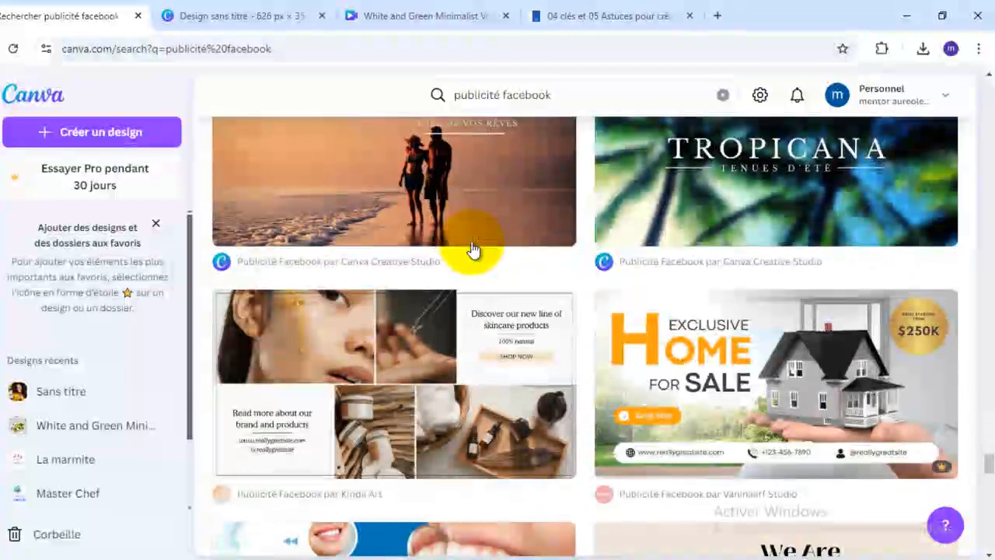
scroll(472, 249, down, 2)
scroll(473, 249, down, 4)
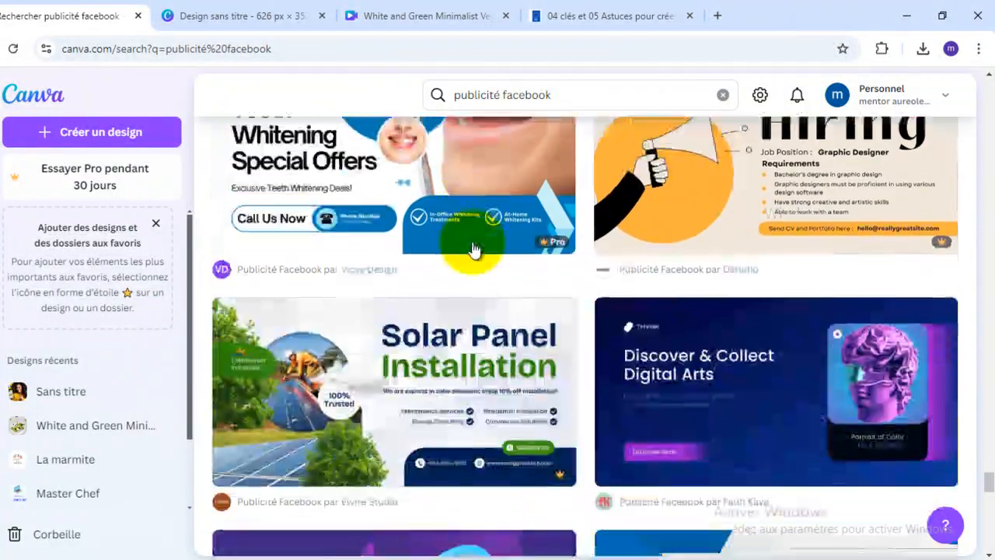
scroll(473, 250, down, 2)
scroll(604, 262, down, 6)
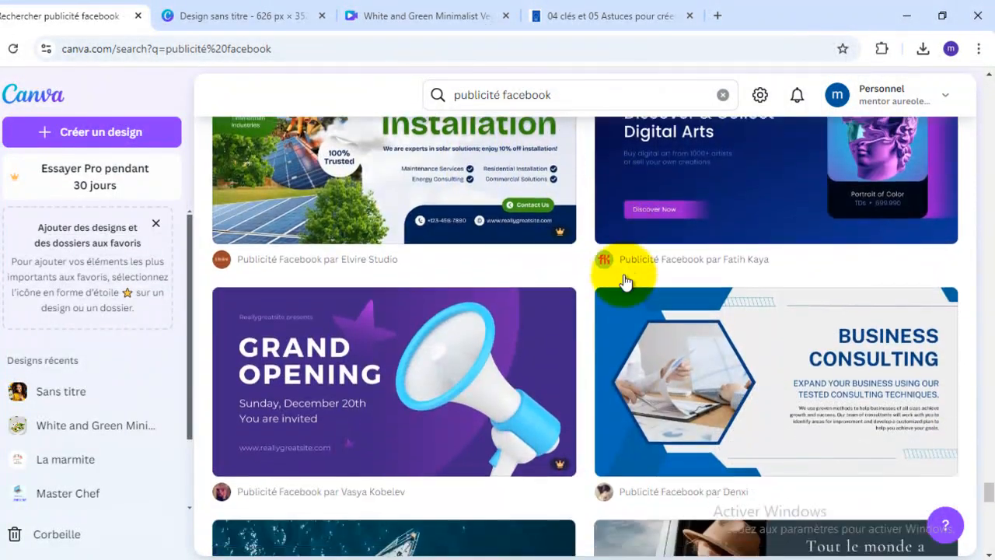
scroll(626, 282, up, 4)
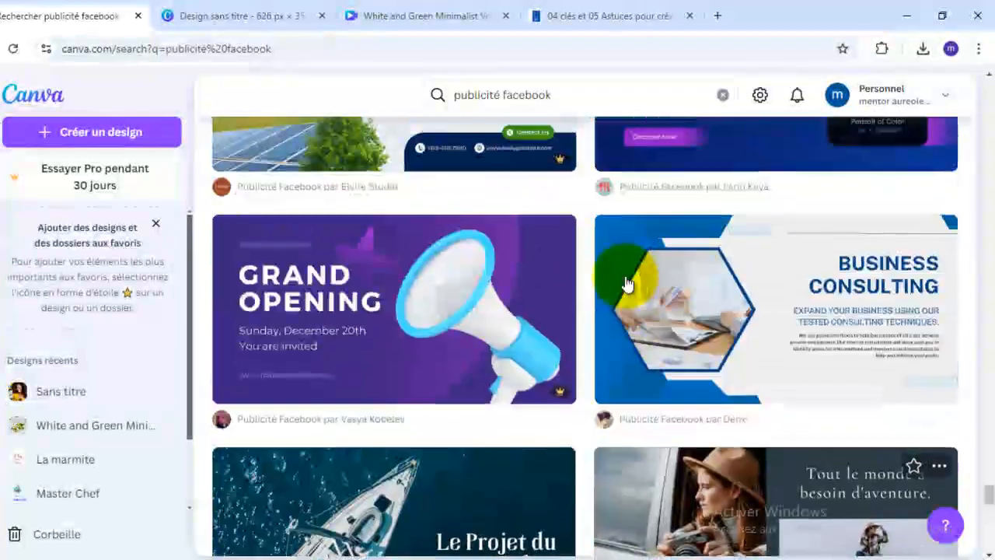
scroll(625, 286, down, 6)
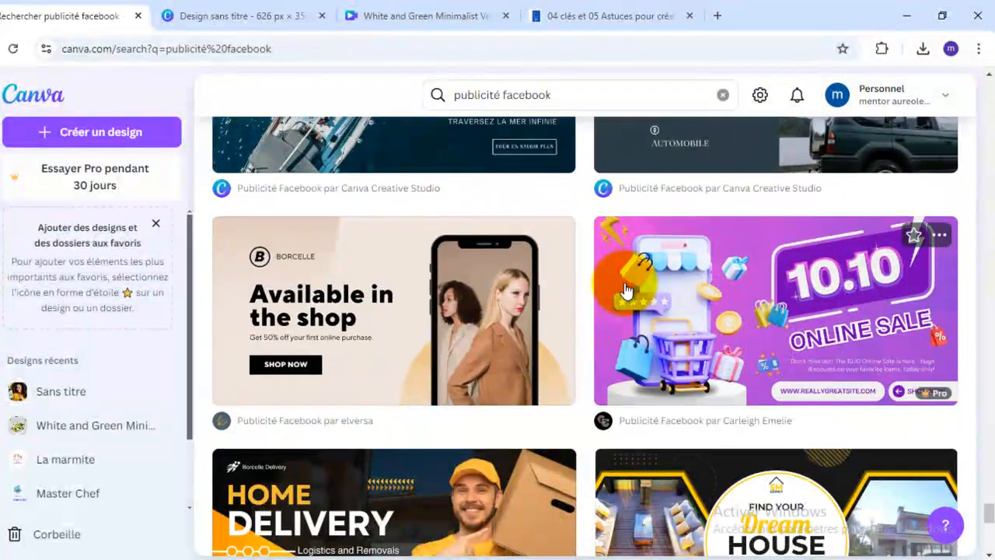
scroll(626, 288, down, 4)
scroll(626, 288, down, 3)
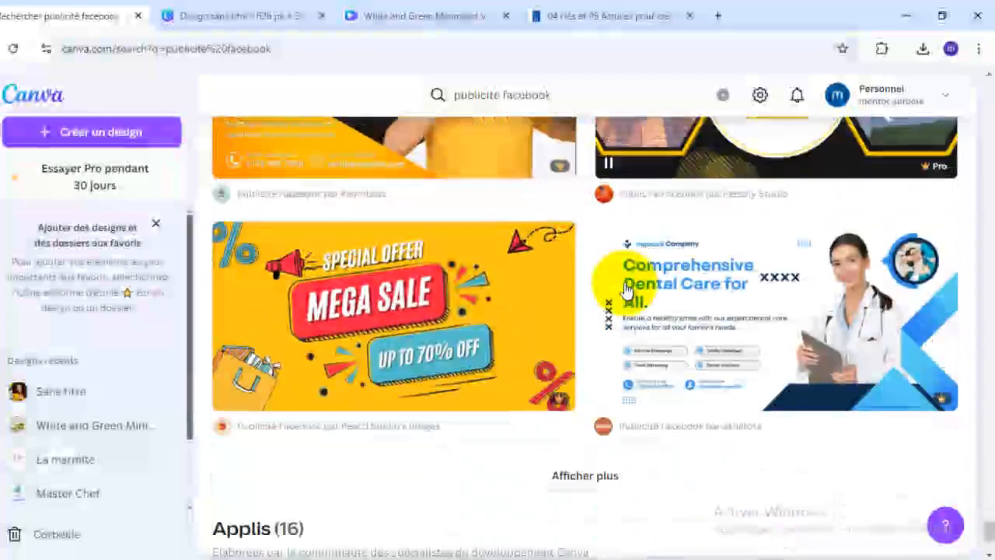
scroll(625, 287, up, 2)
scroll(626, 287, down, 3)
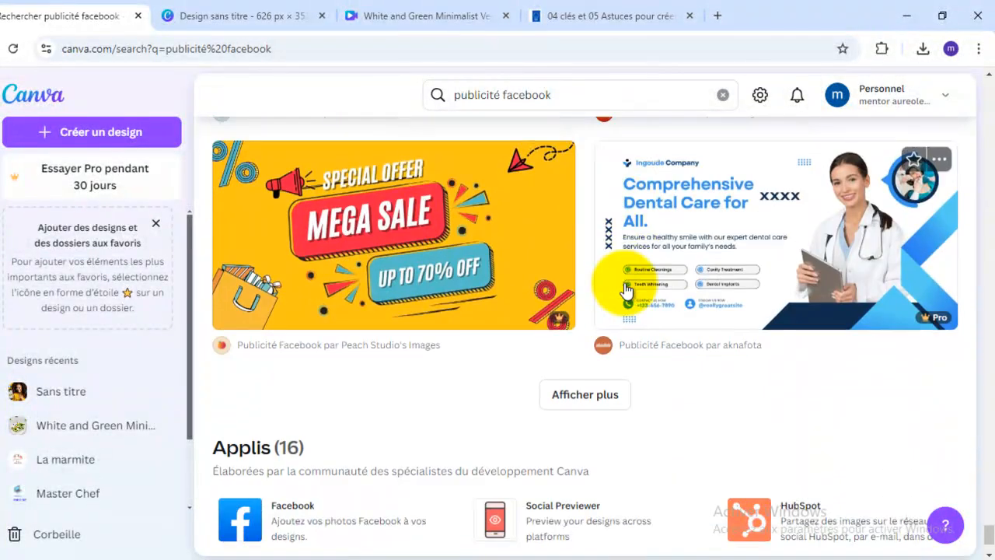
- Load more Facebook ad templates at the end of the results and look through the additional designs
scroll(625, 289, down, 2)
click(625, 286)
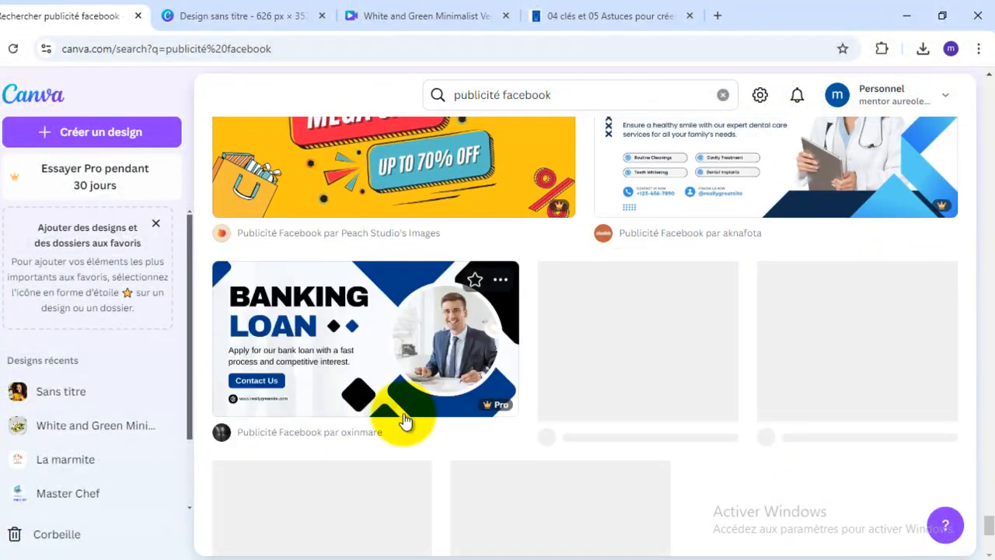
scroll(673, 379, down, 2)
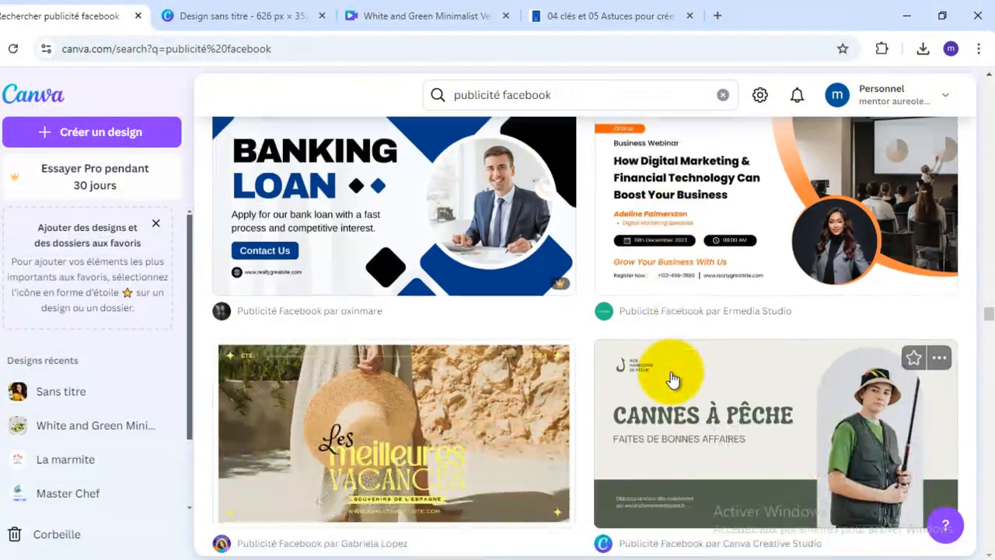
scroll(673, 378, up, 1)
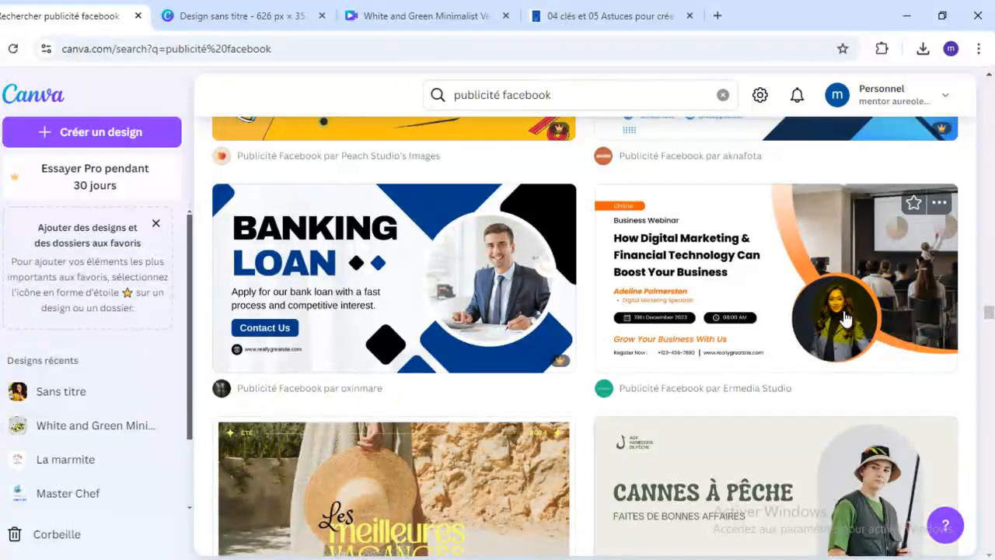
scroll(860, 328, down, 5)
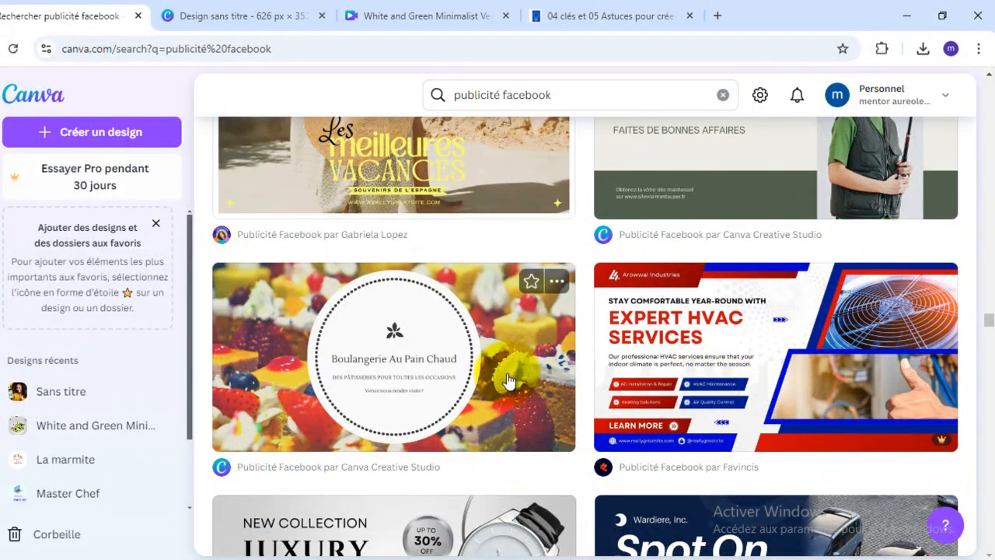
- Continue browsing the Facebook ad templates, comparing layouts for watches, laptops, food, logistics, travel and job recruitment
scroll(631, 396, down, 1)
scroll(631, 397, down, 4)
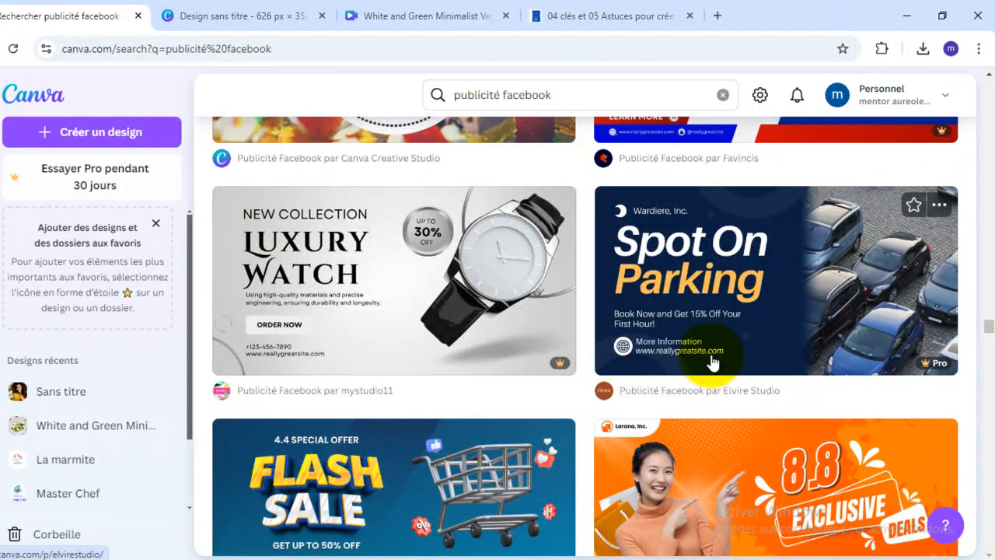
scroll(788, 349, down, 2)
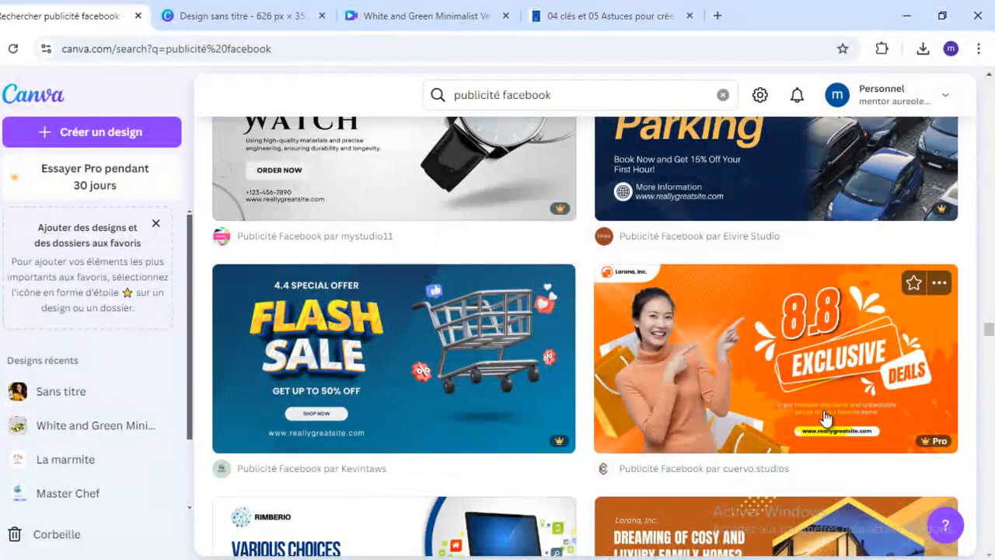
scroll(826, 417, down, 1)
scroll(440, 284, down, 4)
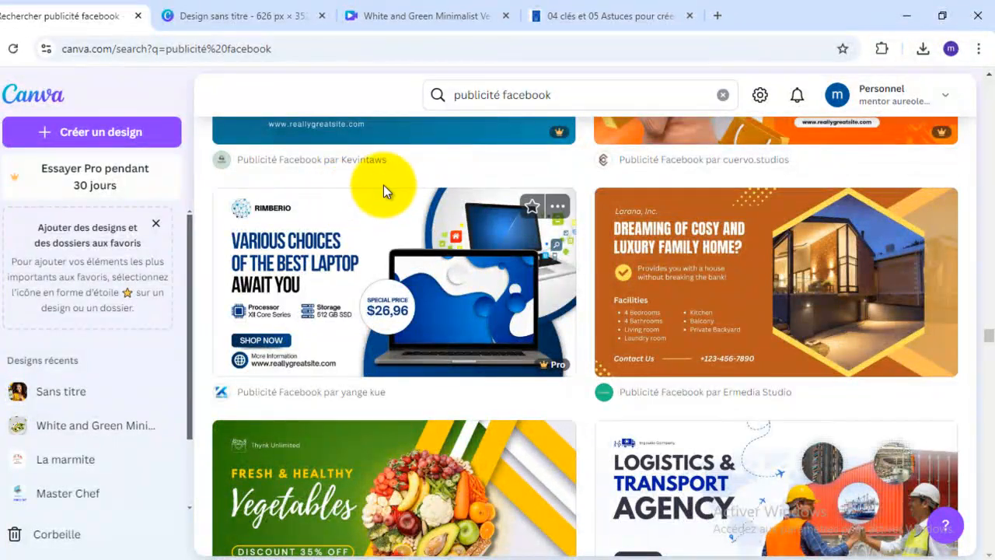
scroll(630, 388, down, 3)
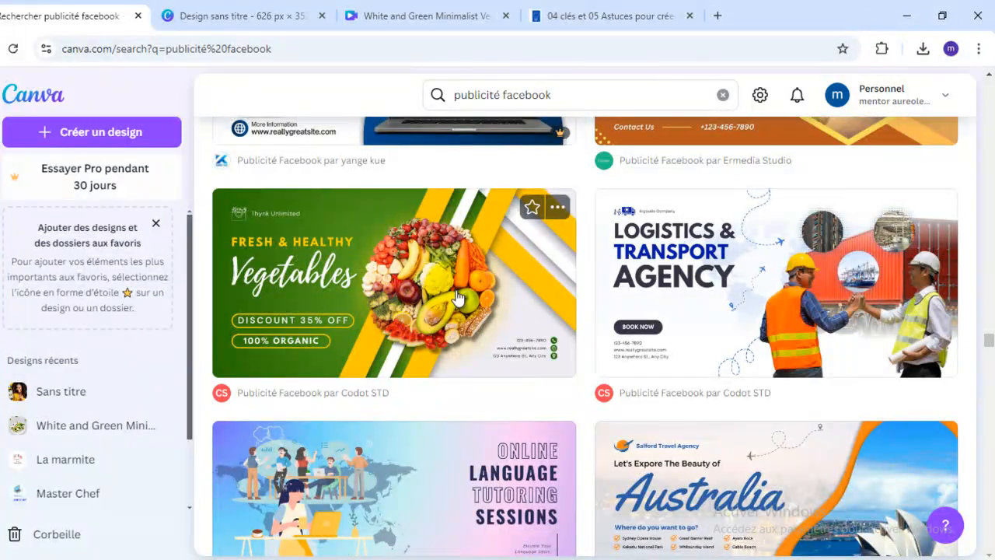
scroll(459, 273, down, 1)
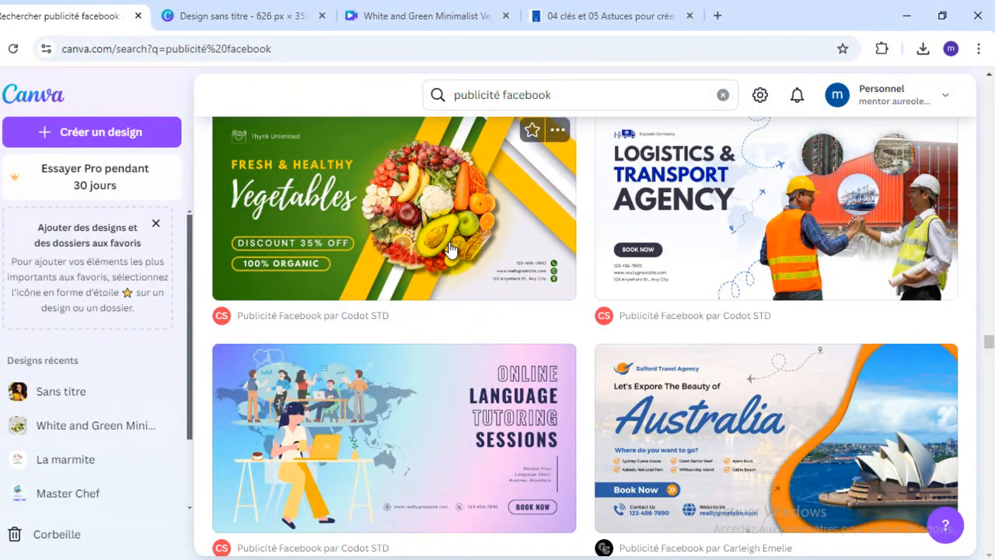
scroll(522, 336, down, 5)
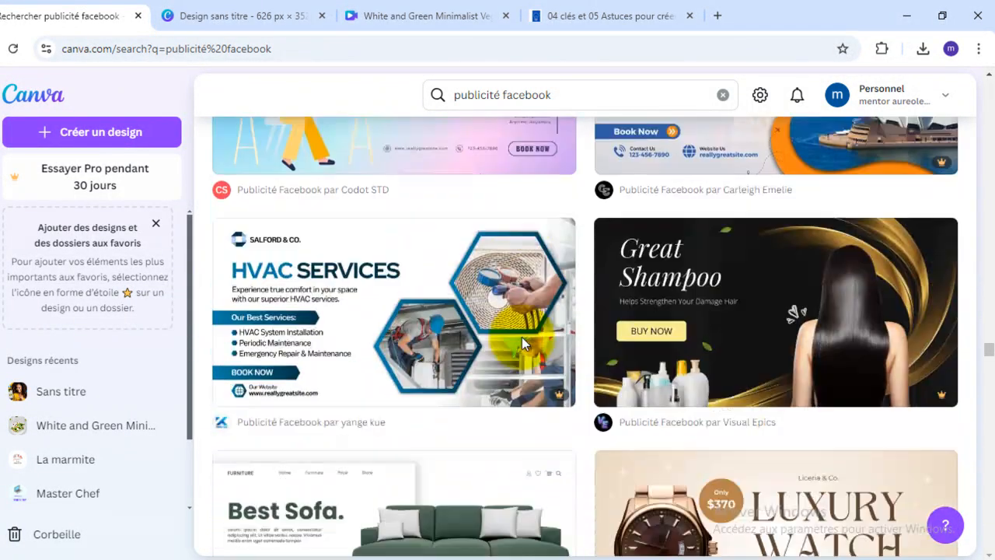
scroll(522, 336, down, 1)
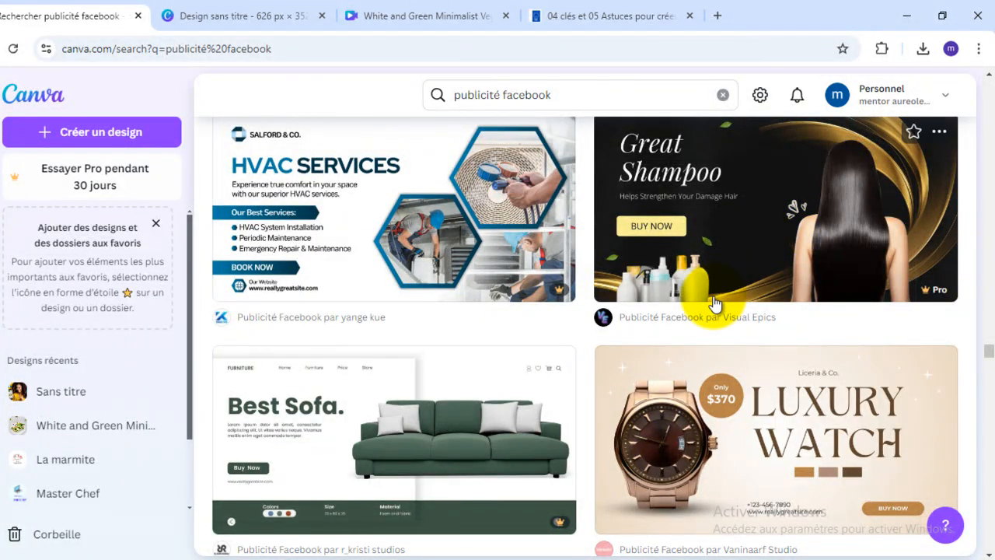
scroll(714, 302, down, 3)
scroll(714, 303, down, 4)
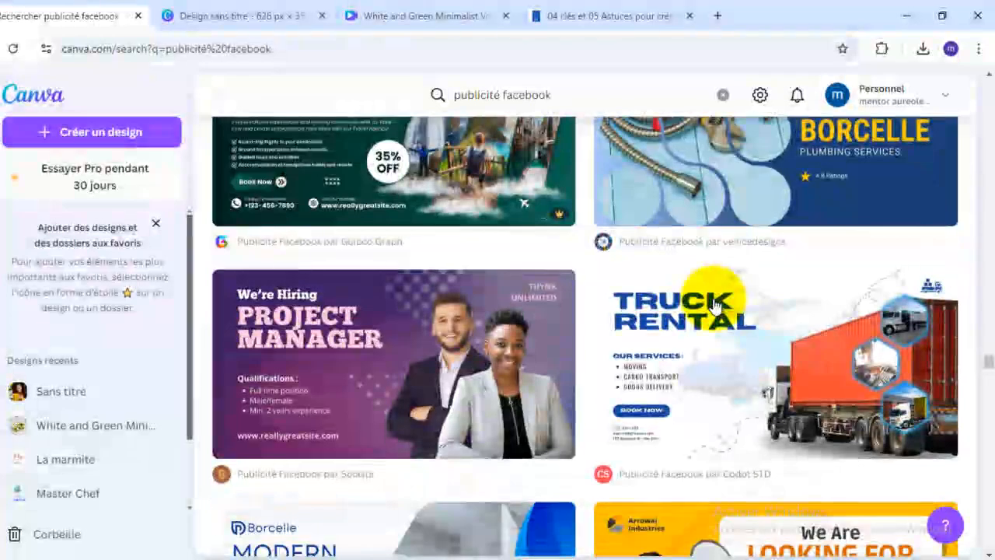
scroll(366, 366, down, 4)
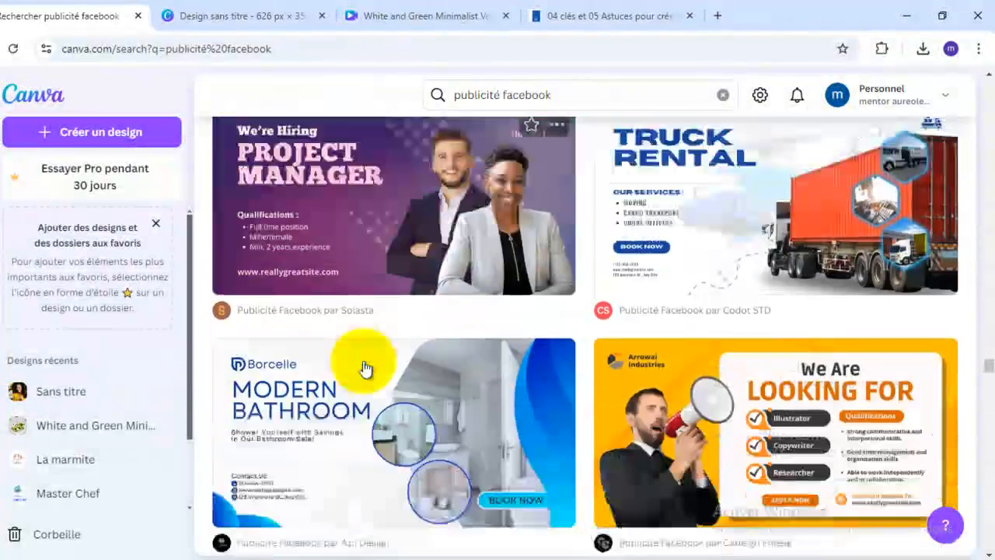
scroll(369, 366, up, 3)
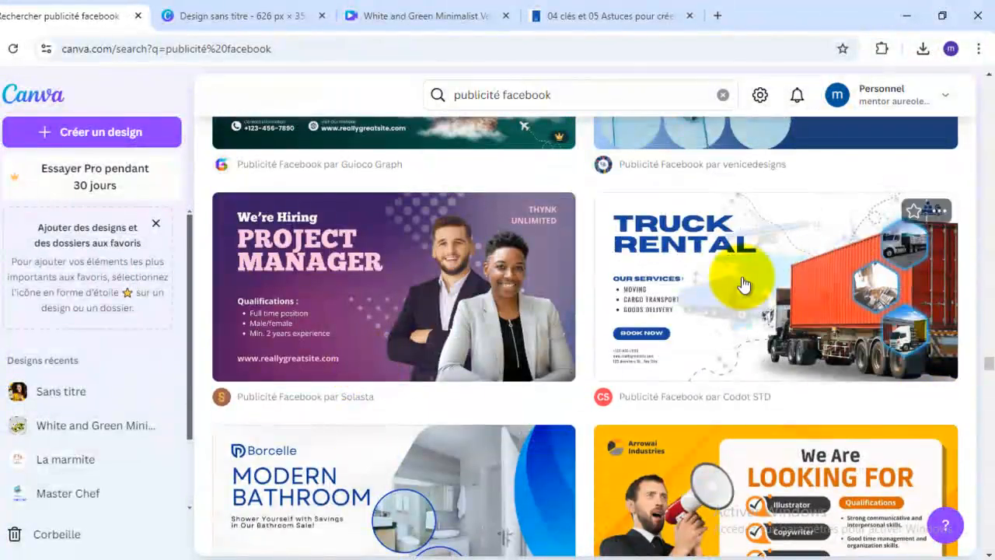
scroll(985, 330, down, 1)
scroll(985, 330, down, 3)
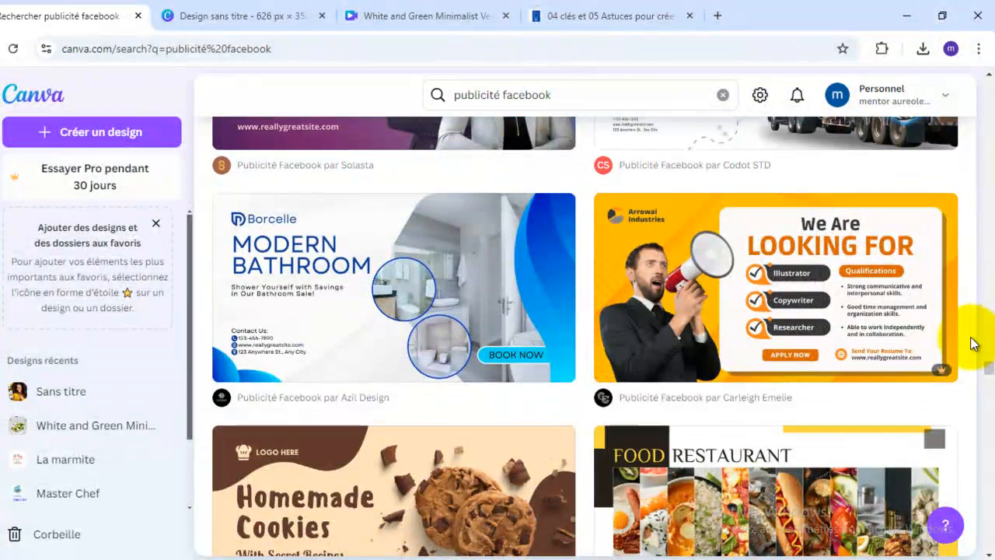
scroll(746, 353, down, 4)
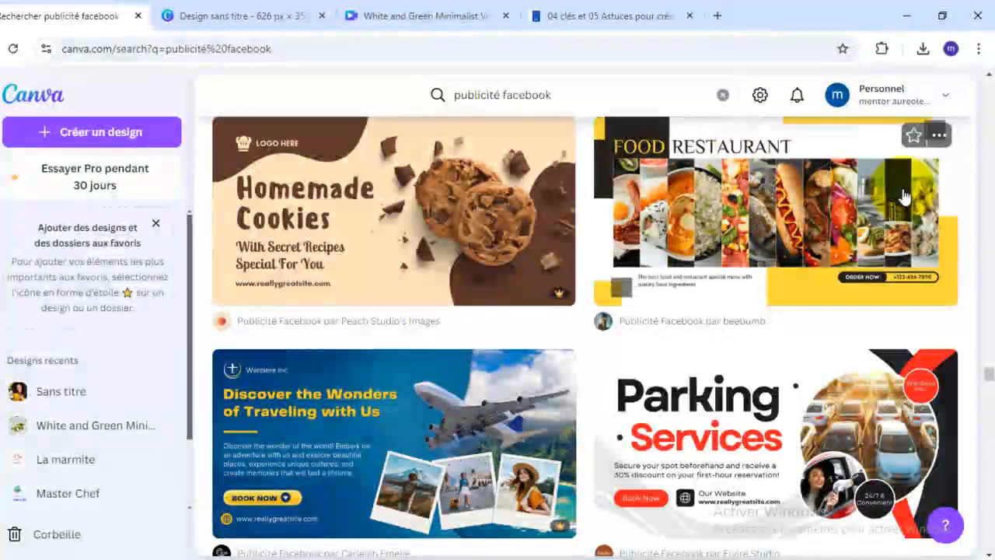
- Examine further Facebook ad templates for restaurants, parking, shoes, beauty spas, dental clinics, skincare and home interiors
scroll(903, 197, up, 1)
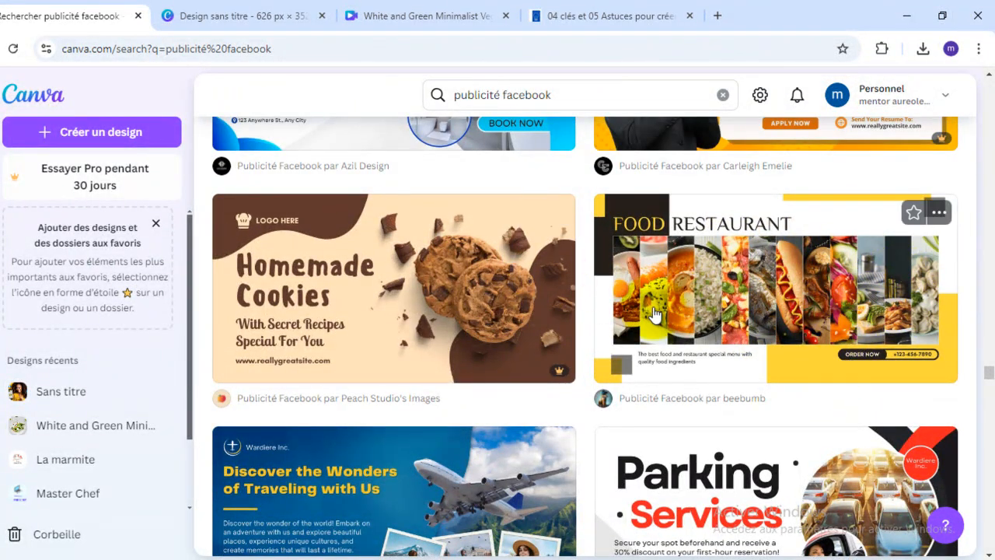
scroll(653, 313, down, 3)
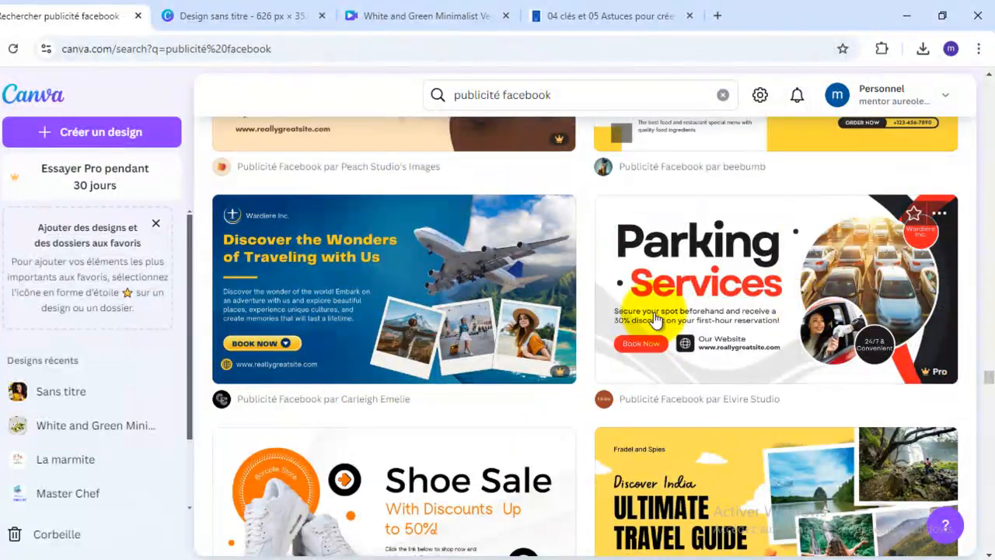
scroll(719, 295, down, 4)
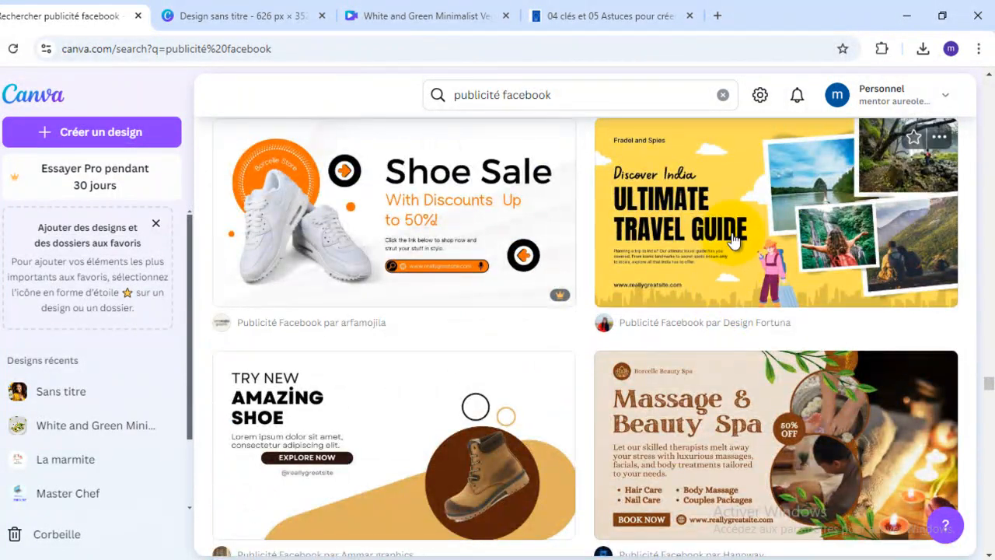
scroll(743, 226, down, 2)
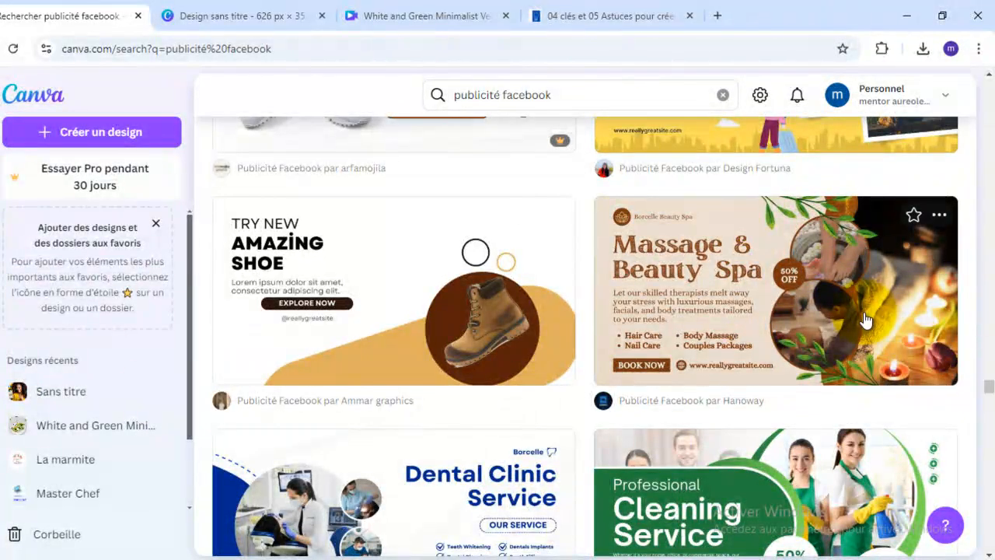
scroll(847, 365, down, 4)
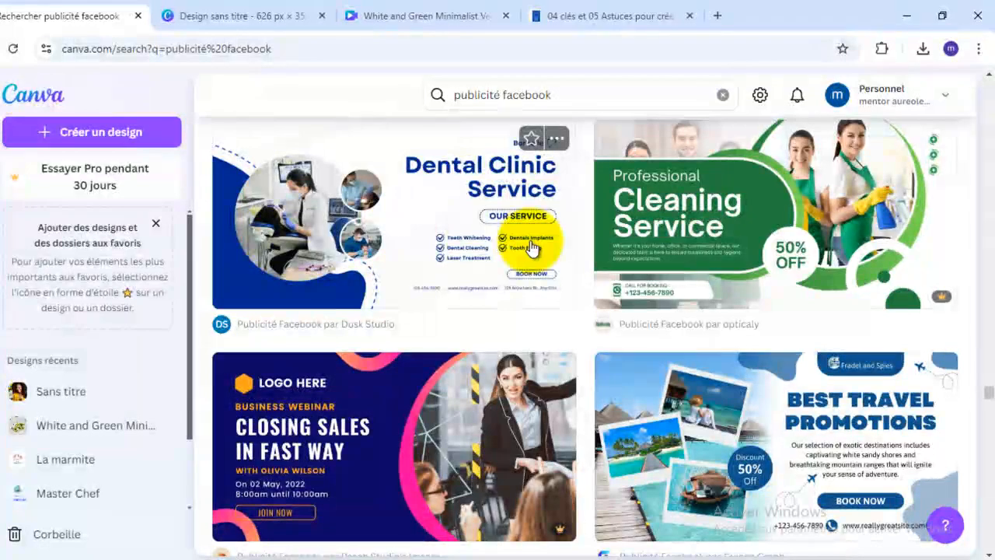
scroll(531, 252, down, 4)
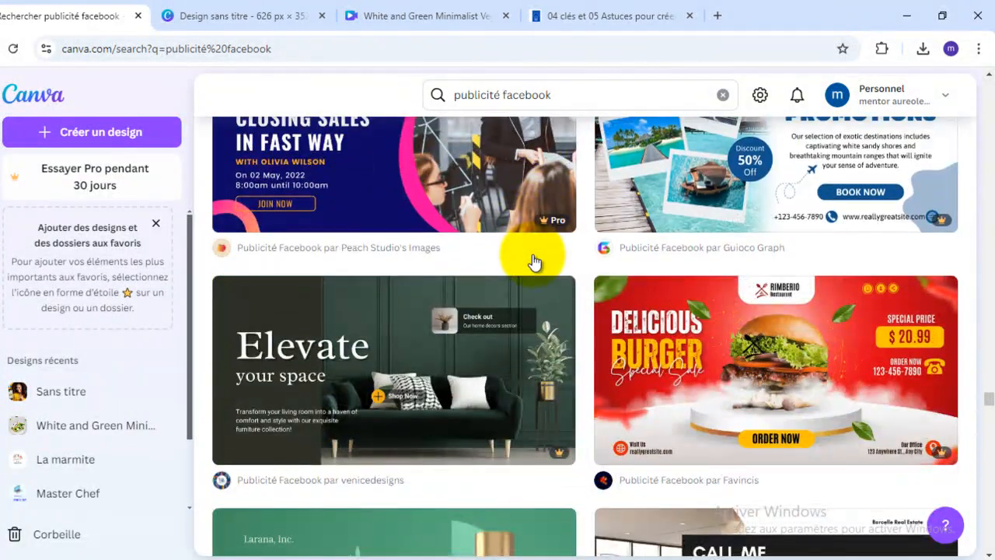
scroll(534, 262, down, 9)
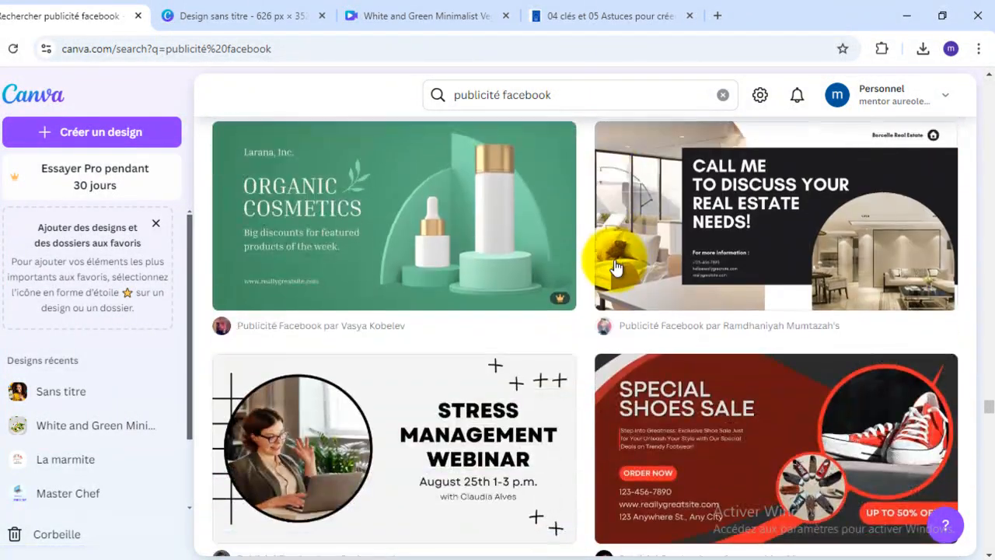
scroll(614, 266, down, 4)
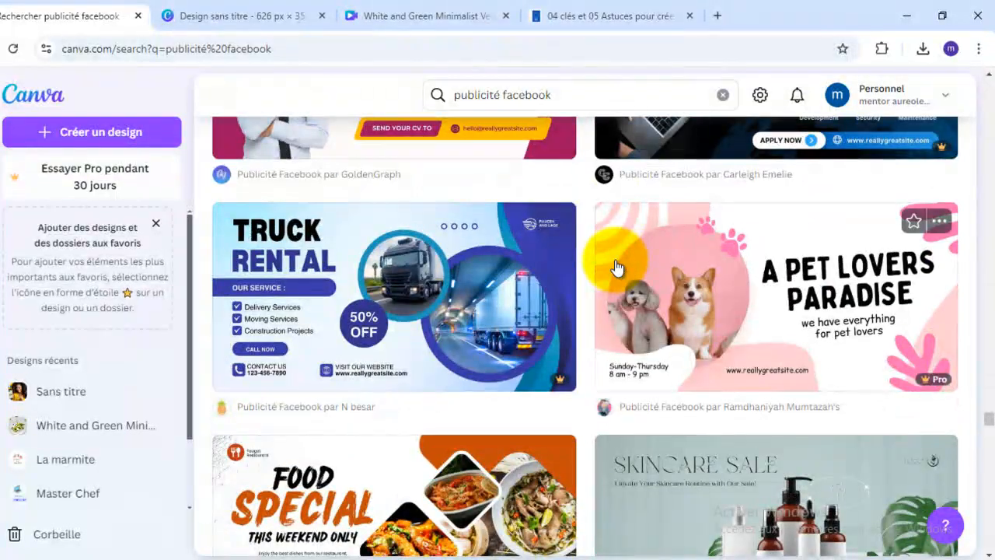
scroll(615, 268, down, 4)
scroll(617, 271, up, 4)
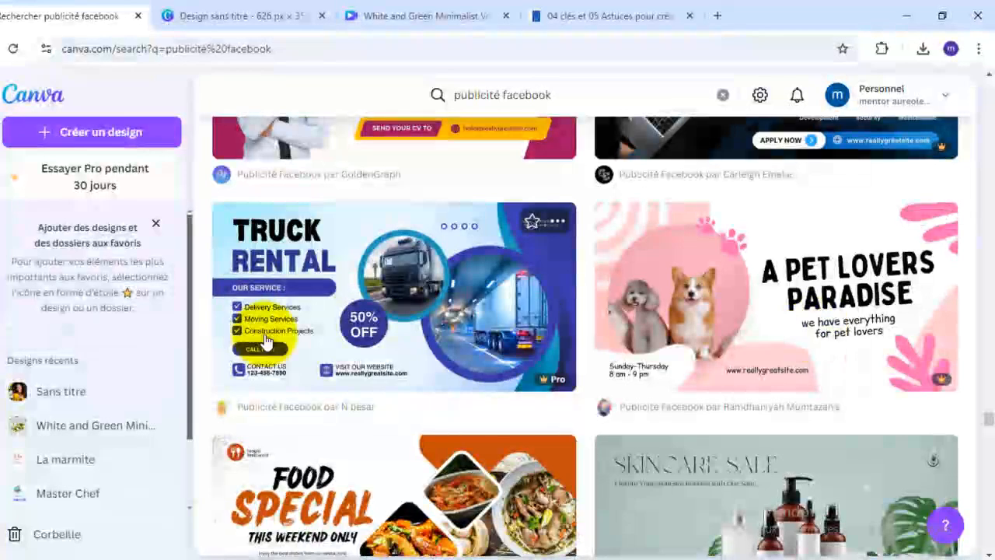
scroll(605, 309, down, 4)
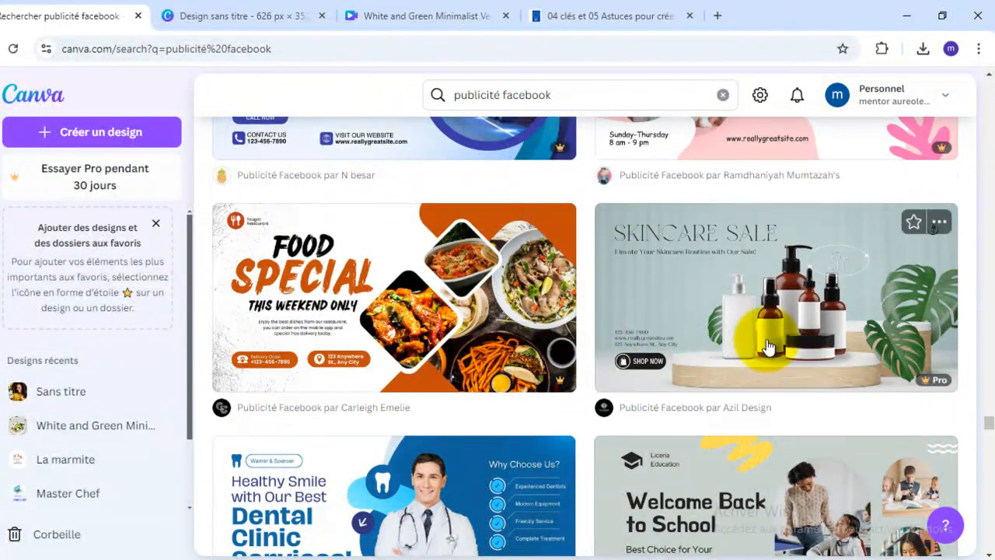
scroll(767, 346, down, 4)
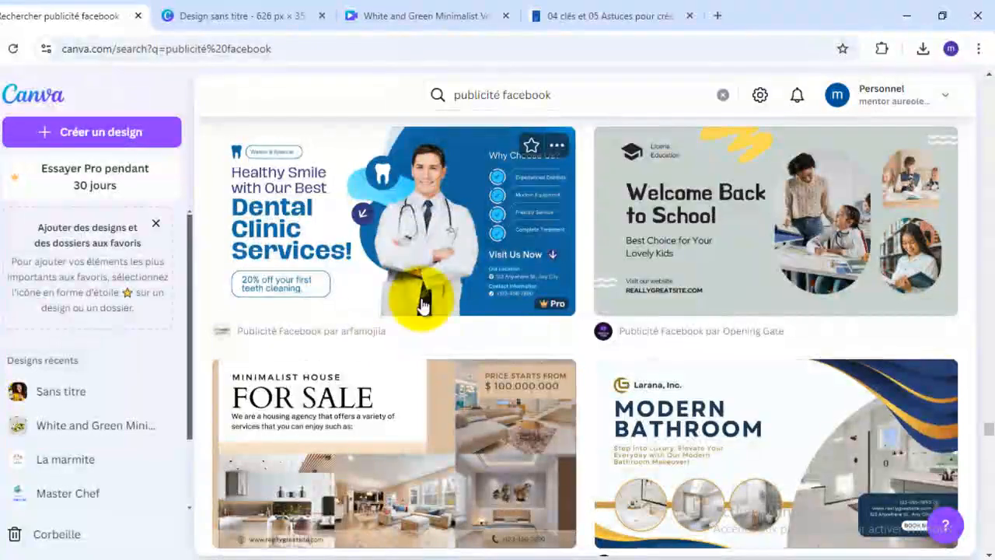
scroll(447, 290, down, 1)
scroll(448, 285, down, 4)
scroll(446, 279, up, 3)
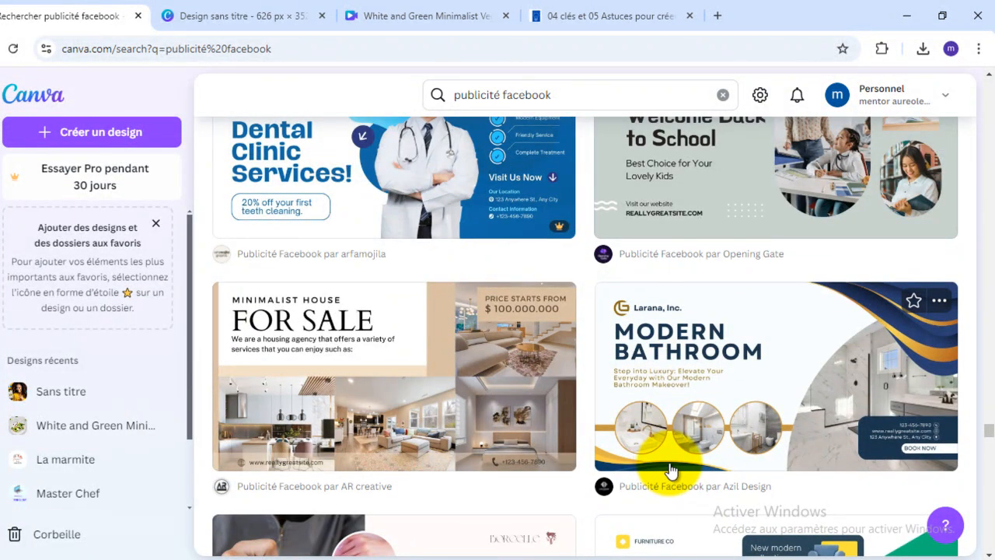
scroll(873, 411, down, 3)
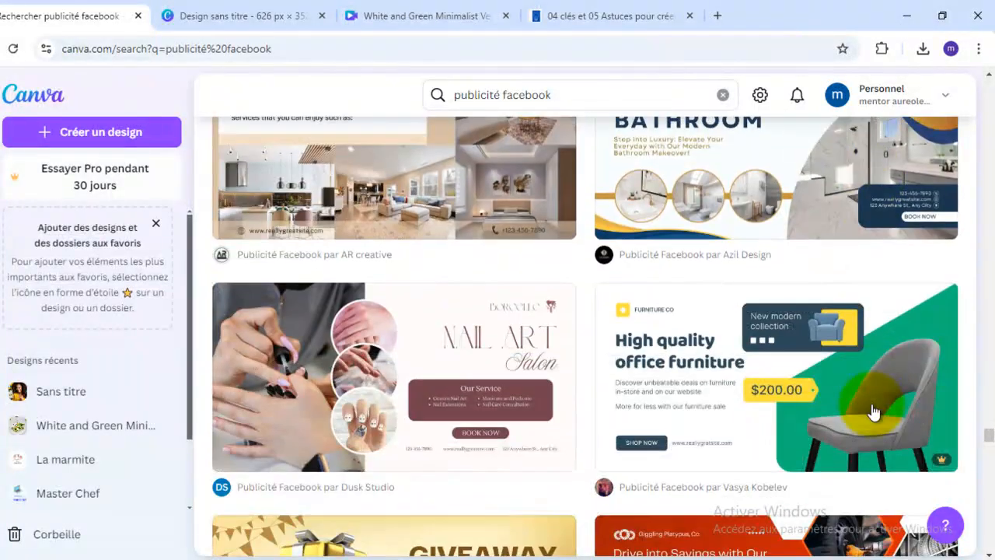
- Return to the blue and gold Modern Bathroom ad by Azil Design and open its template details
scroll(888, 195, up, 1)
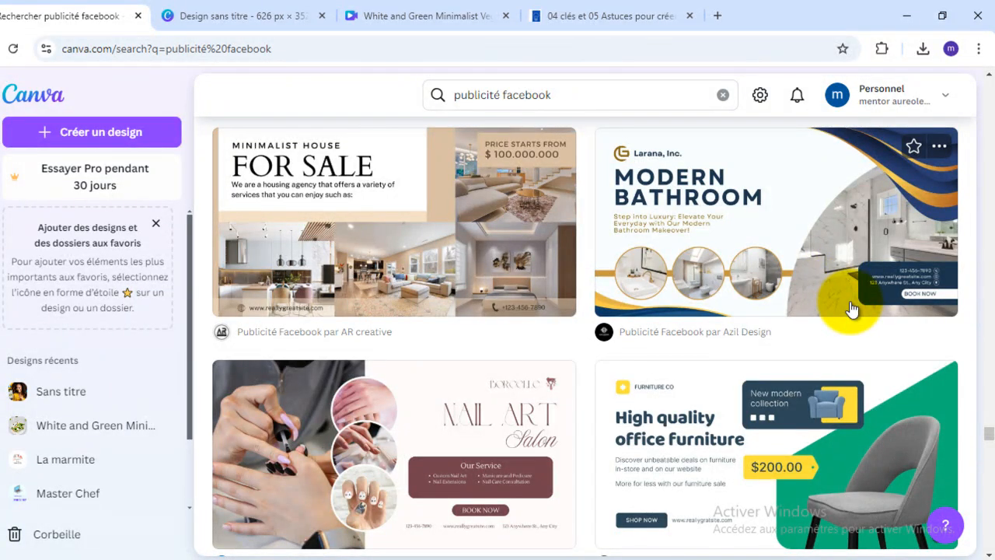
scroll(852, 309, down, 5)
scroll(852, 308, up, 5)
scroll(852, 309, up, 1)
click(844, 307)
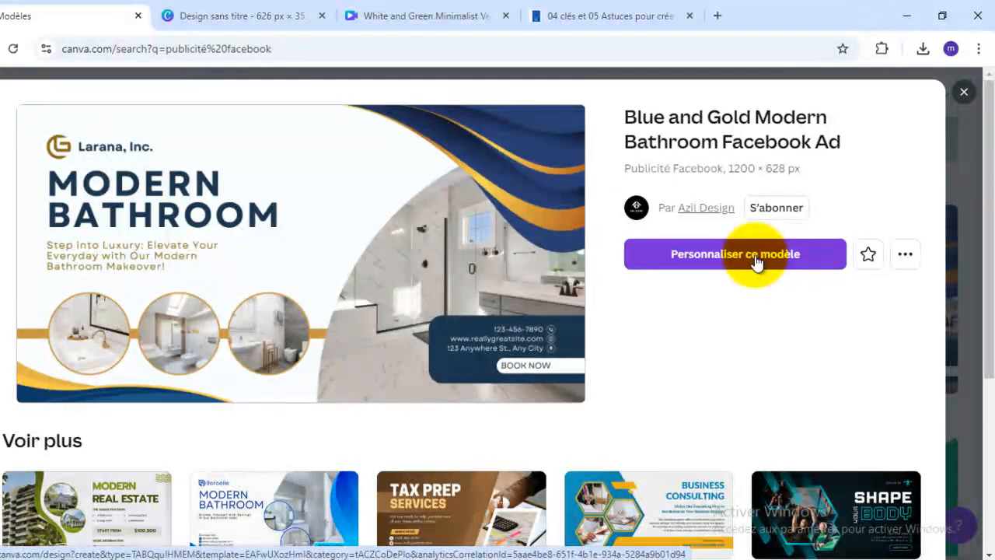
- Look over the Modern Bathroom template preview and browse the related templates down to the suggested themes and back
scroll(787, 367, down, 3)
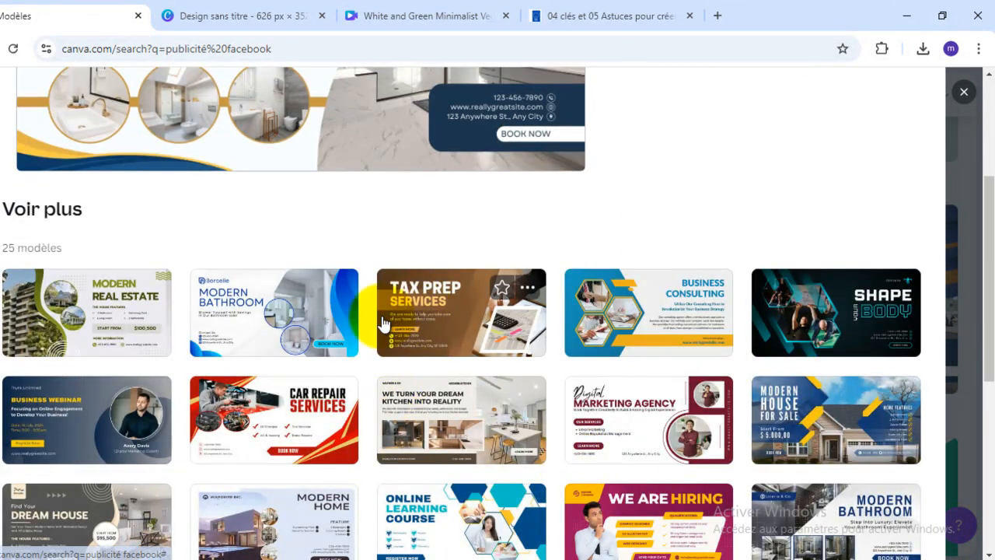
scroll(431, 313, up, 3)
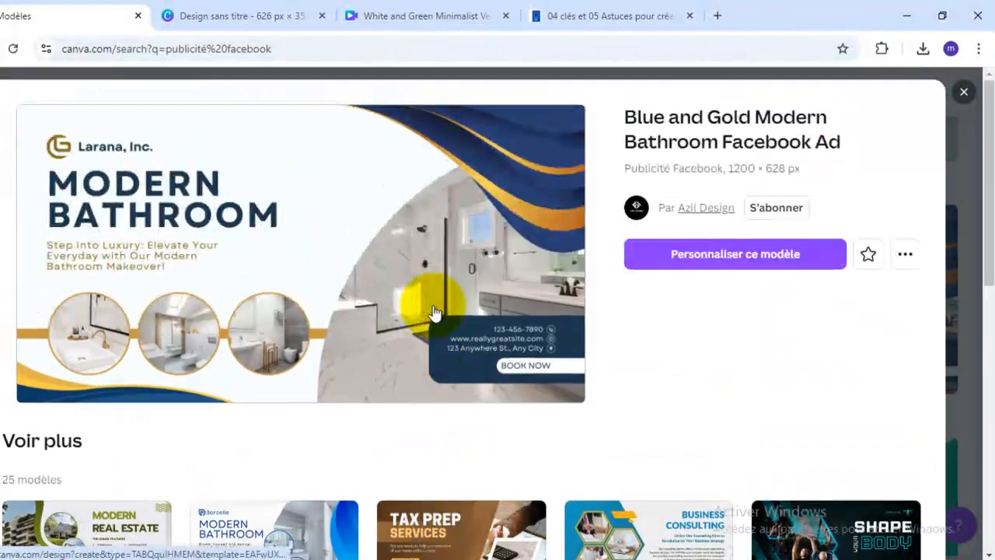
scroll(466, 301, down, 4)
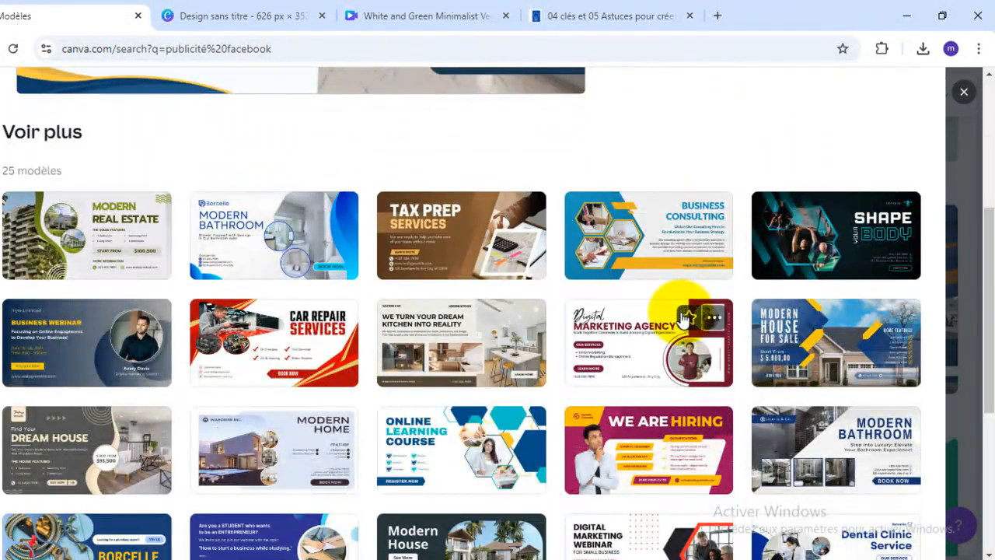
scroll(605, 305, up, 1)
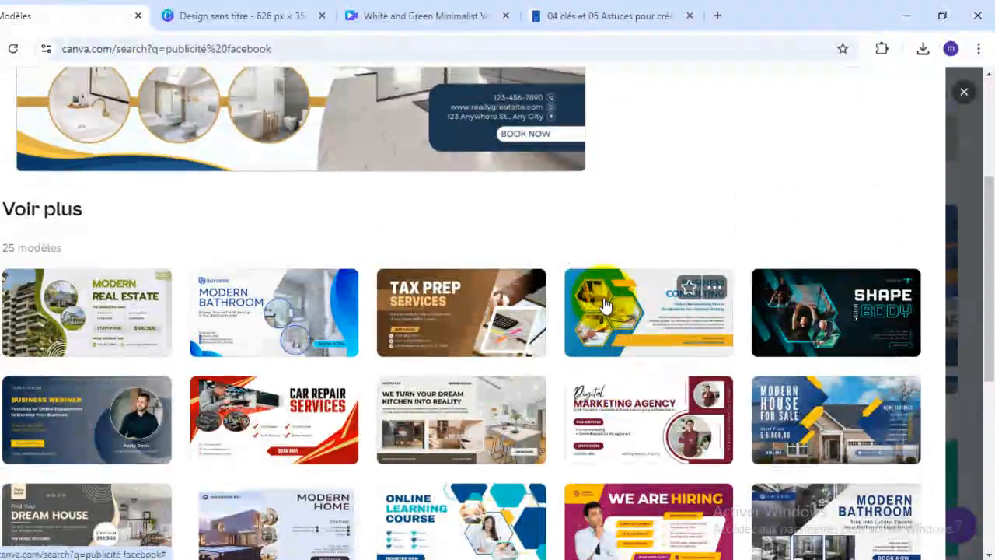
scroll(605, 305, down, 4)
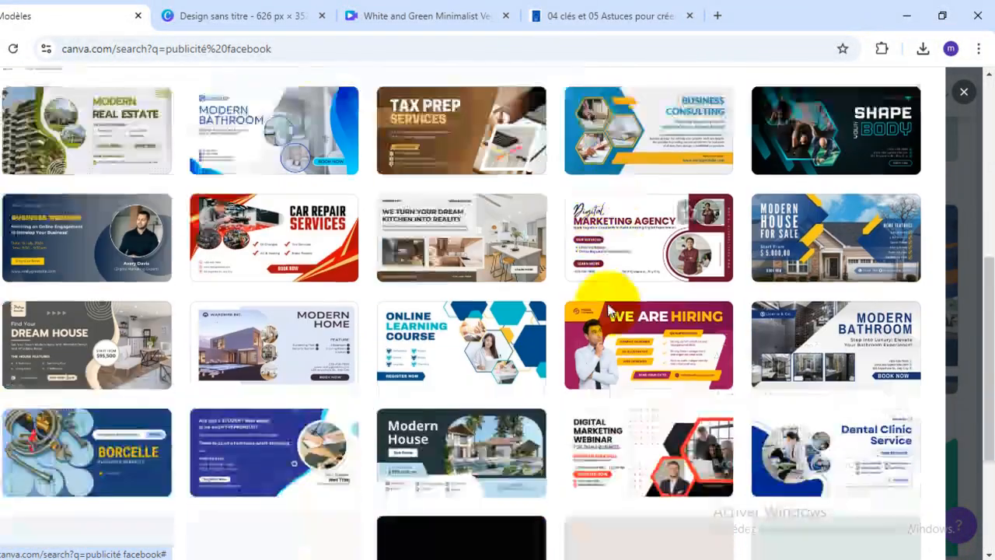
scroll(610, 311, down, 1)
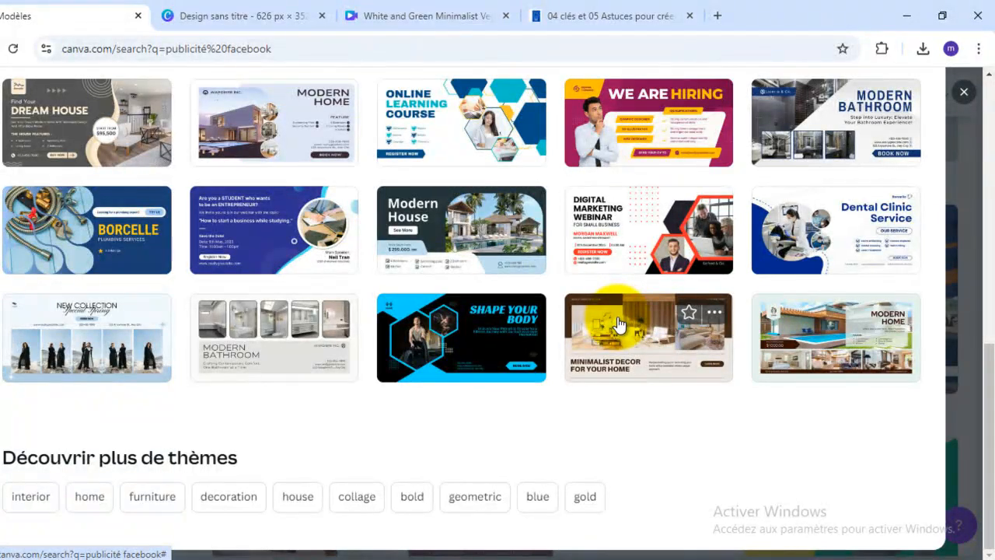
scroll(618, 324, up, 1)
scroll(620, 327, up, 2)
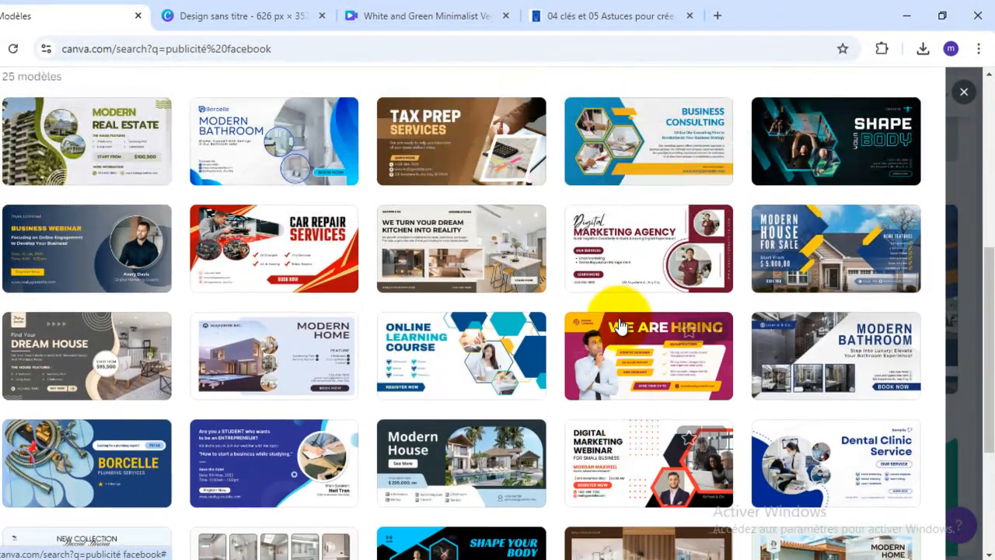
scroll(619, 326, up, 2)
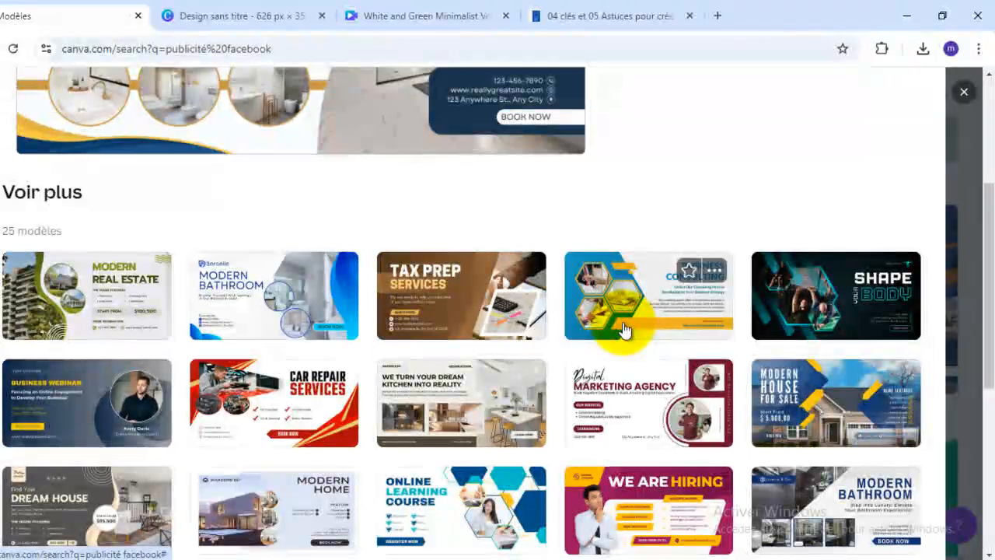
- Compare the Modern Bathroom ad preview with the related templates for real estate, tax services, consulting, car repair and kitchens
scroll(384, 355, up, 3)
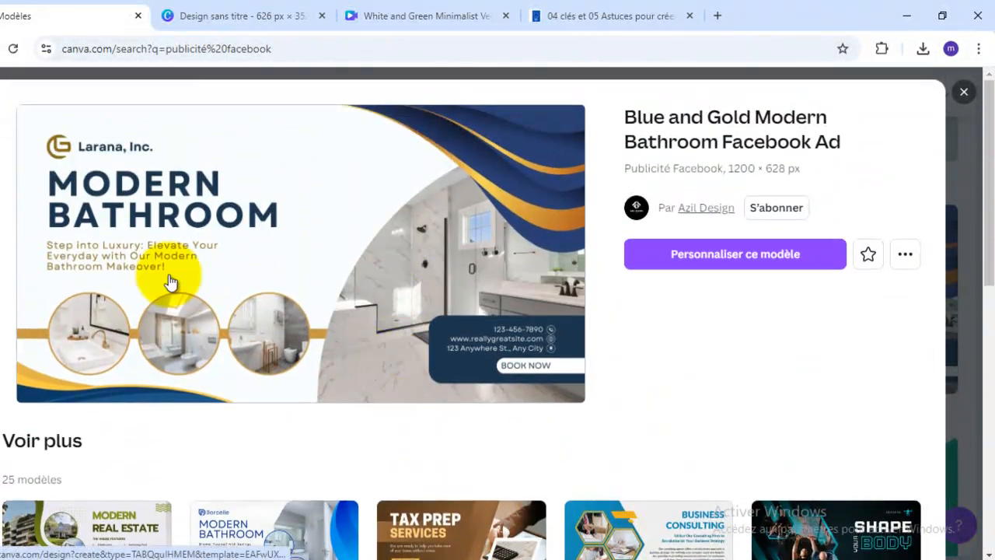
scroll(548, 282, down, 3)
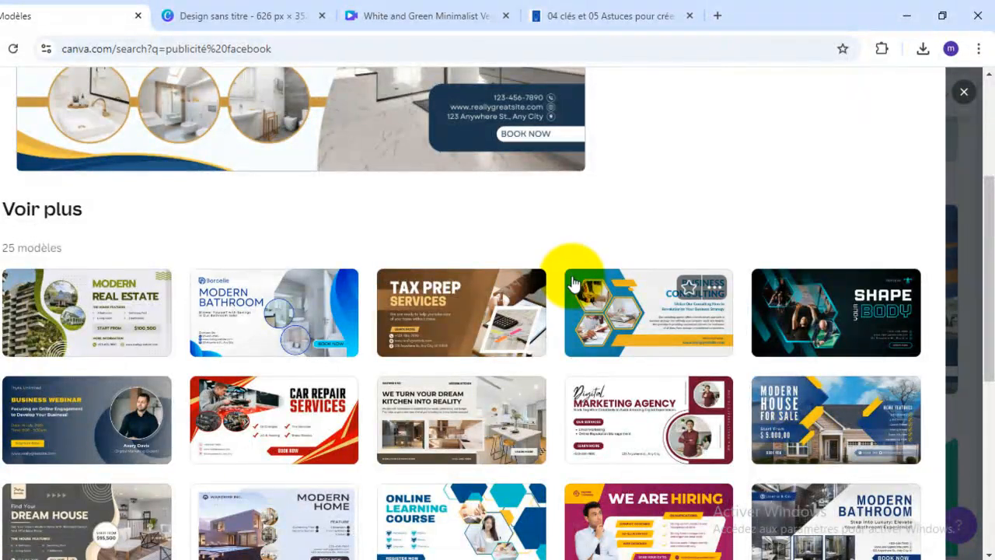
scroll(571, 284, up, 3)
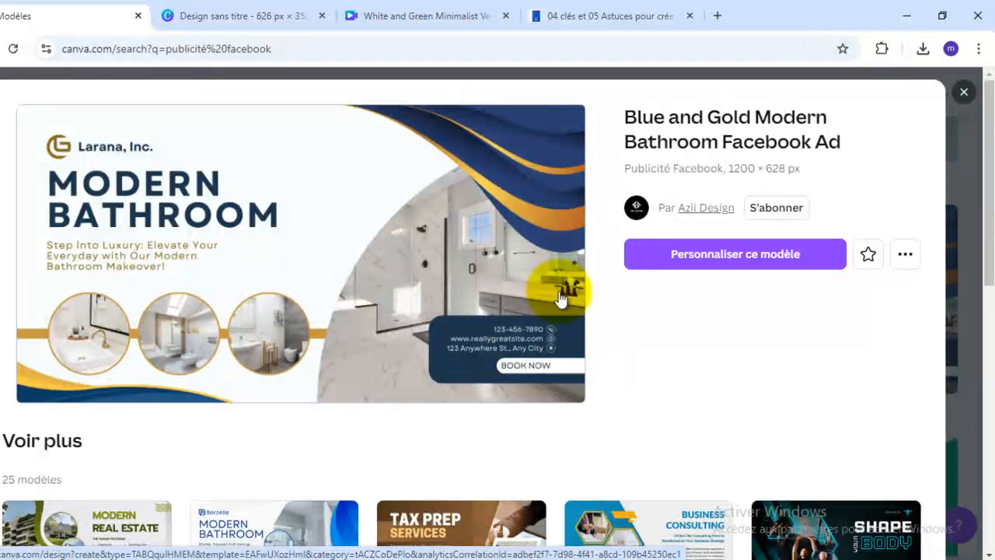
scroll(241, 321, down, 4)
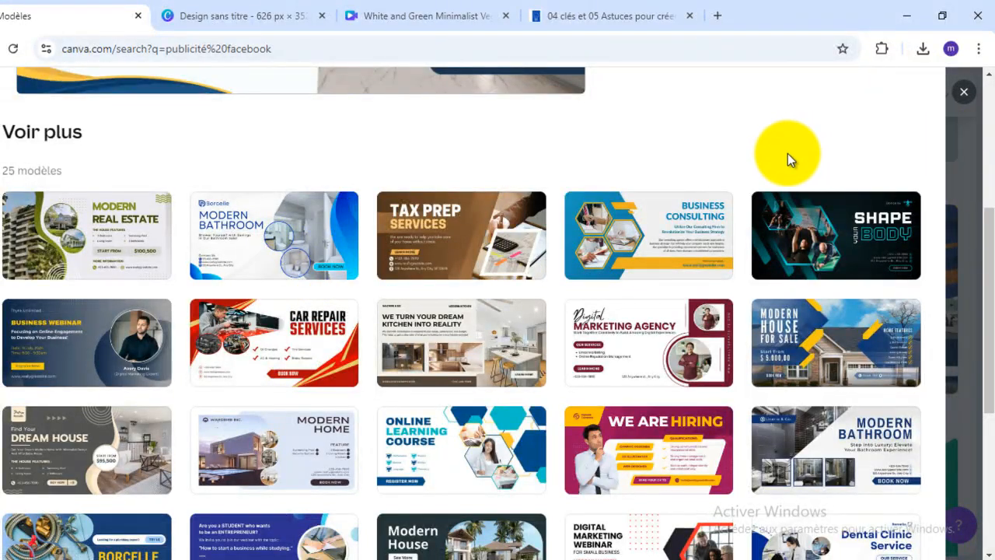
scroll(303, 157, up, 1)
scroll(303, 157, up, 3)
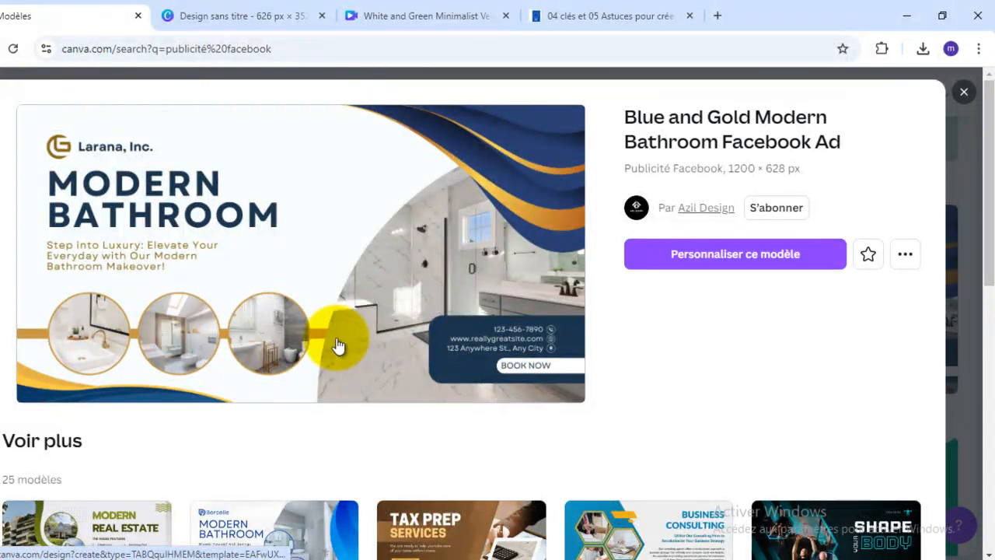
scroll(383, 264, down, 3)
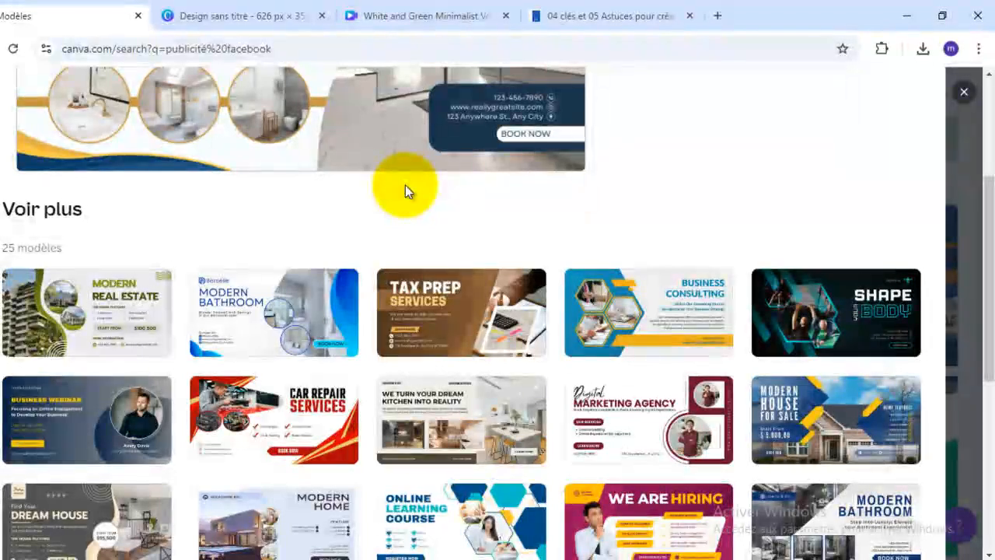
scroll(405, 185, up, 3)
scroll(405, 191, down, 6)
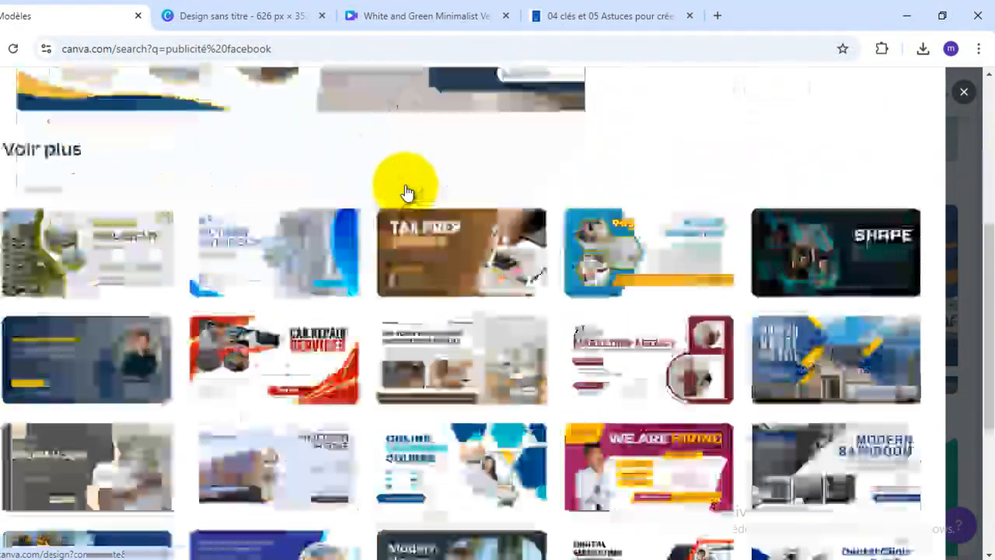
scroll(405, 191, up, 2)
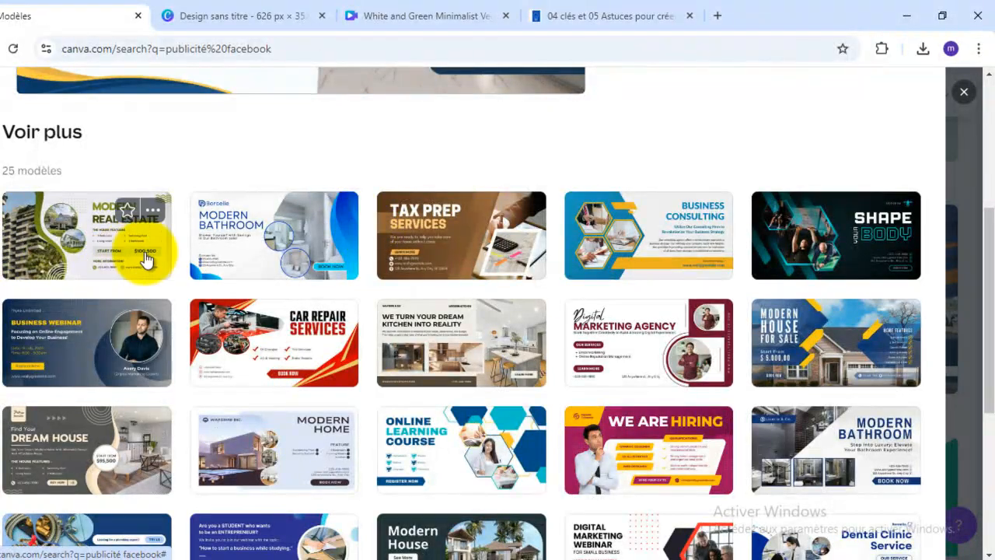
- Choose the Green Grey Modern Real Estate Facebook Ad template from the related designs and open it for customization
click(59, 237)
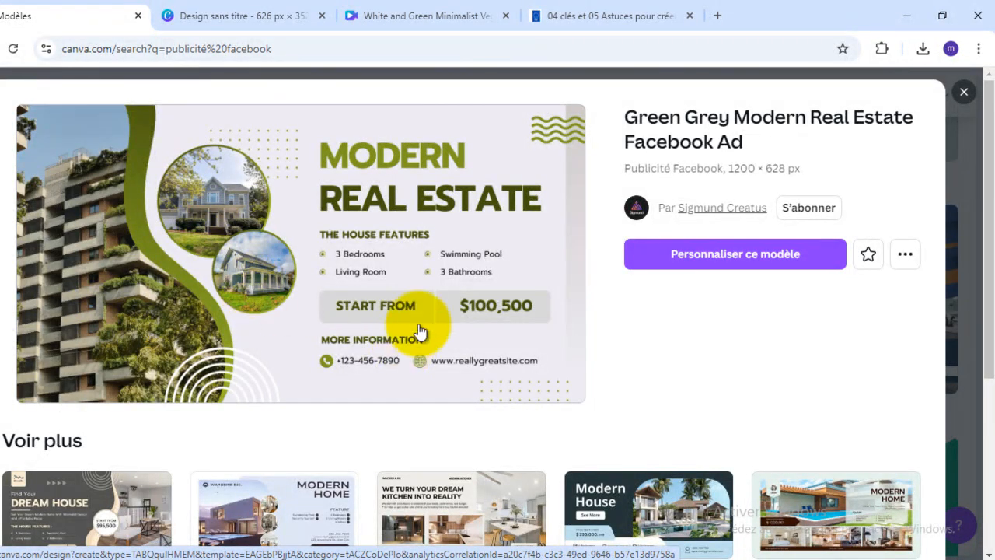
scroll(516, 284, down, 3)
scroll(514, 278, up, 1)
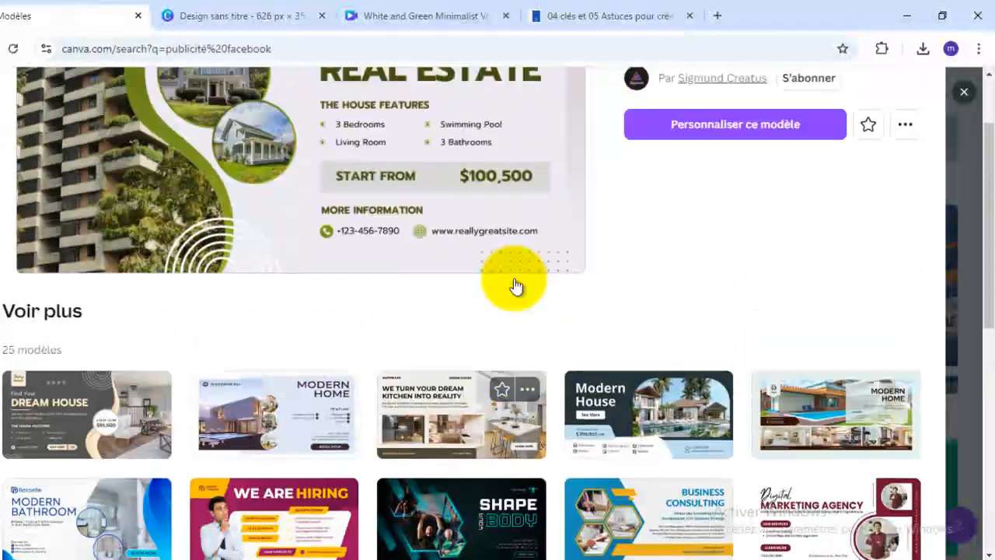
scroll(514, 286, up, 2)
click(760, 262)
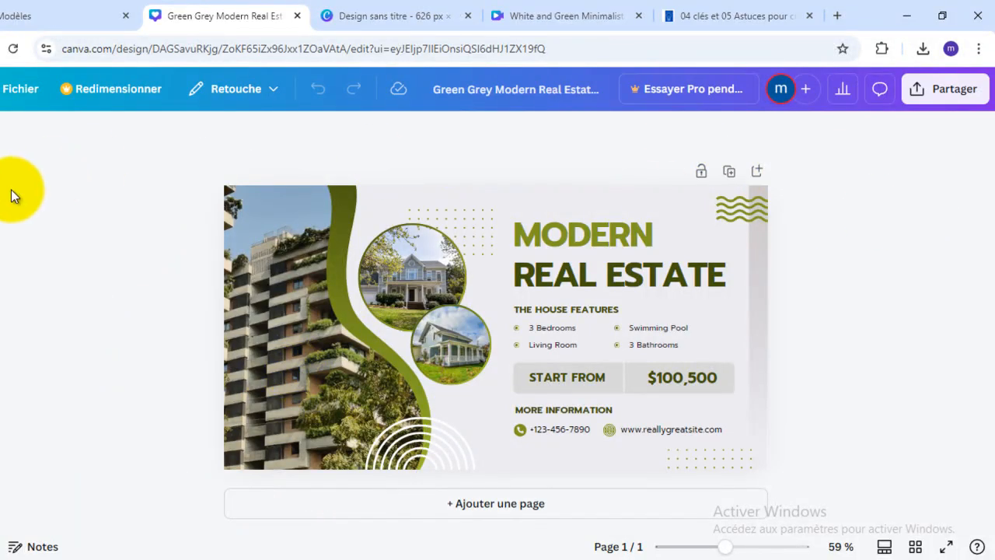
- Look over the design templates, the uploaded images and the file import dialog without importing a file
click(2, 148)
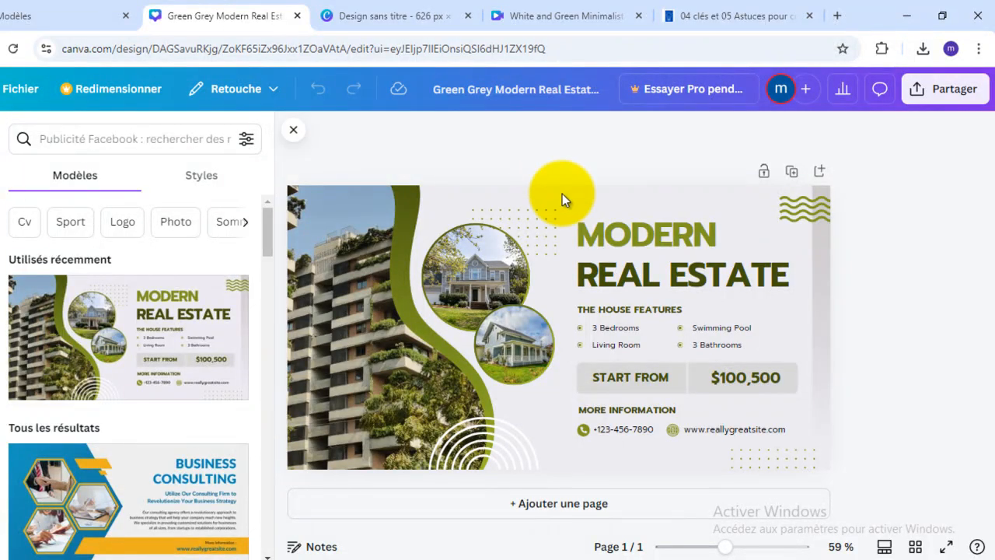
drag(139, 287, 302, 231)
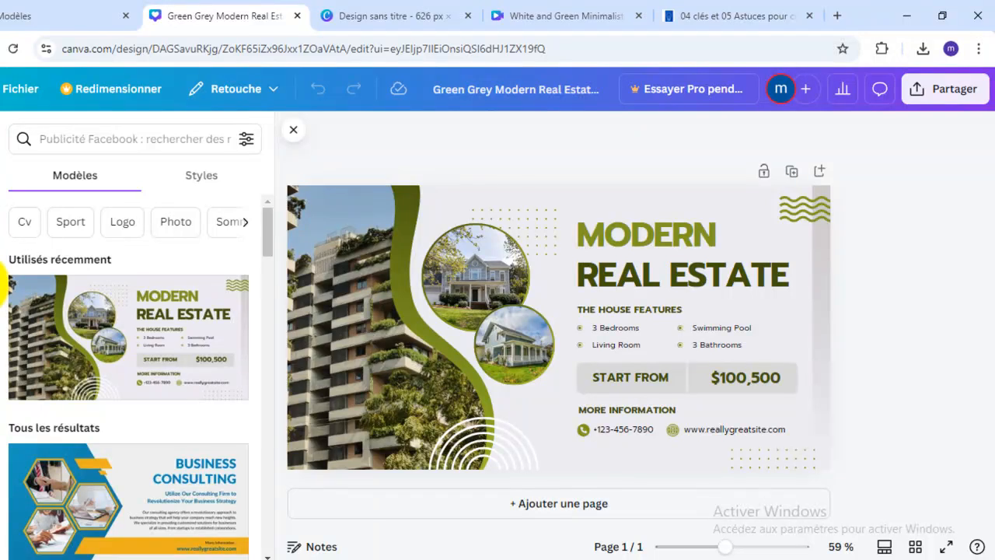
click(2, 285)
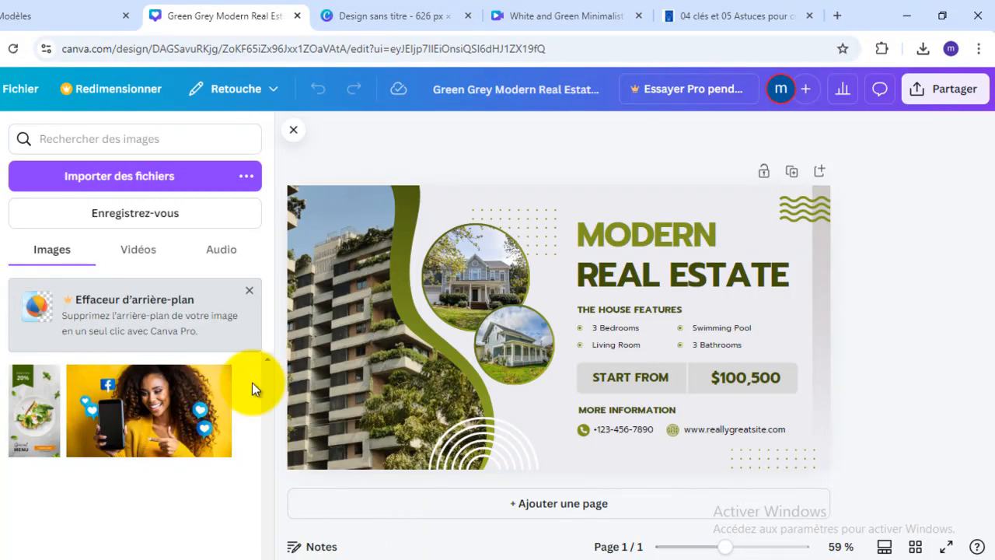
click(134, 187)
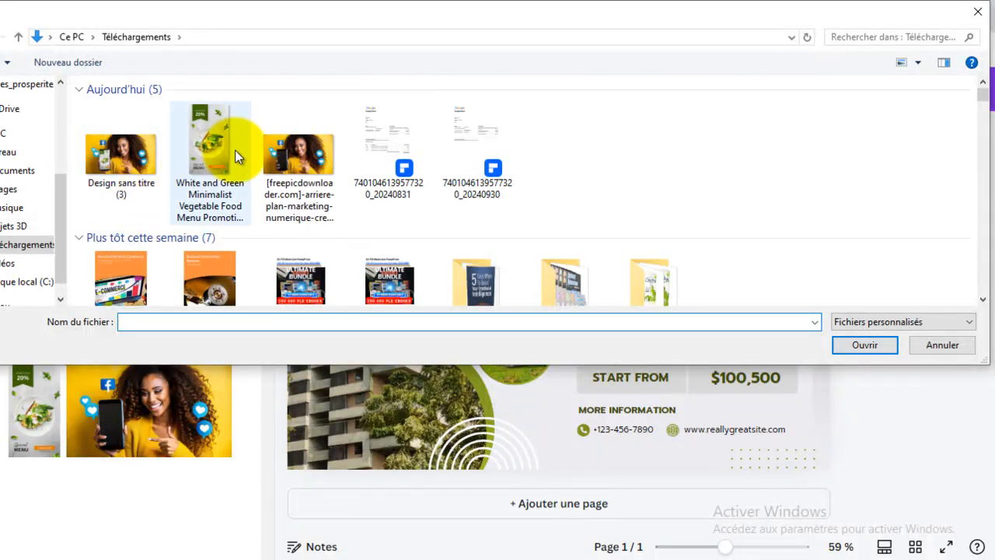
click(977, 12)
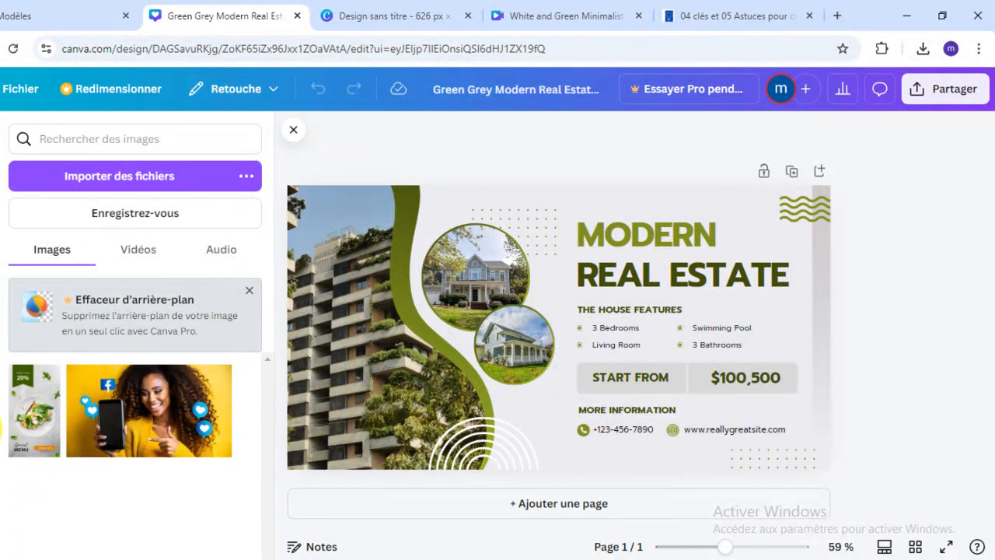
- View the saved projects, search the Canva apps for "images", and clear that search
click(1, 426)
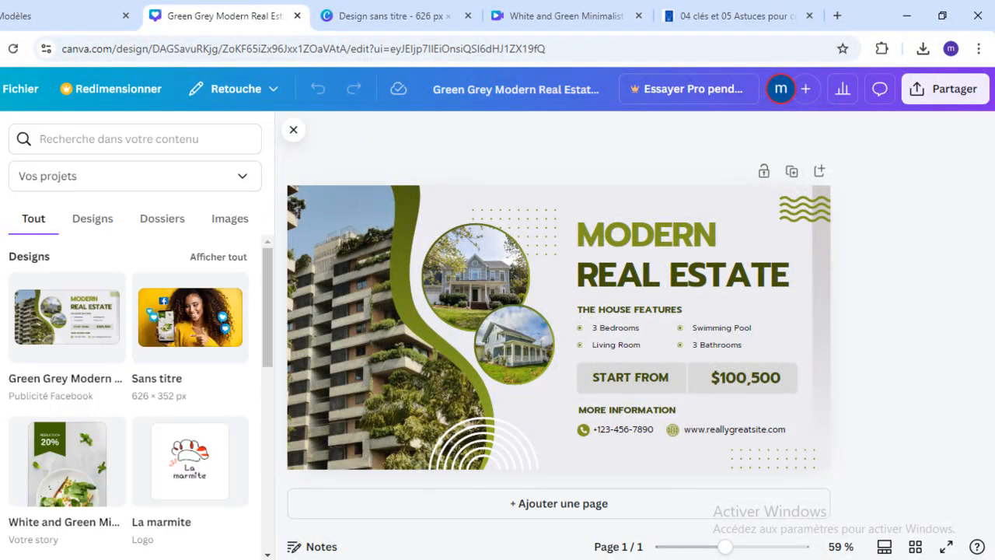
click(2, 482)
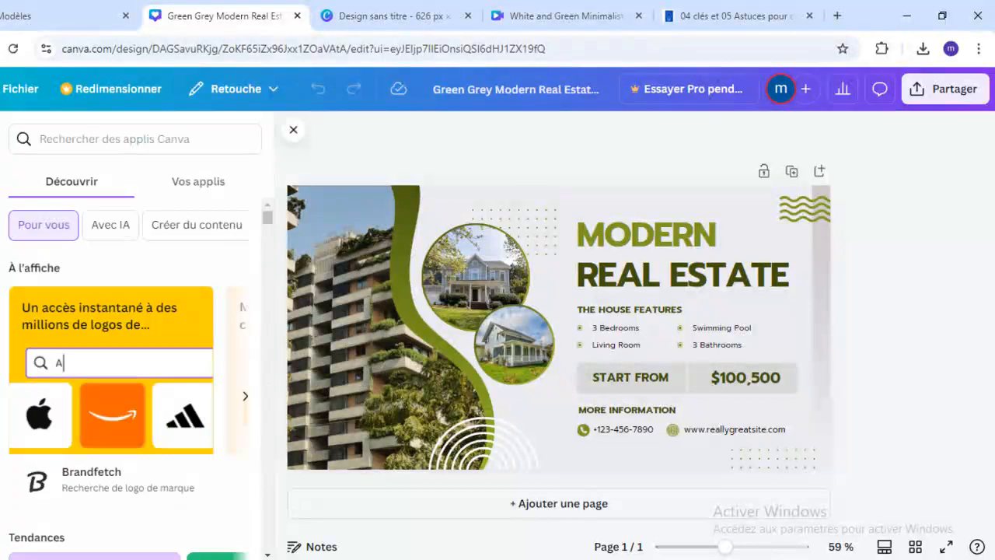
click(120, 138)
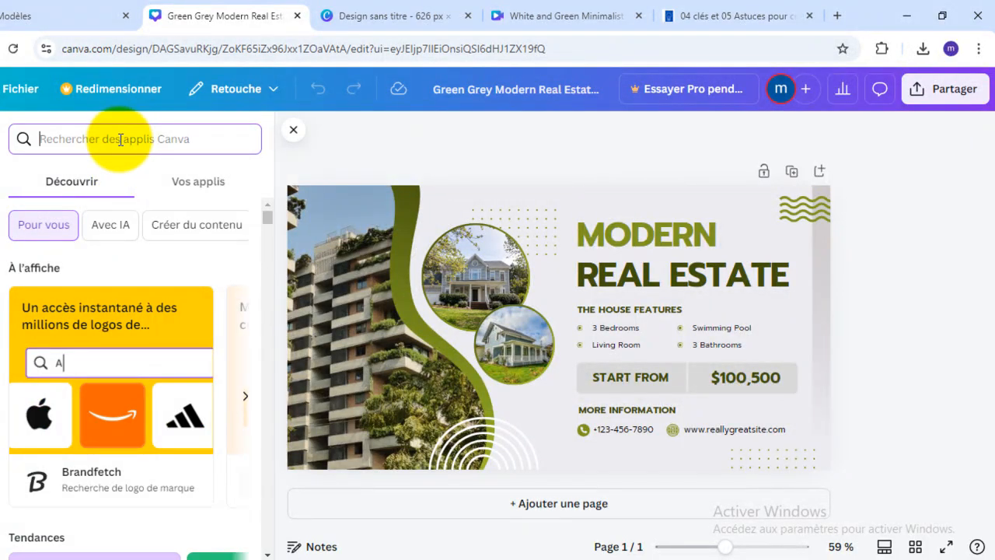
text(images)
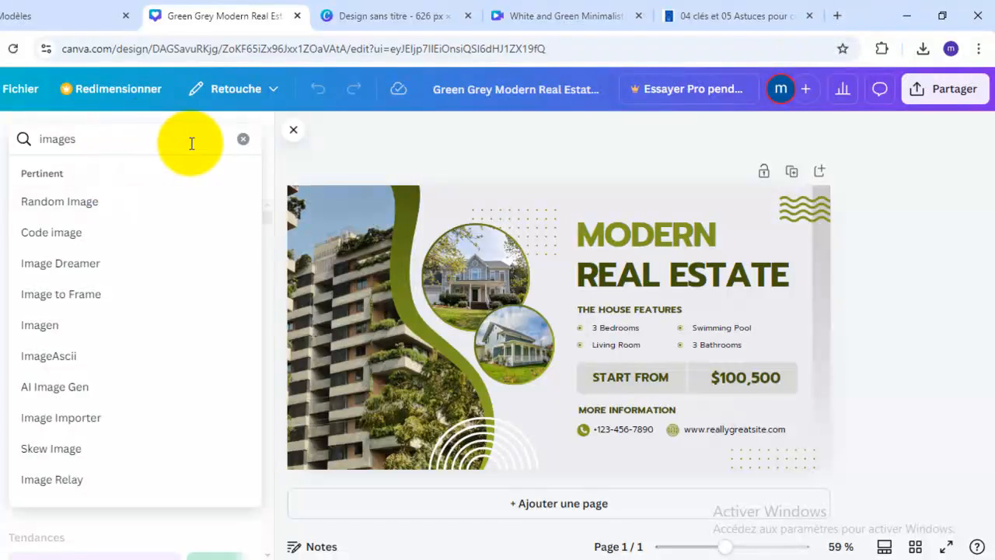
click(242, 144)
- Open the Photos app and browse its recommended and trending pictures
scroll(213, 241, down, 6)
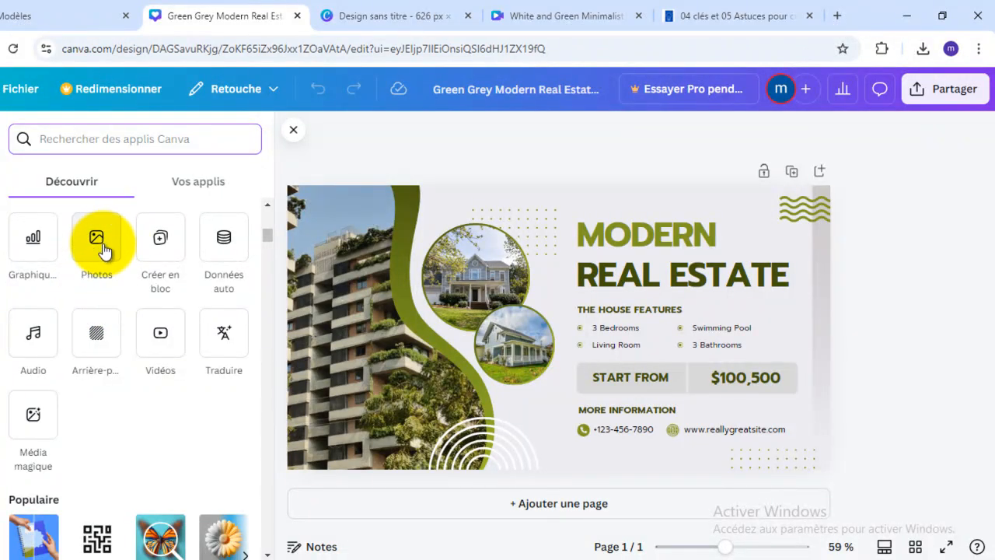
click(97, 243)
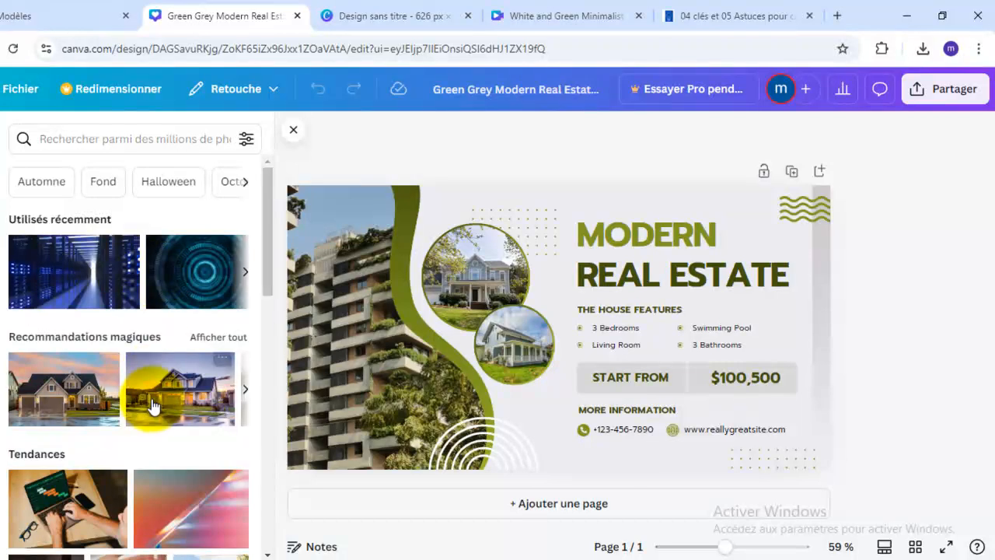
scroll(167, 404, down, 3)
scroll(177, 404, down, 3)
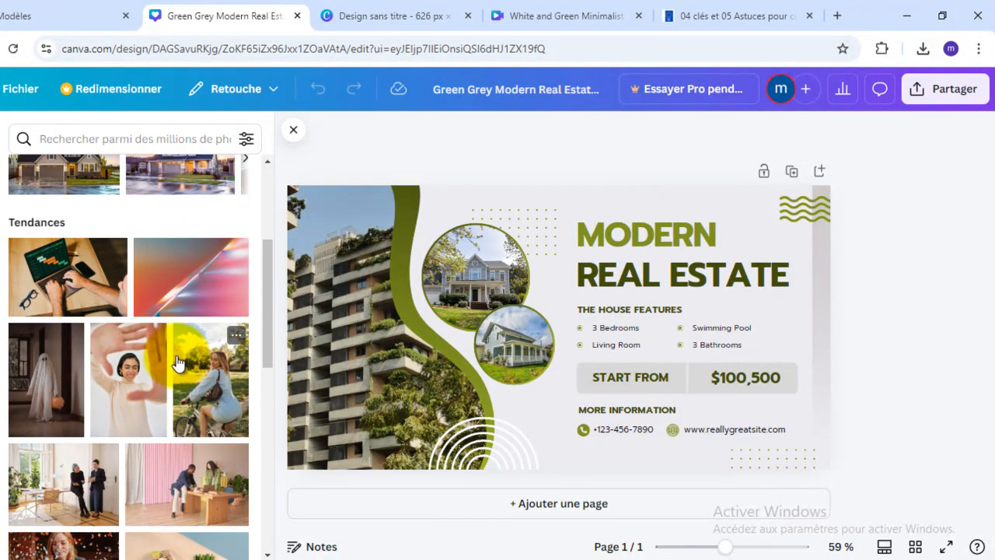
scroll(178, 363, down, 4)
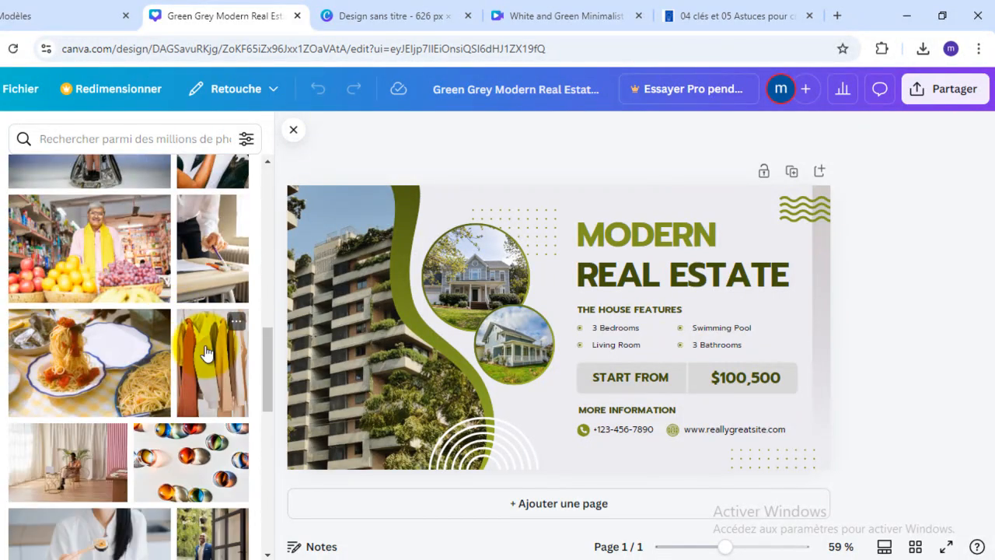
scroll(212, 350, up, 12)
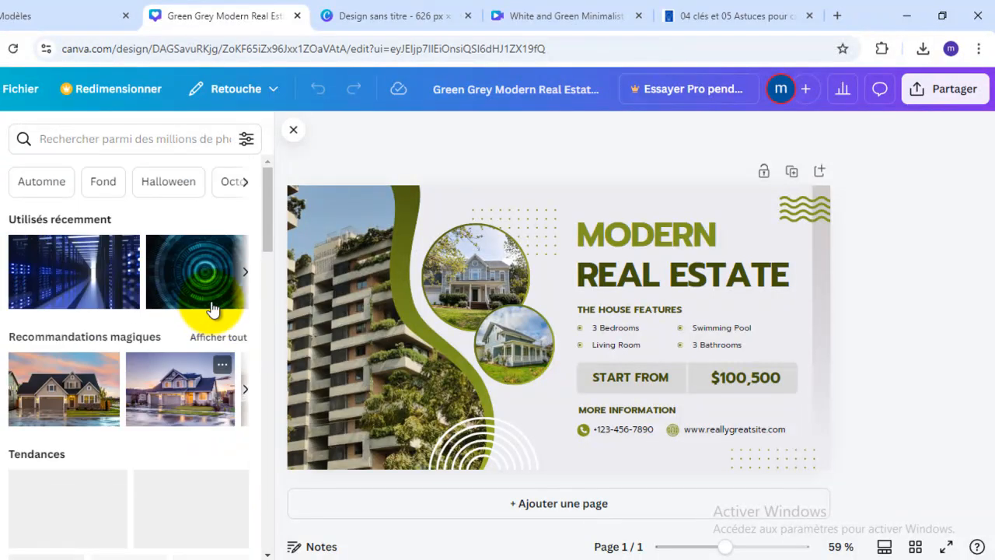
- Search the photo library for "appartement"
click(192, 138)
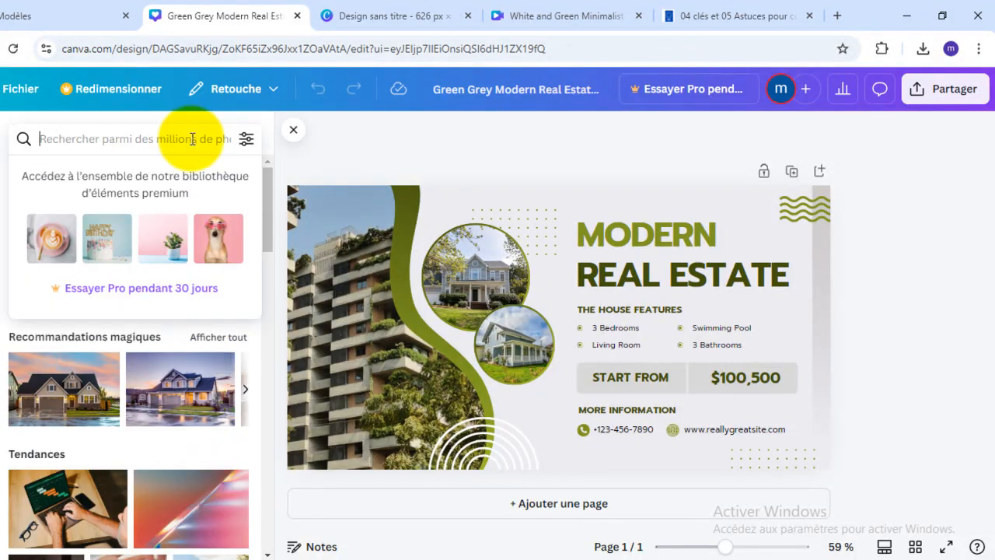
text(apparteme)
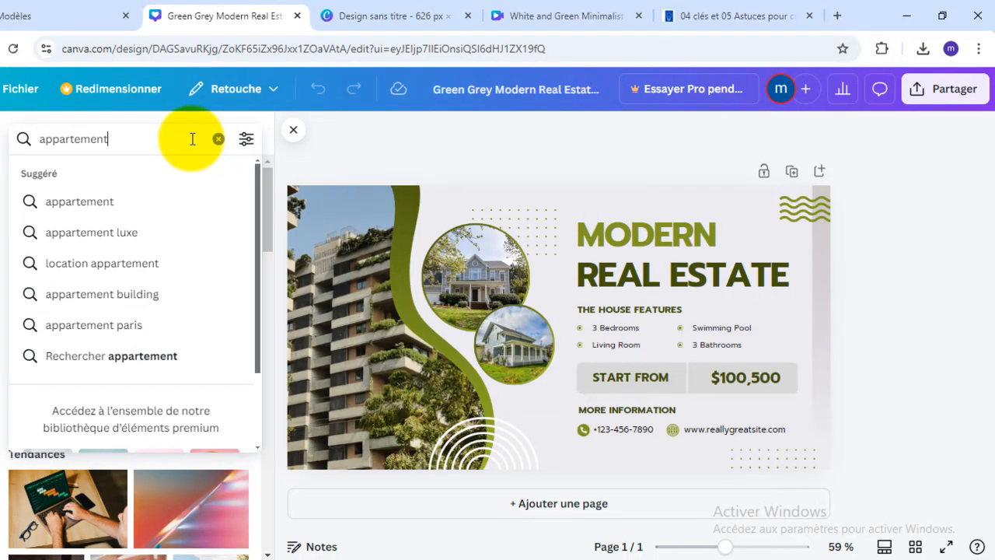
text(nt)
key(Return)
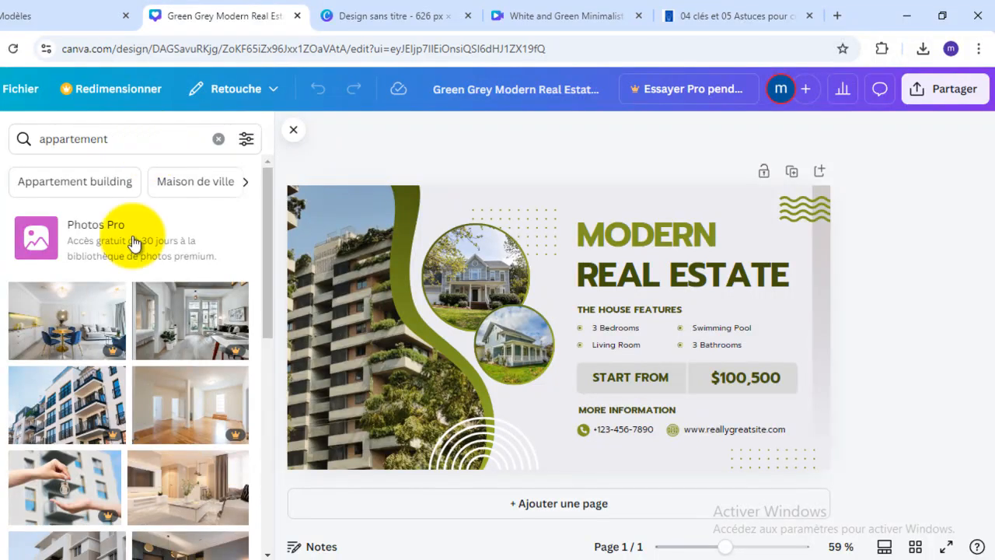
- Replace the building photo with an apartment interior, move the frame to the right, and fill it with the grey sofa living room photo
scroll(67, 366, down, 3)
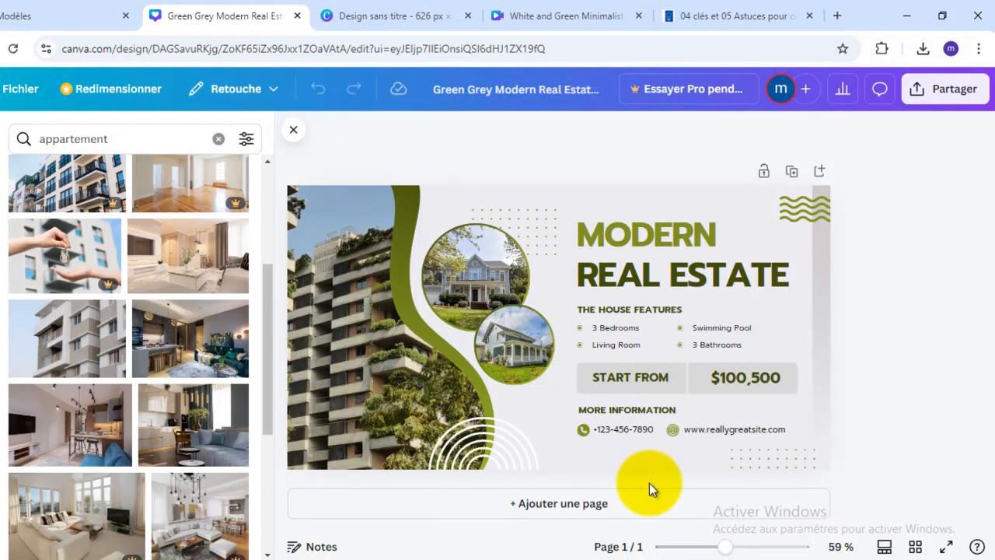
drag(192, 340, 319, 297)
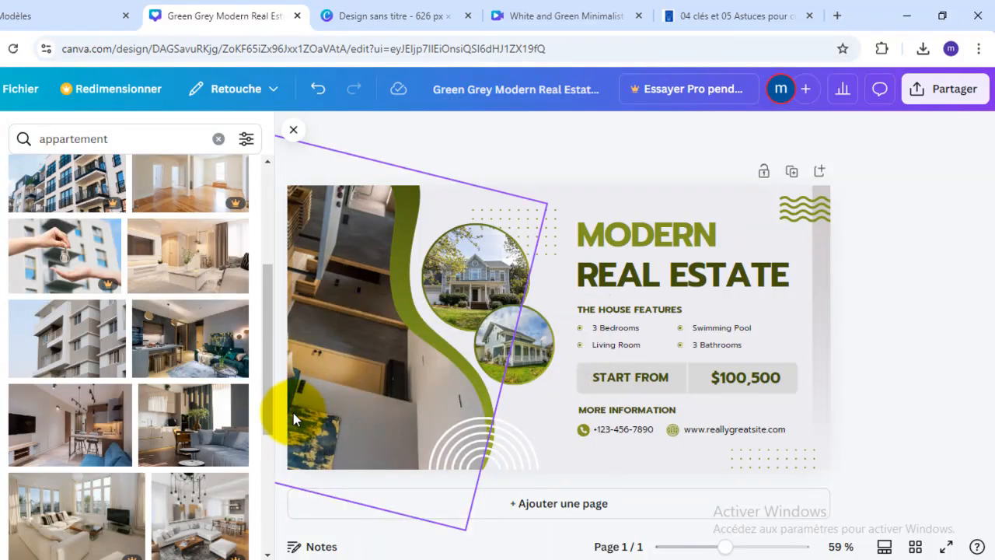
drag(356, 412, 422, 412)
drag(171, 443, 376, 419)
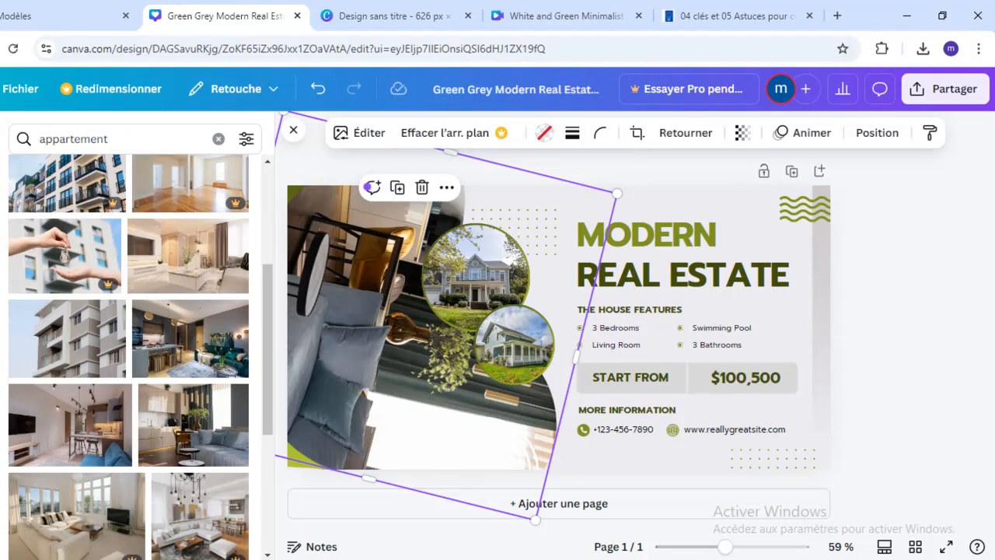
- Browse the Facebook ad templates available in the editor, from business consulting and agriculture to conferences and home construction
click(0, 146)
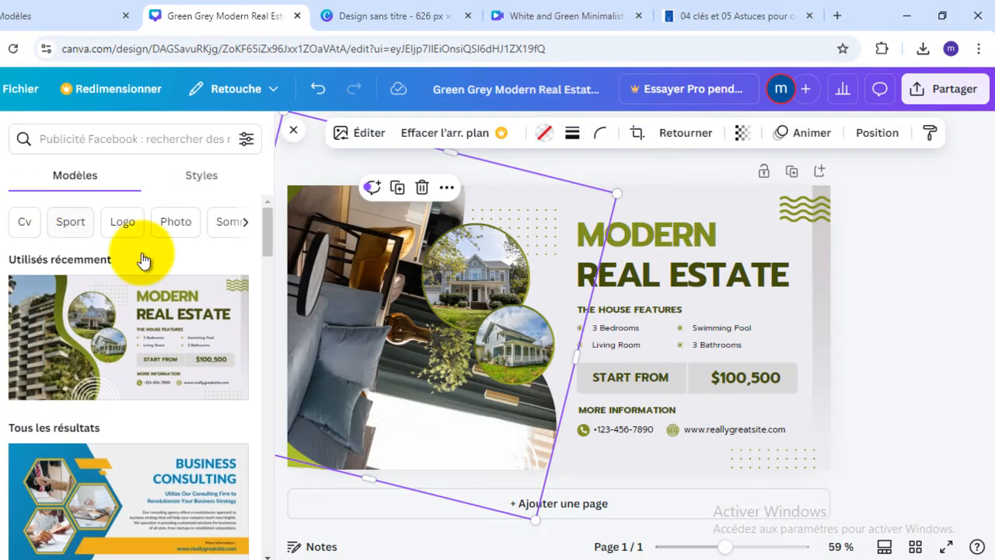
scroll(176, 328, down, 3)
scroll(174, 326, down, 10)
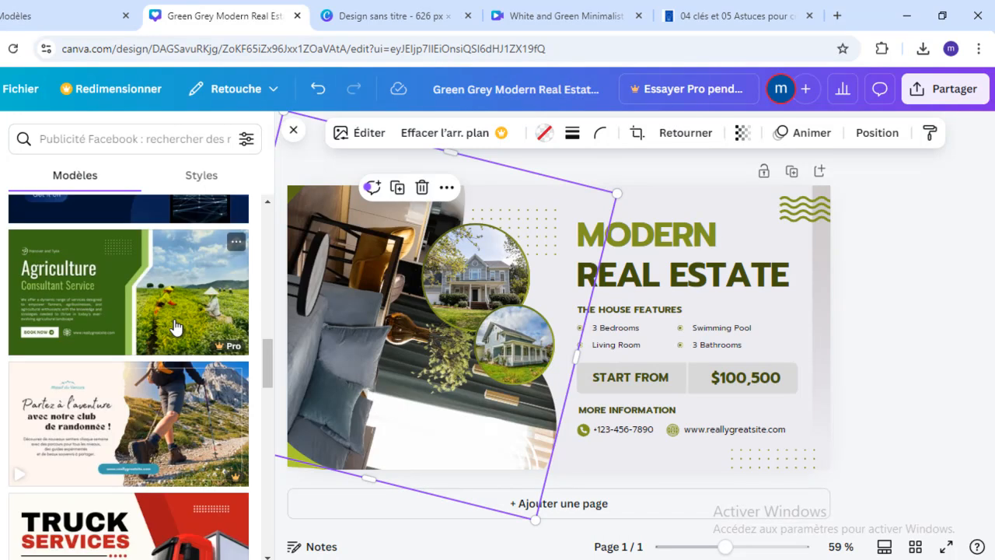
scroll(176, 326, down, 7)
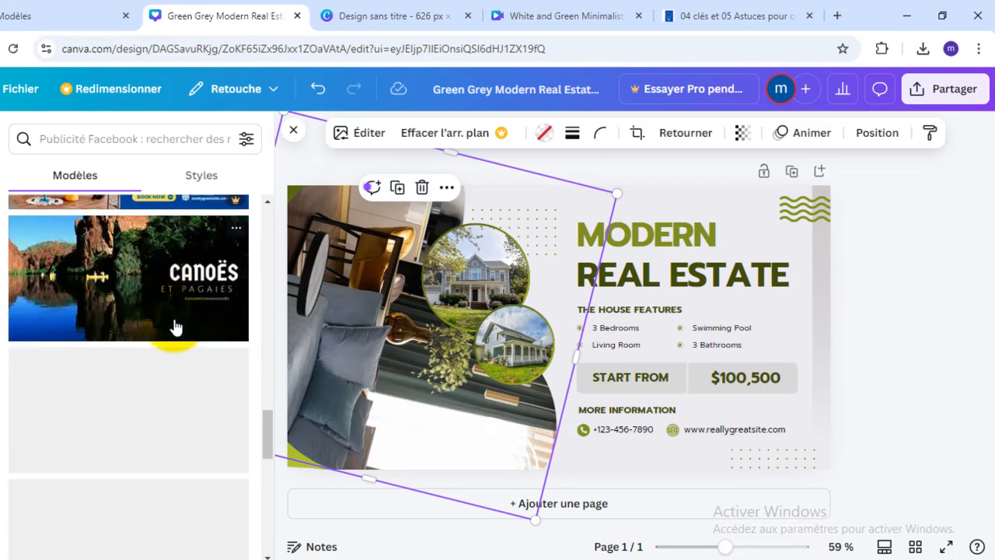
scroll(176, 327, down, 4)
scroll(176, 326, down, 8)
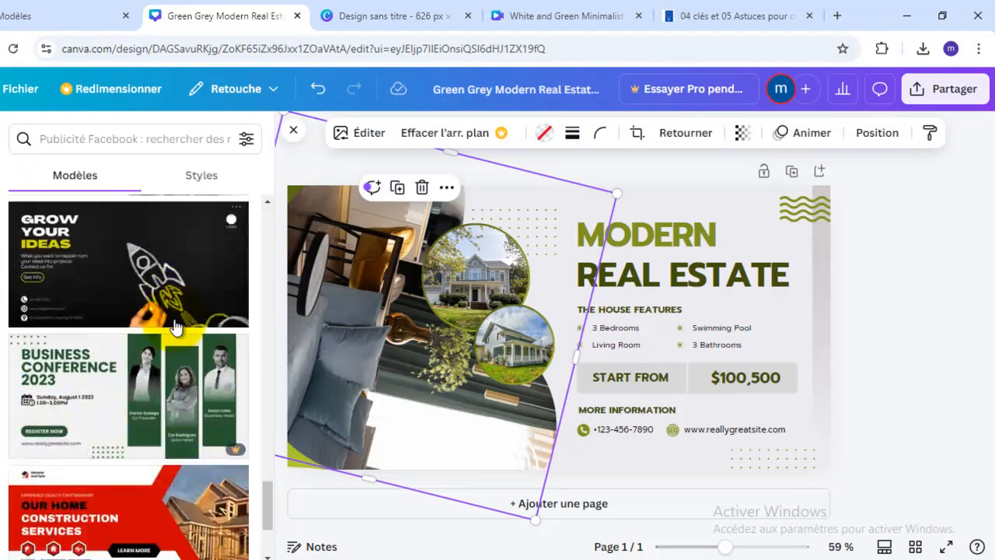
- Look through more ad templates in the editor, including tax preparation, jewellery, travel, business conference and home construction designs
scroll(176, 327, up, 3)
scroll(175, 327, down, 3)
scroll(176, 327, up, 2)
scroll(174, 326, down, 5)
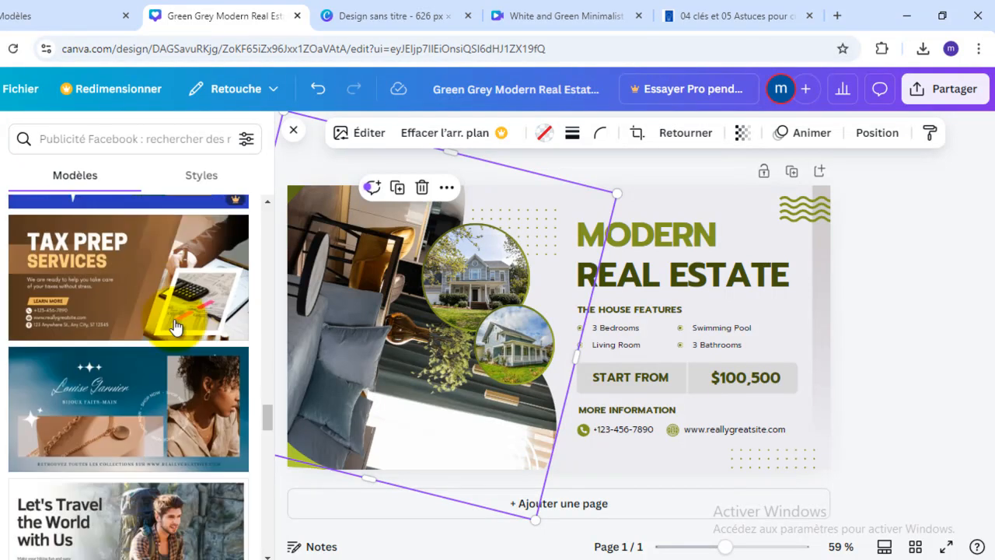
scroll(175, 326, down, 5)
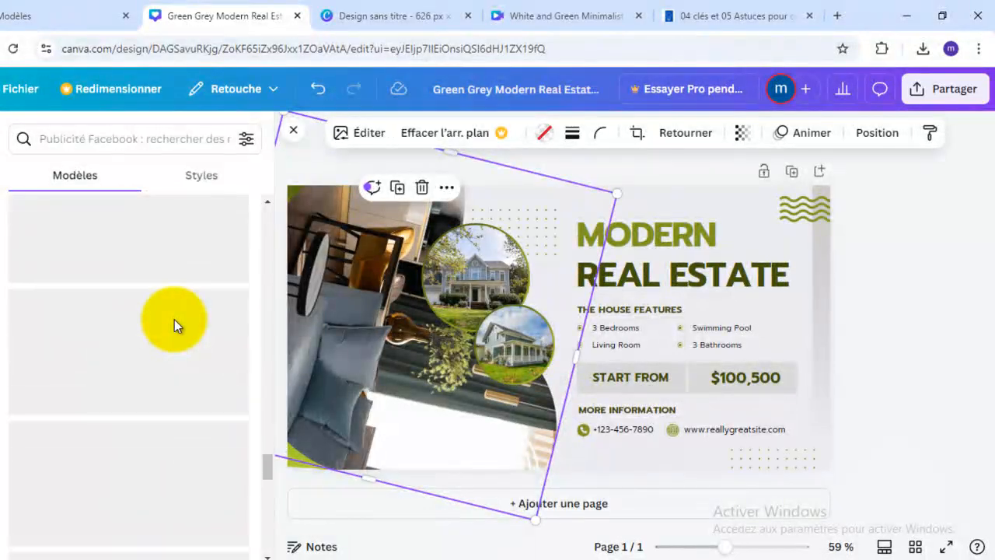
scroll(184, 327, up, 10)
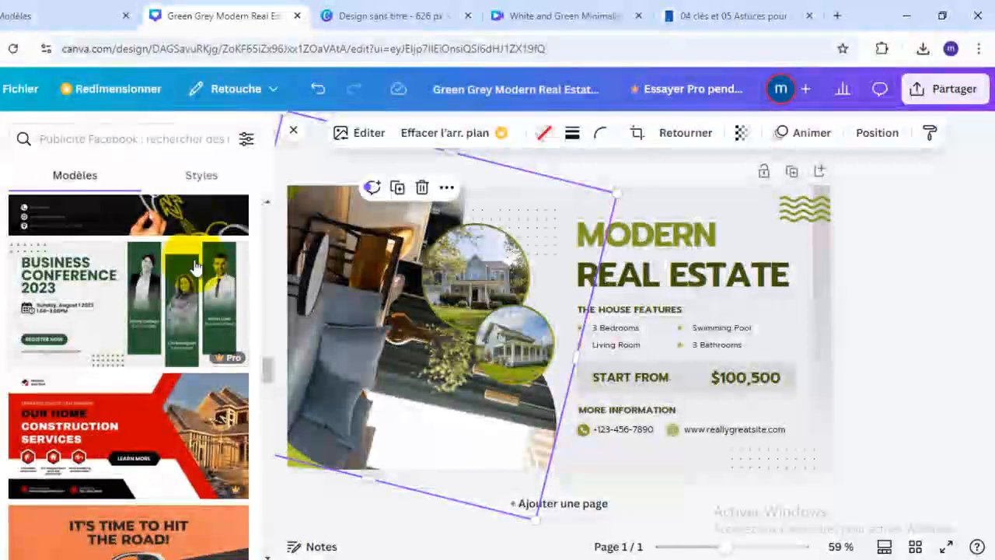
scroll(195, 266, down, 3)
- Open the Blue and White Modern Bathroom Sale Facebook Ad for customization from the related templates, and close the Green Grey real estate design
click(84, 7)
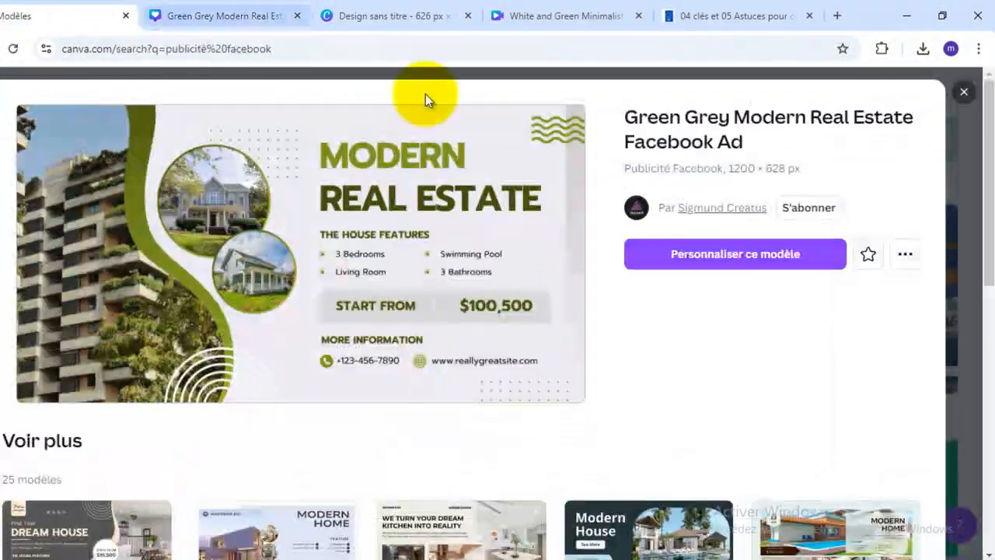
scroll(730, 428, down, 3)
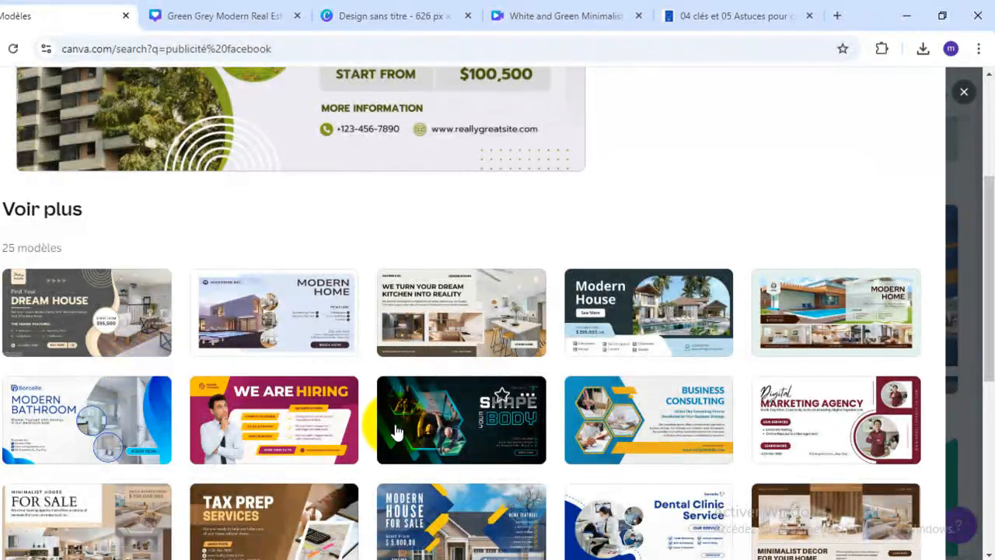
scroll(370, 432, up, 3)
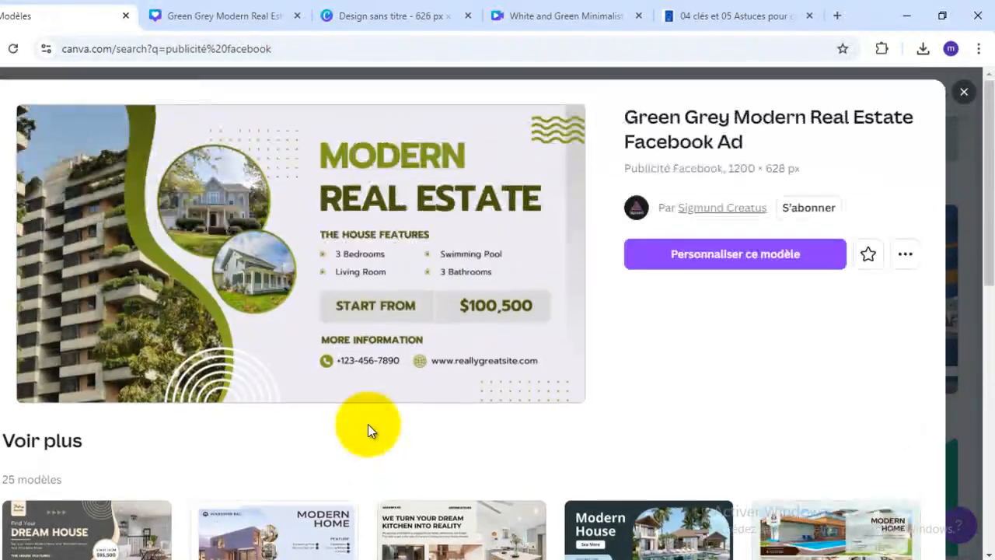
scroll(370, 430, down, 3)
scroll(370, 430, down, 3)
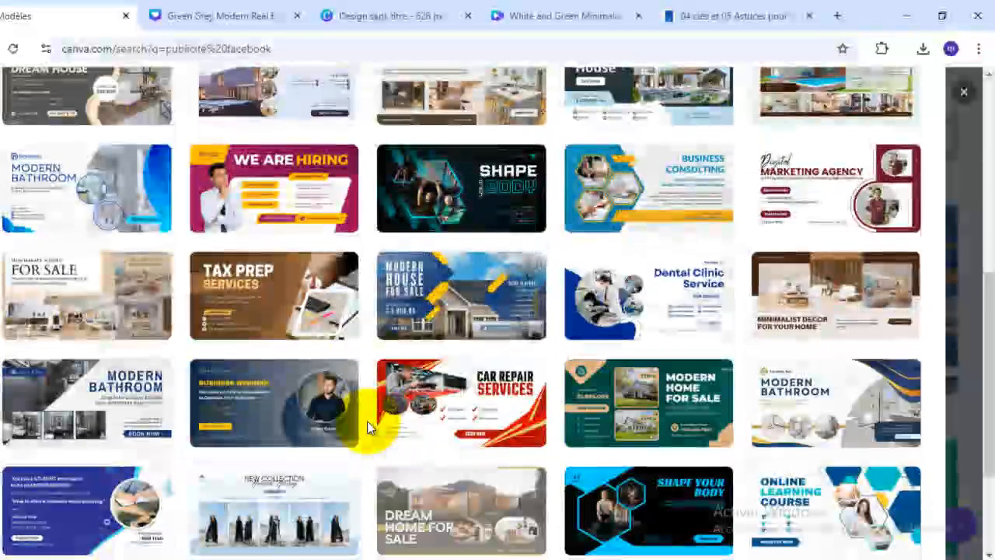
scroll(368, 426, up, 2)
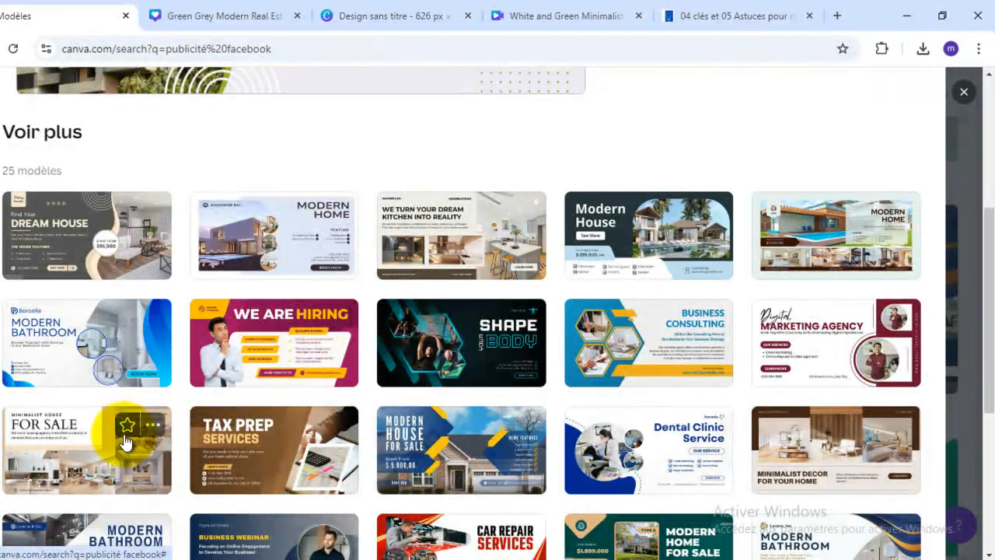
click(91, 340)
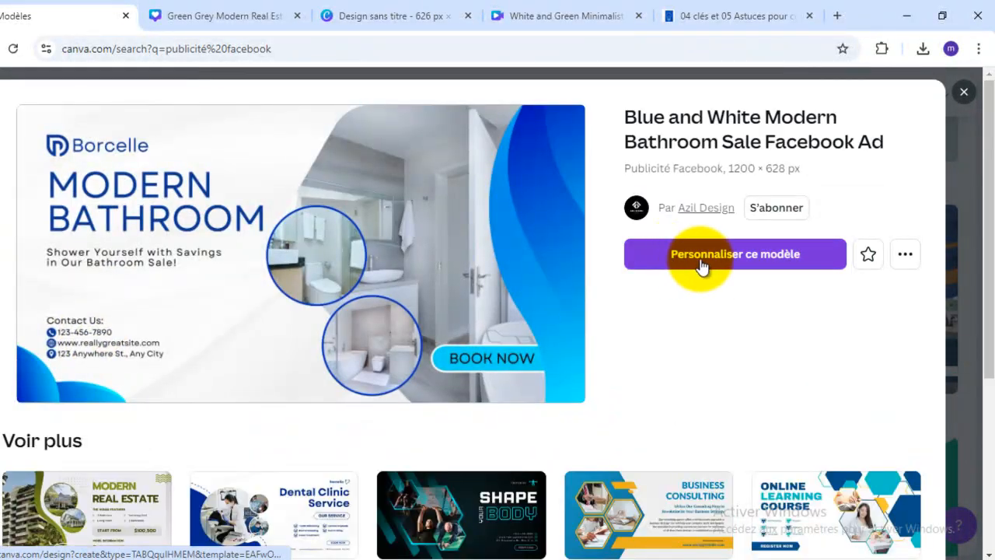
click(702, 262)
click(268, 17)
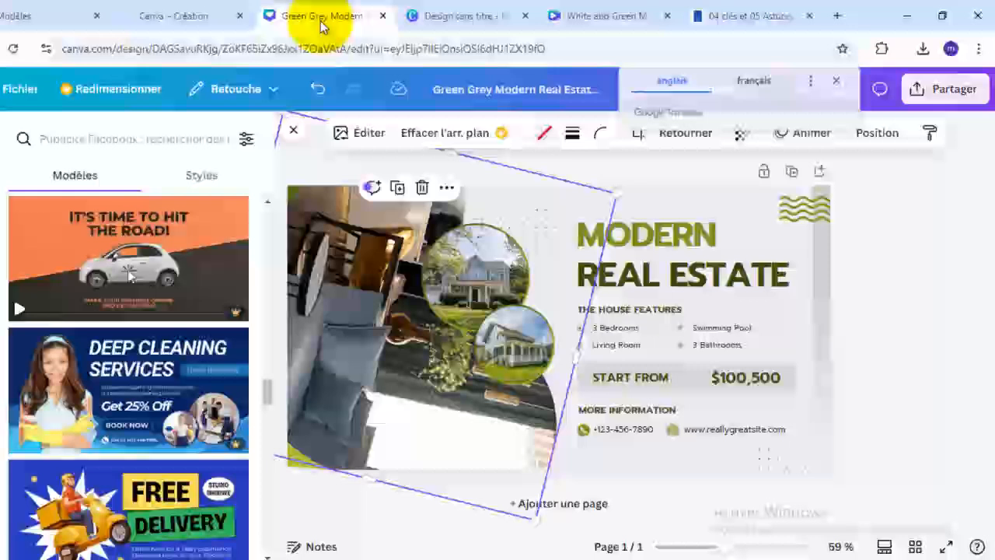
click(383, 17)
click(153, 22)
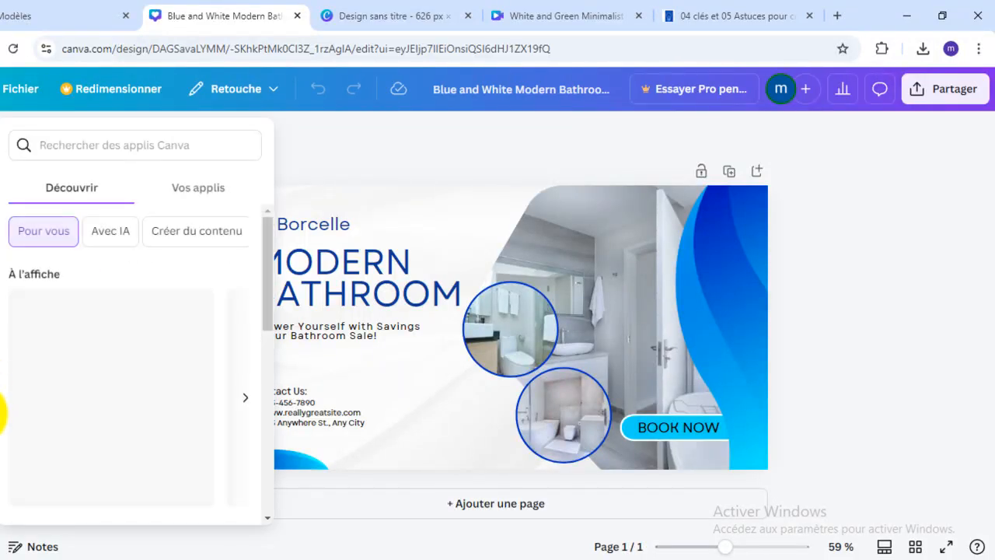
- Replace the large bathroom photo with the recently used grey sofa living room photo, deleting the misplaced dark kitchen picture
click(0, 420)
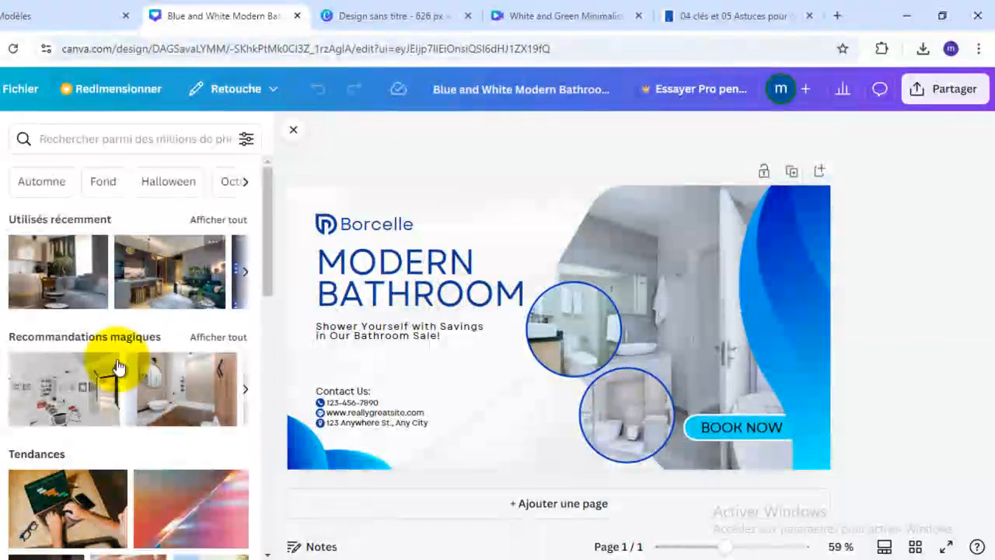
drag(150, 294, 603, 281)
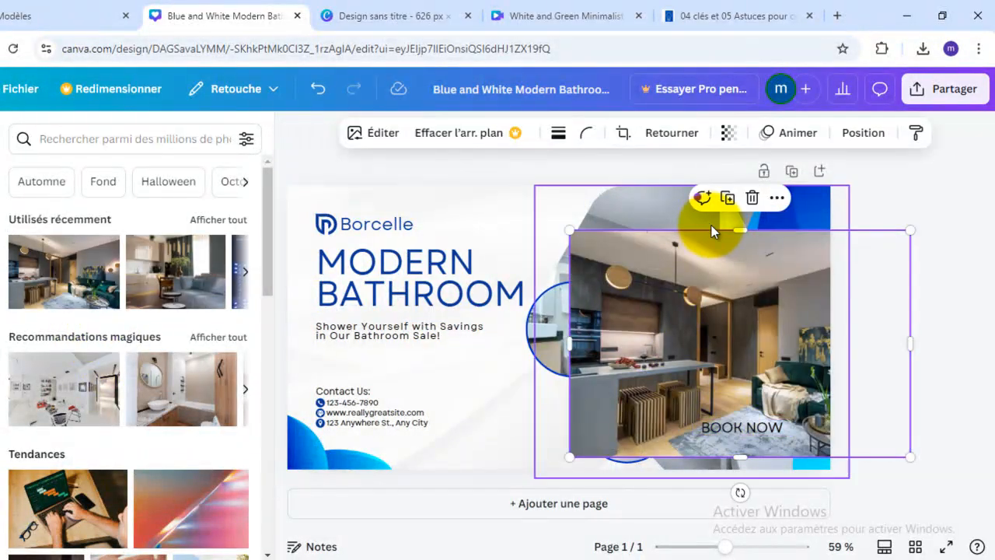
click(751, 198)
drag(192, 285, 801, 321)
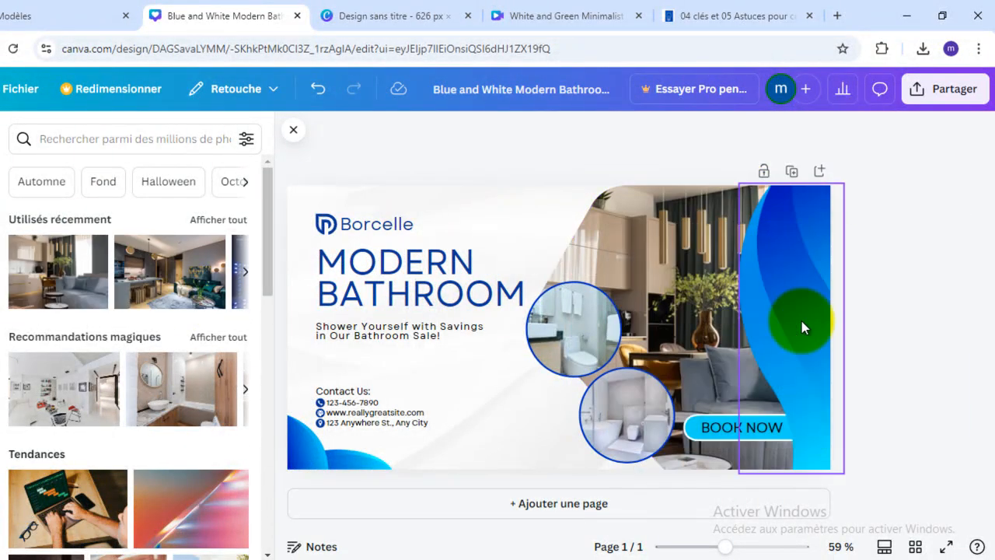
drag(553, 349, 737, 361)
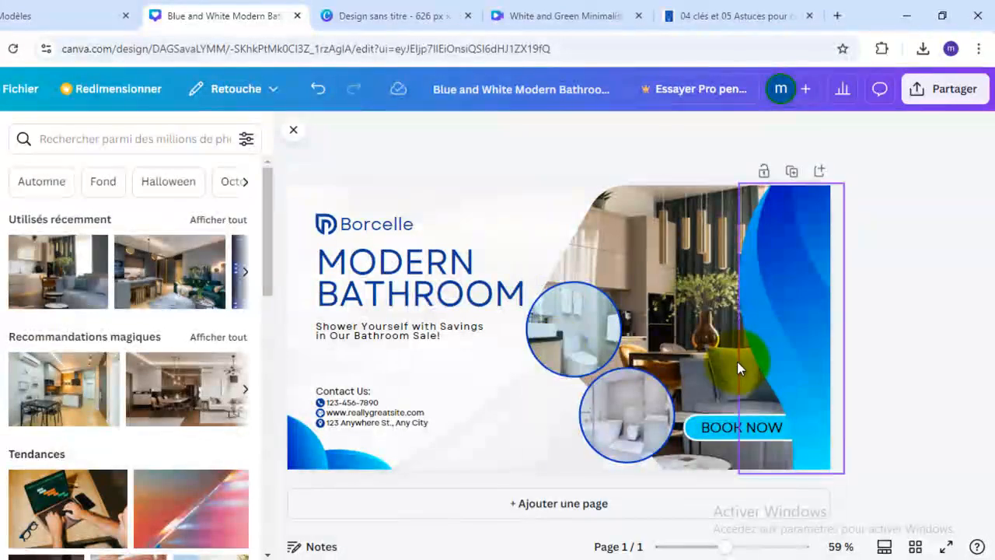
drag(793, 296, 793, 295)
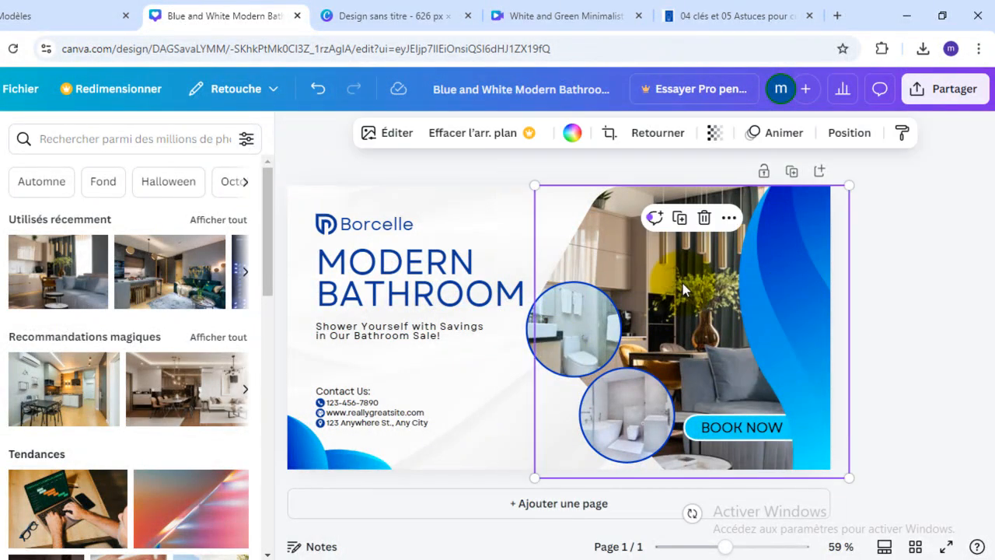
- Shift the living room photo to the left inside its frame
double_click(683, 283)
drag(681, 283, 640, 283)
click(689, 290)
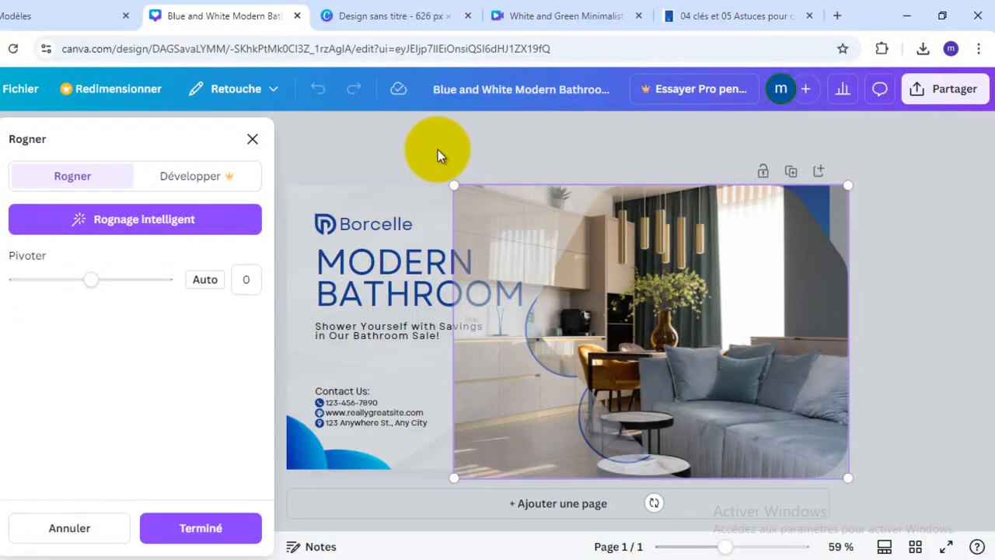
click(438, 150)
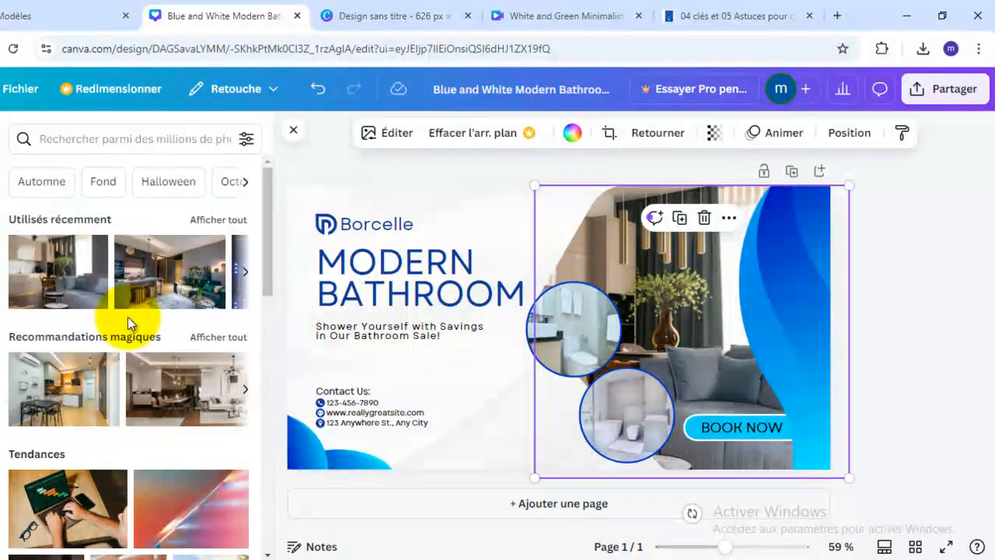
- Fill the upper circle with the bright kitchen and dining photo and the lower circle with the apartment building photo
drag(53, 402, 549, 322)
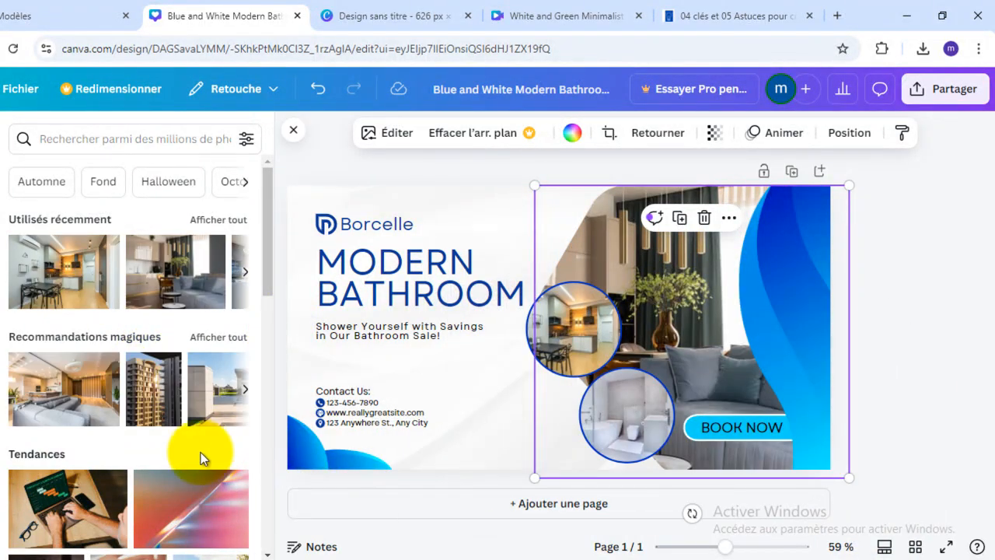
drag(165, 392, 628, 429)
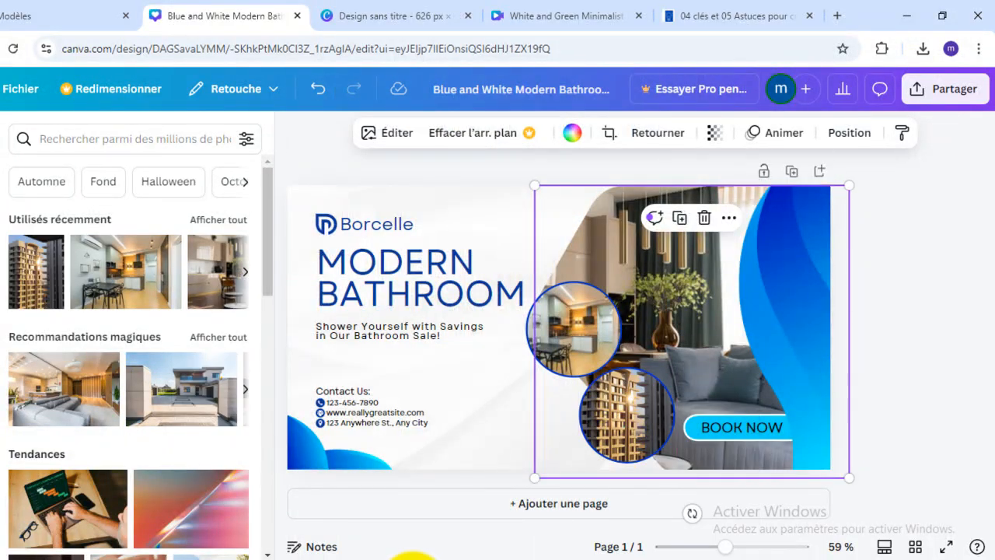
click(373, 170)
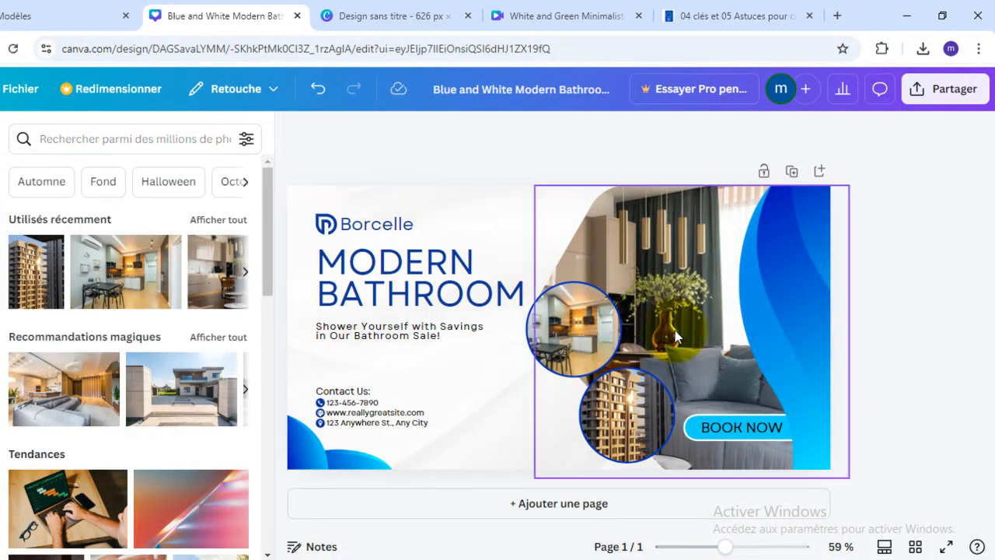
click(379, 286)
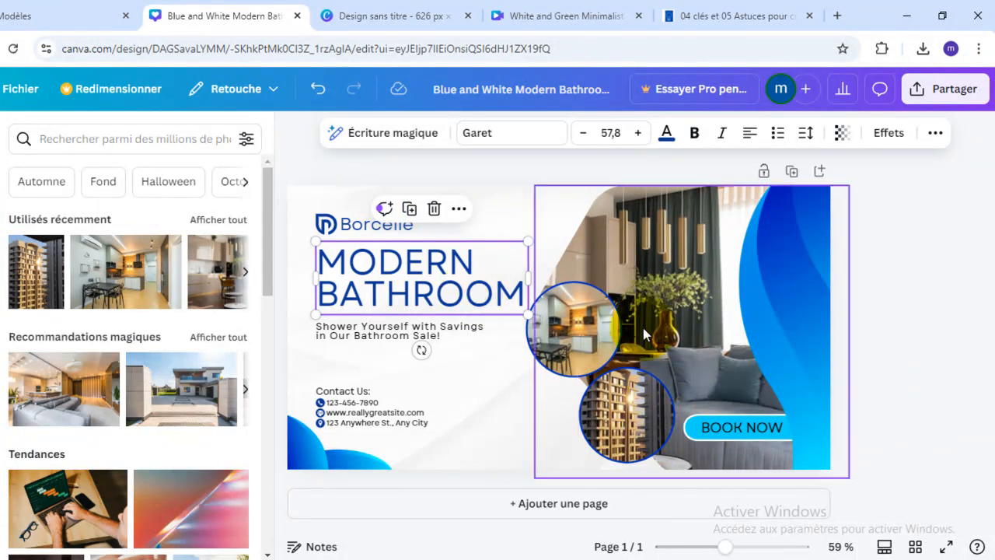
click(593, 350)
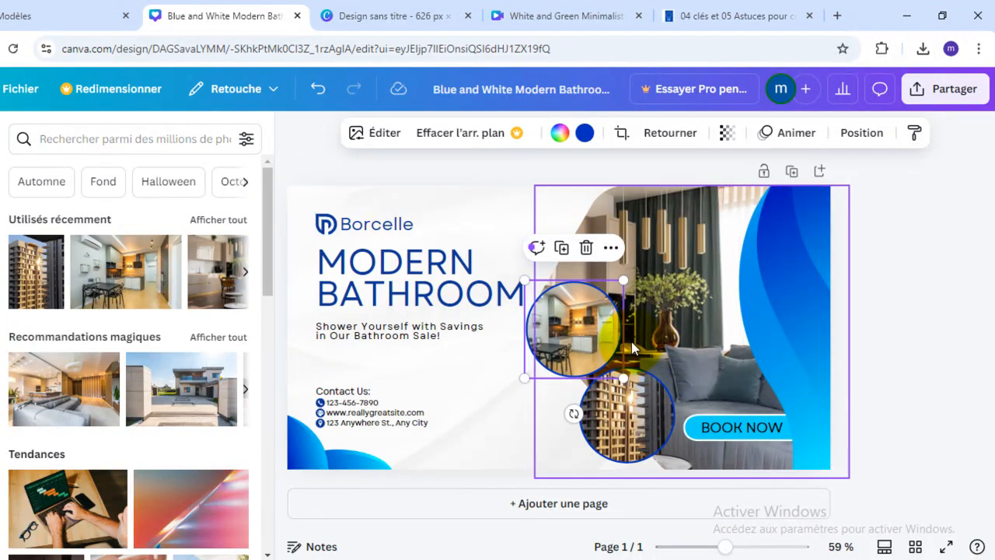
click(888, 317)
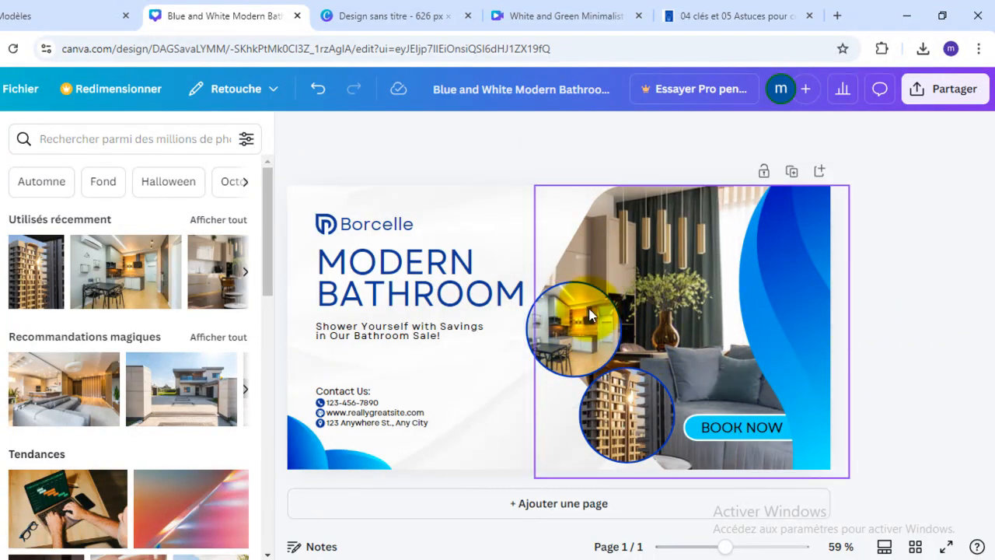
- Add a copy of the kitchen photo circle above the original and fill it with the modern house photo
click(545, 323)
click(615, 331)
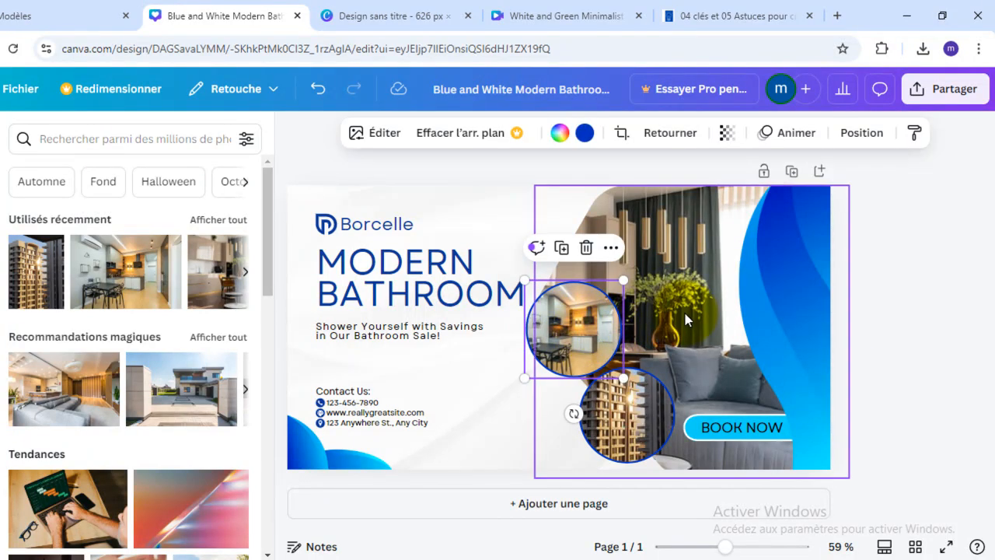
click(561, 248)
drag(600, 327, 584, 215)
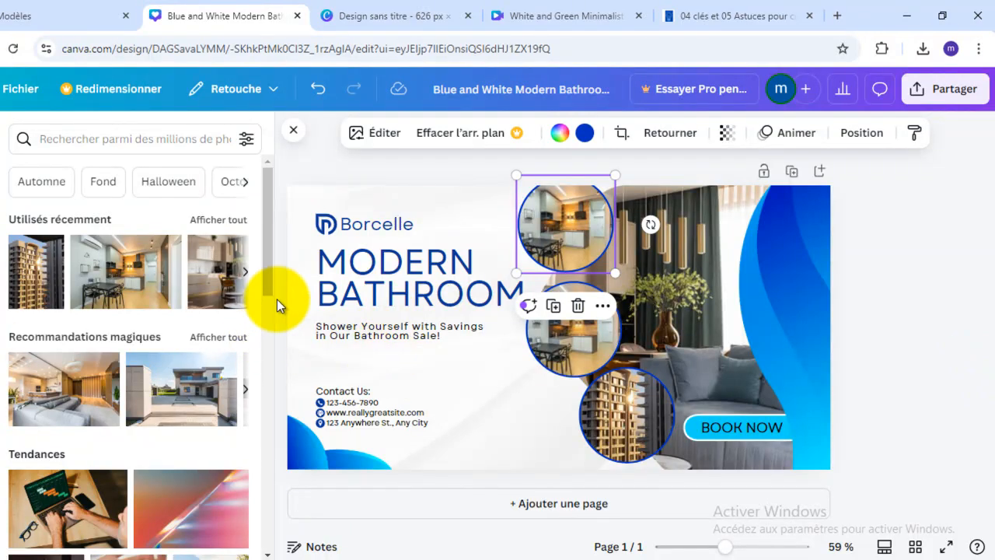
drag(211, 411, 569, 213)
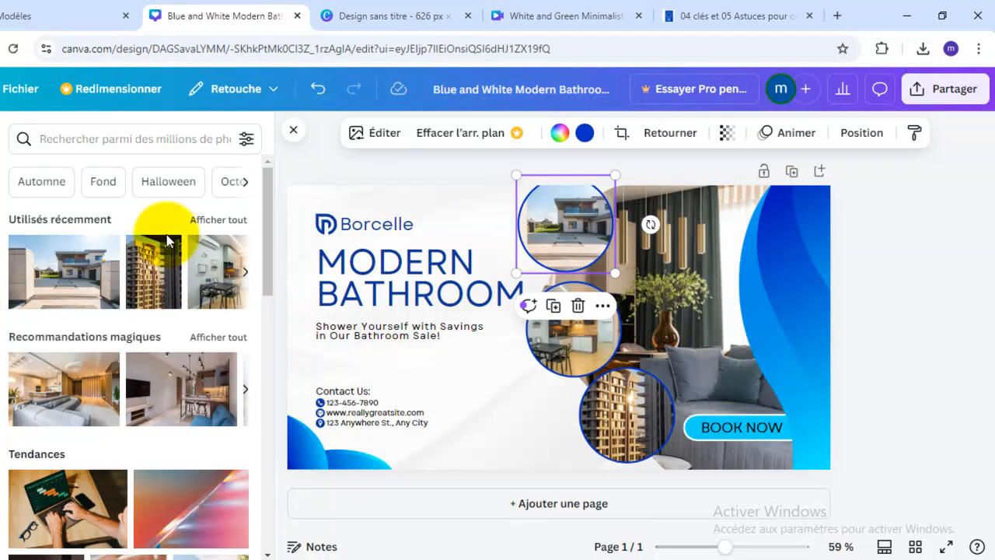
- Search the photos for "salle de bain" and fill the top circle with the picture of a washbasin and hanging towel
click(134, 139)
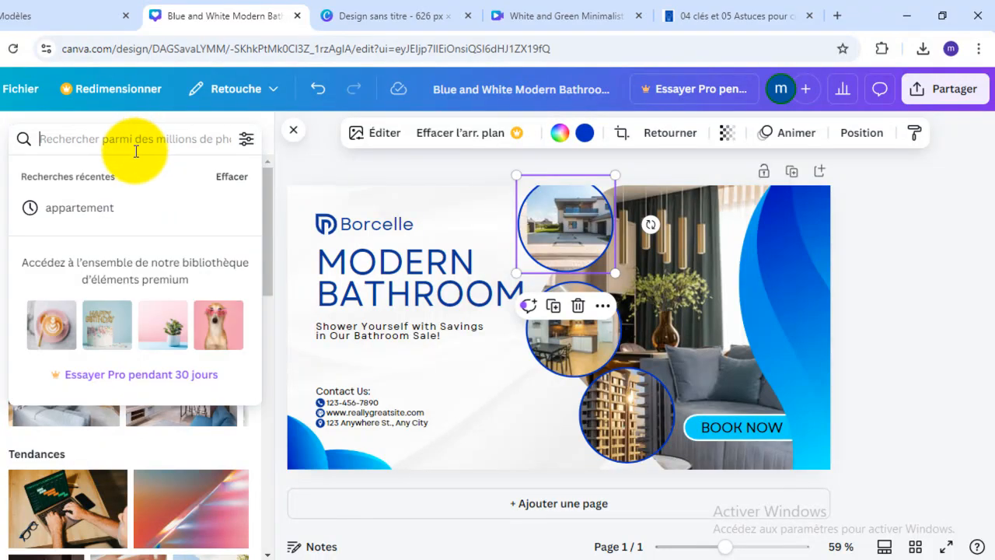
text(salle)
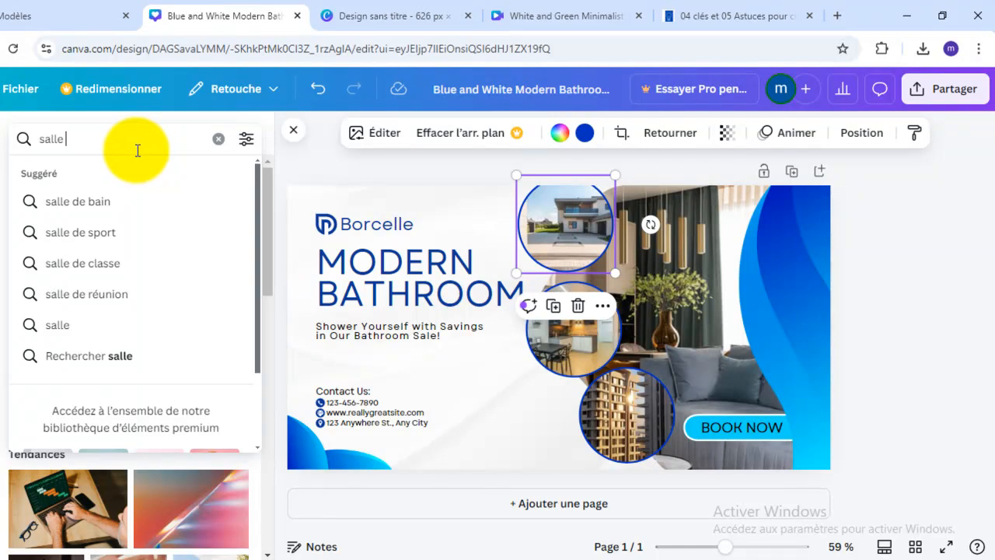
click(149, 204)
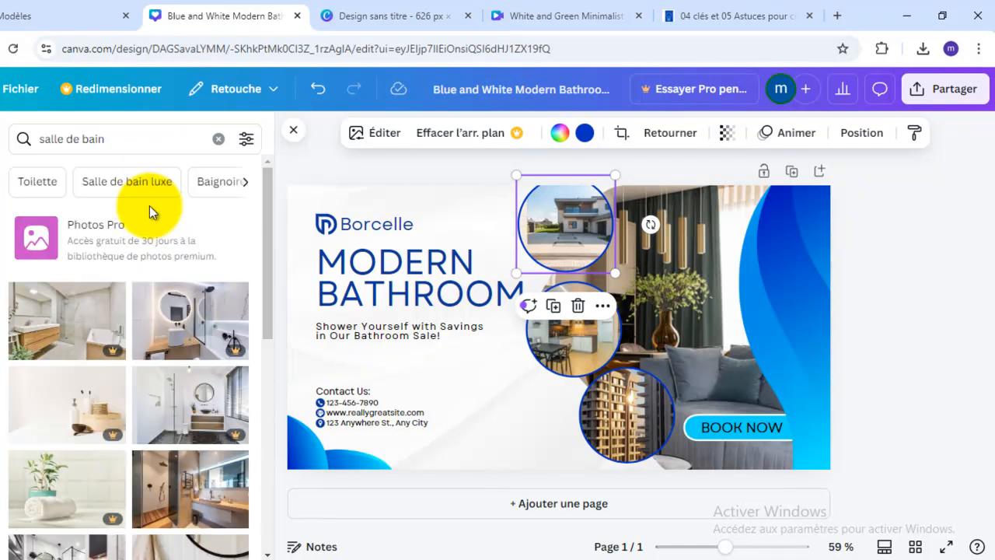
scroll(184, 289, down, 2)
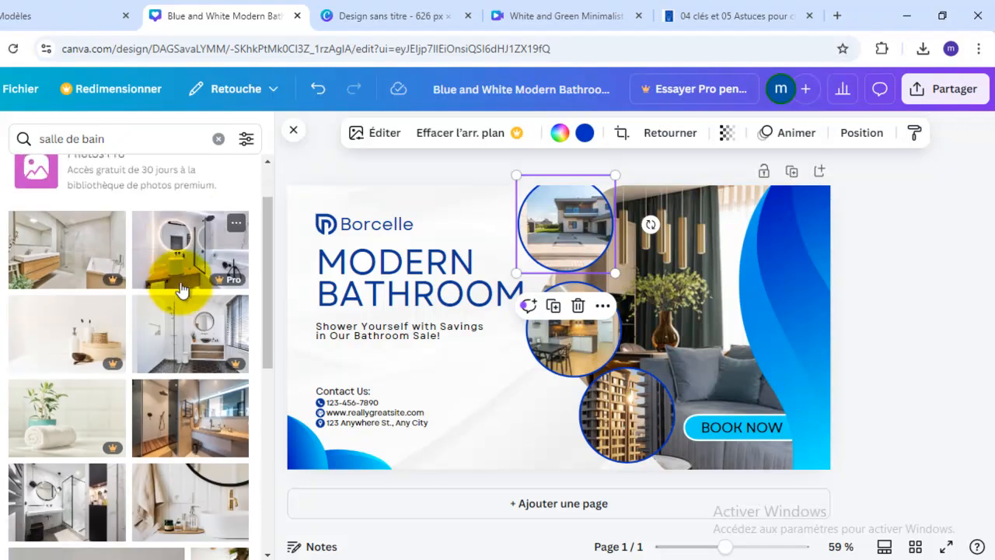
scroll(181, 289, down, 4)
drag(215, 377, 573, 235)
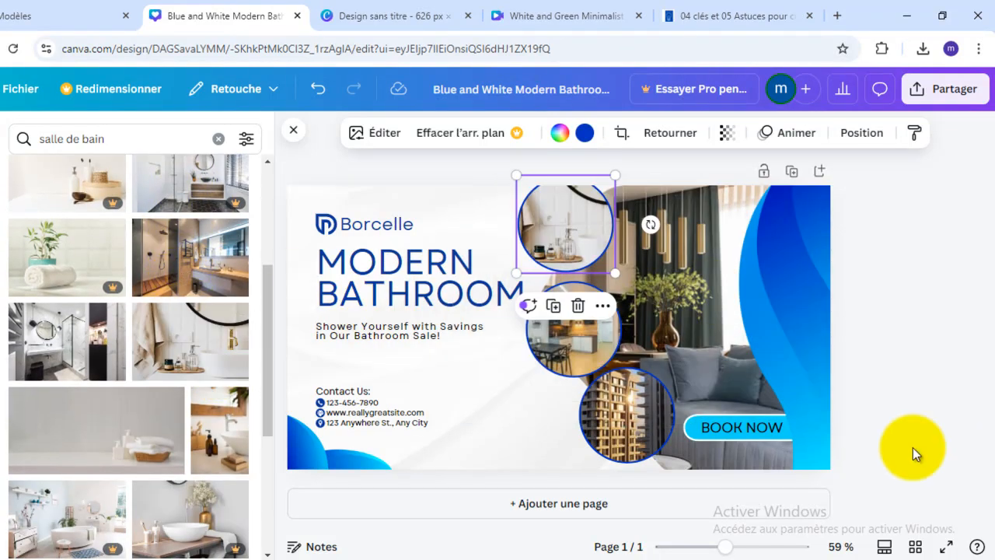
- Move the top circle slightly down and left so it sits fully within the banner's upper edge
click(885, 388)
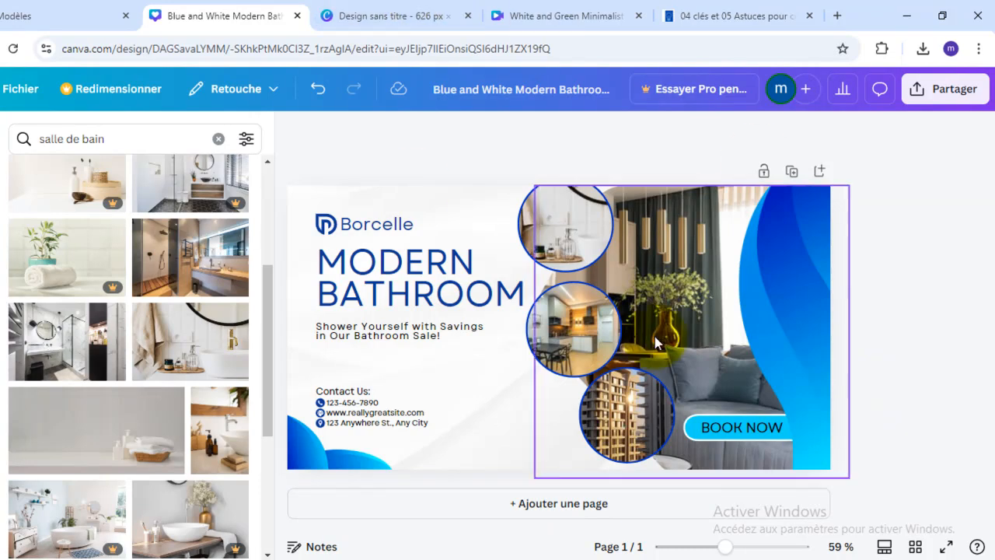
click(554, 216)
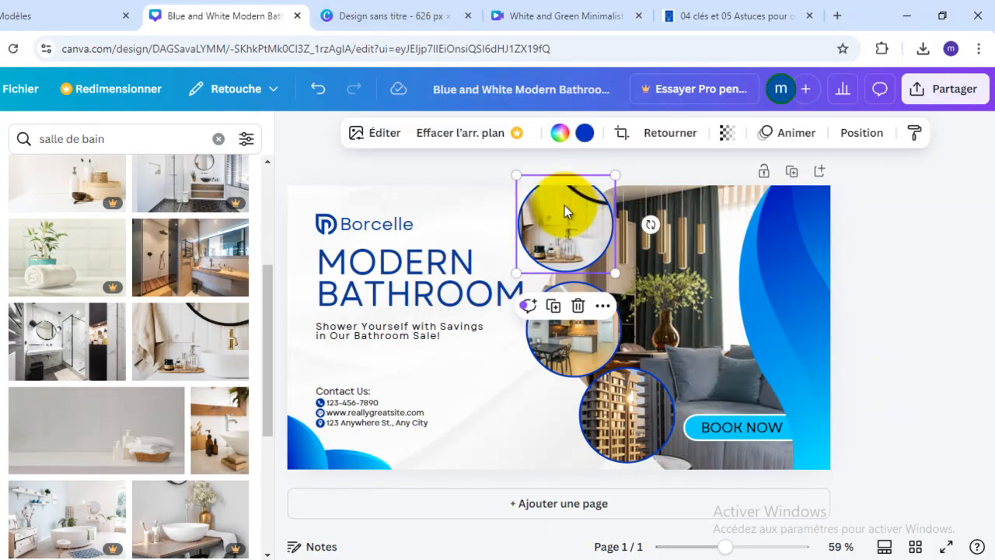
drag(564, 205, 562, 214)
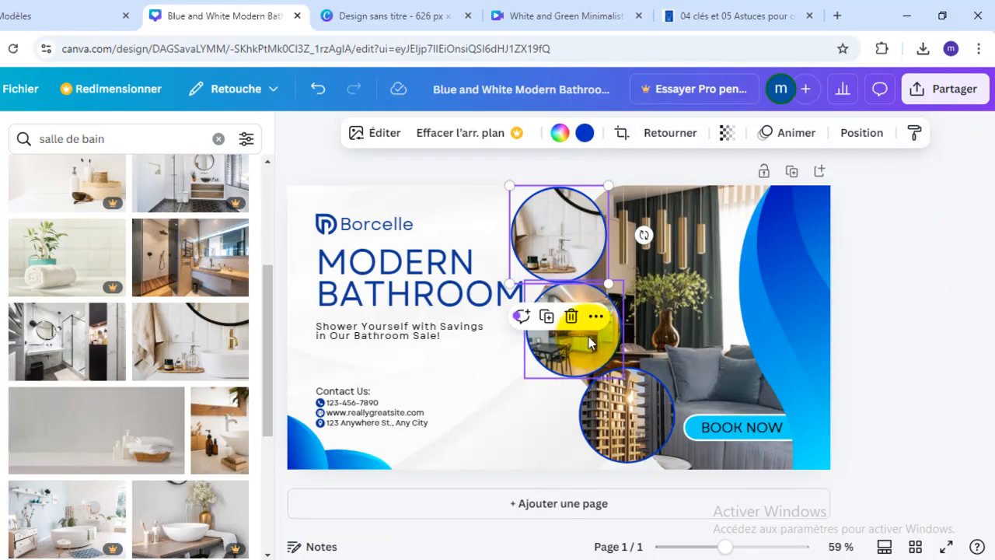
- Move the middle kitchen photo circle slightly left and down so it sits just below the washbasin photo circle
drag(574, 331, 568, 338)
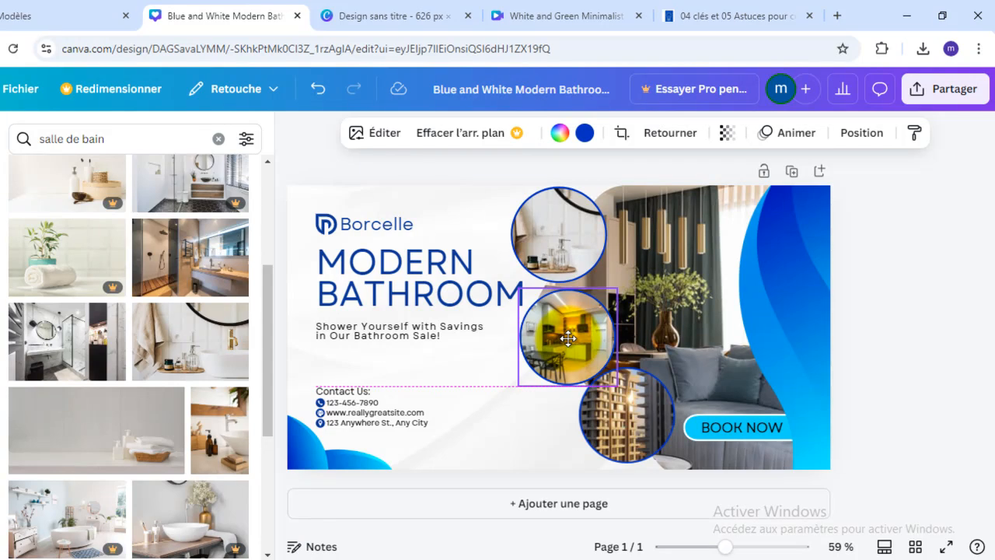
key(Up)
key(Up)
key(Up)
key(Up)
key(Up)
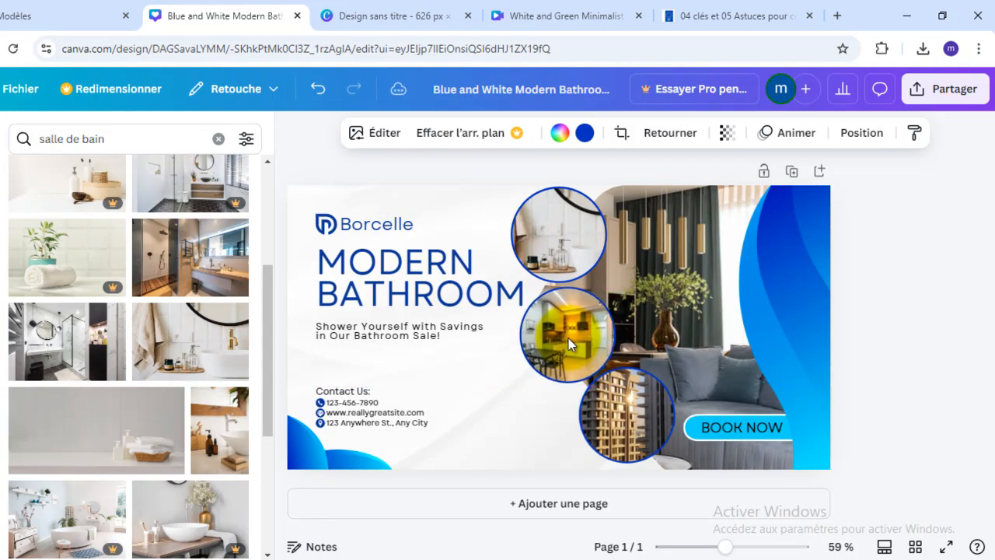
click(865, 336)
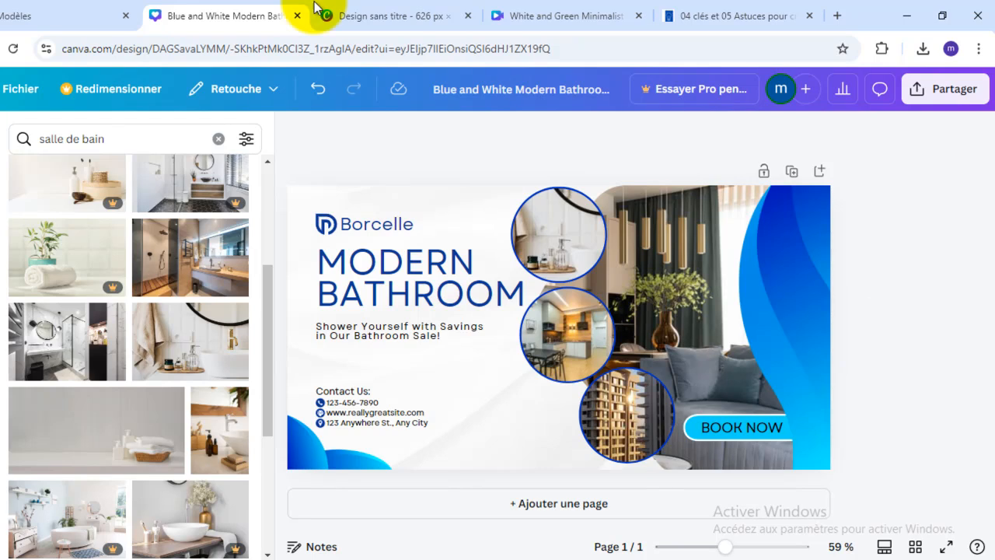
- Replace the brand name beside the logo with "IMMO LUXE" and widen its text box so it fits on one line
click(323, 225)
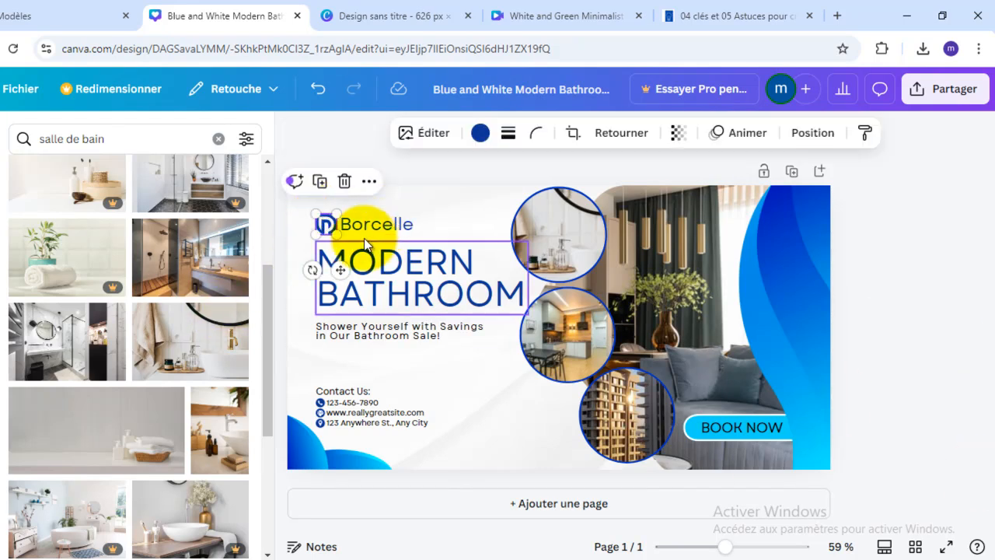
click(357, 224)
double_click(356, 225)
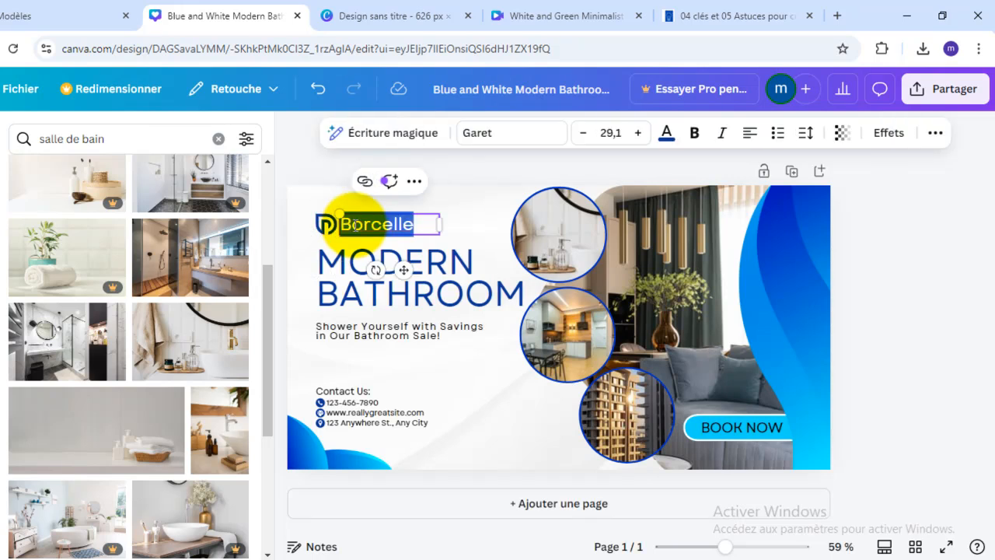
key(BackSpace)
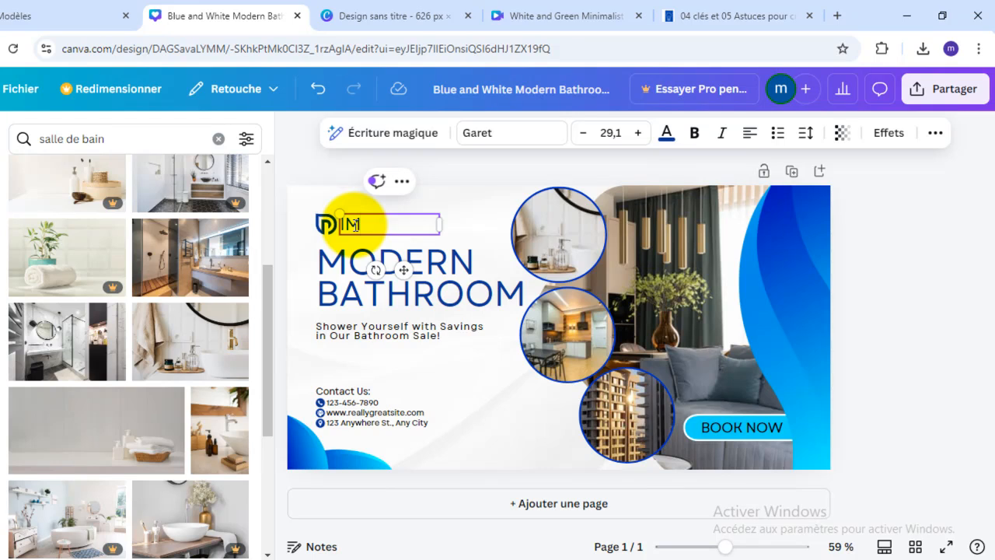
text(IMMO LUXE)
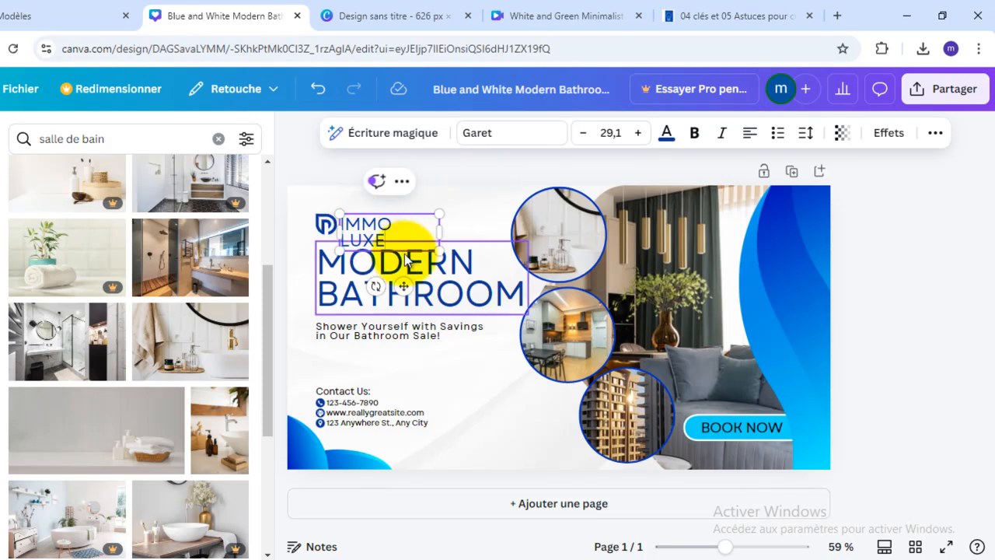
drag(440, 227, 477, 233)
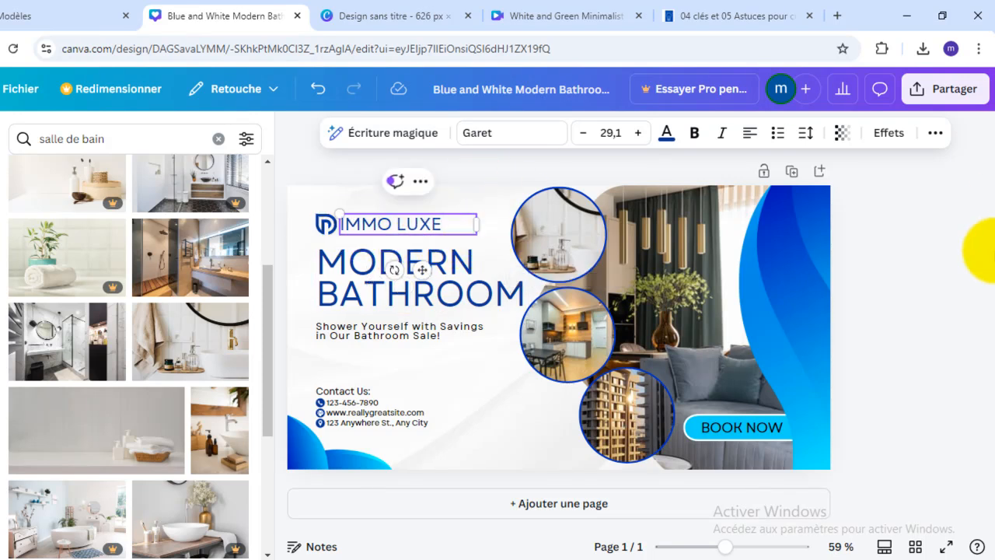
click(949, 302)
- Replace the headline "MODERN BATHROOM" with "MODERNE & LUXIEUX"
click(412, 283)
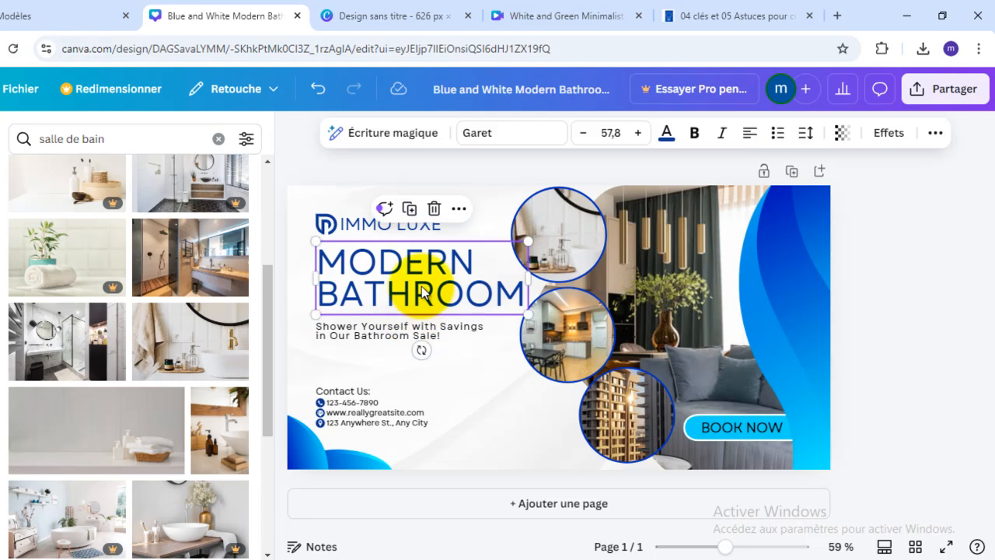
click(419, 289)
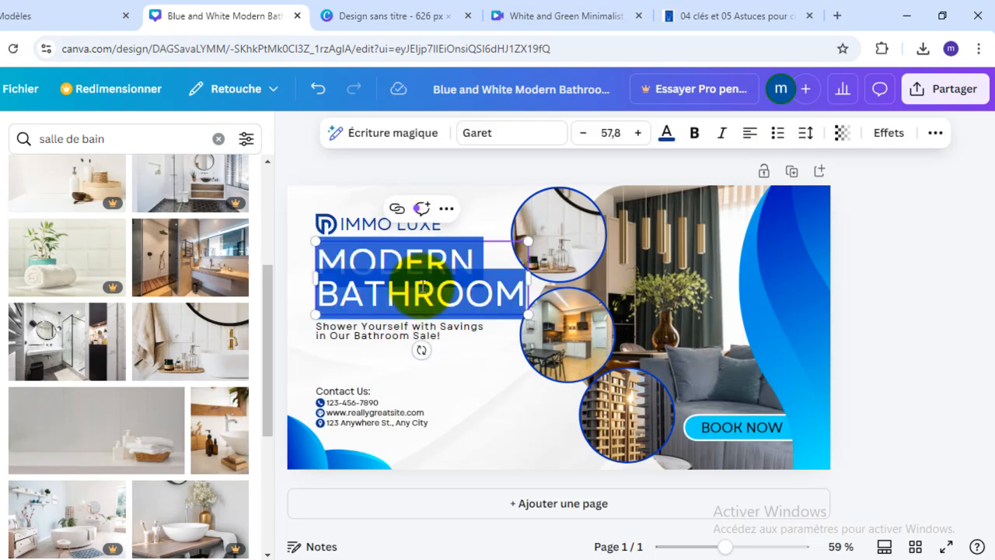
text(M)
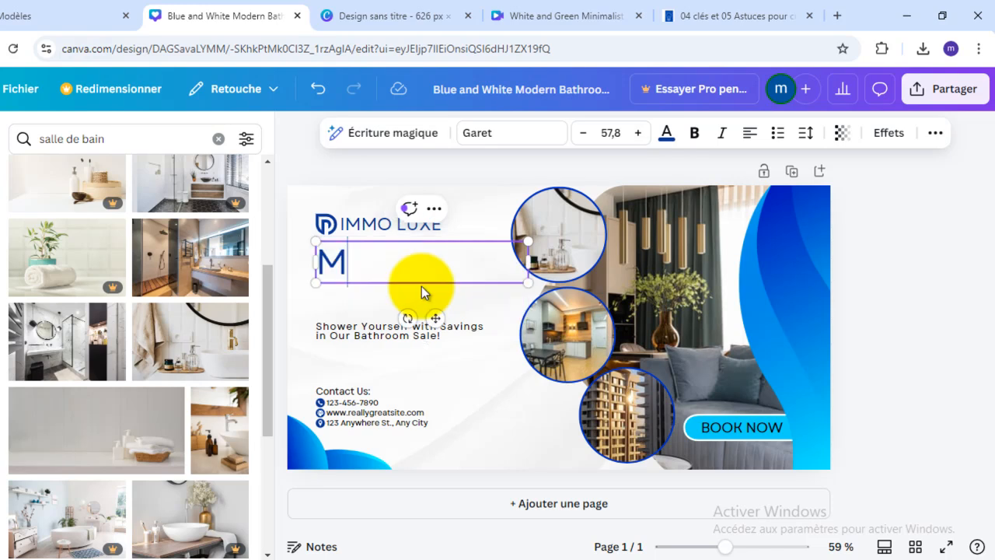
text(ODERNE)
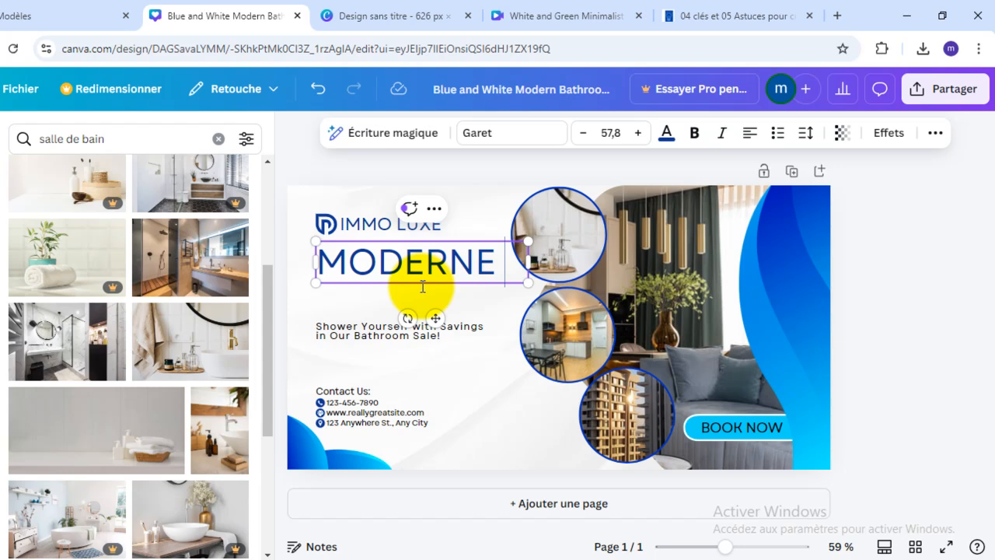
text( 1)
key(BackSpace)
text(& LU)
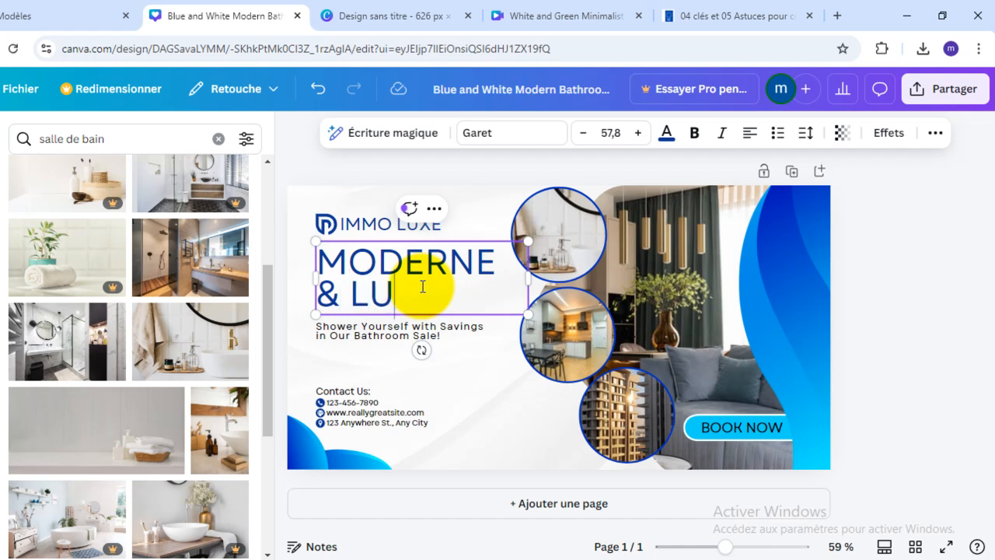
text(XEUR)
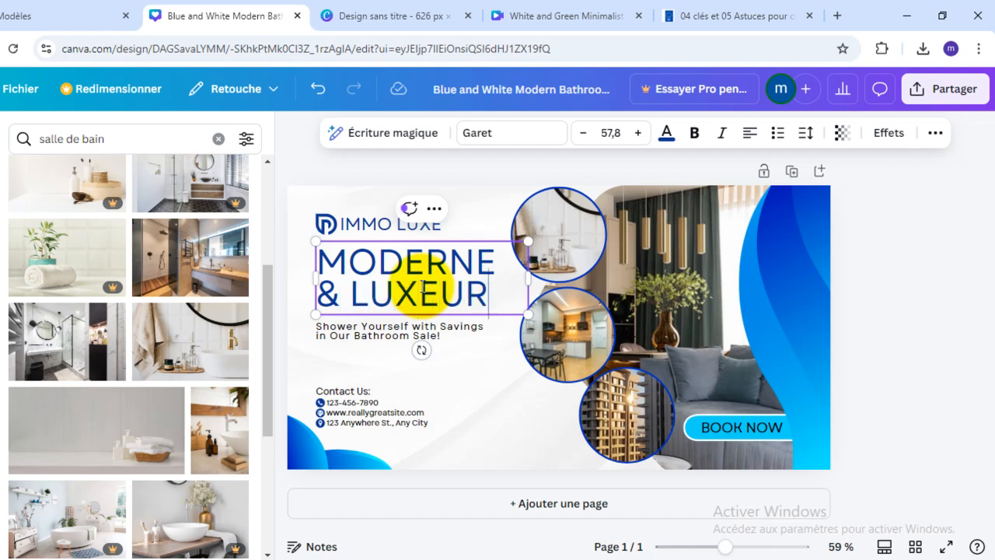
key(BackSpace)
key(BackSpace)
key(BackSpace)
text(IEUX)
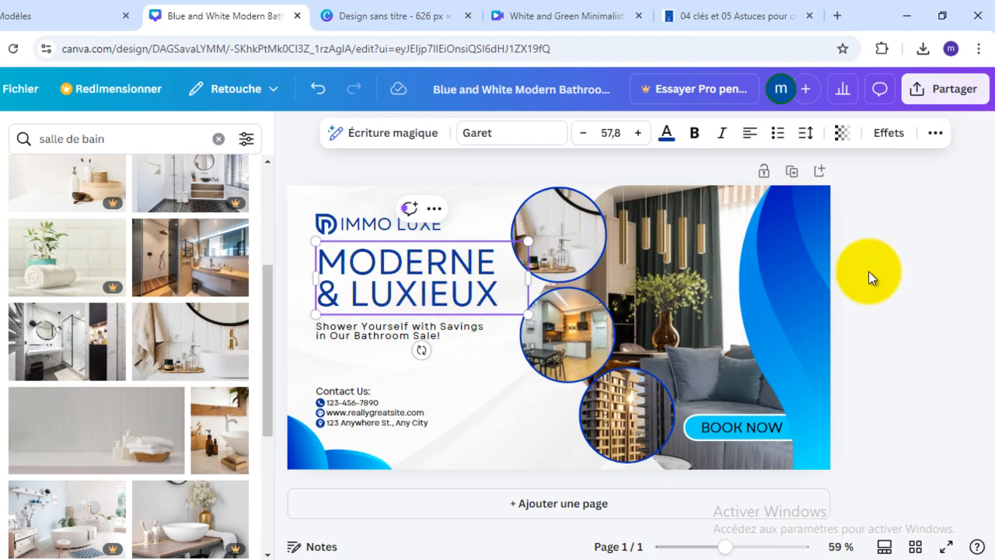
click(868, 271)
click(512, 288)
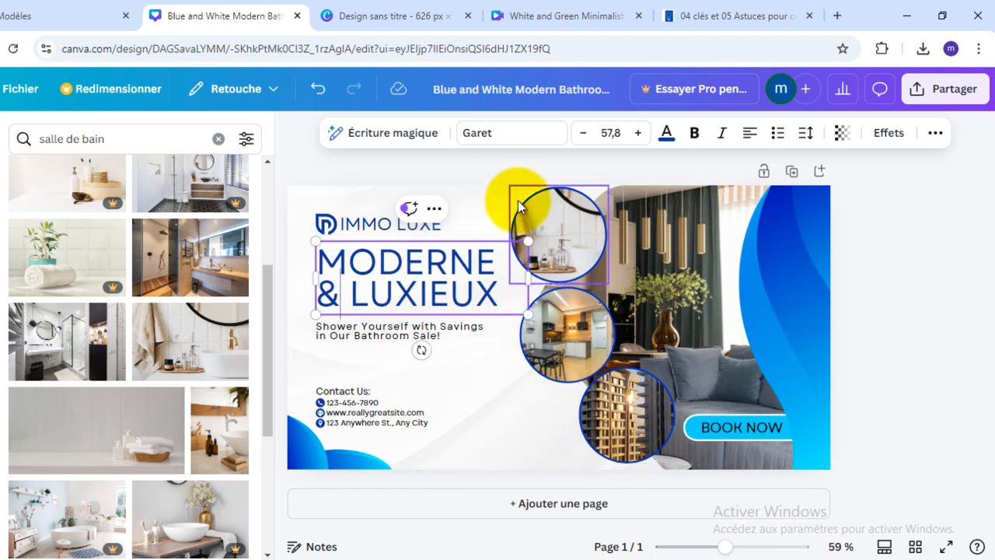
- Replace the tagline under the headline with "Location saisonnière à Paris"
click(393, 333)
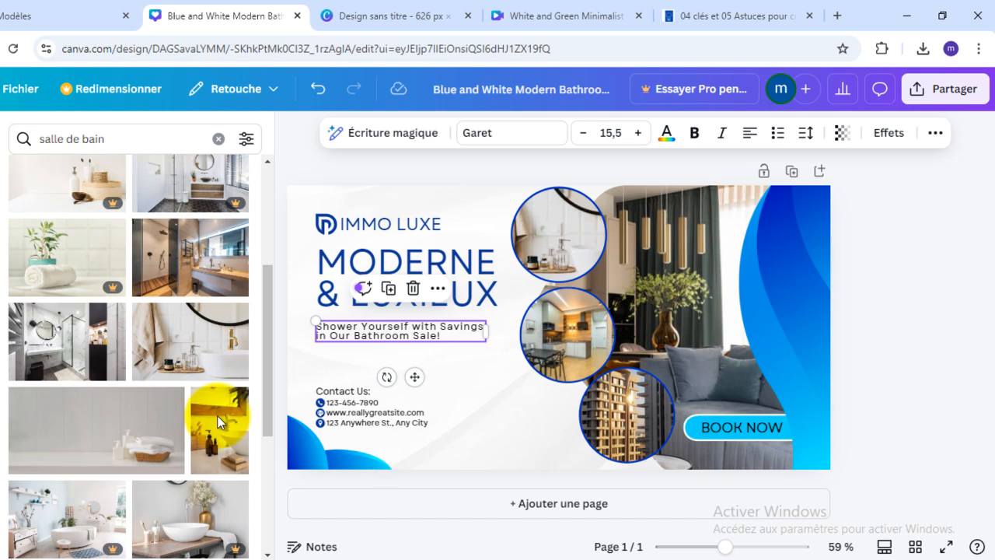
double_click(445, 328)
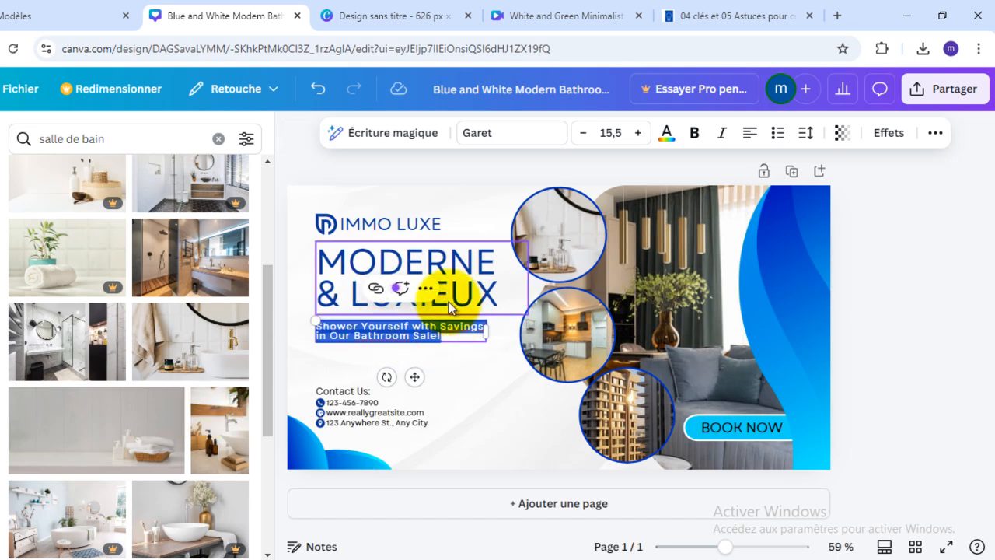
text(Location saisonnière)
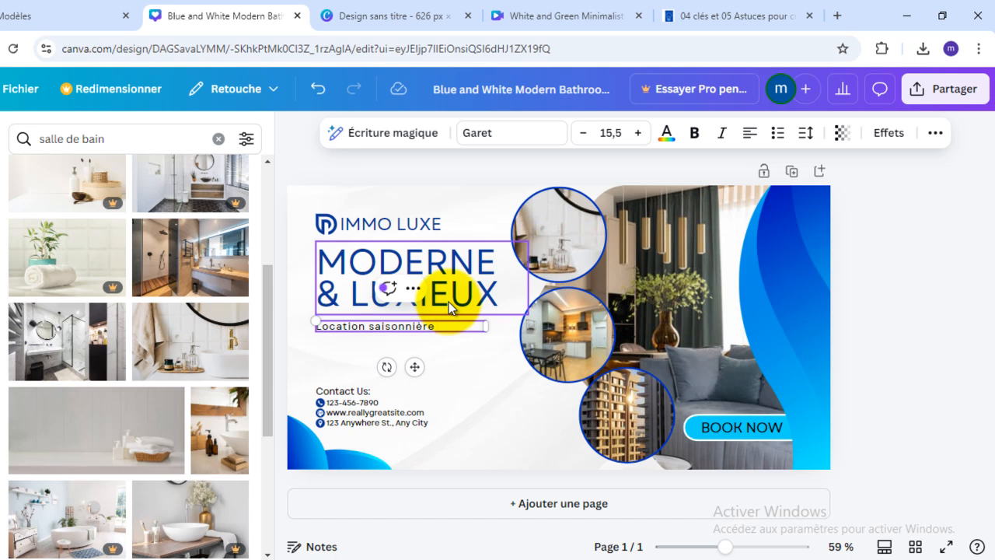
text(à Paris)
click(613, 447)
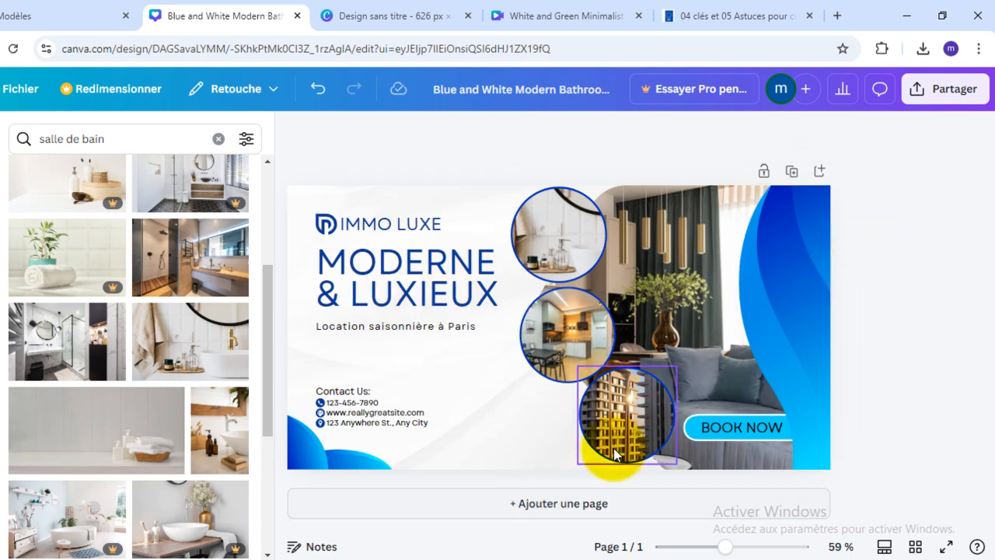
- Change the "BOOK NOW" label on the banner to "RÉSERVEZ"
click(734, 428)
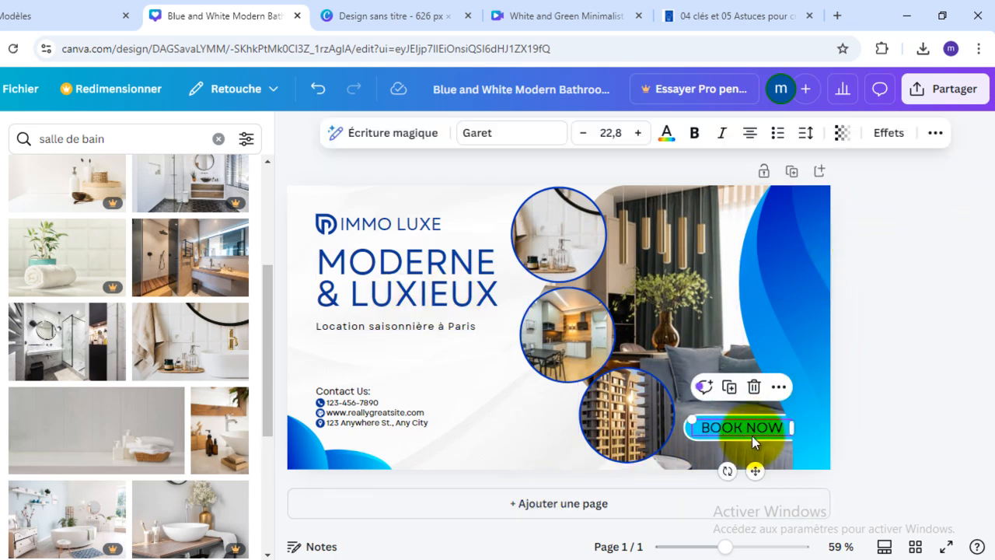
double_click(753, 432)
text(R)
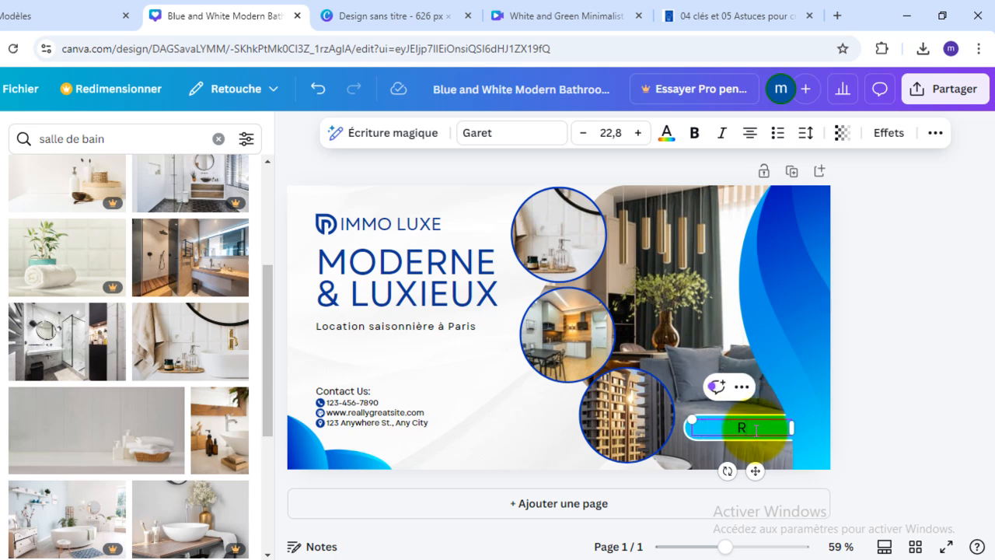
text(ÉSERVEZ)
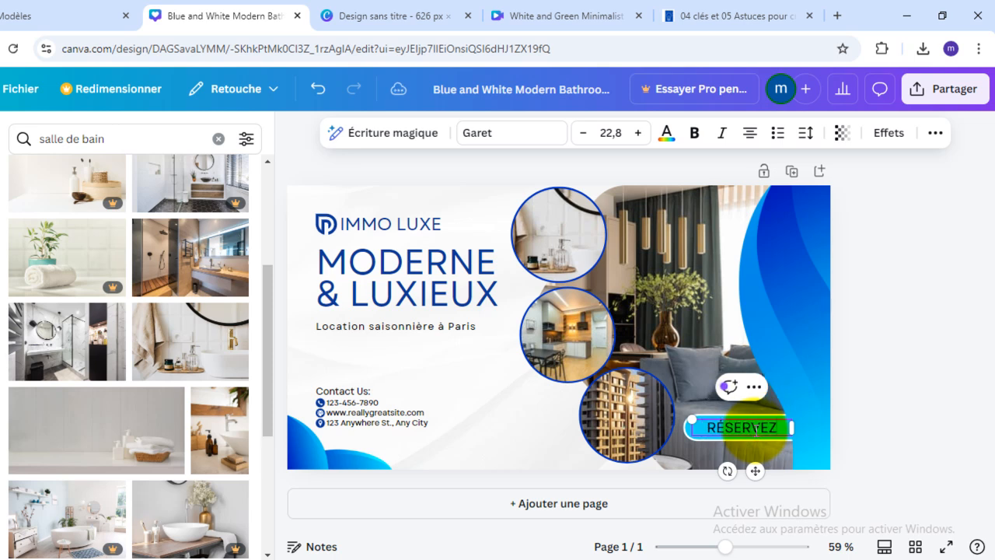
click(882, 379)
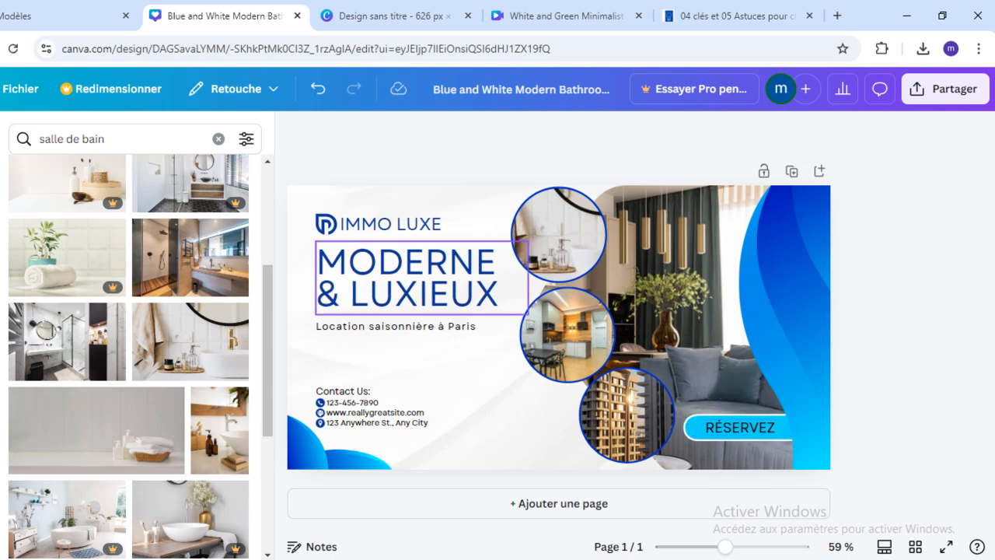
- Extend the booking label to "RÉSERVEZ MAINTENANT" and set its font size to 17,8
click(734, 427)
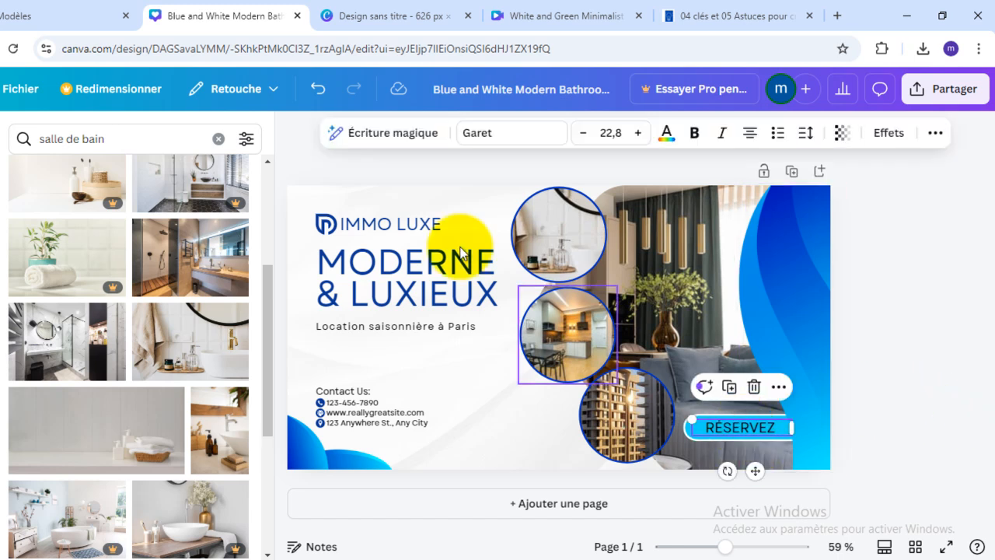
click(585, 135)
click(584, 136)
click(585, 135)
click(585, 136)
click(584, 135)
click(584, 136)
click(585, 136)
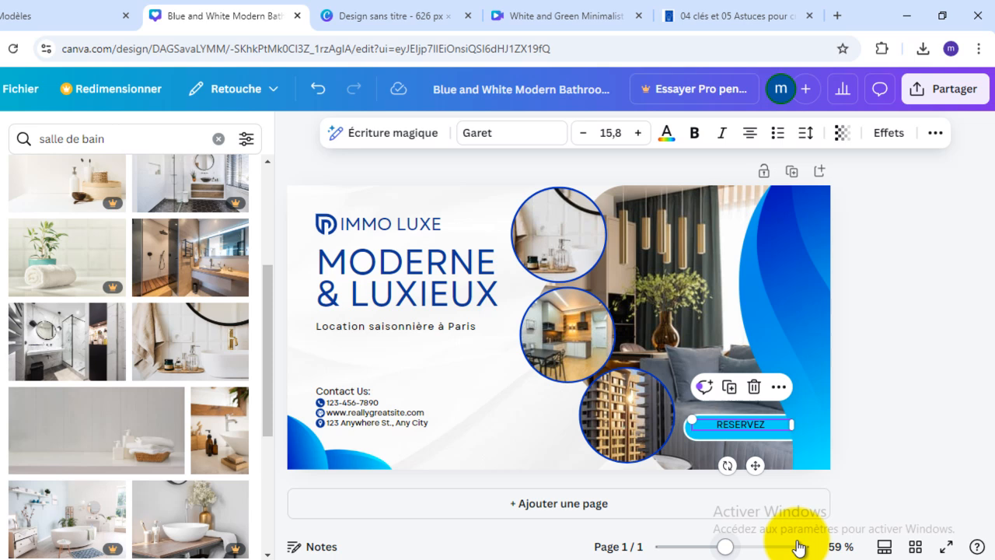
click(768, 424)
text(MAINTEN)
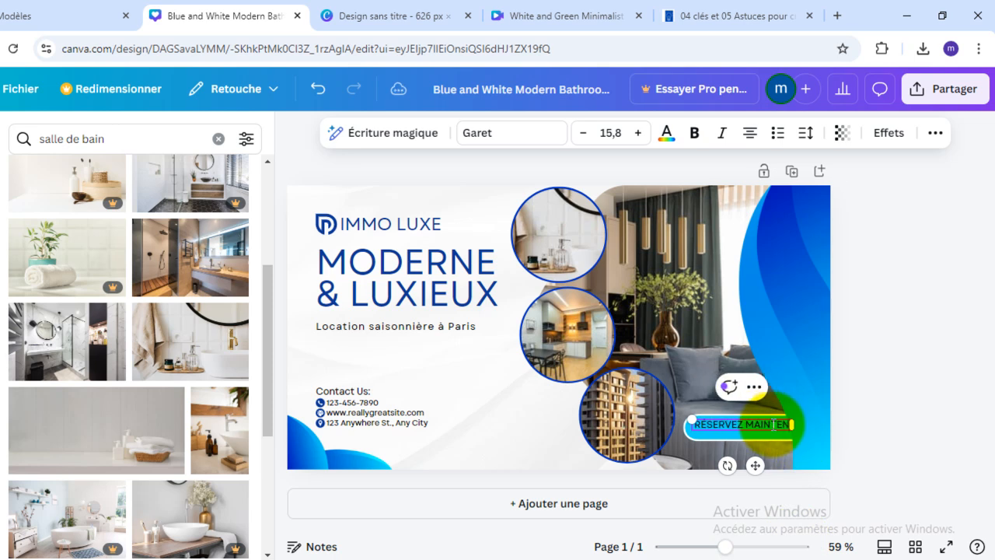
text(ANT)
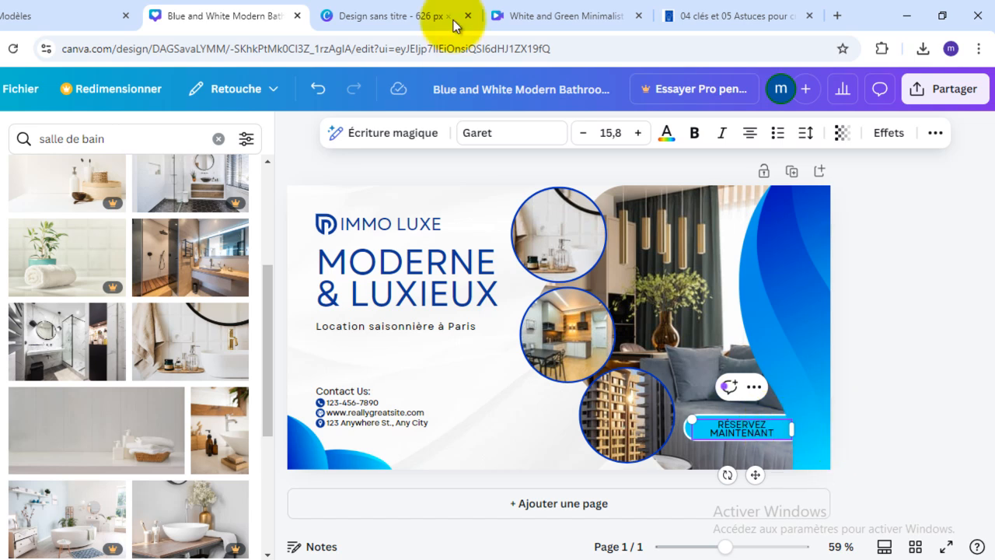
click(638, 133)
click(638, 133)
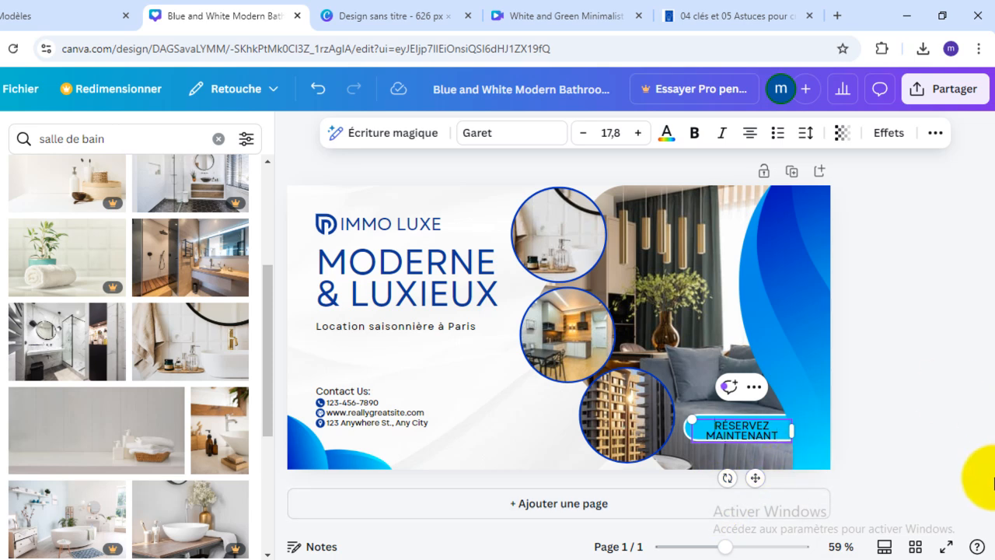
click(891, 474)
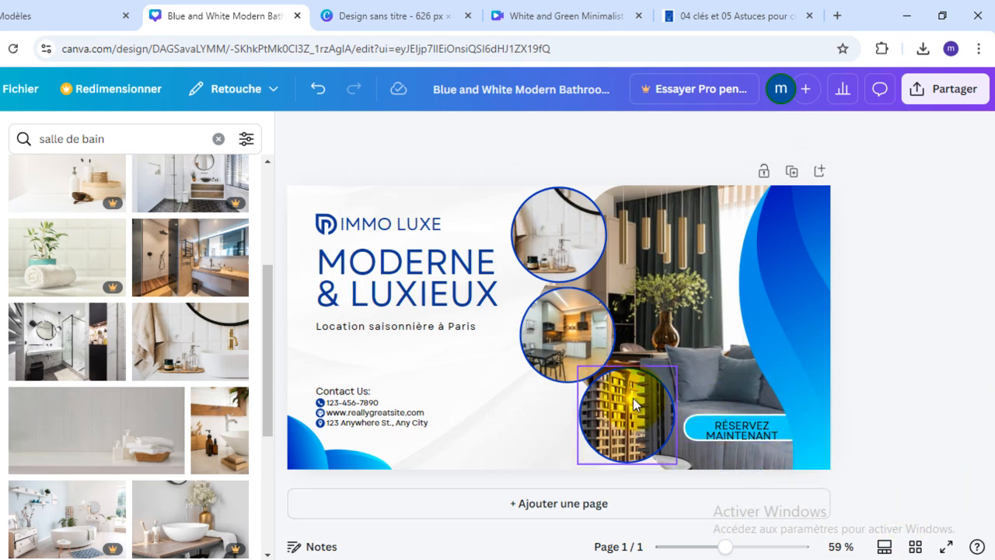
- Nudge the booking label up so it sits centred within its blue pill shape, and make the text bold
click(749, 426)
drag(750, 426, 749, 422)
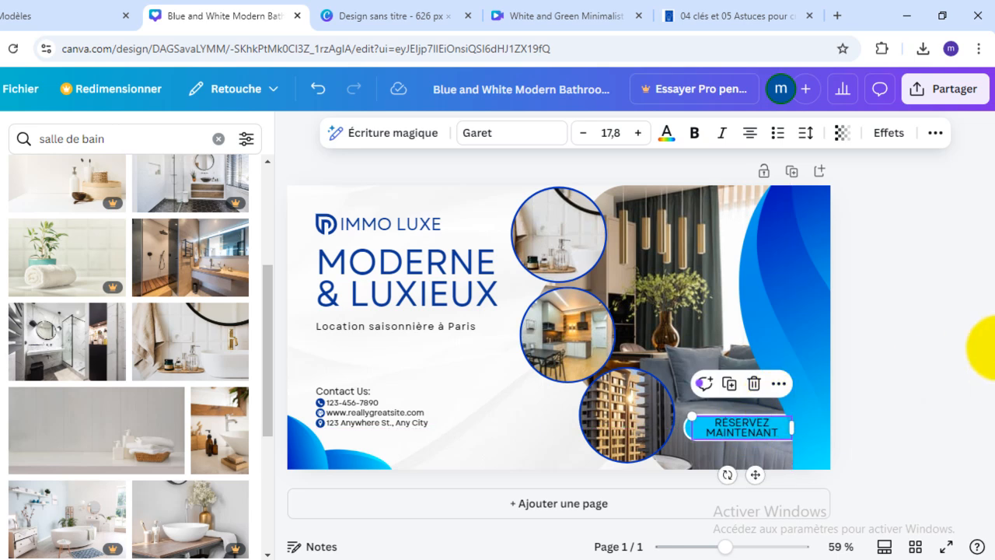
click(696, 135)
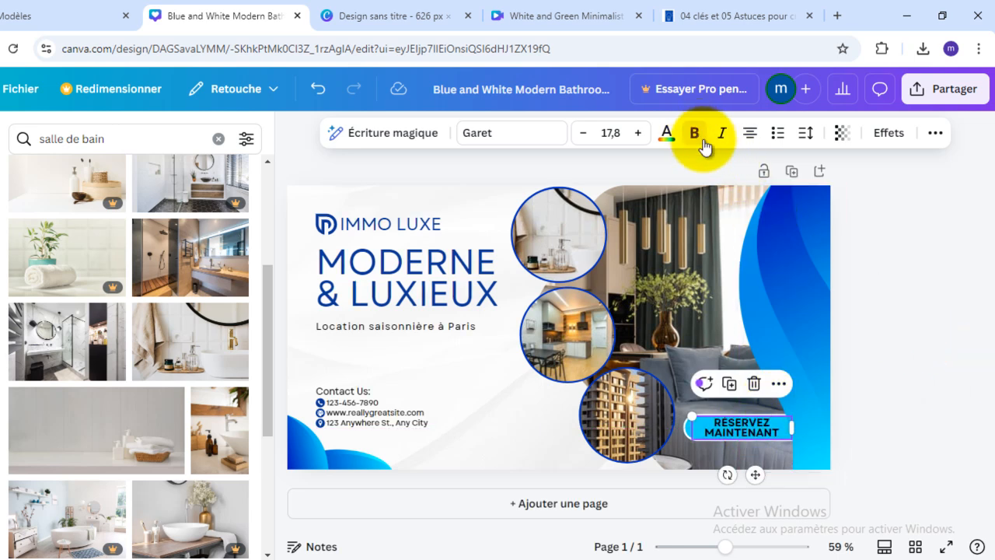
click(923, 372)
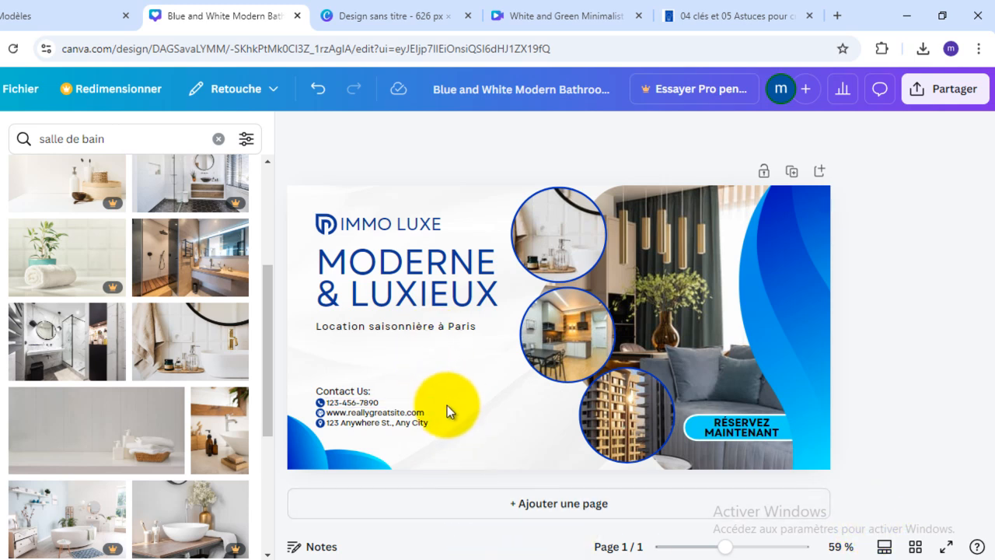
click(373, 405)
click(396, 413)
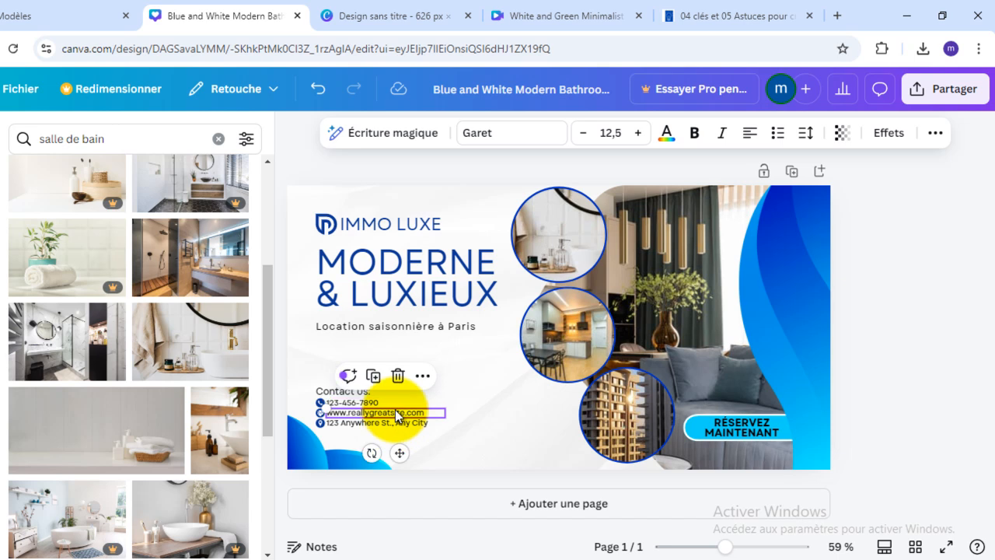
click(397, 413)
click(410, 420)
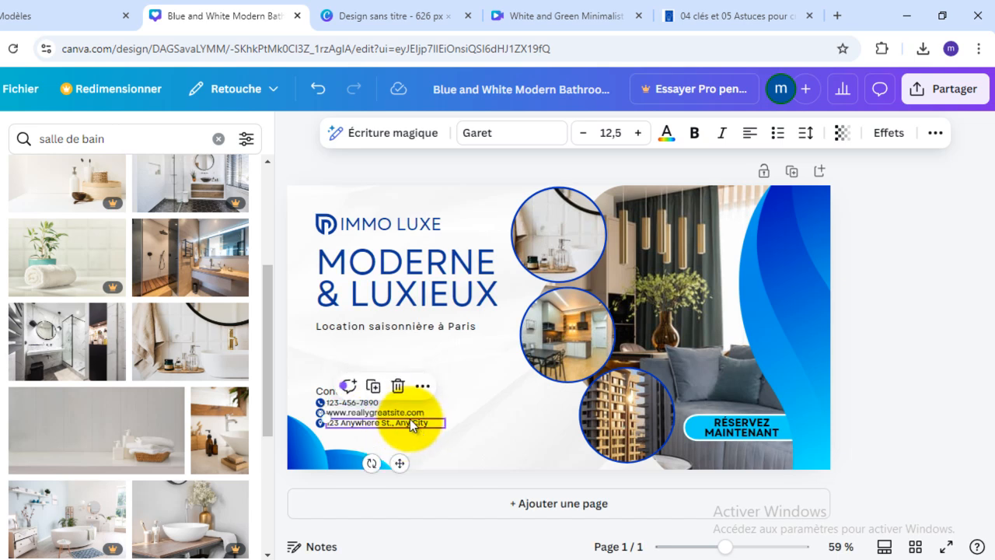
- Download the finished ad design as a JPG and open the downloaded "Blue and White Modern Bathroom Facebook Ad.jpg" in the image viewer
click(286, 304)
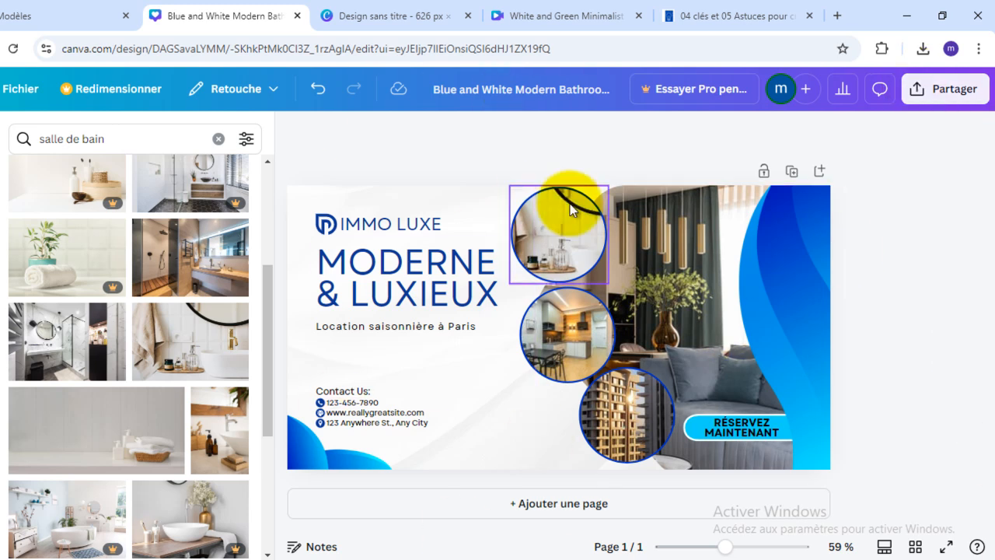
click(926, 94)
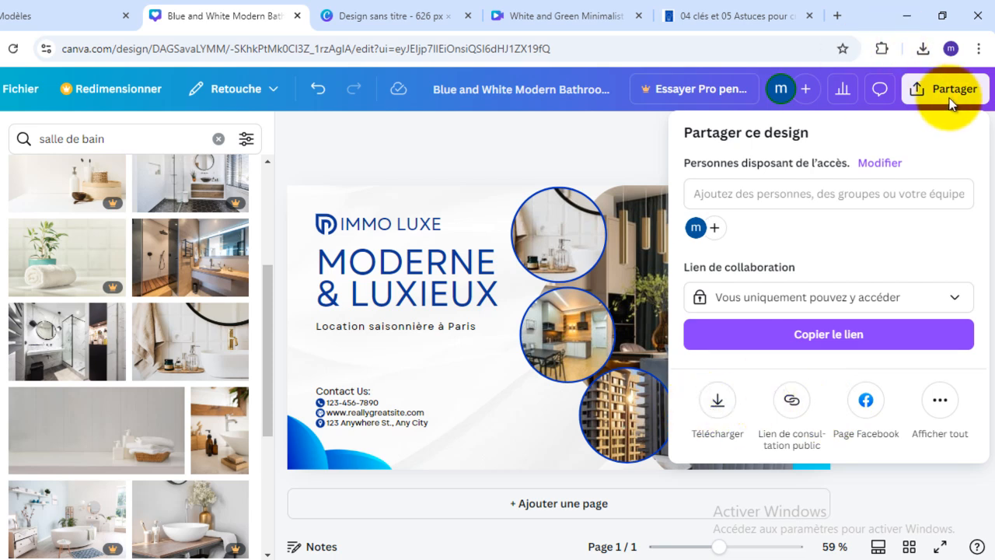
click(717, 401)
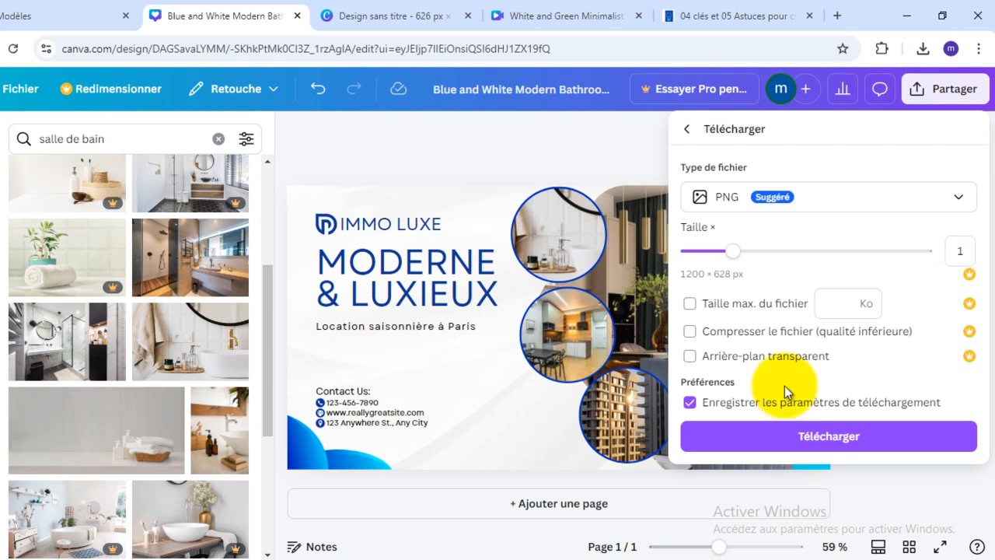
click(855, 201)
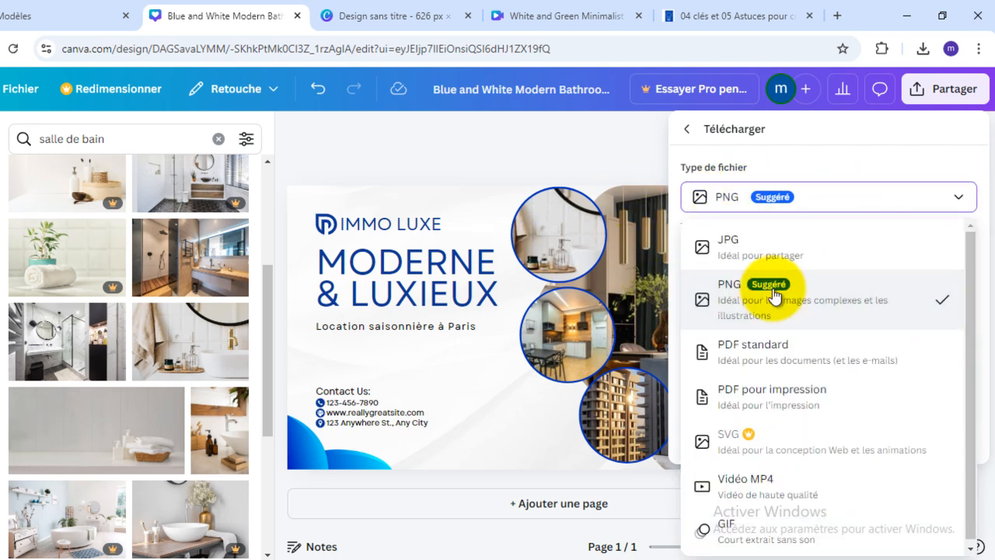
click(754, 247)
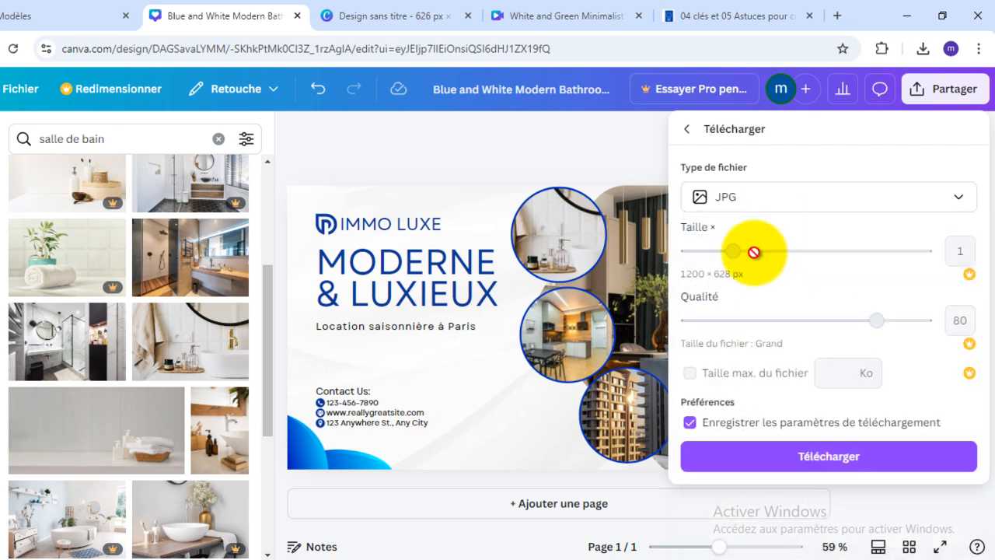
click(823, 453)
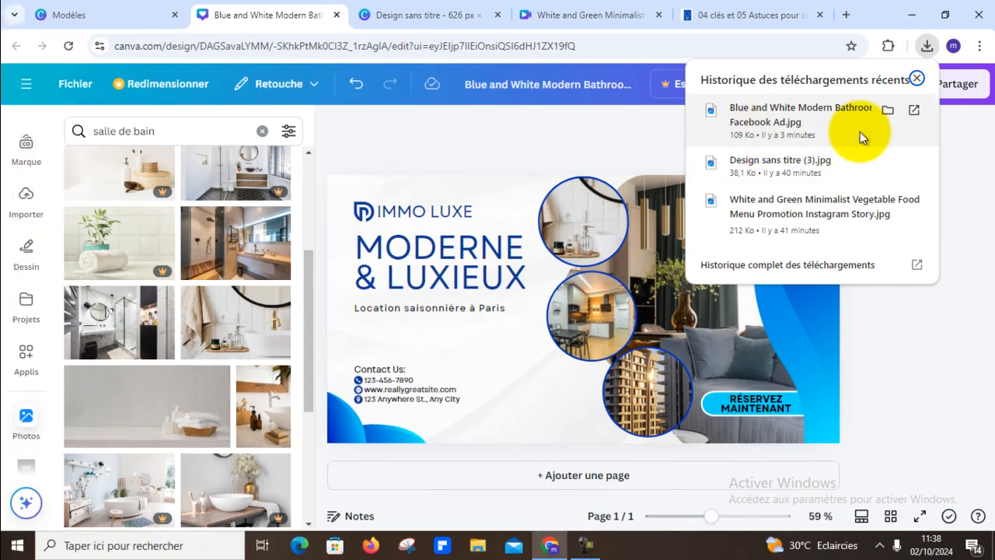
click(776, 121)
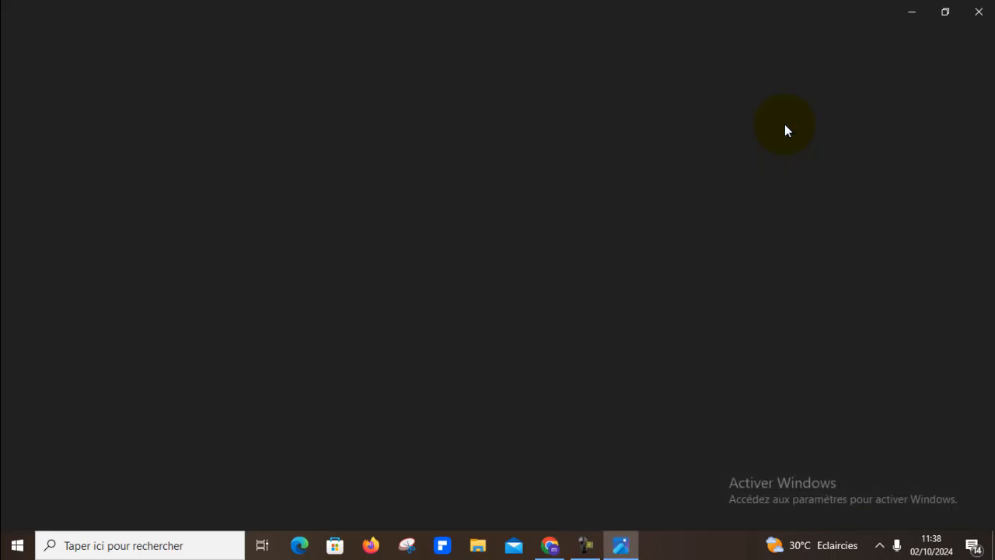
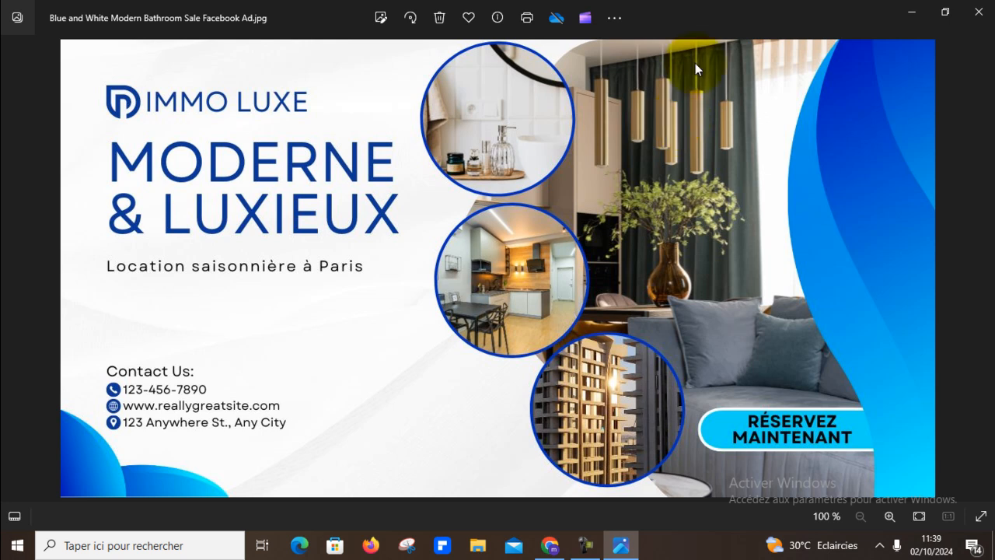
- Switch from the image viewer back to Canva and add a blank second page to the ad design
click(918, 19)
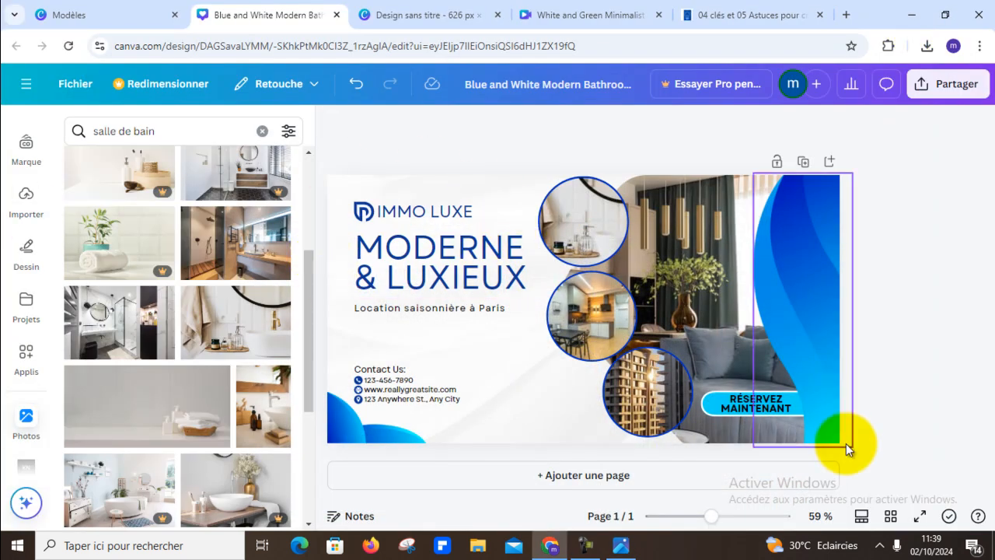
click(572, 482)
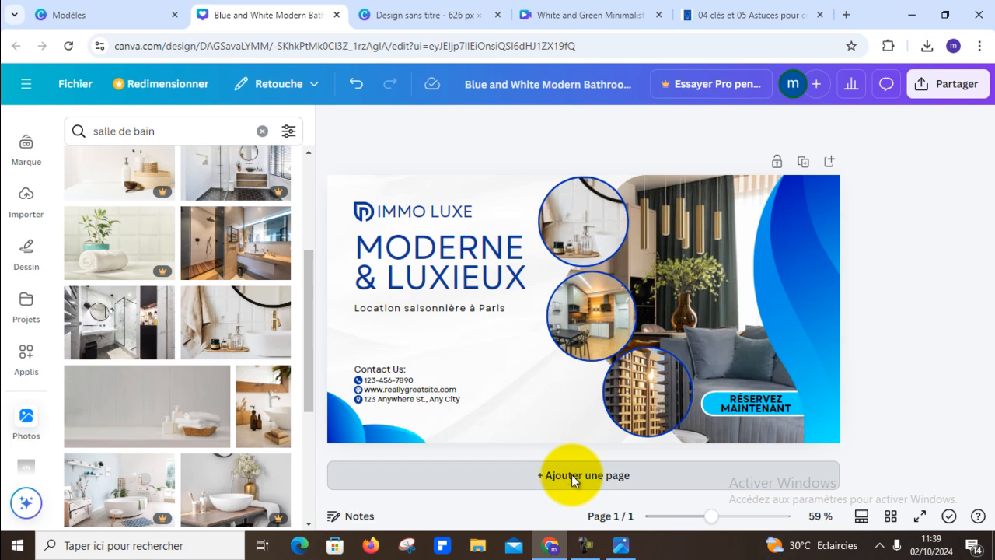
scroll(20, 194, up, 3)
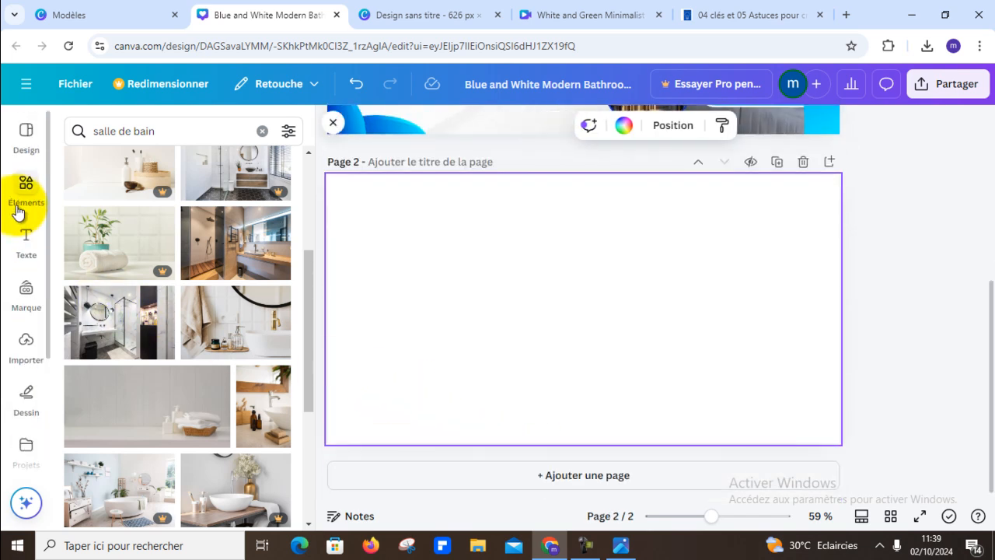
- Search the design templates for "restaurant"
click(26, 133)
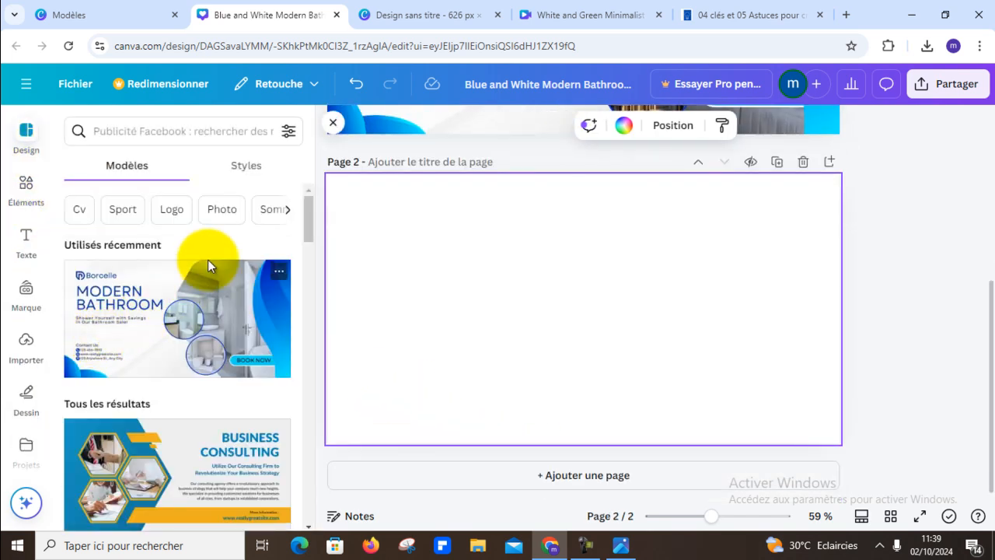
scroll(226, 336, down, 4)
scroll(230, 340, down, 4)
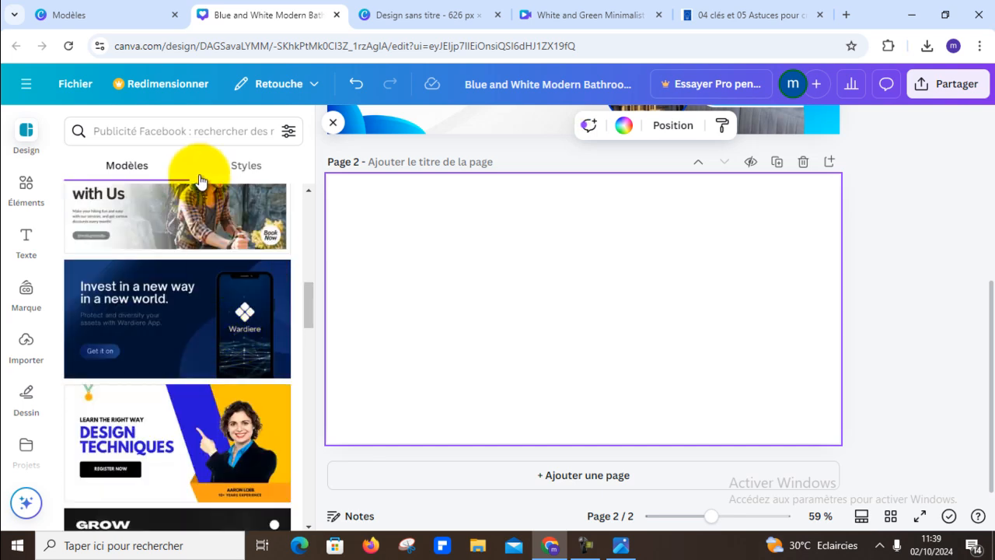
click(196, 129)
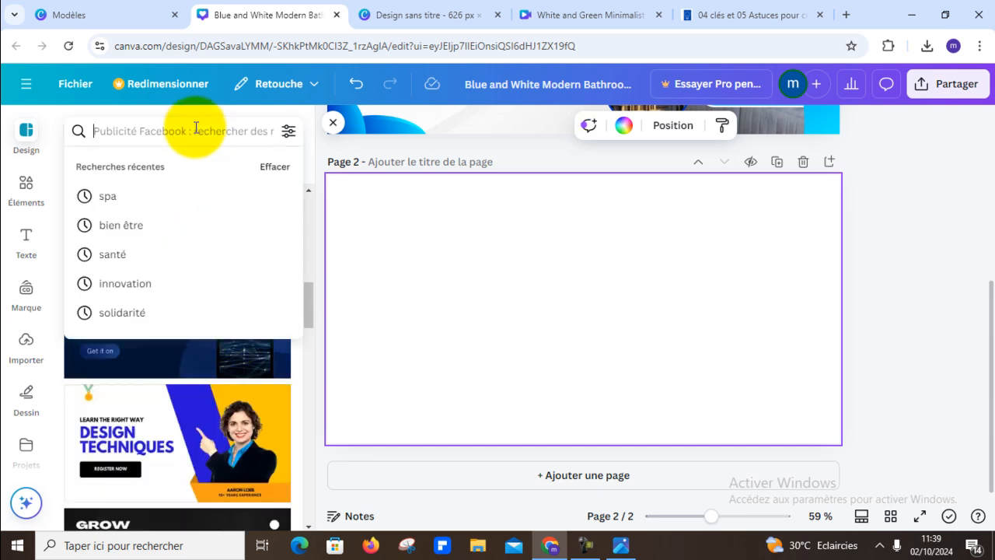
text(restaurant)
key(Return)
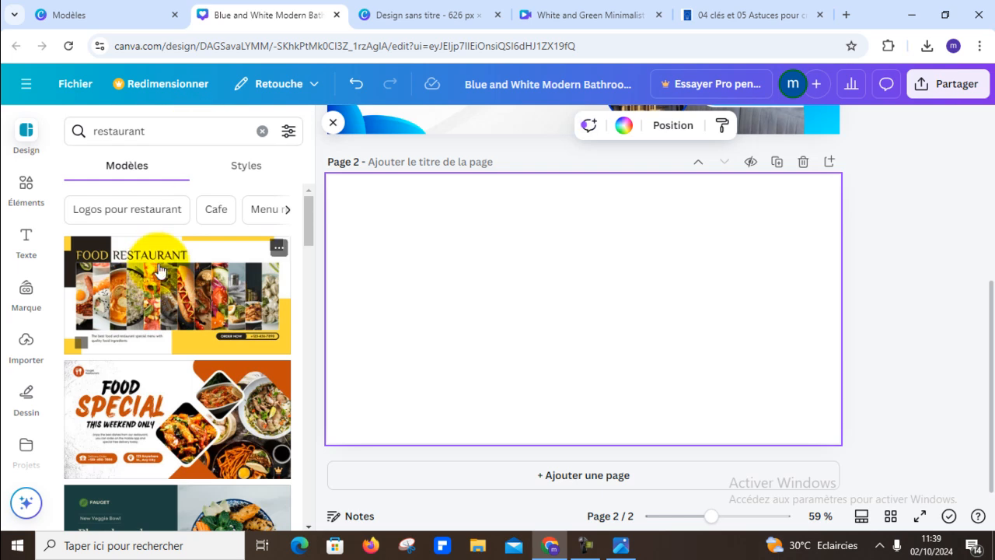
- Apply the "Black and Yellow Modern Food Restaurant Facebook Ad" template to page 2
scroll(161, 271, down, 5)
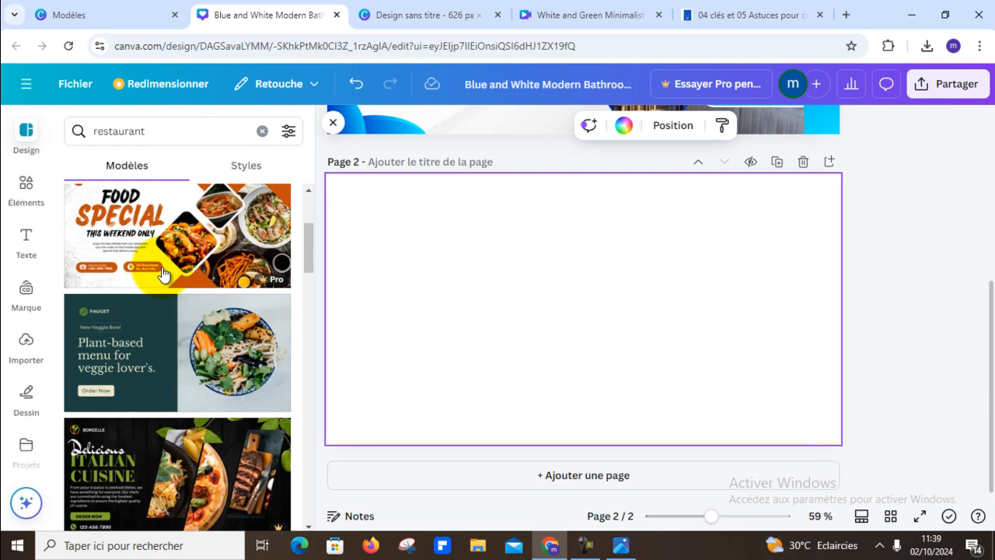
scroll(194, 358, down, 8)
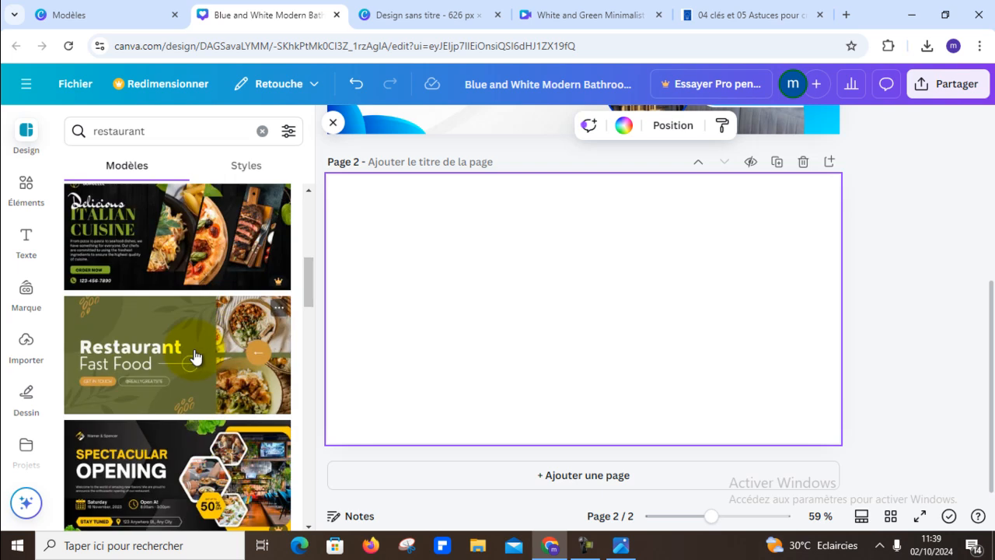
scroll(197, 358, up, 8)
scroll(198, 354, up, 5)
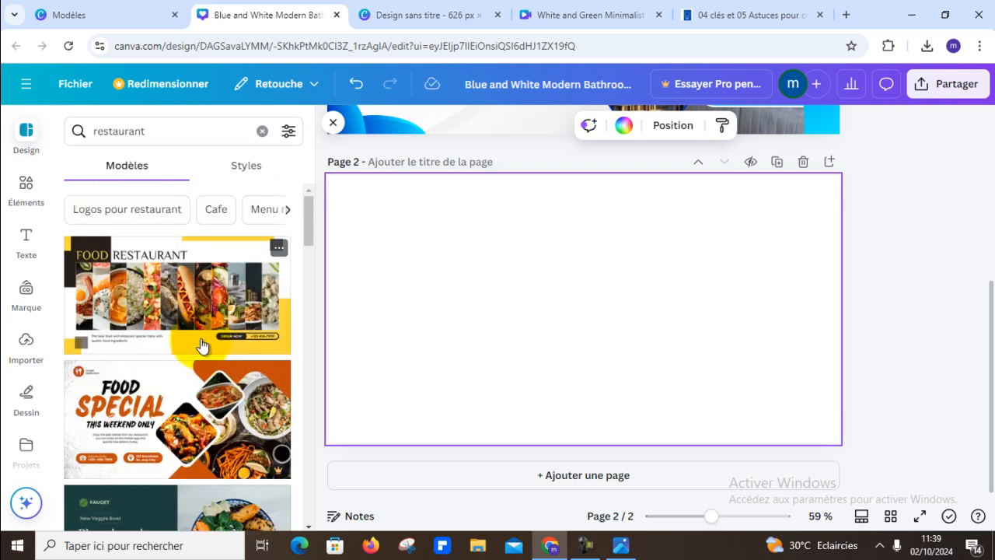
click(205, 304)
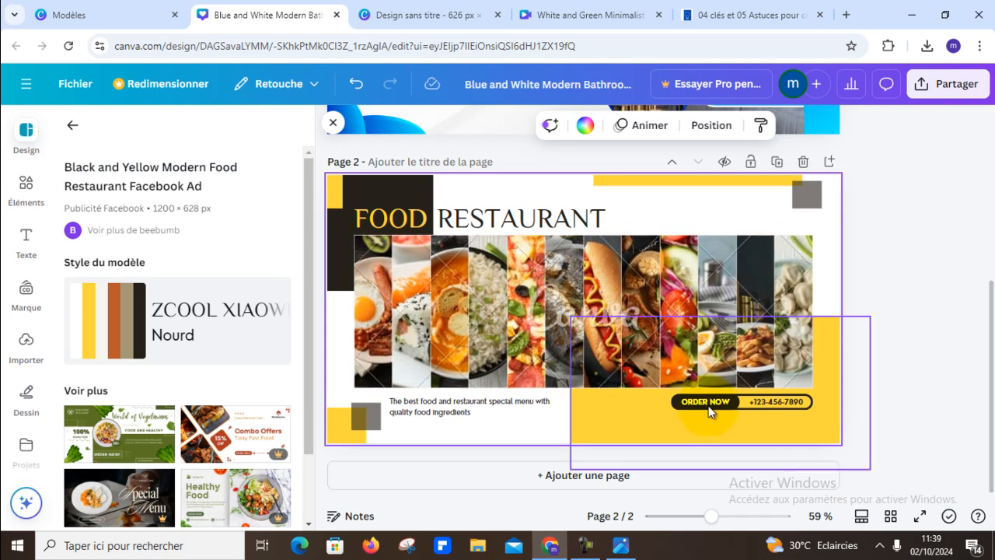
- Replace page 2's layout with the related "Green and White Minimalist Vegan Food Facebook Ad" template
scroll(201, 385, down, 2)
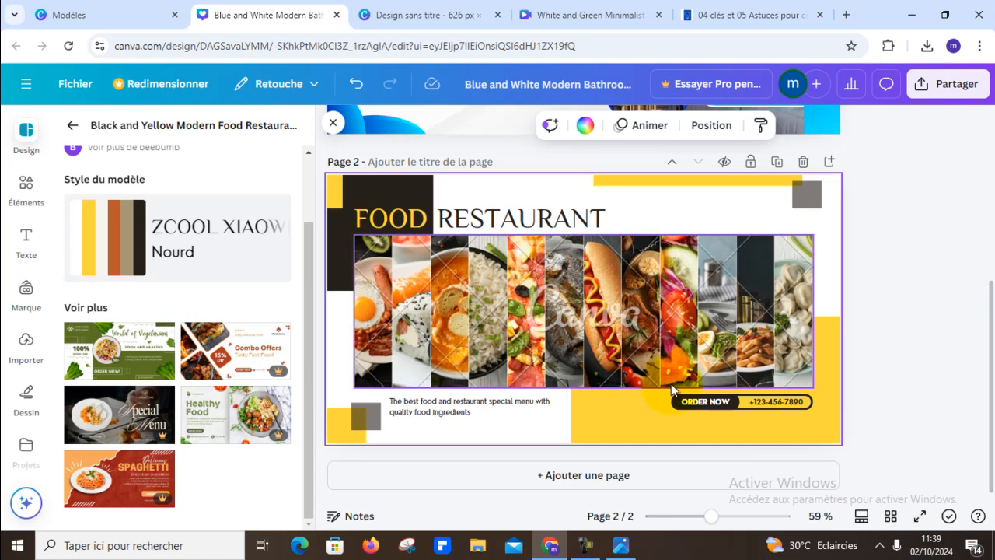
scroll(155, 411, up, 2)
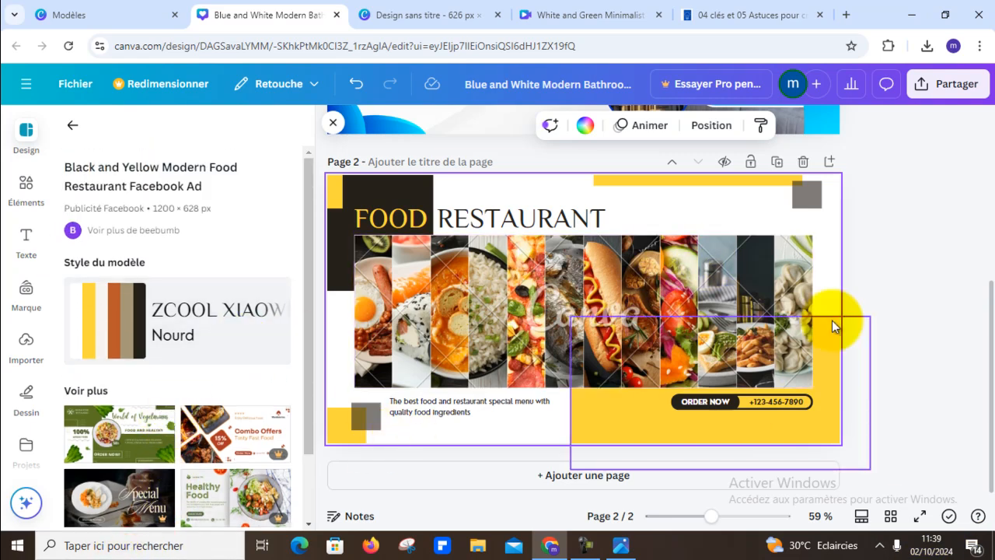
scroll(183, 391, down, 2)
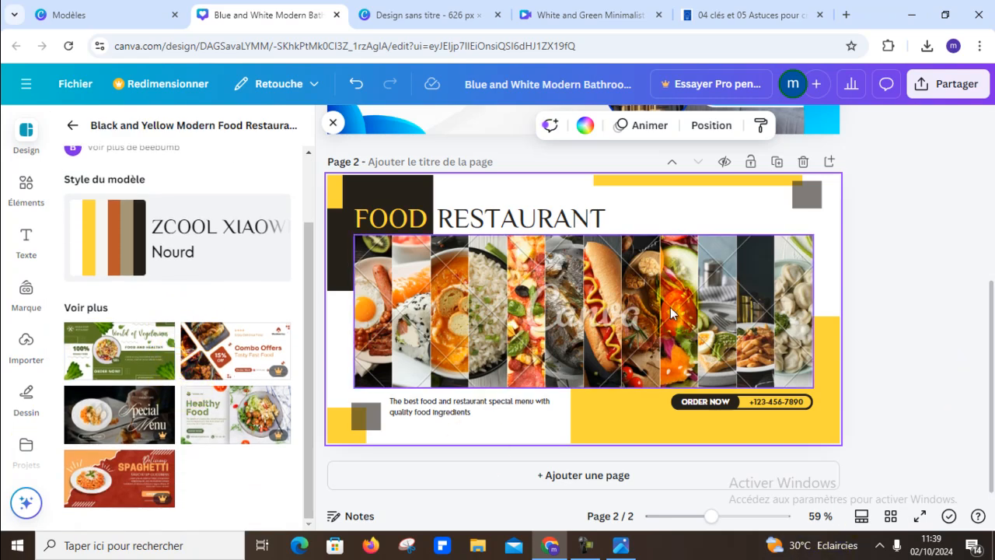
click(567, 315)
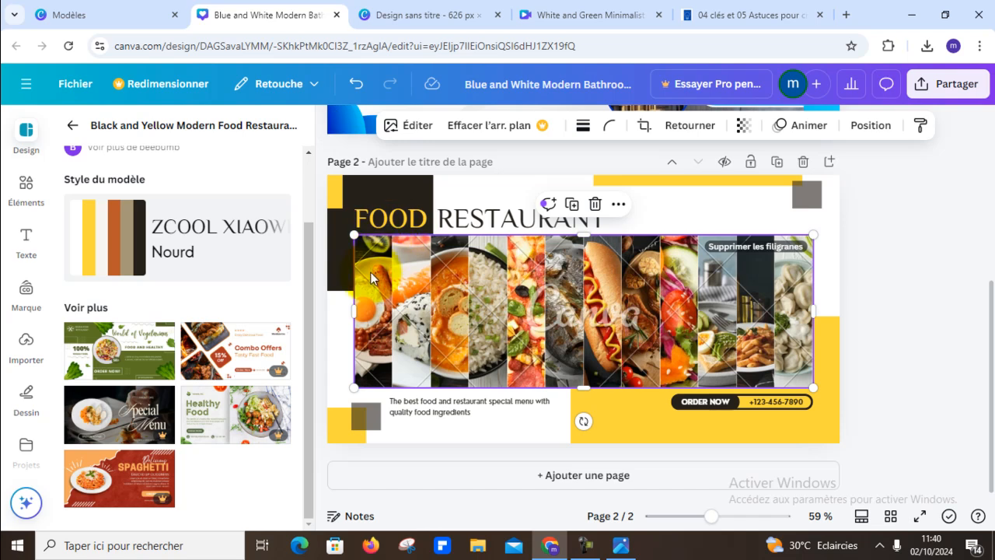
click(607, 456)
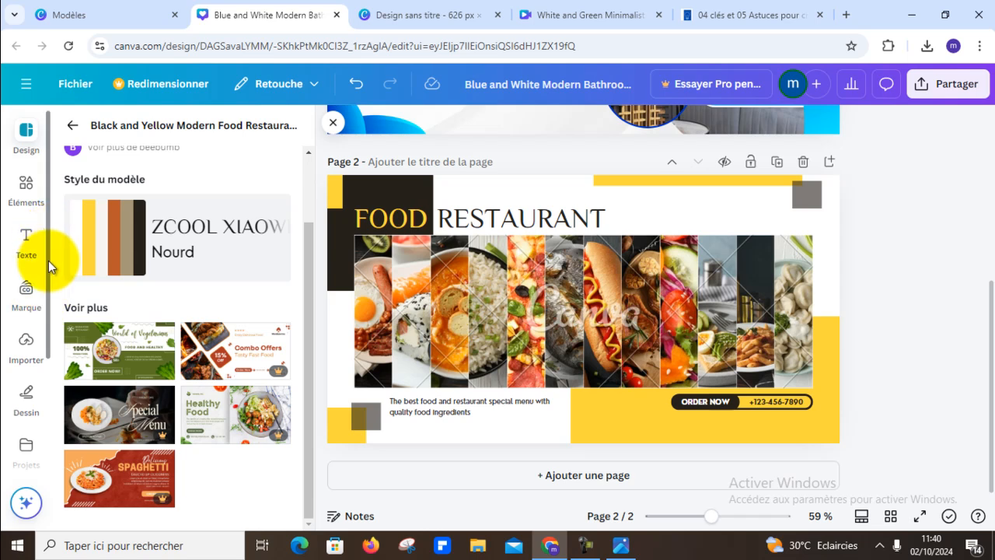
click(80, 345)
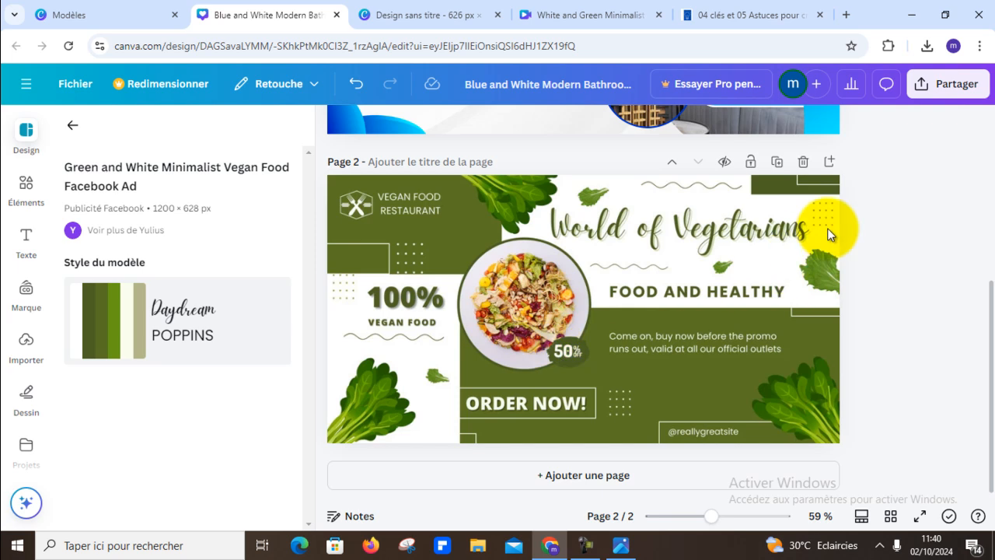
click(932, 178)
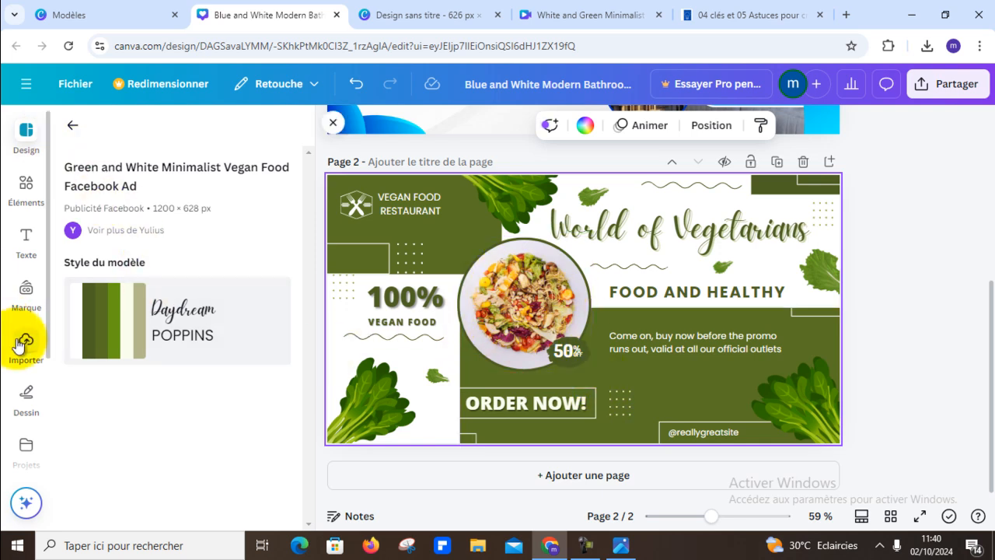
- Clear the "salle de bain" photo search and put the first recommended salad photo into page 2's circular frame
scroll(24, 342, down, 3)
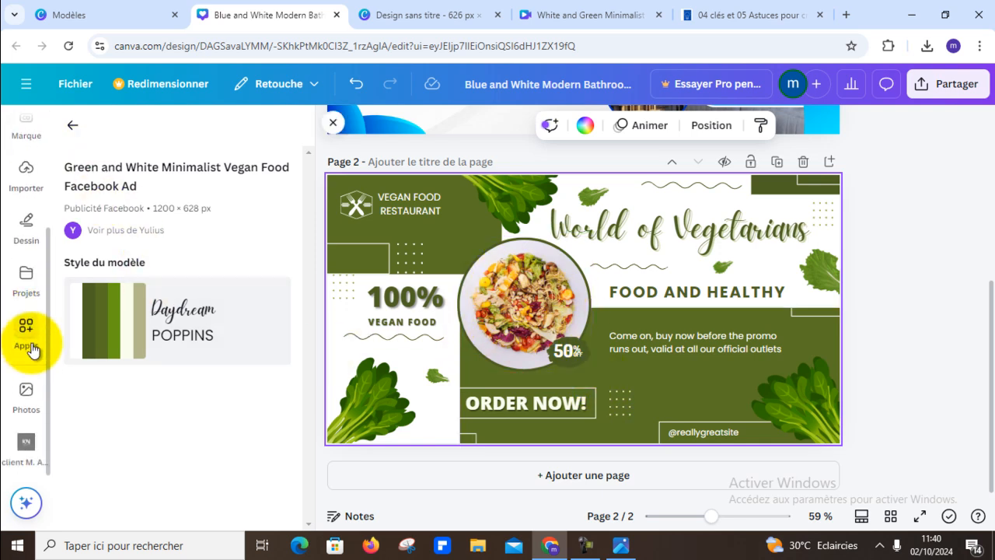
click(30, 393)
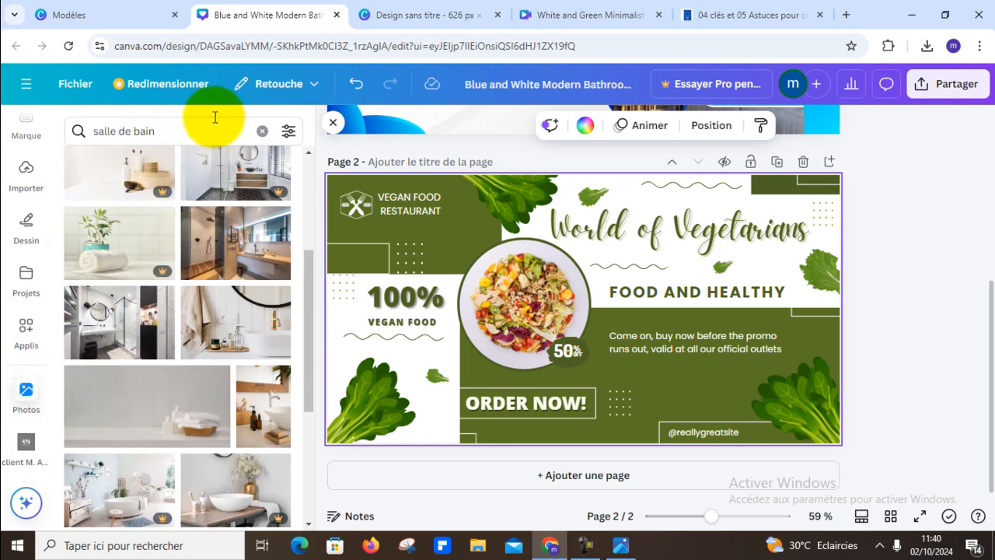
click(262, 130)
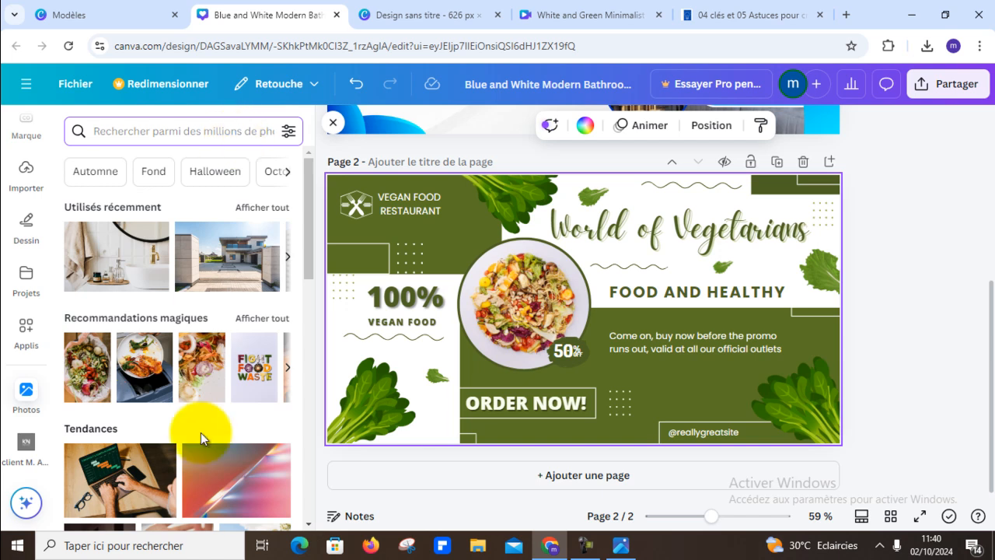
drag(77, 368, 547, 304)
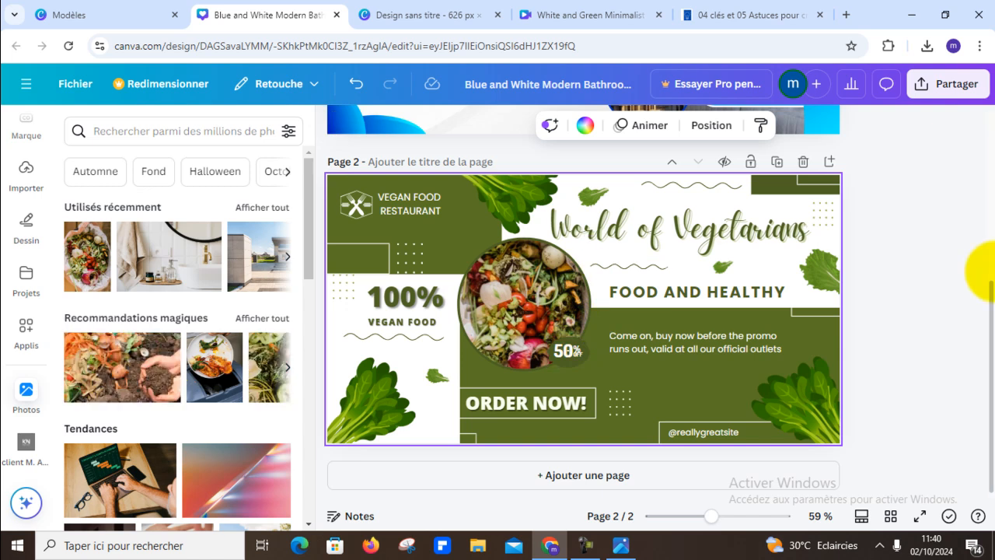
- Search the photo library for "food" and place the strawberry-topped pancake stack photo in page 2's circular frame
scroll(190, 356, down, 5)
scroll(190, 356, down, 4)
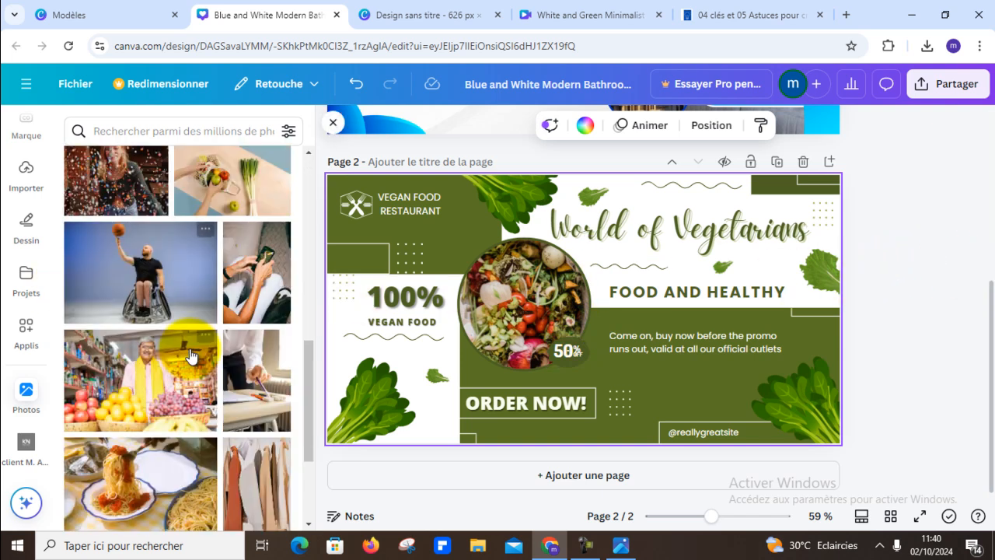
scroll(190, 356, down, 6)
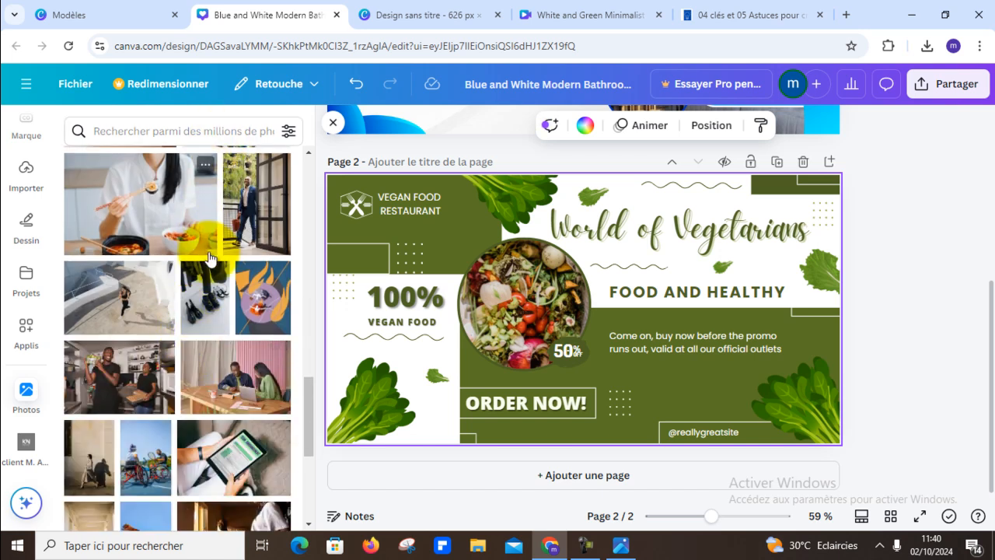
scroll(226, 256, up, 3)
scroll(233, 248, up, 5)
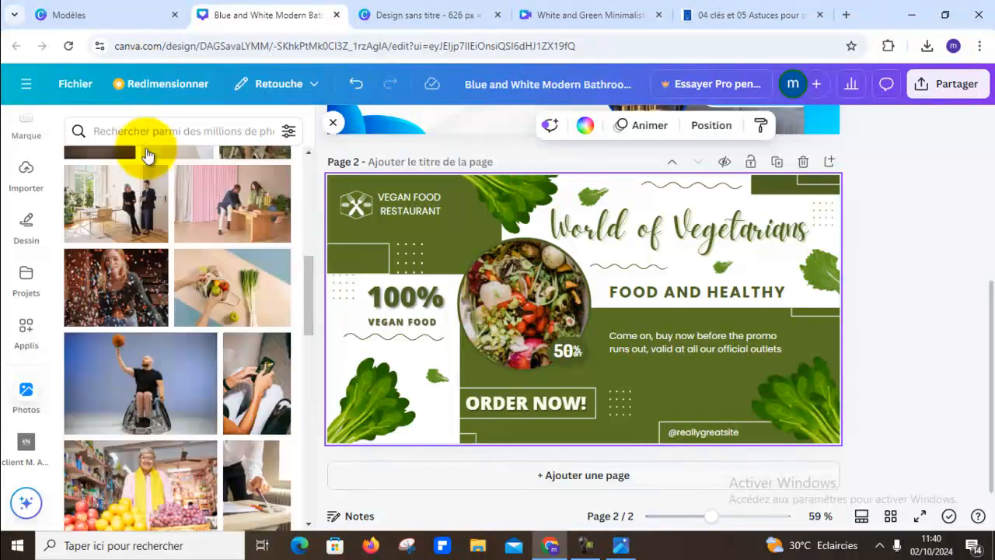
click(161, 128)
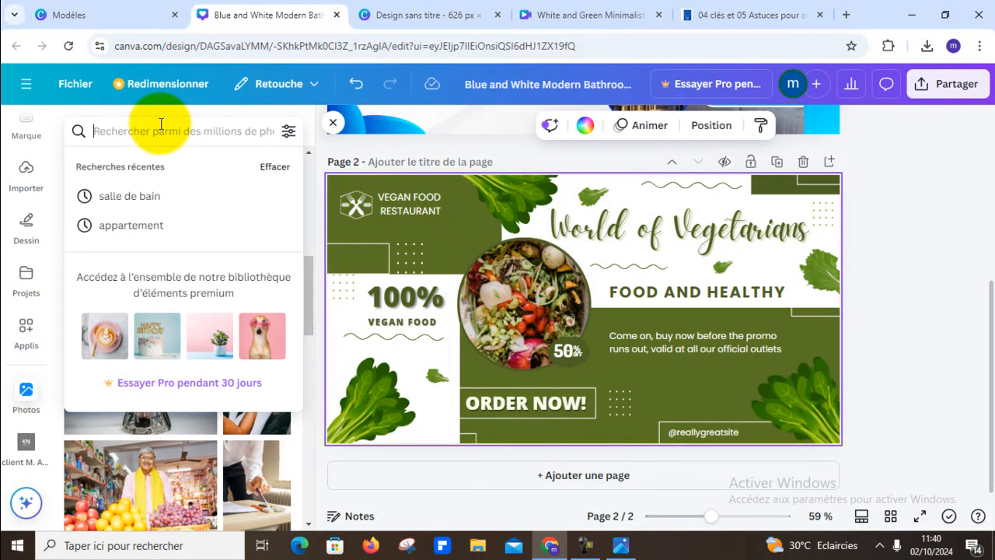
text(f)
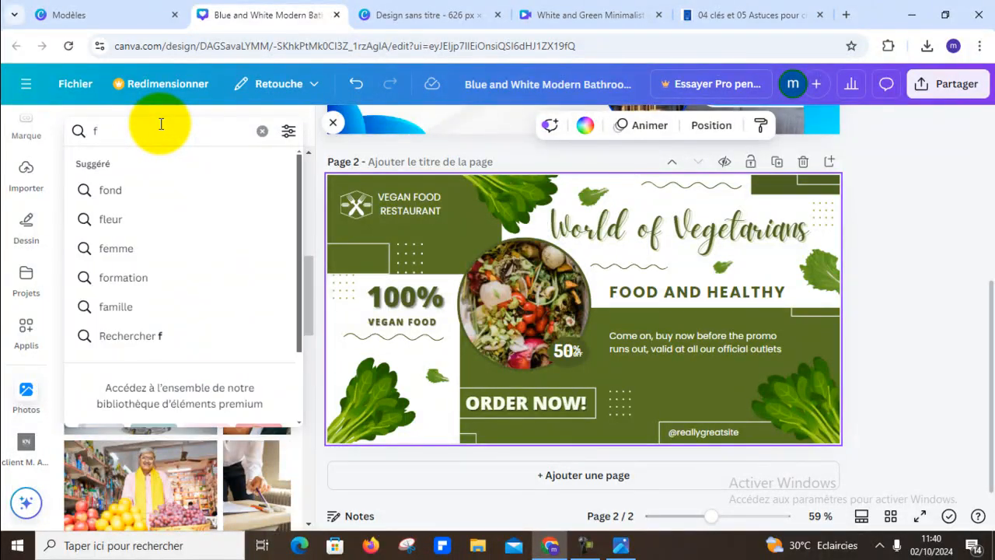
text(ood)
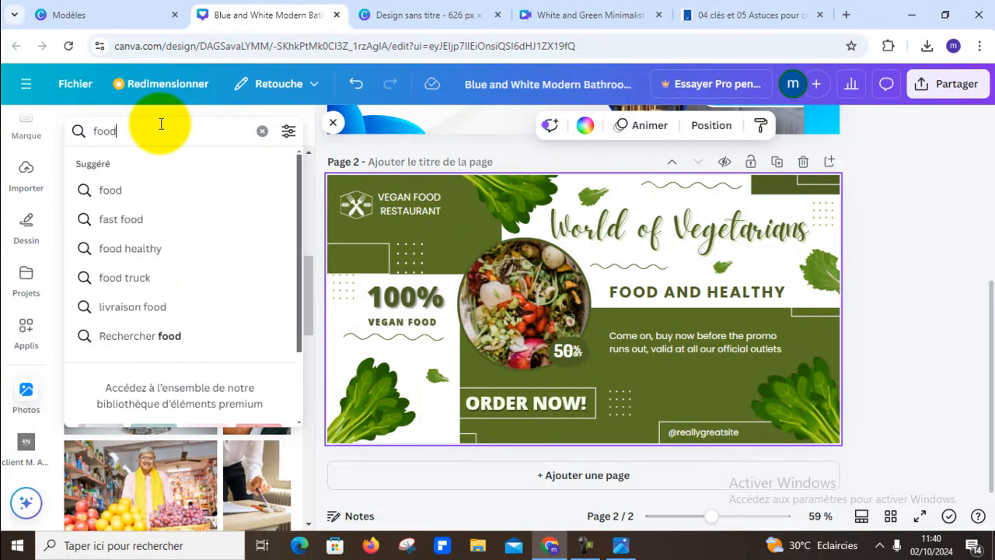
key(Return)
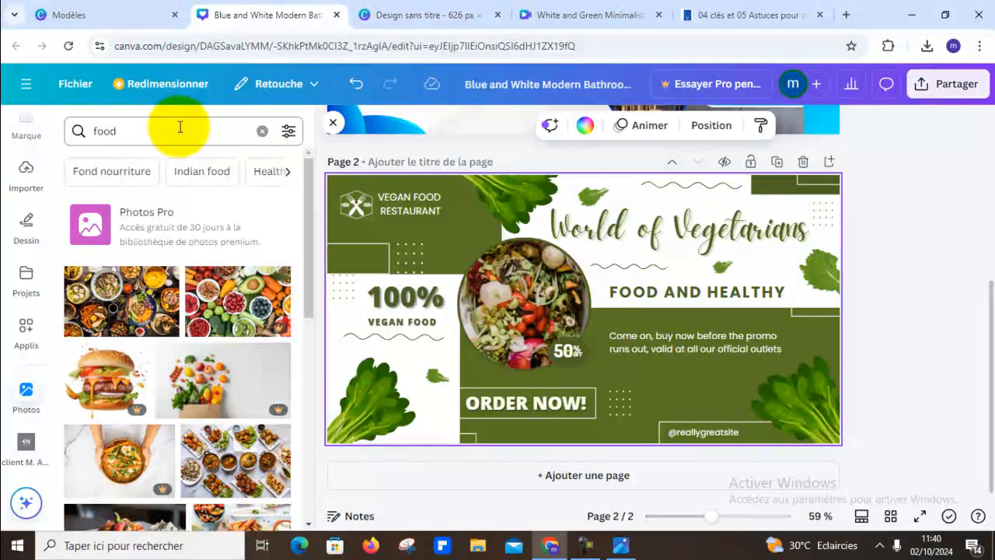
scroll(245, 226, down, 2)
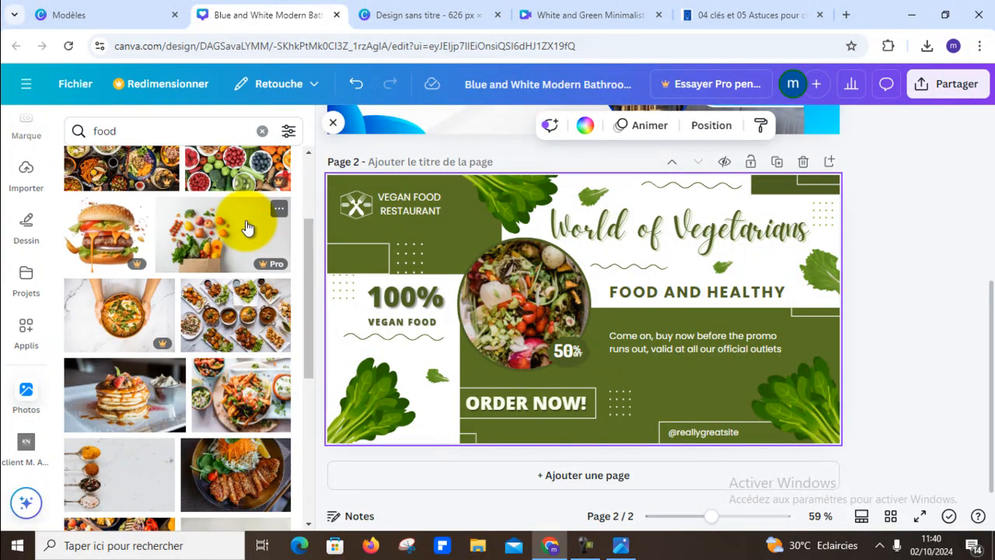
drag(120, 392, 504, 283)
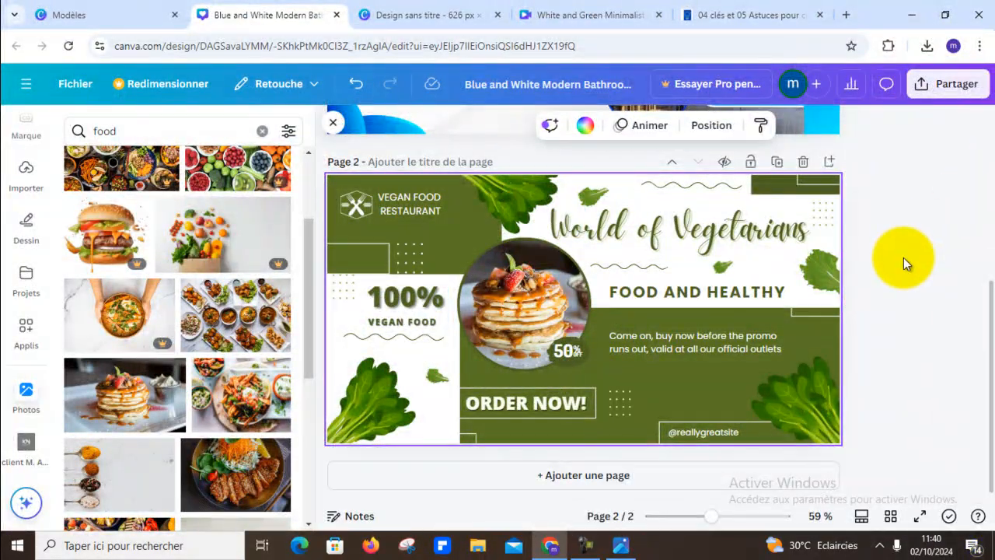
- Find the French fries in a red carton among the food photos and place it in page 2's circular frame
scroll(277, 333, down, 3)
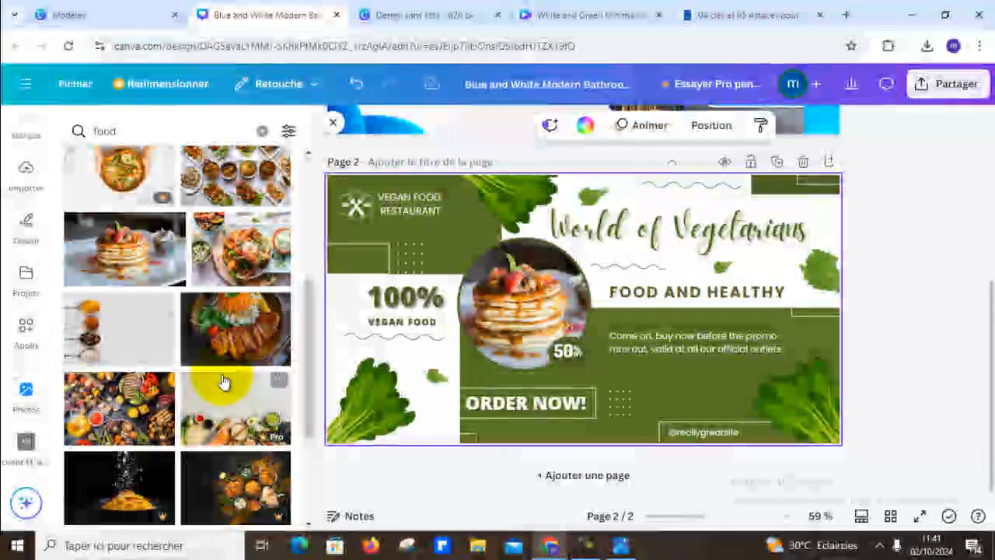
scroll(236, 354, down, 4)
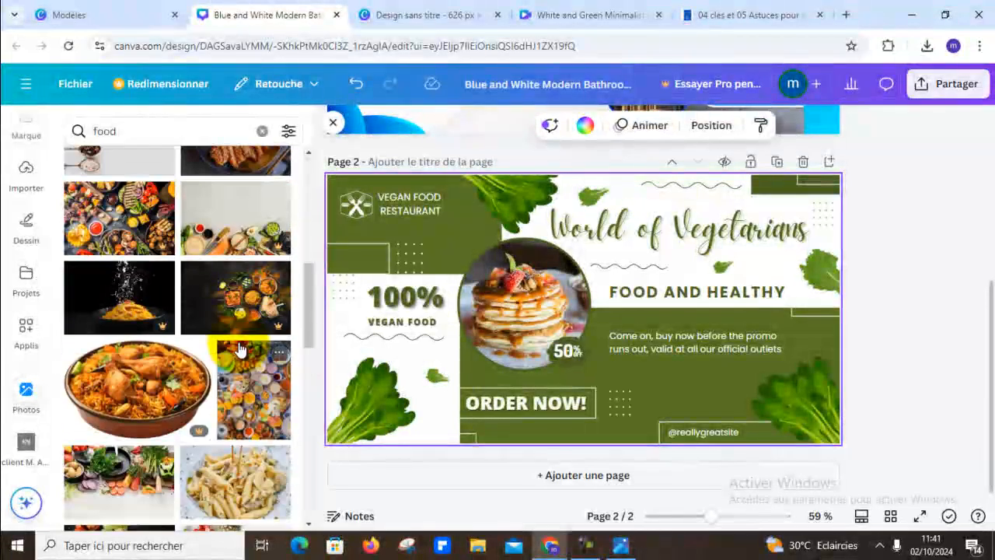
scroll(240, 350, down, 5)
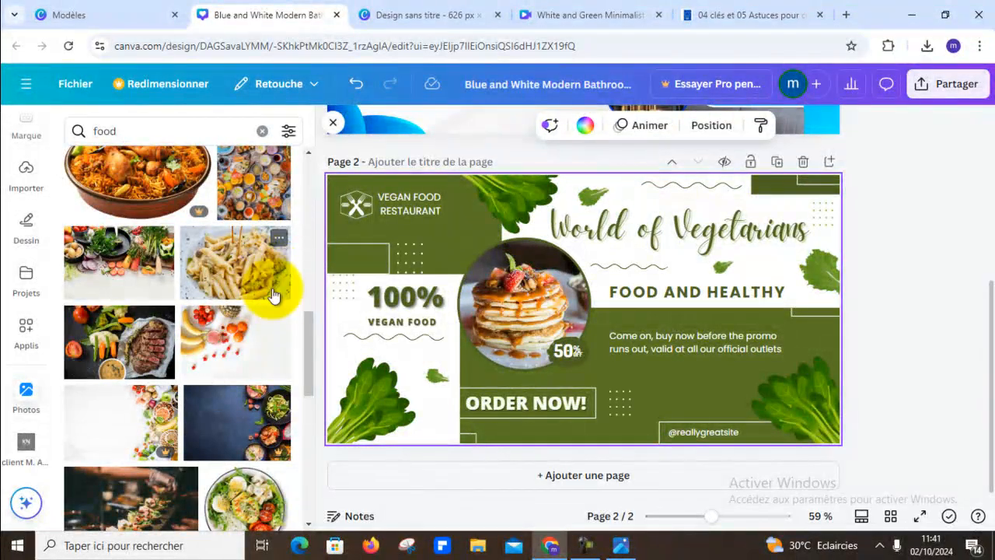
scroll(233, 346, down, 5)
scroll(237, 361, down, 1)
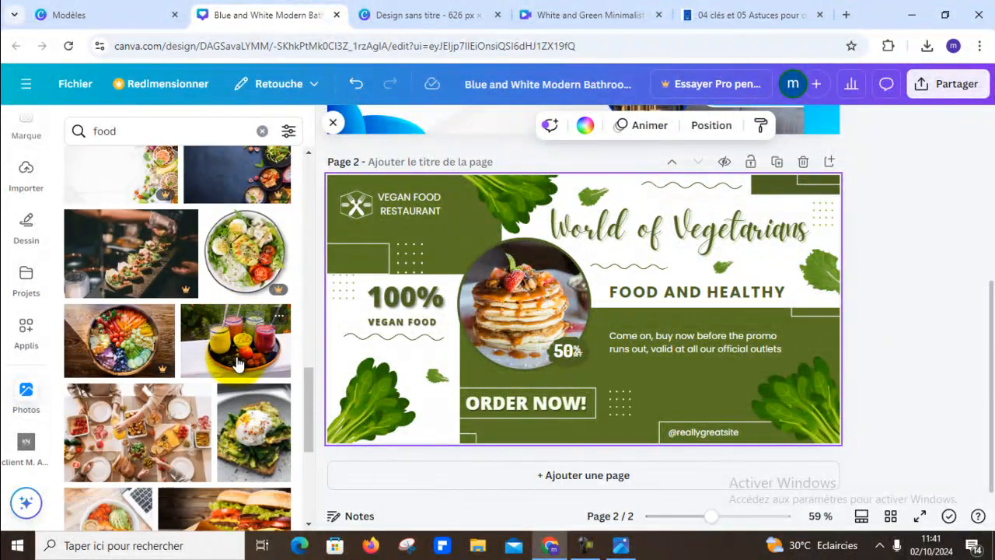
scroll(238, 363, down, 2)
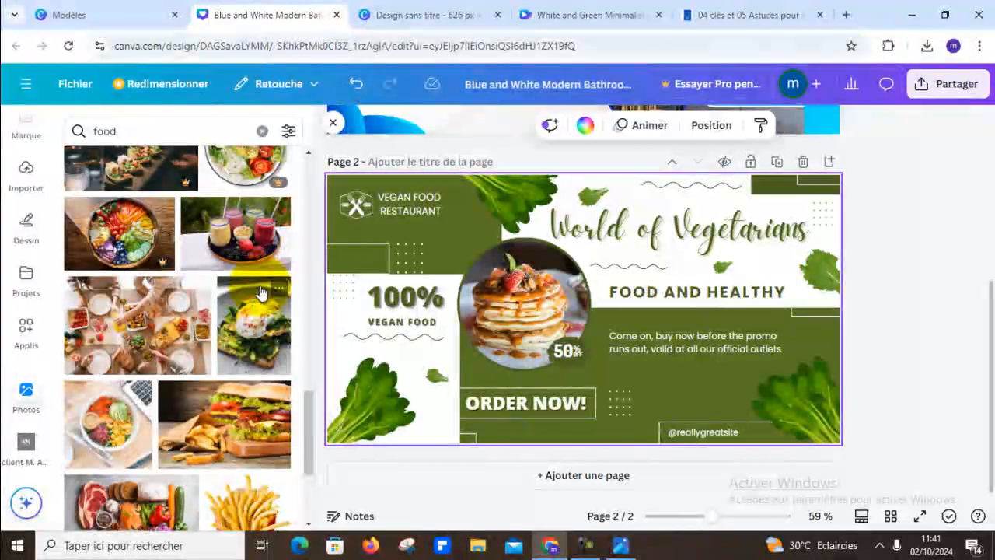
scroll(249, 359, down, 3)
scroll(257, 356, down, 1)
drag(257, 356, 505, 294)
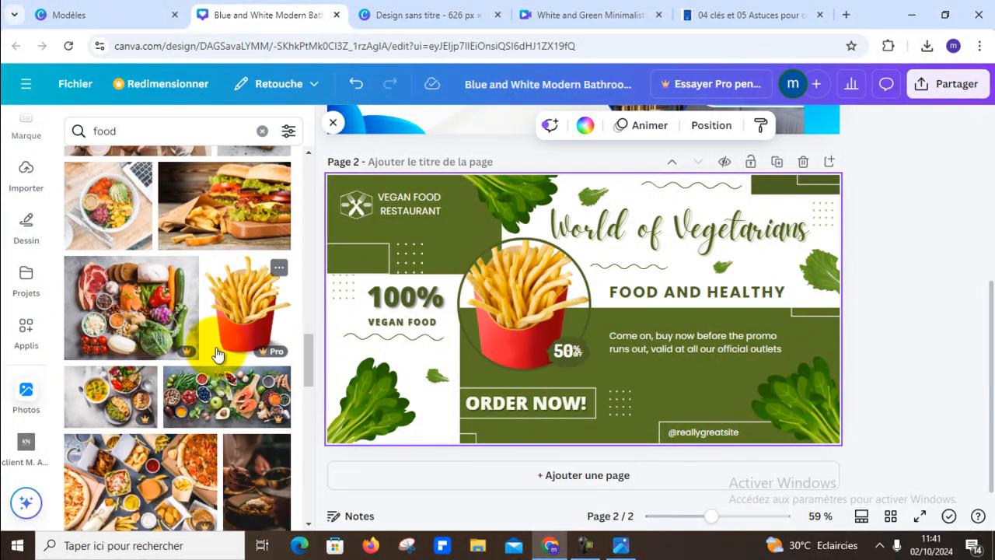
- Place the burger and fries photo in page 2's circular frame and reposition its crop so the burger fills the circle
drag(204, 208, 503, 297)
click(552, 293)
double_click(551, 291)
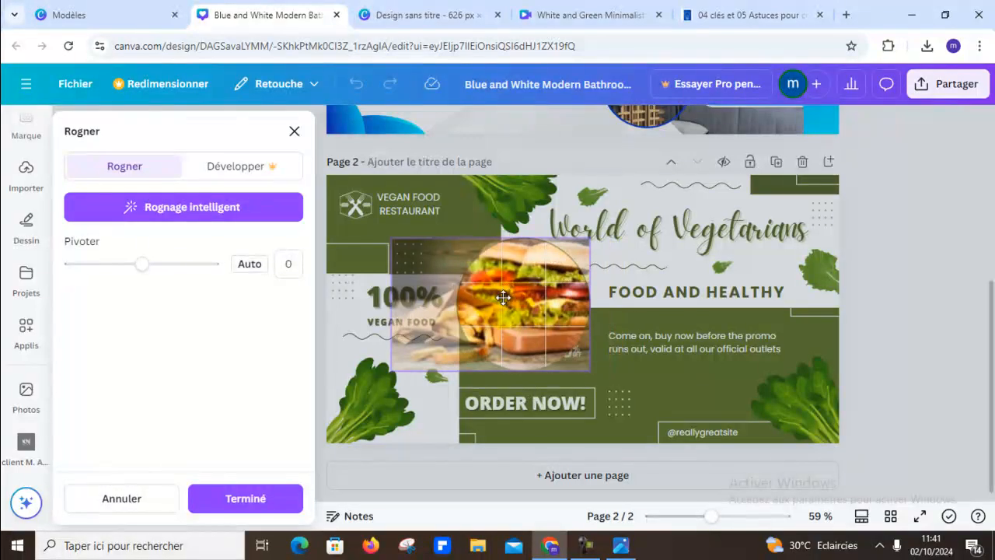
click(879, 260)
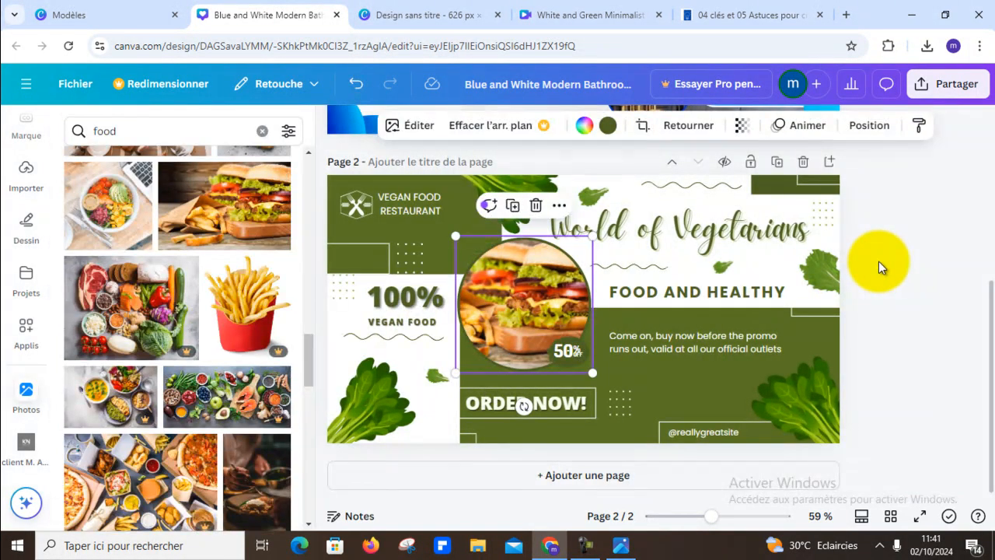
click(878, 261)
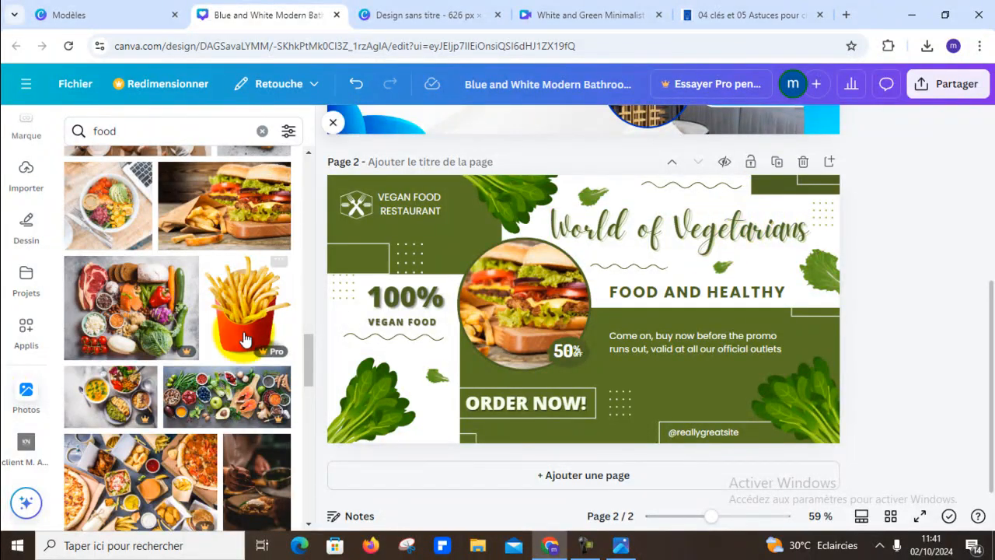
- Replace the picture in page 2's circular frame with the photo of boxed burgers, fries and fried chicken
scroll(246, 342, down, 3)
scroll(245, 342, up, 2)
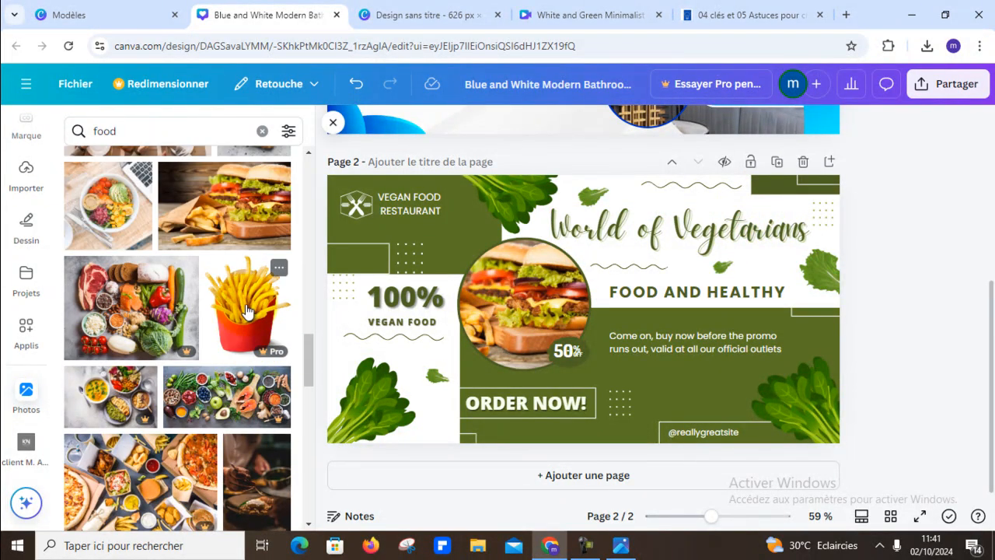
scroll(148, 286, down, 5)
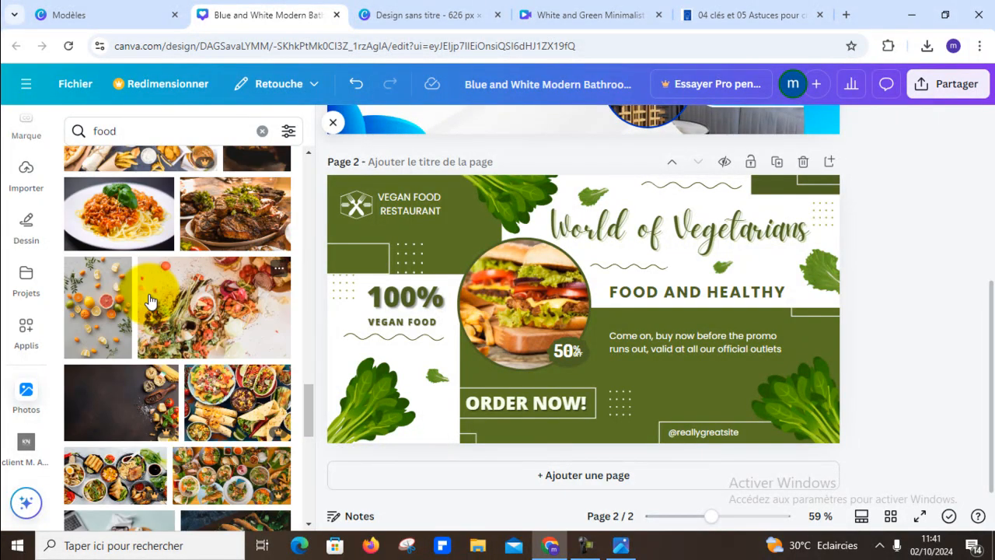
scroll(150, 300, down, 4)
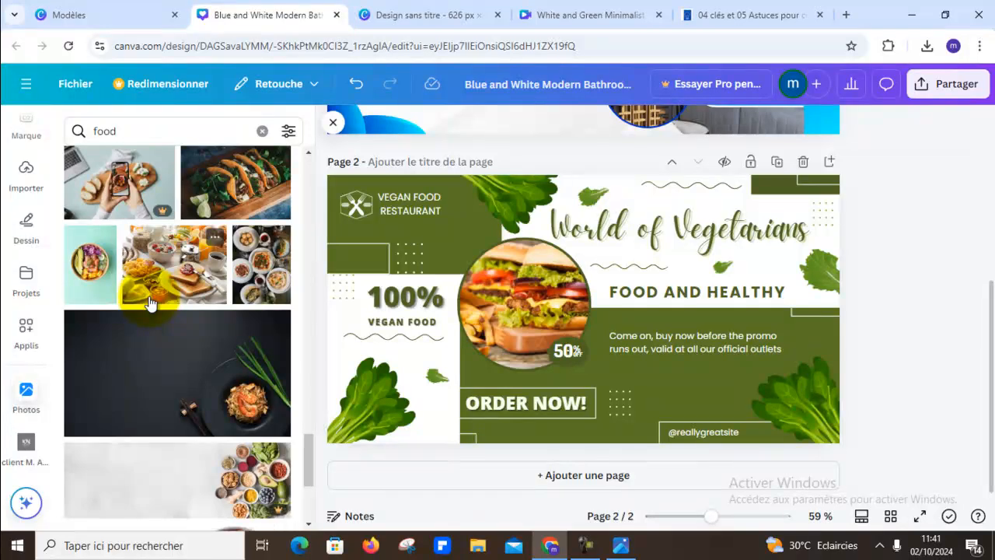
scroll(150, 303, down, 5)
scroll(150, 304, down, 1)
scroll(150, 303, down, 5)
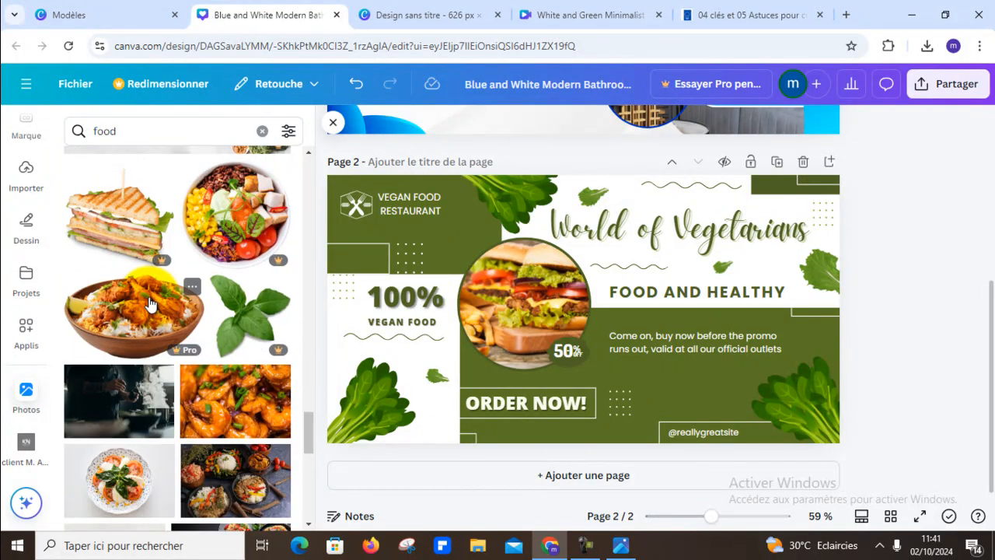
scroll(160, 311, down, 5)
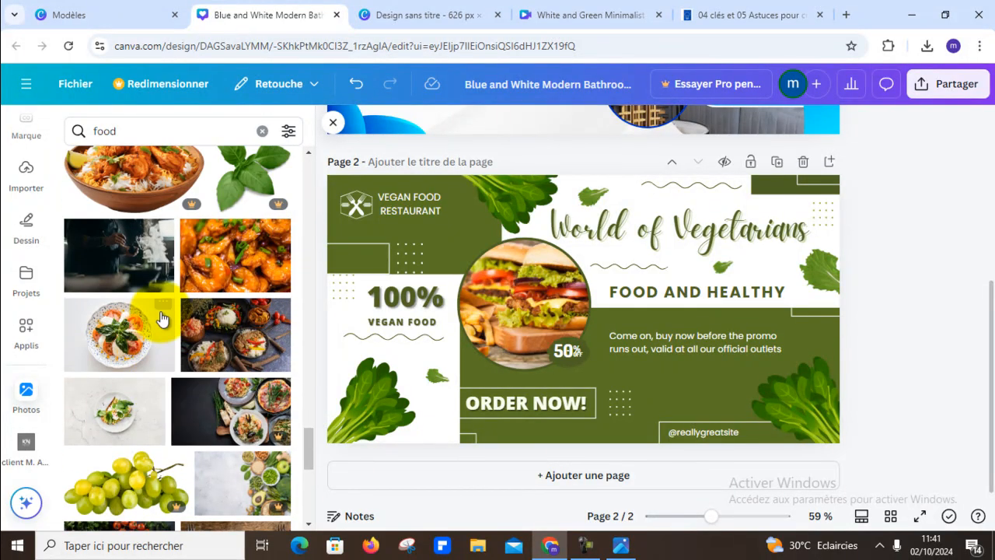
scroll(206, 327, down, 2)
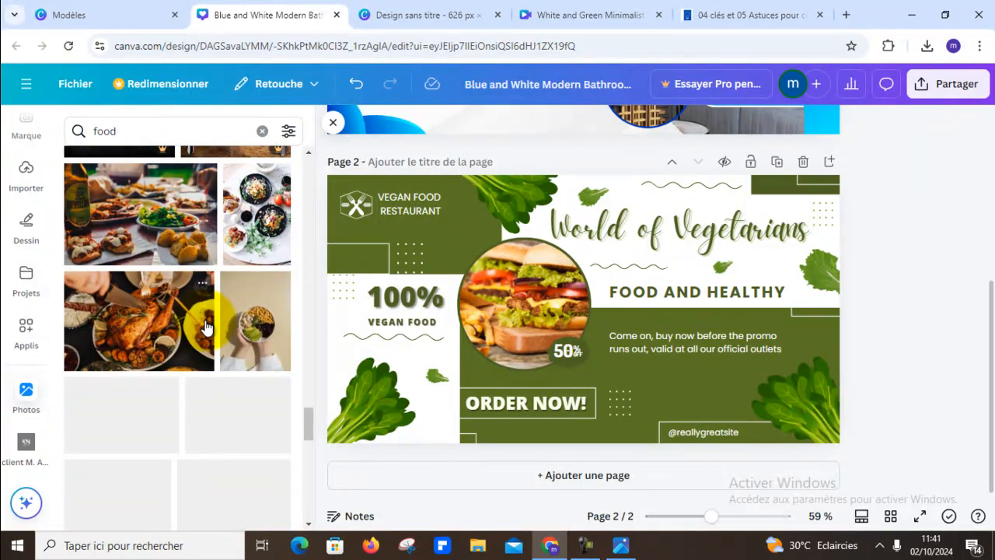
scroll(206, 327, down, 3)
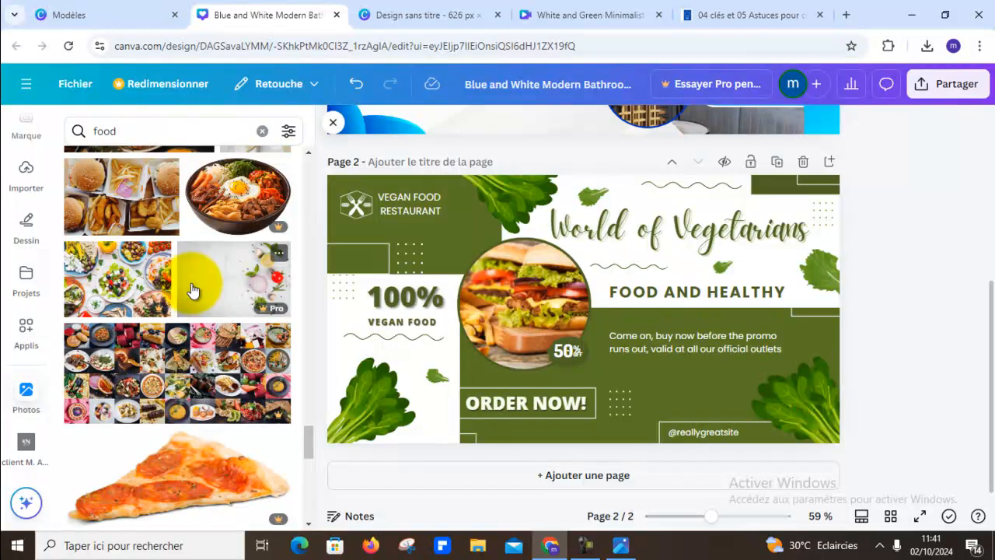
scroll(194, 307, up, 1)
drag(121, 272, 525, 311)
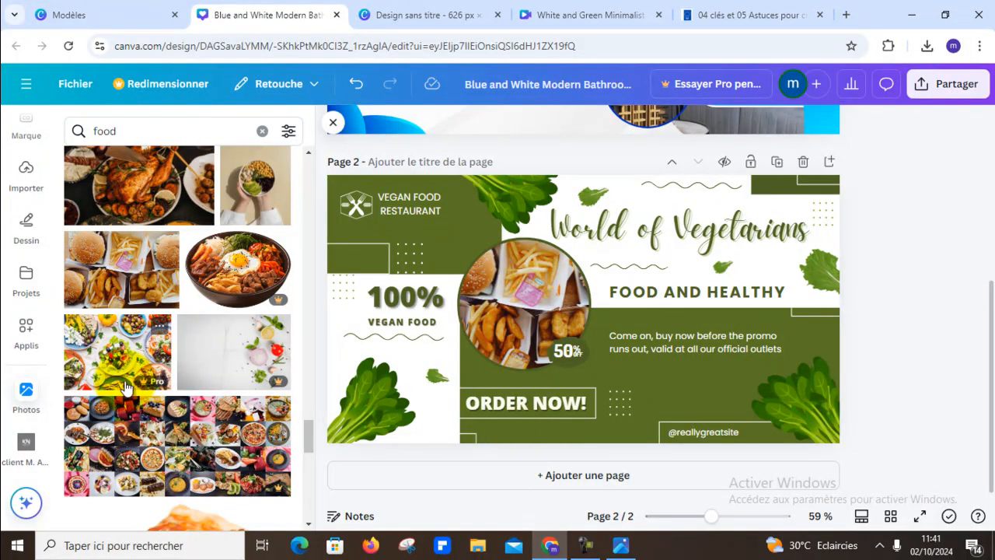
- Browse further food photos and place the stacked doughnuts on a cake stand in page 2's circular frame
scroll(128, 381, down, 5)
scroll(136, 375, down, 10)
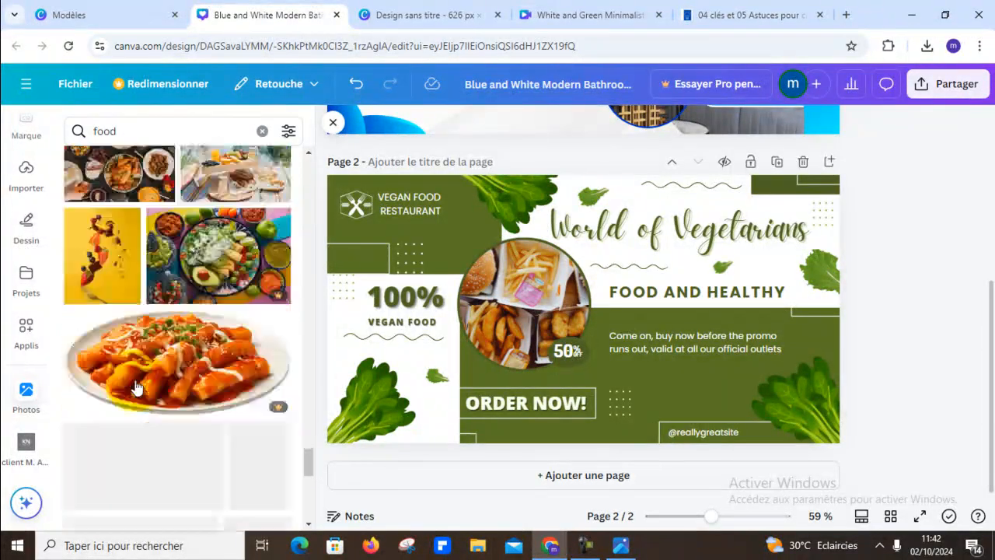
scroll(136, 387, down, 1)
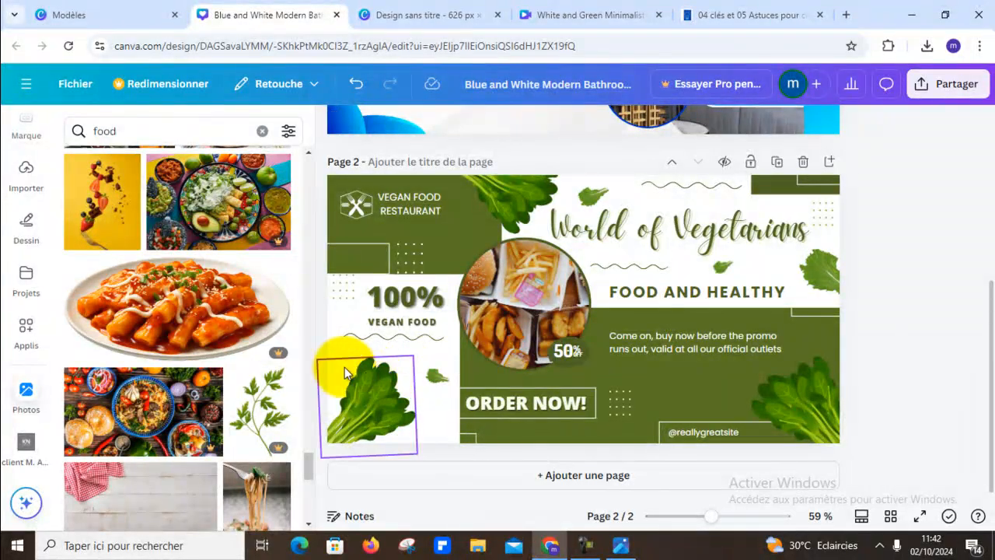
scroll(295, 355, up, 3)
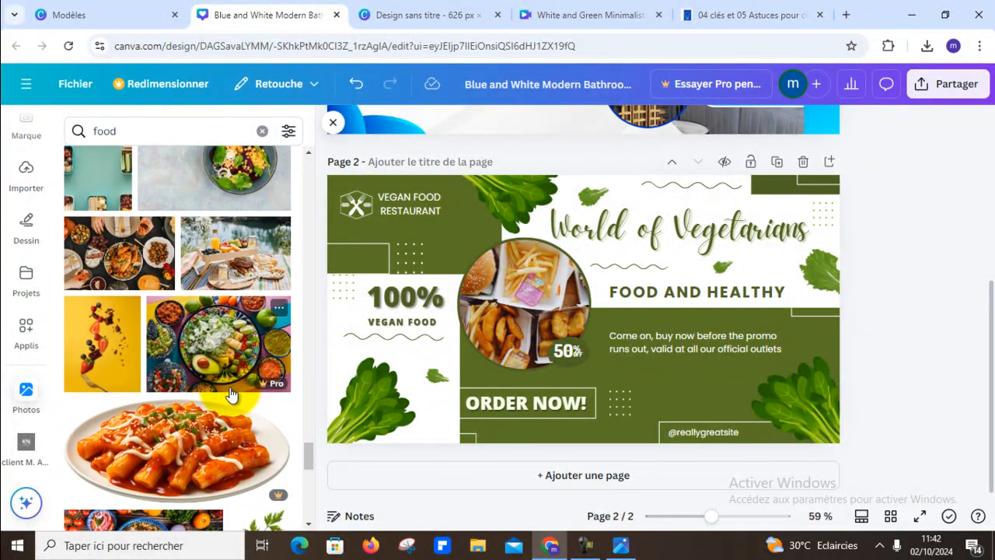
scroll(230, 395, down, 3)
scroll(231, 395, down, 3)
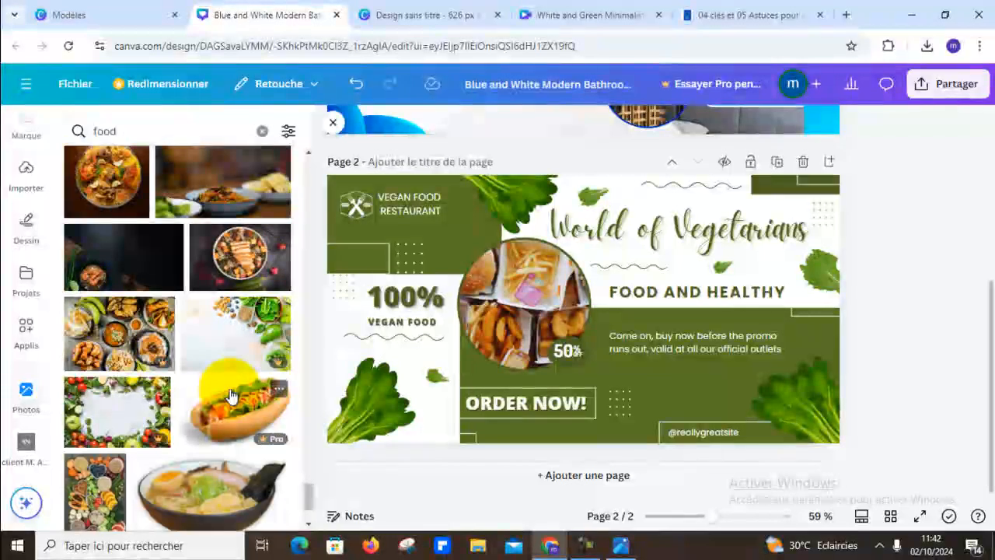
scroll(227, 400, down, 5)
scroll(224, 410, up, 4)
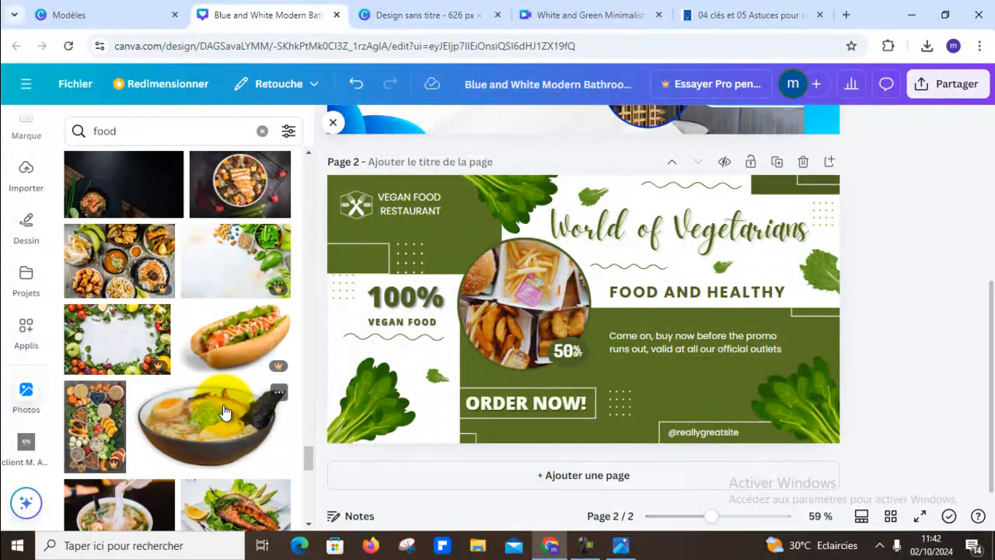
scroll(223, 411, down, 5)
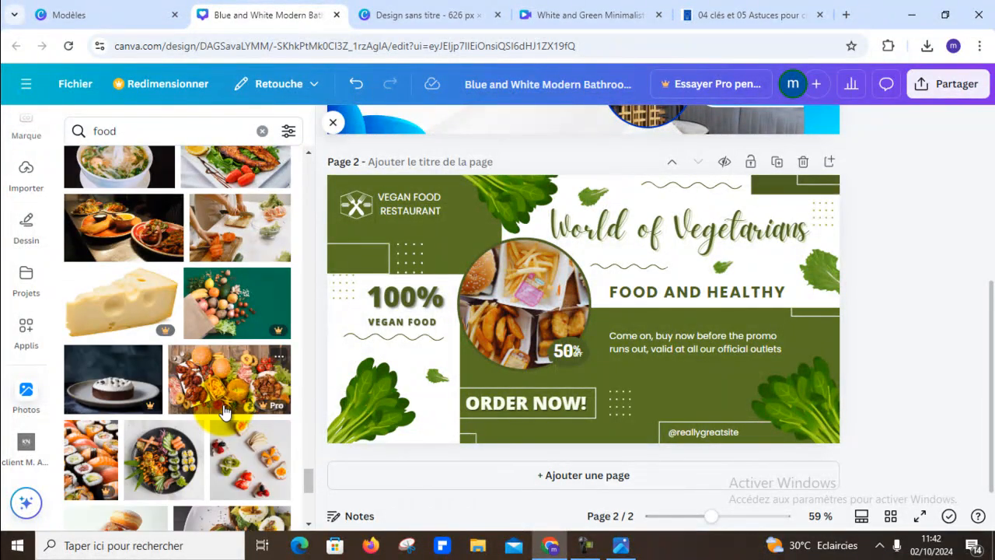
scroll(223, 412, down, 3)
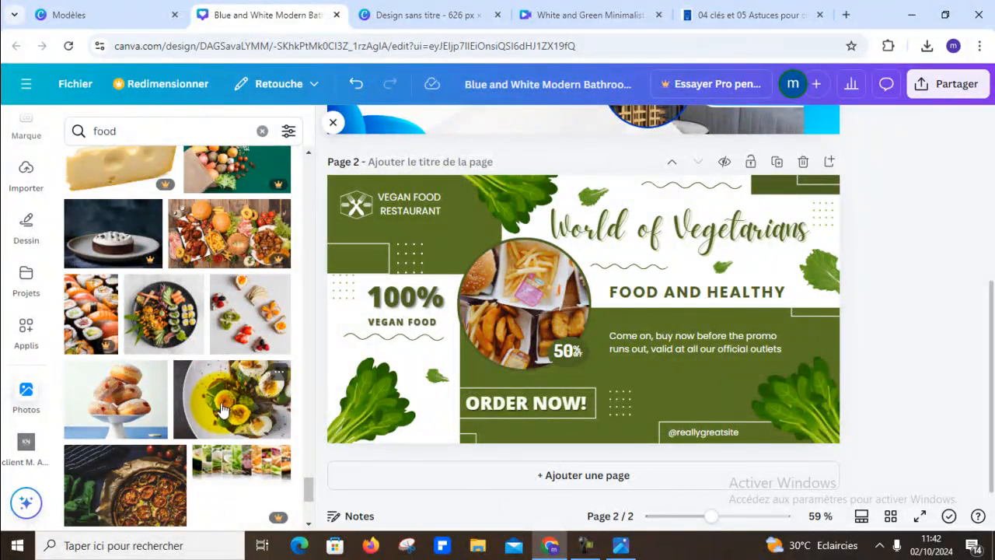
scroll(221, 411, down, 1)
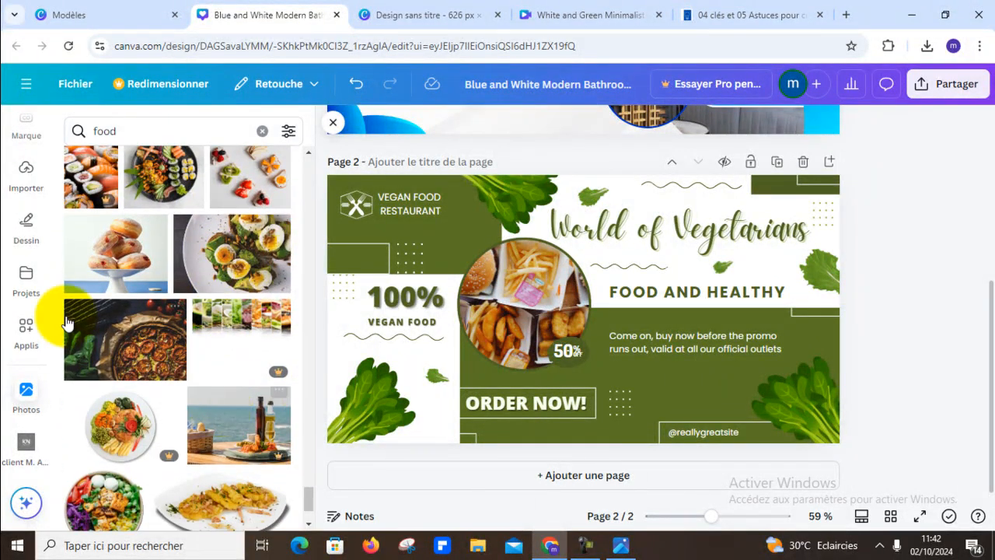
drag(111, 273, 485, 308)
- Undo the doughnut photo placement and put the photo of assorted dishes around a yellow rice platter in page 2's circular frame
scroll(217, 354, down, 10)
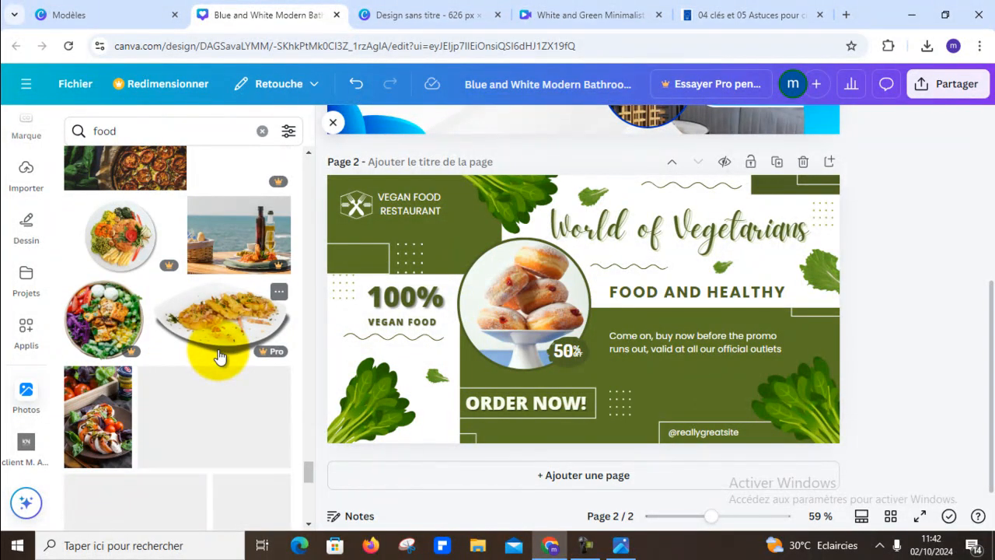
scroll(218, 358, down, 3)
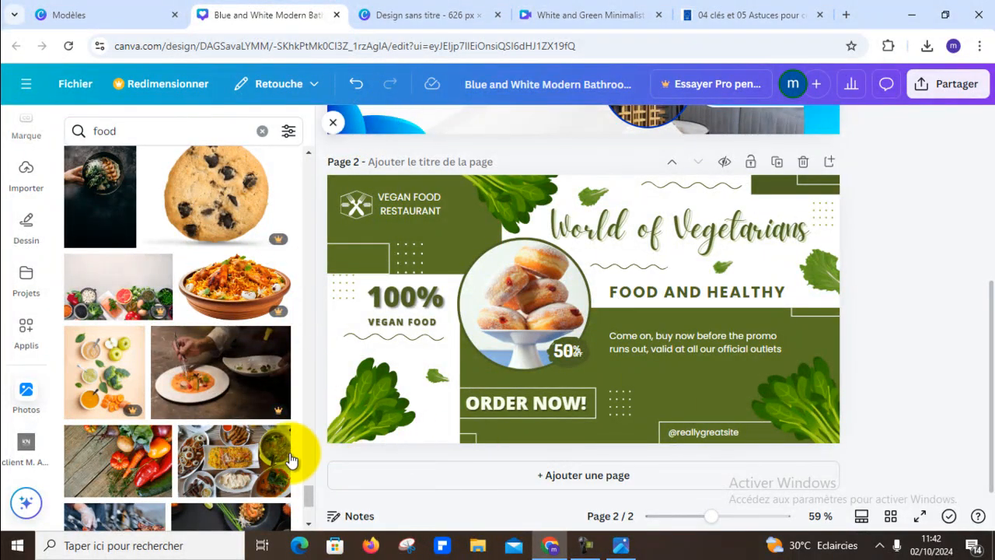
scroll(288, 462, down, 3)
click(356, 84)
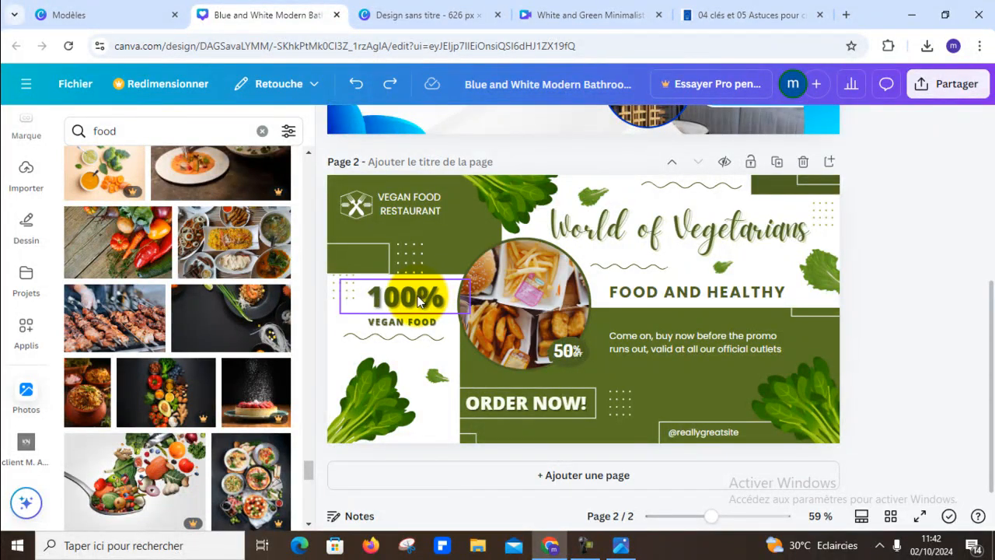
drag(264, 241, 528, 296)
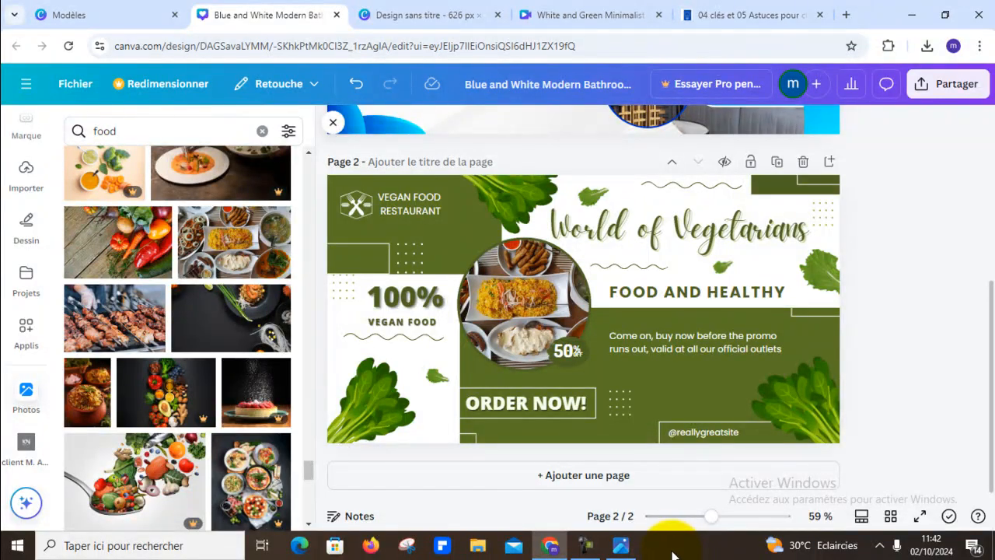
- Replace page 2's "World of Vegetarians" headline with "Spécial buffet"
click(628, 239)
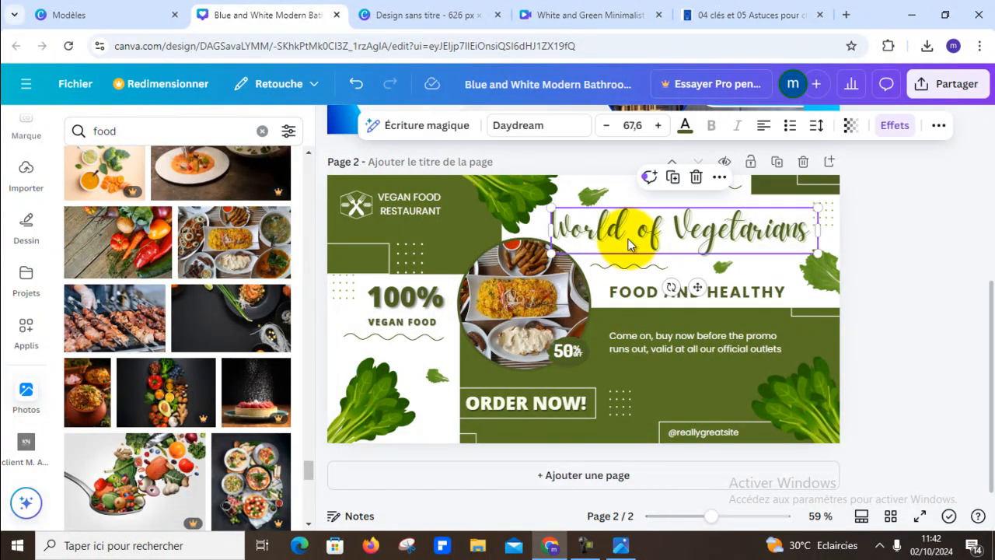
click(628, 239)
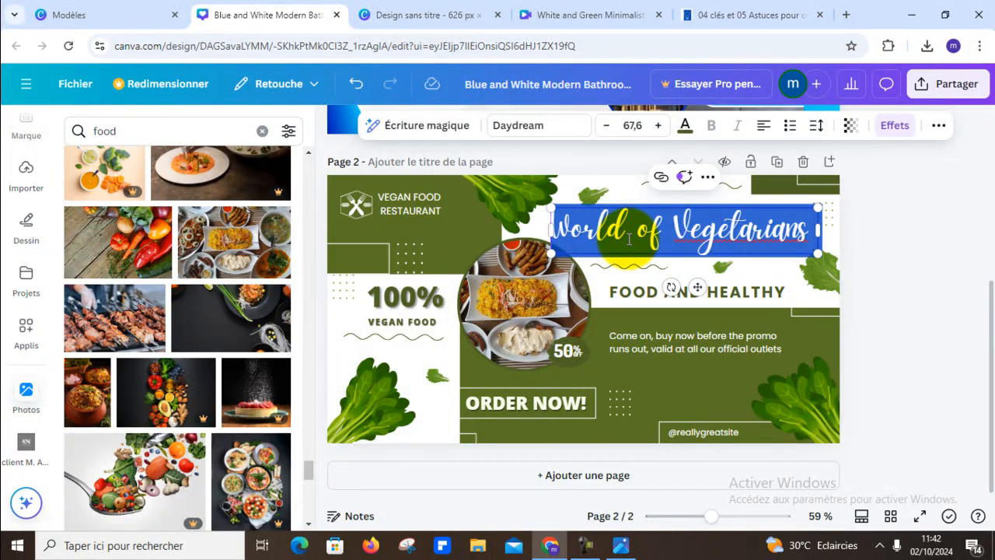
text(Spé)
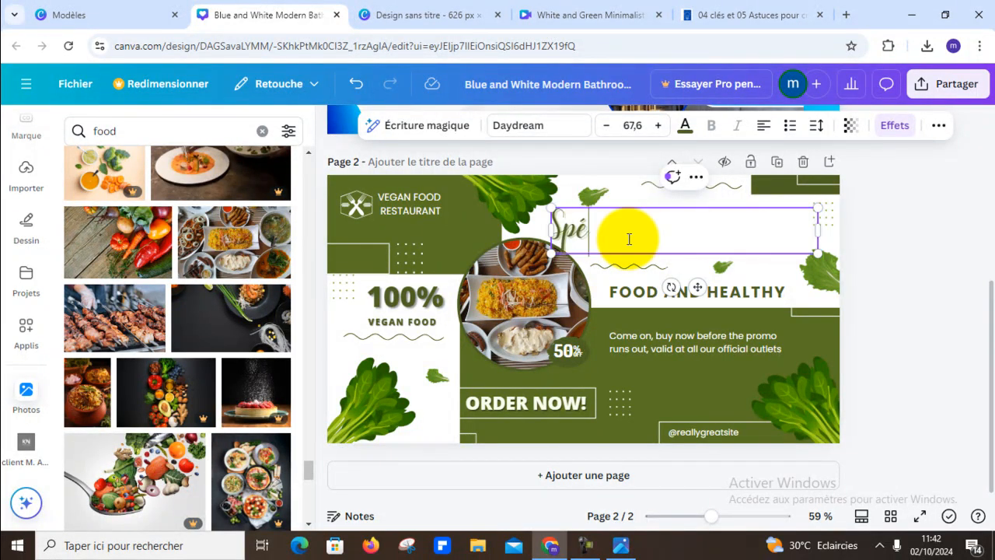
text(cial buff)
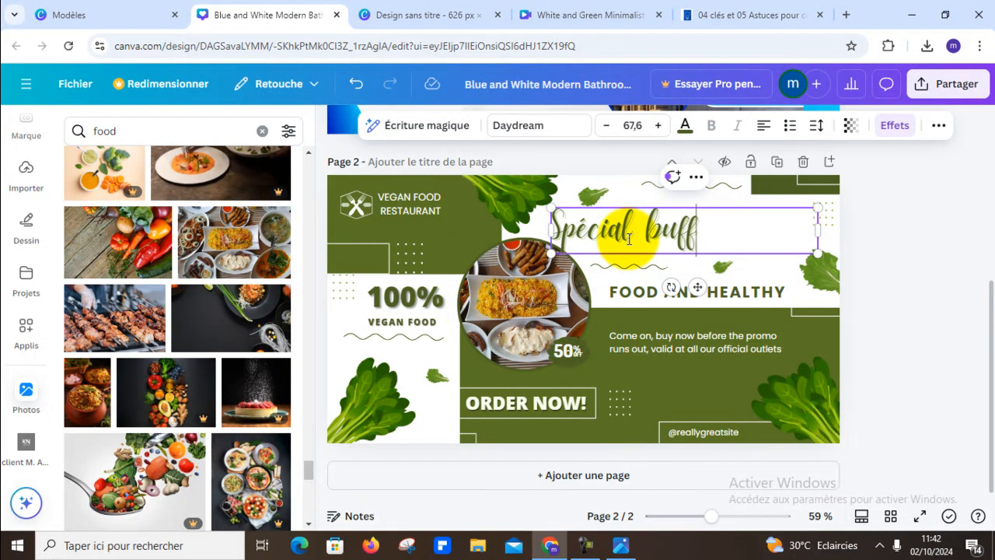
text(et)
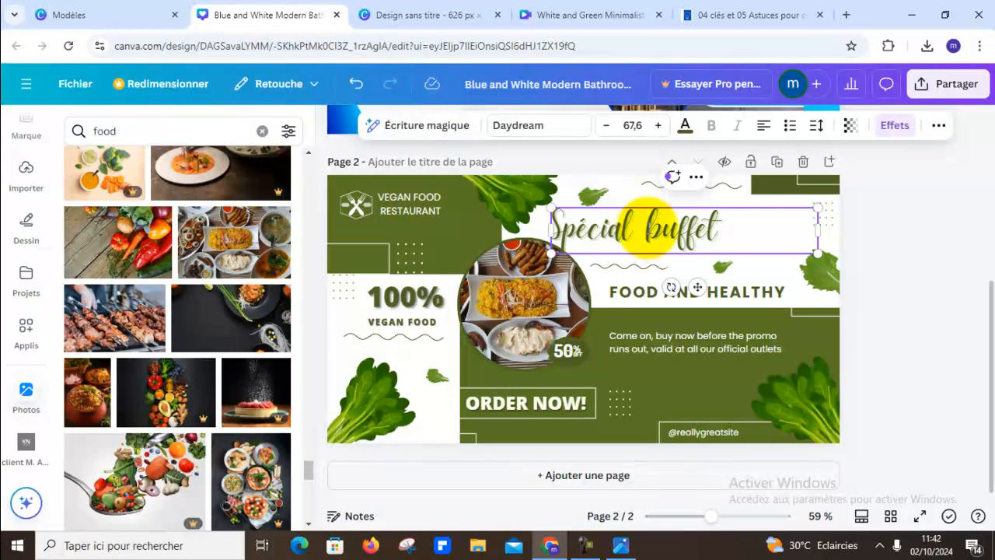
- Replace page 2's "FOOD AND HEALTHY" subtitle with "BLACK FRIDAY"
click(751, 297)
click(753, 295)
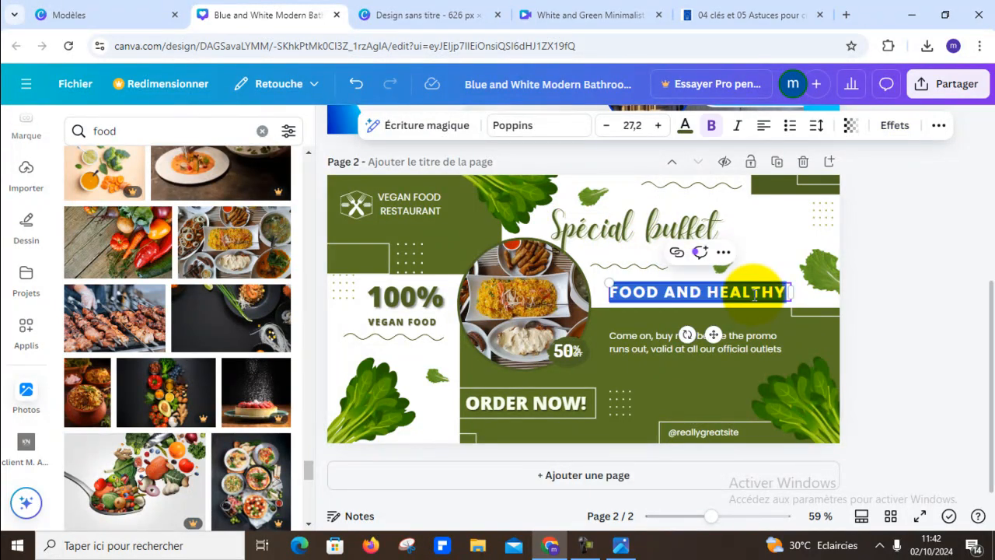
text(BLACK FRIDAY)
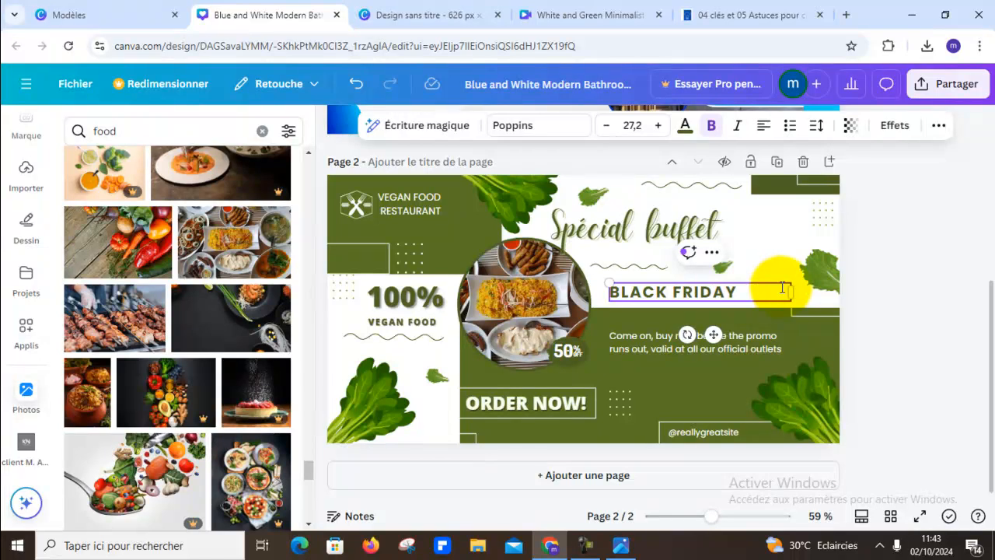
click(707, 380)
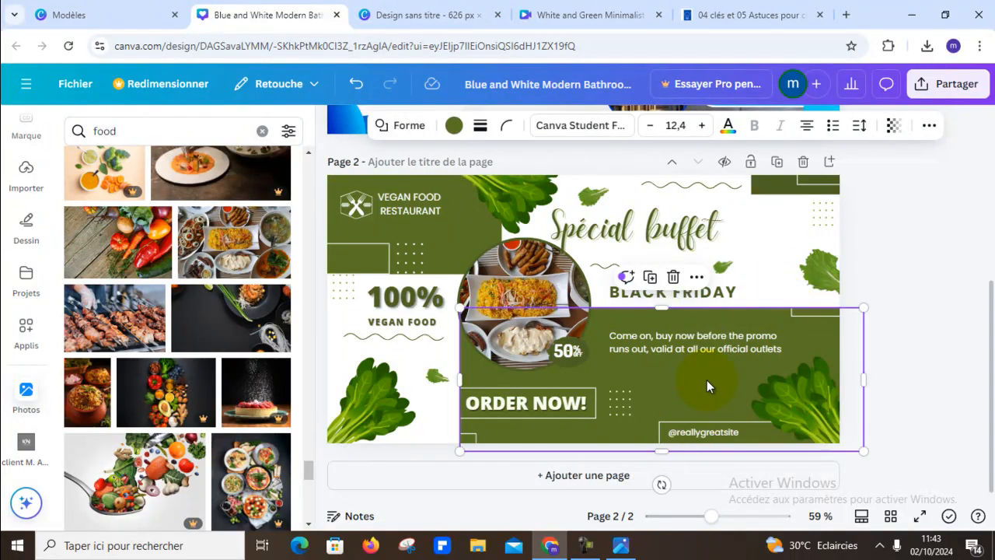
- Change the "VEGAN FOOD" caption under 100% to "BIO" and the restaurant name beside the logo to "MANGER BIEN"
double_click(406, 323)
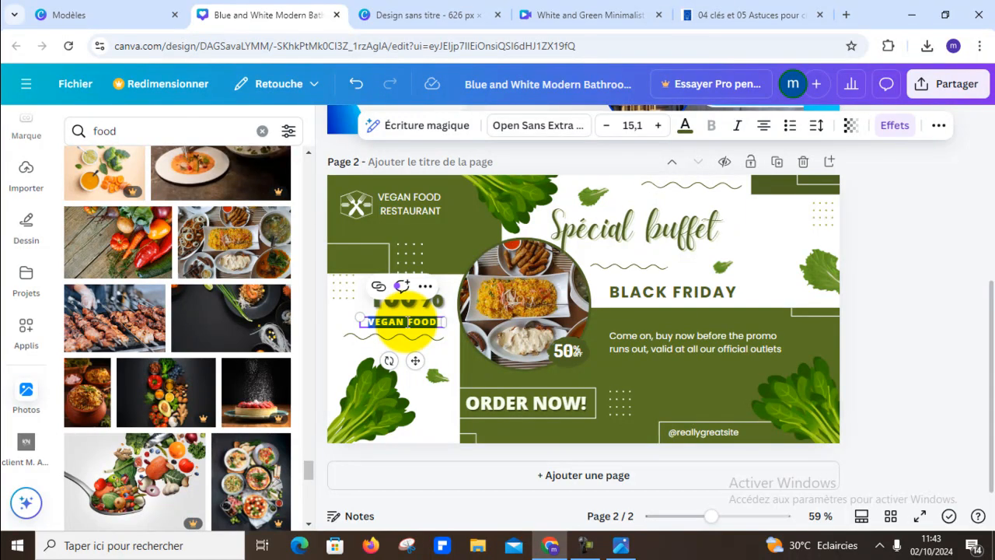
text(BIO)
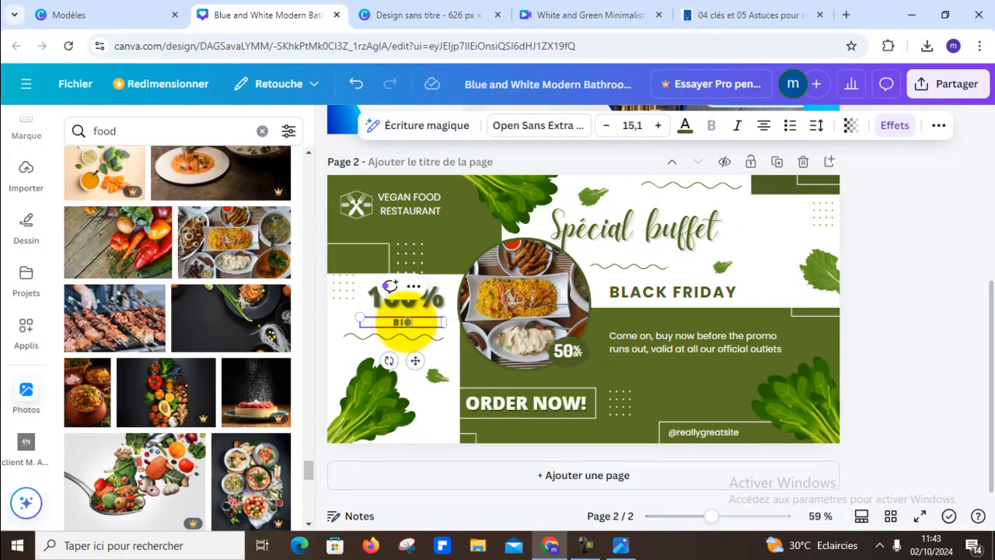
click(435, 199)
click(435, 200)
text(MANGER BIEN)
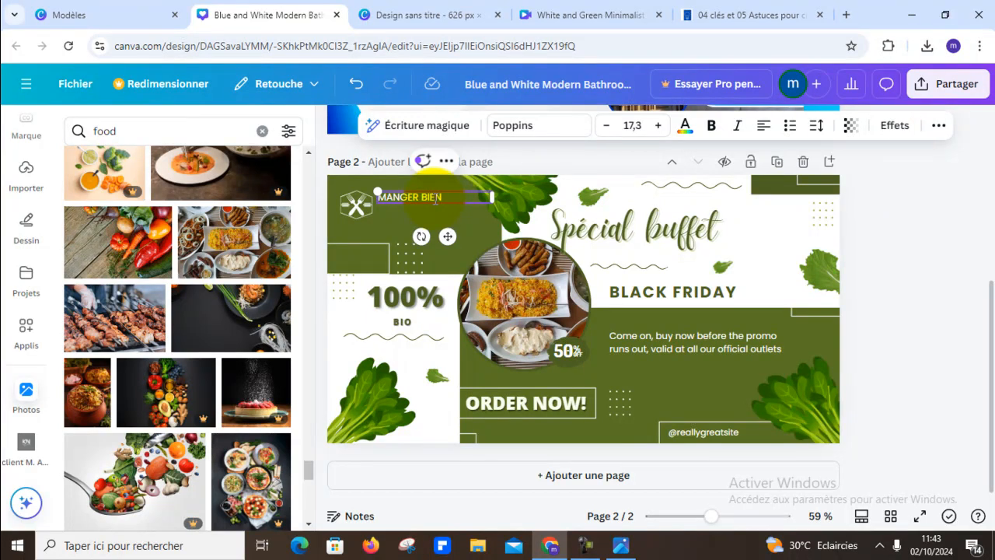
- Replace the promo paragraph in page 2's green block with "05 PERSONNES"
click(686, 334)
click(686, 333)
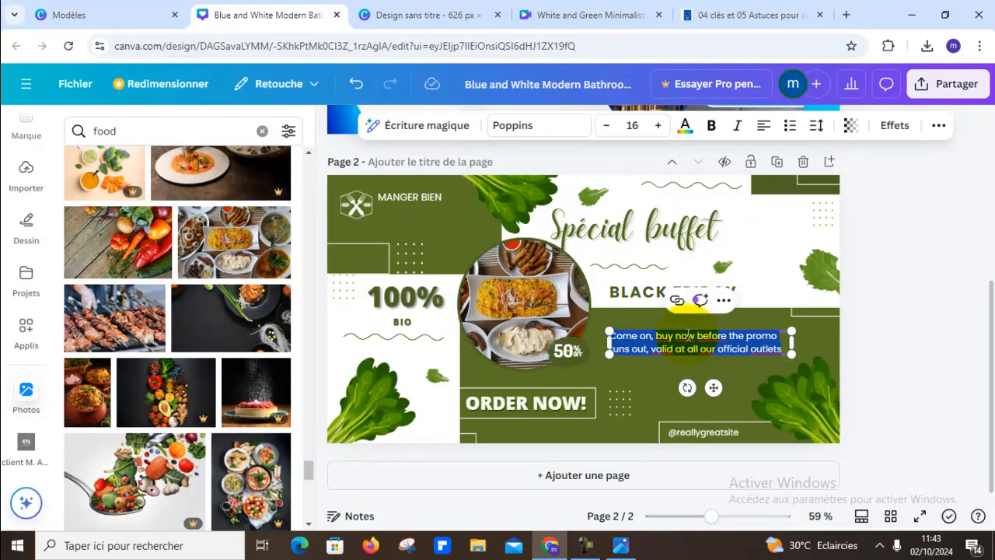
key(BackSpace)
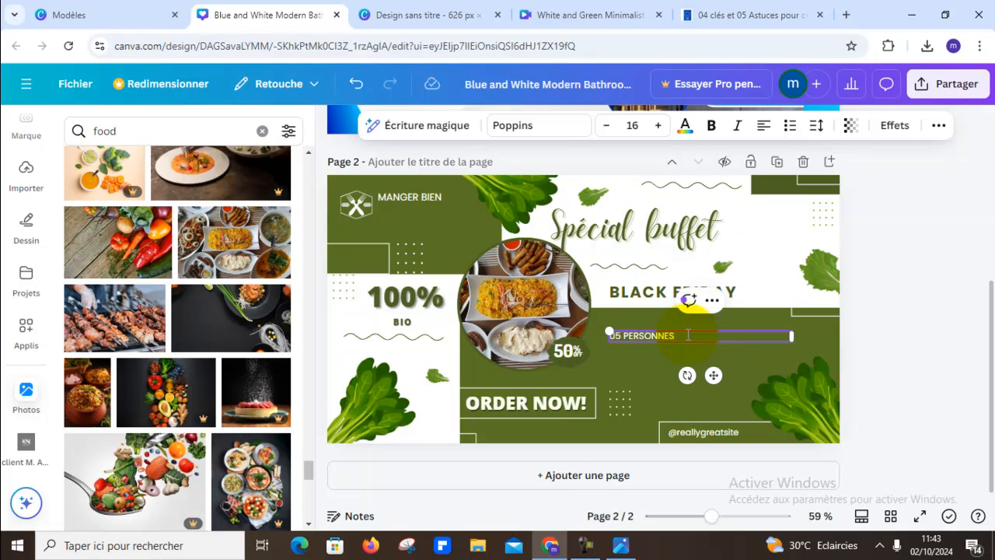
click(661, 372)
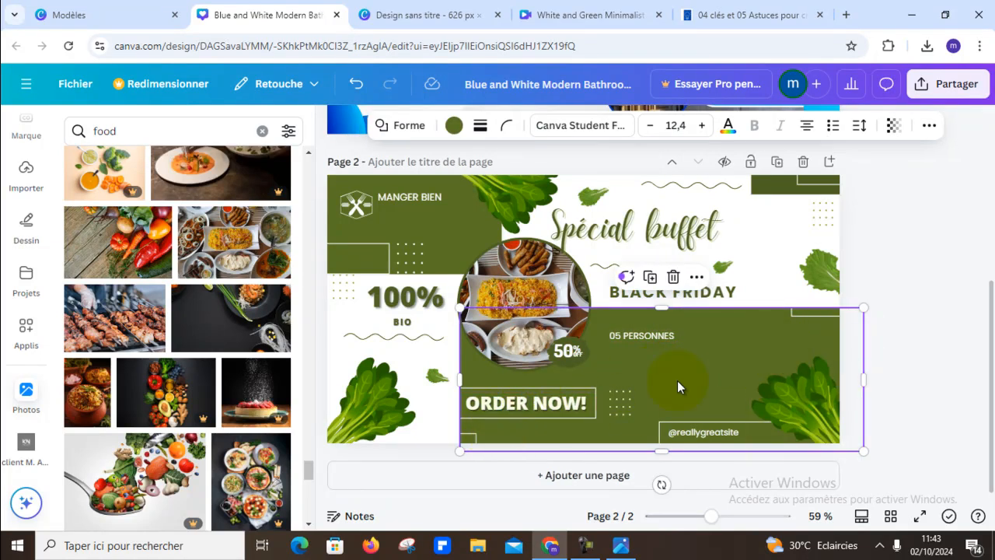
click(566, 353)
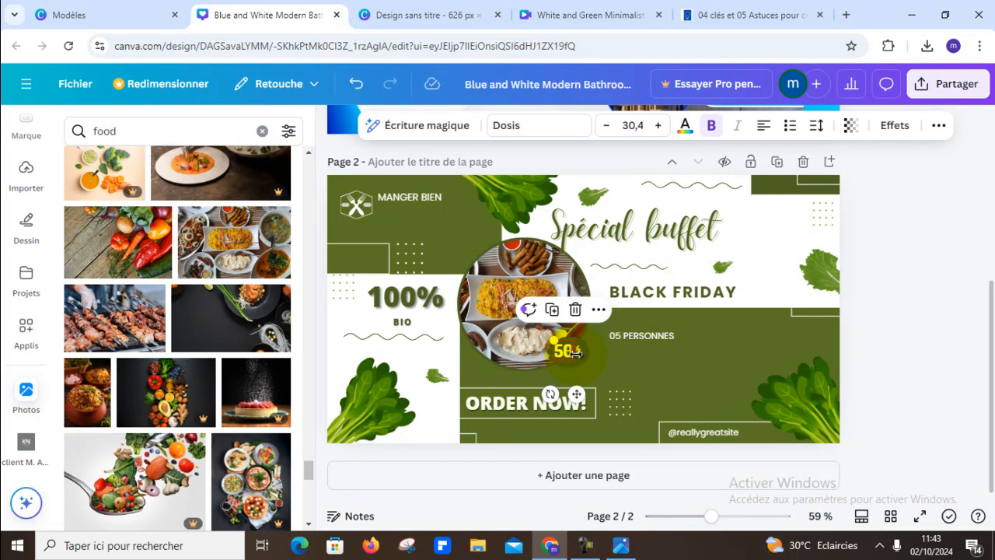
click(636, 367)
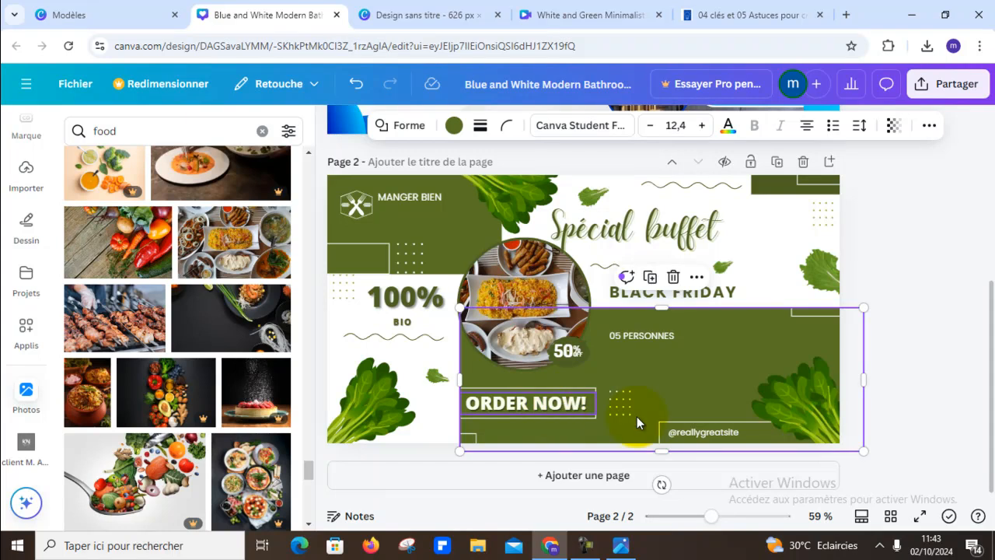
- Replace the "ORDER NOW!" call to action on page 2 with "CONTACTEZ-NOUS"
click(549, 409)
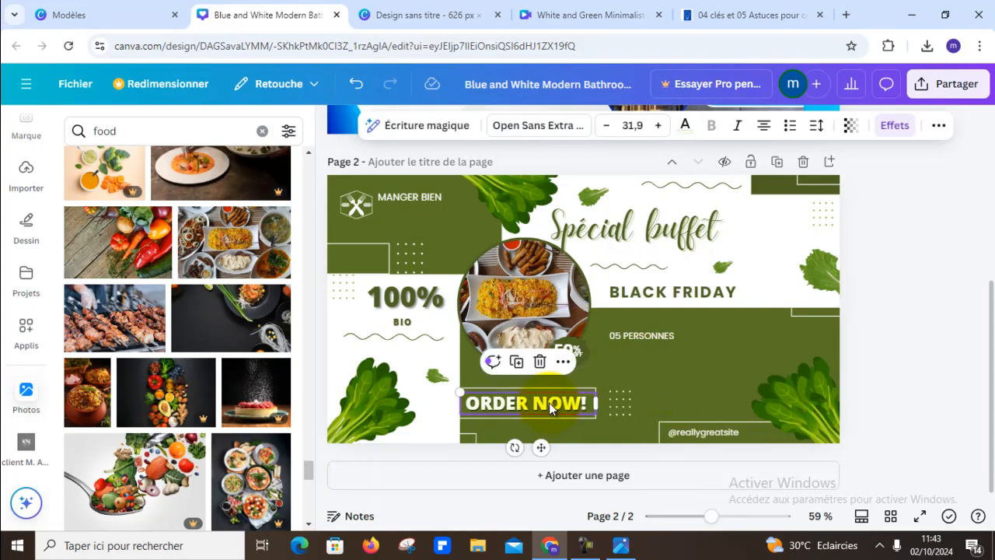
click(550, 404)
text(C)
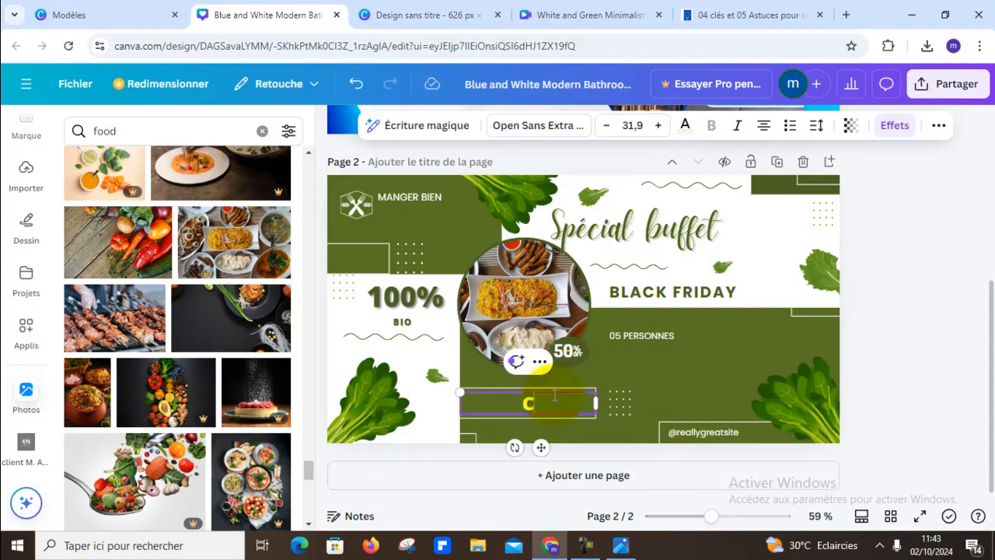
text(ONTACTEZ)
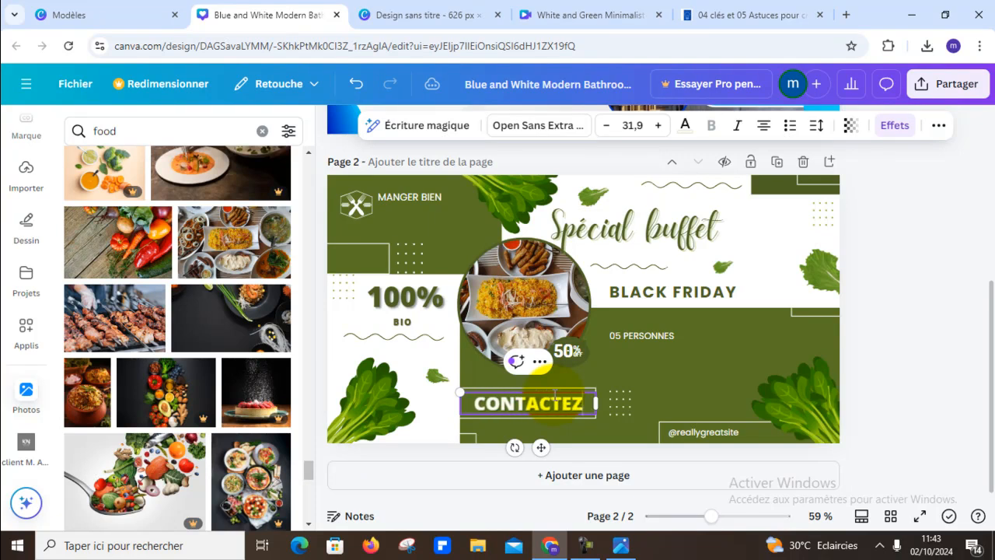
text(- NOUS)
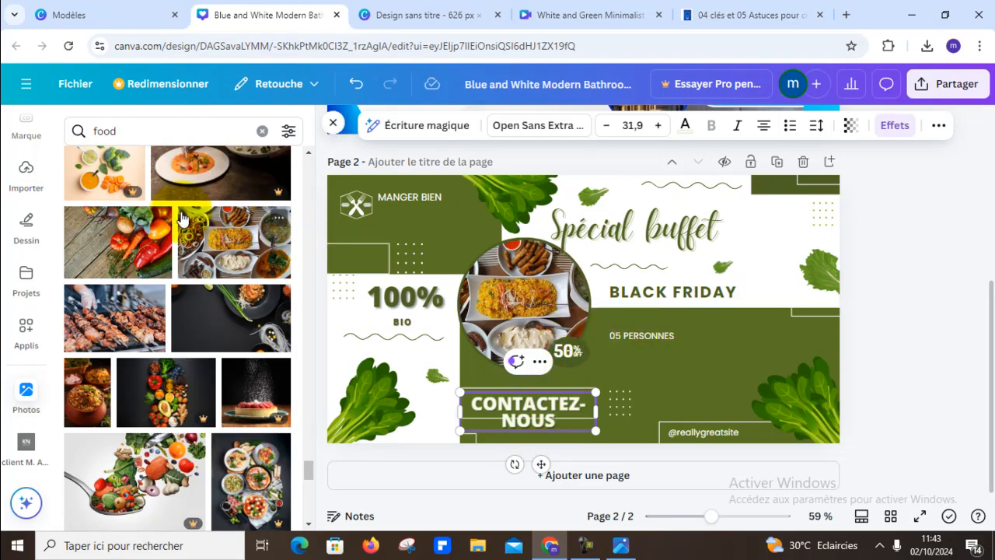
- Add a title text reading "75.000f" in the green block below "05 PERSONNES"
scroll(34, 272, up, 3)
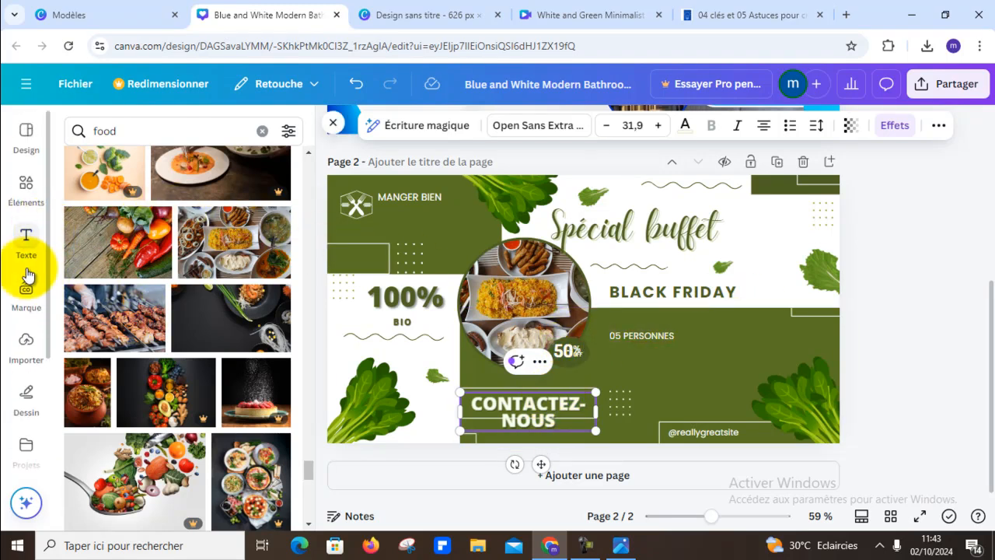
click(28, 247)
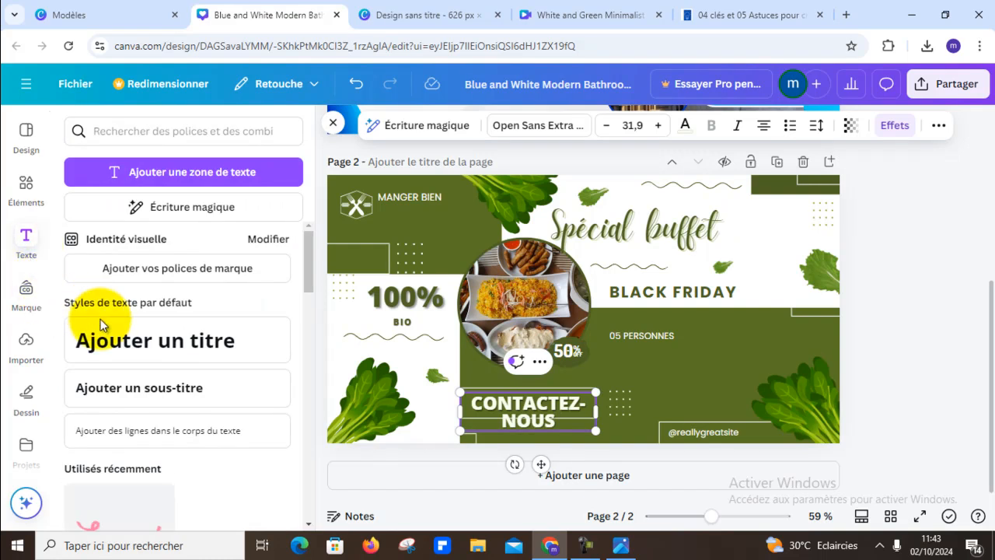
click(121, 340)
drag(605, 315, 737, 366)
double_click(736, 366)
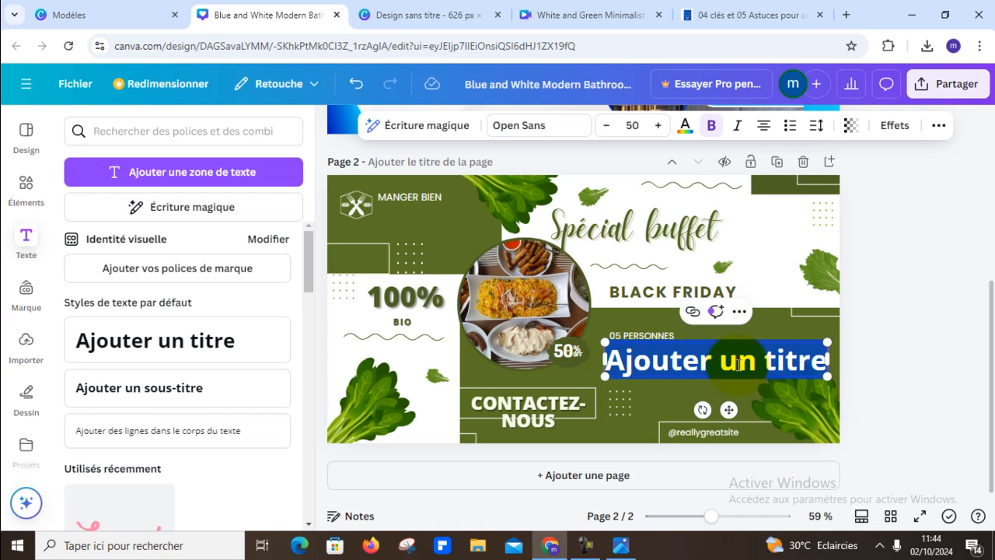
text(75.000)
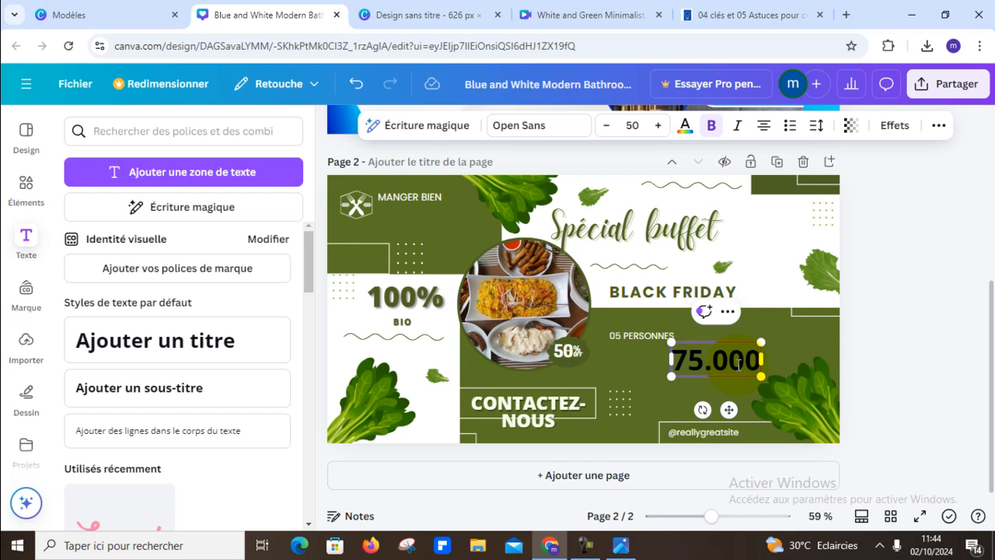
text(f)
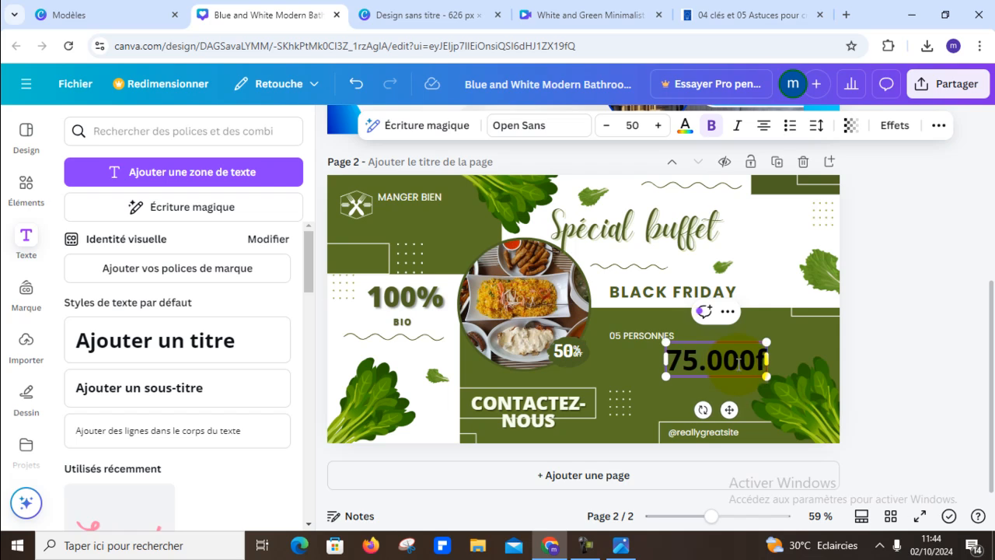
click(931, 354)
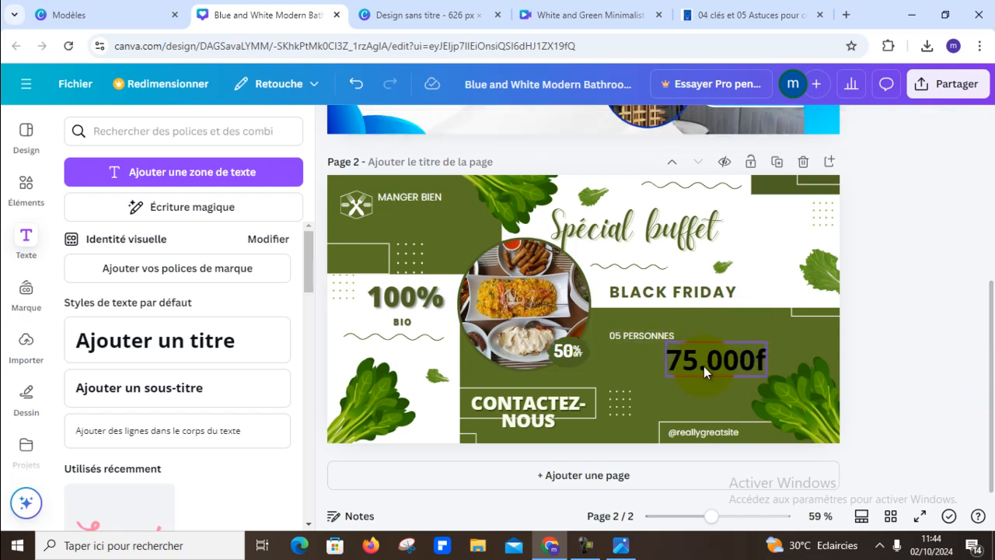
- Set the "75.000f" price text's colour to white from the document colours
click(703, 366)
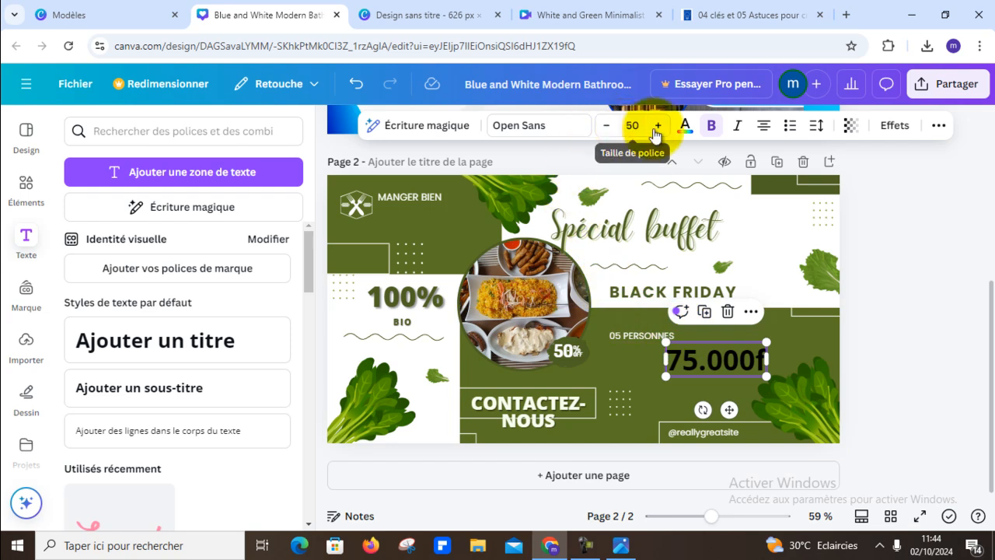
click(685, 125)
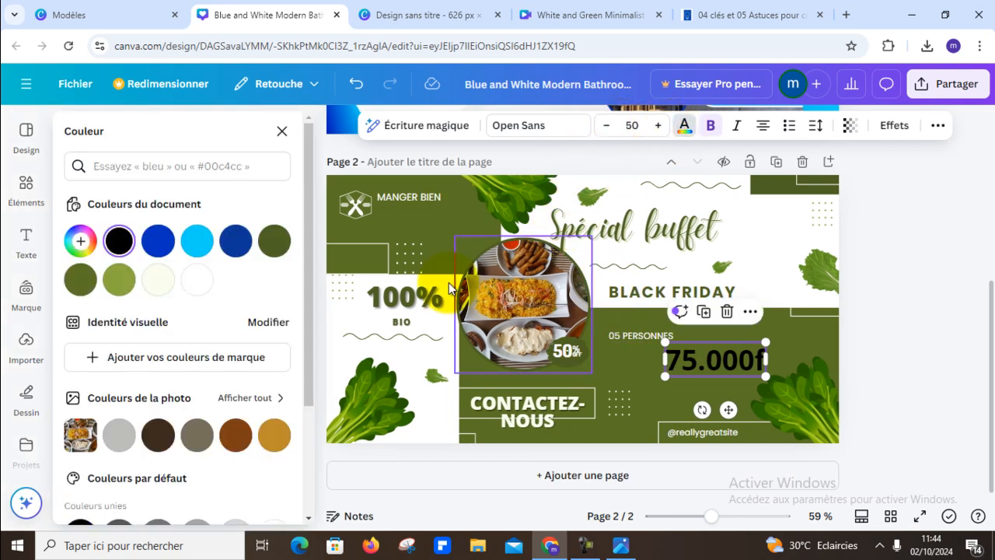
click(197, 281)
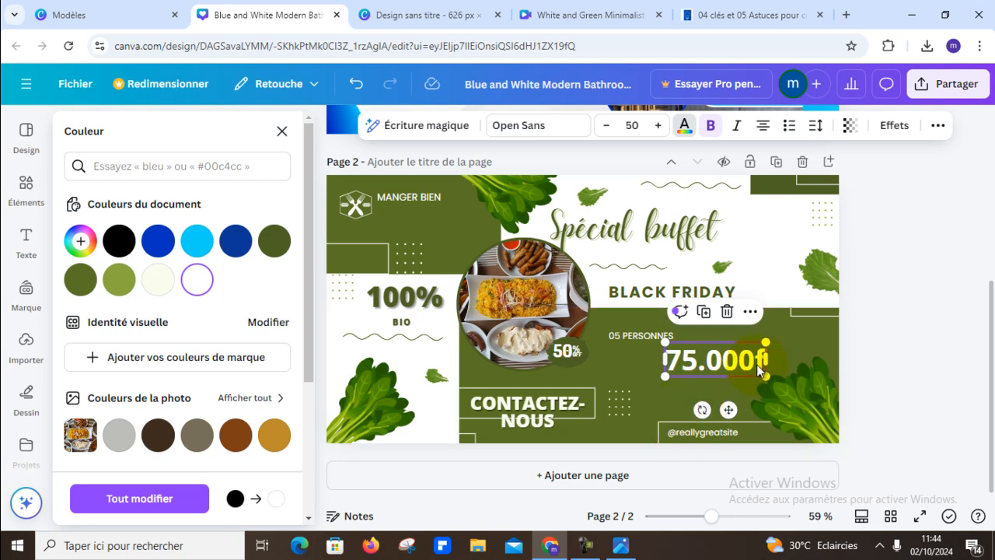
- Shrink the "75.000f" price to font size 30,5 and align it directly under "05 PERSONNES"
drag(763, 373, 665, 373)
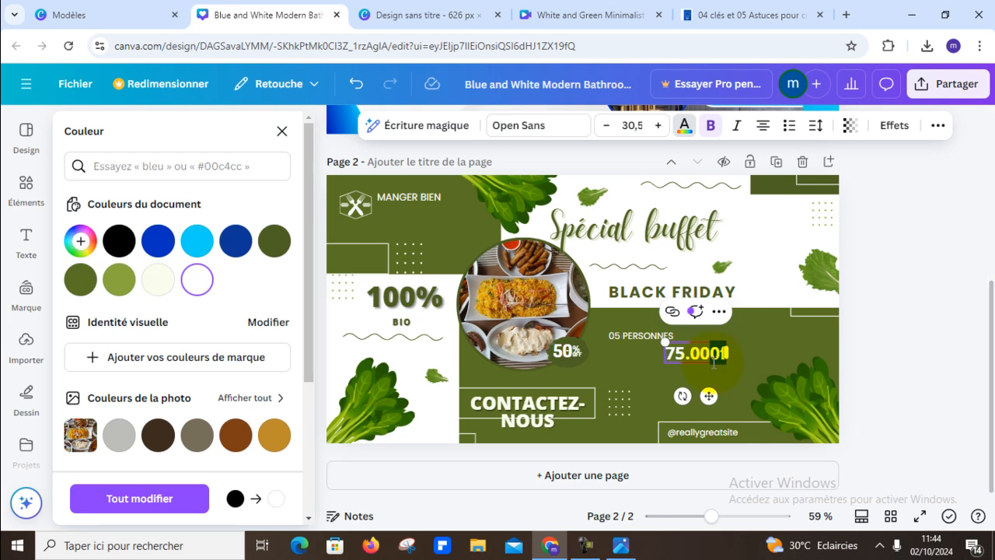
click(927, 293)
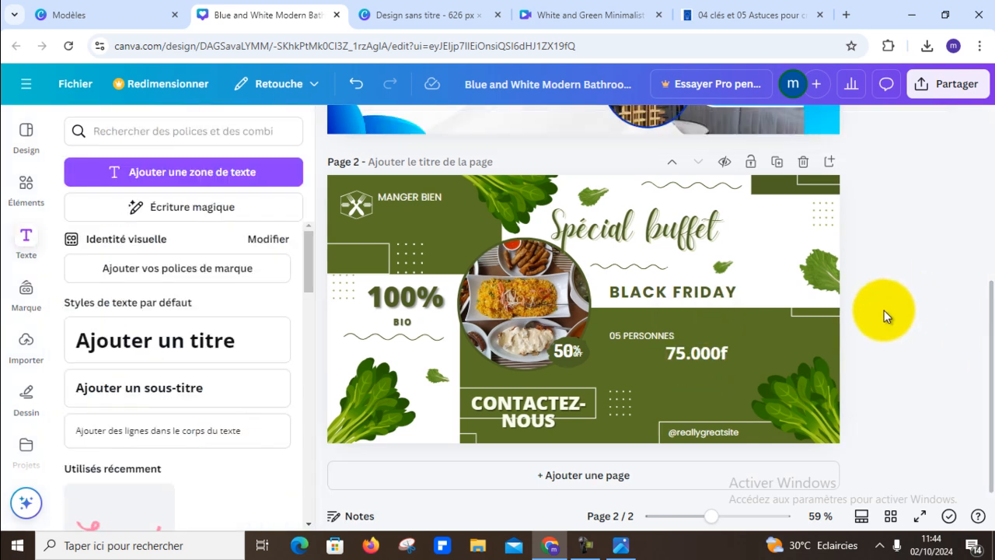
drag(715, 363, 657, 351)
click(911, 260)
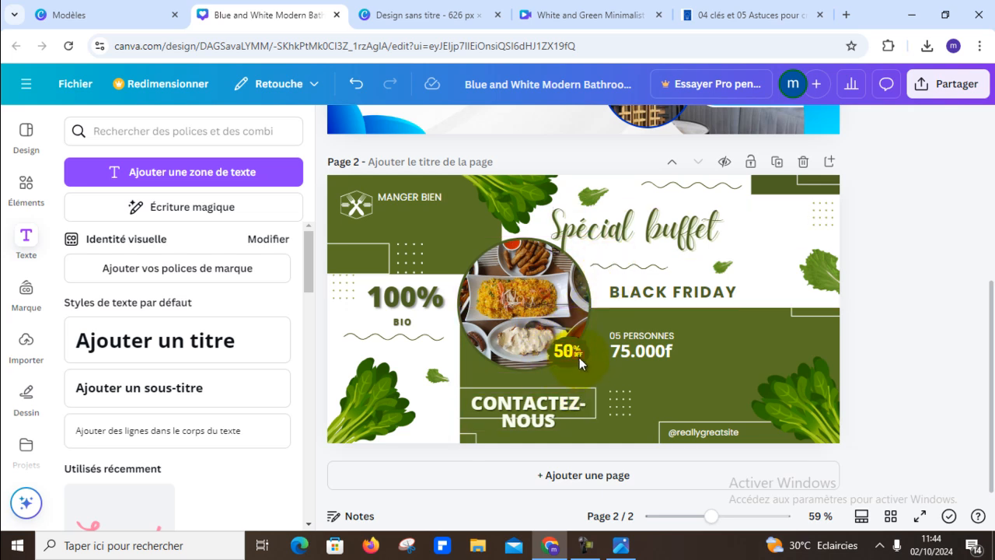
- Resize the "CONTACTEZ-NOUS" text so it fits on one line inside its outlined frame
click(536, 420)
drag(604, 433, 596, 410)
click(893, 317)
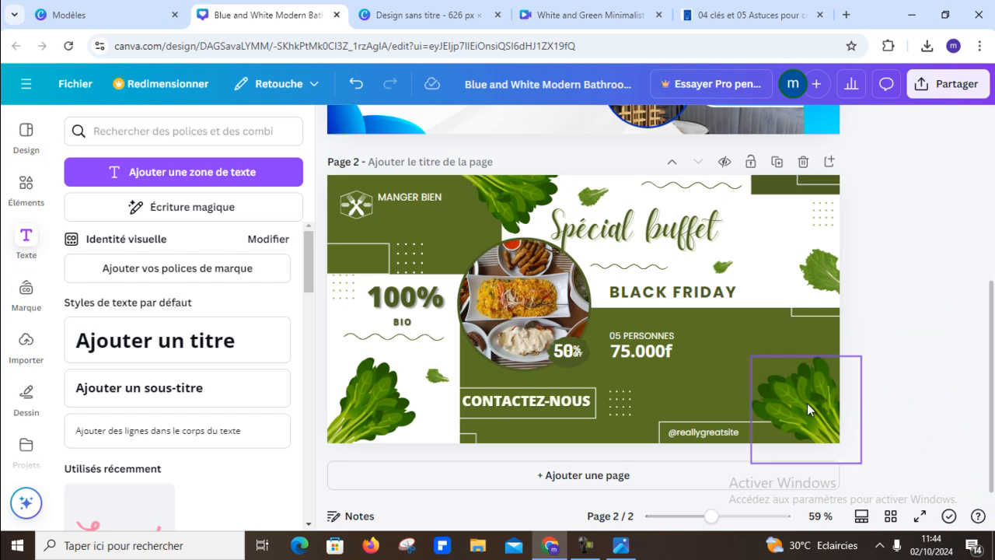
click(762, 333)
click(748, 374)
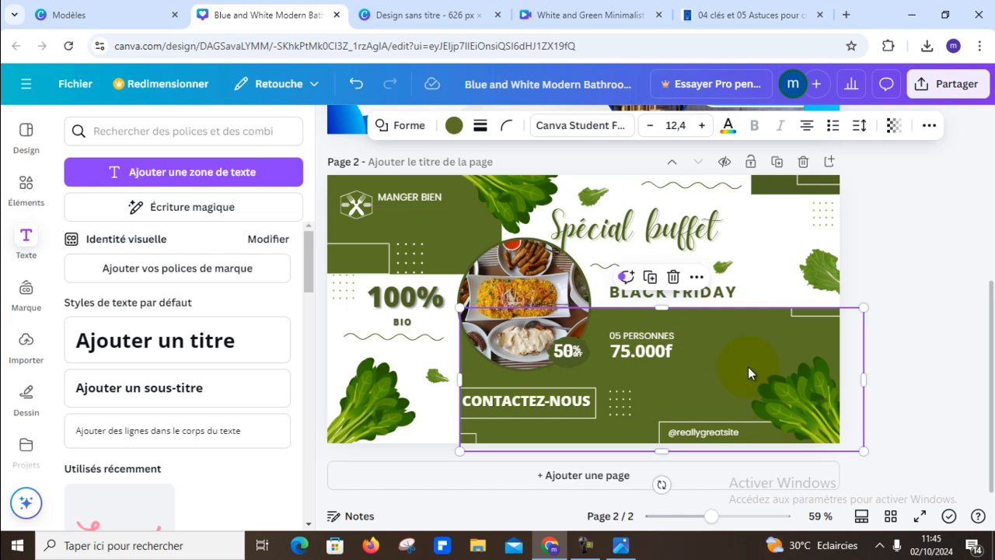
click(453, 128)
scroll(143, 277, down, 1)
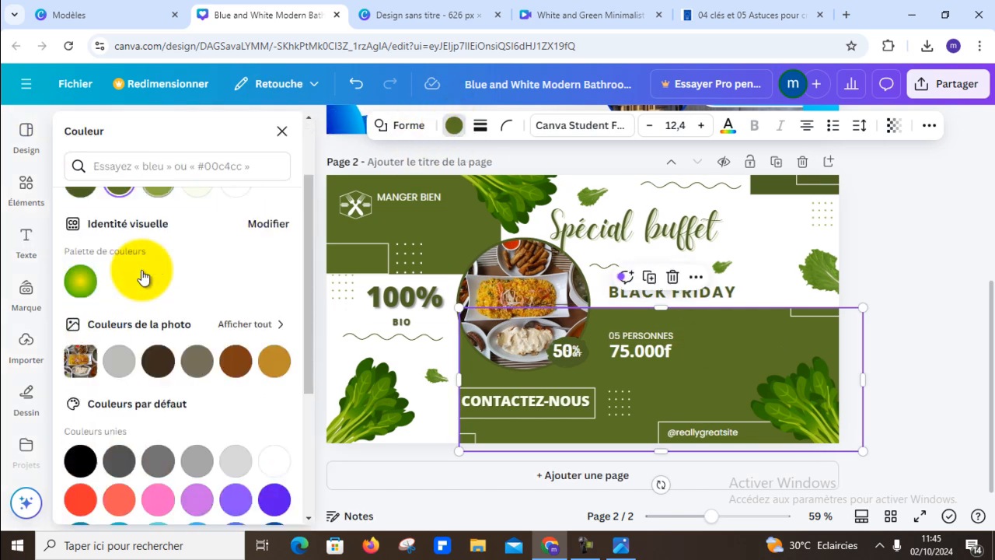
scroll(142, 278, down, 3)
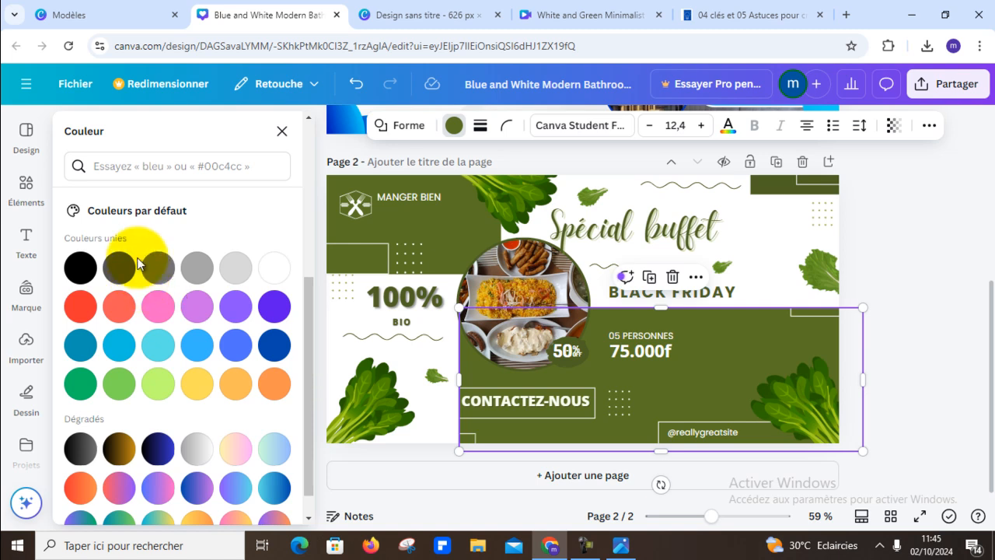
key(Escape)
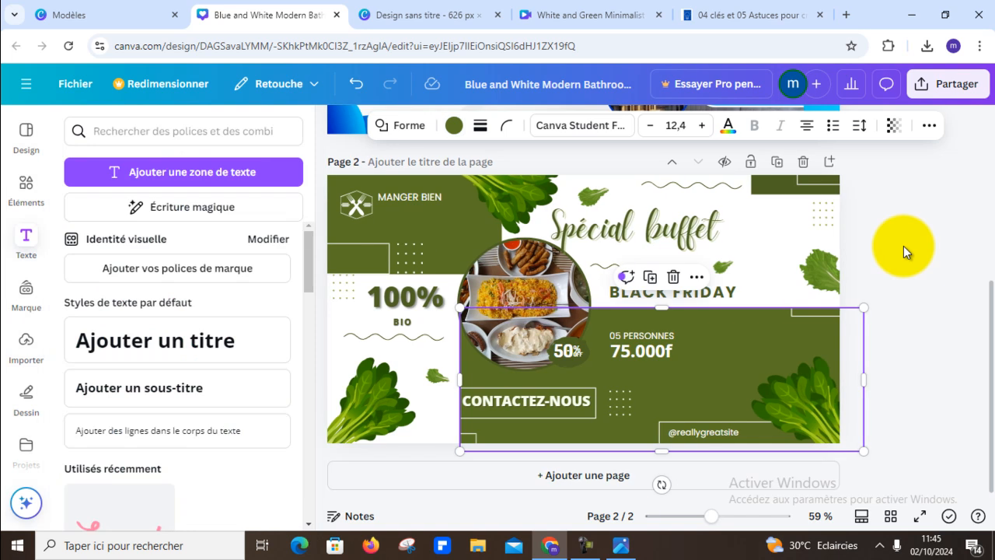
click(929, 298)
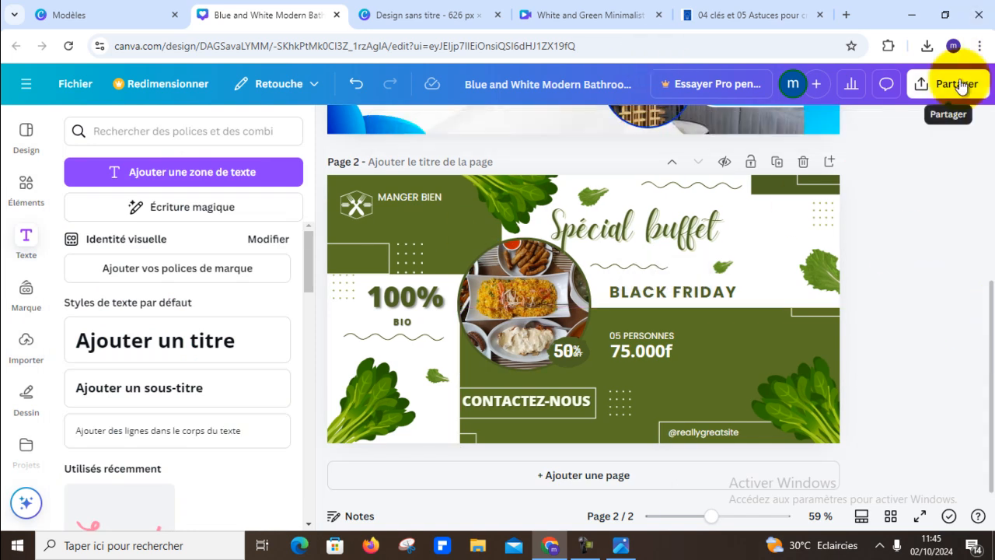
- Add a blank third page after the buffet ad and return to the "restaurant" template results
click(682, 474)
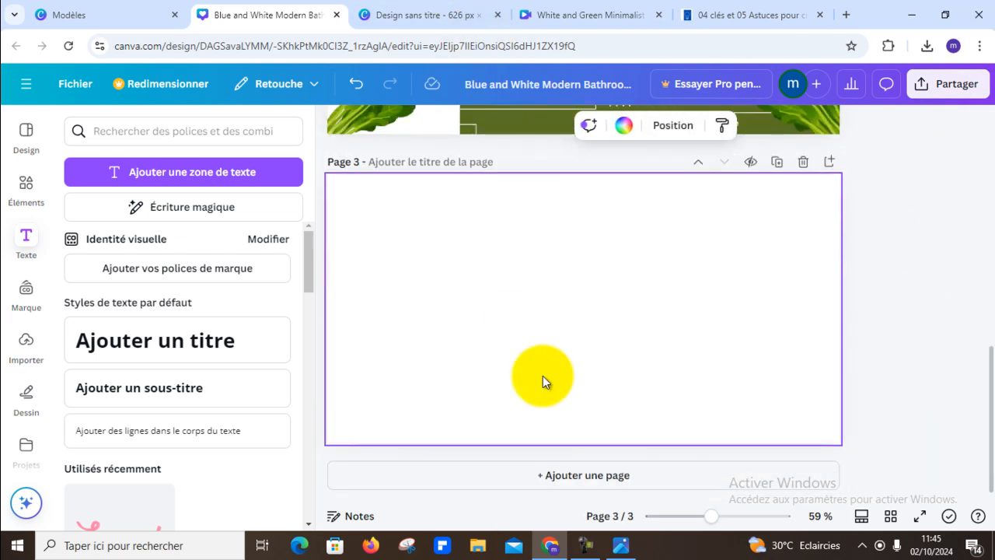
click(27, 131)
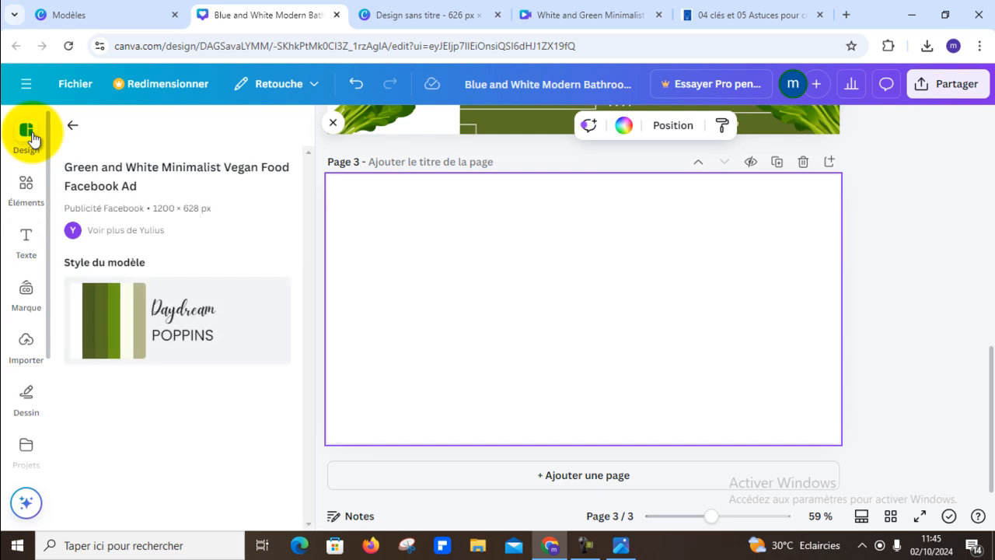
click(74, 125)
- Look through the "restaurant" templates for a design suitable for page 3
scroll(302, 270, down, 3)
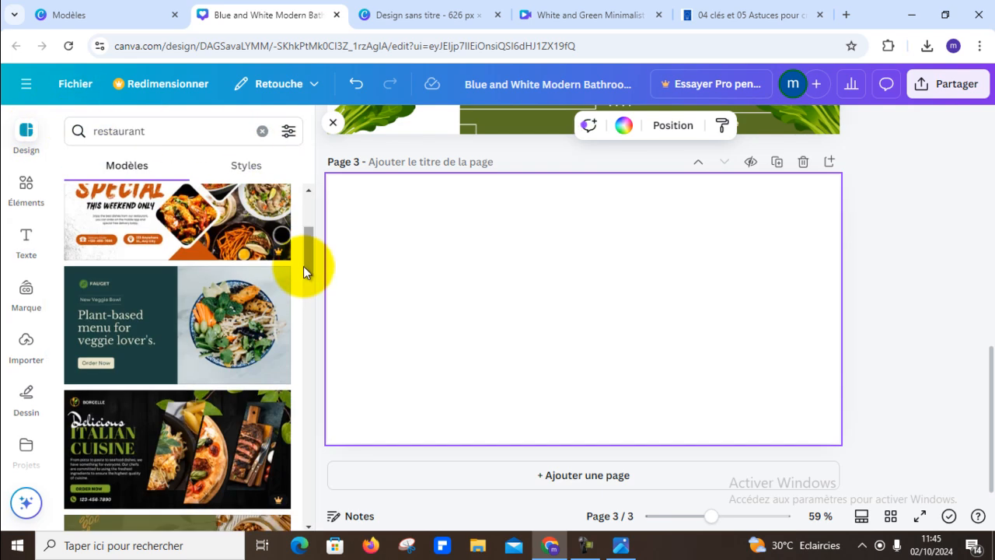
scroll(303, 267, down, 3)
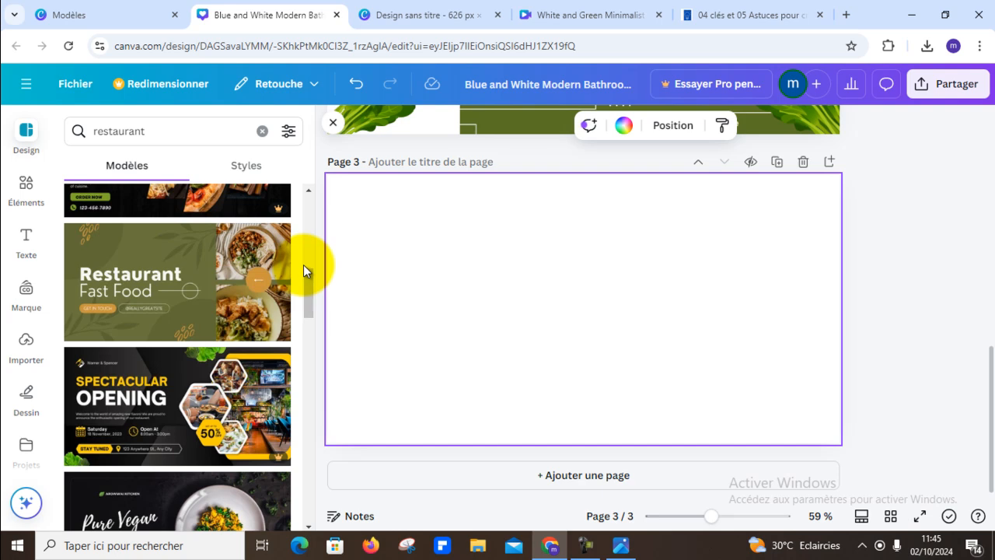
scroll(303, 264, down, 1)
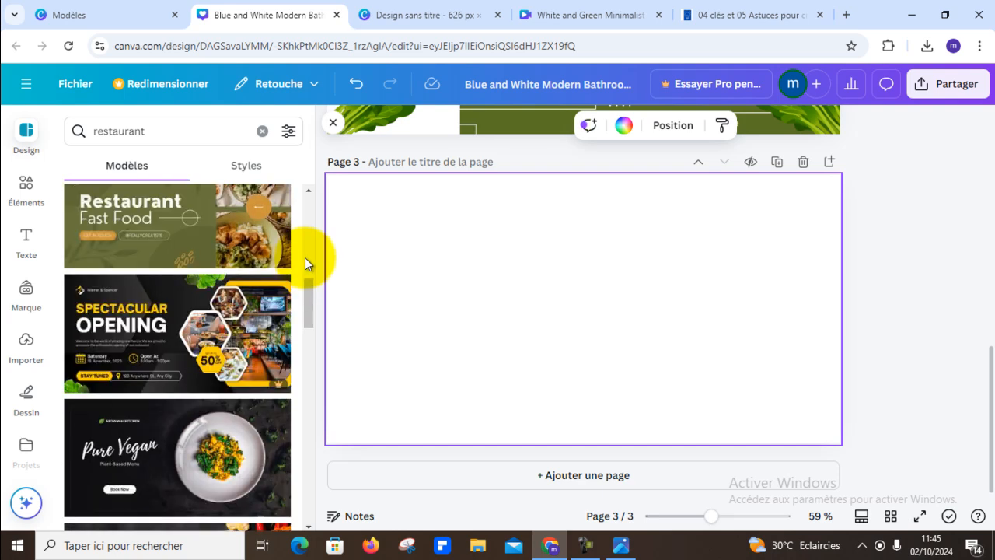
scroll(305, 257, down, 3)
scroll(304, 253, down, 5)
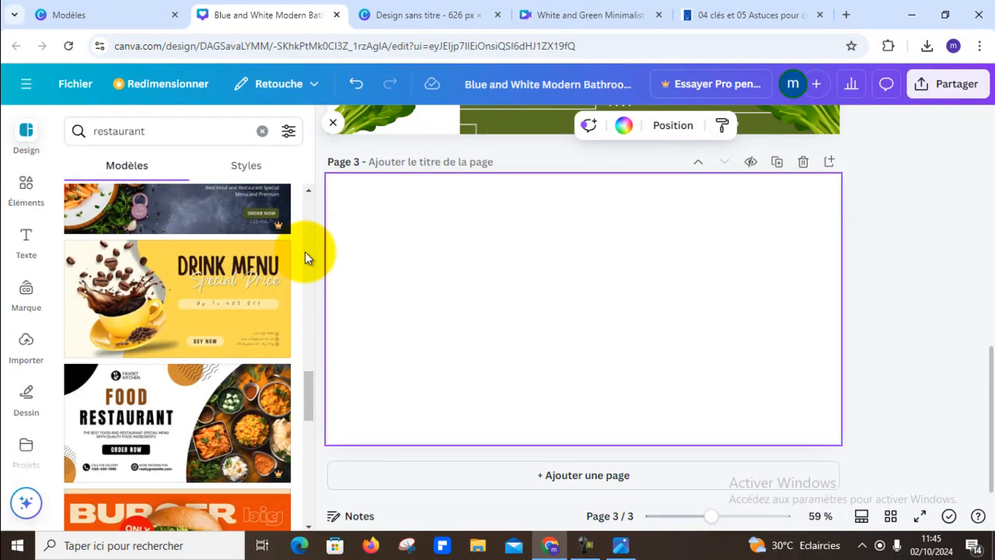
scroll(305, 251, down, 4)
scroll(304, 251, down, 2)
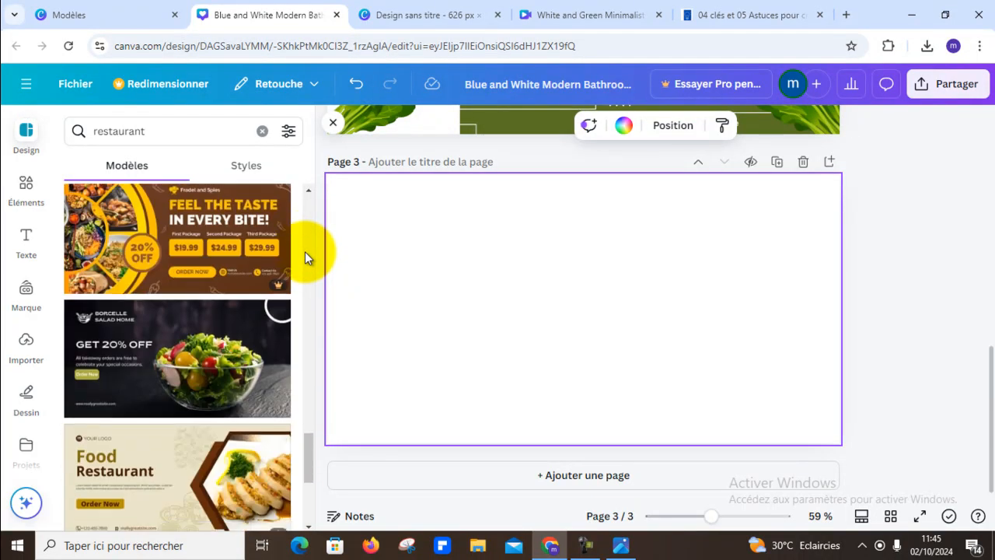
scroll(305, 249, down, 3)
scroll(305, 249, up, 2)
scroll(305, 249, down, 5)
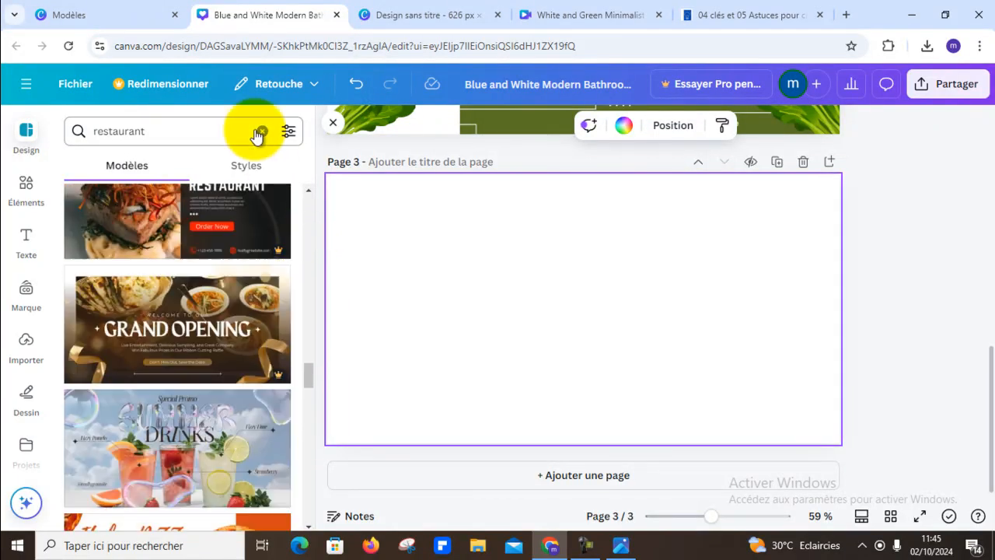
- Replace the template search with the suggested term "patisserie"
click(263, 133)
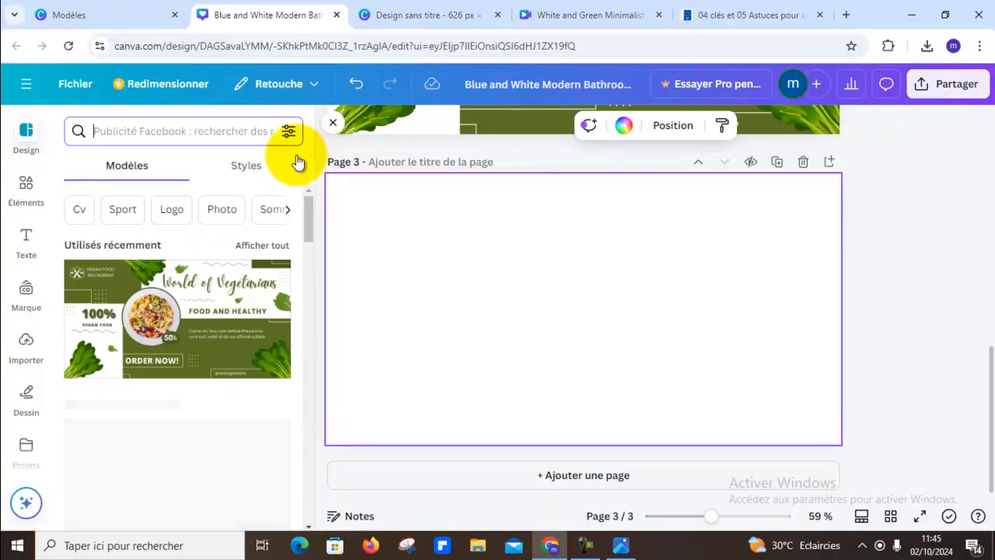
text(pag)
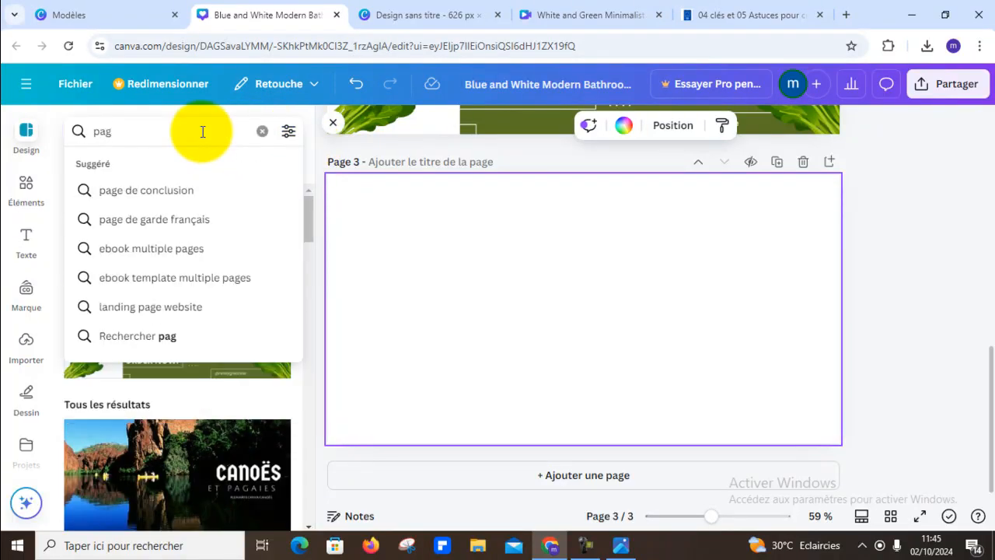
key(BackSpace)
text(t)
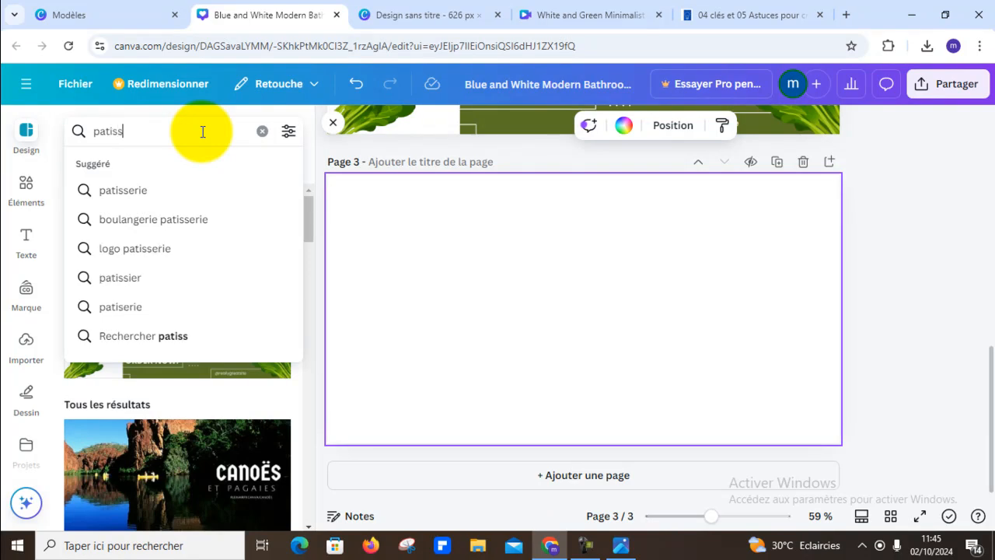
text(iss)
click(148, 191)
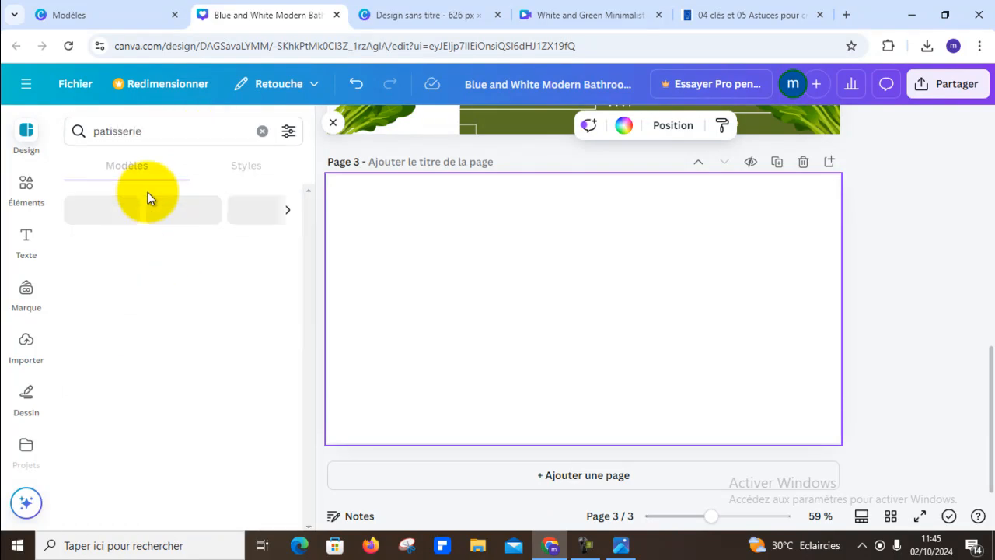
- Examine the "patisserie" templates for a pastry ad design that could fill page 3
scroll(189, 222, down, 4)
scroll(193, 223, up, 3)
scroll(191, 227, down, 3)
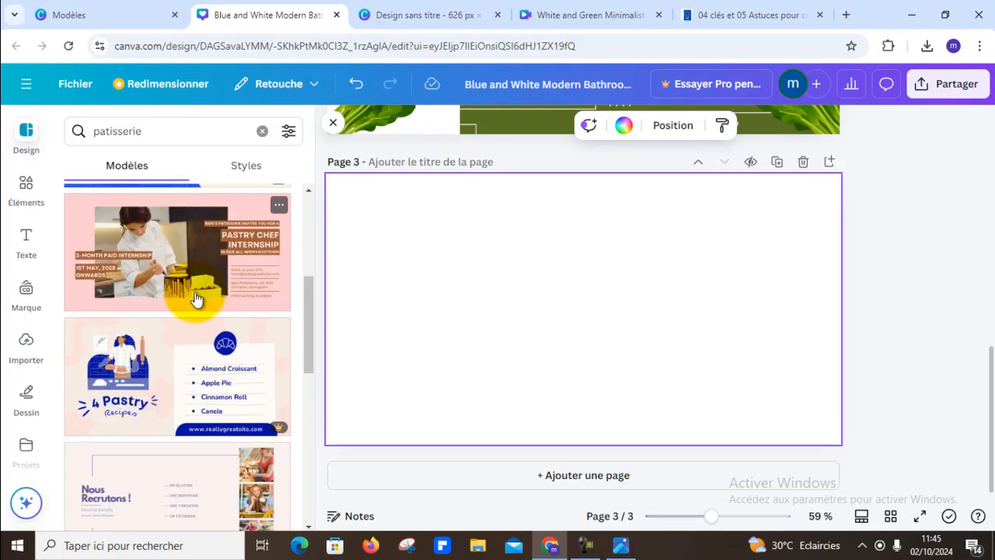
scroll(209, 266, down, 7)
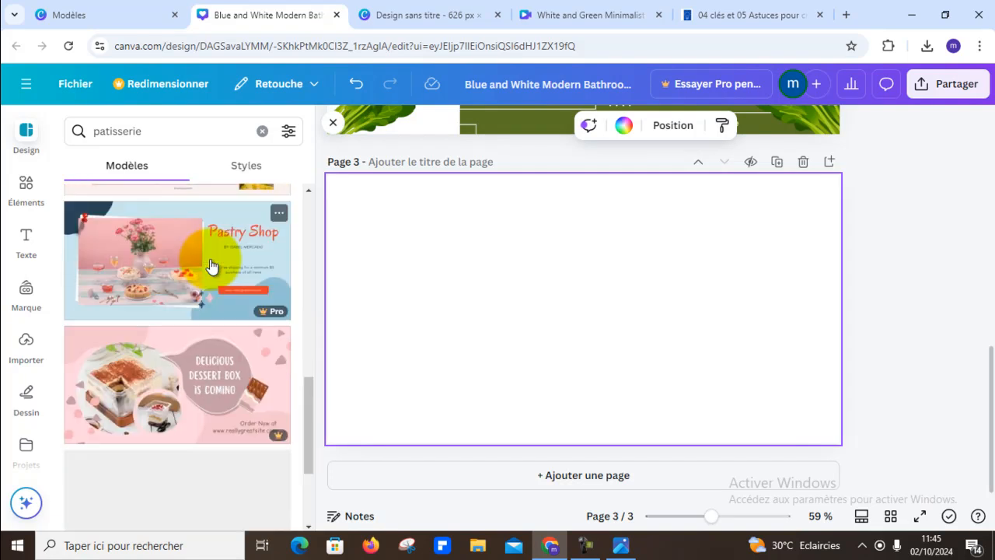
scroll(210, 266, down, 1)
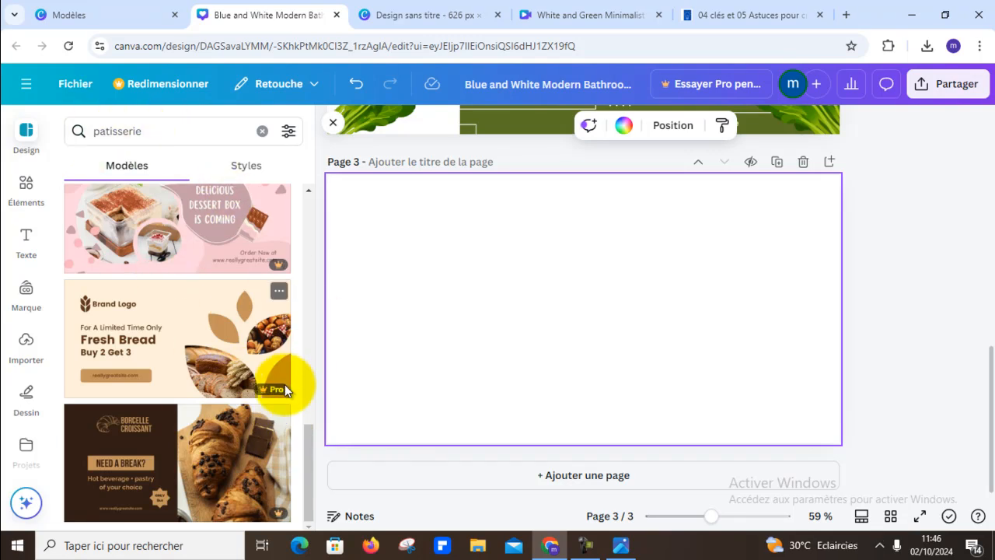
scroll(277, 384, up, 3)
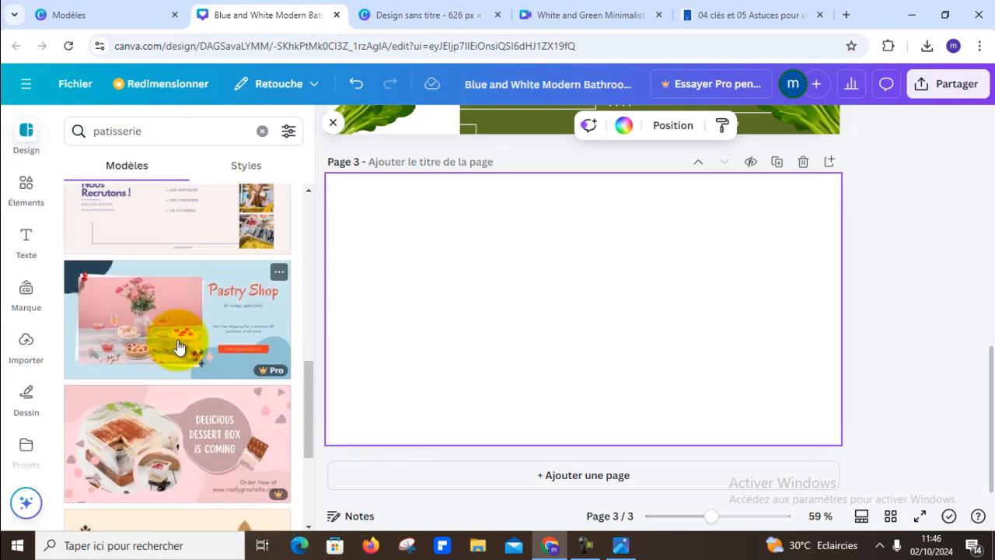
scroll(177, 346, up, 3)
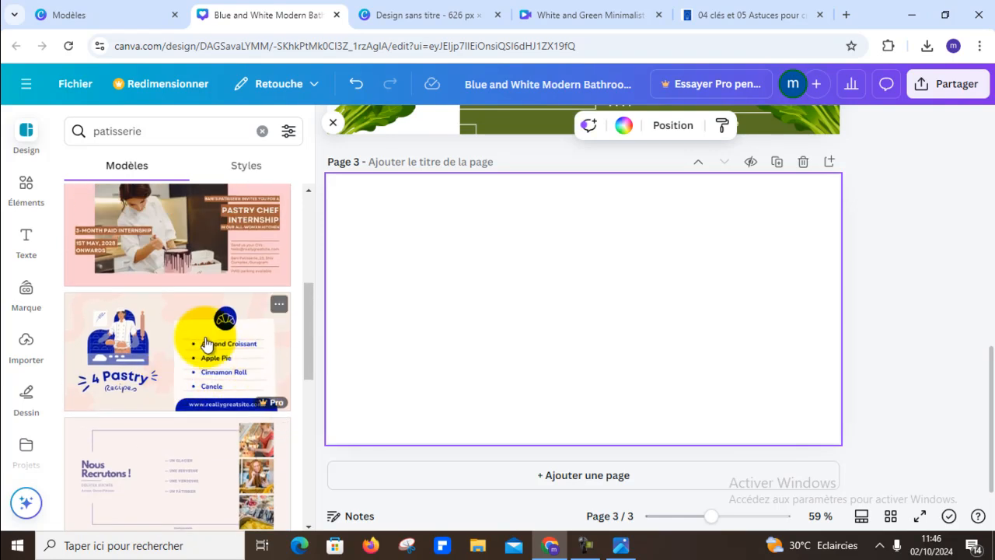
scroll(205, 343, up, 5)
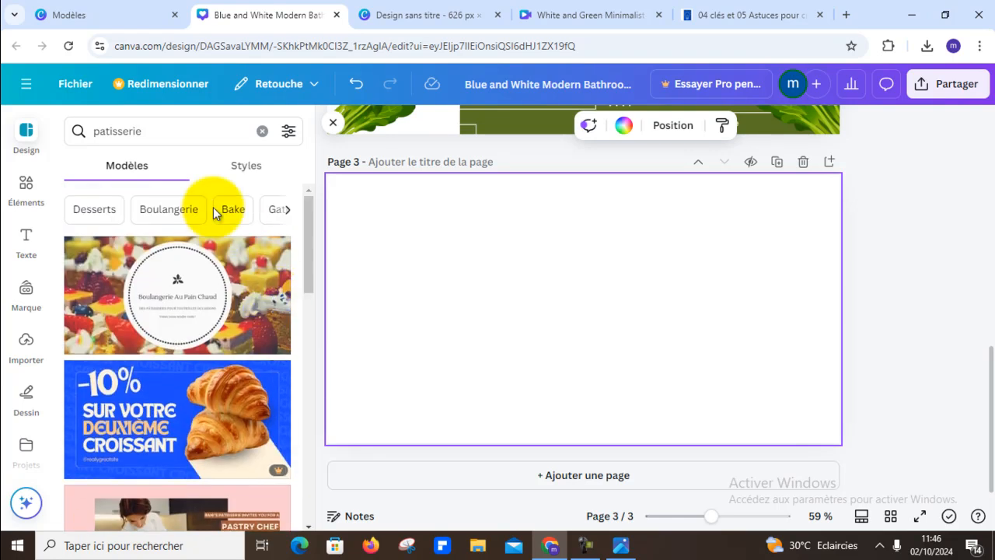
- Search the templates for the suggested term "boulangerie patisserie" and look through the results for a pastry ad design for page 3
click(173, 133)
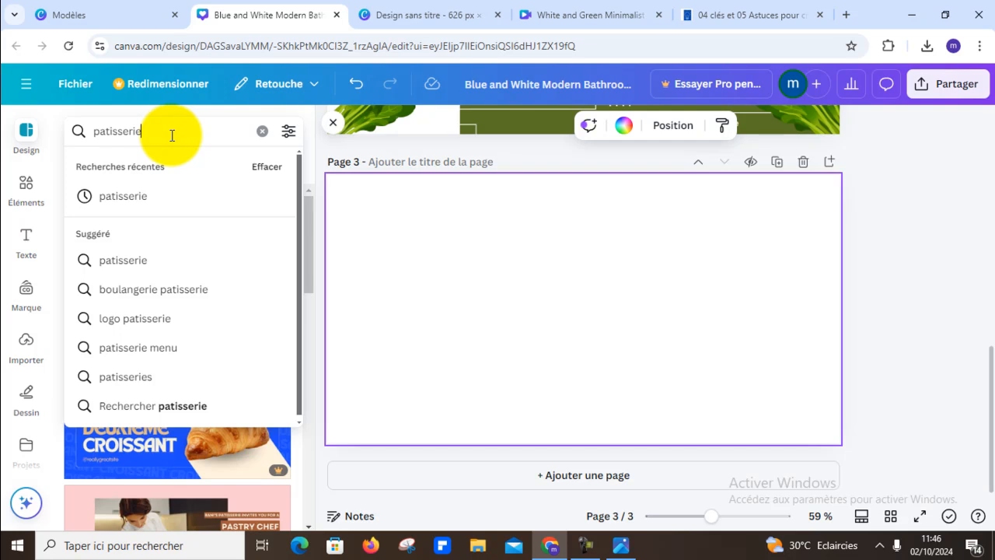
click(206, 288)
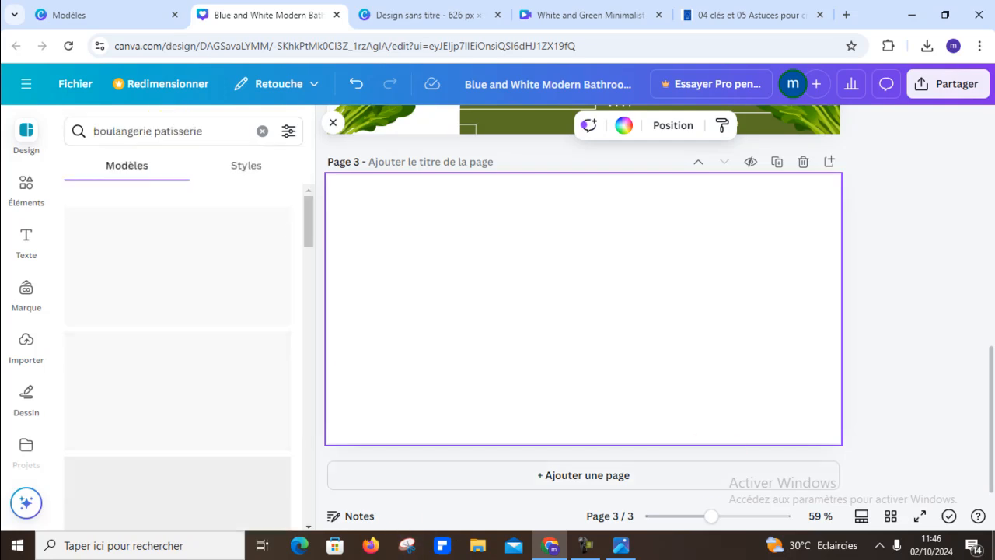
scroll(233, 294, down, 6)
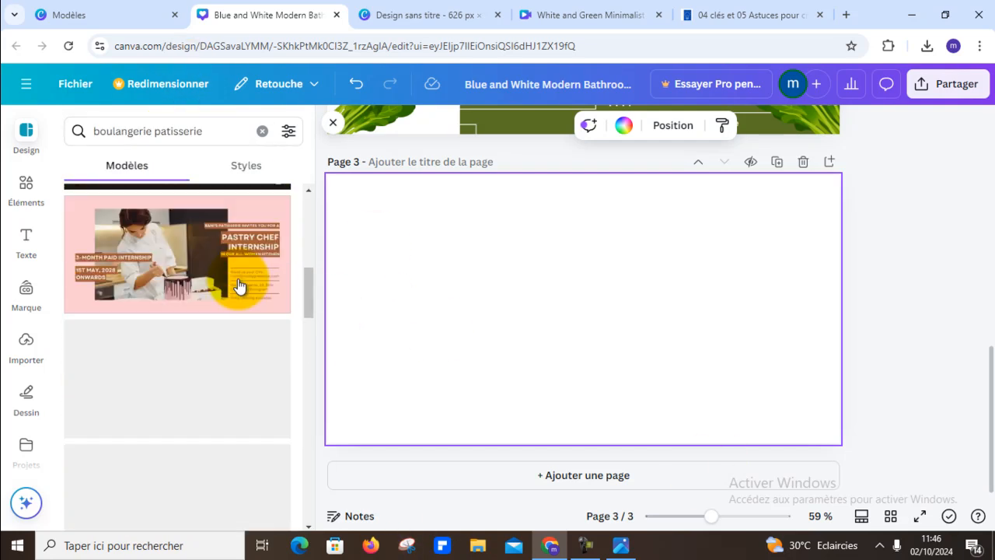
scroll(239, 282, down, 8)
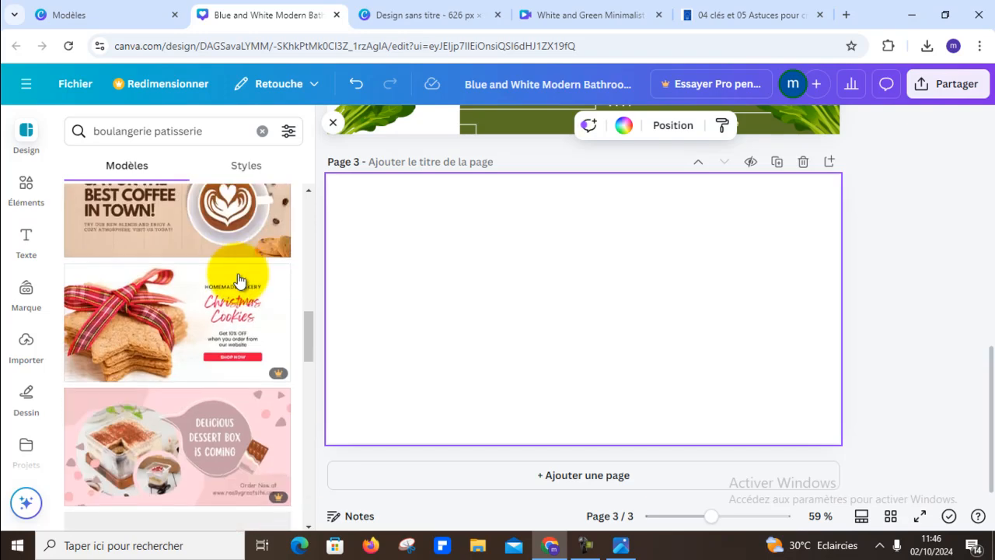
scroll(239, 276, down, 5)
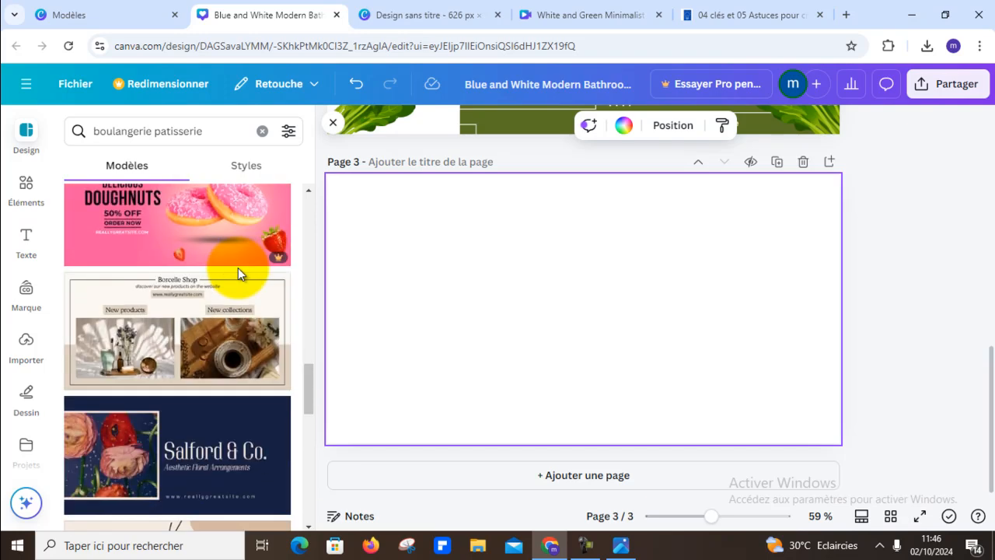
scroll(239, 275, down, 5)
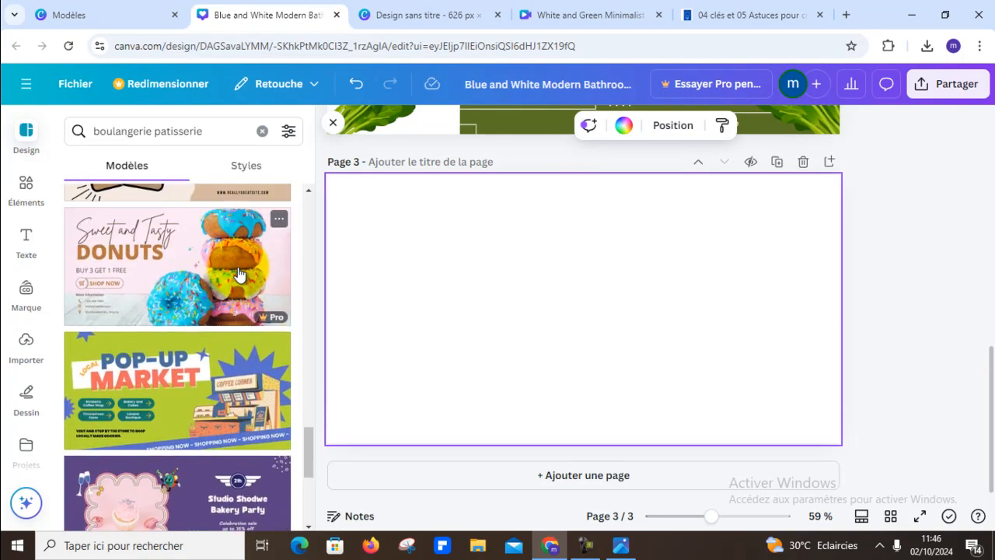
scroll(238, 275, down, 5)
scroll(237, 275, down, 3)
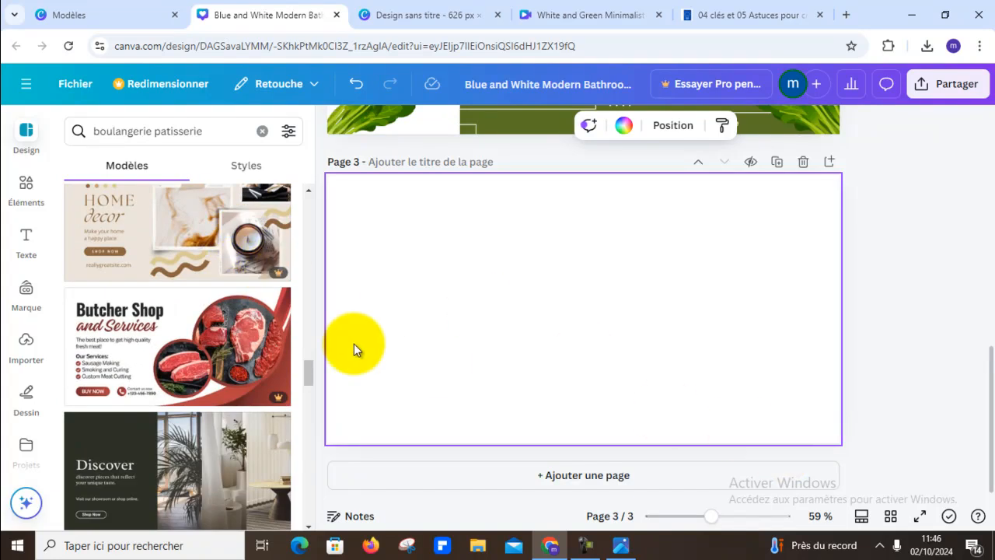
scroll(190, 344, down, 5)
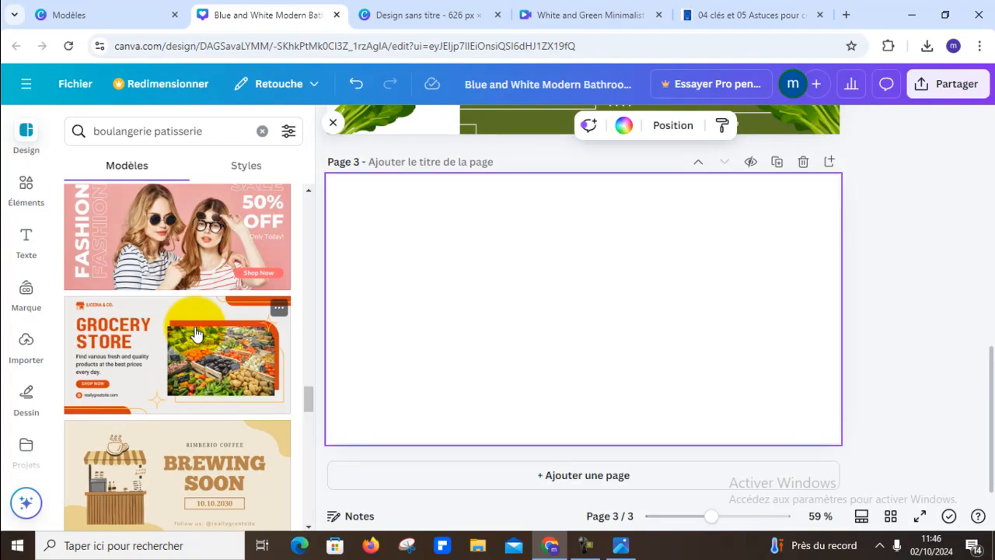
scroll(195, 334, down, 6)
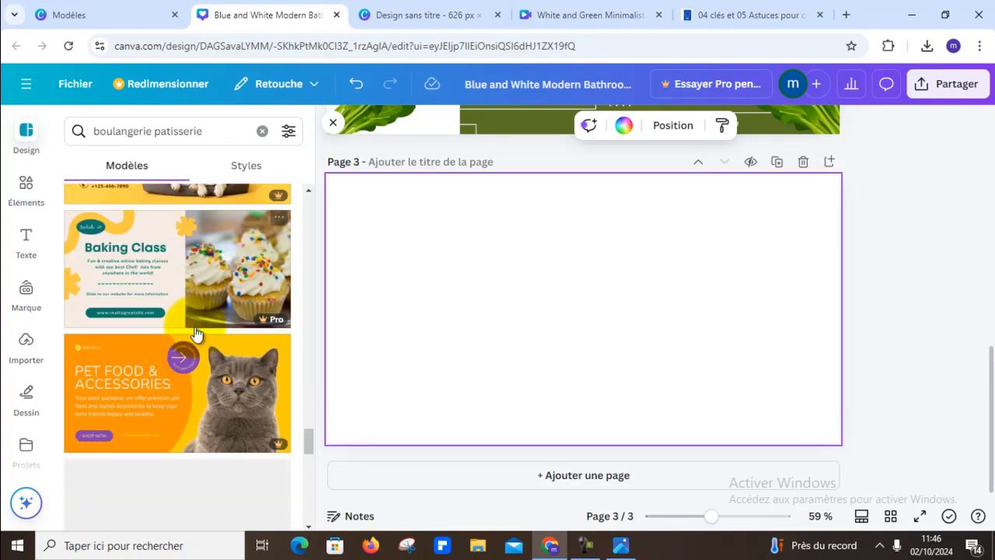
scroll(195, 332, down, 4)
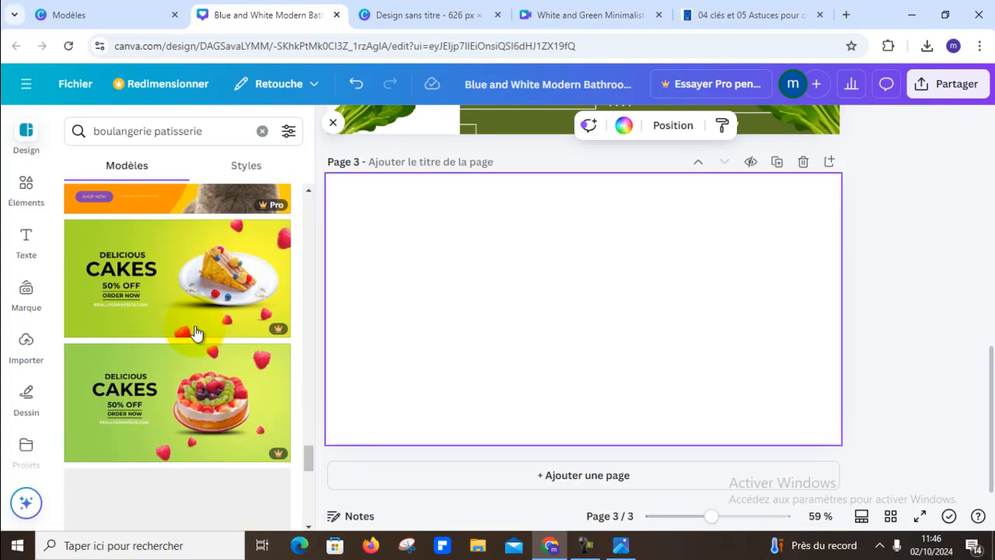
scroll(190, 334, down, 2)
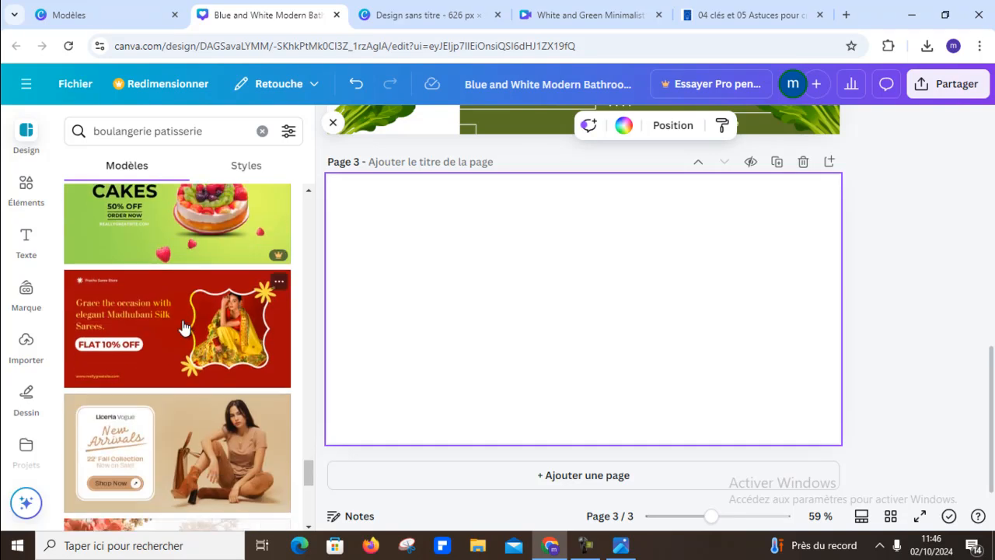
scroll(185, 326, down, 4)
scroll(183, 327, down, 10)
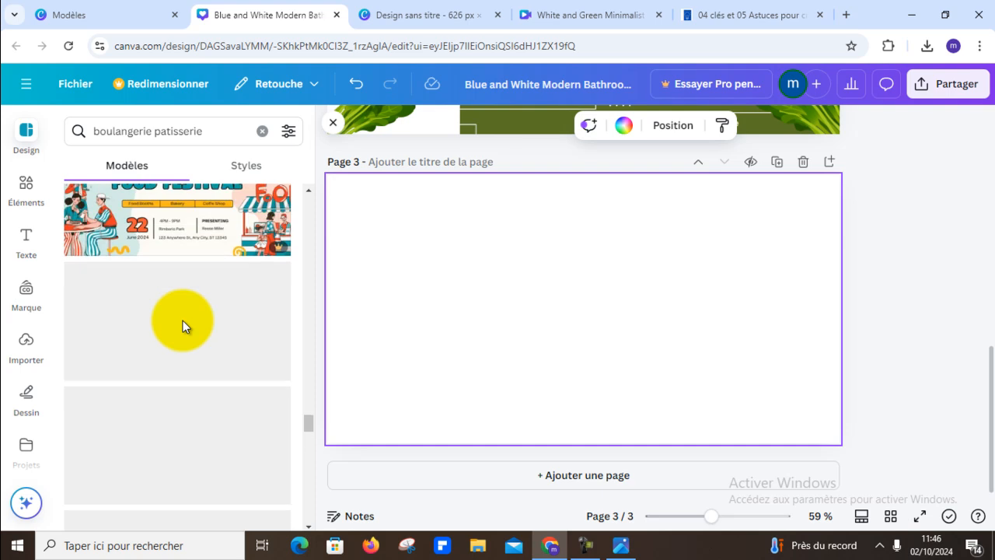
scroll(233, 322, down, 6)
scroll(239, 326, down, 6)
scroll(238, 325, down, 8)
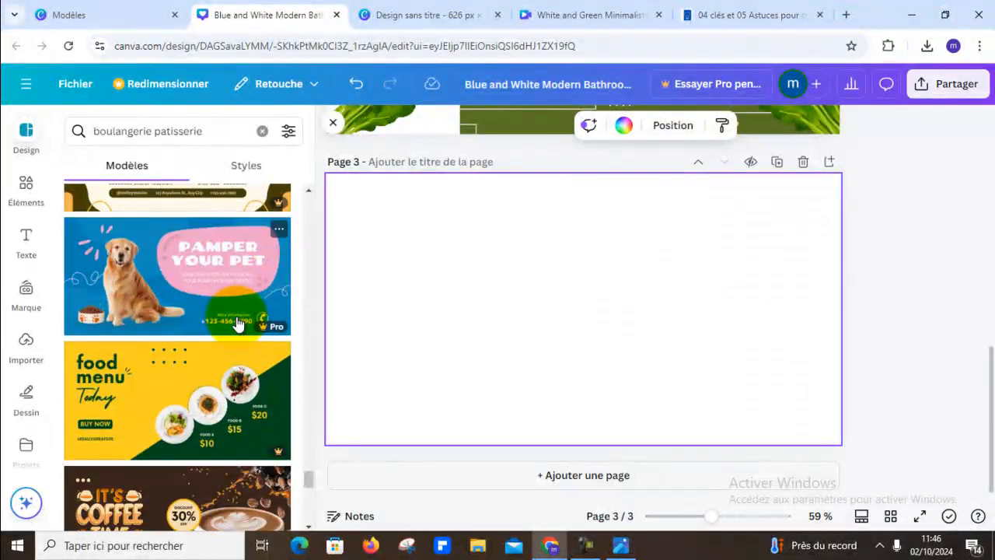
scroll(237, 324, down, 8)
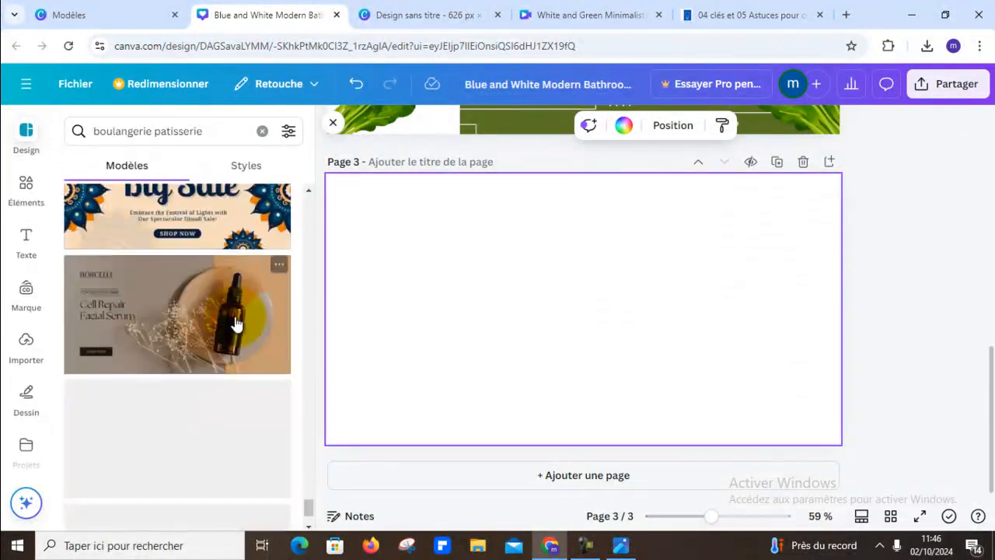
scroll(237, 324, down, 8)
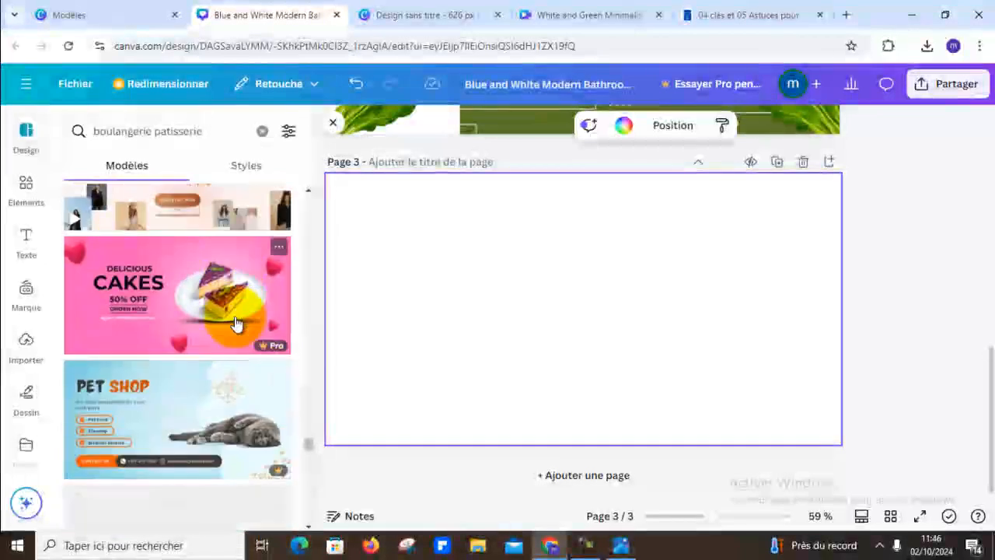
scroll(235, 323, down, 8)
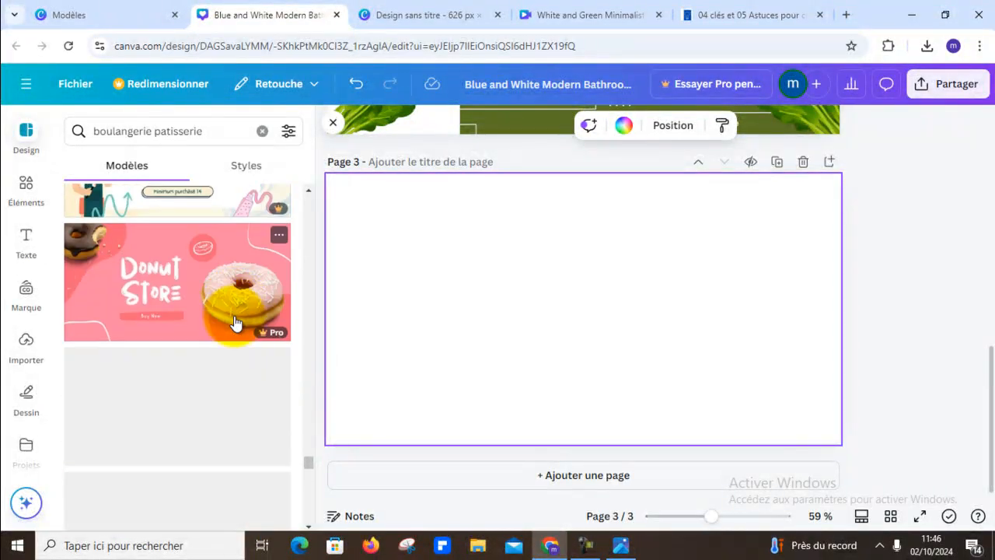
scroll(234, 321, down, 5)
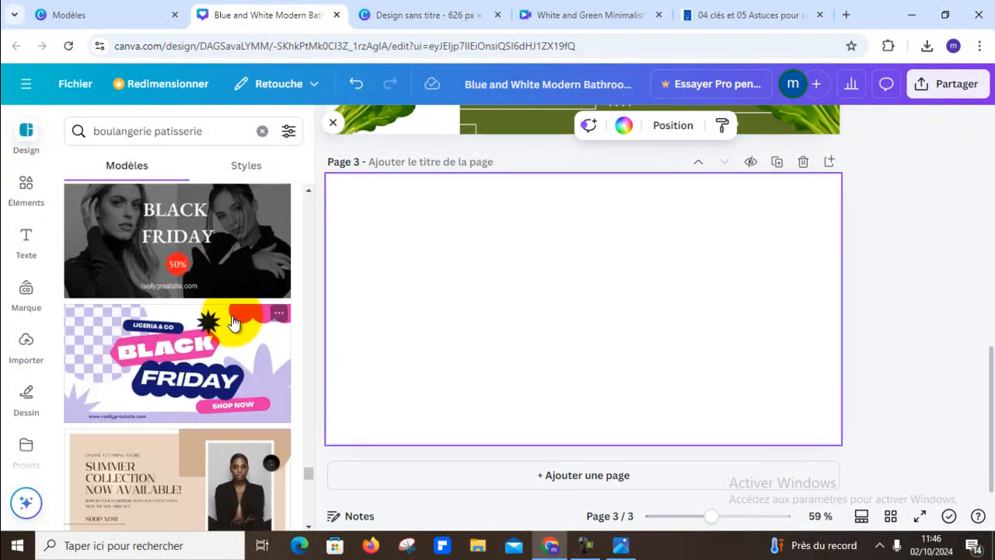
scroll(234, 322, down, 2)
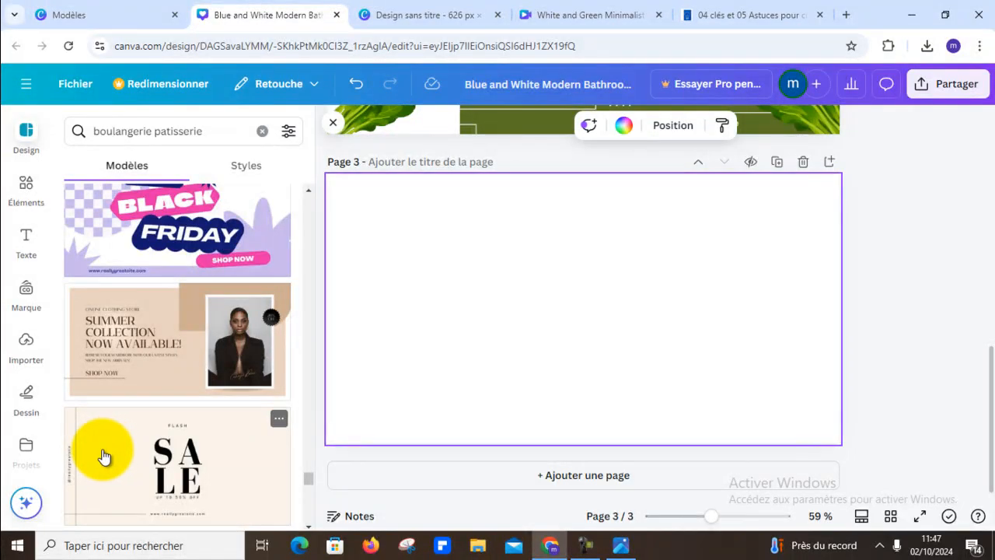
scroll(97, 428, down, 3)
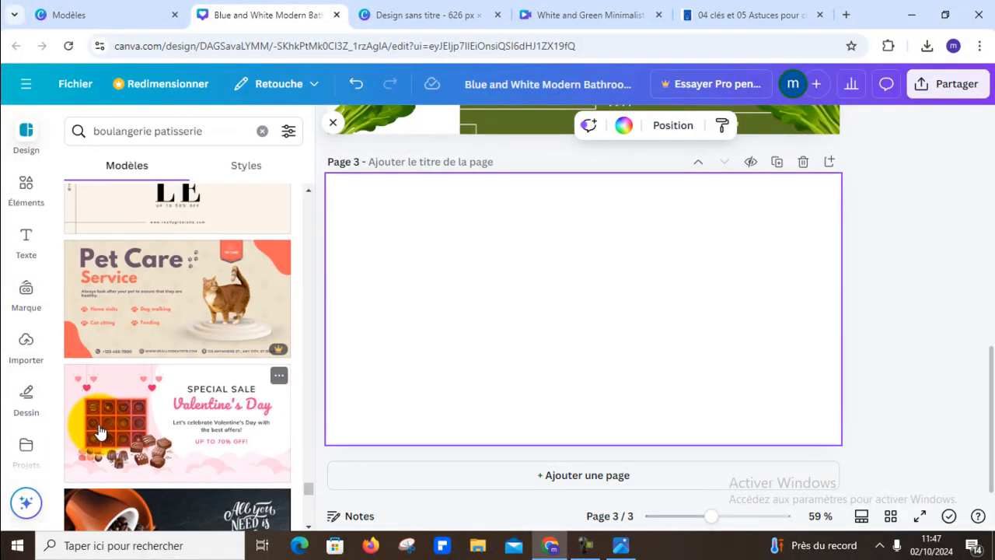
scroll(101, 436, down, 3)
scroll(195, 455, down, 3)
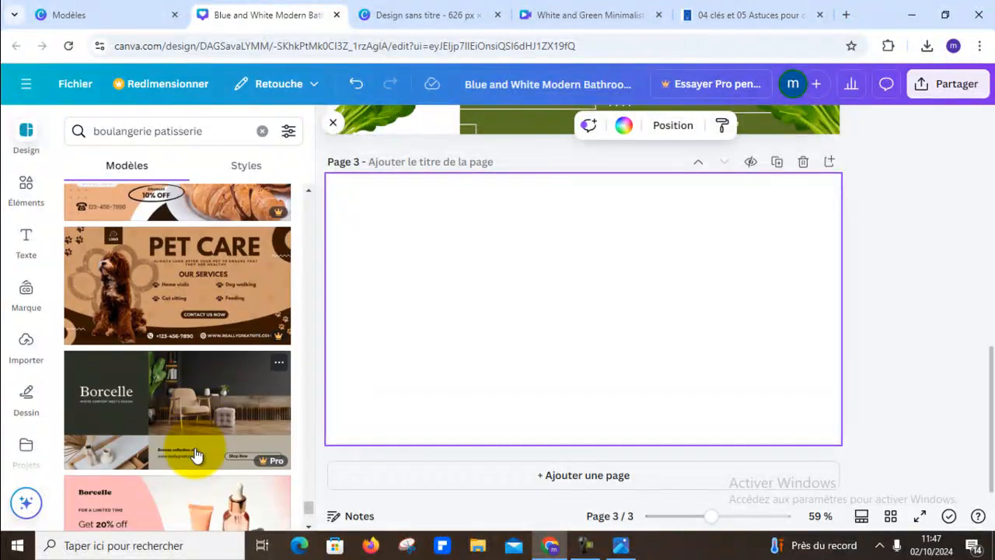
scroll(194, 457, down, 3)
scroll(195, 456, down, 5)
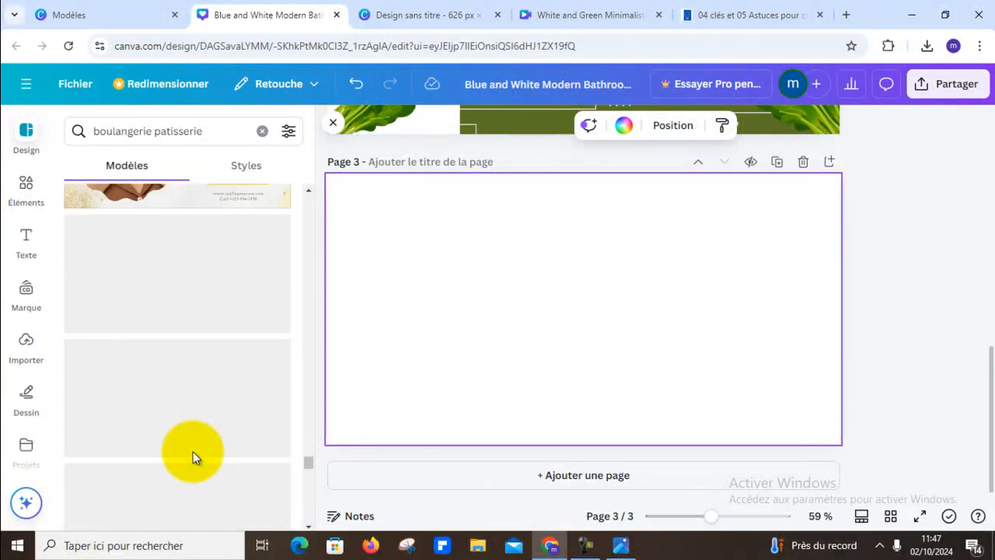
scroll(194, 458, down, 8)
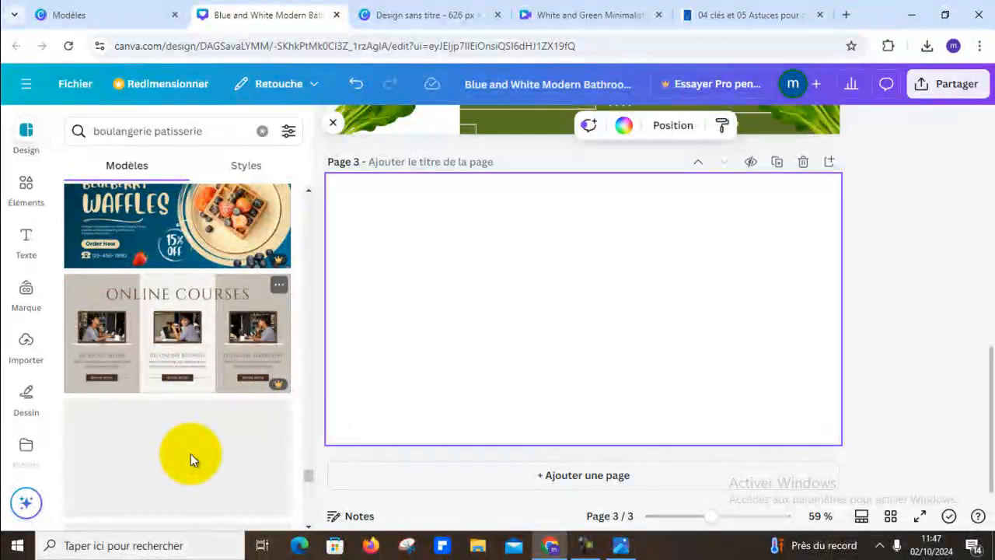
scroll(191, 458, down, 10)
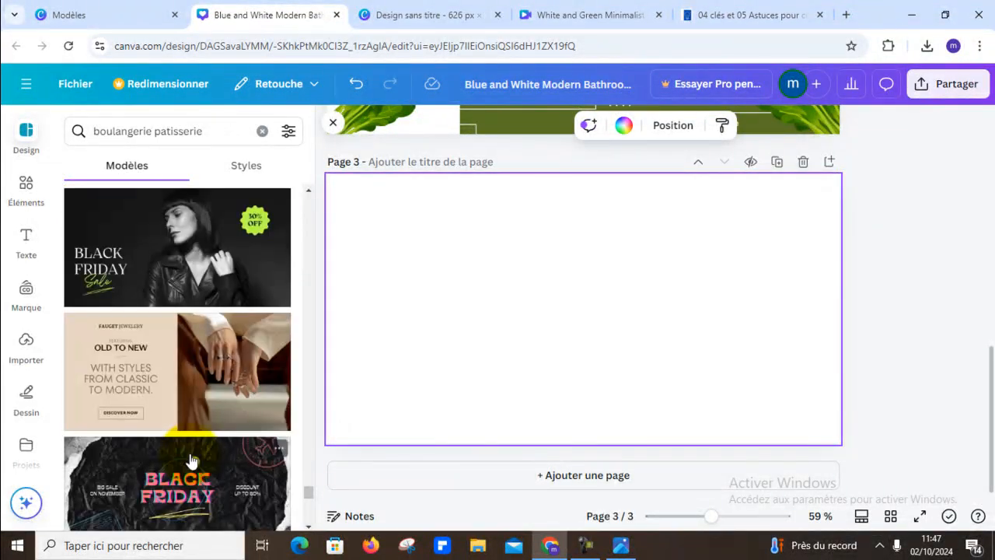
scroll(190, 458, down, 8)
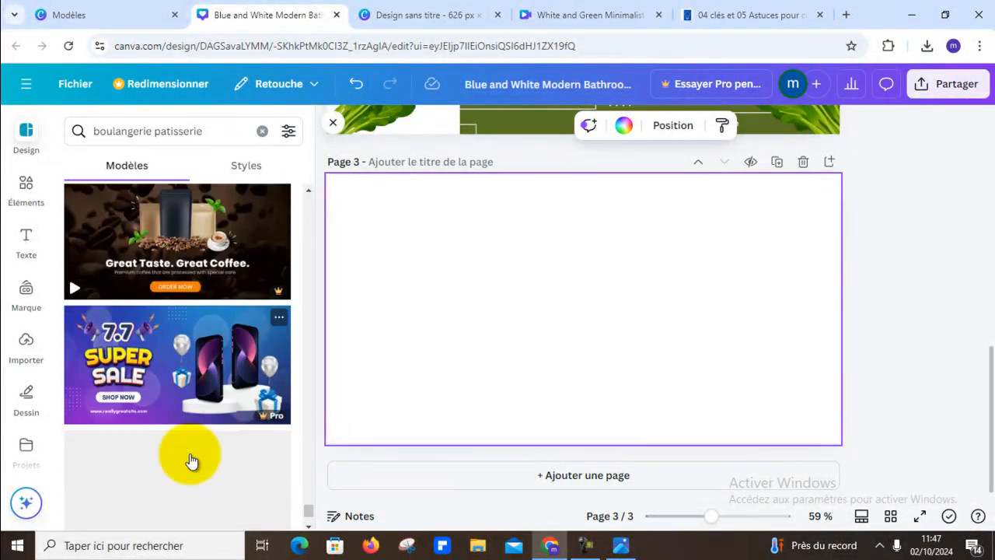
scroll(190, 461, down, 6)
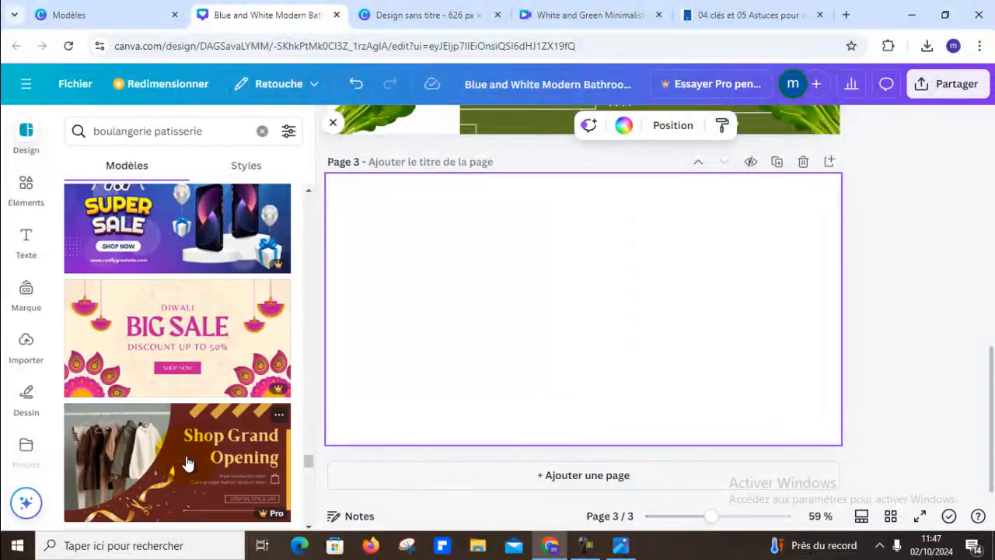
scroll(187, 458, down, 8)
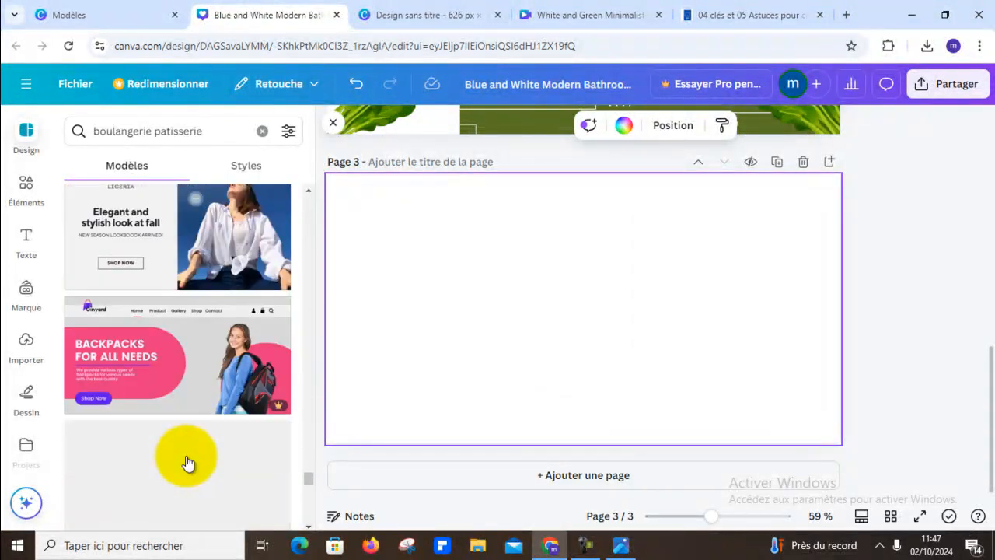
scroll(187, 464, down, 8)
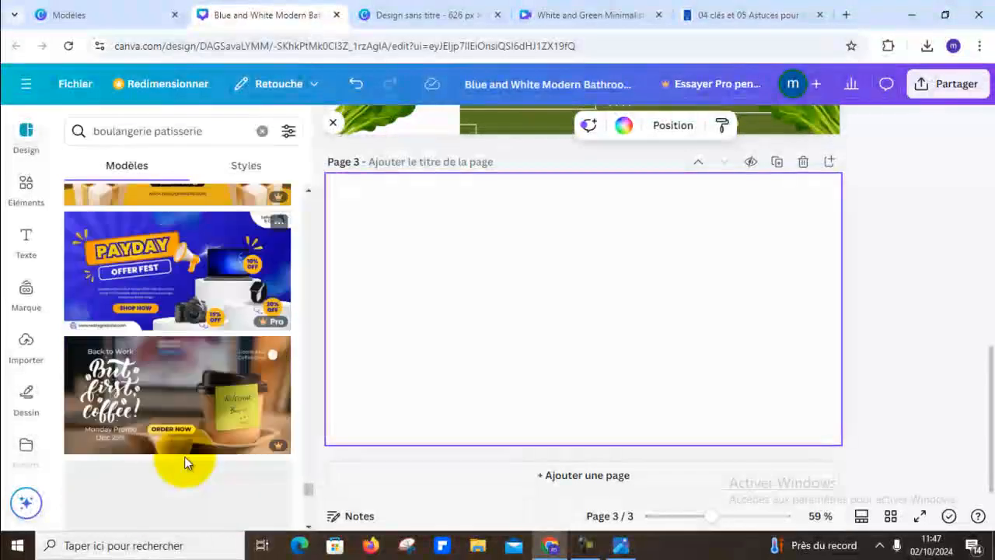
scroll(186, 464, down, 4)
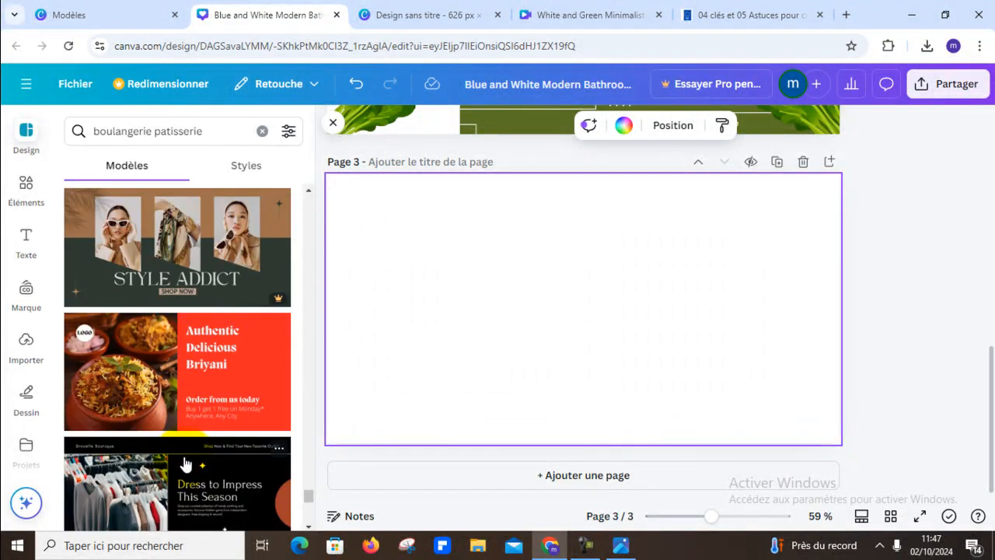
scroll(185, 464, down, 8)
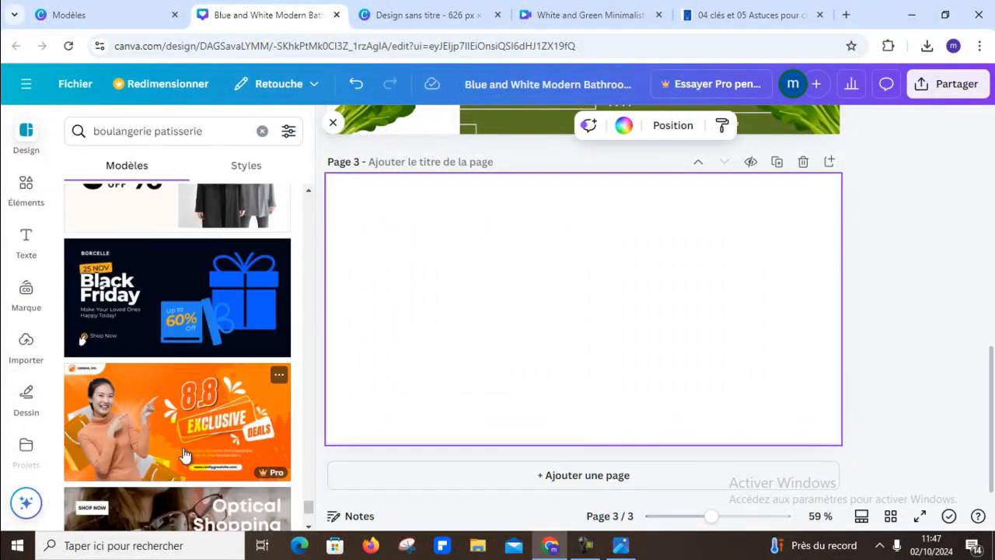
scroll(184, 456, down, 10)
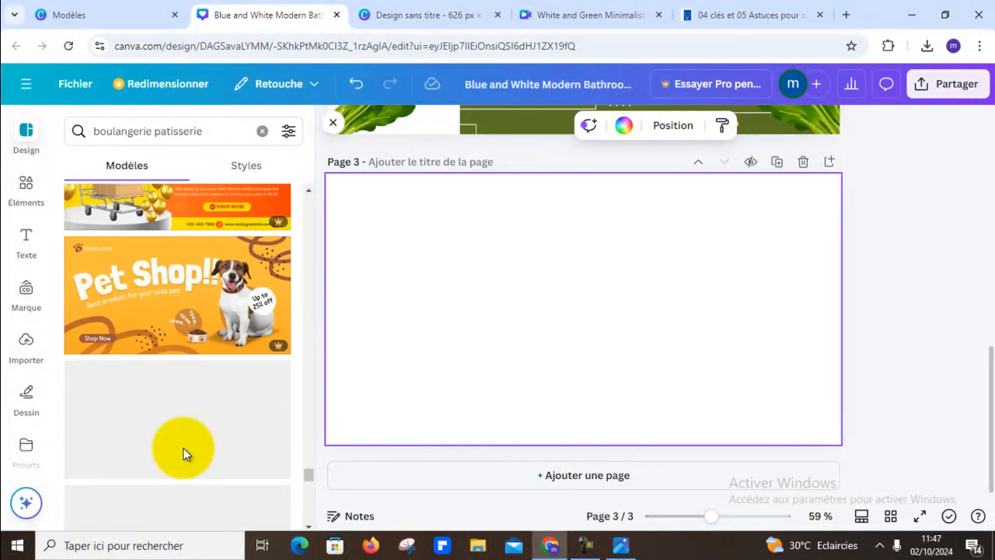
- Replace the template search with "affiches" and look over the poster designs it returns
click(262, 130)
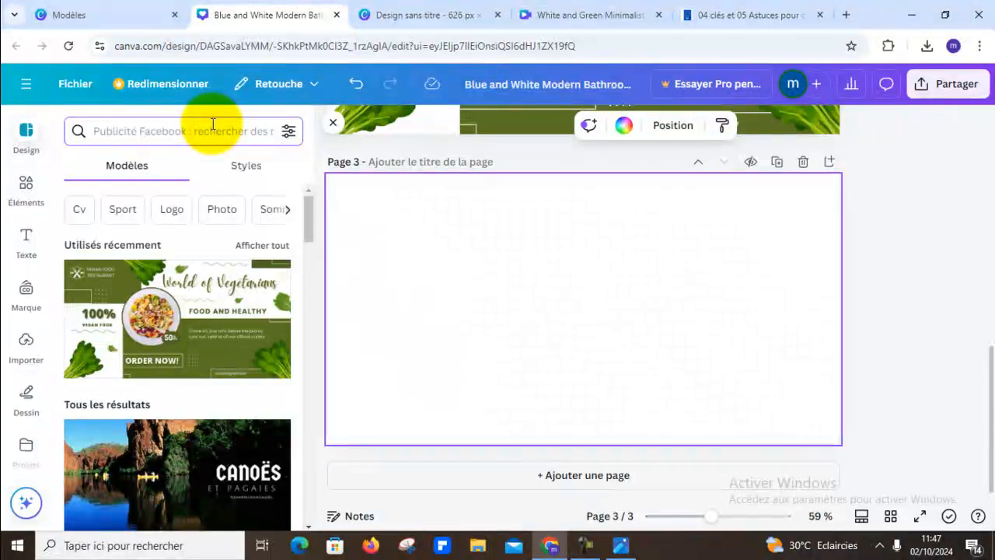
text(affiches)
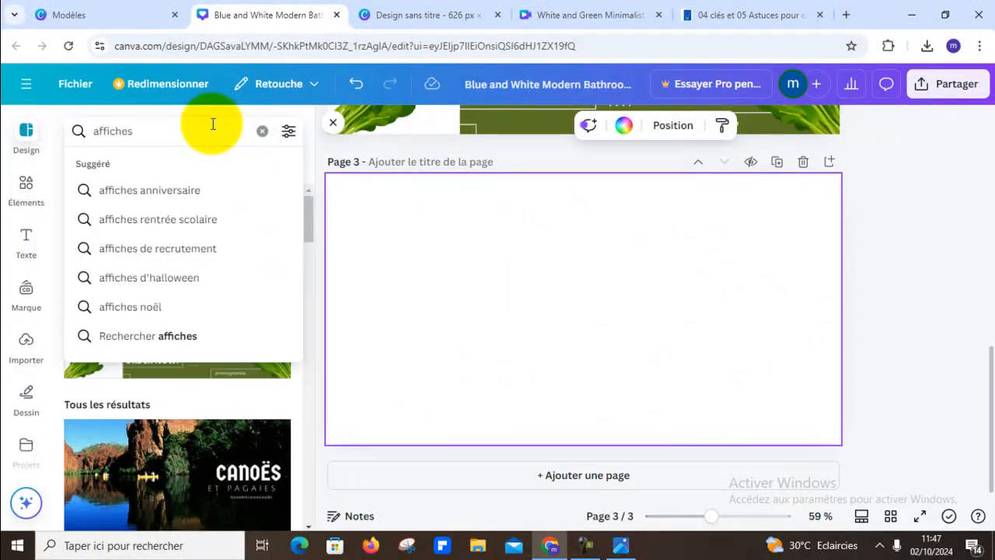
key(Return)
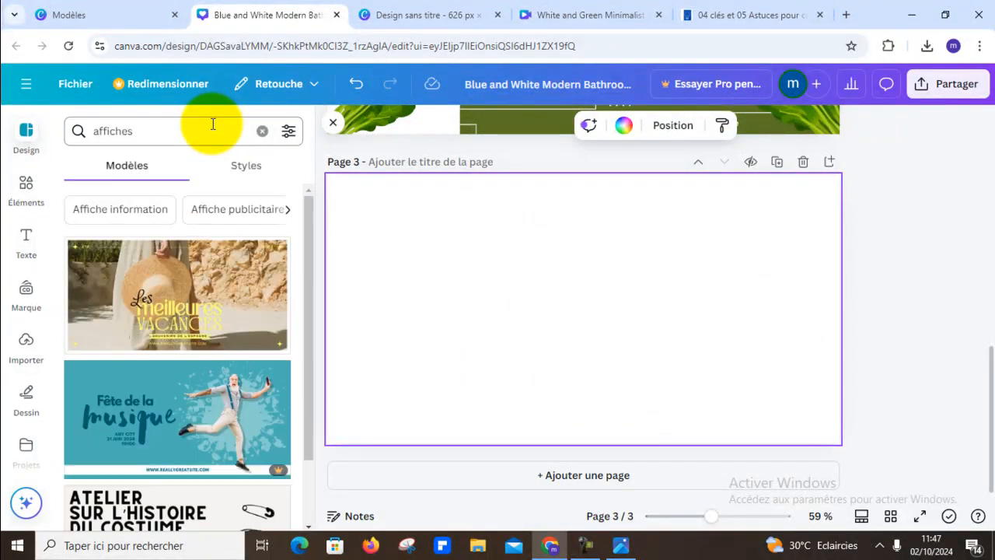
scroll(179, 226, down, 2)
scroll(180, 225, down, 1)
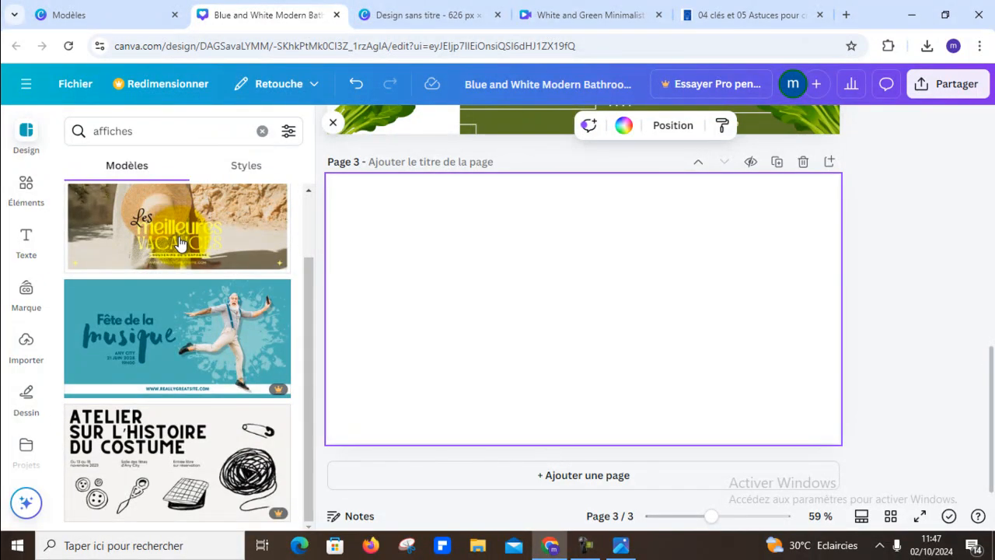
scroll(179, 237, up, 2)
- Refine the template search to "affiches facebook"
click(158, 128)
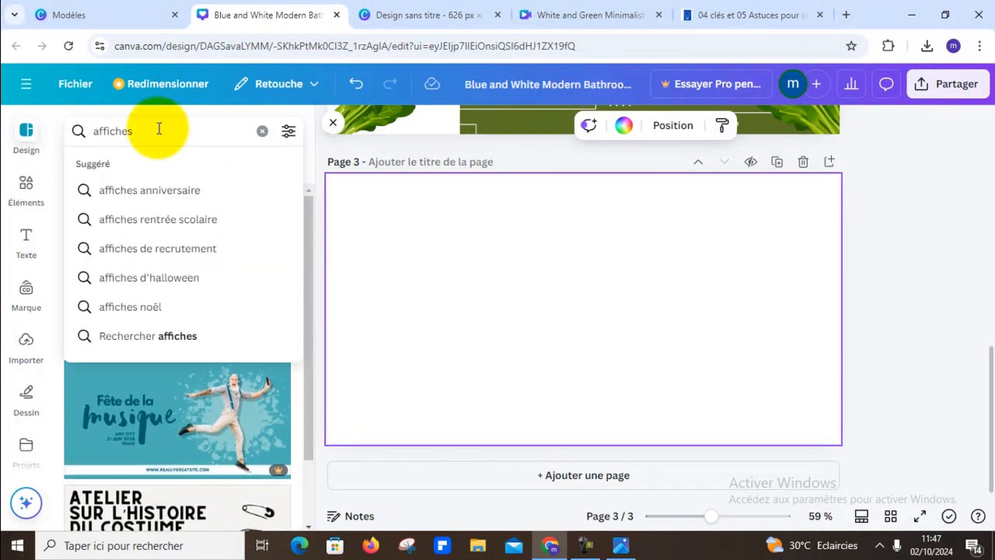
key(BackSpace)
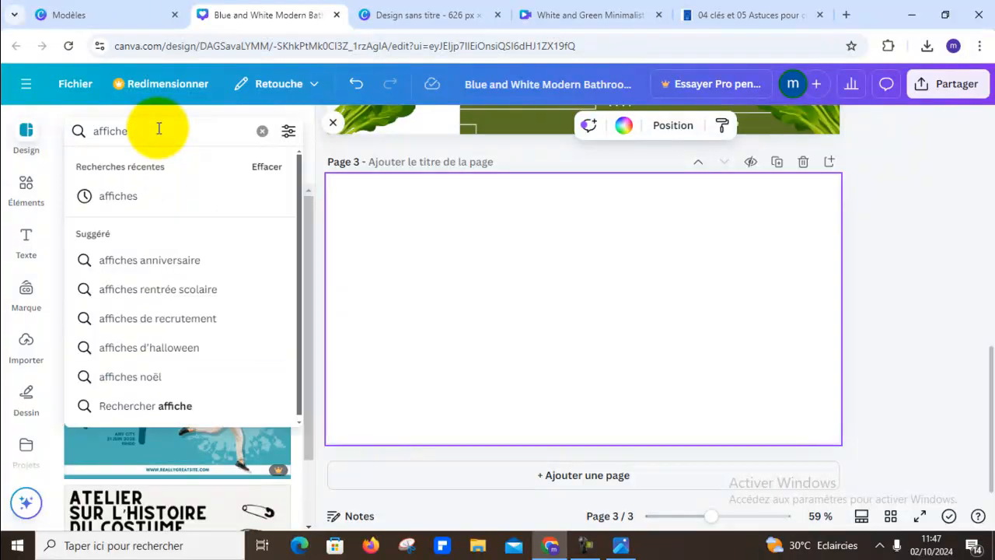
text(s faceb)
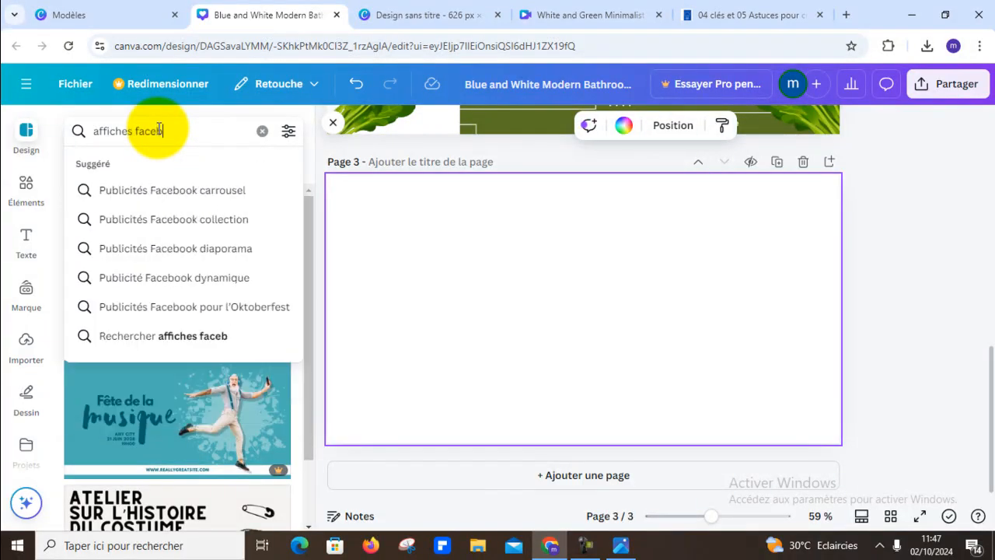
text(ook)
key(Return)
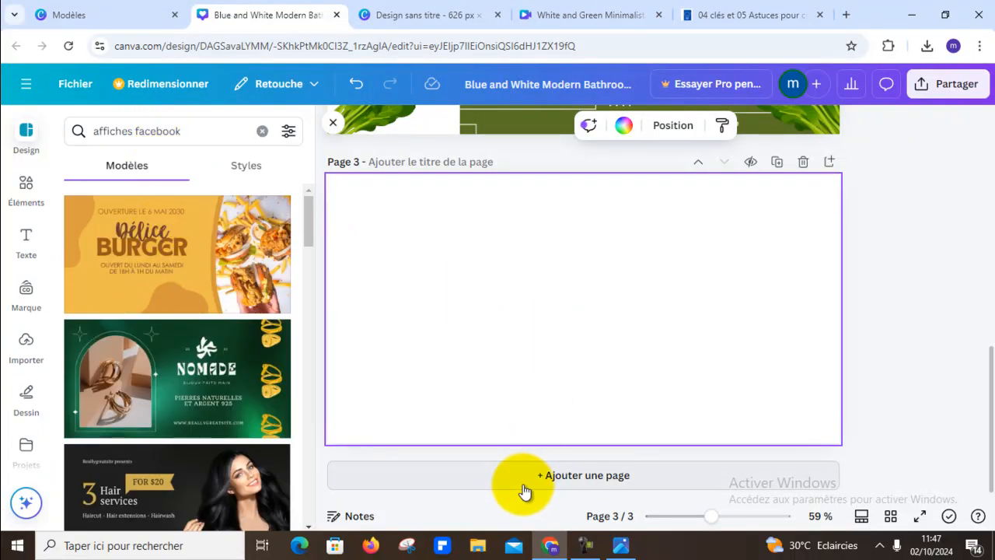
- Examine the "affiches facebook" templates for a food ad design that could be adapted for page 3
scroll(164, 325, down, 2)
scroll(166, 325, up, 2)
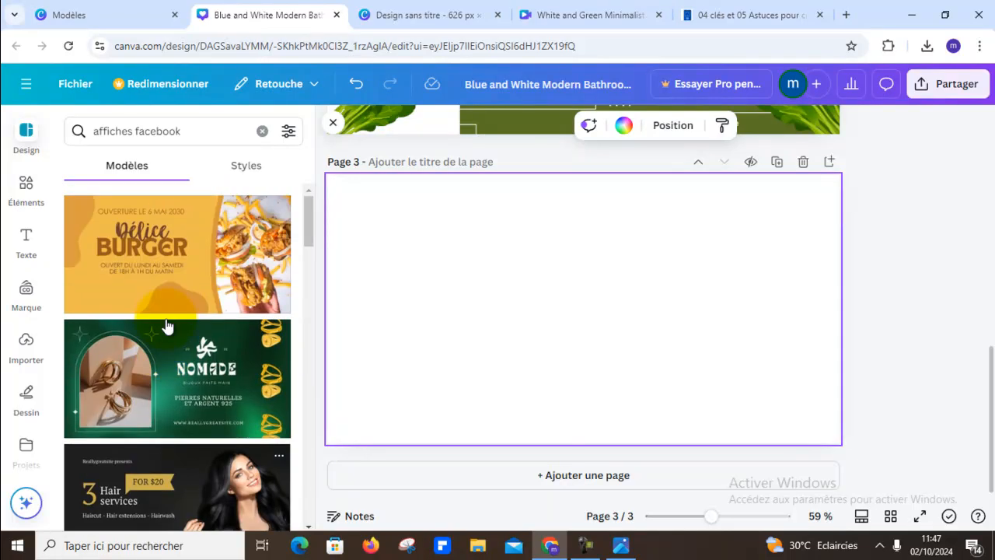
scroll(249, 289, down, 7)
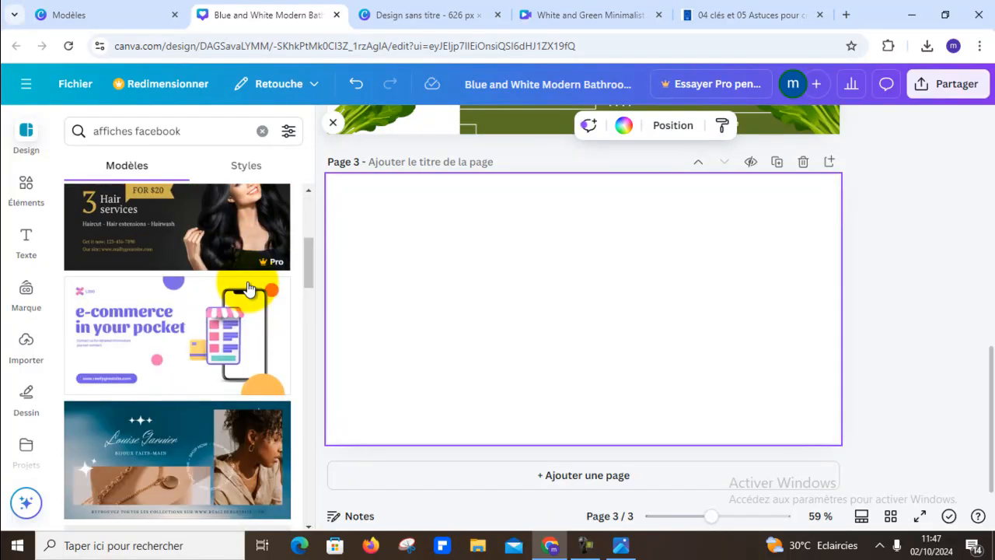
scroll(248, 289, down, 3)
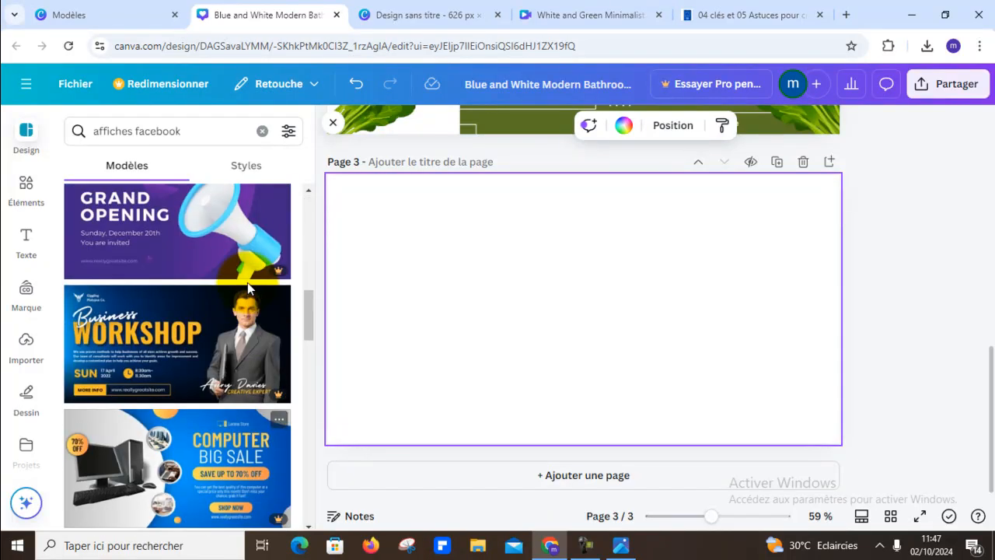
scroll(248, 287, down, 3)
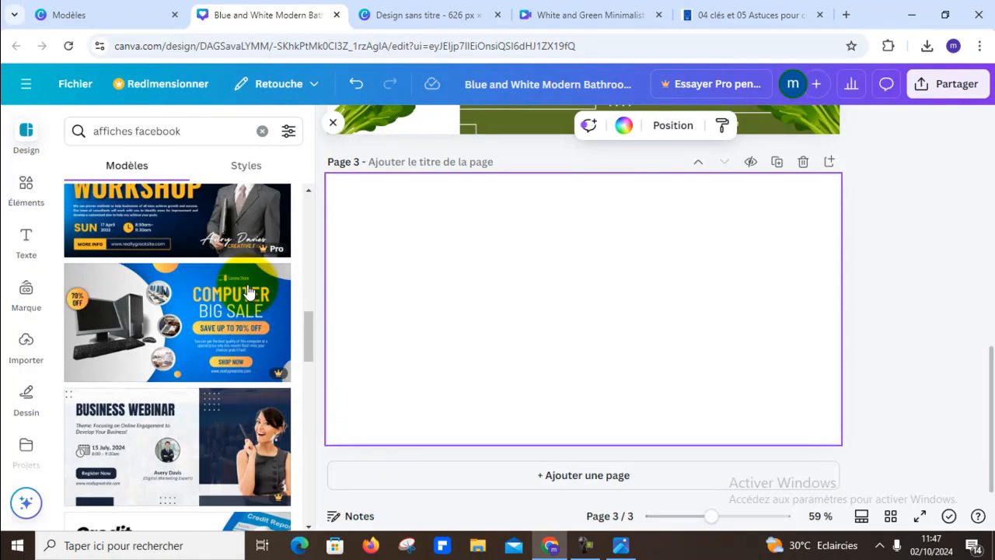
scroll(249, 292, down, 8)
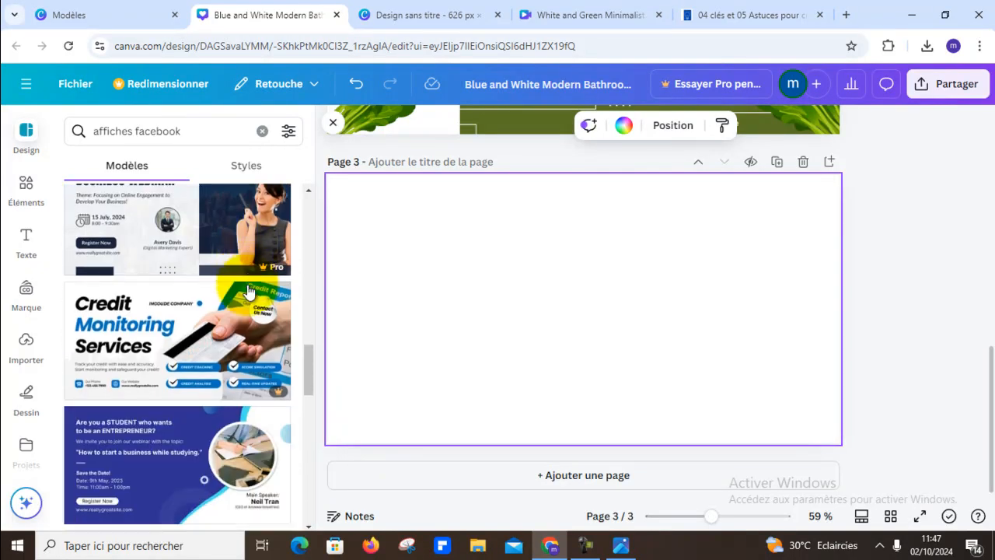
scroll(278, 327, up, 4)
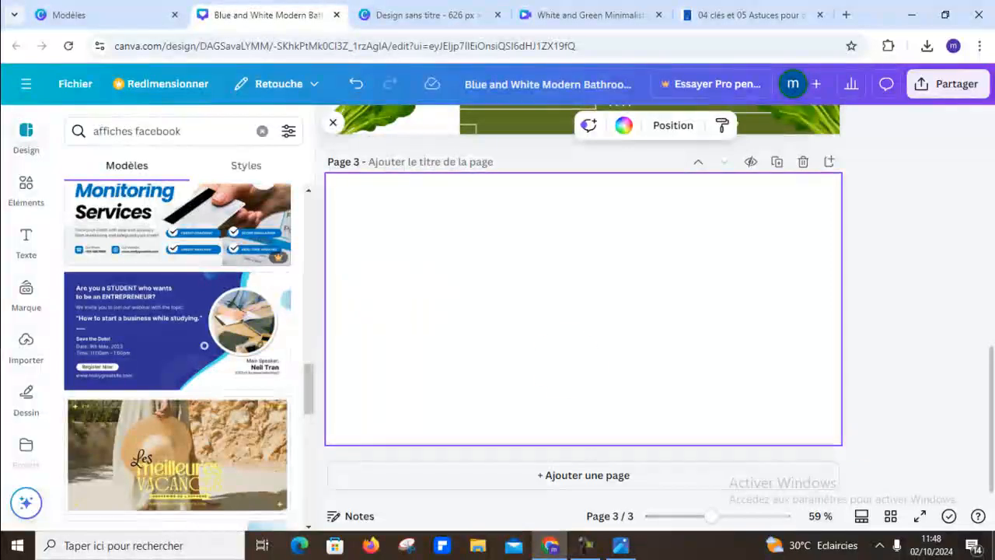
scroll(257, 278, down, 7)
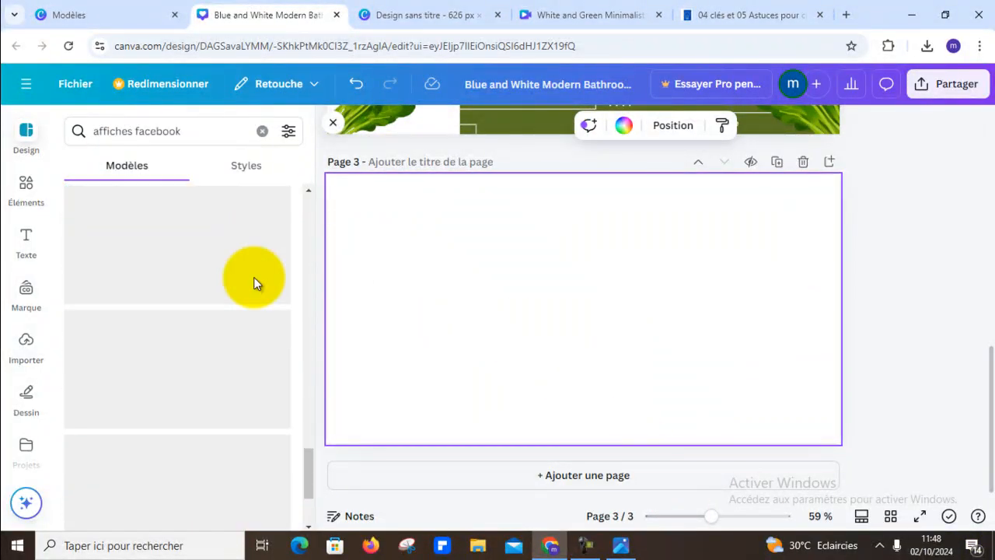
scroll(257, 336, down, 5)
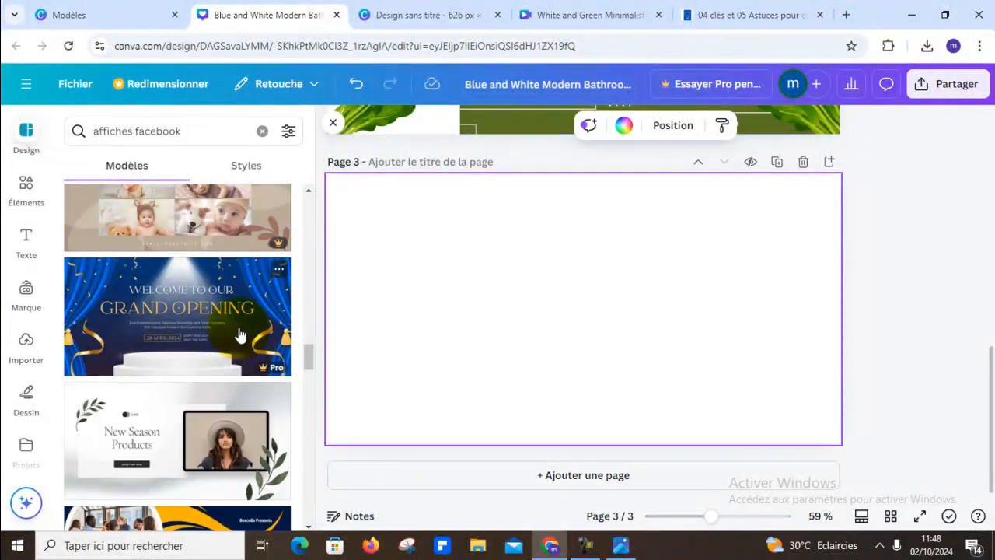
scroll(239, 335, down, 6)
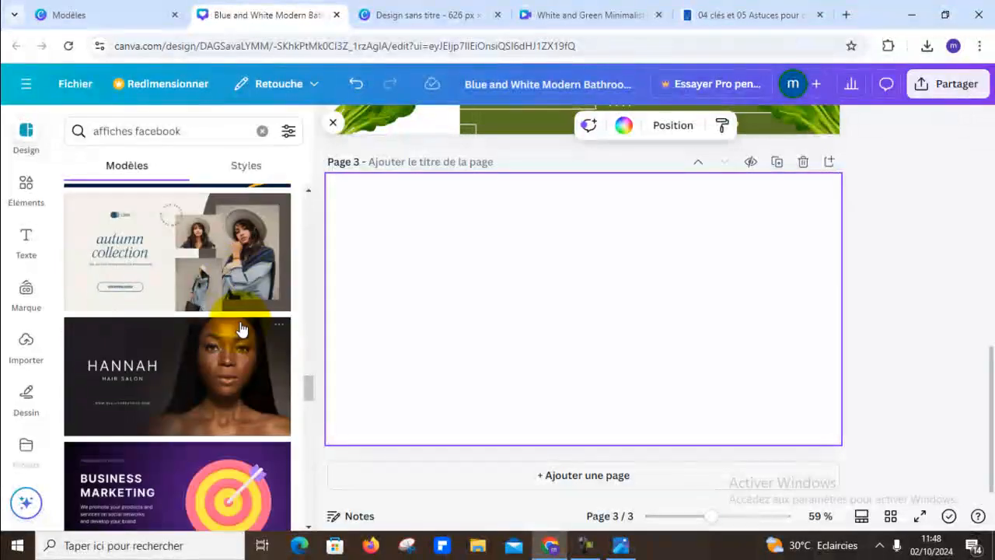
scroll(241, 328, down, 8)
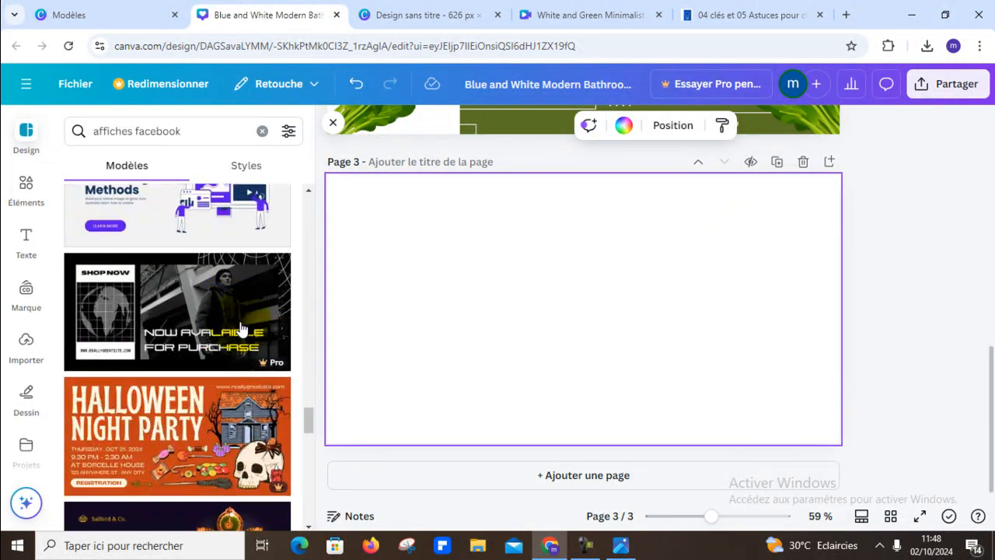
scroll(241, 326, down, 3)
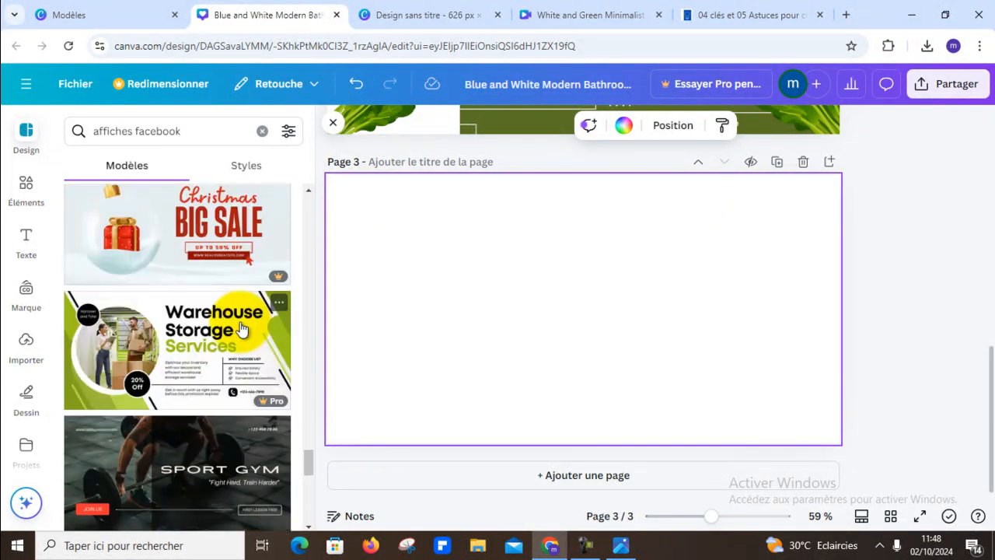
scroll(241, 328, down, 10)
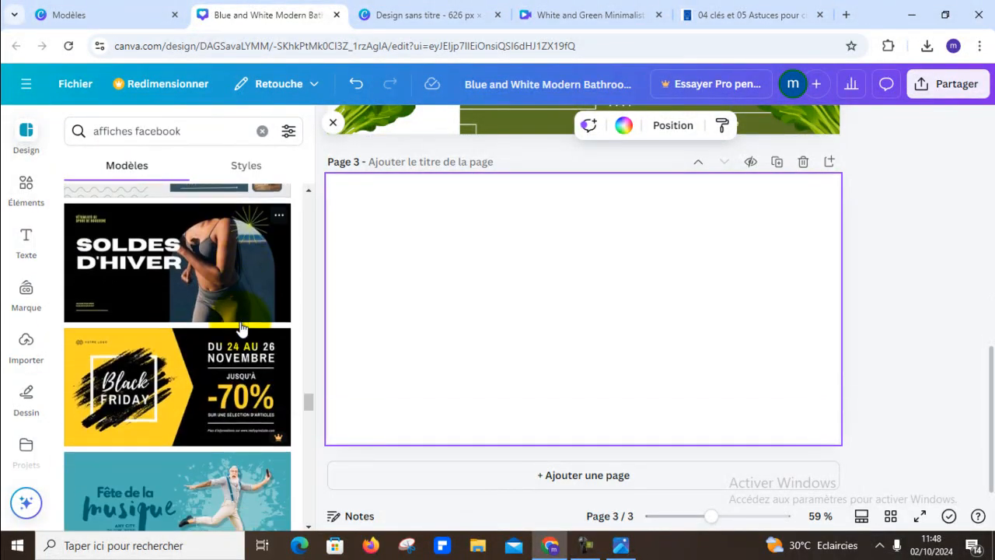
scroll(241, 328, down, 2)
scroll(241, 330, down, 5)
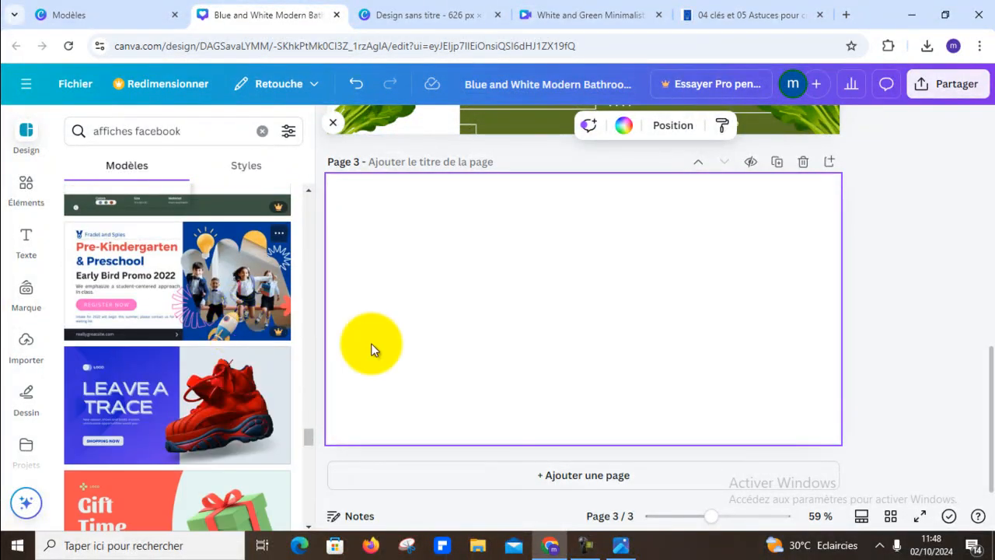
scroll(153, 286, down, 8)
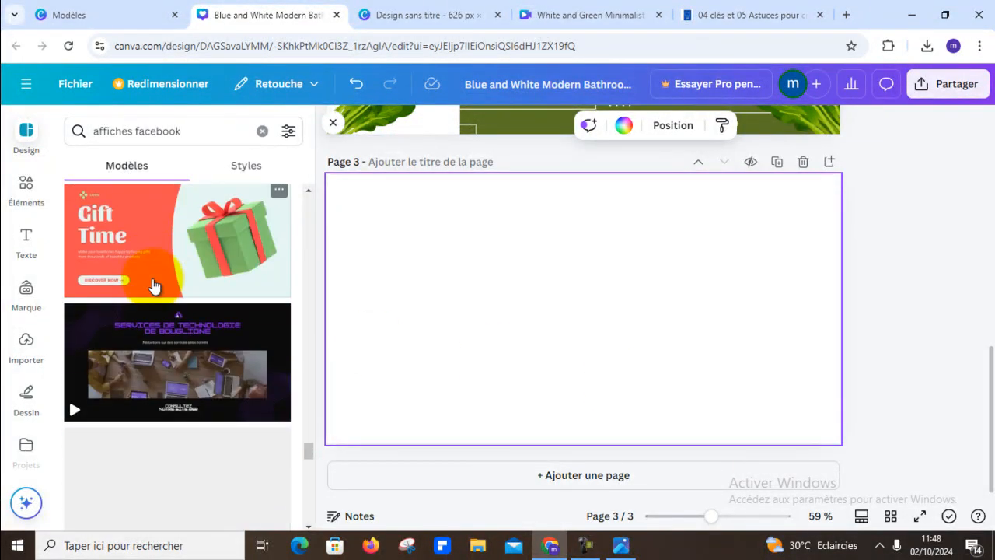
scroll(155, 281, down, 3)
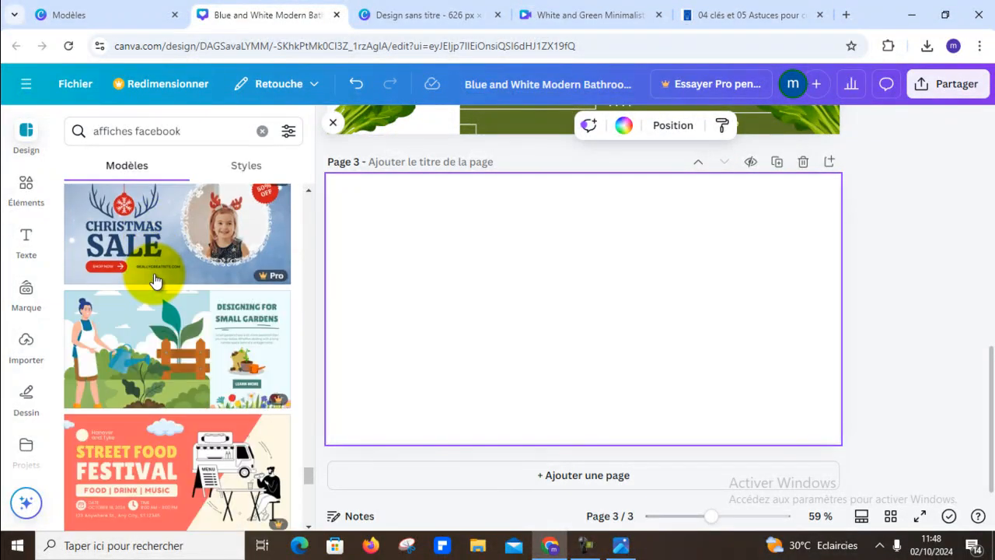
scroll(155, 279, down, 6)
scroll(157, 270, down, 6)
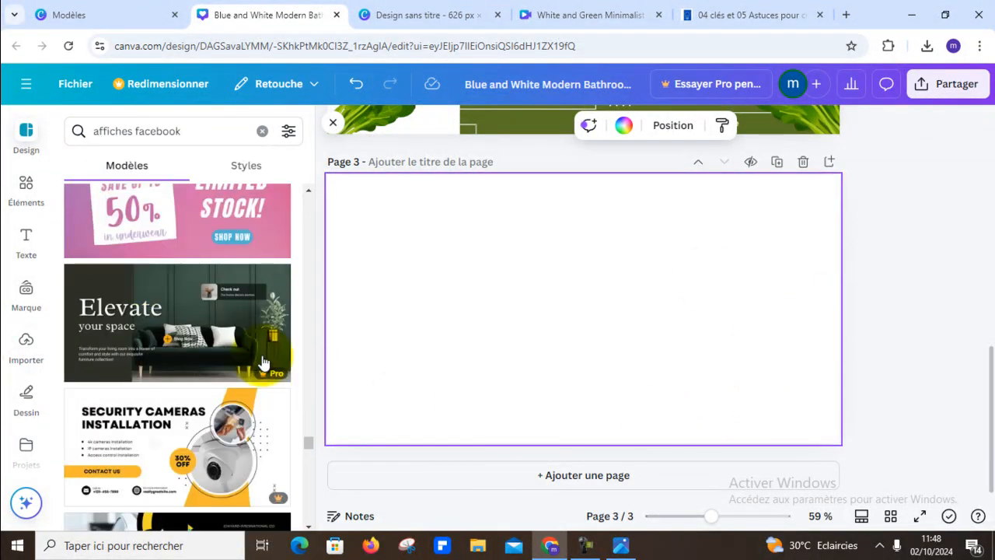
scroll(262, 363, up, 2)
scroll(237, 345, down, 4)
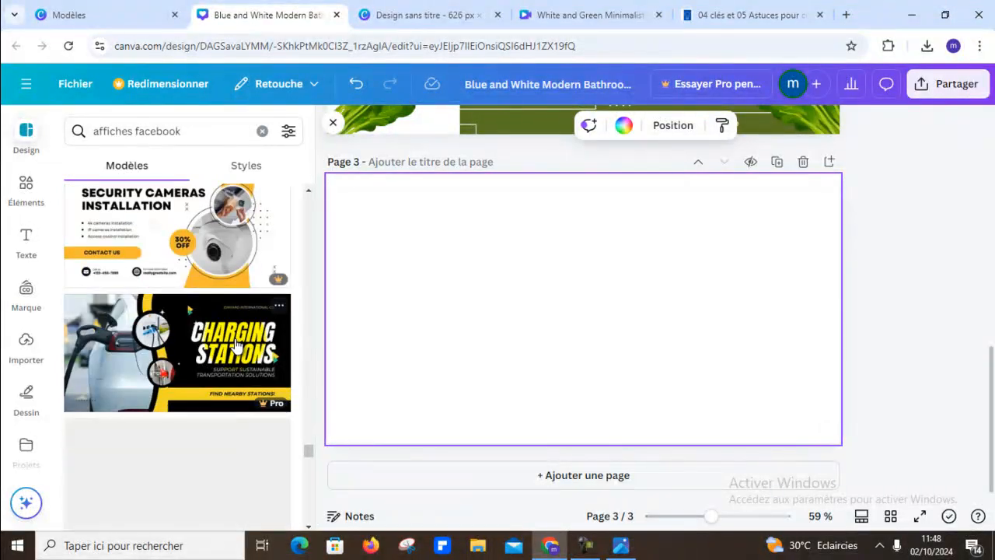
scroll(237, 346, down, 4)
scroll(237, 345, up, 4)
scroll(237, 346, down, 2)
scroll(238, 346, down, 5)
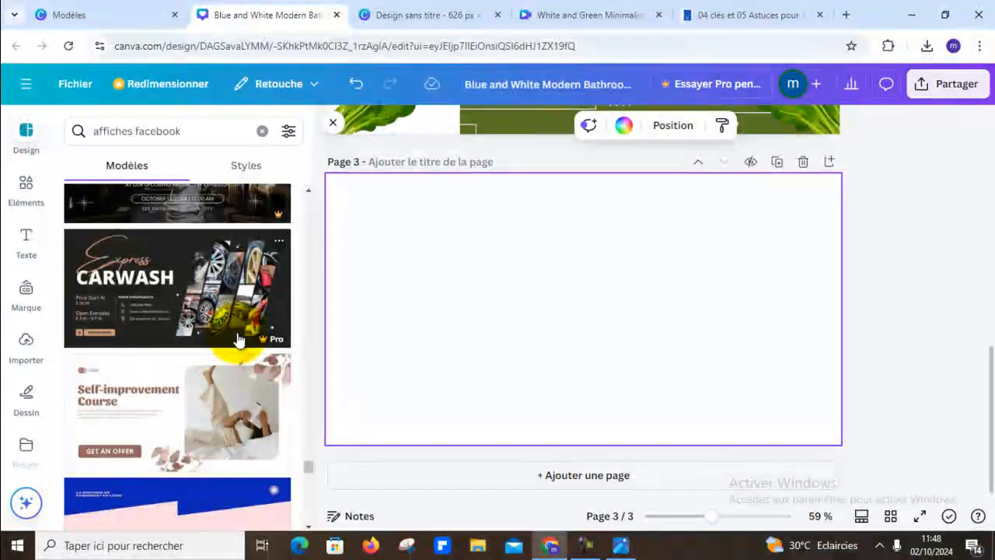
- Apply the black "Fauget Burger" Facebook ad template to the blank page 3
scroll(224, 325, down, 4)
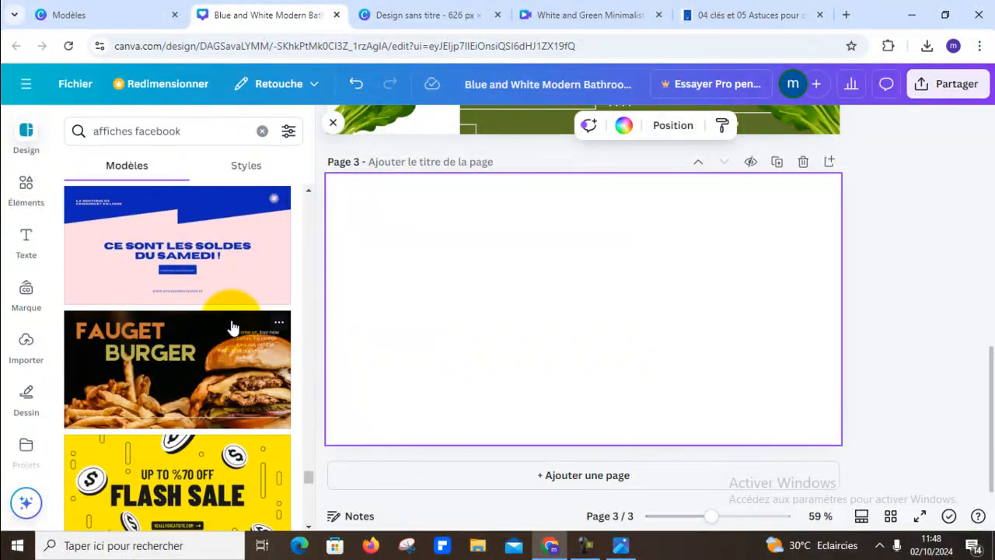
scroll(232, 326, down, 2)
scroll(250, 356, up, 1)
scroll(250, 357, up, 1)
click(204, 344)
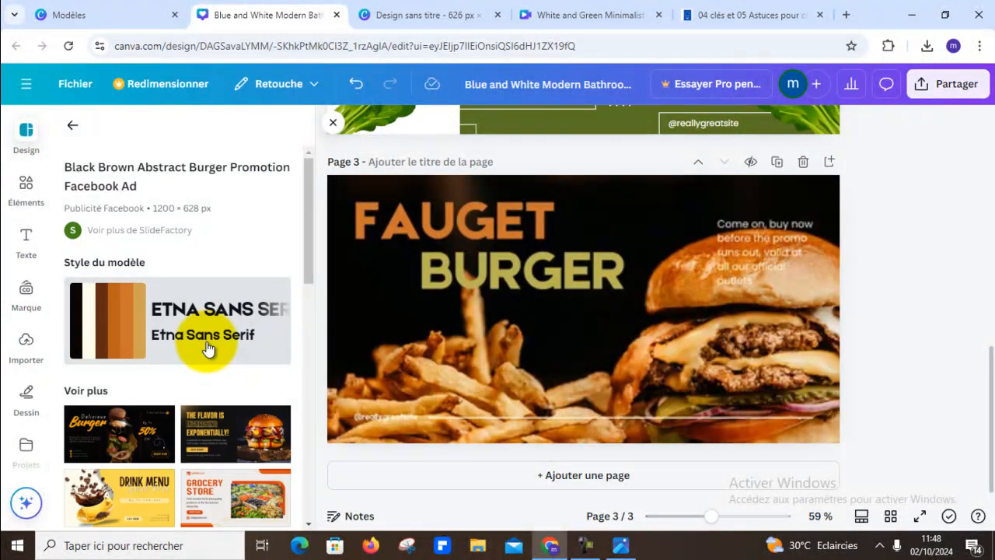
- Search the photo library for the suggested term "croissant"
scroll(161, 353, down, 2)
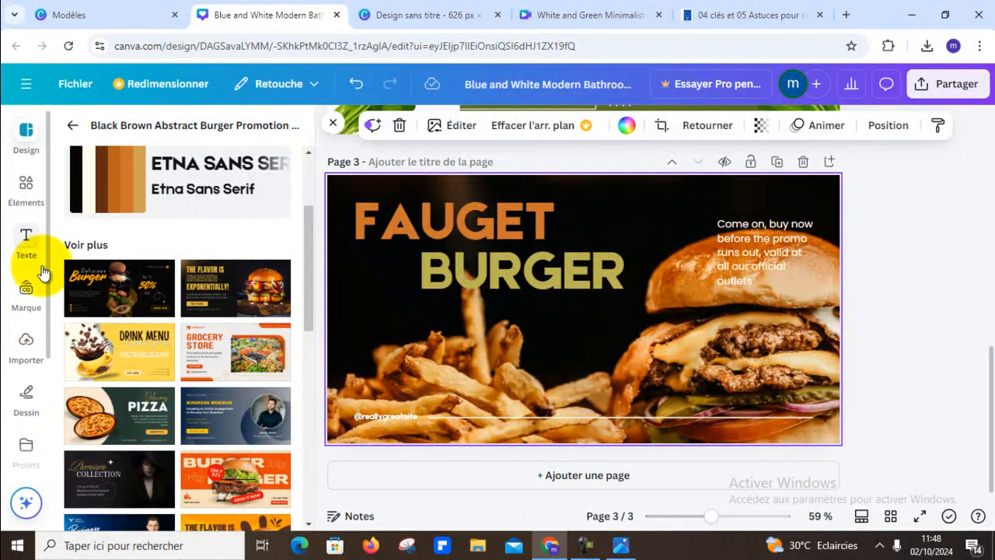
scroll(23, 409, down, 3)
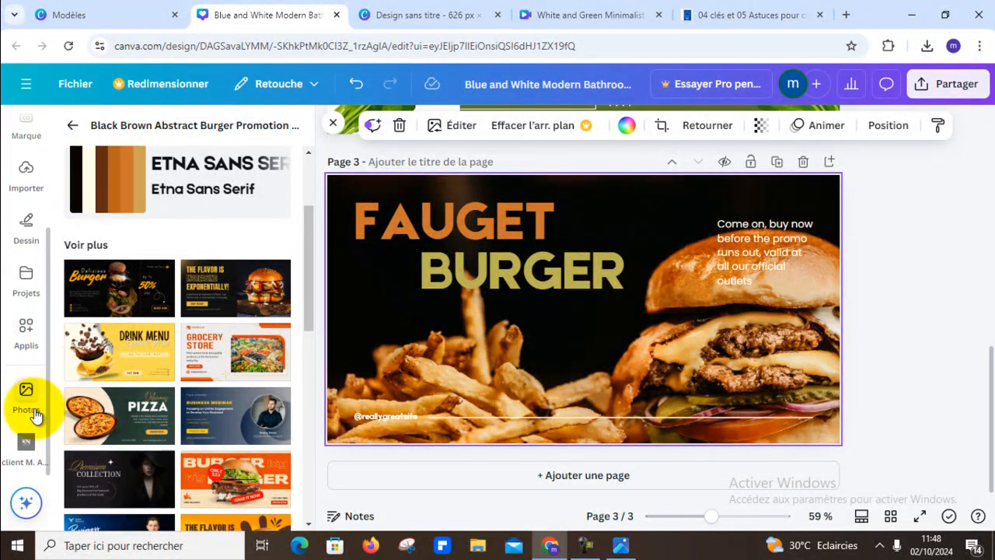
click(26, 395)
click(171, 131)
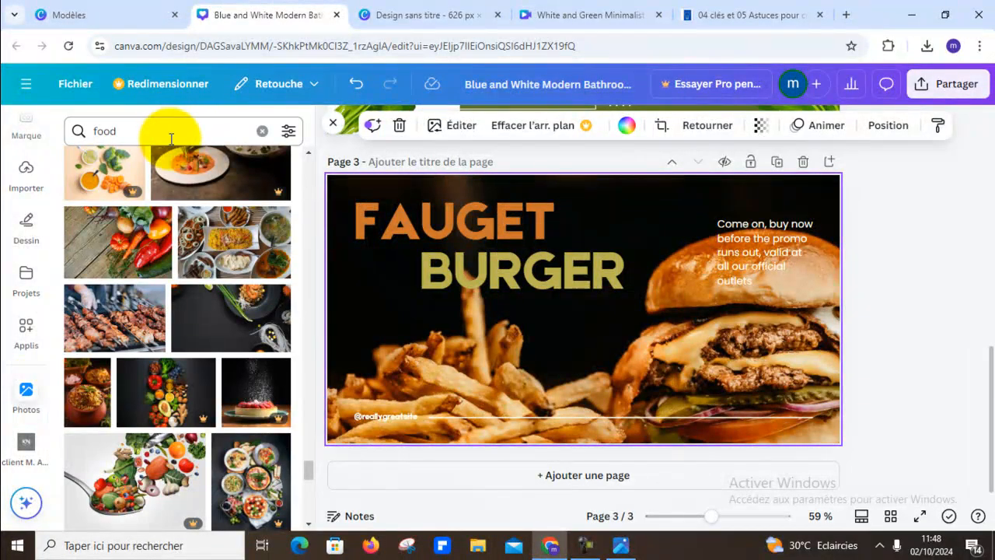
text(croiss)
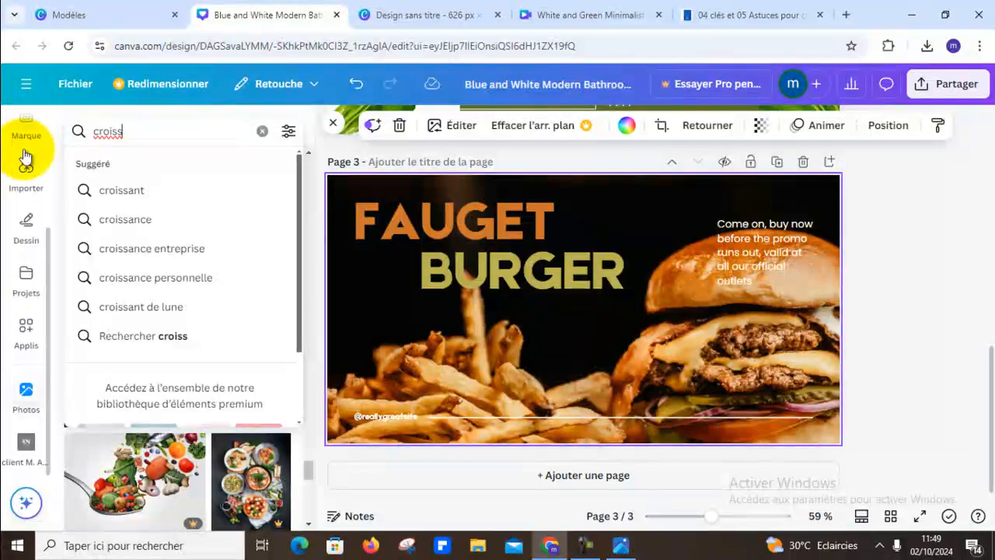
click(173, 195)
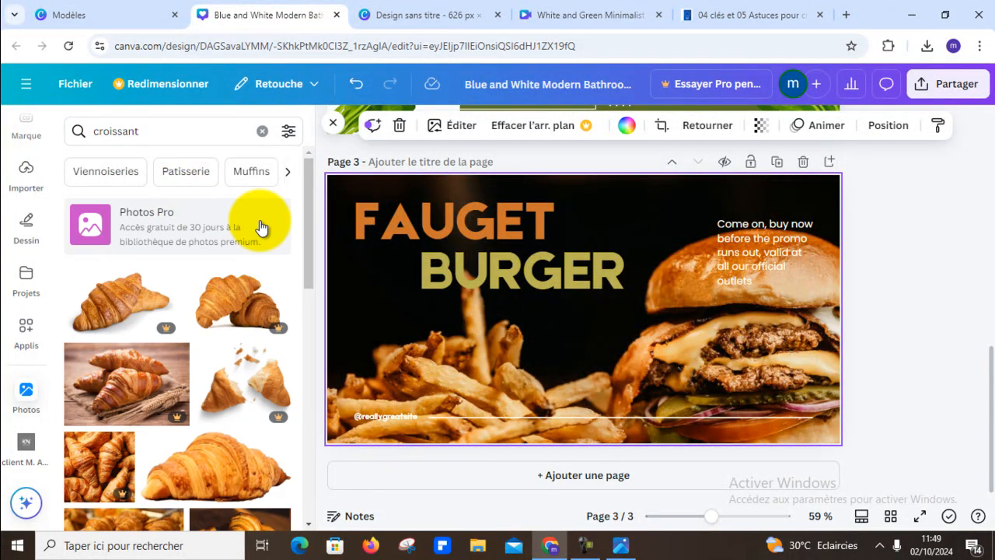
- Replace the burger background of page 3 with the photo of croissants on a plate
scroll(262, 223, down, 3)
drag(237, 326, 337, 224)
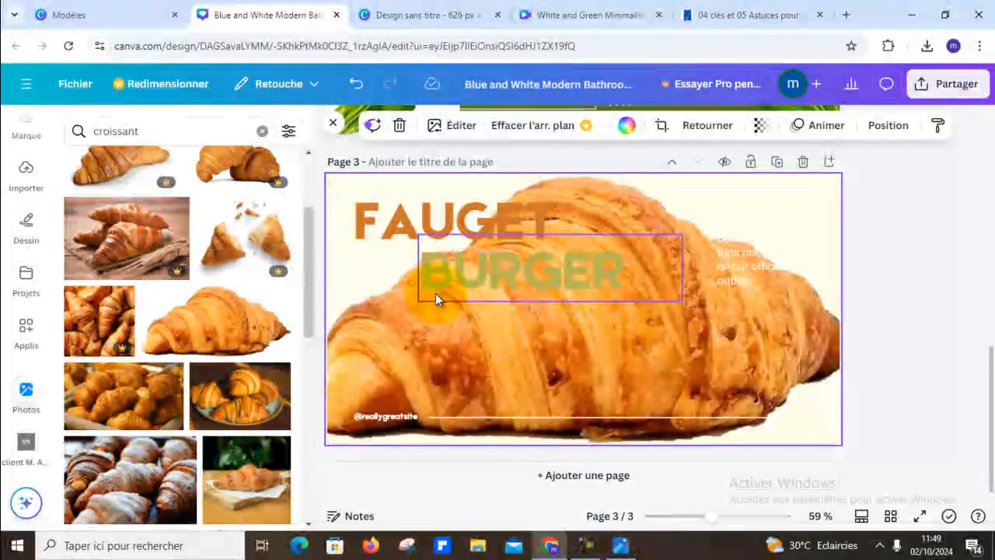
drag(239, 401, 371, 183)
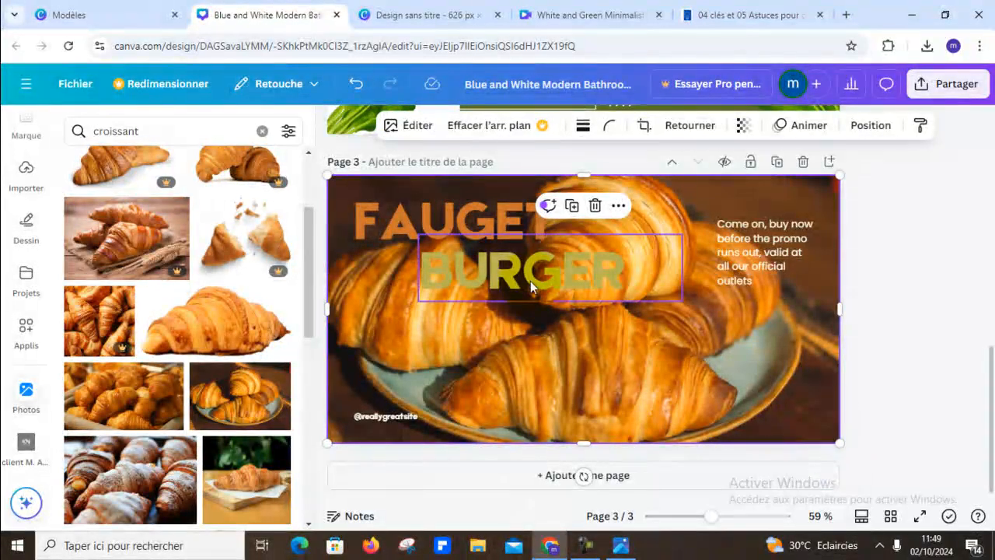
- Replace the headline "FAUGET" on page 3 with "CROISSANT" and select the "BURGER" text line
click(469, 223)
double_click(469, 224)
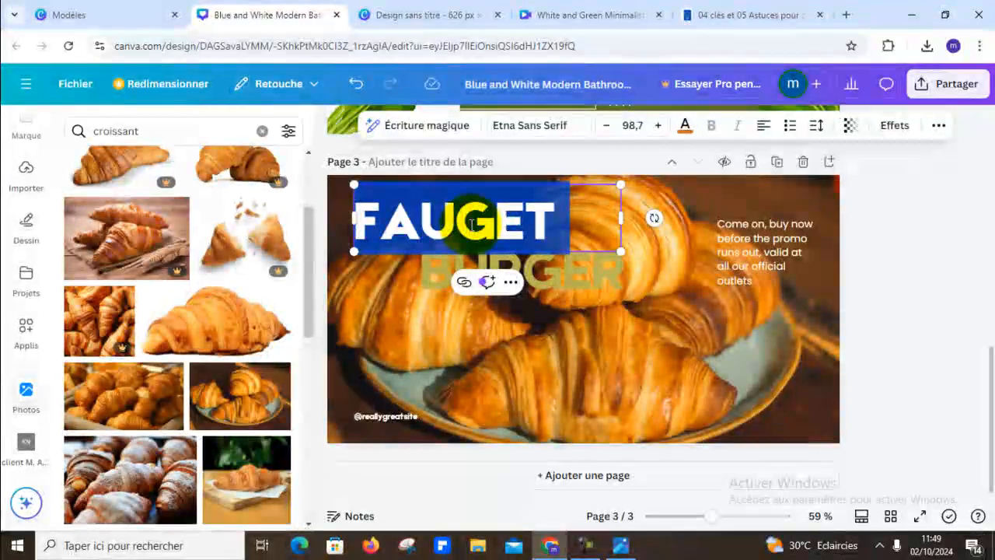
text(CROISS)
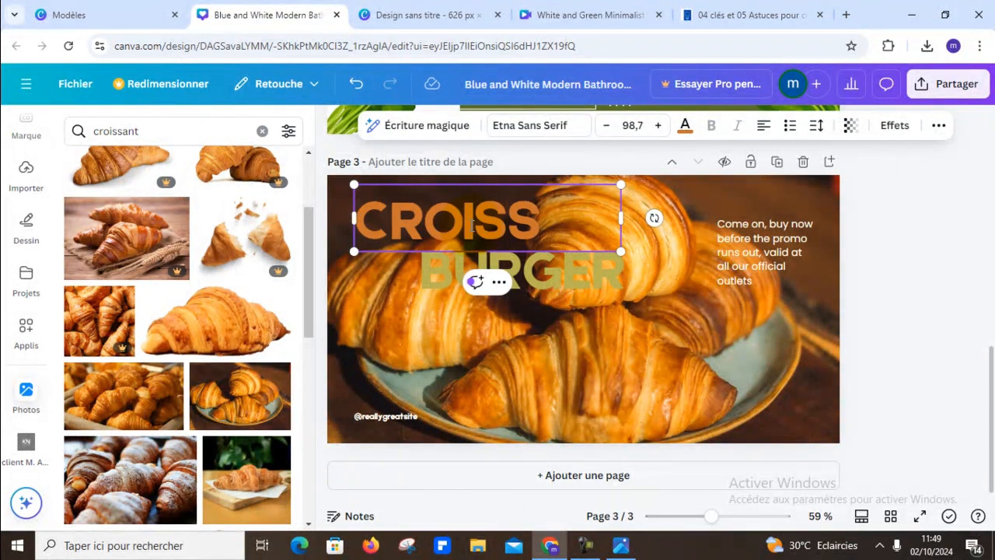
text(ANT)
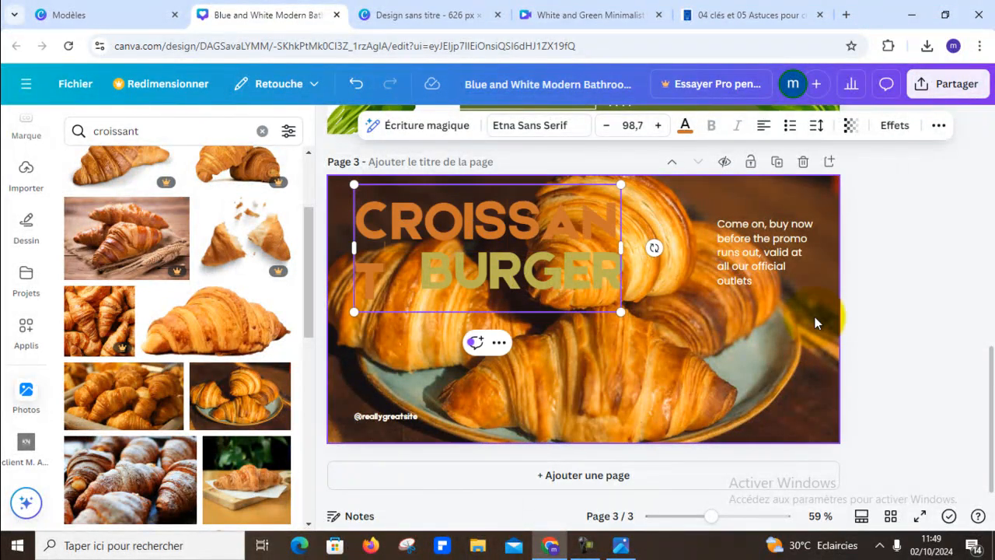
click(638, 276)
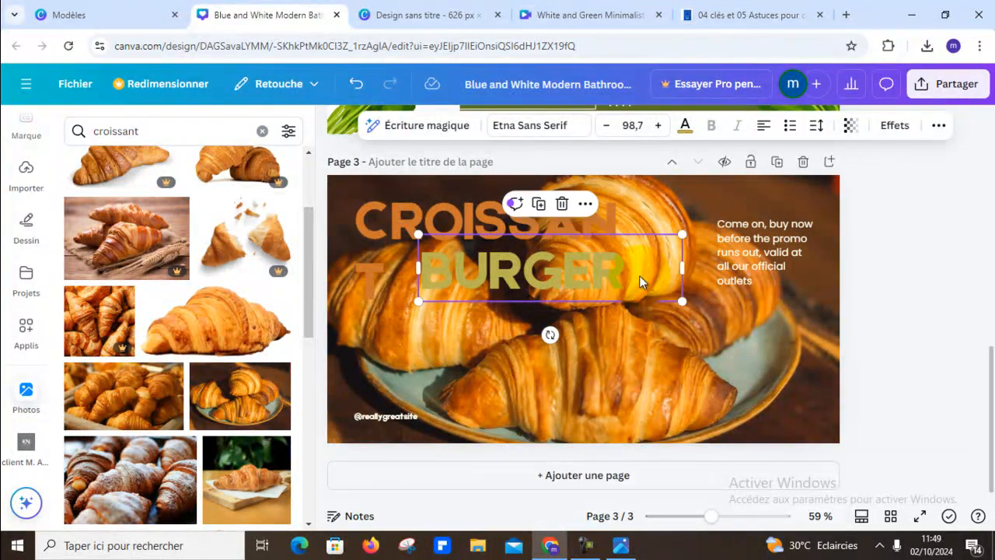
- Replace the "BURGER" text on page 3 with "PACK DE 4" and widen its text box to fit on one line
double_click(638, 276)
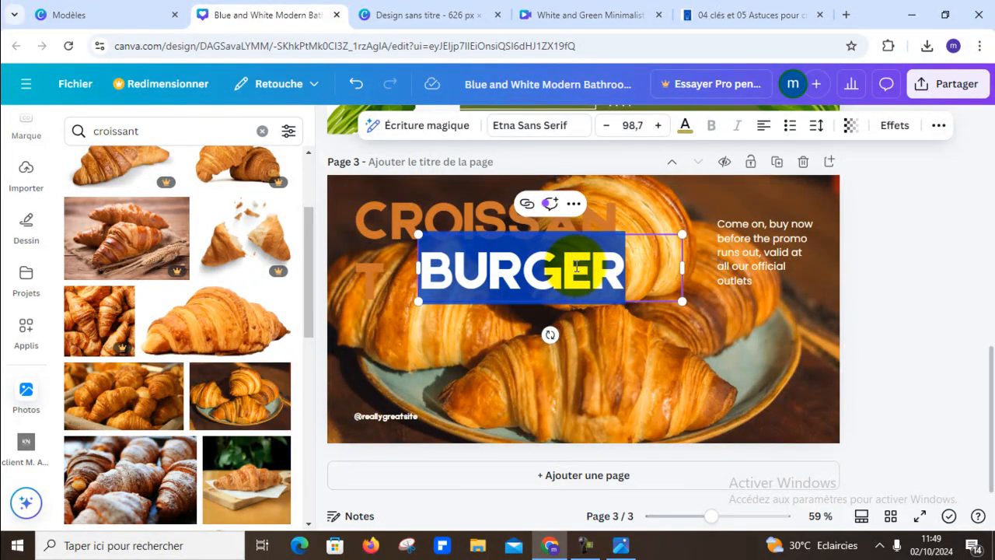
text(PAC)
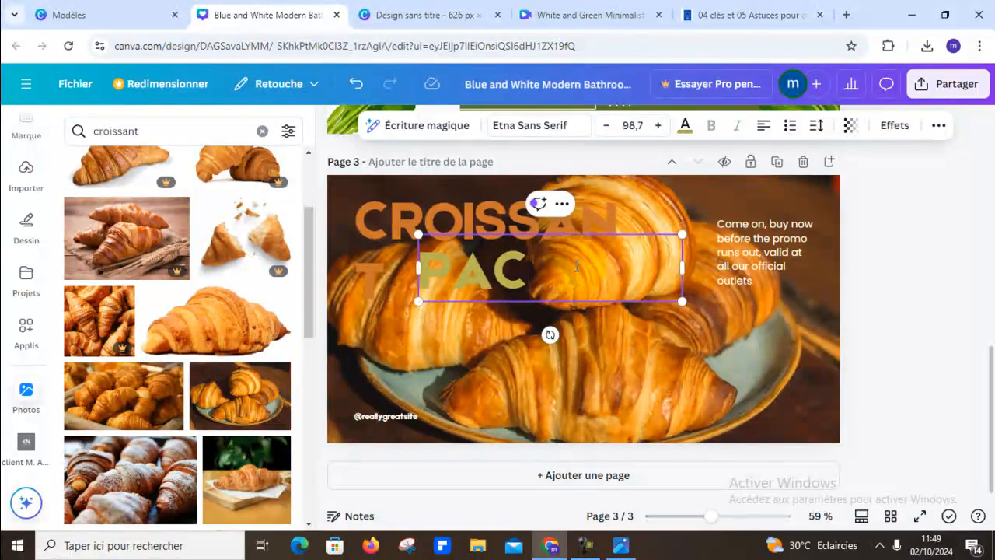
text(KS)
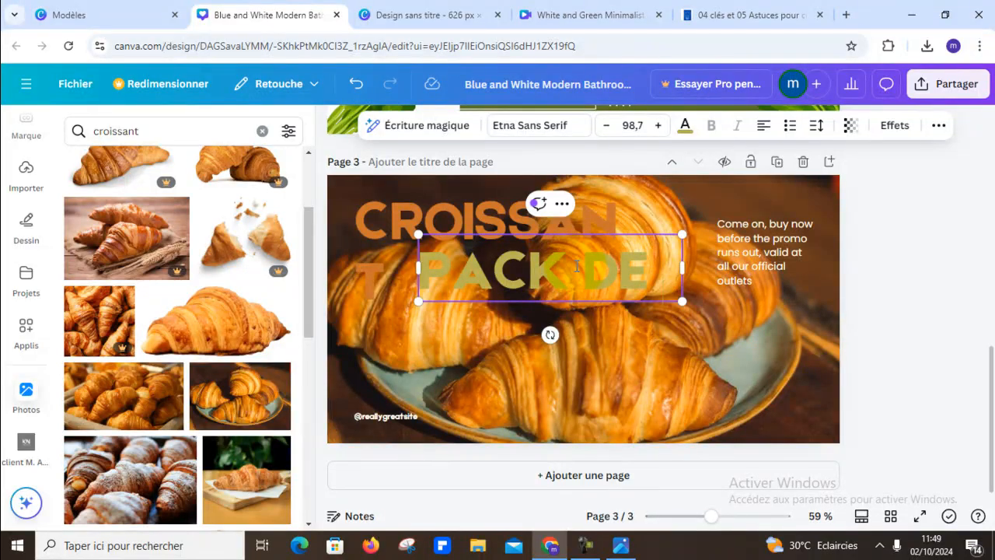
text(4)
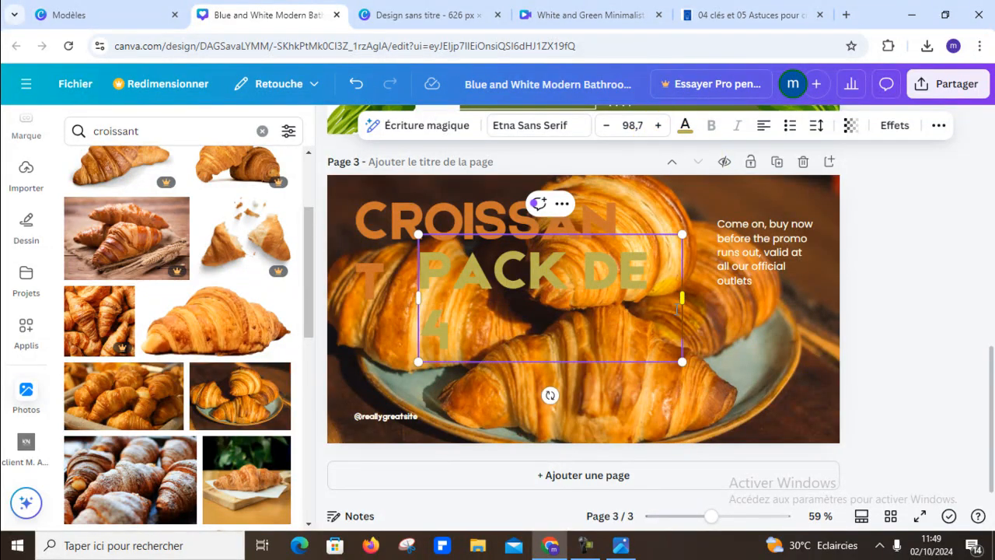
drag(683, 297, 711, 298)
click(898, 274)
- Give the "PACK DE 4" text a Bordure effect in the cream document colour with a thickness of 151
click(549, 268)
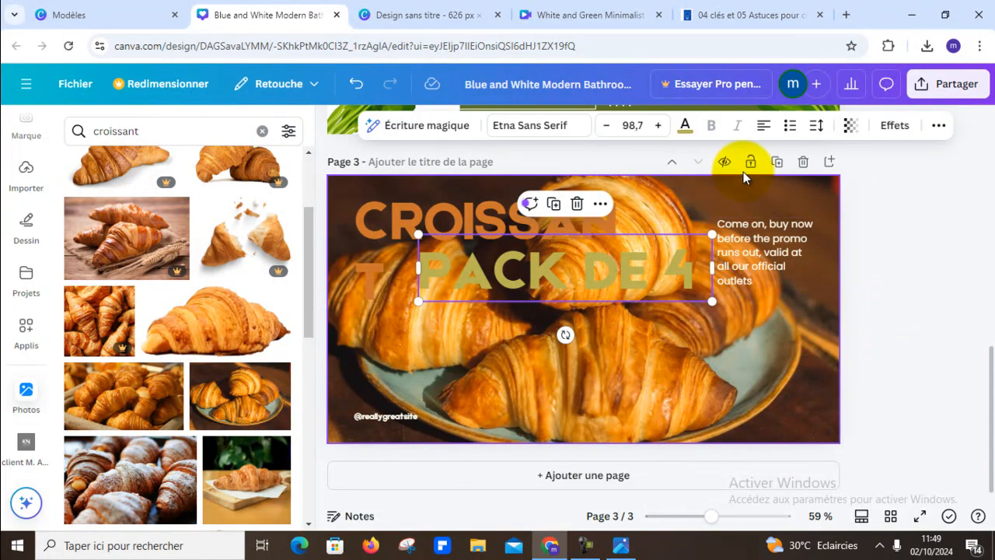
click(893, 125)
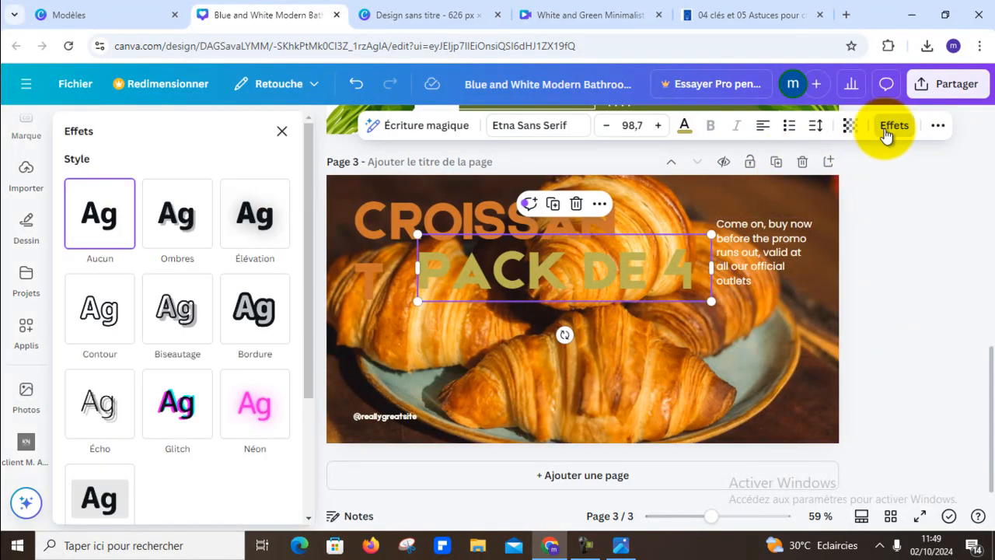
click(259, 315)
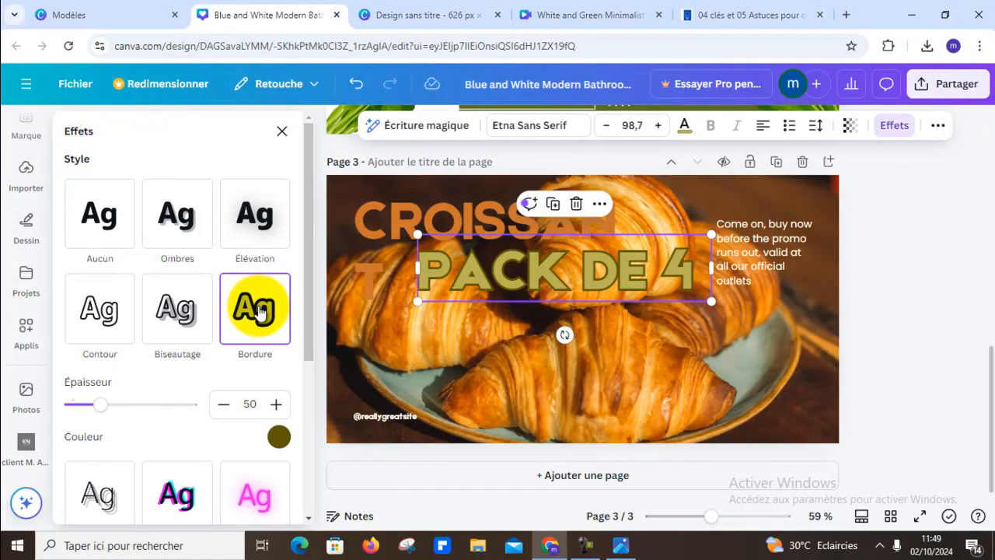
click(278, 436)
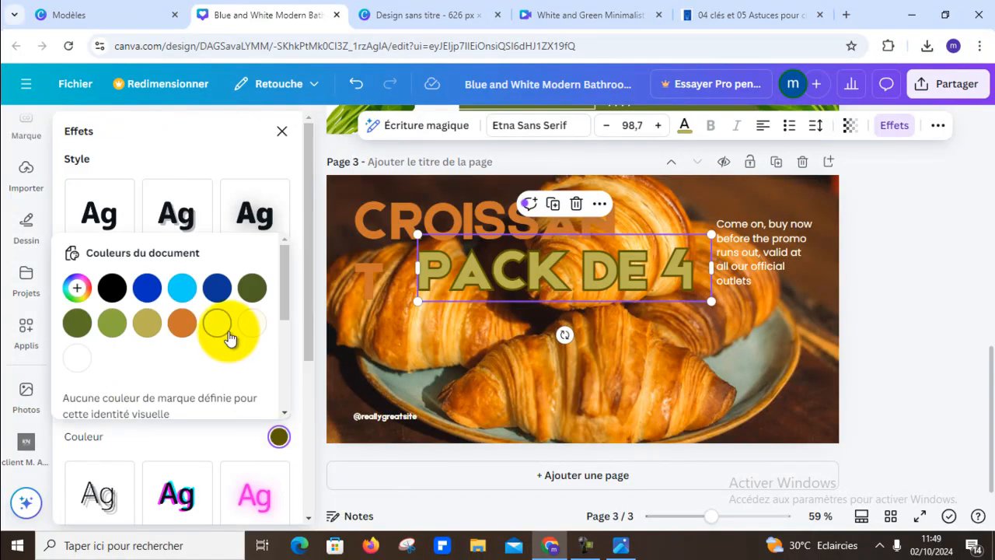
click(251, 323)
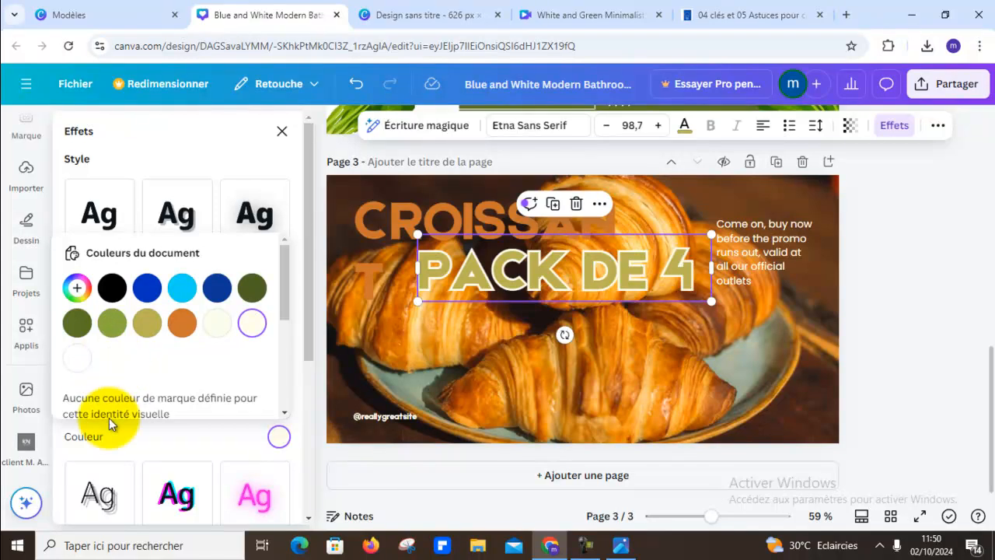
drag(283, 301, 300, 252)
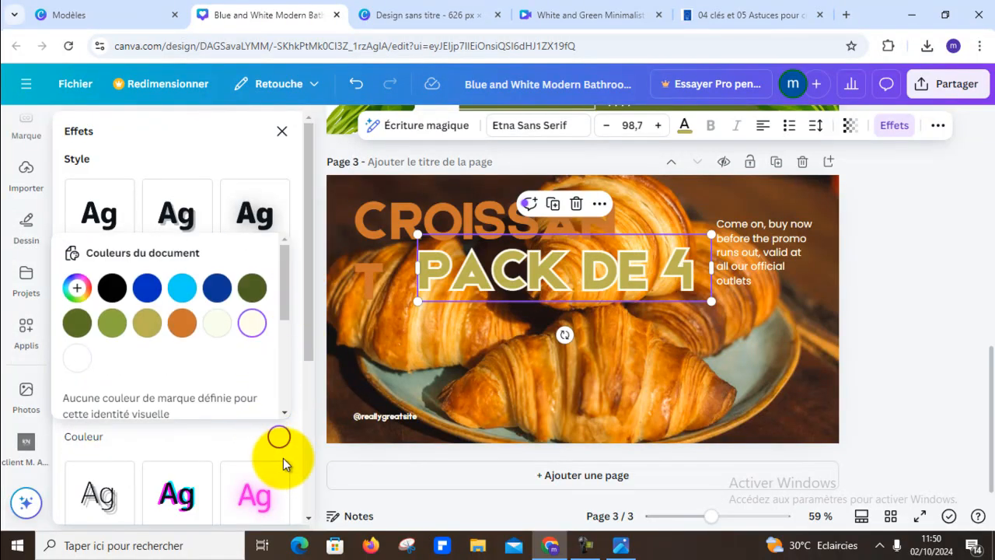
click(281, 439)
drag(105, 405, 173, 408)
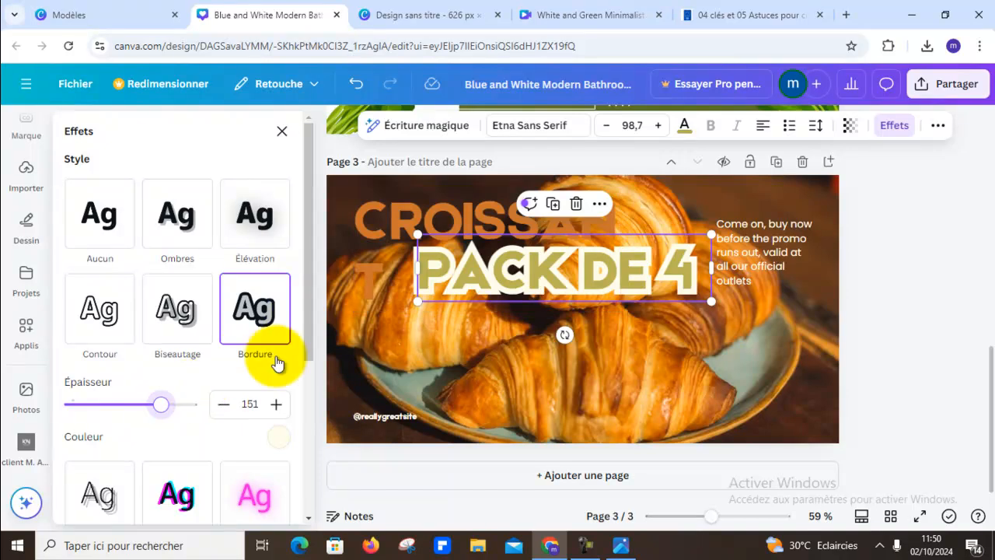
- Apply the Bordure effect to the "CROISSANT" headline and widen its text box so the word fits on one line
click(471, 221)
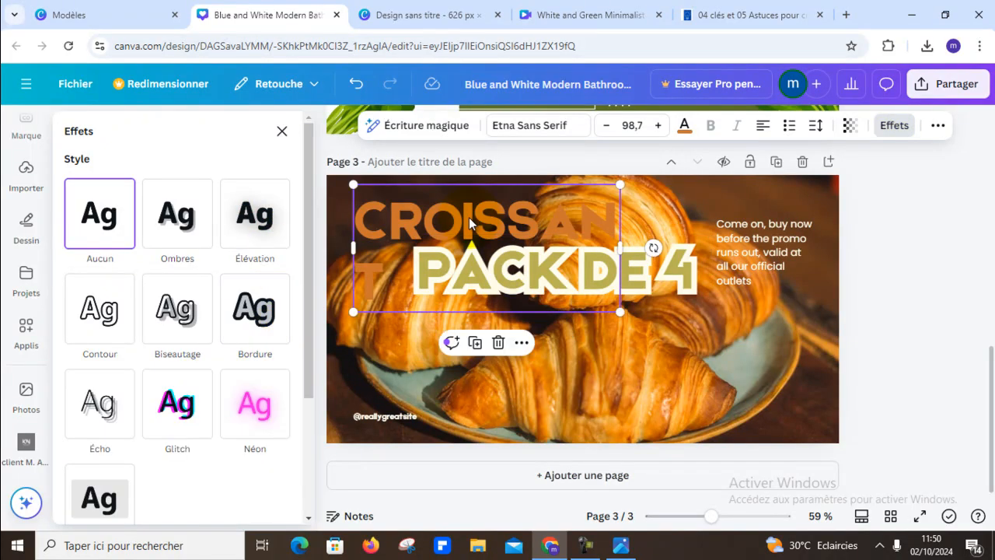
click(281, 335)
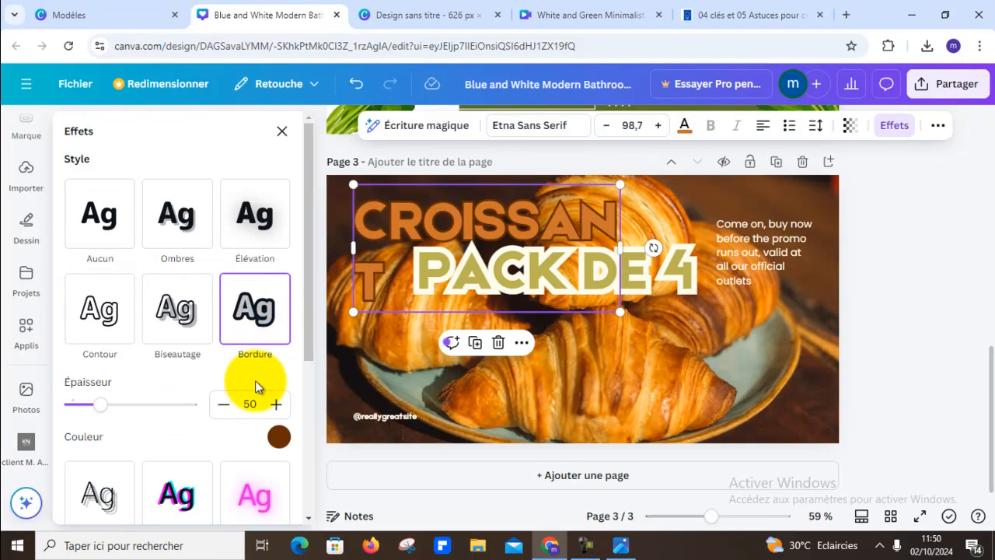
drag(620, 248, 666, 238)
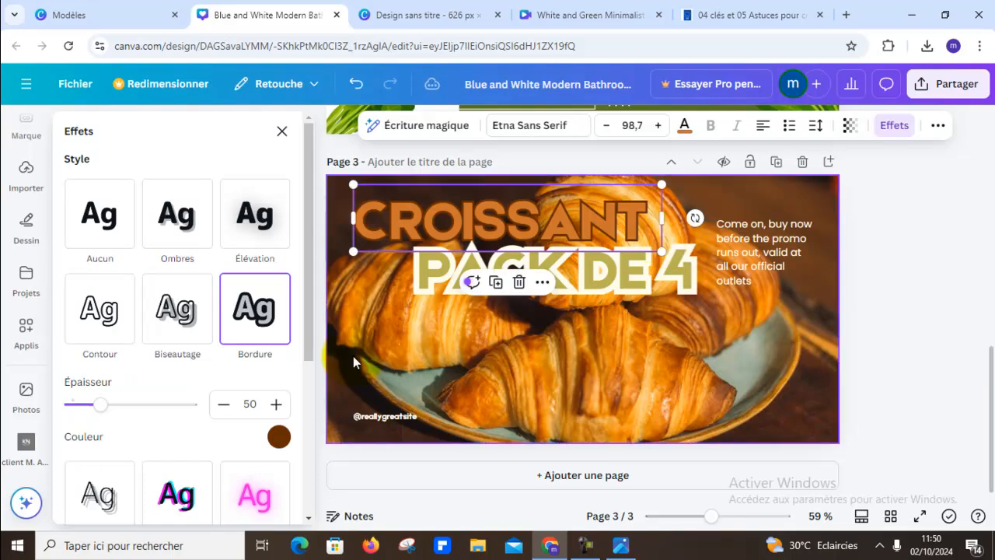
click(279, 438)
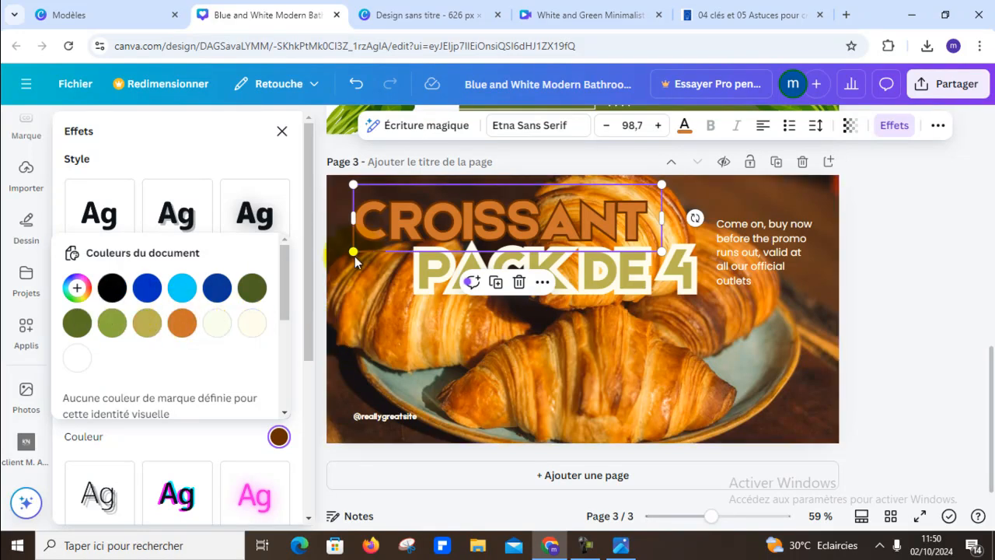
scroll(265, 312, down, 5)
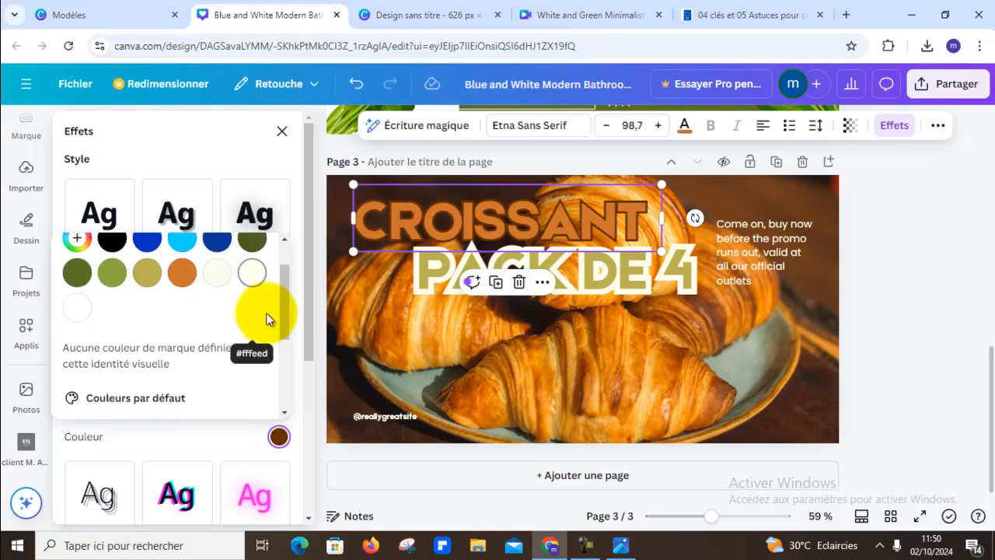
scroll(287, 303, up, 4)
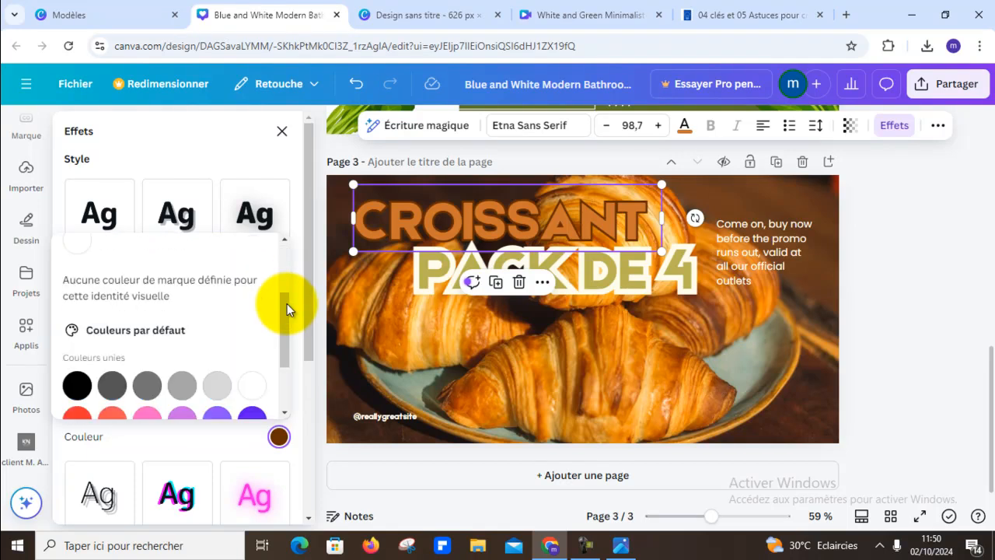
click(293, 296)
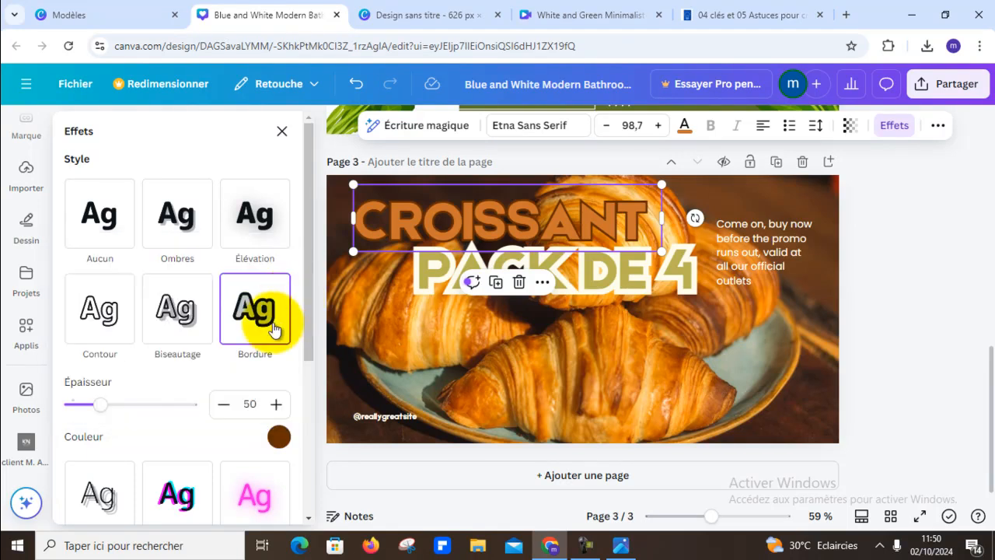
scroll(274, 333, down, 1)
scroll(273, 332, down, 3)
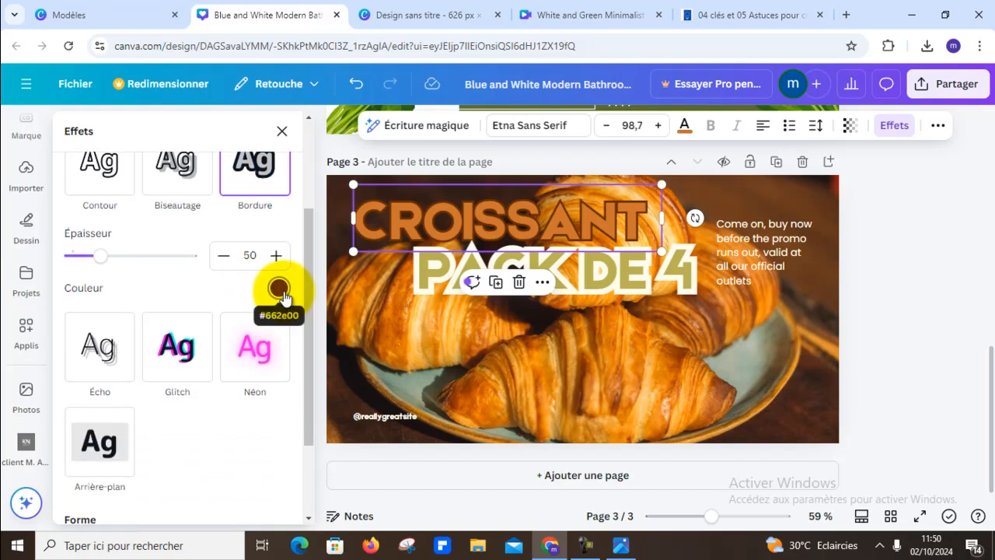
scroll(284, 297, up, 3)
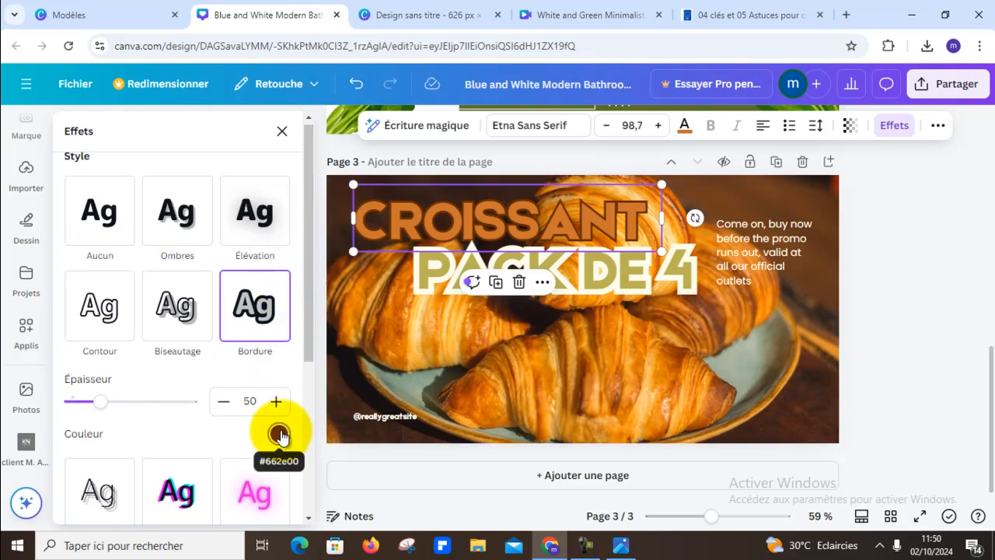
scroll(278, 424, down, 5)
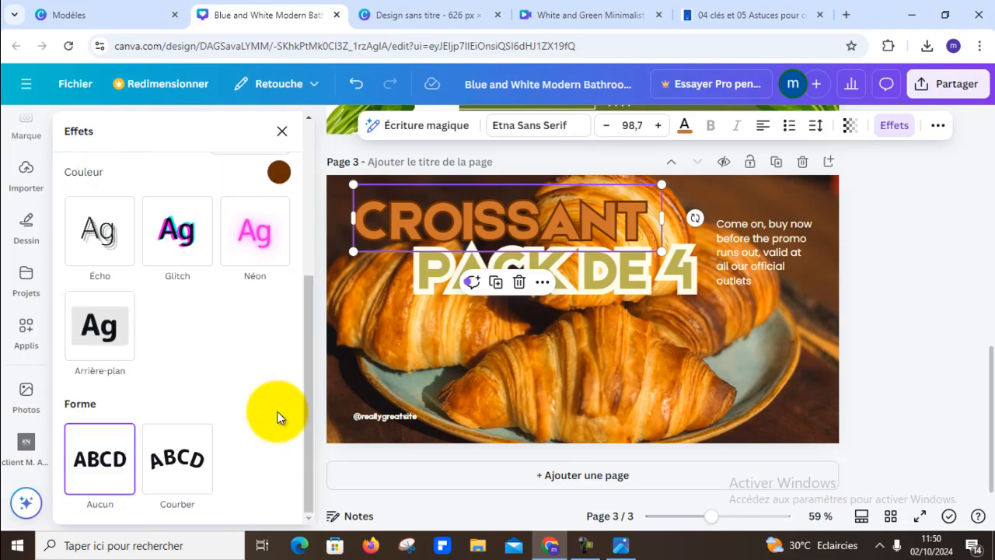
- Change the "CROISSANT" headline's text colour to the light orange #e89a33 from the background photo's colours
click(683, 126)
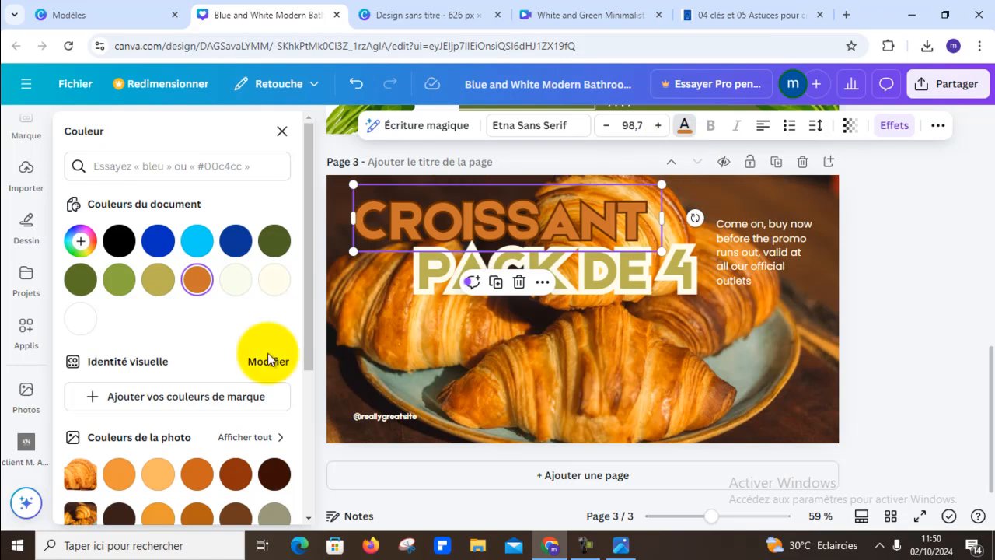
scroll(163, 458, down, 1)
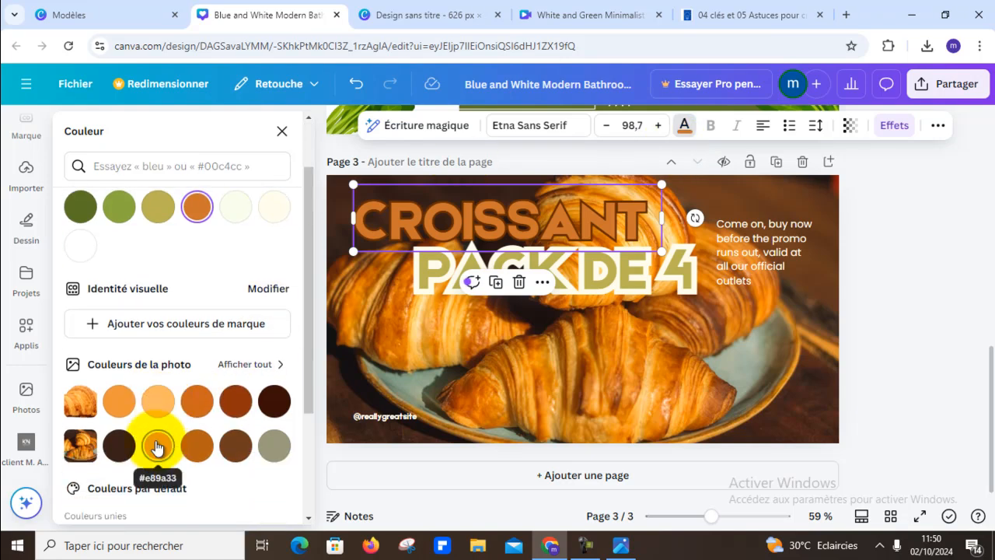
click(158, 447)
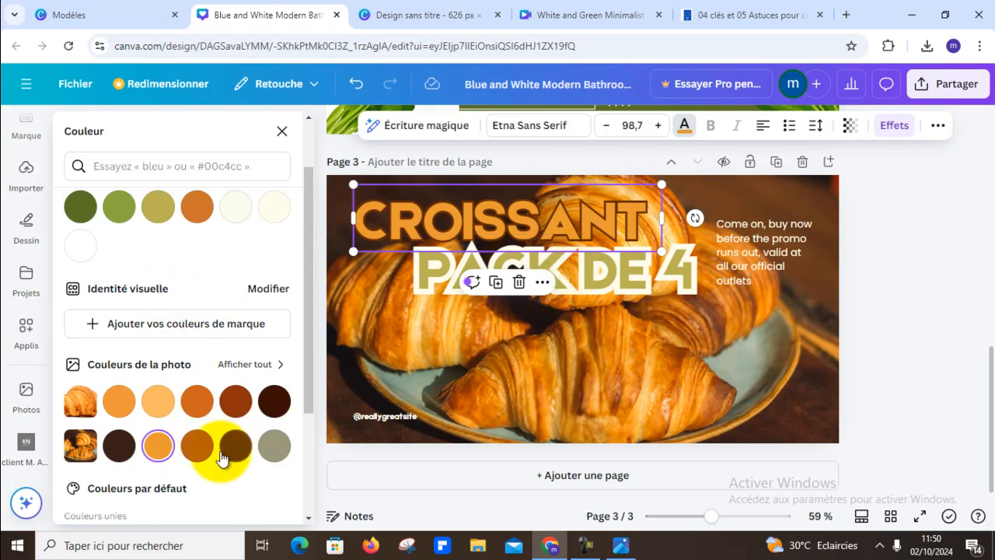
click(196, 400)
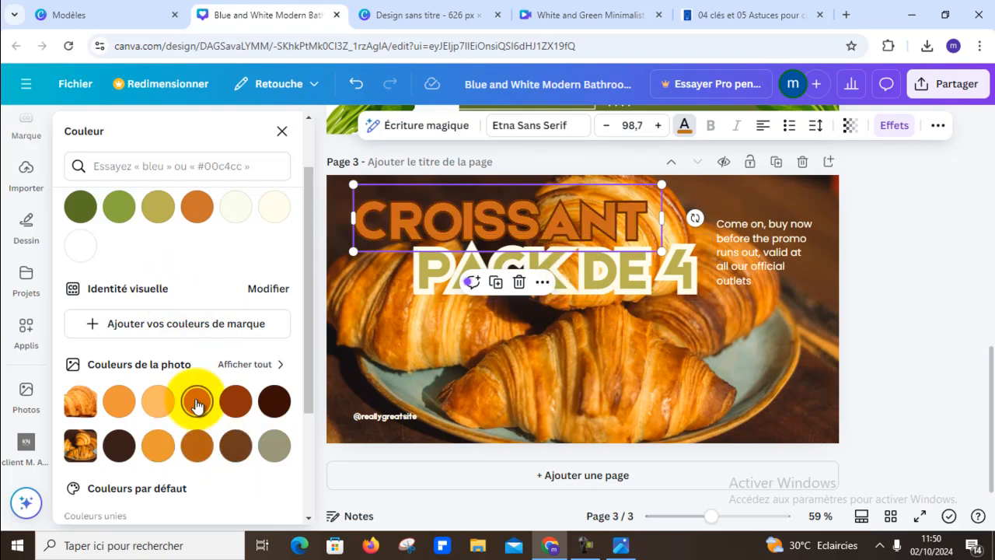
click(169, 446)
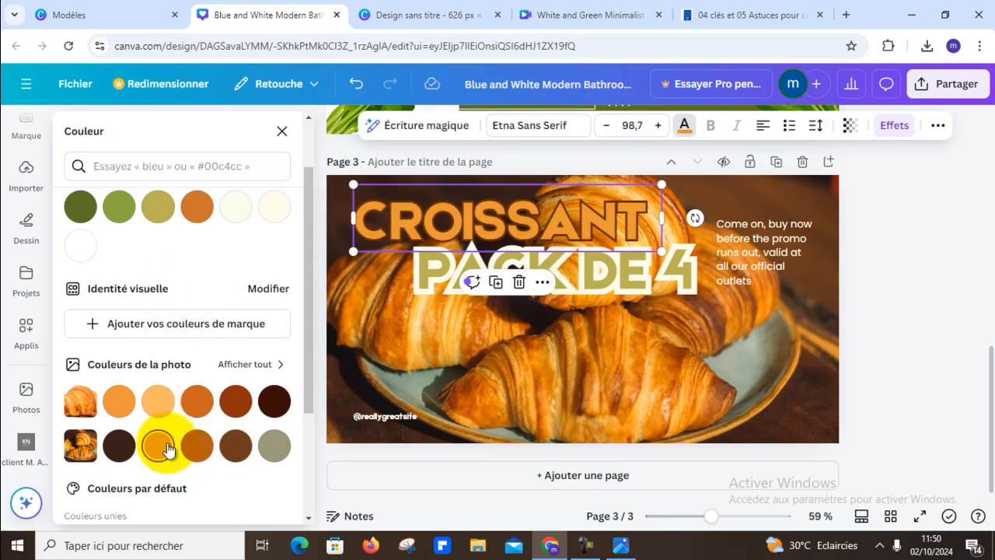
click(850, 266)
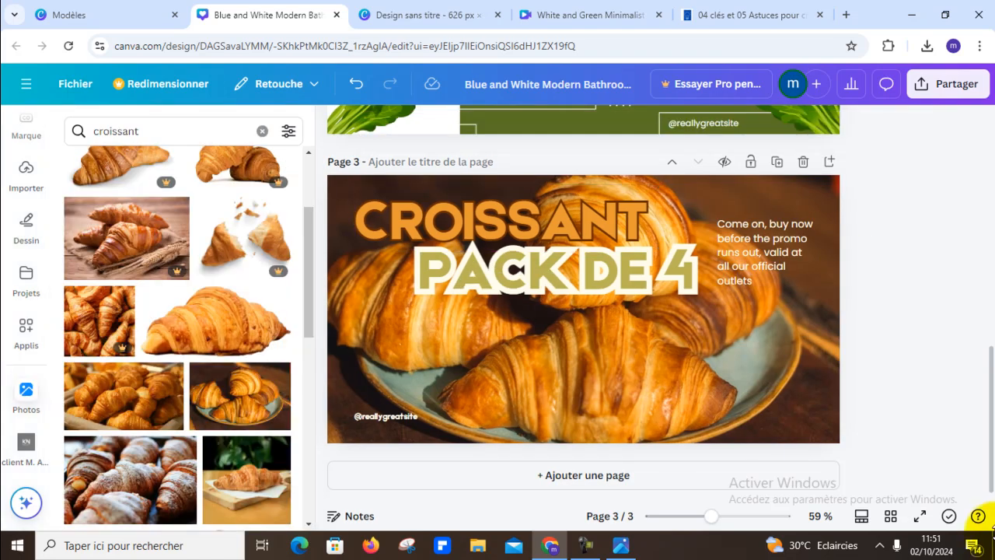
- Replace the promo paragraph beside the headline with "ACHETEZ AVANT LA FIN DE LA PROMO", all in capitals
click(774, 252)
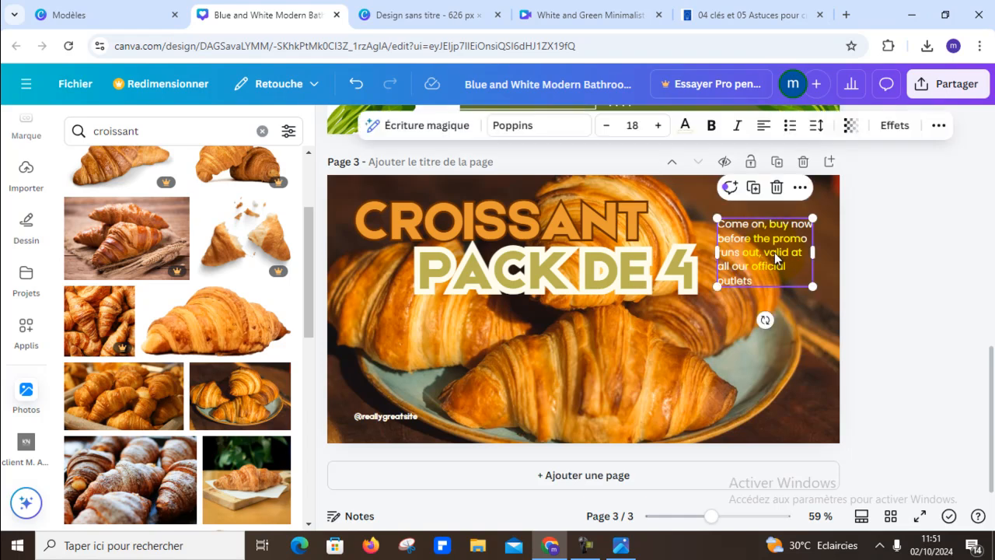
click(775, 254)
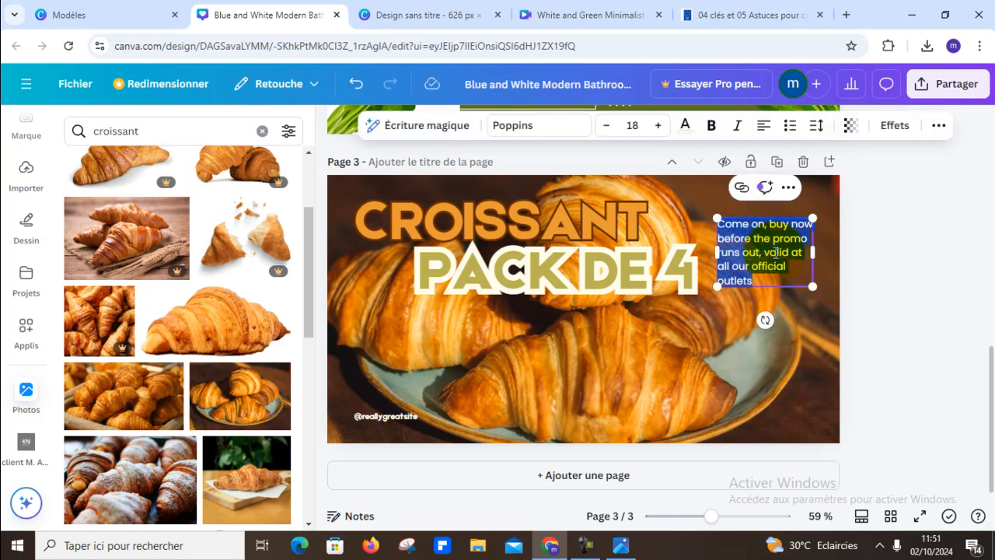
text(aCHETEZ AVANT LA)
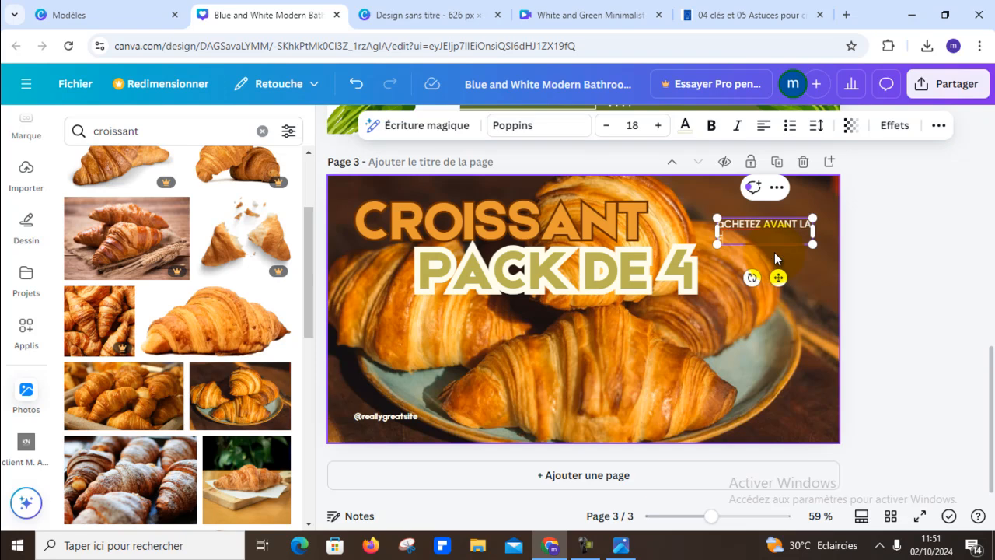
text( FIN DE LA PROMO)
click(929, 253)
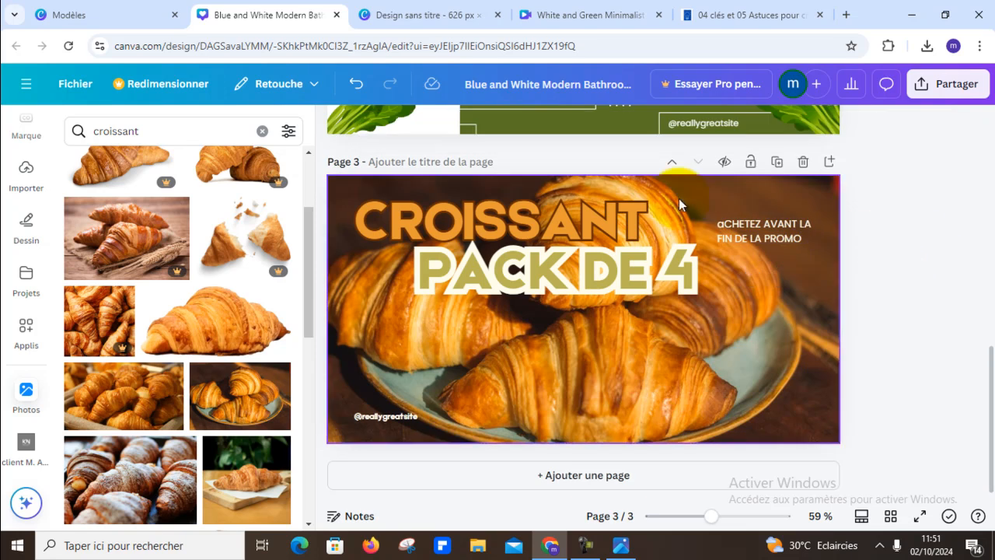
click(721, 227)
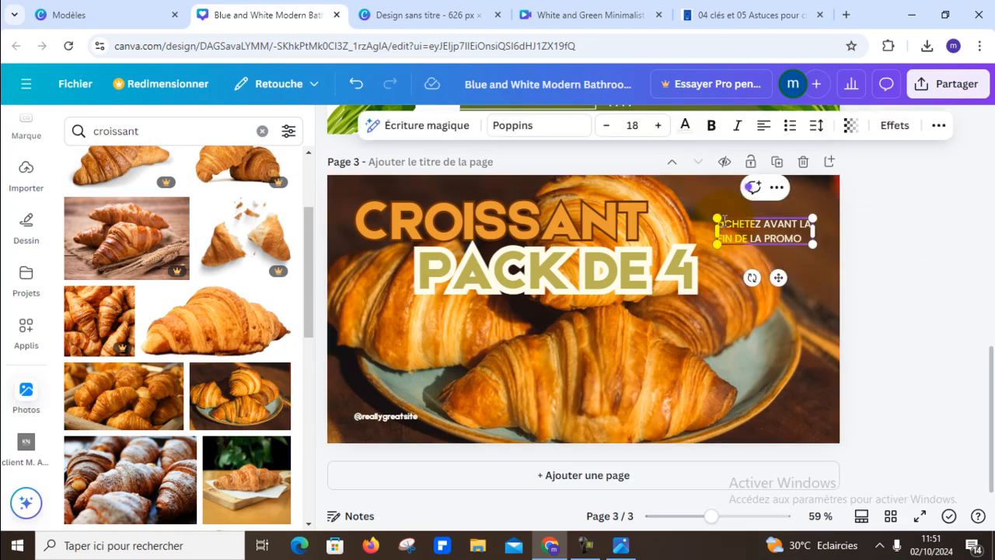
click(931, 247)
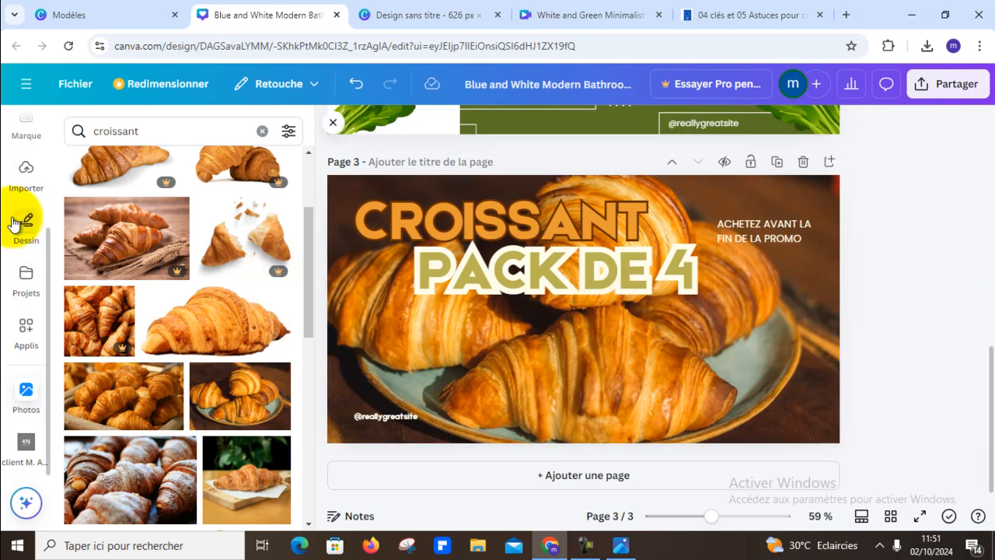
- Add the blue "We're Hiring!" text combination to the croissant ad on page 3
scroll(26, 237, up, 2)
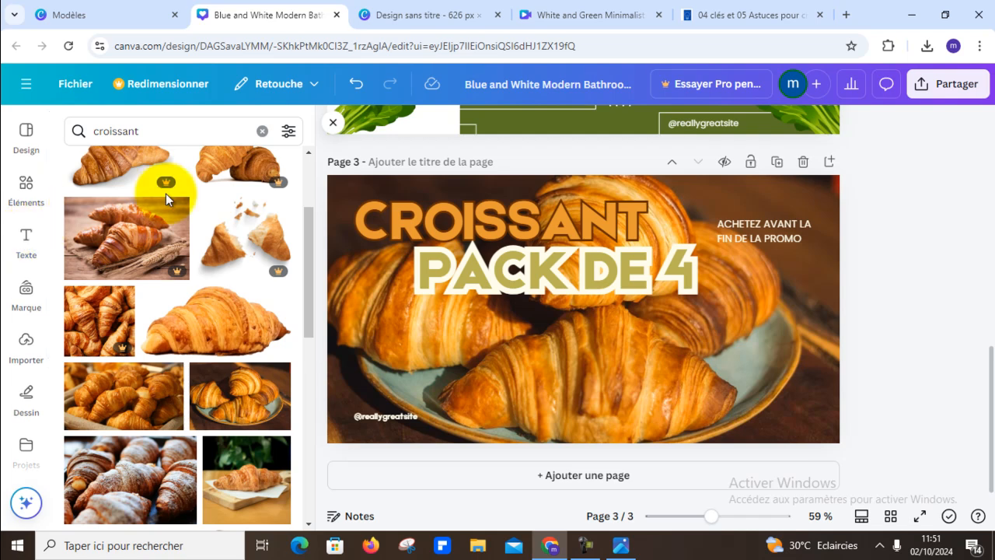
click(23, 240)
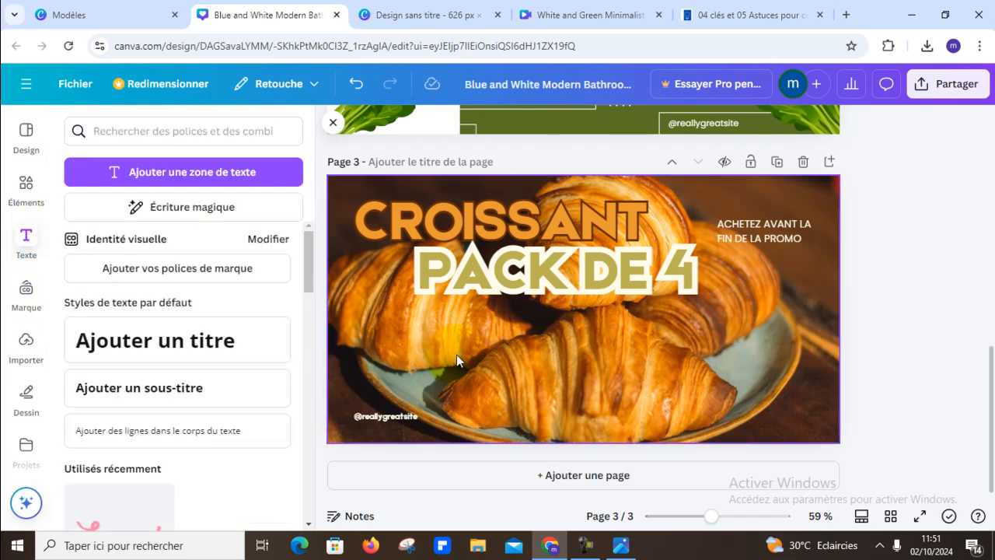
scroll(276, 352, down, 4)
scroll(279, 352, down, 4)
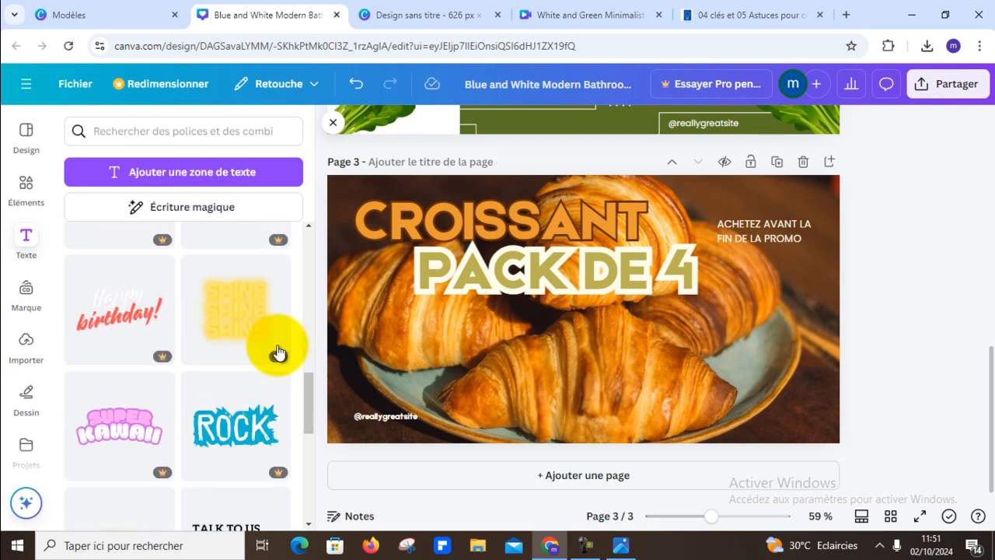
scroll(278, 352, down, 3)
scroll(278, 352, down, 5)
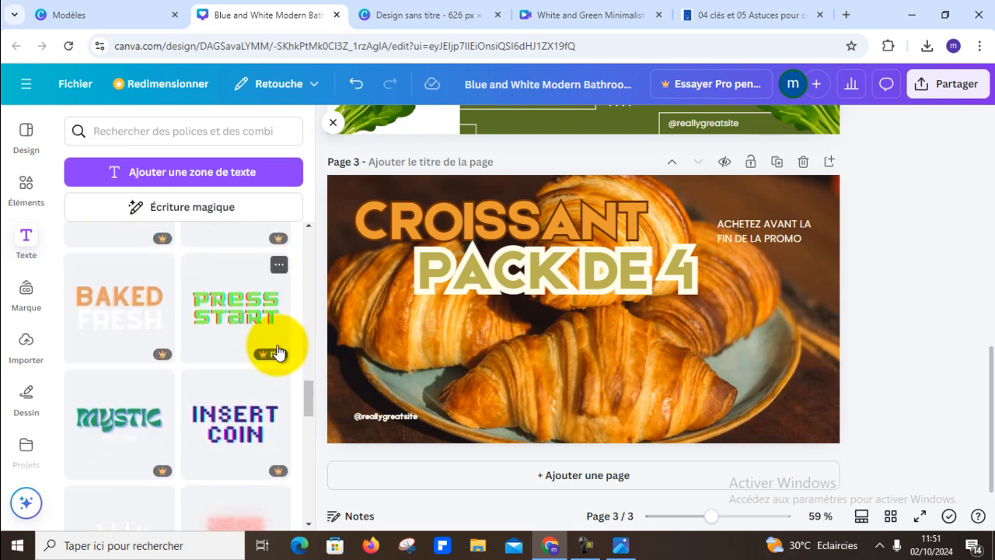
scroll(279, 352, down, 10)
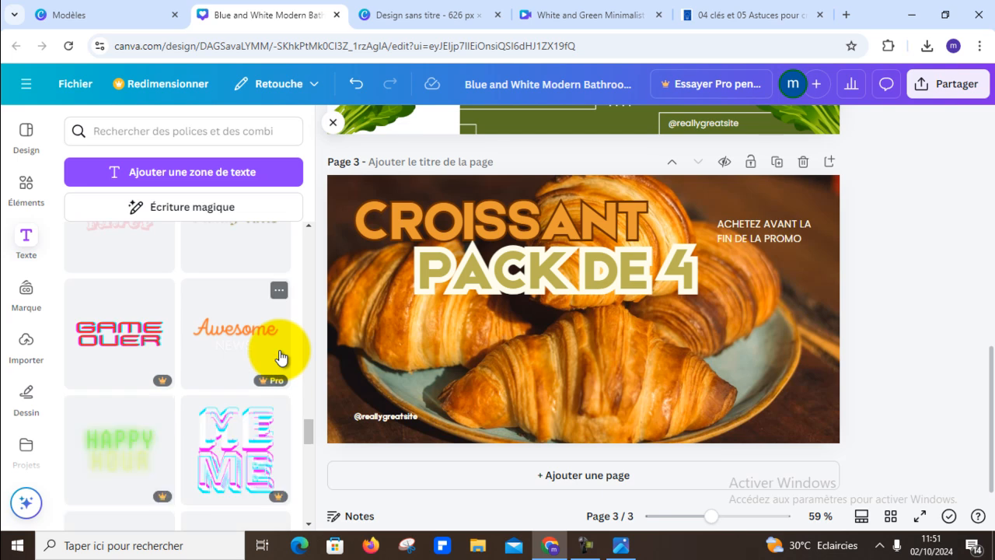
scroll(280, 358, down, 8)
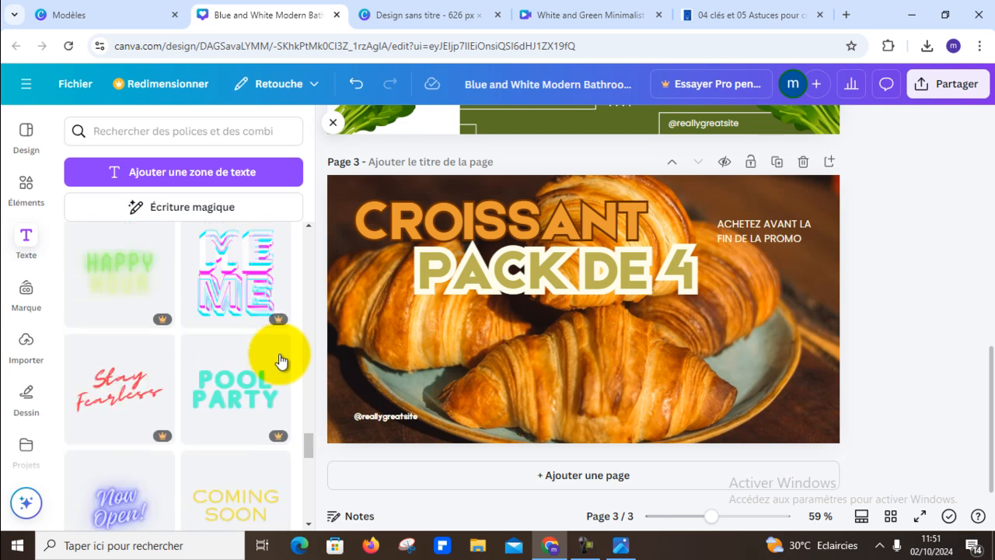
scroll(281, 360, down, 8)
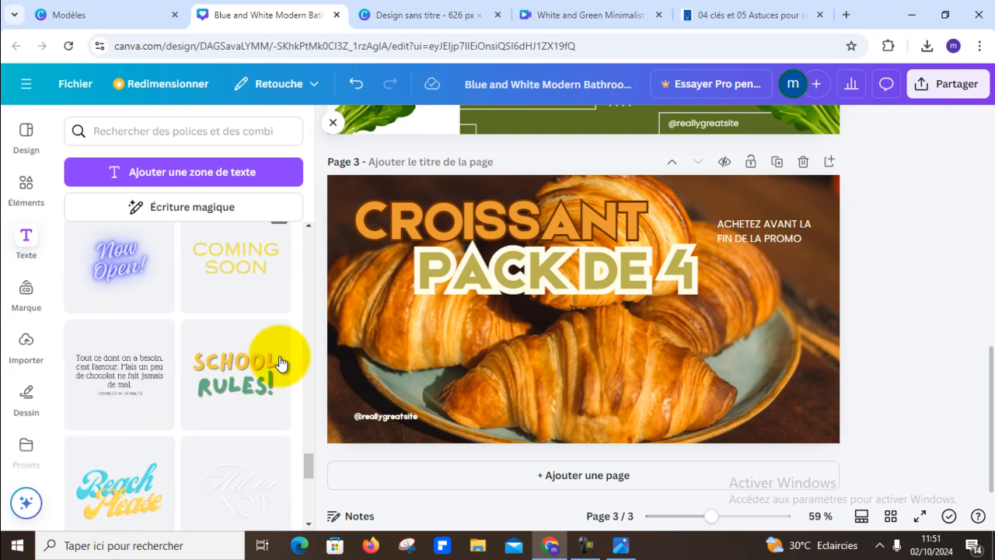
scroll(281, 361, down, 3)
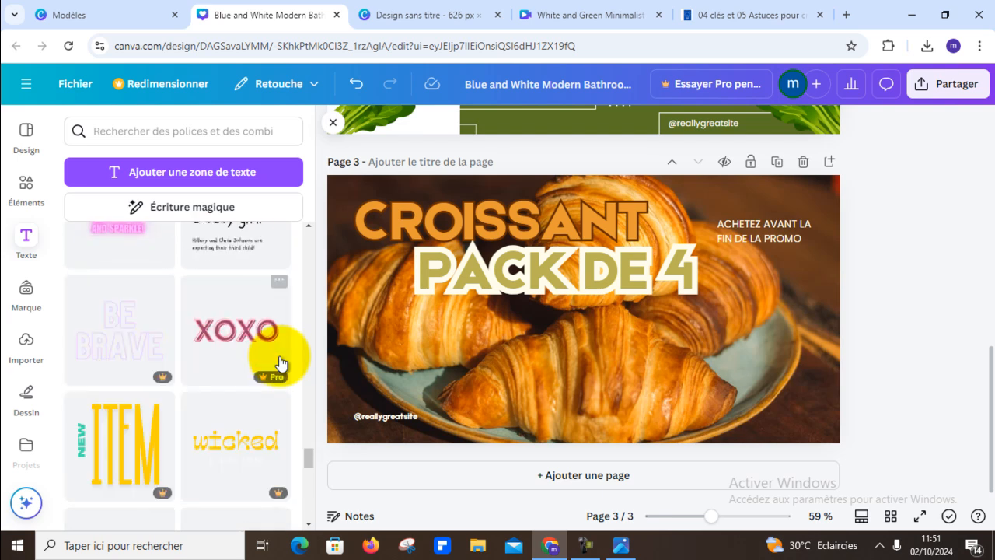
scroll(280, 360, up, 2)
scroll(280, 360, down, 6)
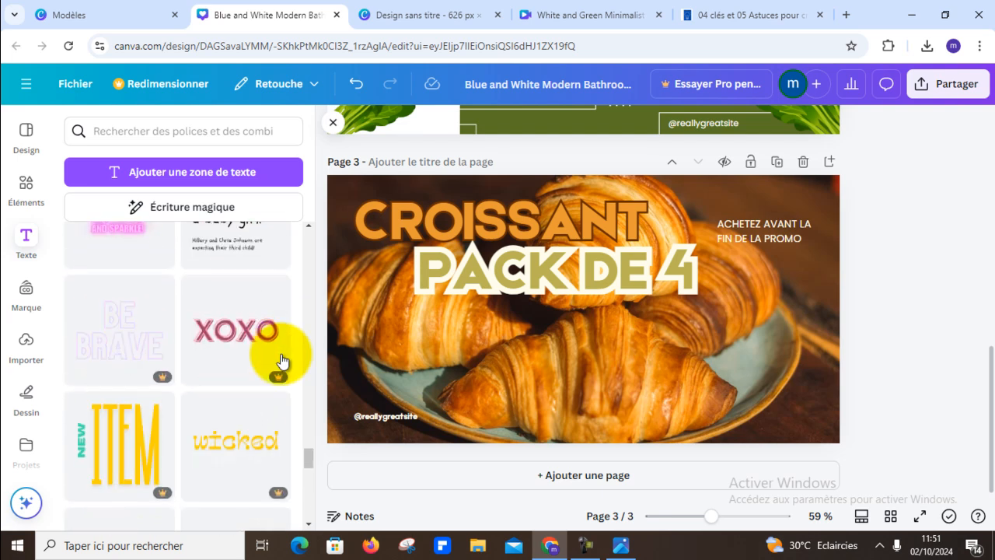
scroll(280, 360, down, 10)
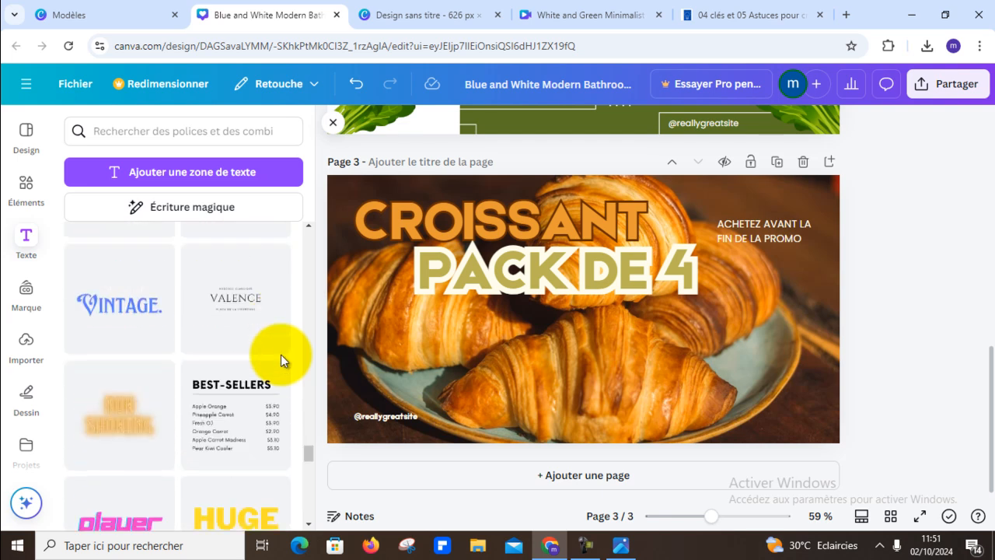
scroll(280, 361, down, 1)
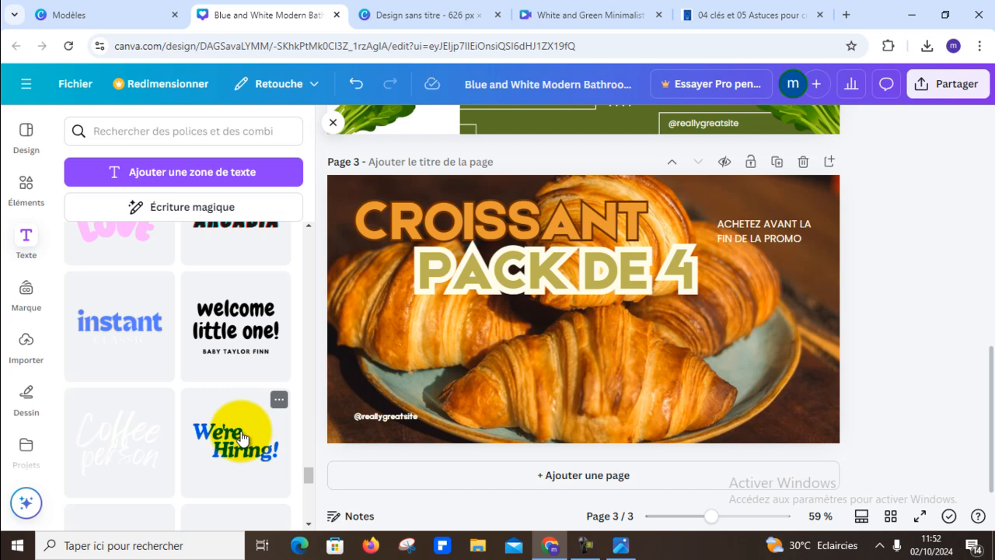
drag(241, 439, 758, 323)
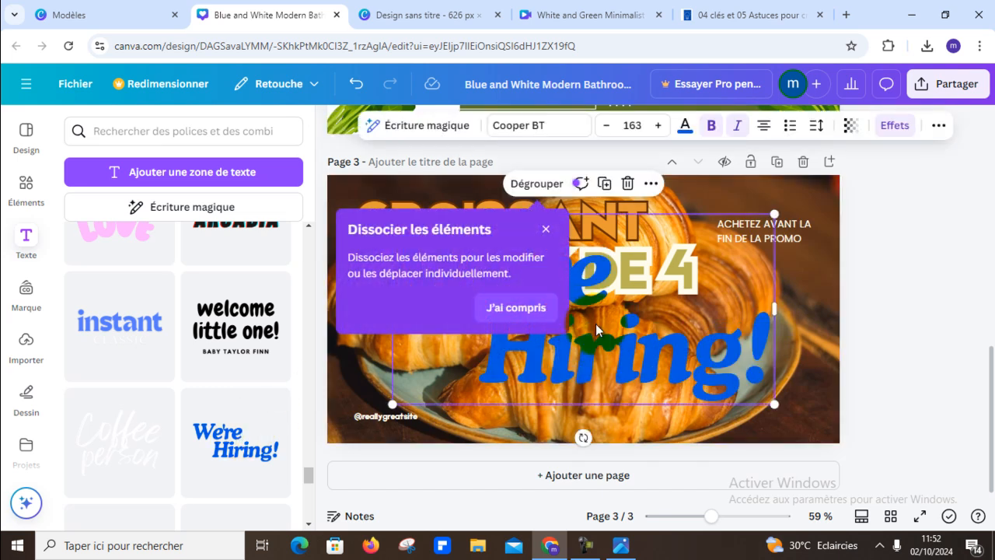
click(546, 229)
- Replace the word "Hiring!" in the added text combination with the price "5000F"
click(560, 331)
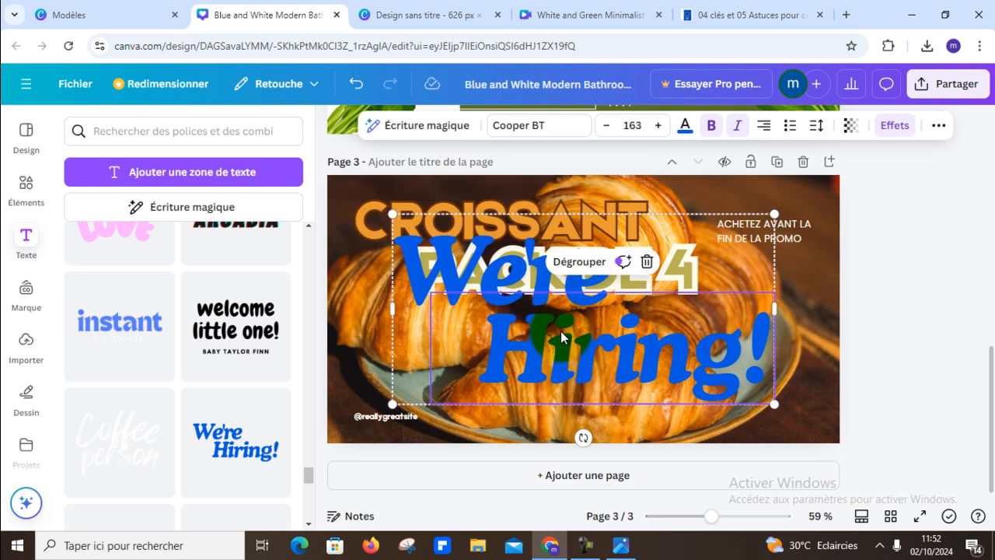
double_click(560, 331)
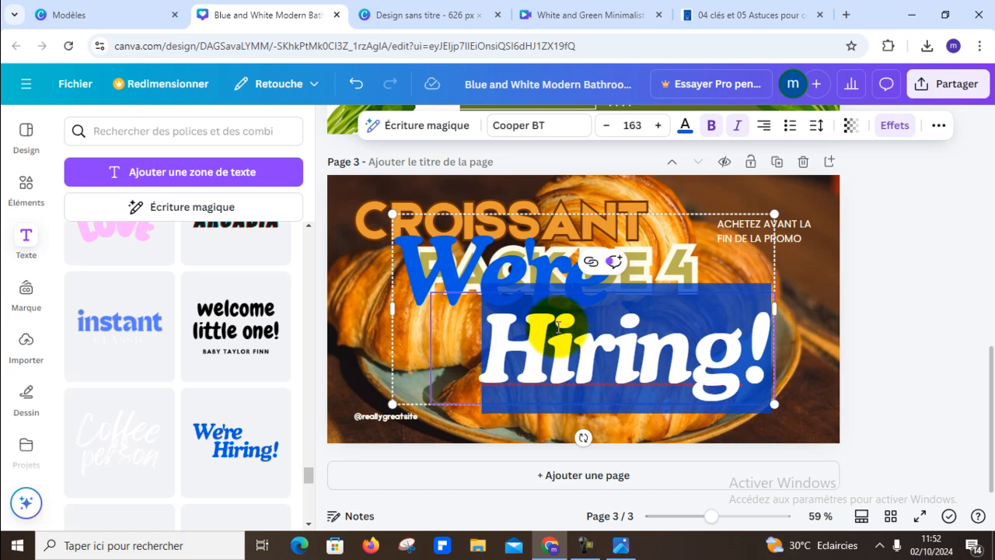
key(BackSpace)
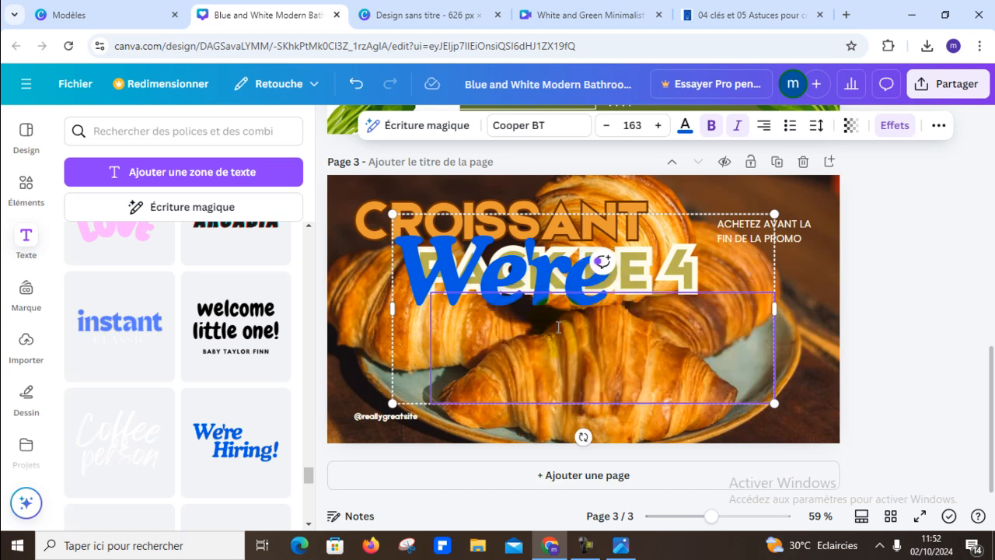
text(5)
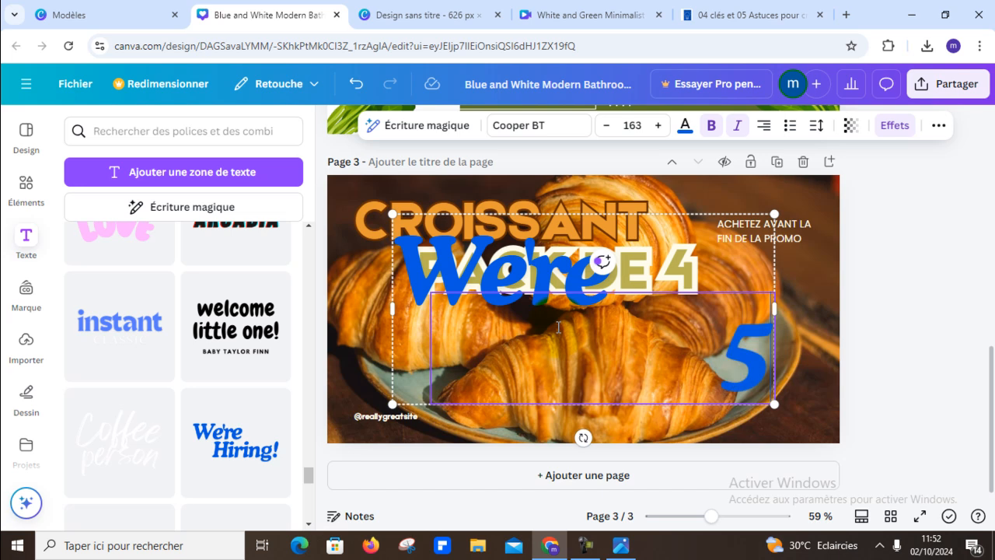
text(000F)
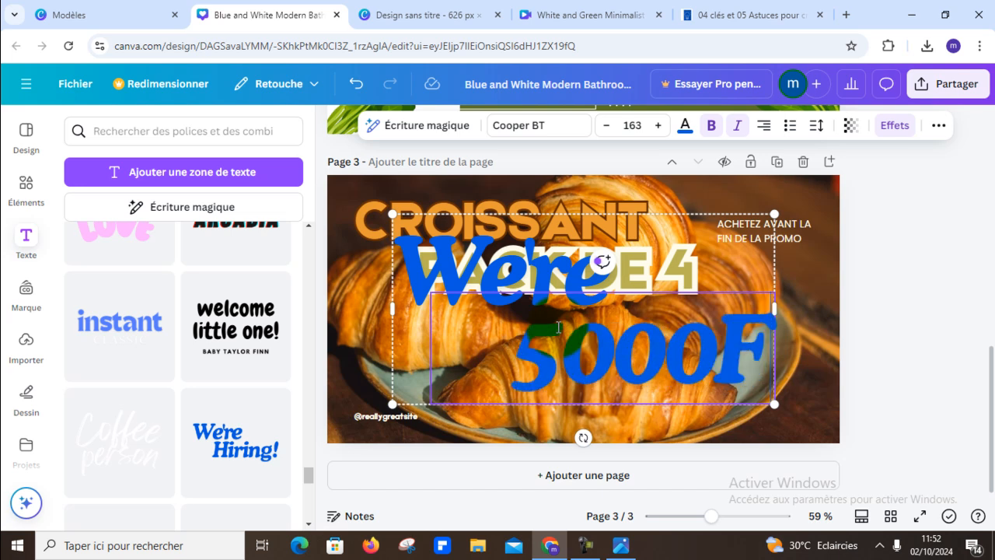
- Clear the word "We're" from the added text combination, leaving the price text in place
click(487, 273)
double_click(487, 272)
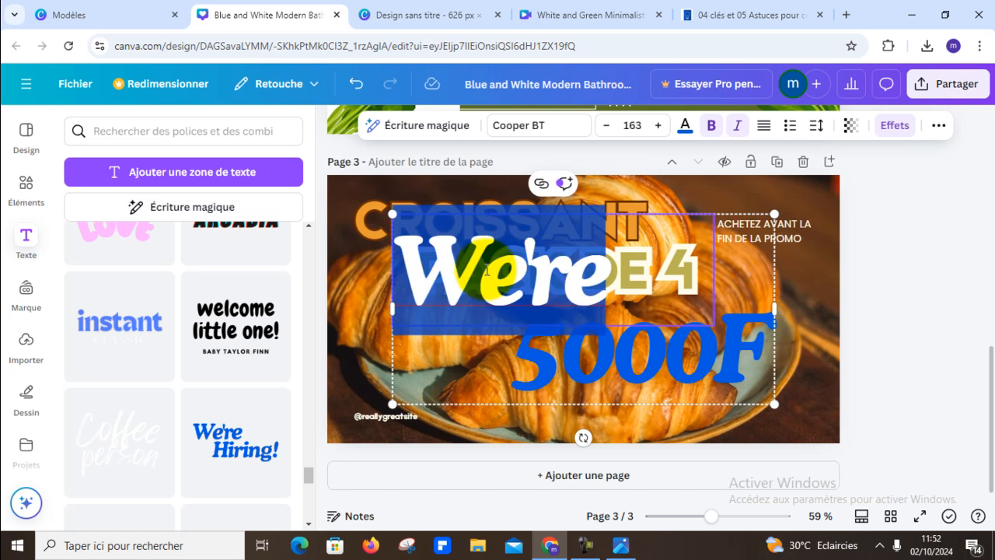
key(BackSpace)
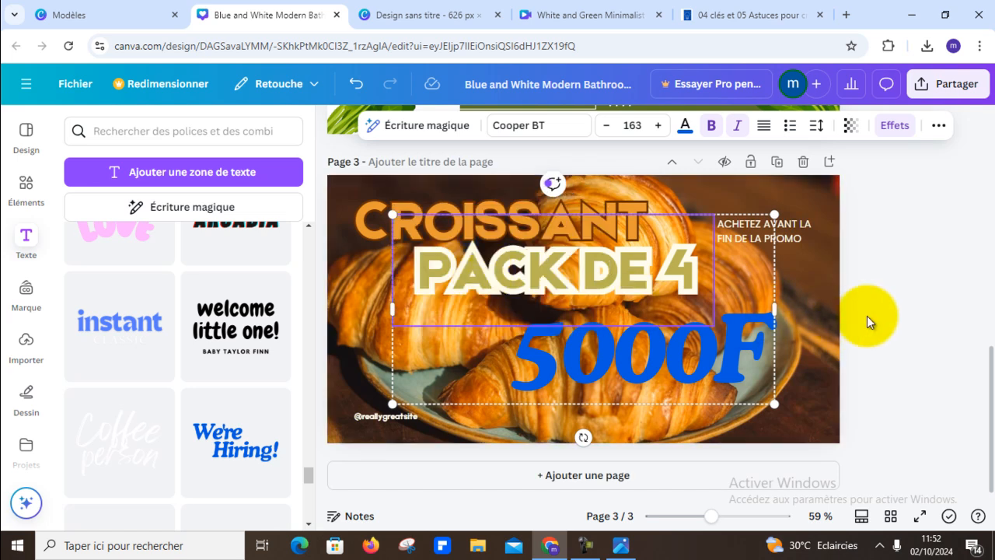
click(867, 316)
click(698, 365)
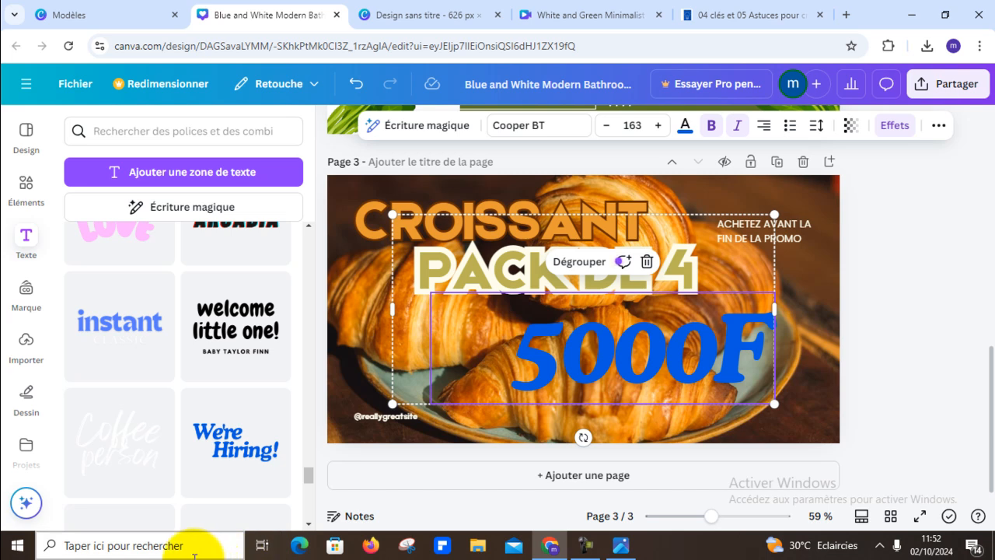
click(824, 307)
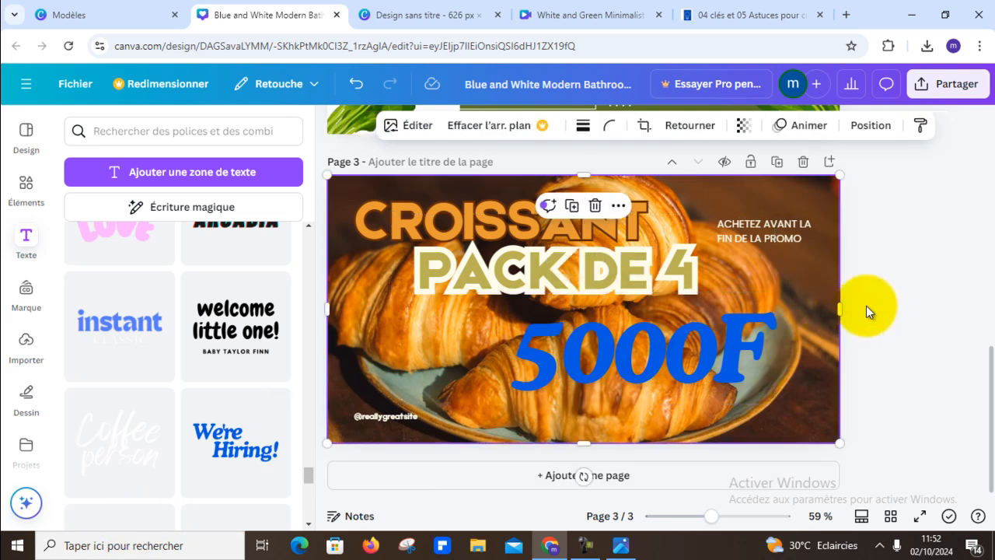
- Reduce the font size of the "5000F" price text to 66
click(630, 351)
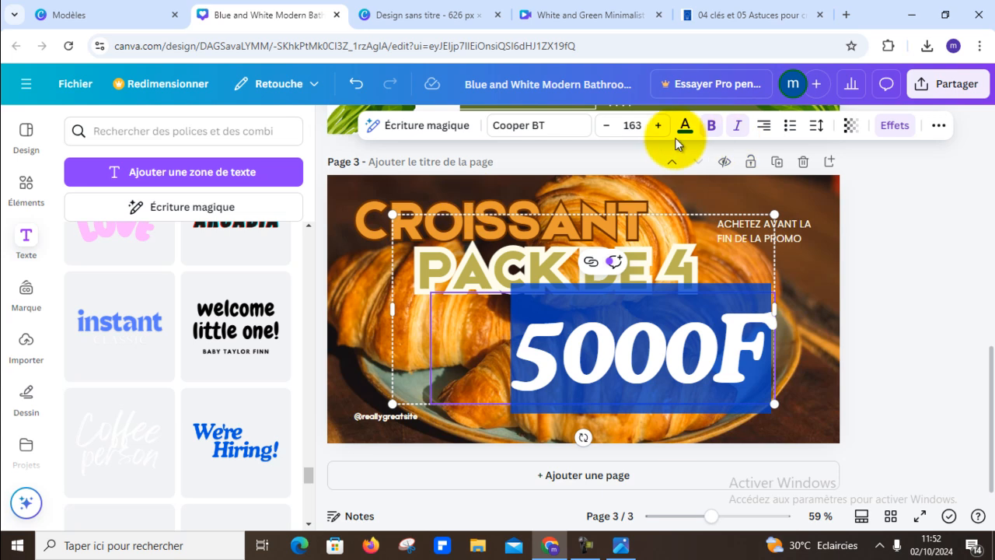
click(606, 126)
click(606, 126)
click(607, 126)
click(606, 126)
click(606, 126)
click(606, 126)
click(606, 125)
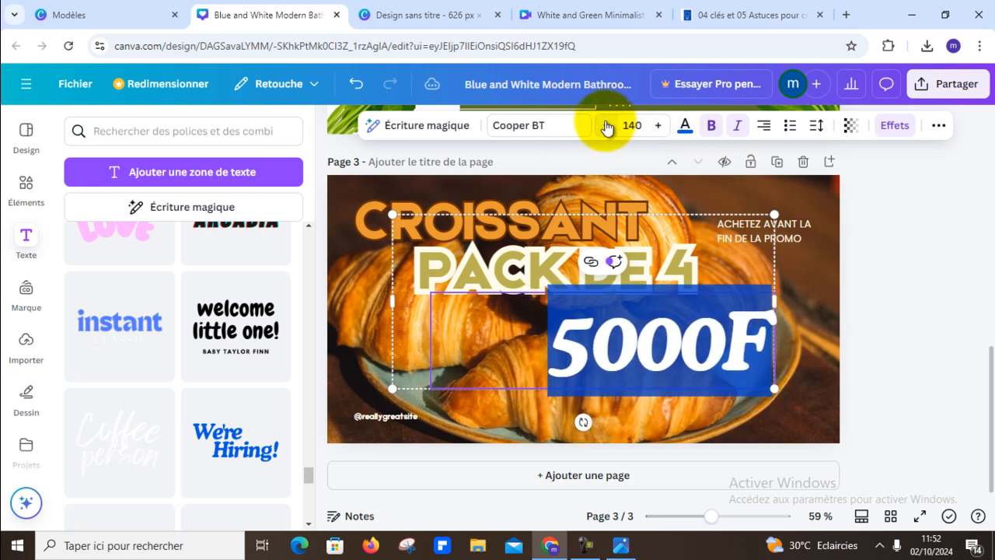
click(606, 125)
click(607, 126)
click(606, 126)
click(607, 126)
click(606, 126)
click(606, 126)
click(606, 126)
click(606, 126)
click(606, 126)
click(606, 125)
click(606, 126)
click(606, 125)
click(606, 126)
click(606, 126)
click(606, 126)
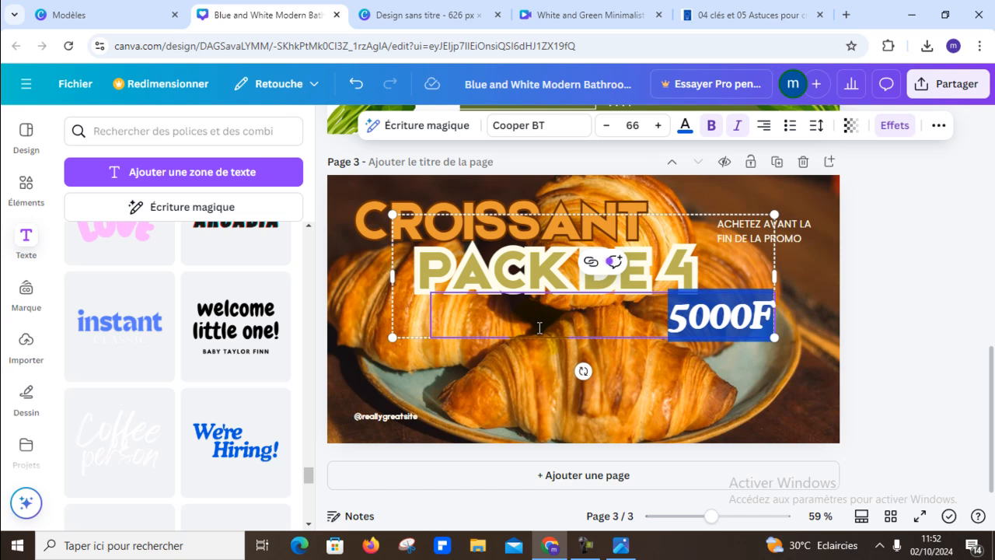
click(843, 247)
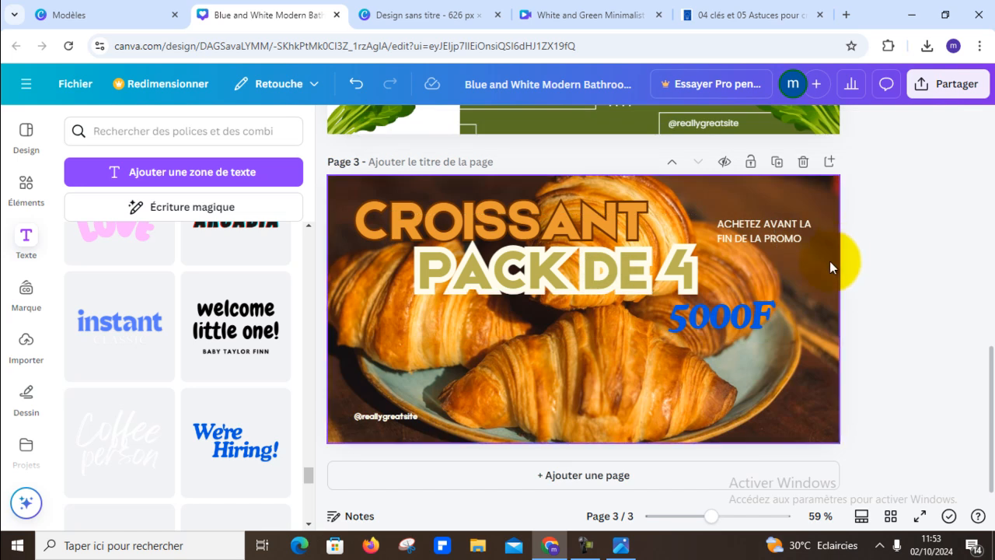
- Rewrite the price as "5.000F" and change its text colour to the orange document colour
click(730, 319)
click(731, 321)
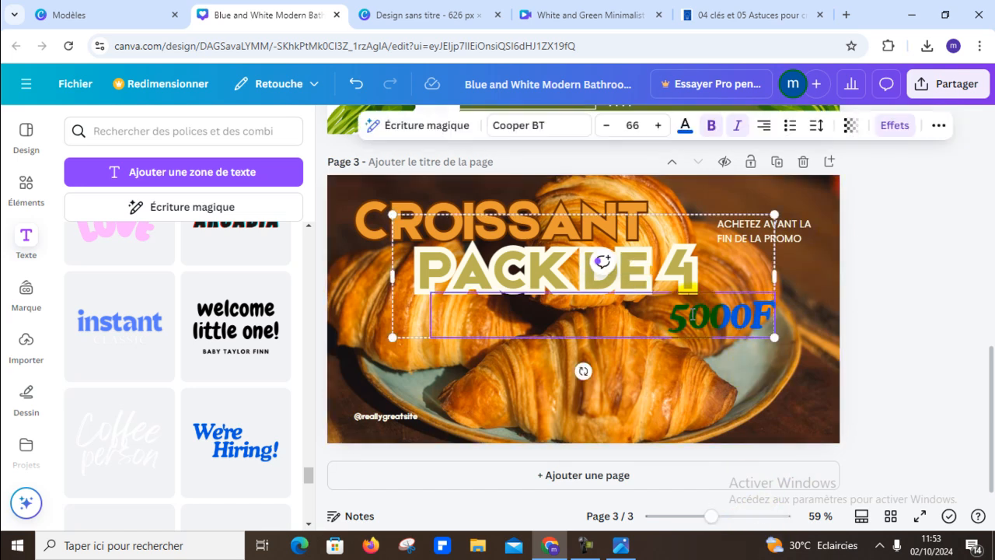
drag(657, 317, 780, 319)
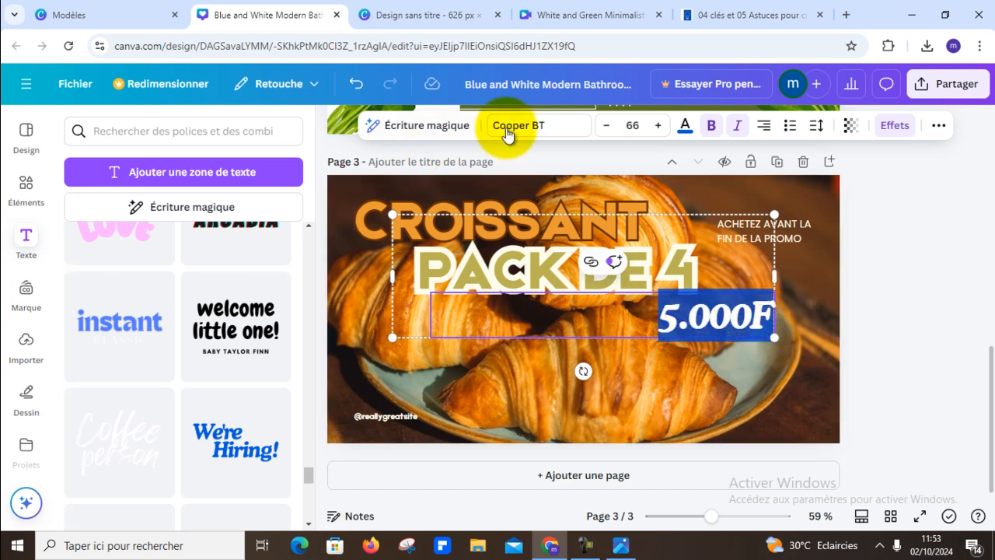
click(684, 126)
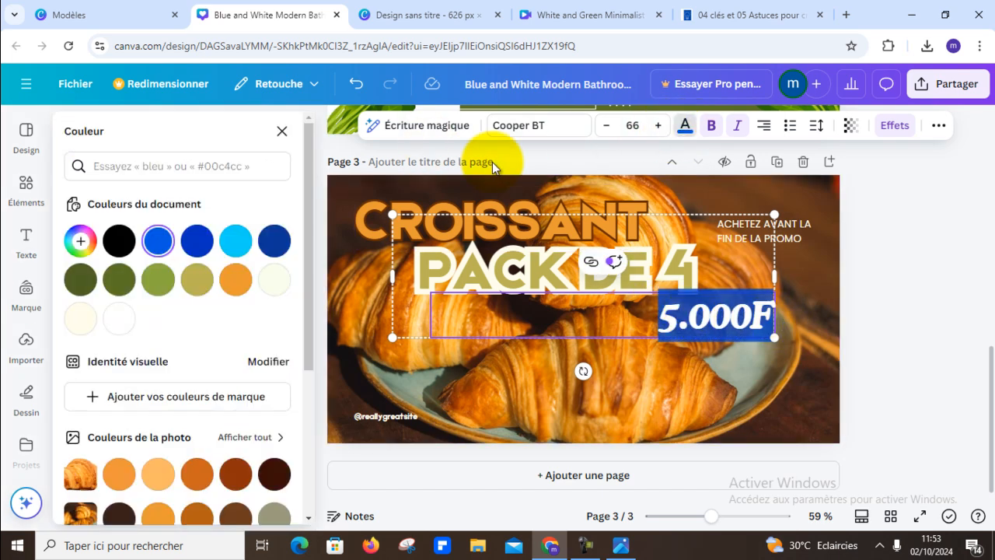
click(236, 279)
scroll(241, 360, down, 3)
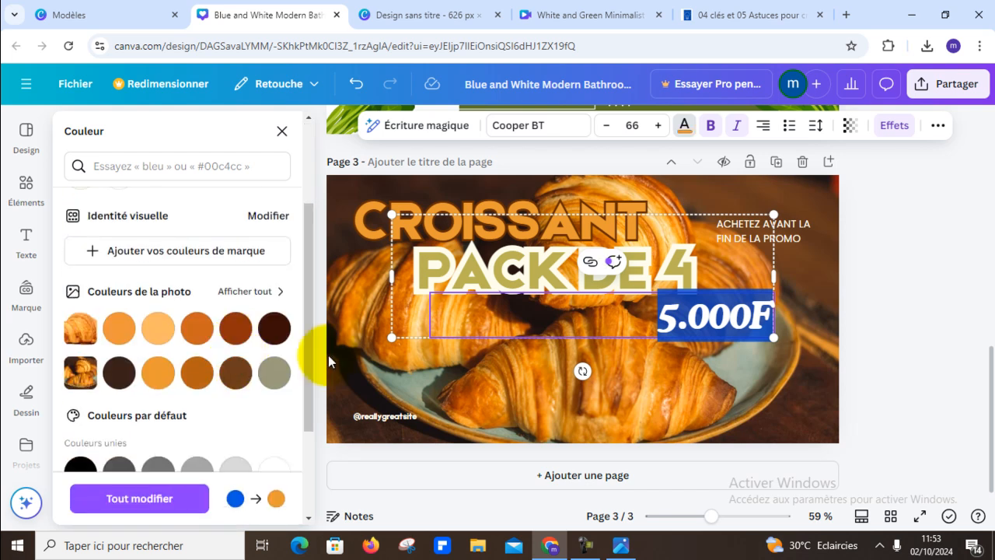
click(848, 258)
click(723, 316)
click(723, 316)
click(724, 317)
click(901, 232)
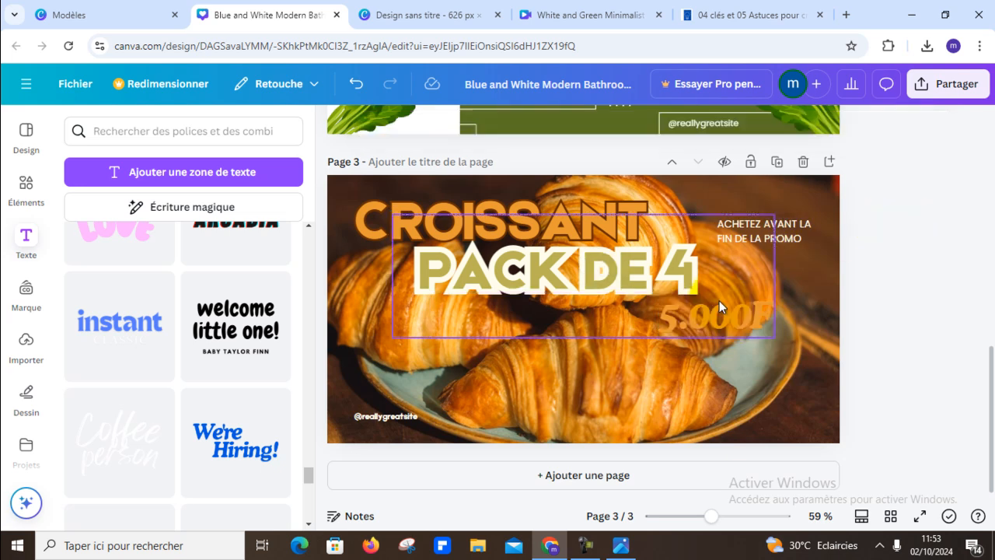
- Delete the empty text box grouped with the price and narrow the price's text box to fit "5.000F"
click(719, 321)
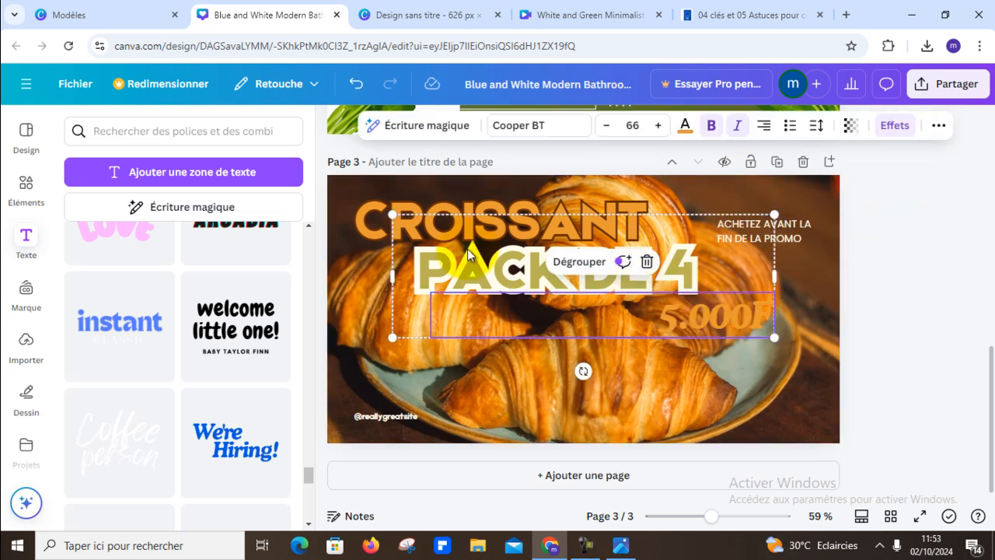
right_click(408, 256)
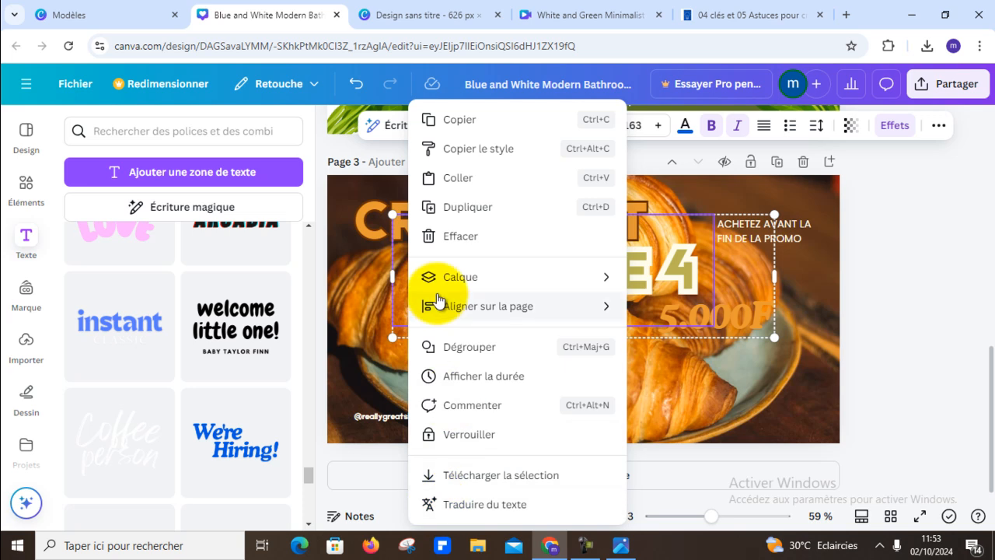
click(465, 237)
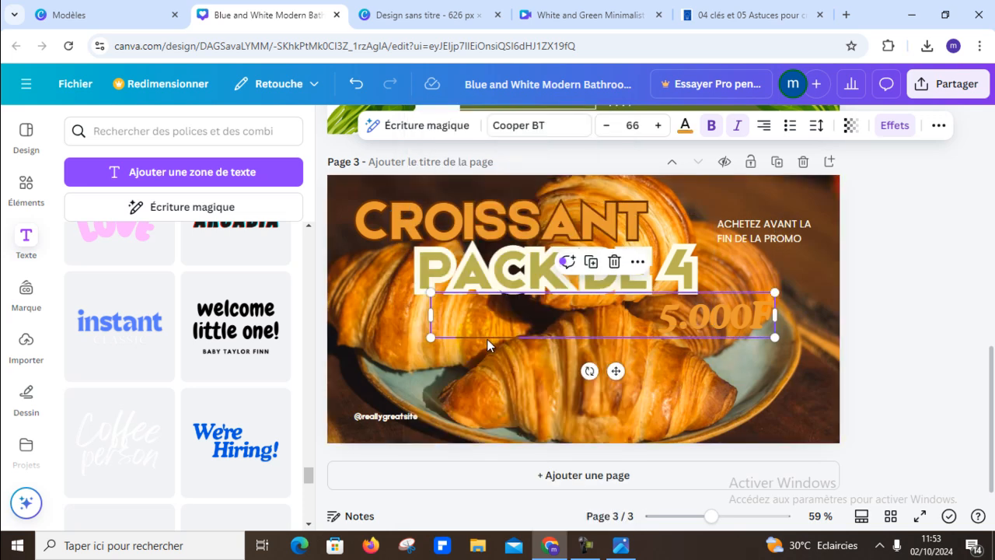
drag(429, 314, 654, 314)
click(949, 281)
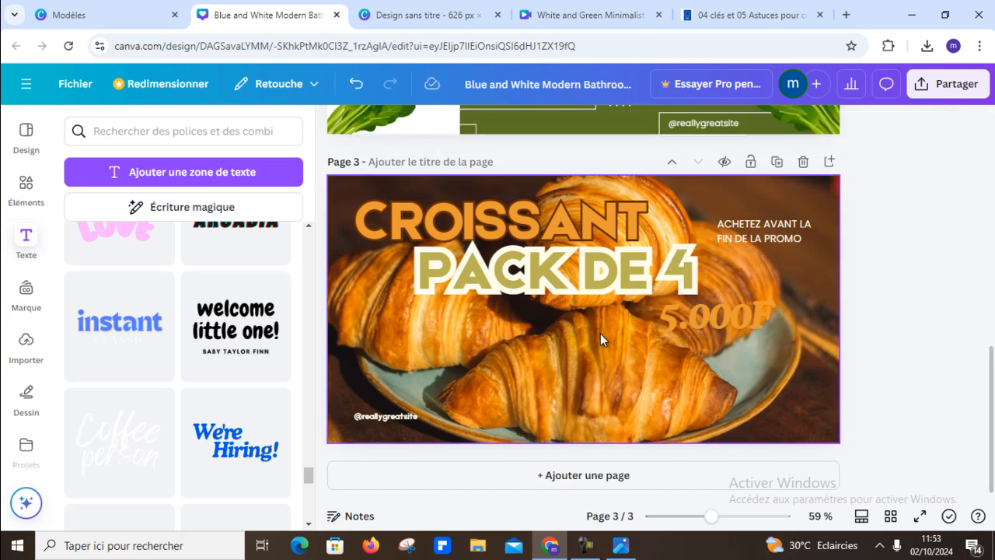
- Apply the Arrière-plan text effect to the orange "5.000F" price on the croissant ad
click(679, 316)
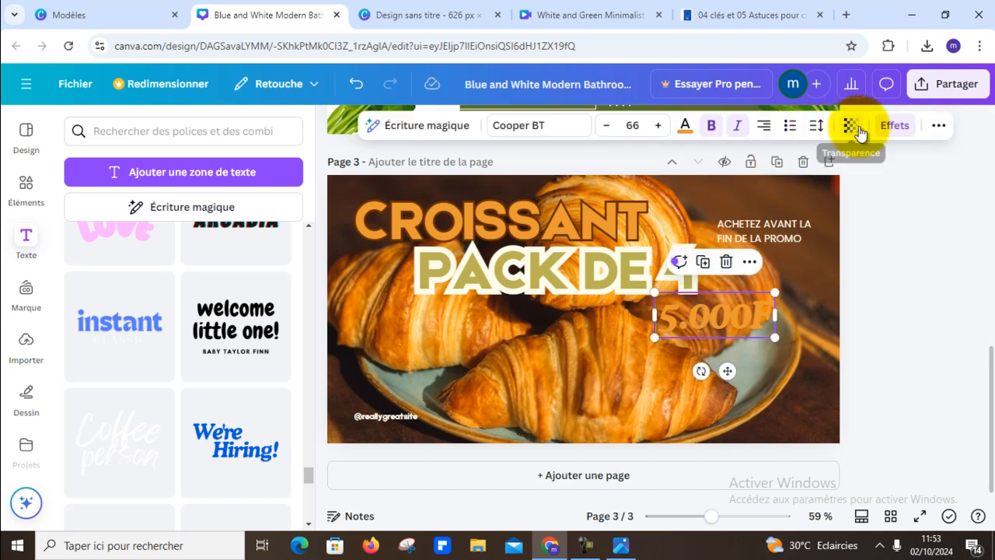
click(890, 125)
scroll(174, 412, down, 3)
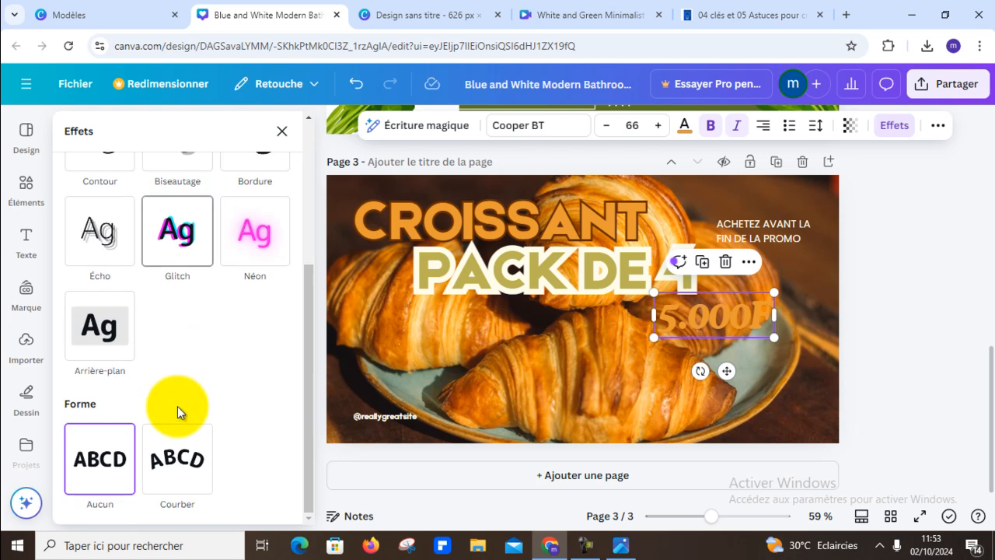
click(92, 331)
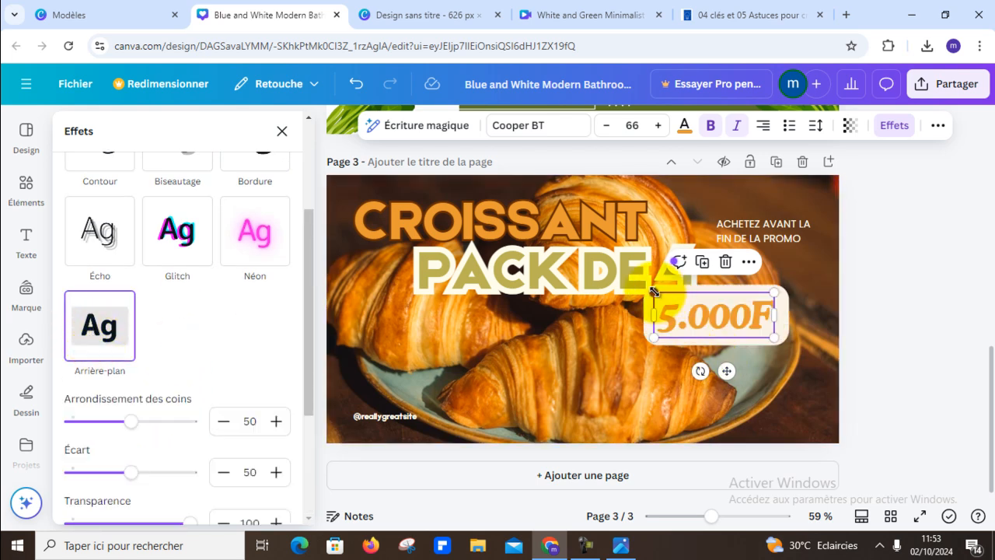
- Shrink the "5.000F" price to font size 34.8 and place it just above "ACHETEZ AVANT LA FIN DE LA PROMO"
drag(653, 290, 792, 197)
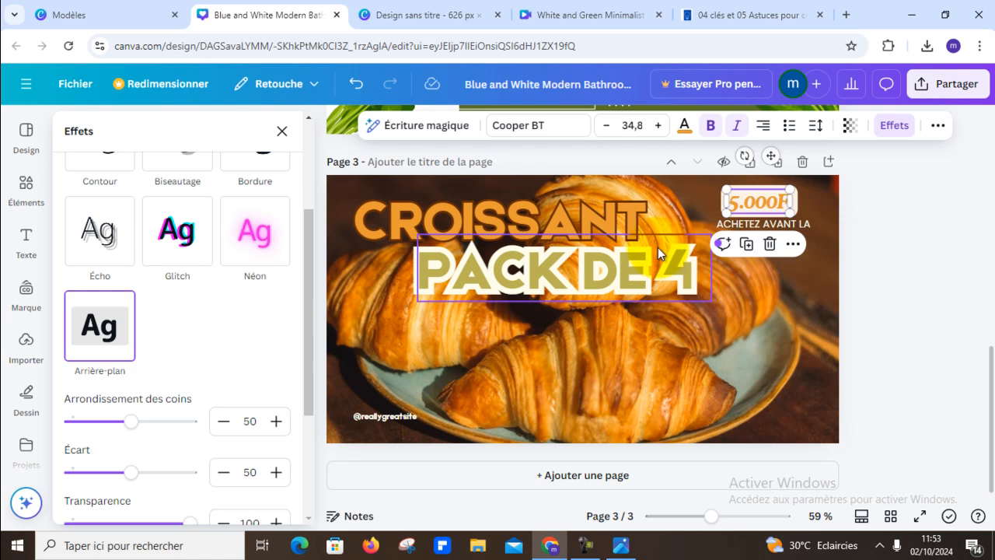
click(850, 230)
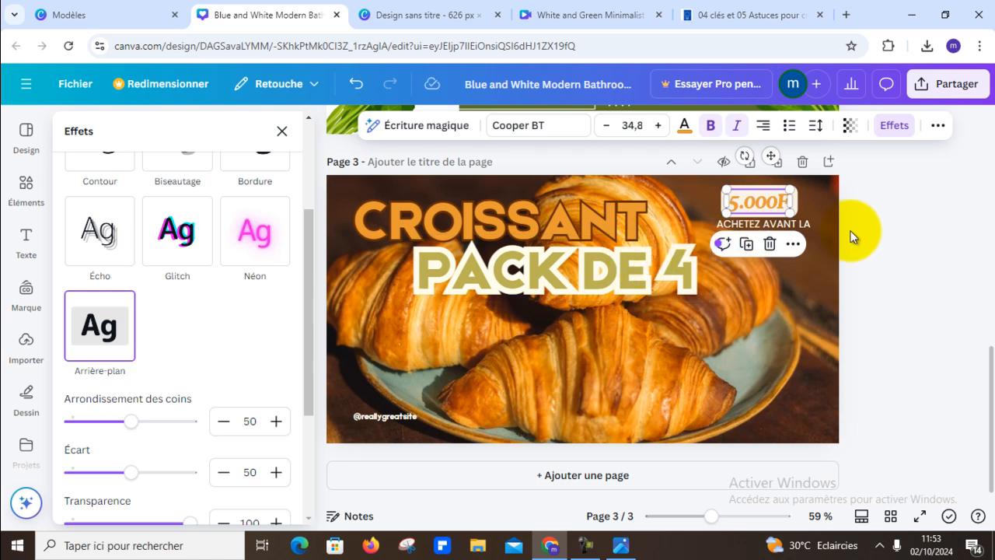
click(378, 419)
click(378, 419)
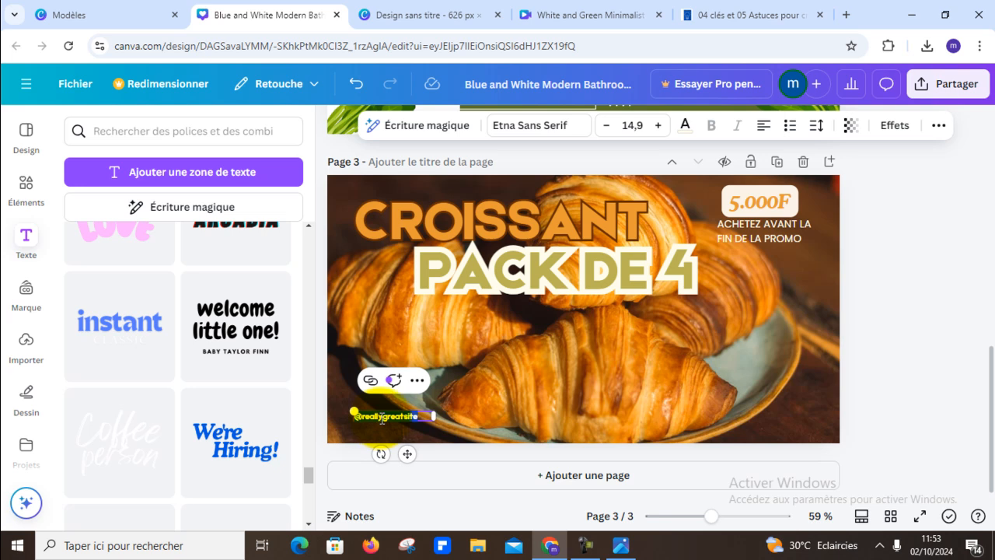
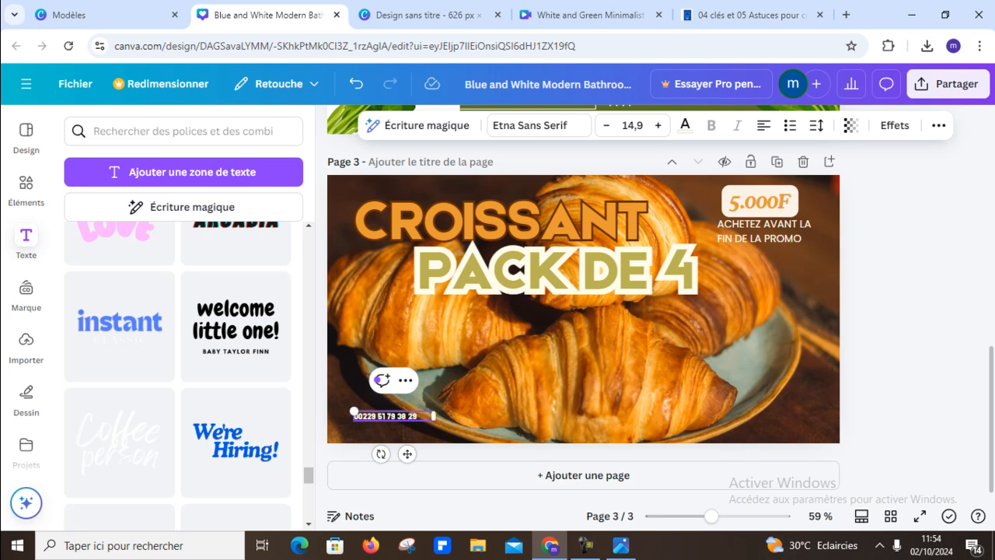
- Make the "ACHETEZ AVANT LA FIN DE LA PROMO" text bold, widen its box slightly and centre-align it
click(874, 297)
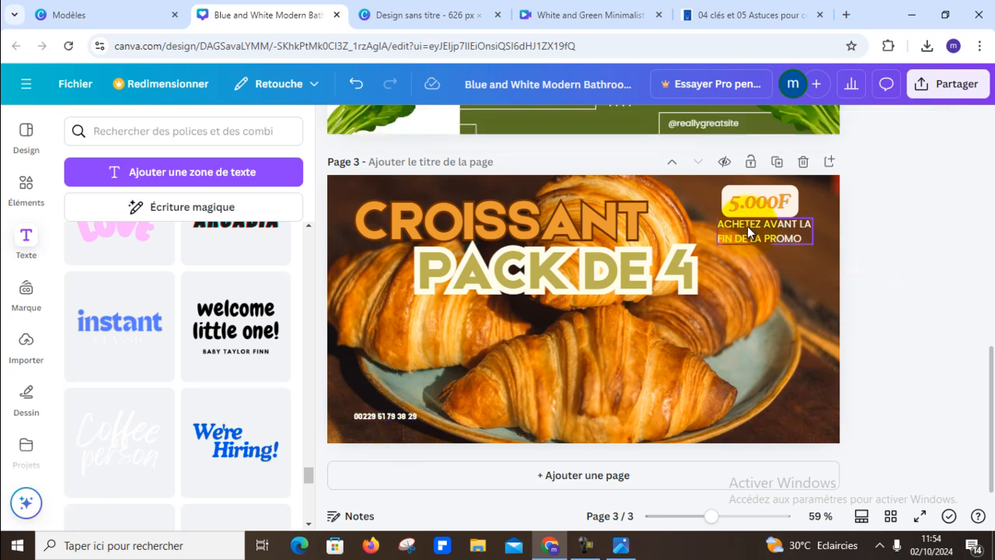
click(789, 235)
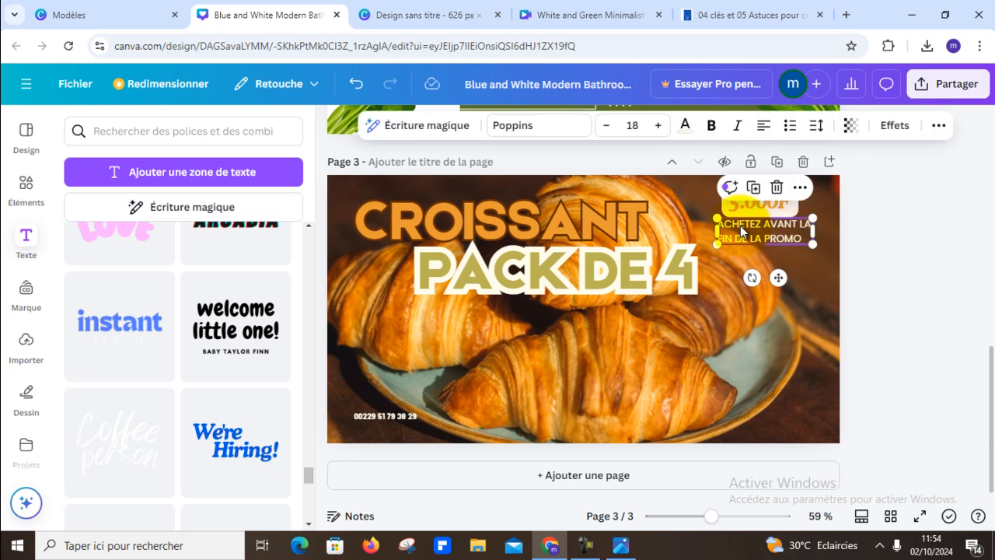
click(710, 125)
mouse_move(812, 237)
mouse_down()
mouse_move(838, 238)
mouse_move(826, 238)
mouse_up()
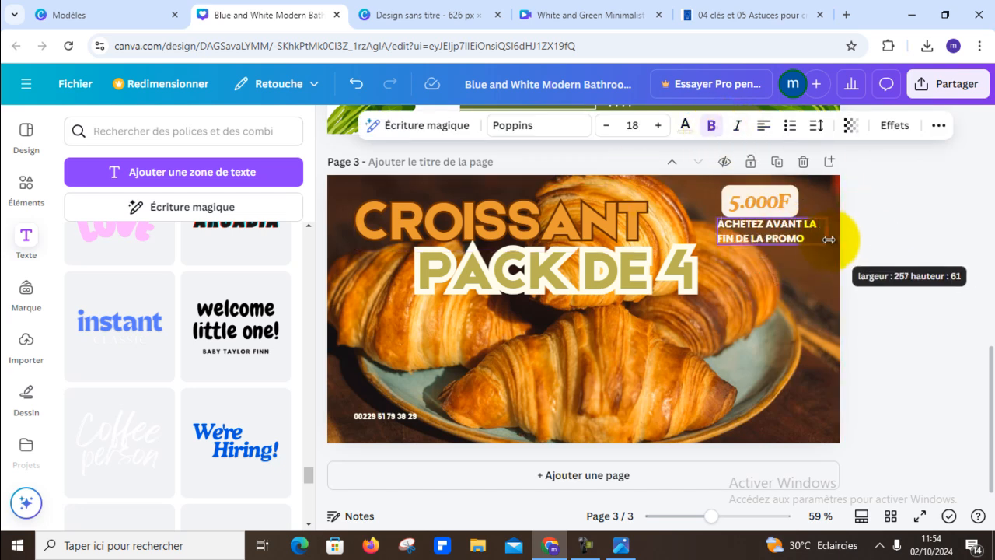
click(765, 126)
click(957, 209)
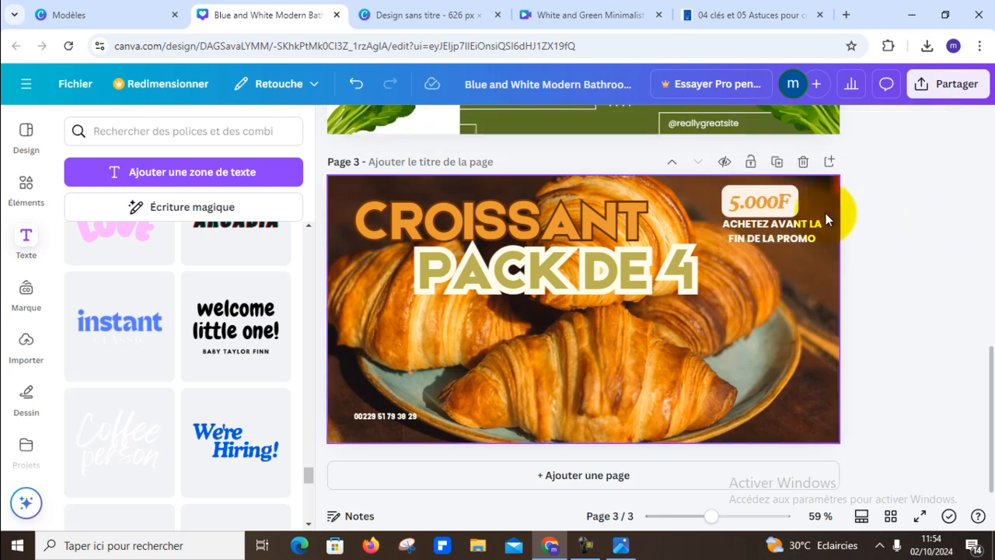
- Recolour the "5.000F" price with the darker orange from the croissant photo's colours
click(779, 205)
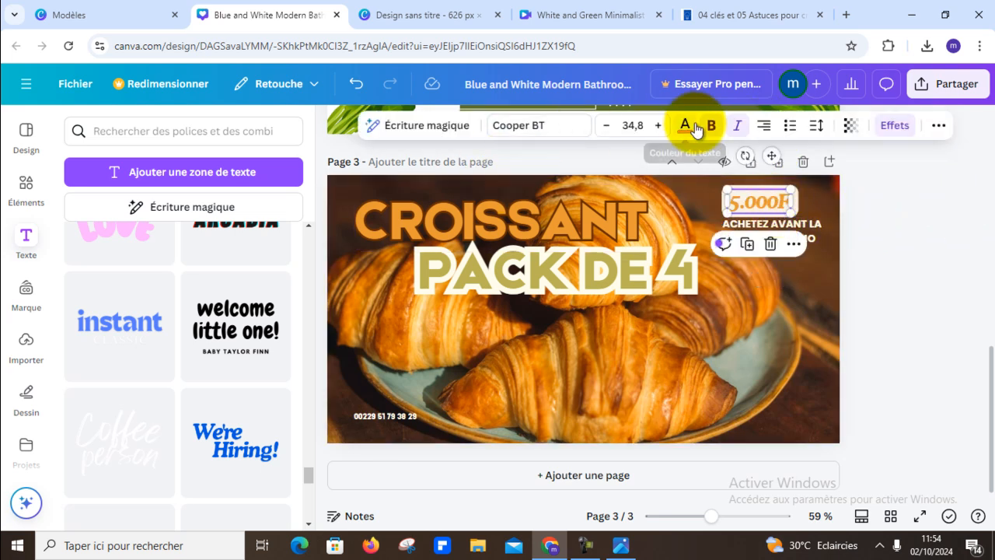
click(696, 130)
click(197, 328)
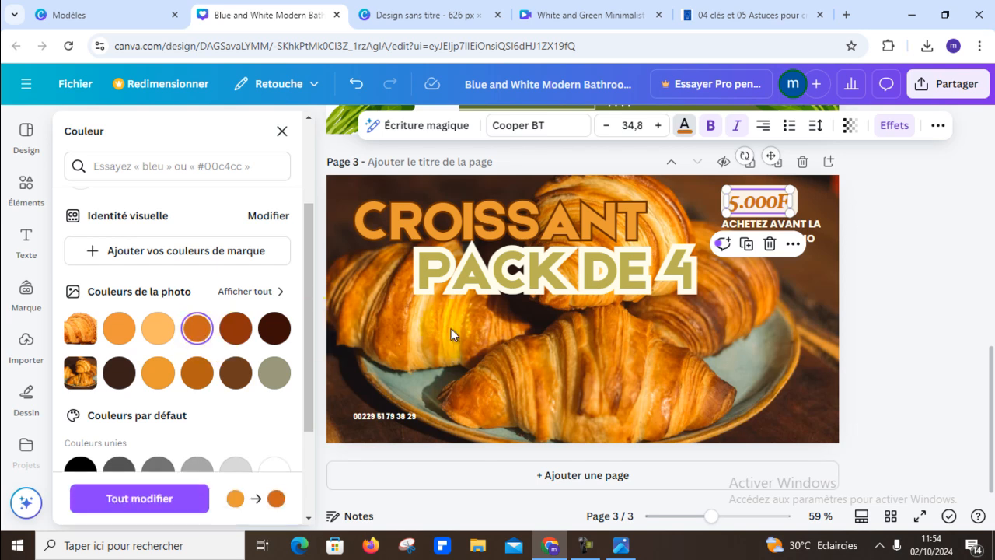
click(857, 289)
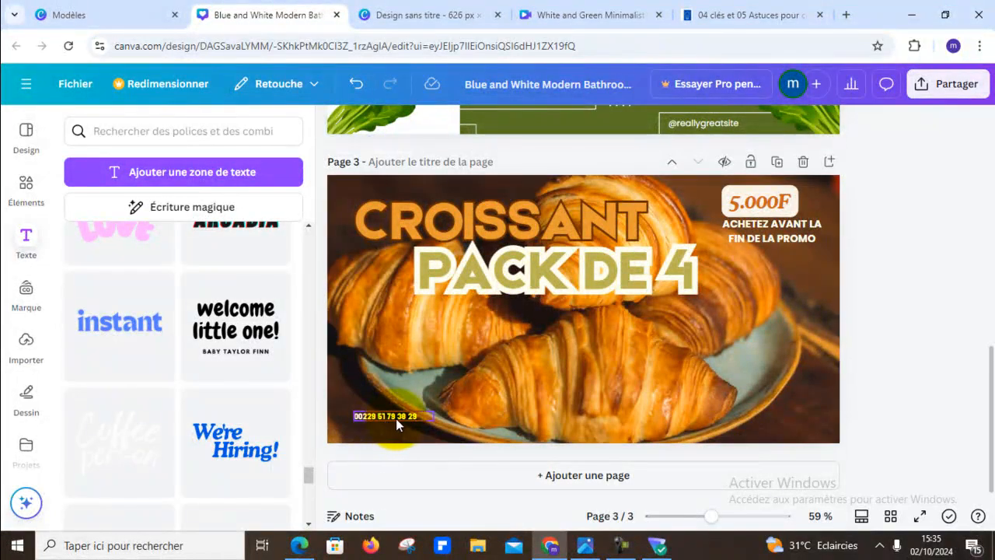
- Enlarge the phone number on the croissant ad to font size 25.9 and widen its text box to keep it on one line
click(401, 418)
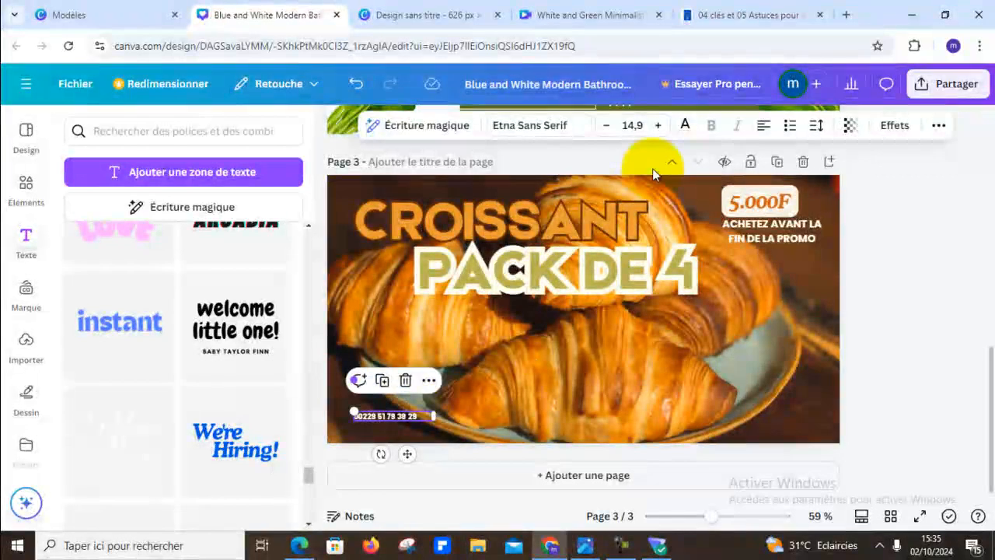
click(658, 125)
click(659, 126)
click(659, 125)
click(659, 125)
click(659, 125)
click(658, 125)
click(658, 125)
click(659, 125)
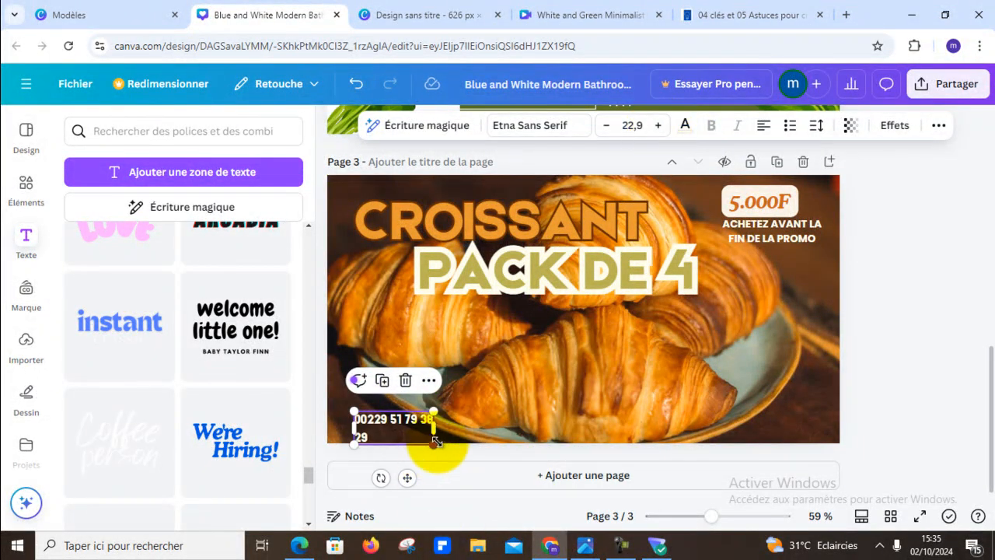
drag(434, 424, 561, 420)
click(658, 125)
click(658, 125)
click(658, 125)
click(923, 336)
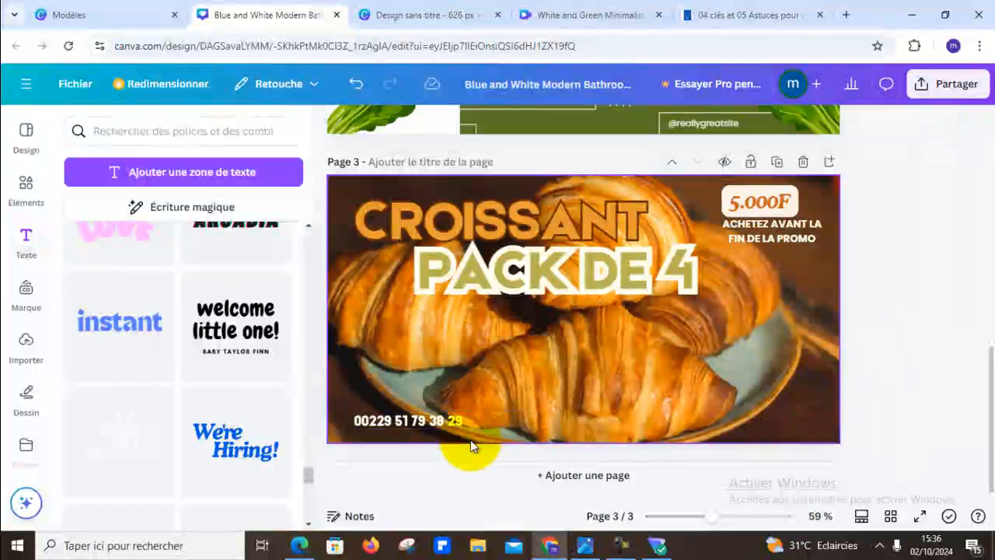
mouse_move(430, 417)
mouse_down()
mouse_move(422, 423)
mouse_move(434, 422)
mouse_up()
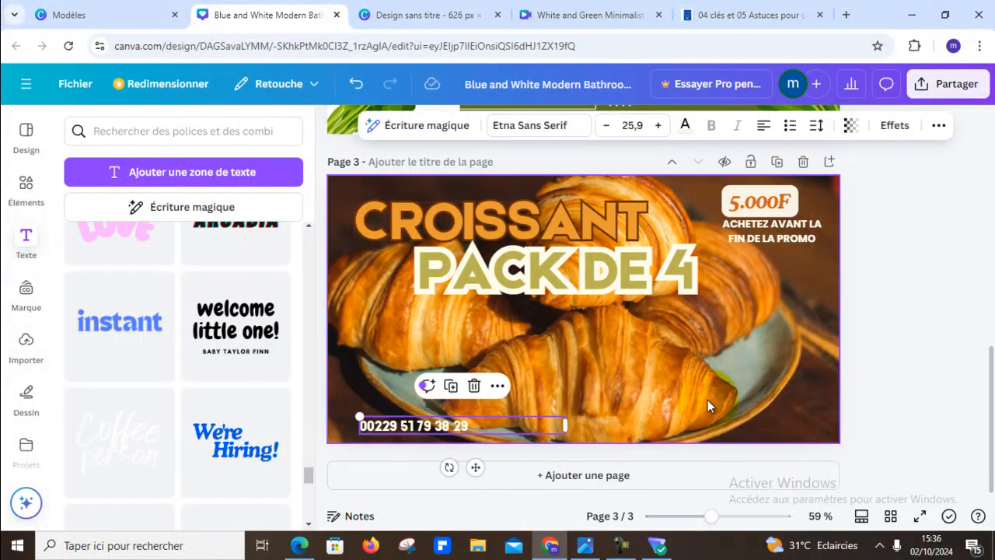
click(358, 87)
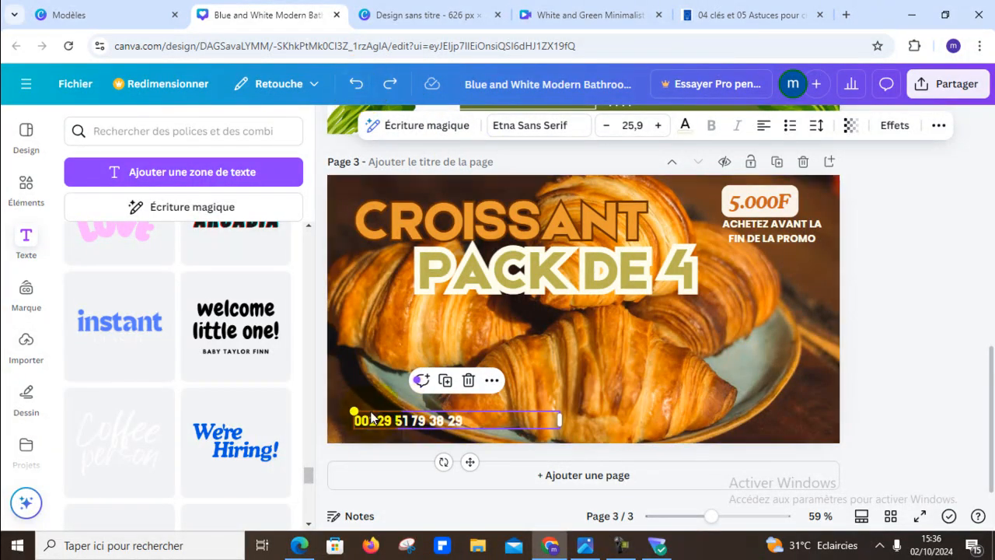
click(917, 322)
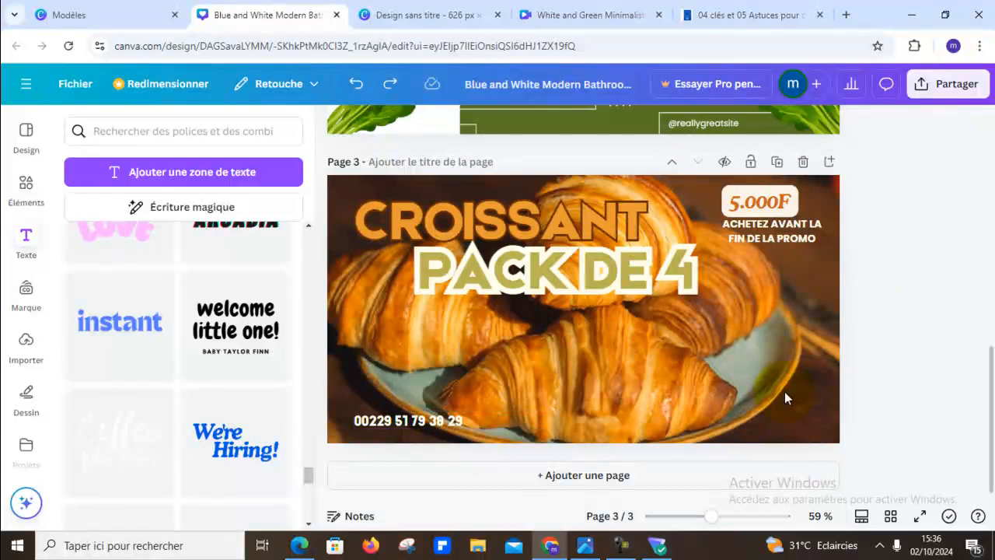
- Centre the price badge above "ACHETEZ AVANT LA FIN DE LA PROMO" and change the price to "2.000F"
click(765, 196)
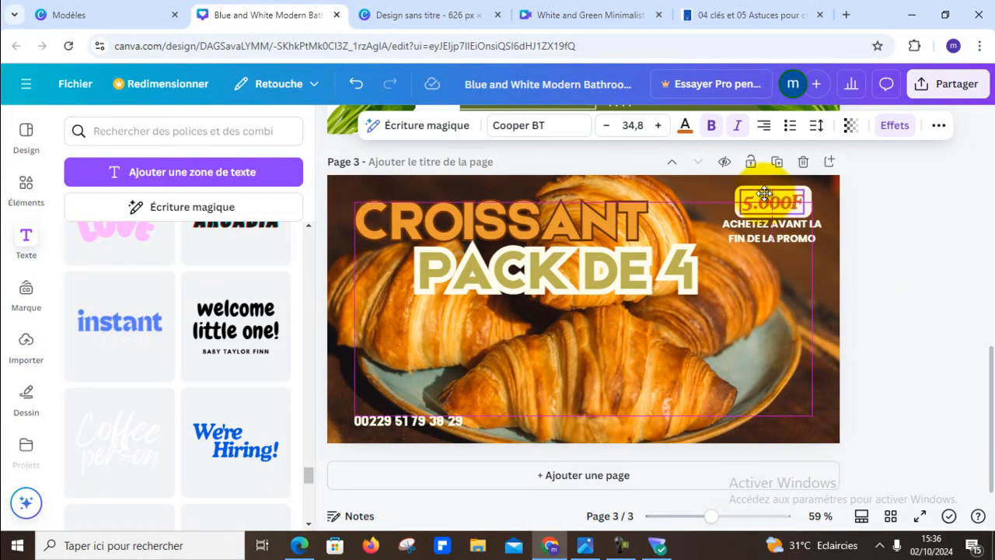
click(910, 234)
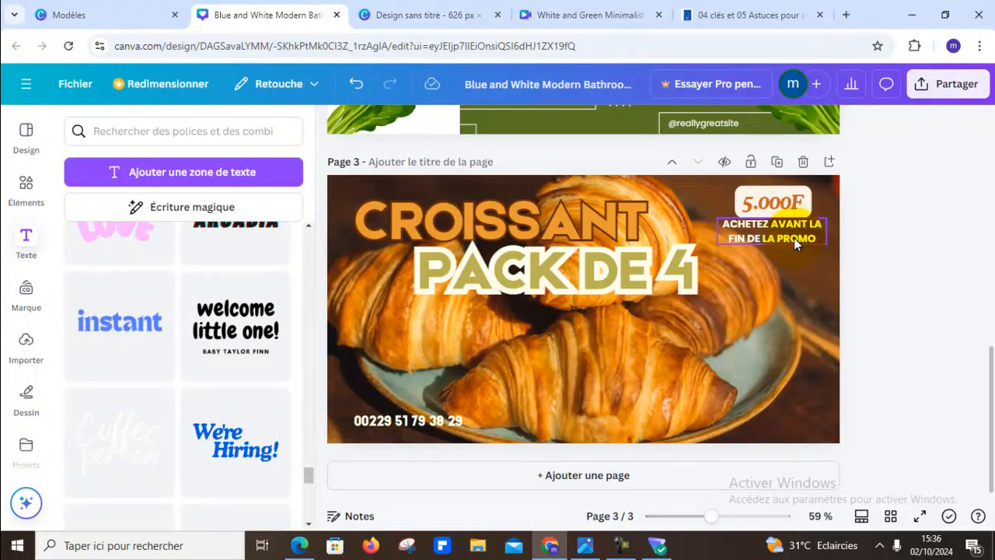
click(764, 202)
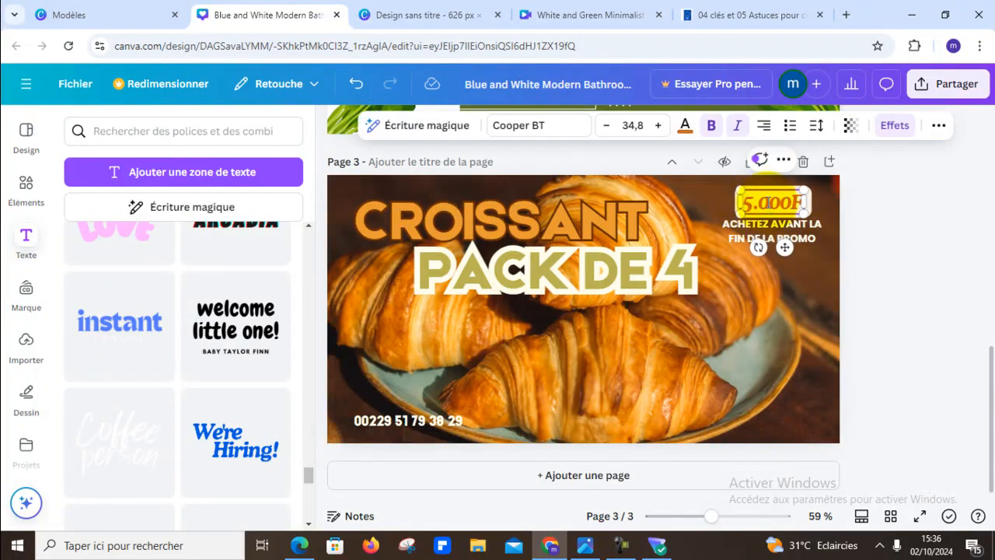
key(BackSpace)
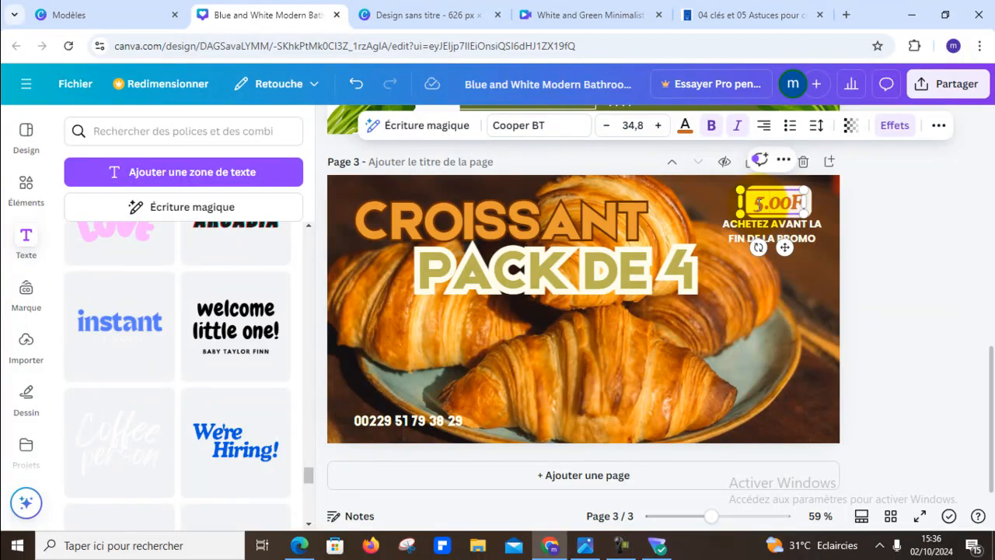
key(BackSpace)
text(2.)
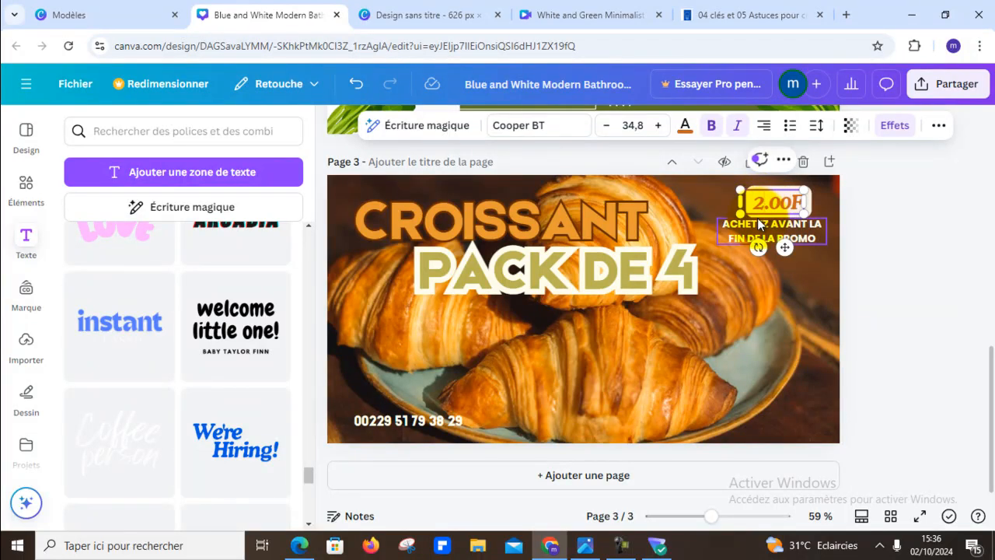
text(0)
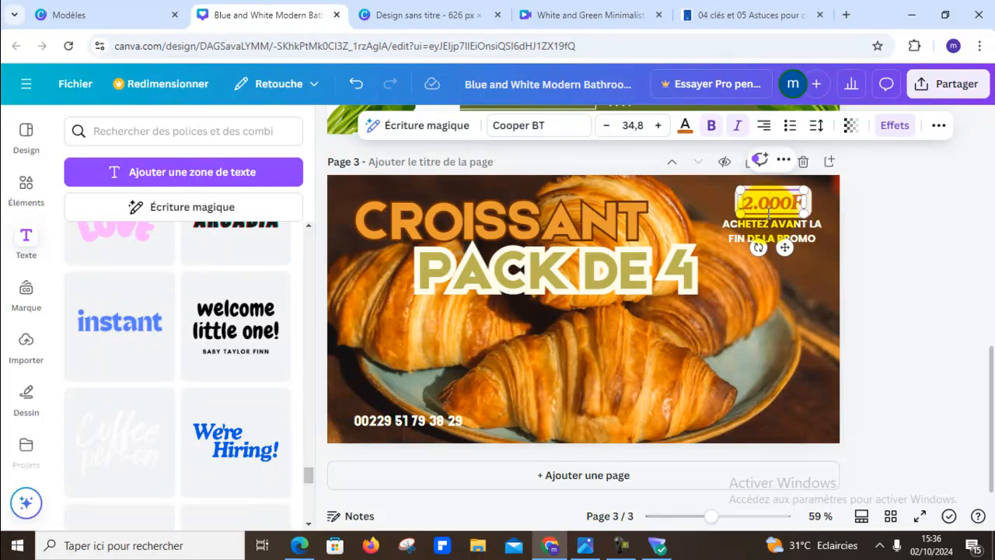
click(913, 227)
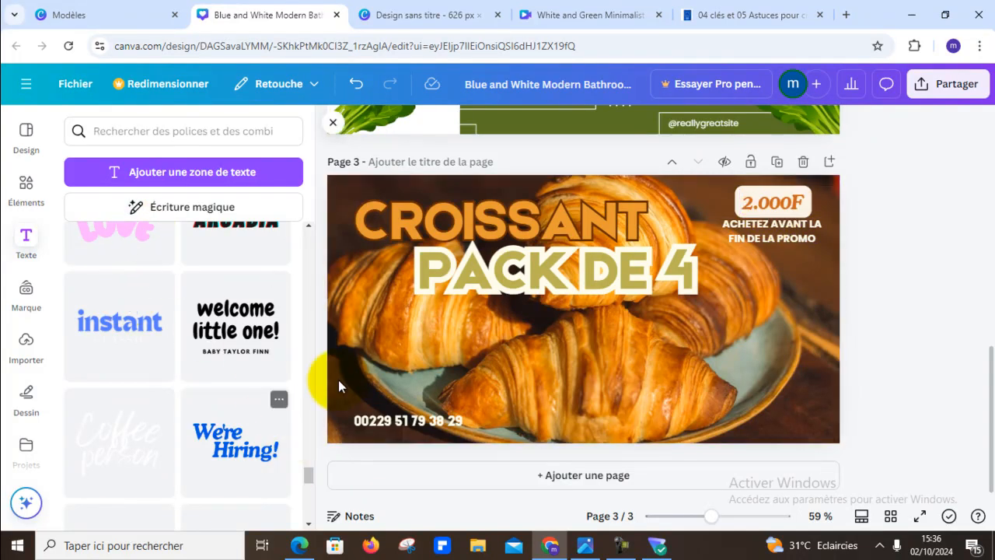
- Add a fourth page and apply the dark "Super Delicious Burger" Facebook ad template to it
scroll(954, 342, up, 5)
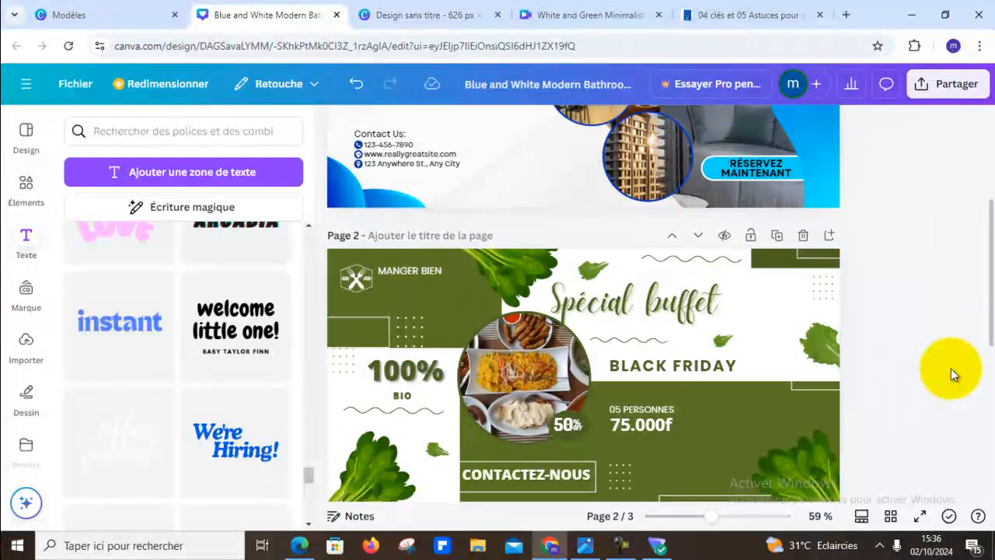
scroll(951, 368, up, 3)
scroll(948, 374, down, 10)
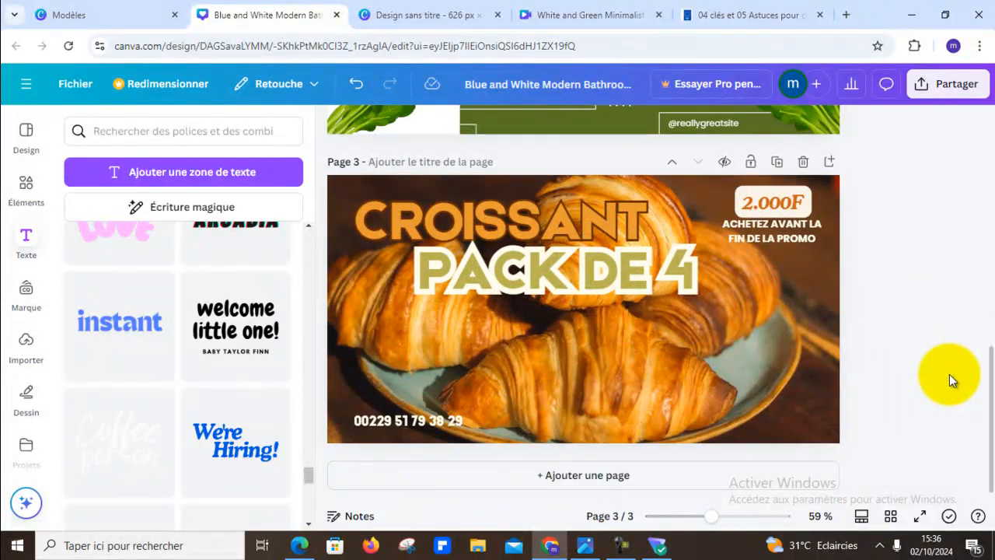
click(656, 475)
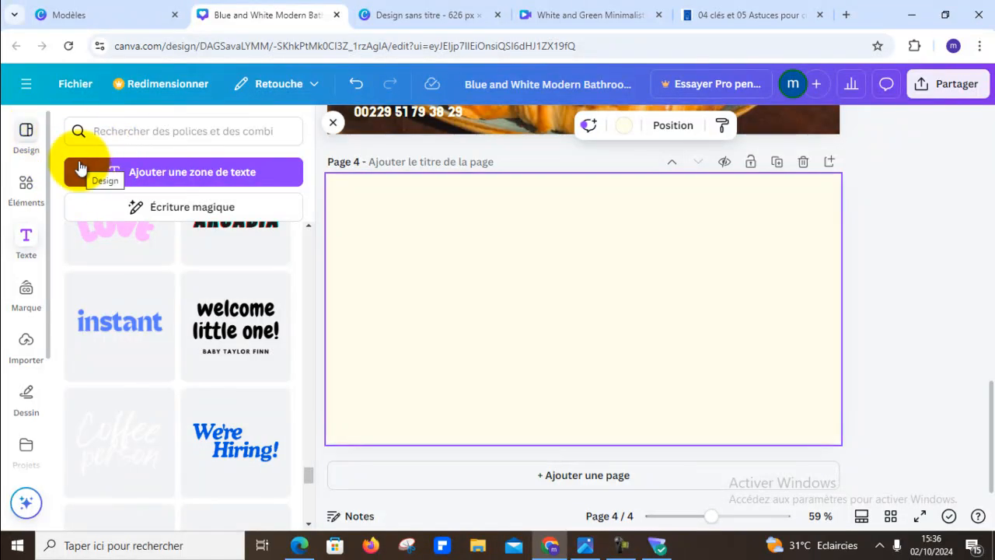
click(26, 137)
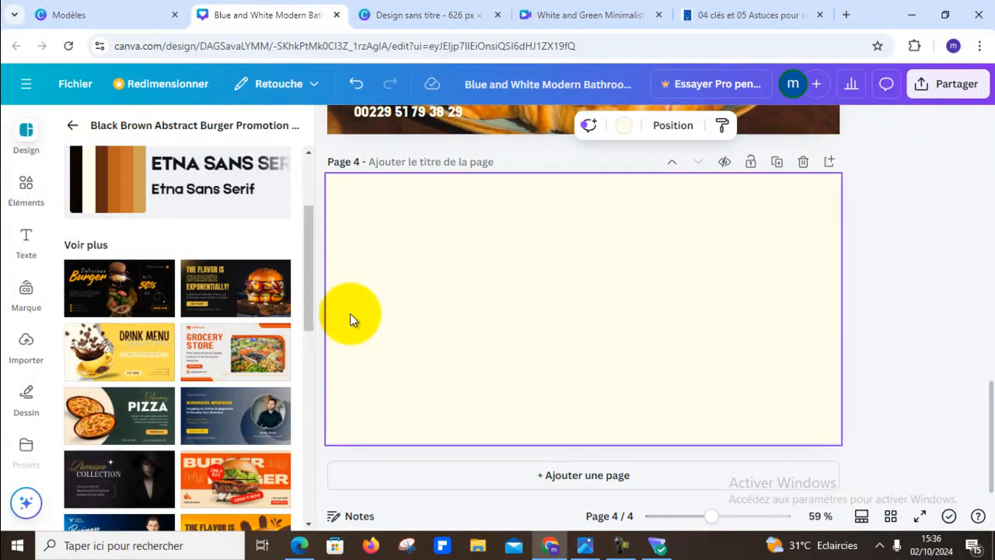
scroll(261, 319, down, 10)
scroll(269, 303, down, 3)
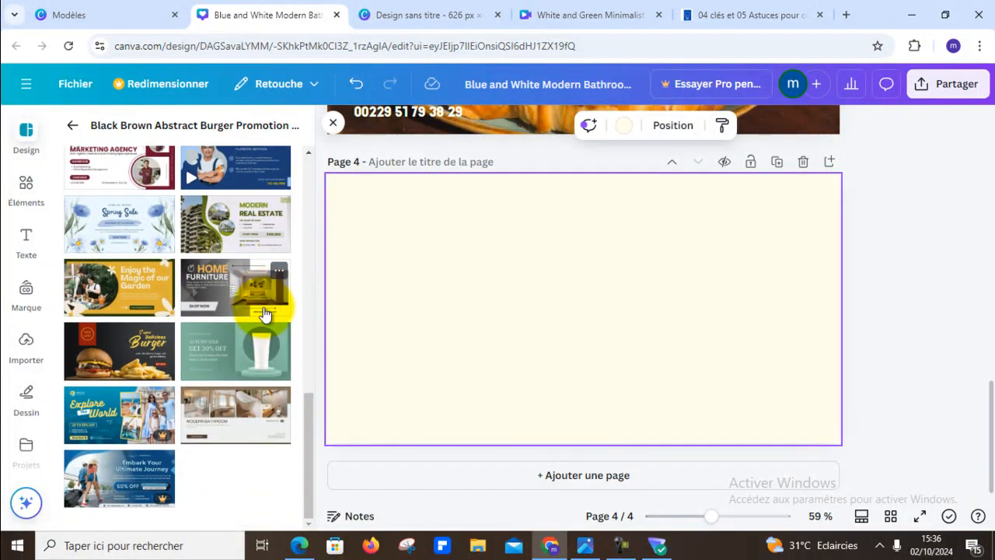
click(101, 357)
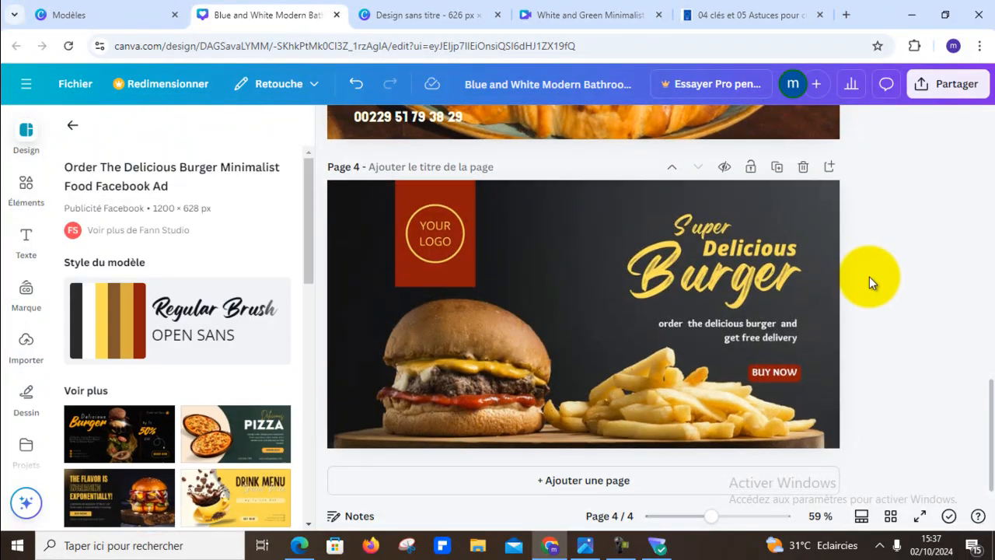
scroll(869, 279, up, 5)
scroll(665, 349, up, 4)
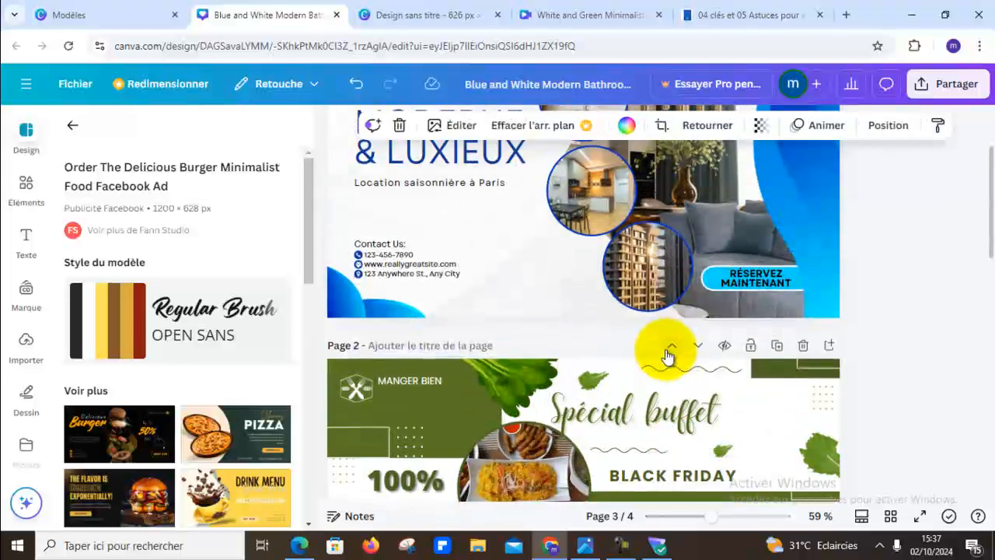
scroll(795, 330, down, 10)
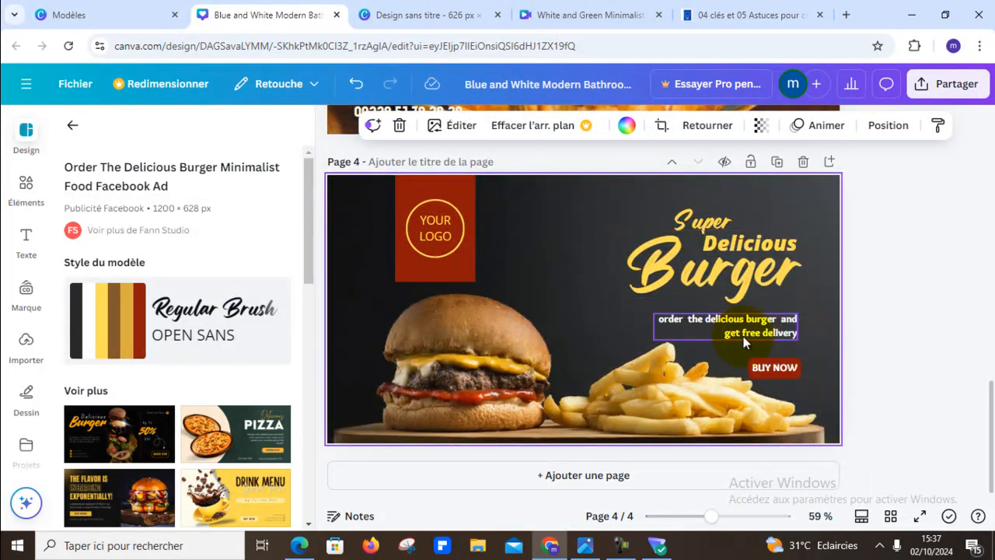
scroll(830, 330, up, 6)
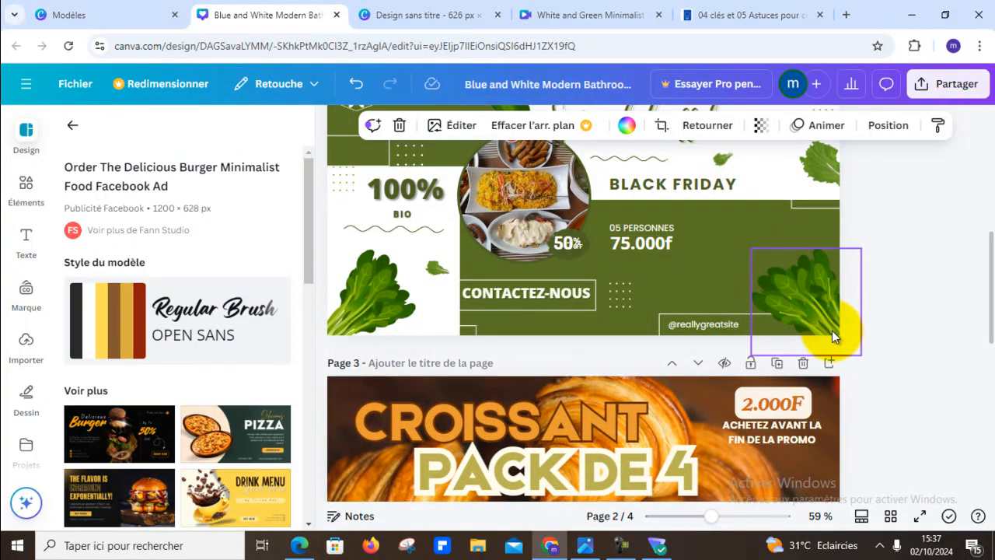
scroll(831, 333, up, 1)
scroll(832, 332, down, 7)
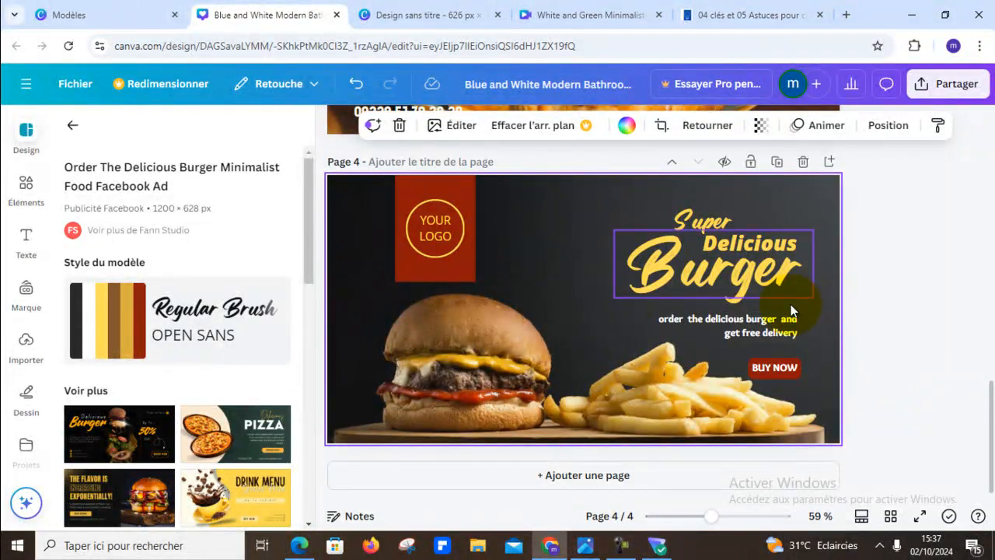
click(777, 244)
click(794, 244)
click(796, 245)
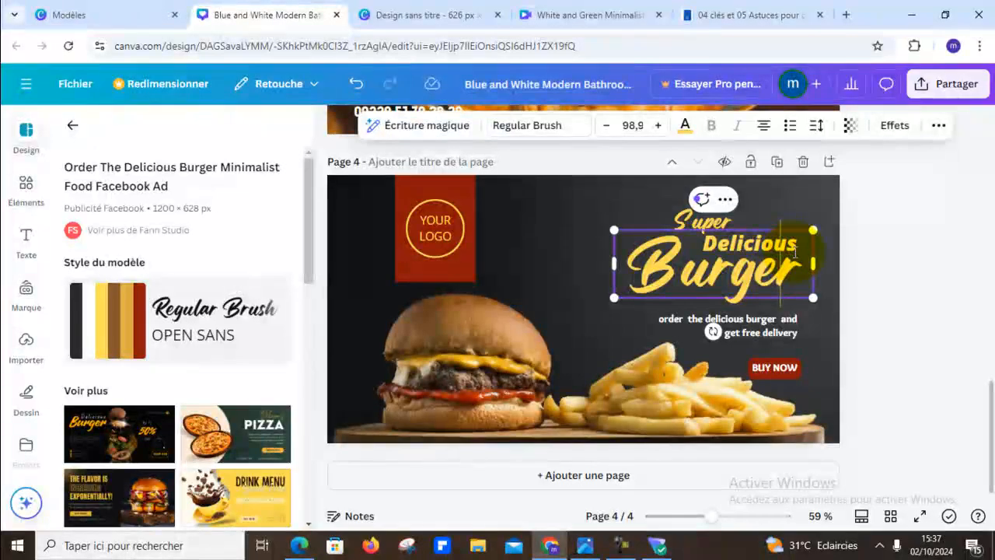
click(899, 237)
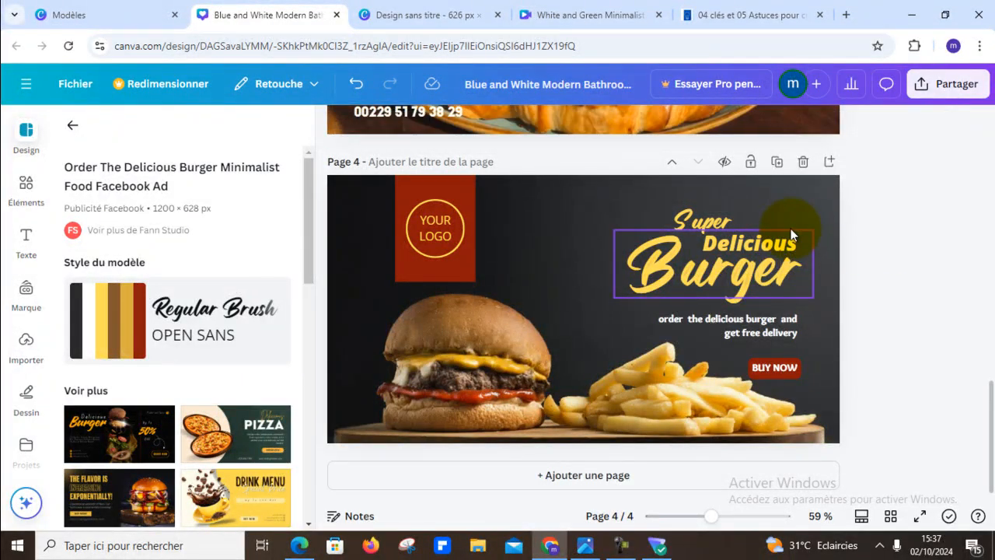
click(789, 244)
click(790, 243)
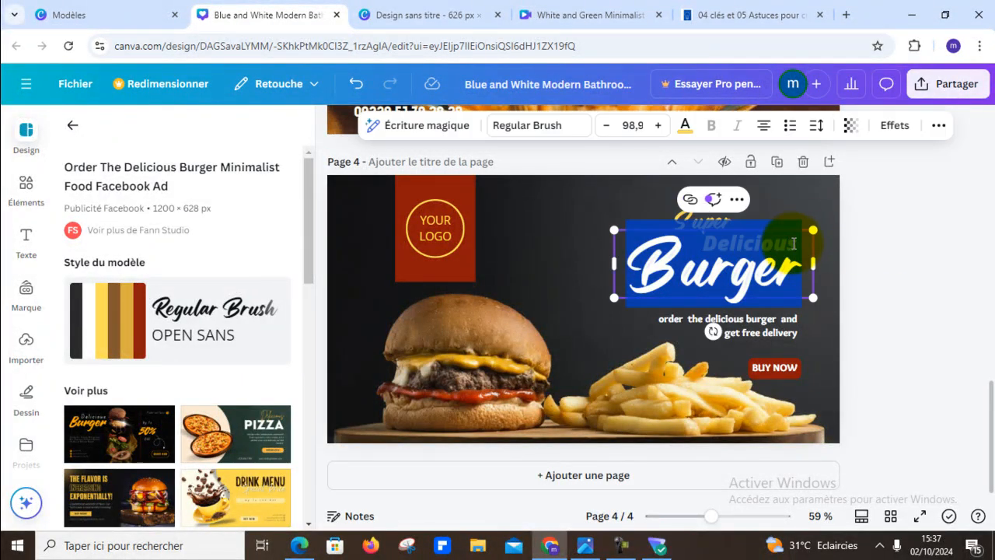
key(Right)
key(BackSpace)
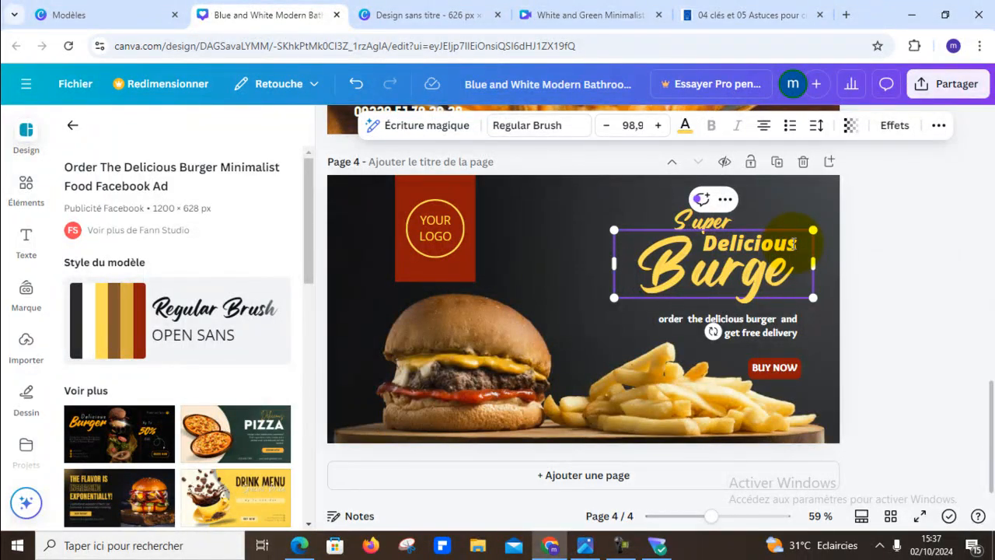
click(356, 83)
- Move the "Burger" text clear of the word above it and change "Delicious" to "Delicieux"
drag(779, 233, 737, 258)
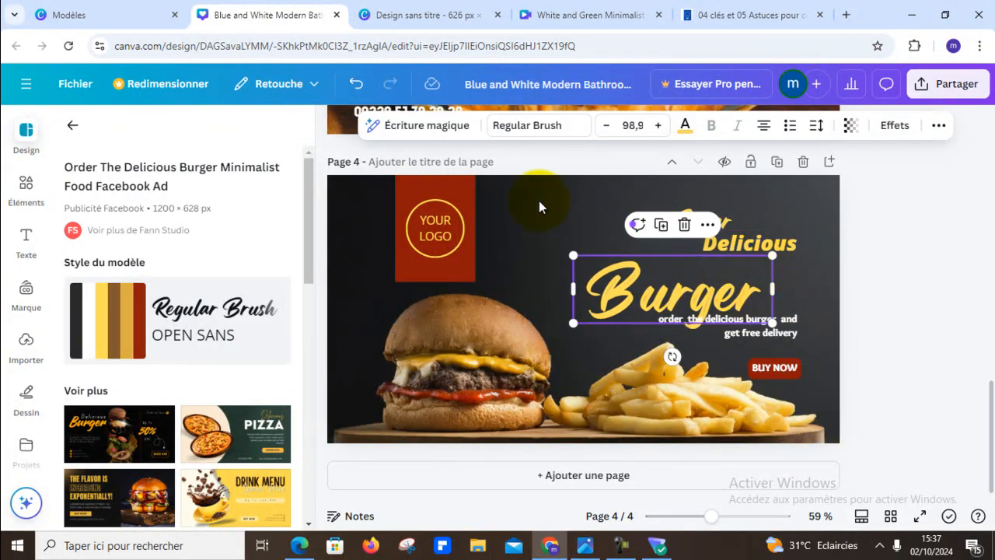
click(795, 242)
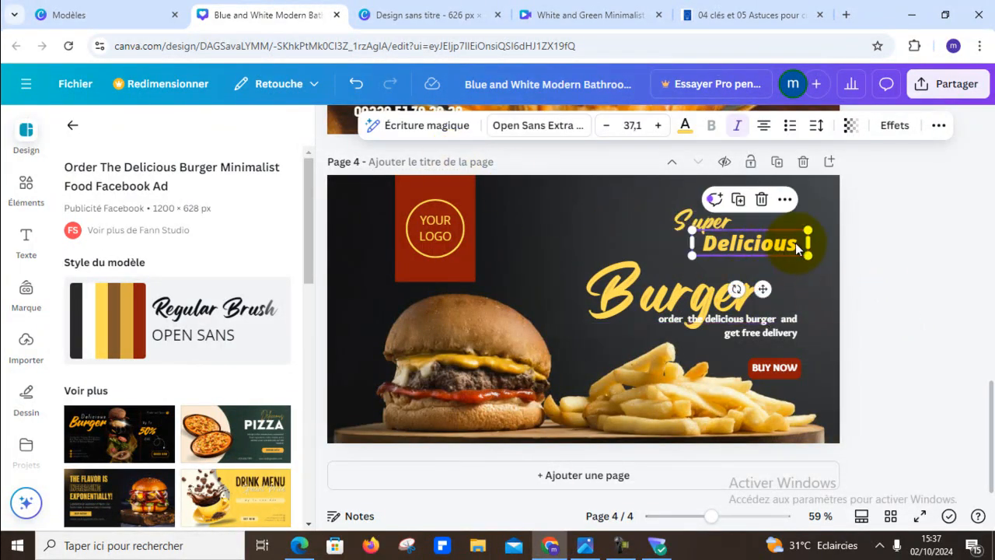
key(BackSpace)
key(BackSpace)
key(BackSpace)
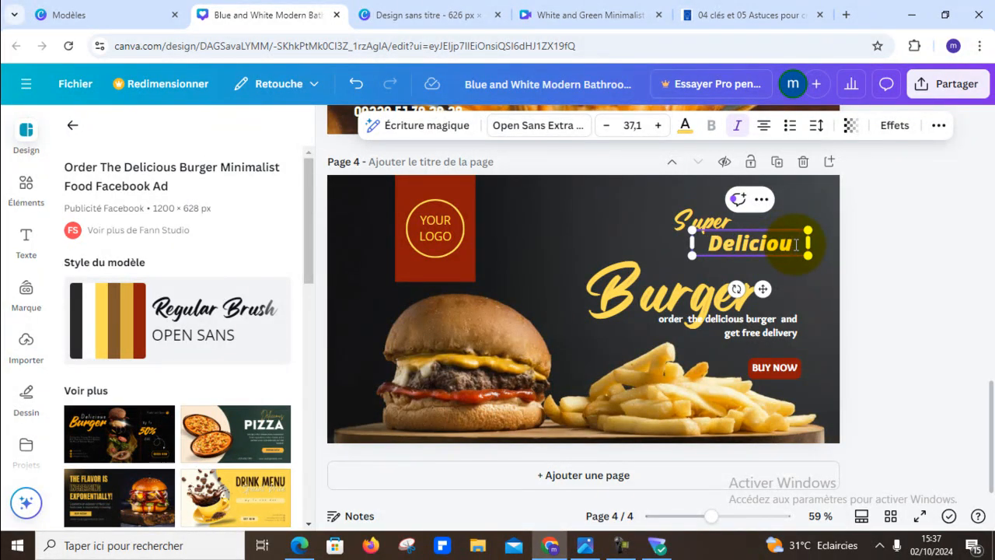
text(eux)
click(853, 266)
- Reposition the "Burger" text directly beneath "Delicieux" on the fourth page
drag(612, 306, 665, 279)
scroll(977, 240, up, 2)
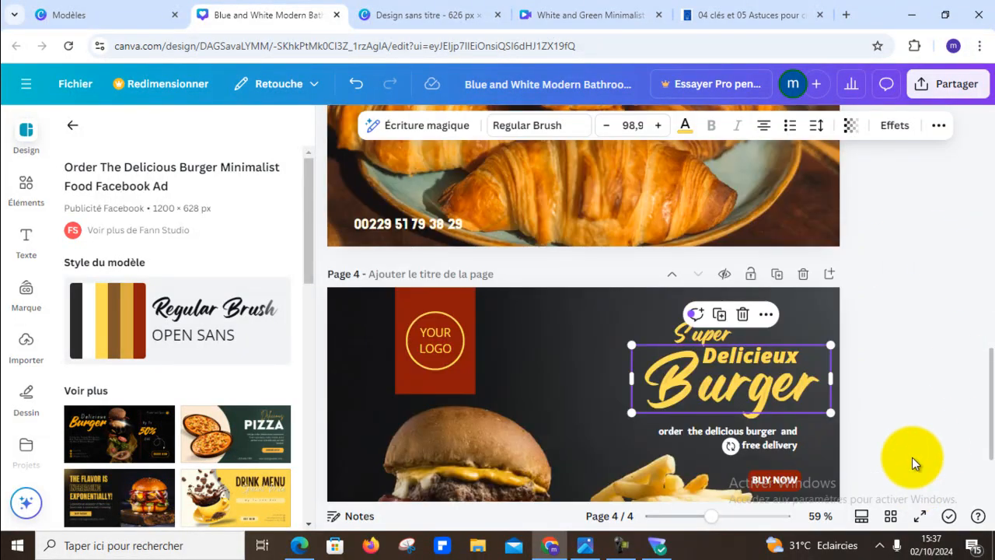
click(933, 371)
scroll(932, 371, down, 2)
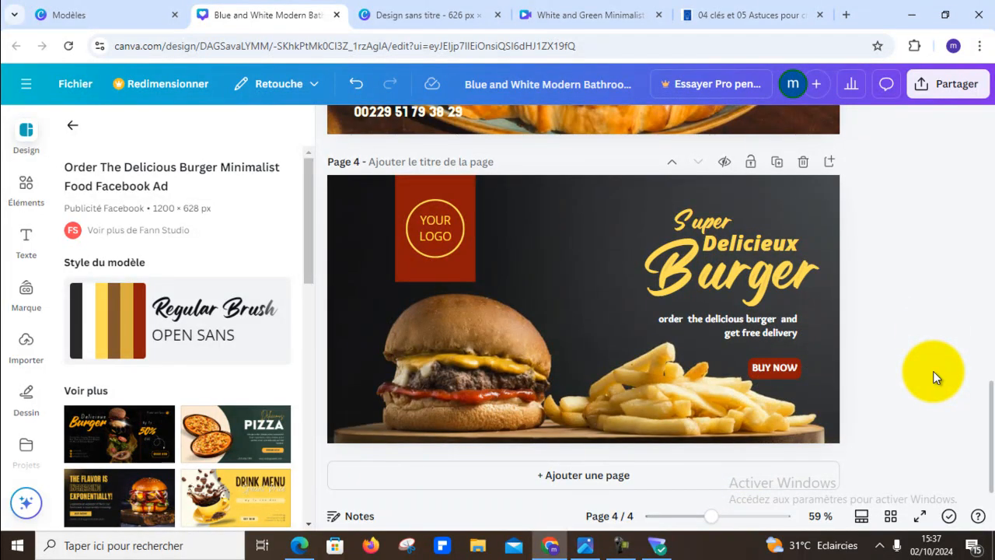
- Replace "BUY NOW" with "ACHETEZ MAINTENANTT" and widen its text box so it fits on one line
click(778, 368)
click(778, 368)
click(779, 368)
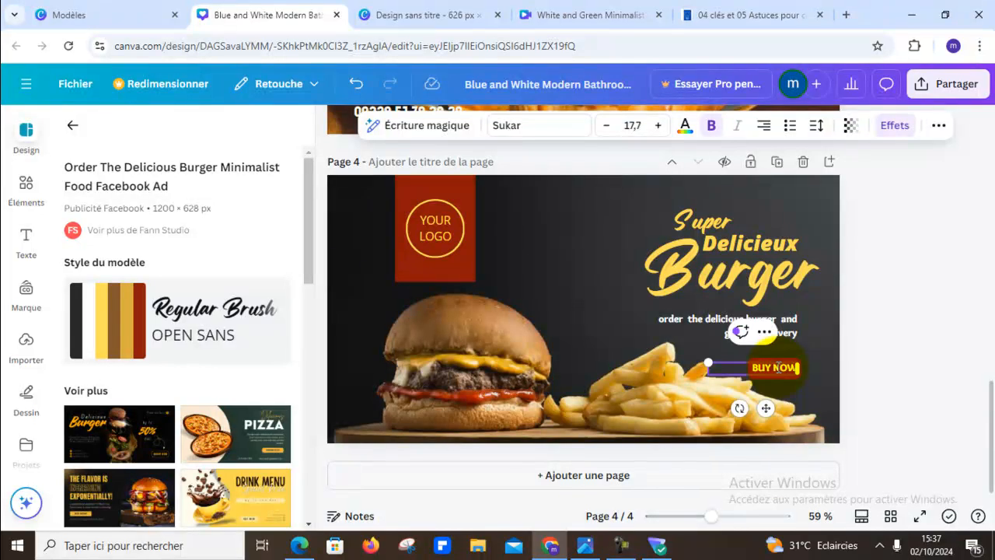
double_click(778, 368)
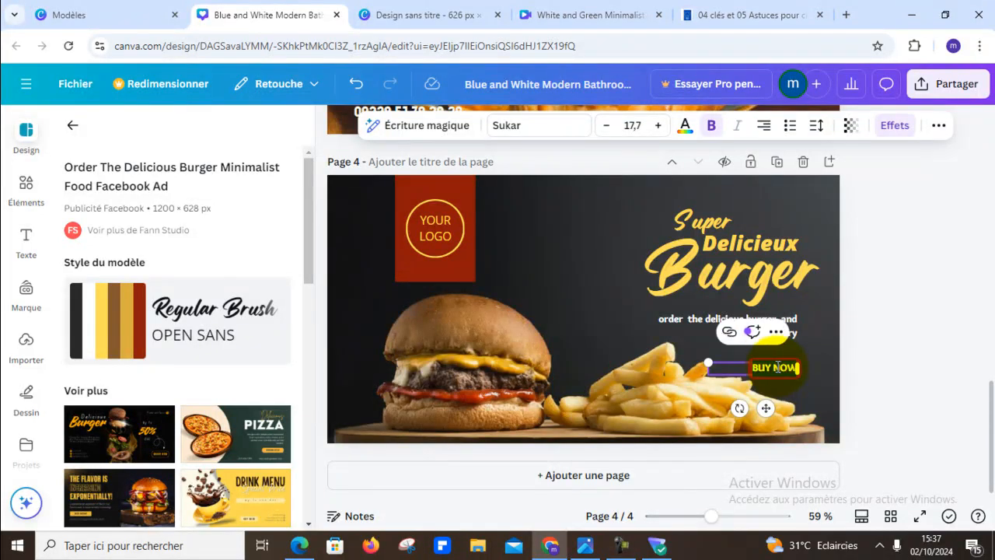
key(BackSpace)
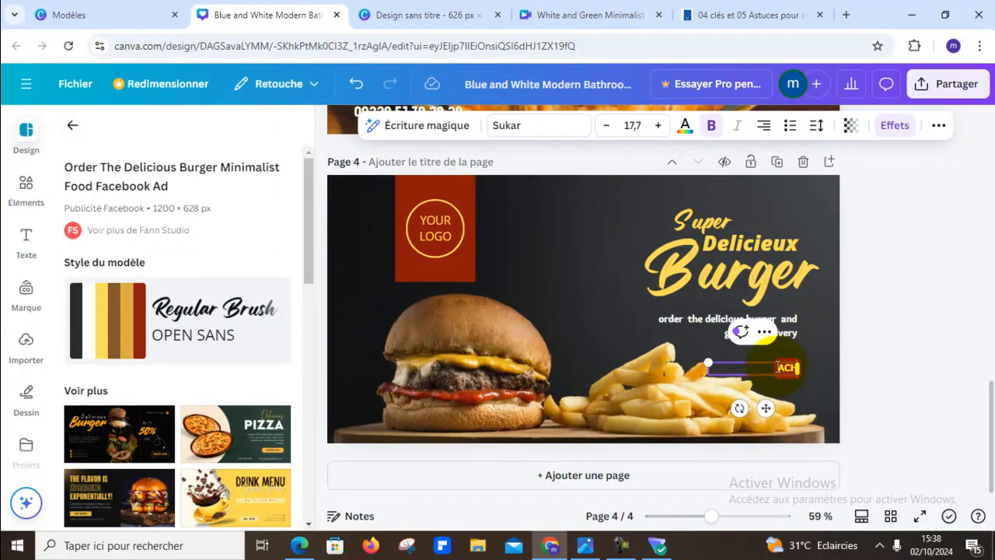
text(ACHETEZ MAINTENANT)
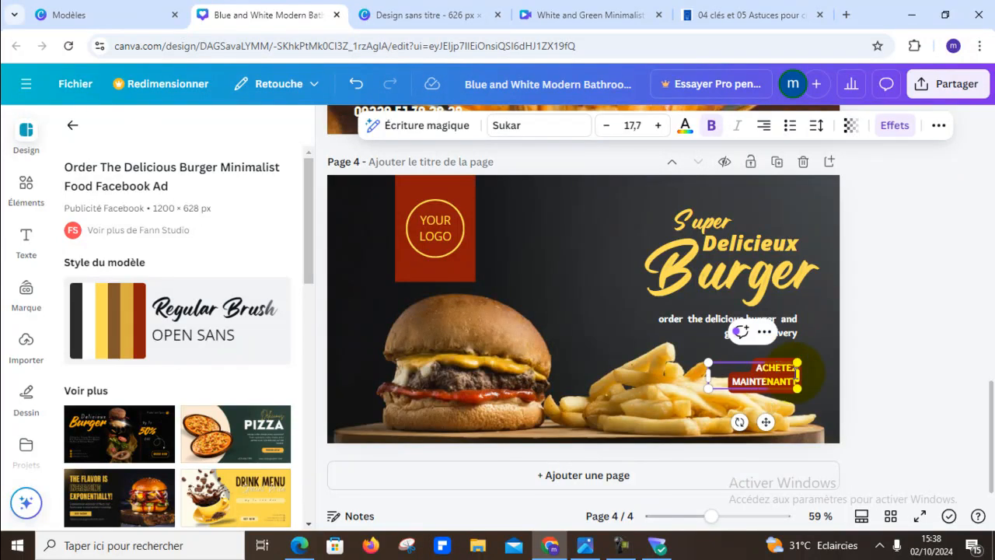
drag(801, 374, 820, 369)
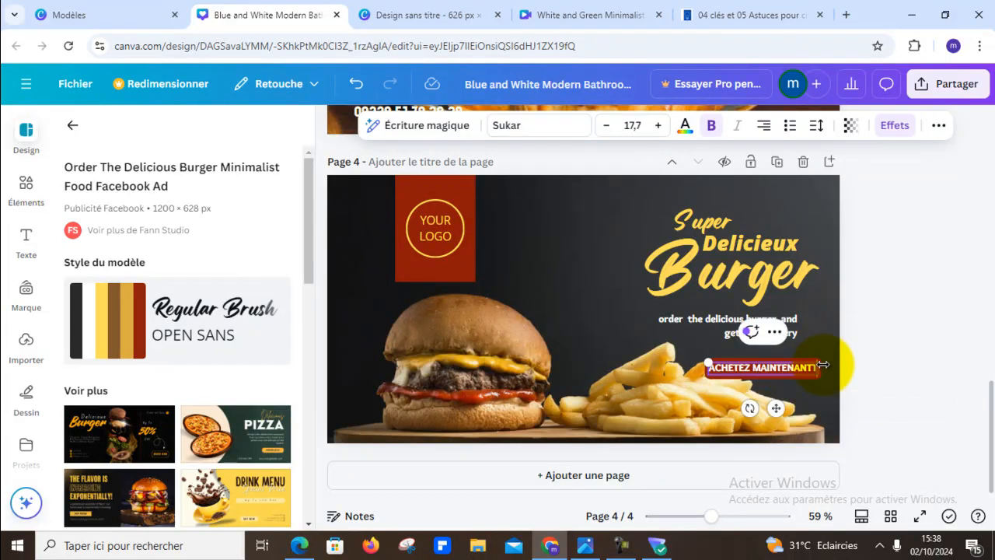
- Replace the free-delivery sentence under the title with "Commandez et obtenez une livraison gratuite!"
double_click(686, 323)
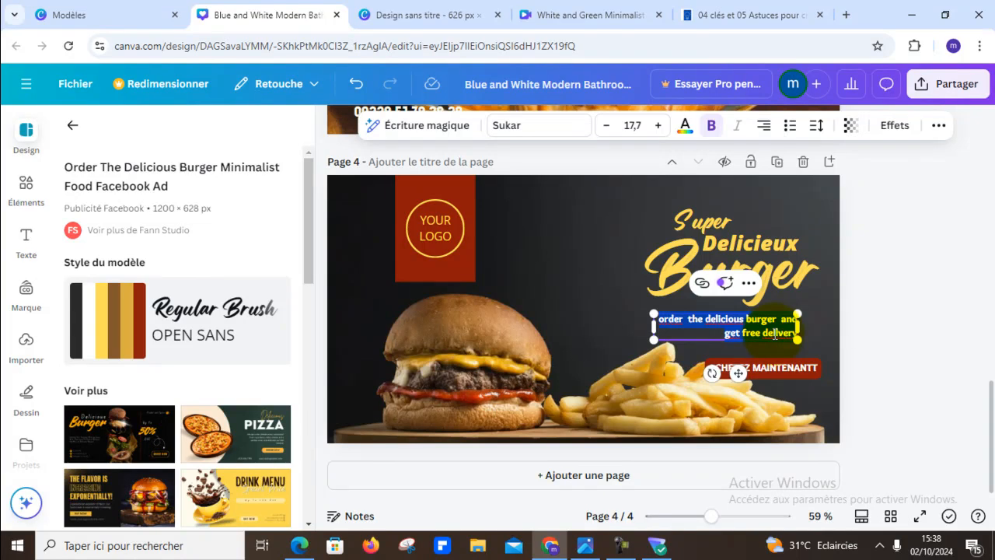
key(BackSpace)
text(Commandez)
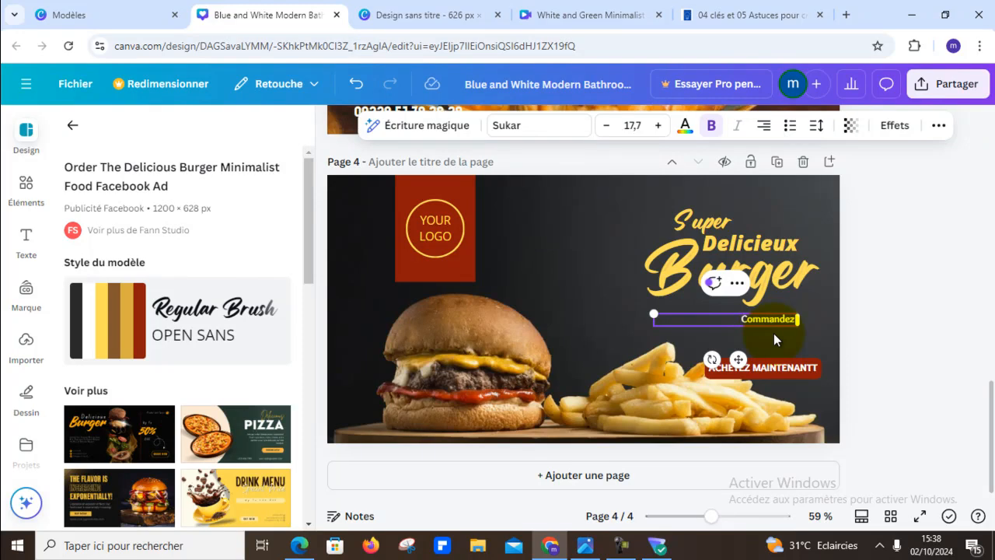
text( et or)
key(BackSpace)
text(btenez une)
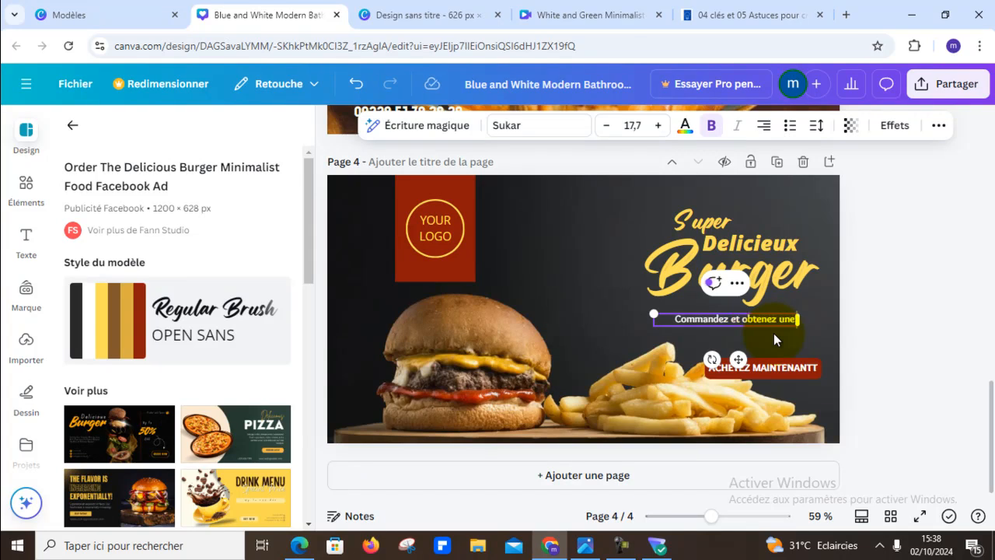
text( livraison)
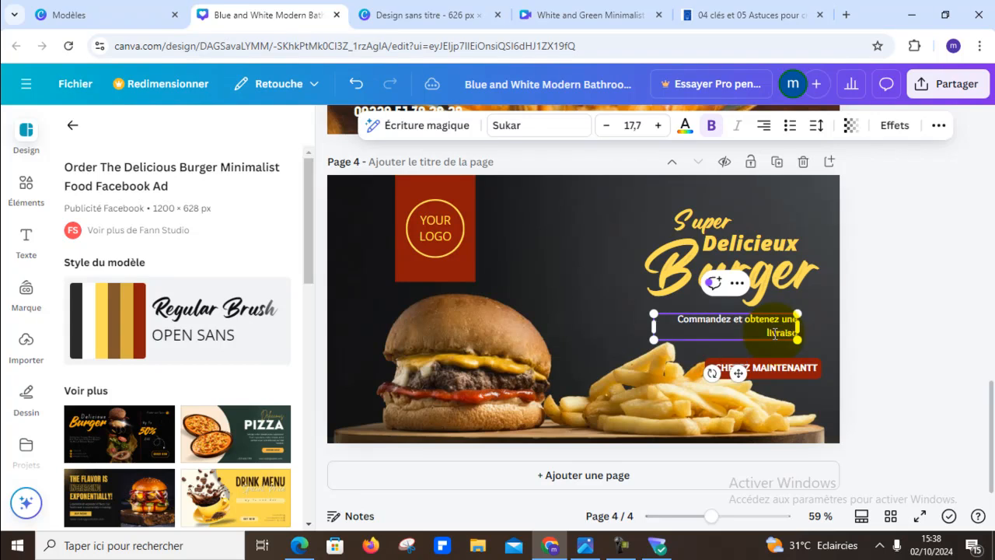
text( gratu)
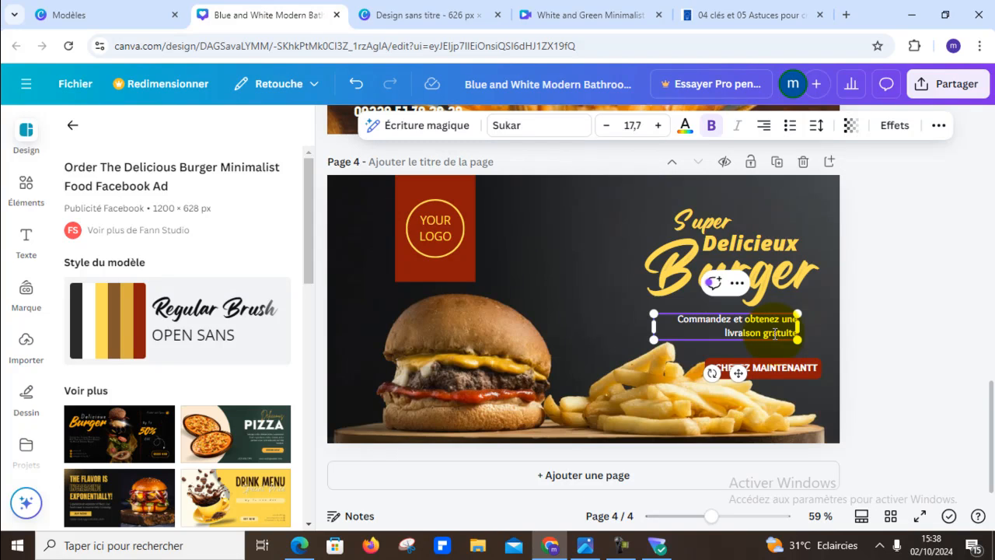
text(ite)
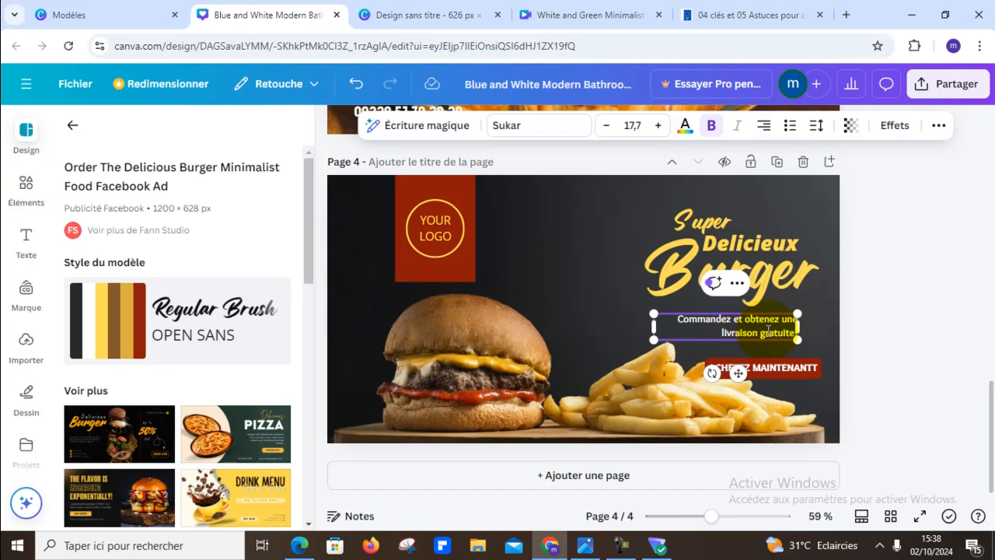
text(!)
click(889, 349)
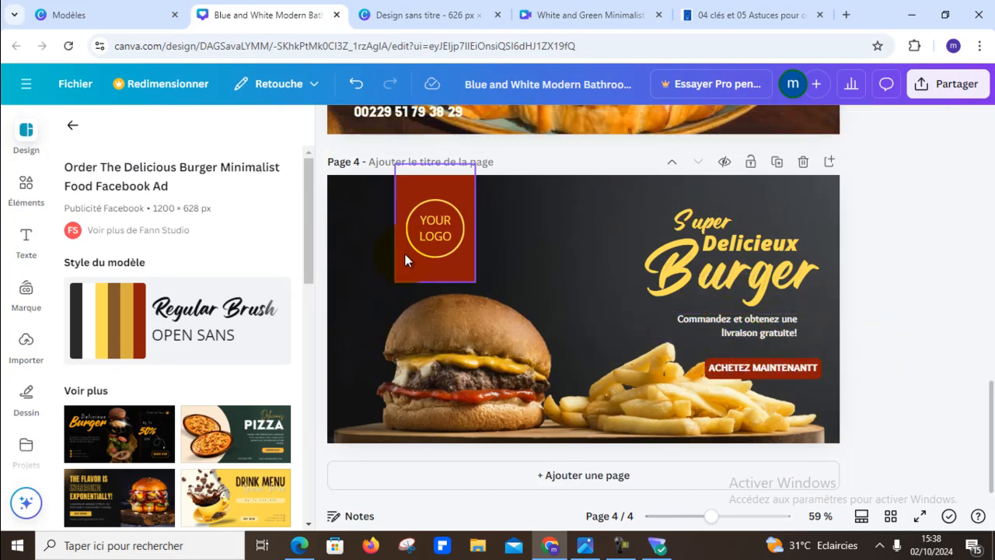
- Delete the "YOUR LOGO" text from the yellow circle on the red banner
click(434, 231)
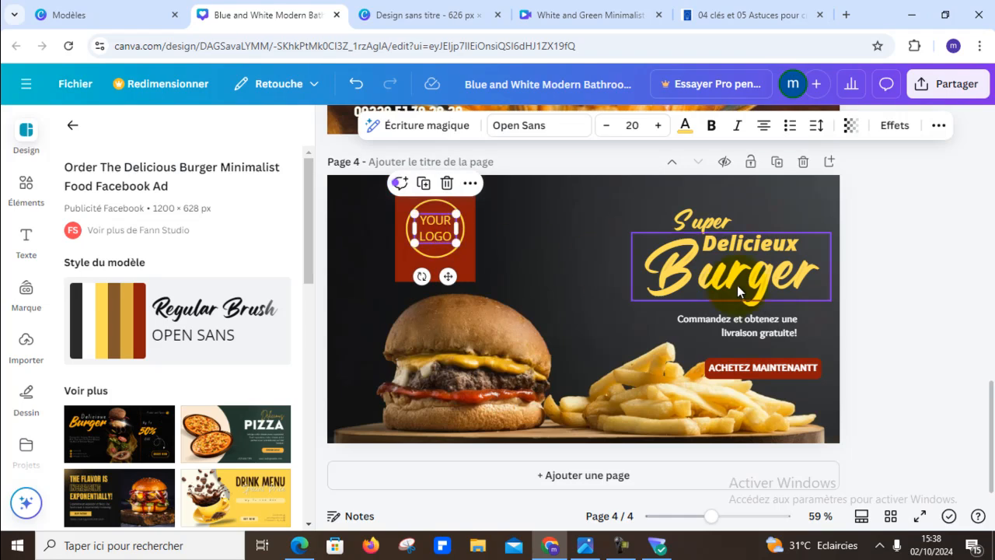
key(Delete)
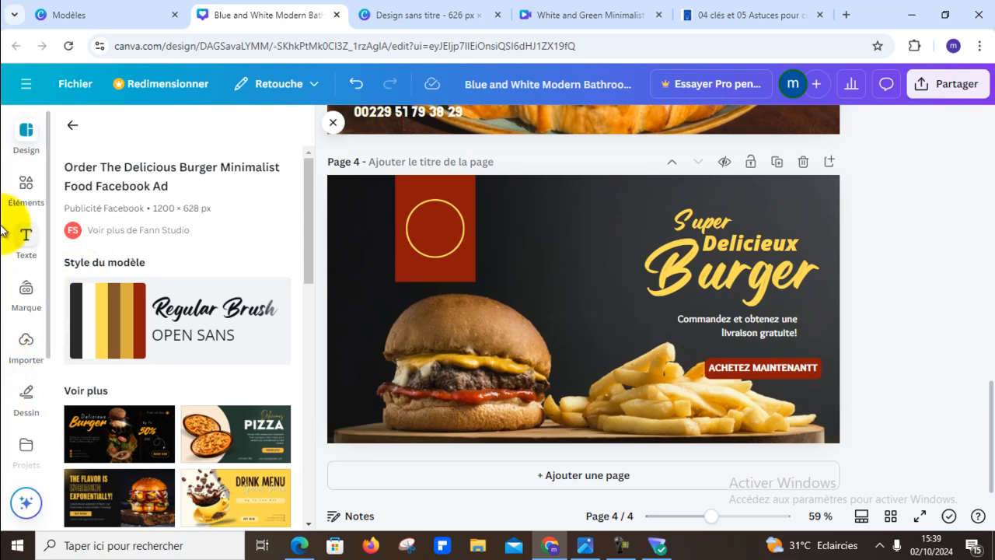
- Search the photo library for "livreur"
scroll(35, 303, down, 2)
scroll(35, 303, up, 2)
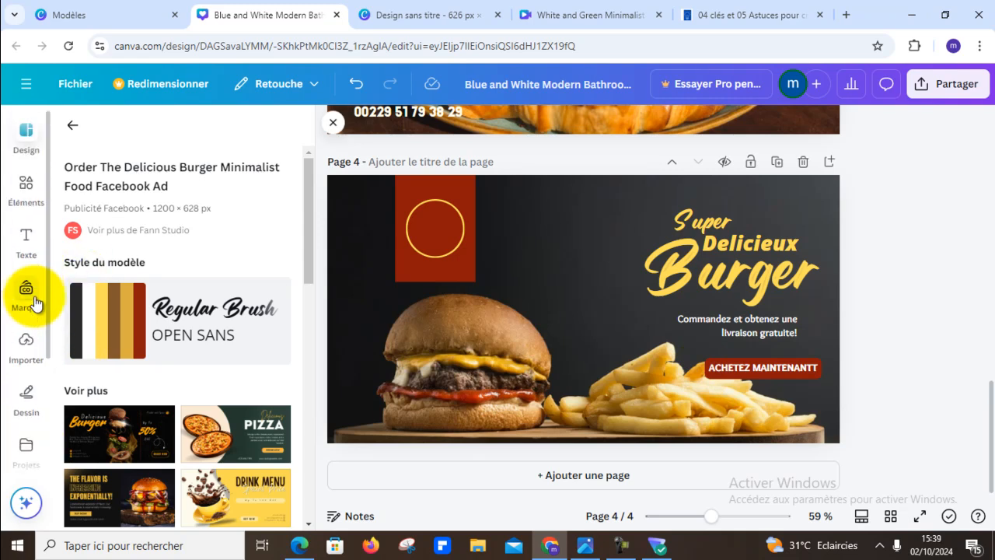
scroll(17, 365, down, 3)
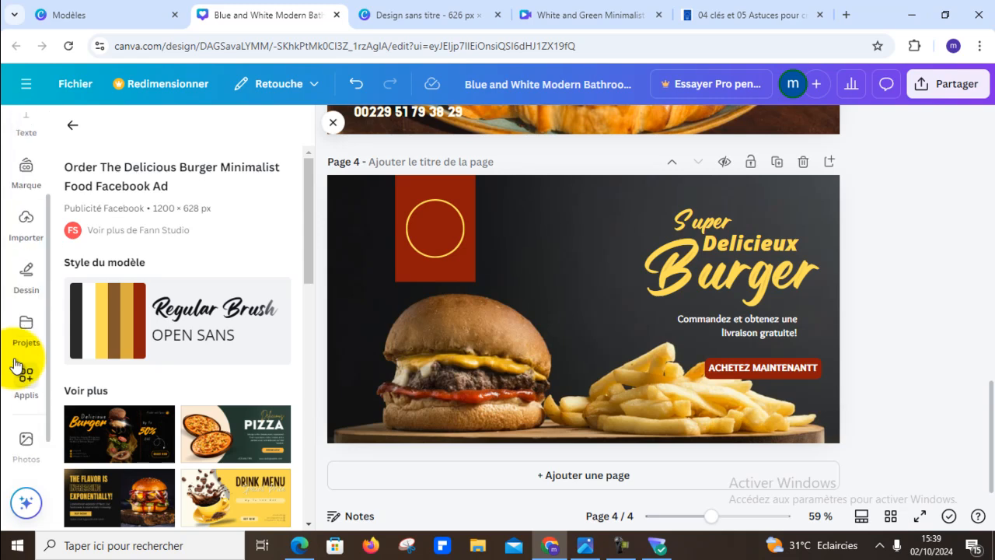
click(26, 397)
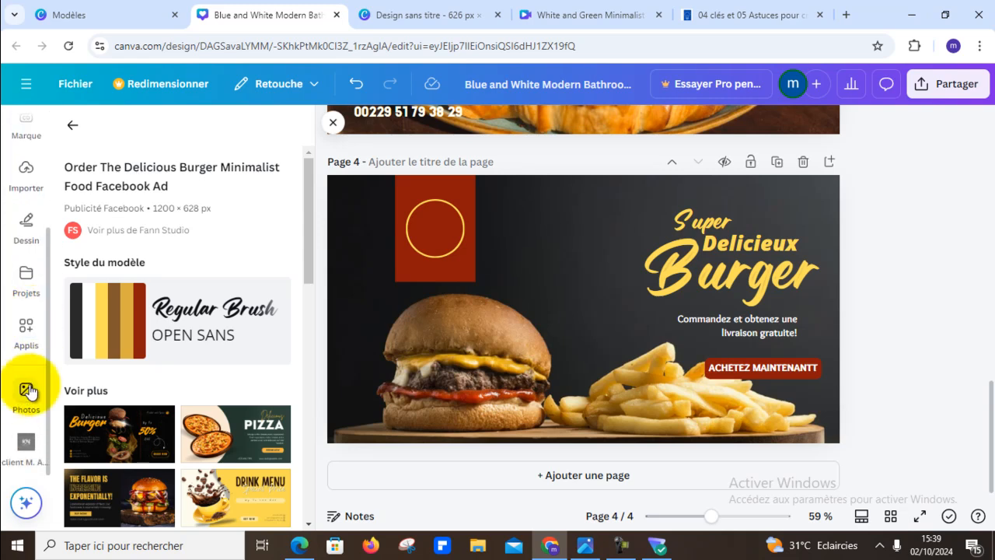
drag(210, 132, 2, 129)
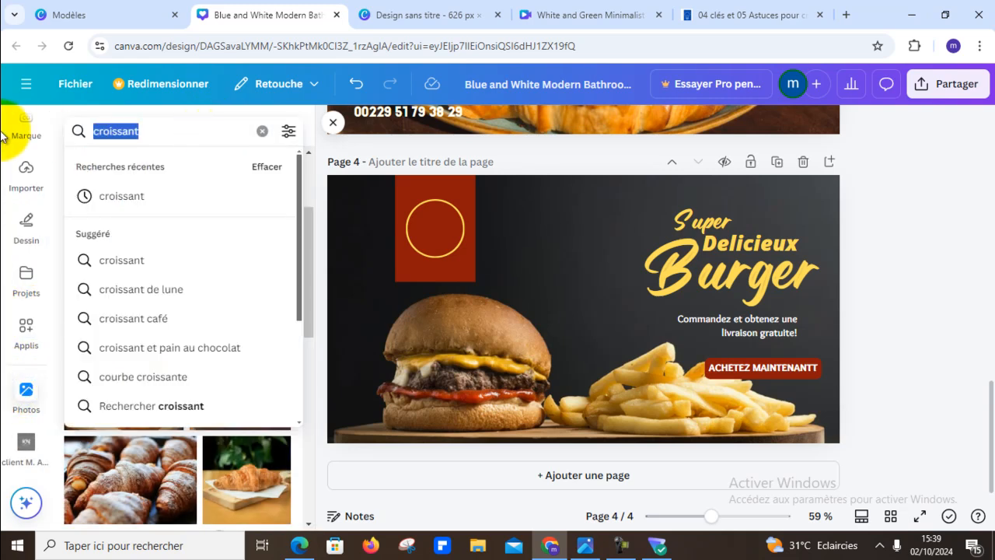
text(livreur)
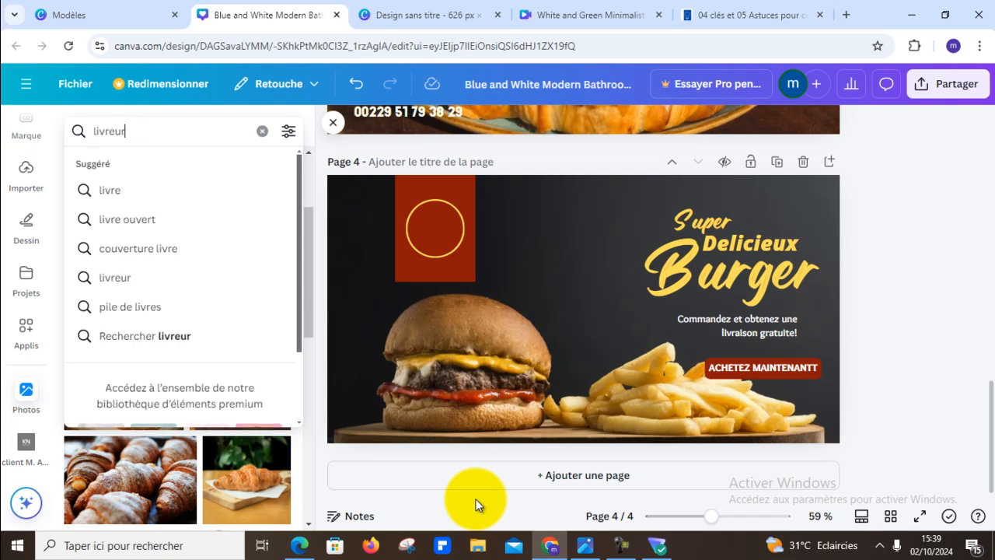
key(Return)
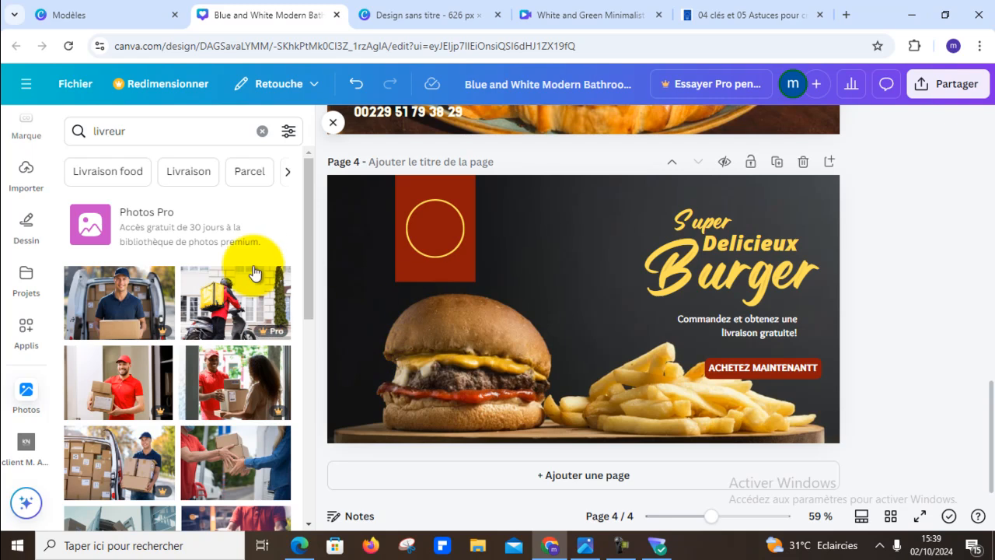
- Try the photo of a courier handing over white bags, shrunk and placed between the red banner and the title, and delete it
scroll(253, 276, down, 1)
scroll(250, 282, down, 3)
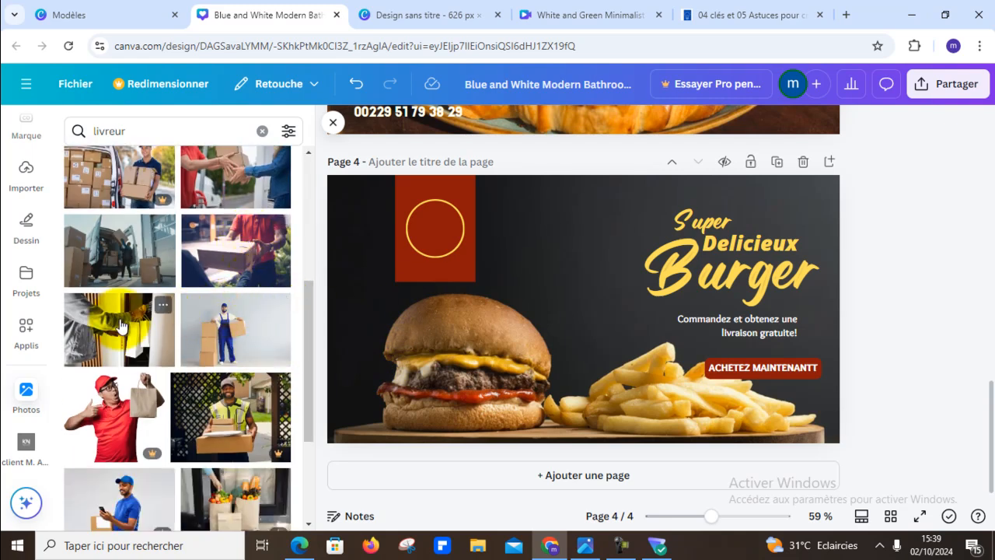
scroll(296, 346, down, 3)
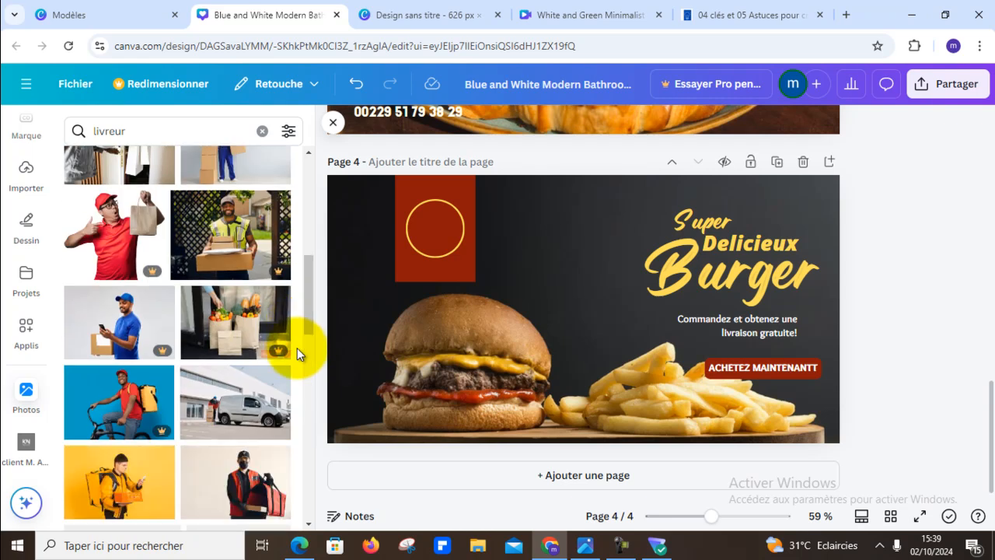
scroll(256, 354, up, 1)
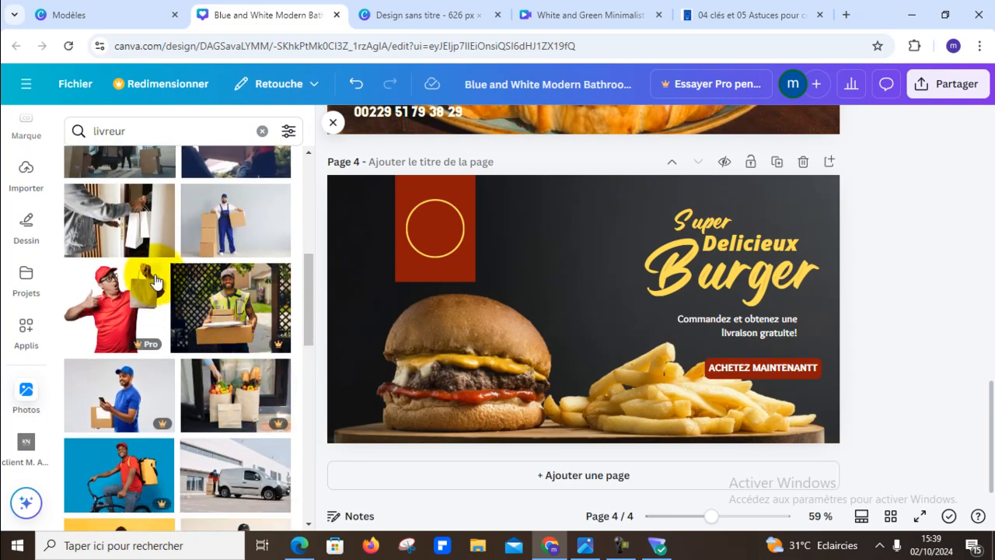
click(124, 221)
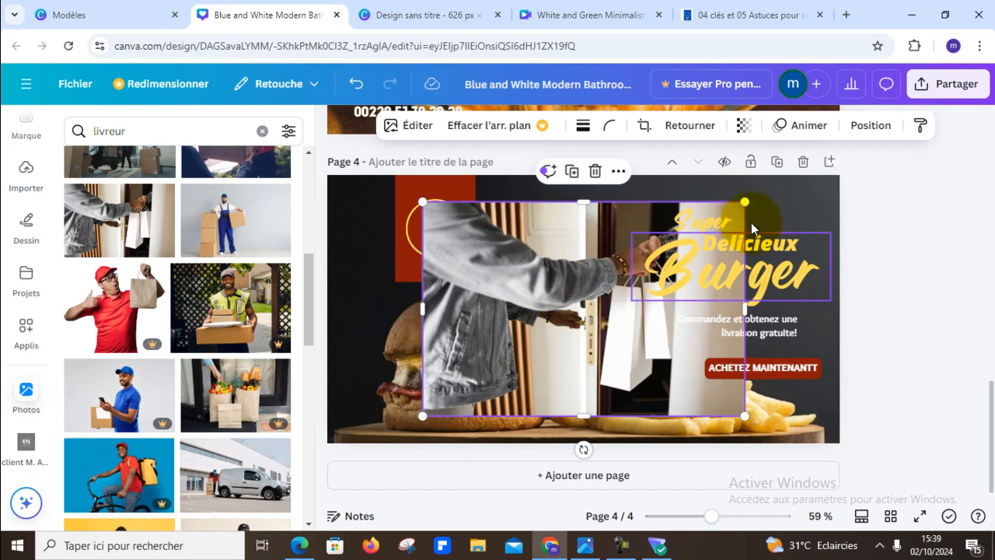
drag(744, 202, 599, 295)
drag(526, 360, 584, 249)
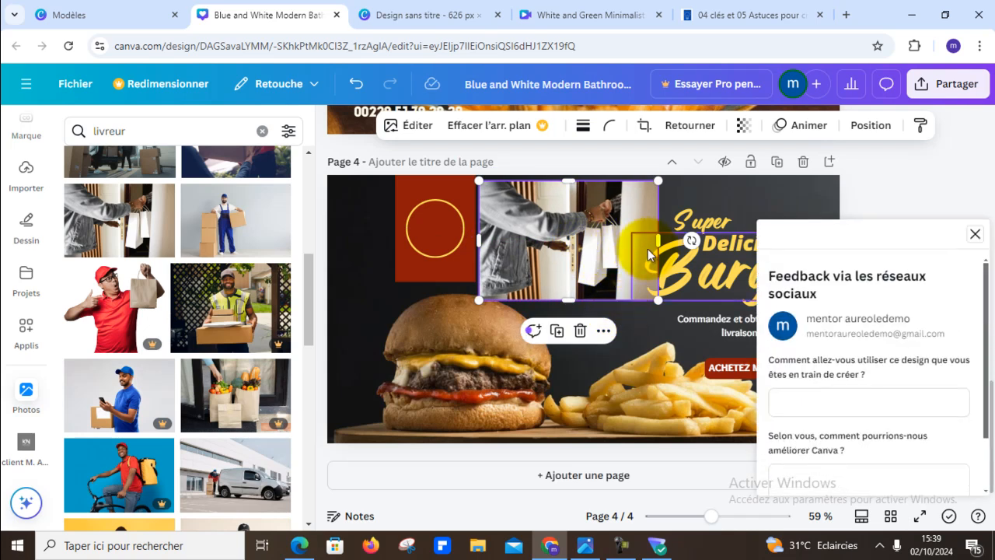
click(975, 234)
key(Delete)
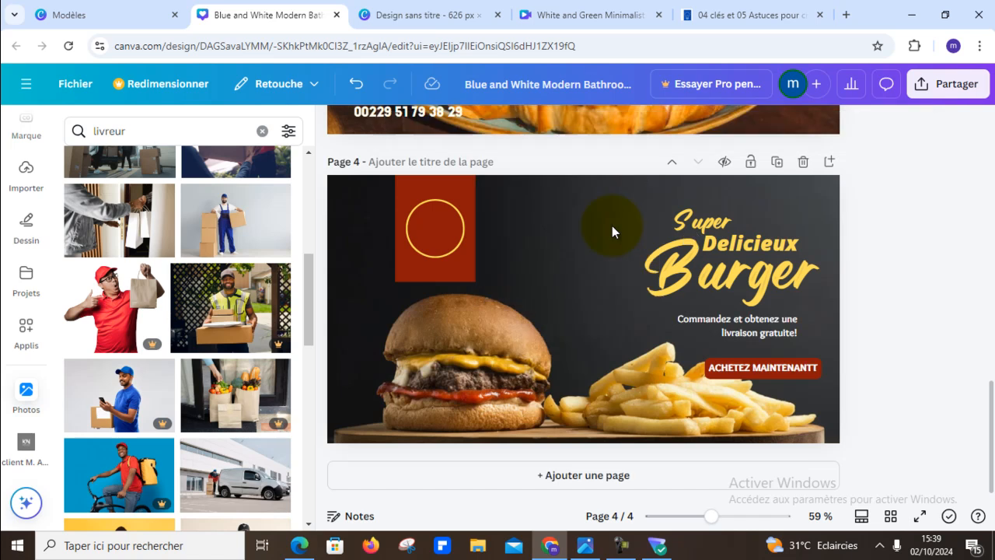
- Browse the "livreur" photo results for a suitable free picture of a food delivery courier
scroll(294, 428, down, 3)
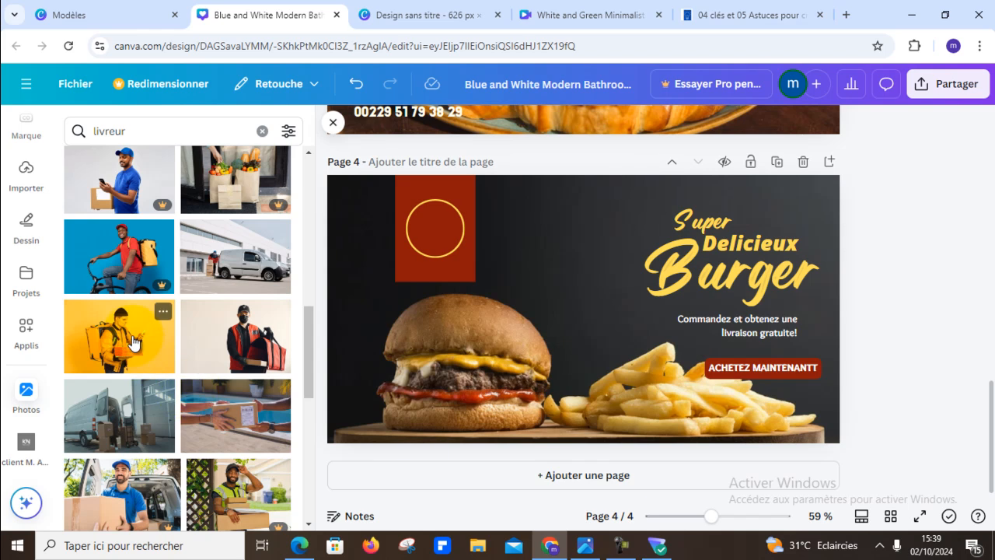
scroll(178, 357, down, 1)
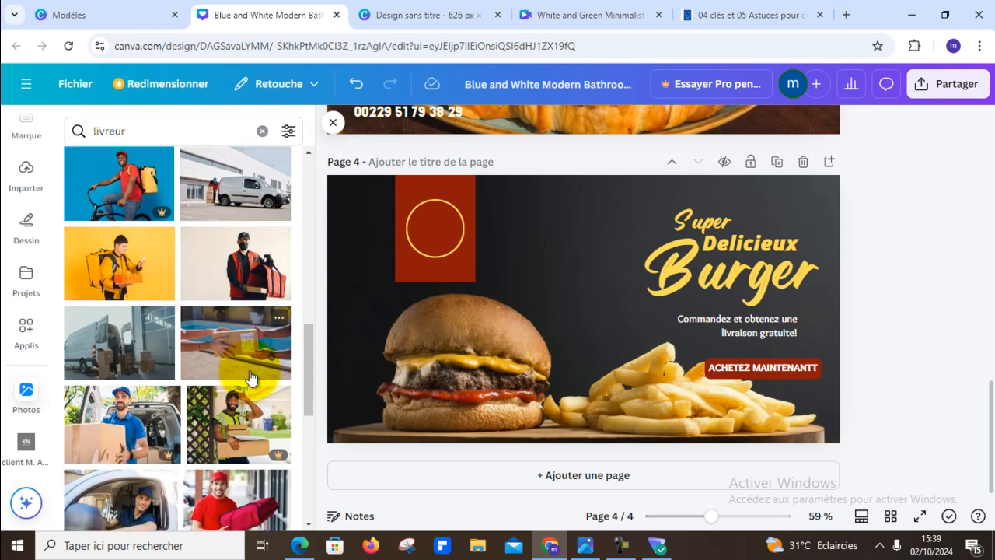
scroll(191, 342, down, 1)
scroll(183, 335, up, 1)
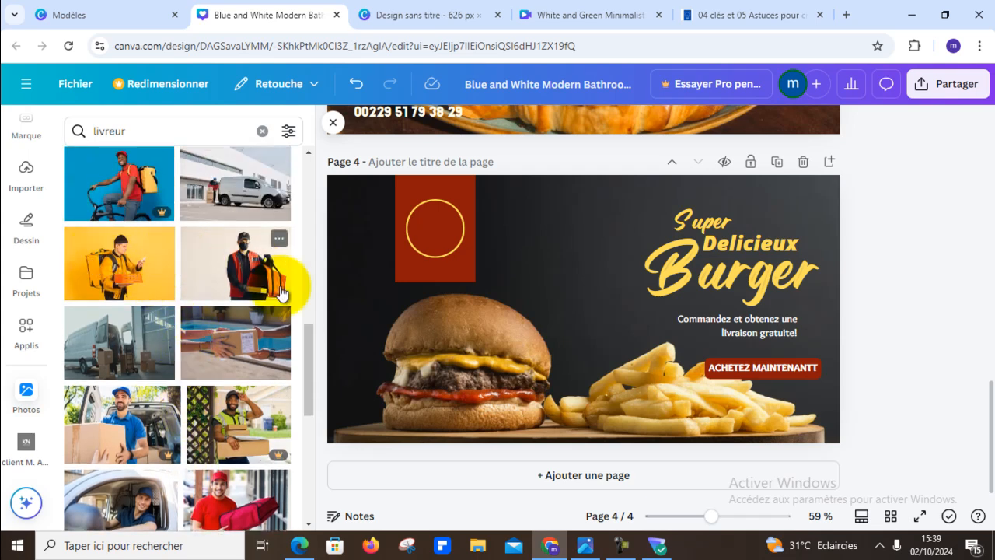
scroll(179, 303, down, 5)
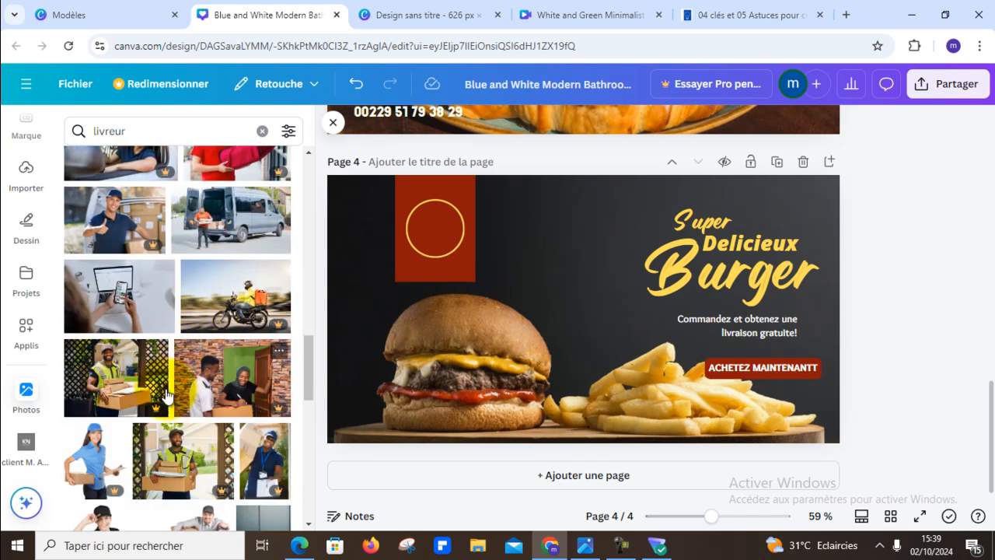
scroll(236, 346, down, 3)
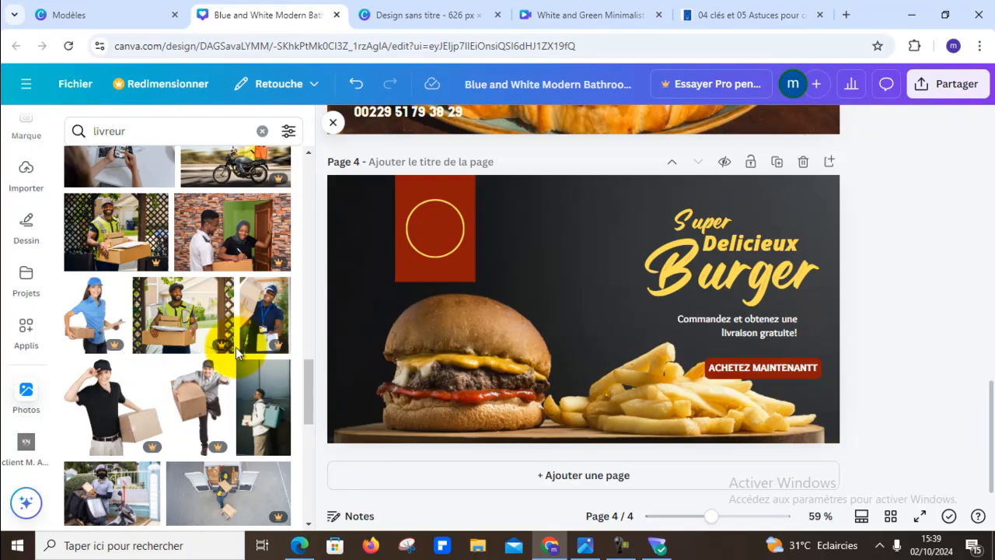
scroll(192, 368, down, 3)
scroll(202, 363, down, 3)
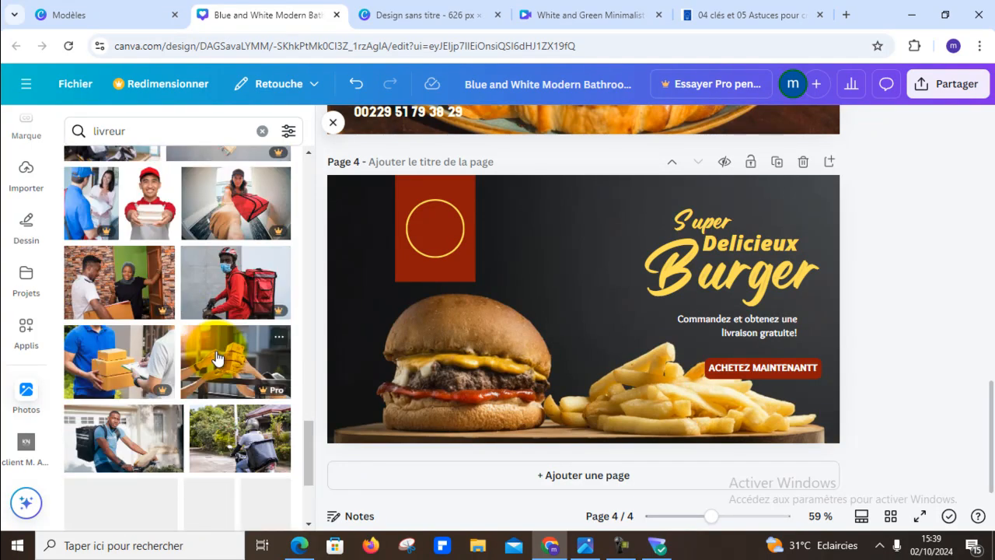
scroll(217, 358, down, 2)
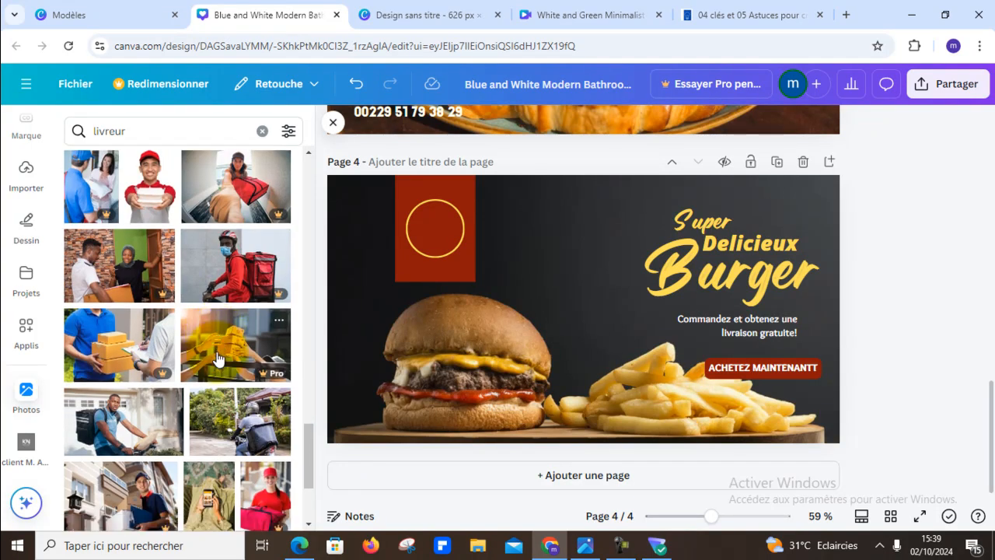
scroll(224, 356, down, 3)
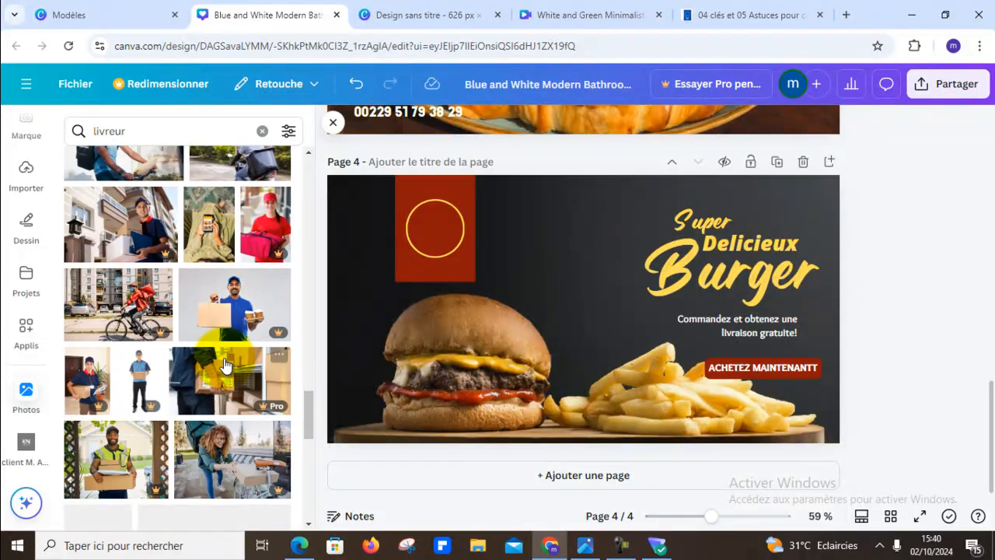
scroll(224, 361, down, 3)
scroll(226, 359, down, 3)
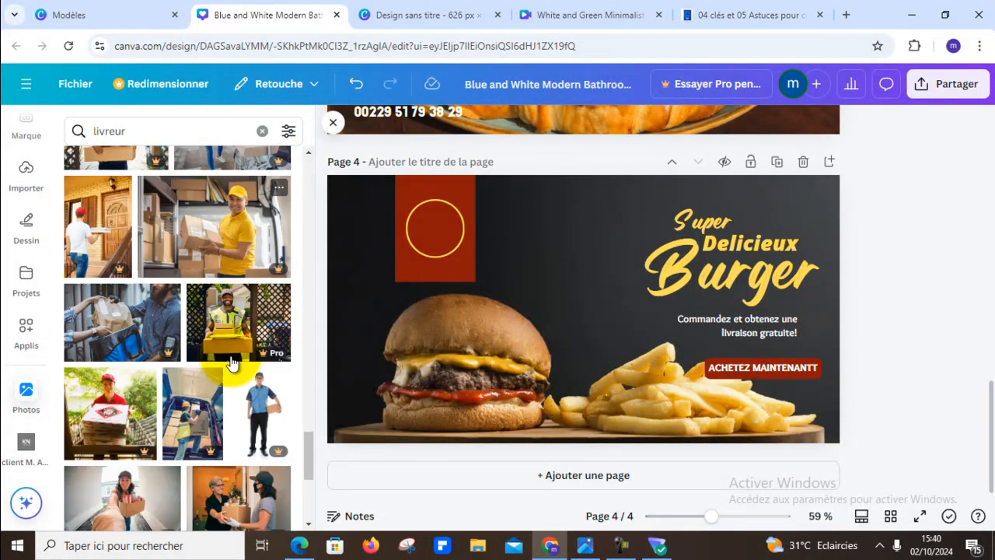
scroll(235, 355, down, 1)
scroll(245, 365, down, 2)
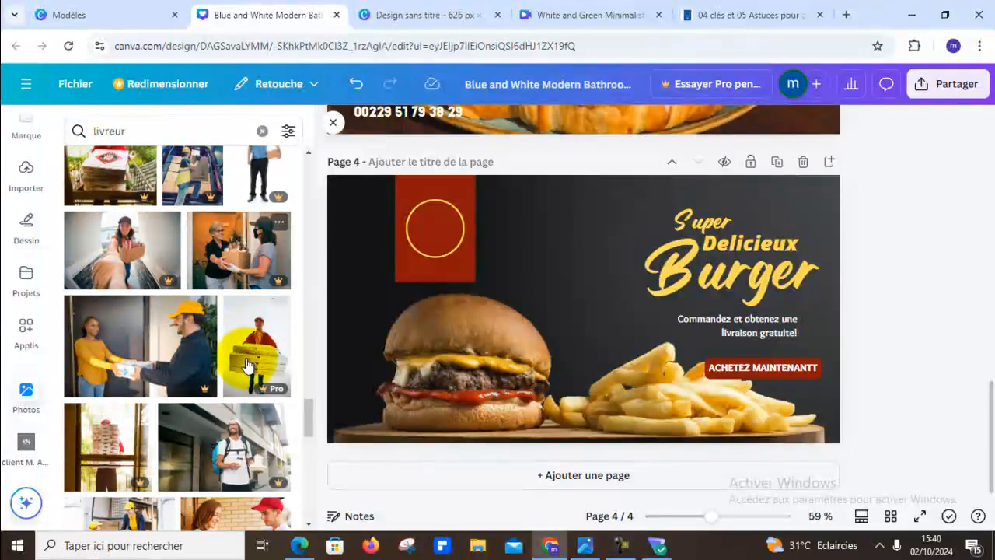
scroll(245, 363, down, 2)
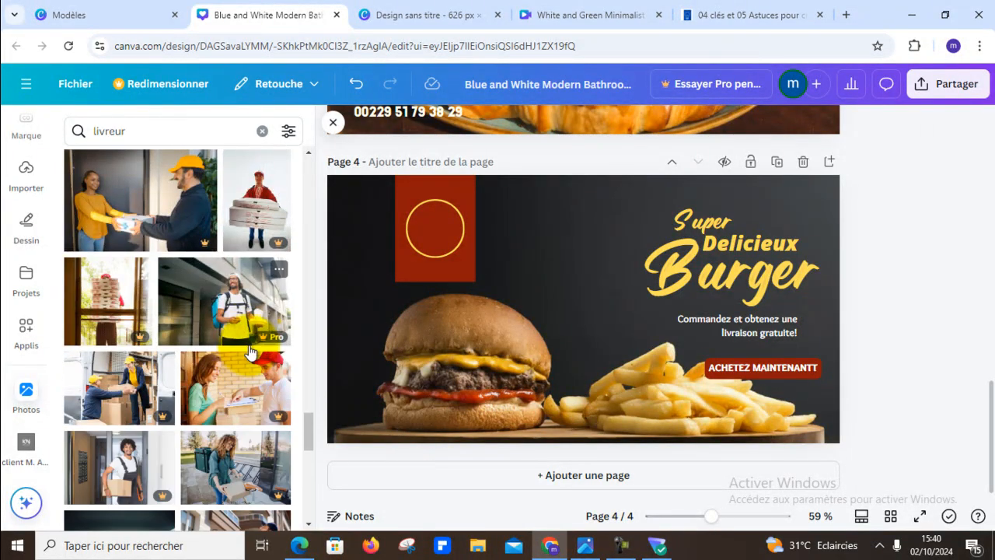
scroll(249, 354, down, 5)
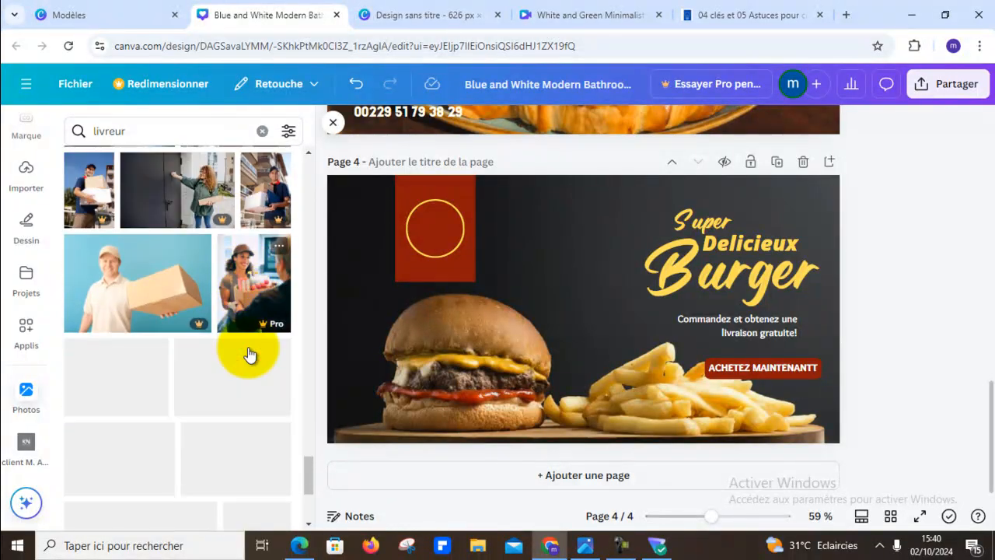
scroll(249, 358, up, 2)
scroll(249, 363, down, 5)
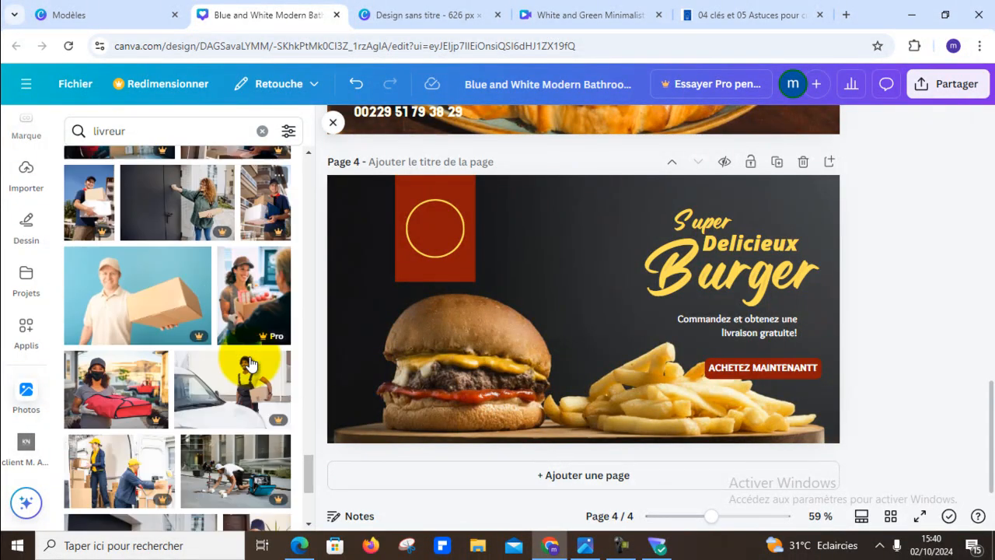
scroll(251, 362, up, 3)
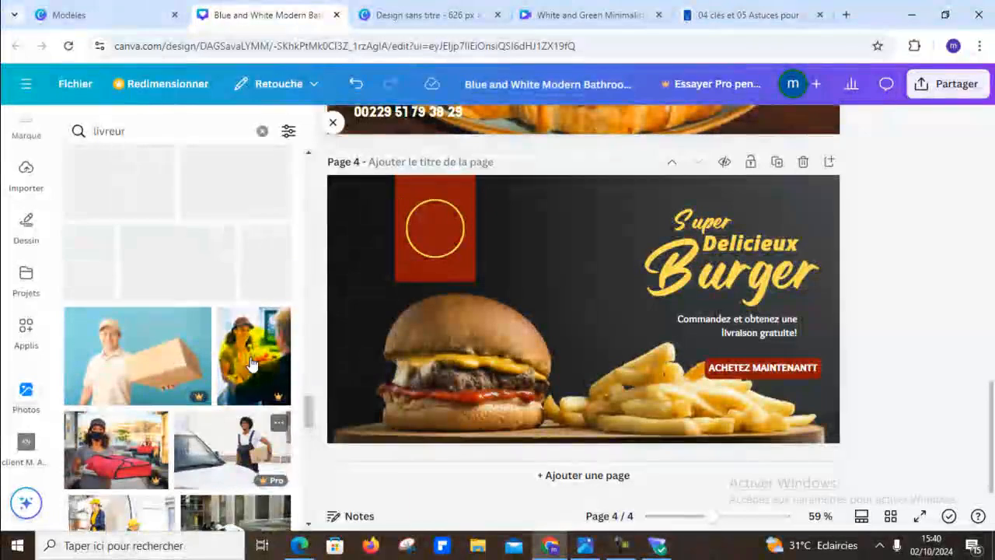
scroll(251, 361, down, 5)
scroll(264, 334, down, 2)
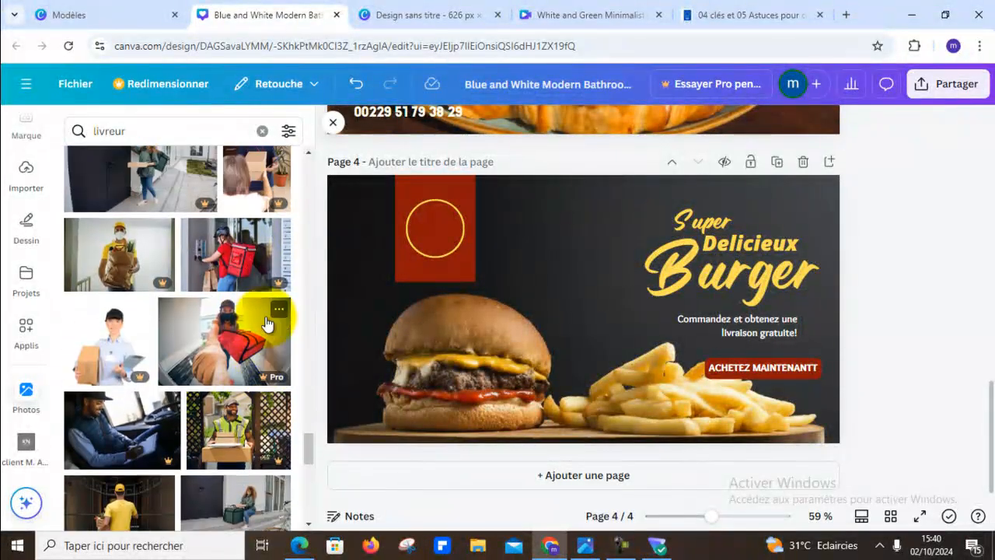
scroll(278, 317, down, 3)
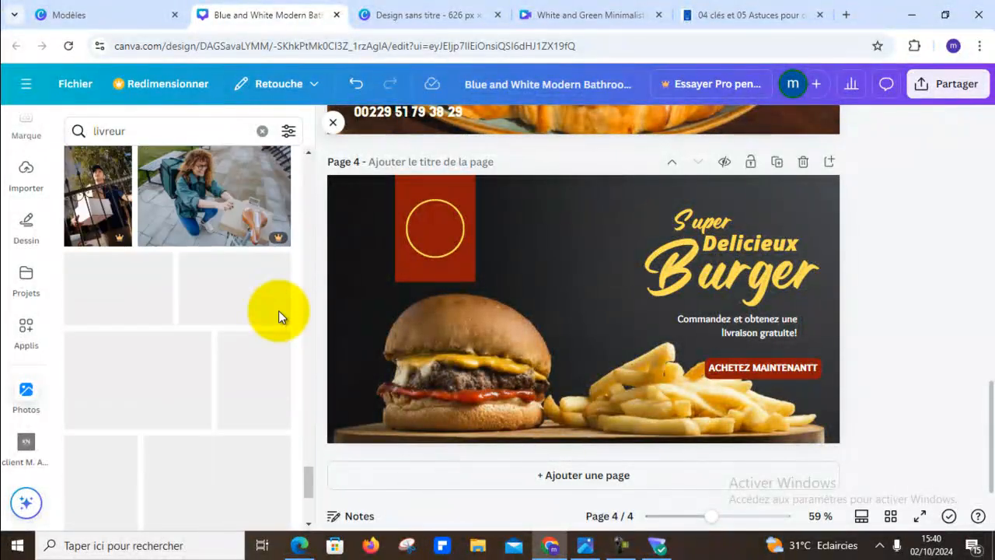
scroll(280, 316, down, 3)
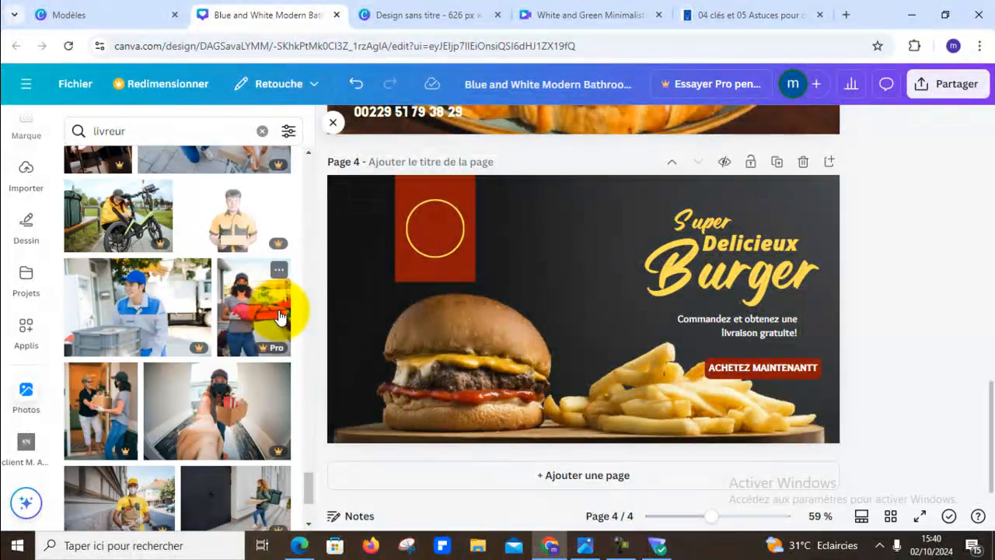
scroll(278, 314, down, 5)
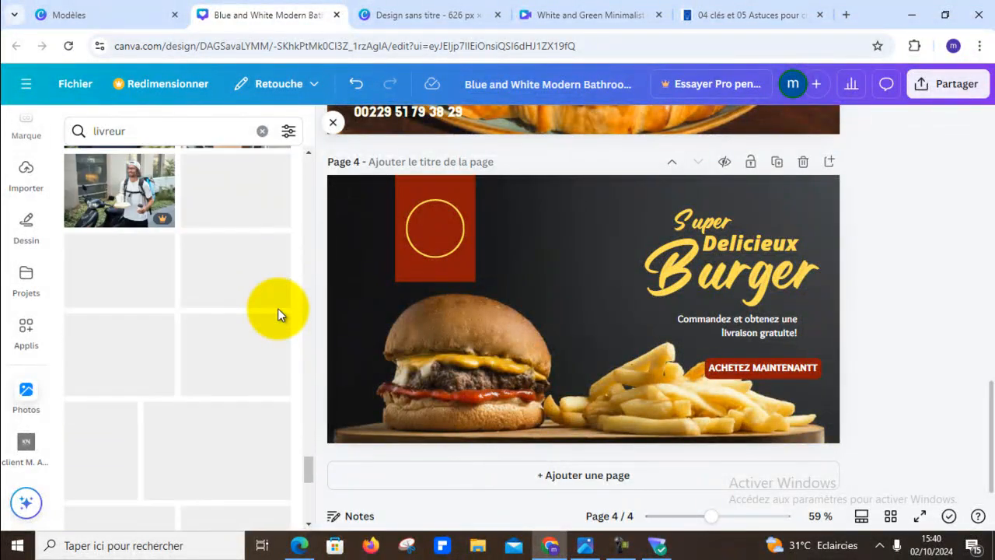
scroll(278, 311, down, 2)
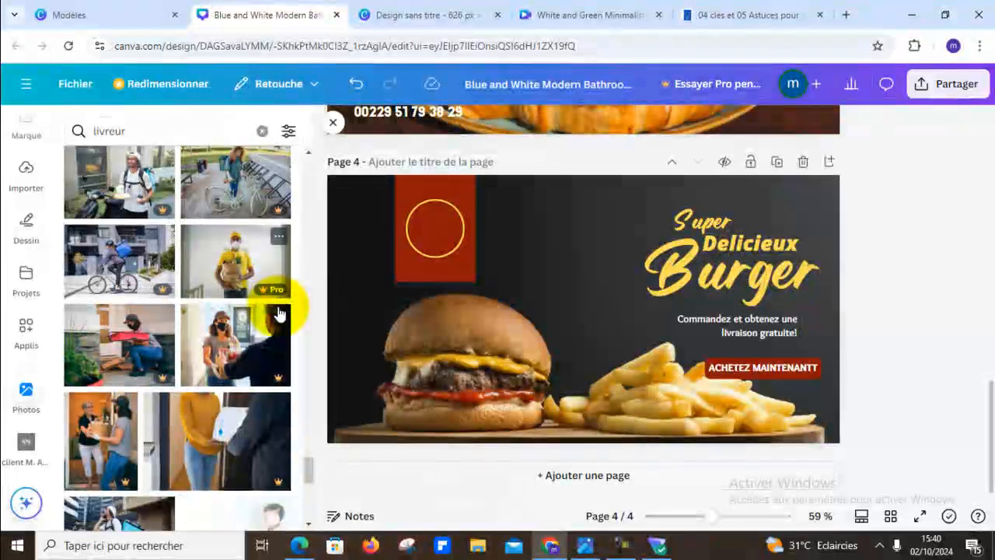
scroll(279, 314, down, 3)
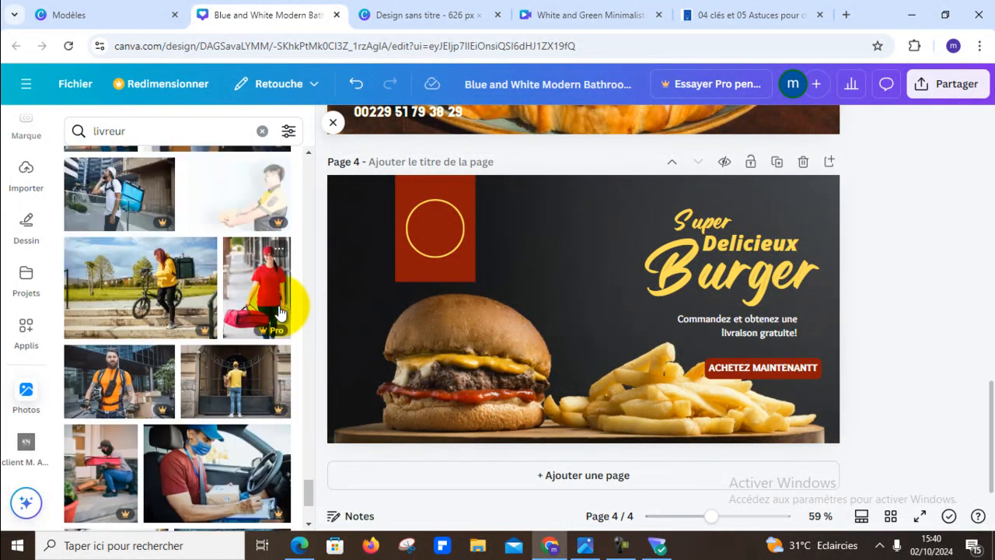
scroll(278, 311, down, 5)
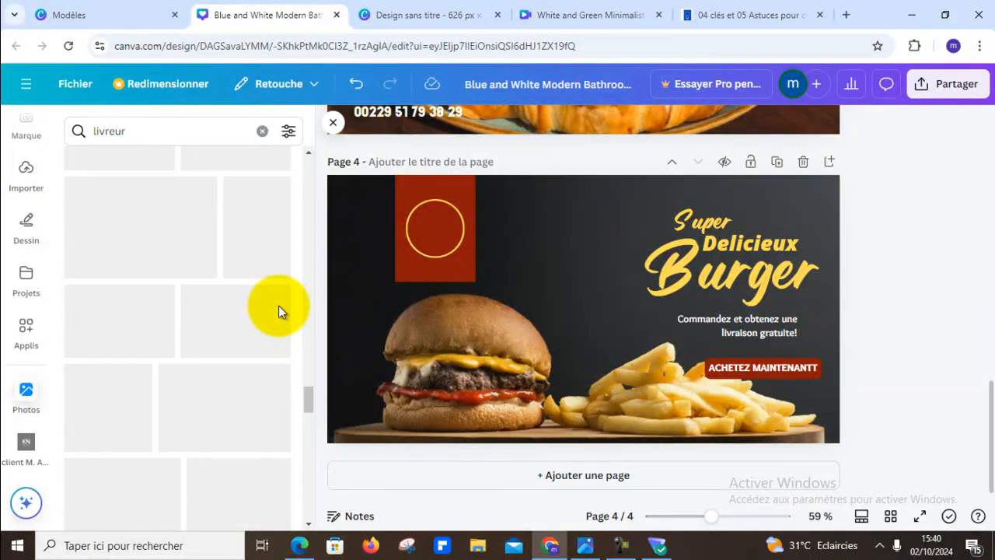
scroll(259, 325, up, 6)
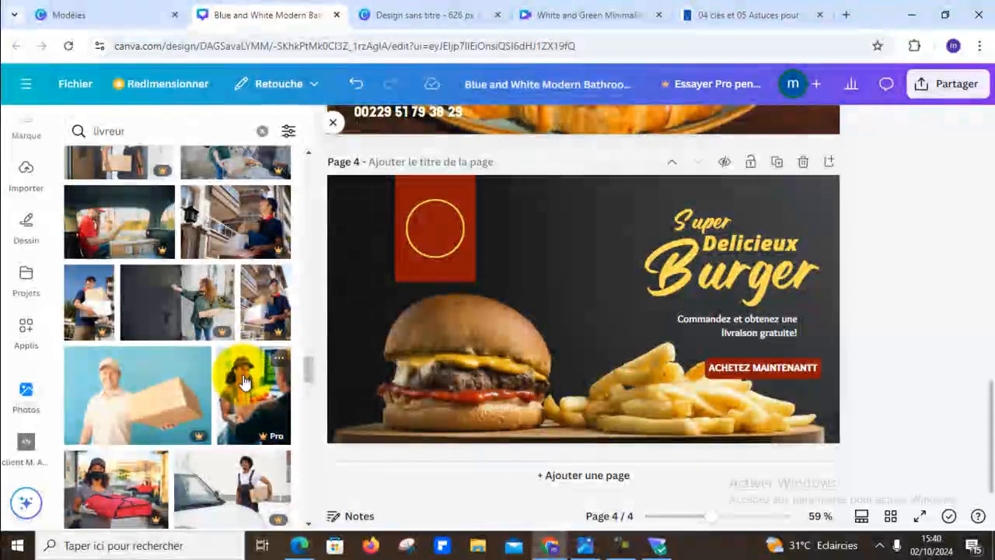
scroll(256, 357, up, 5)
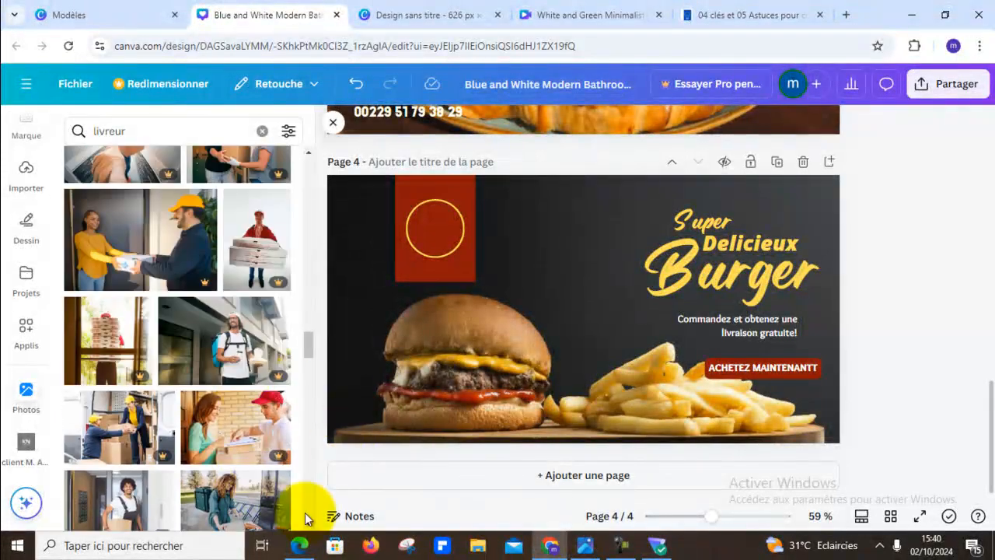
scroll(200, 377, up, 7)
scroll(199, 402, up, 4)
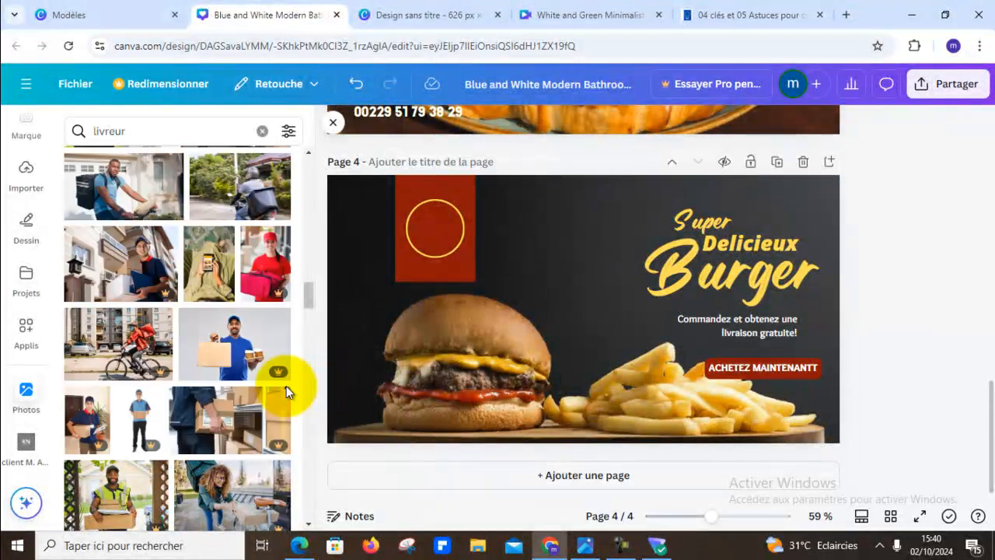
scroll(194, 365, up, 3)
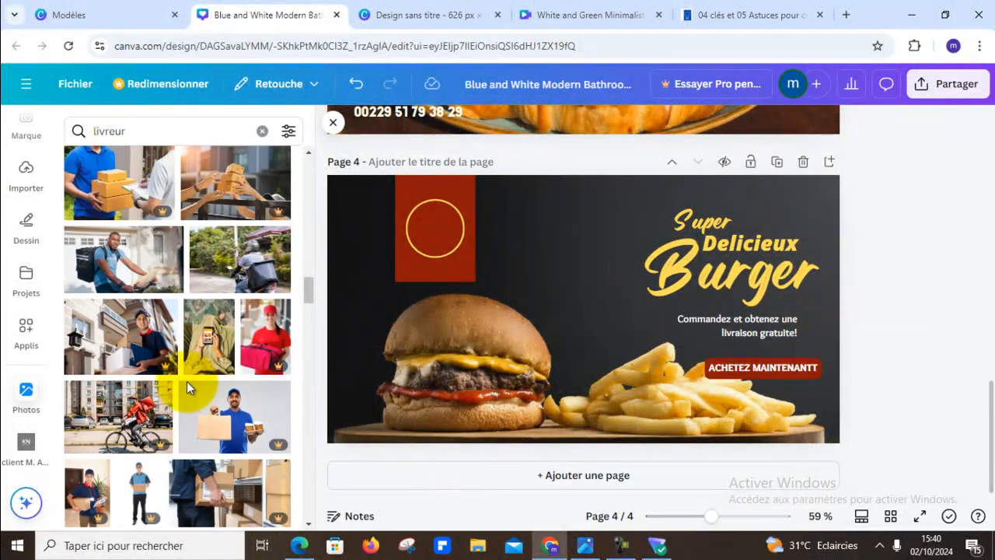
scroll(206, 349, up, 3)
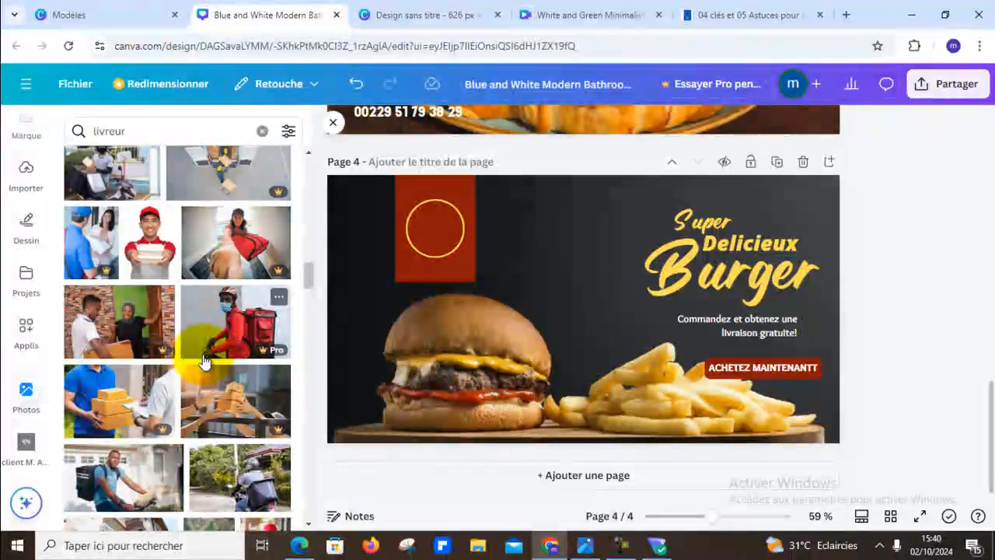
scroll(204, 364, up, 3)
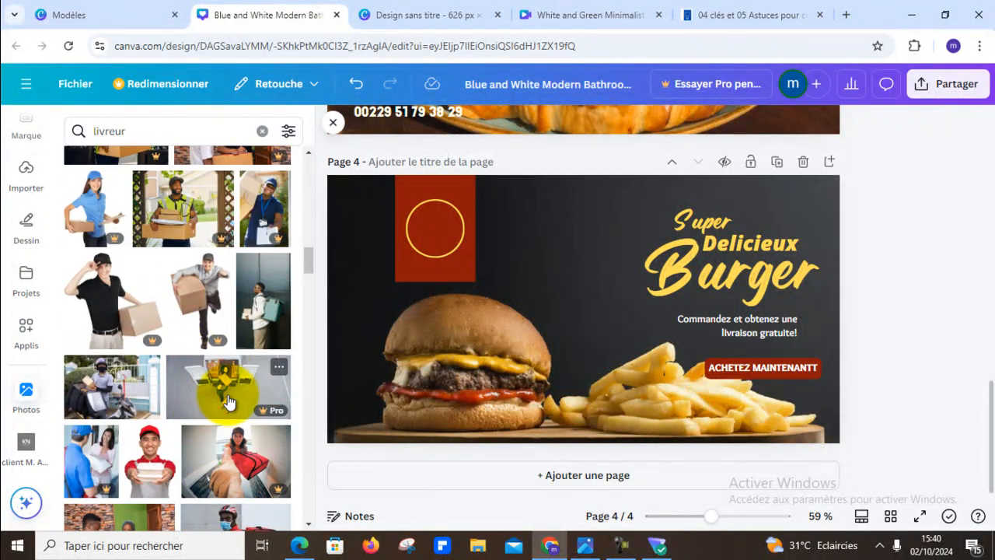
scroll(171, 416, up, 4)
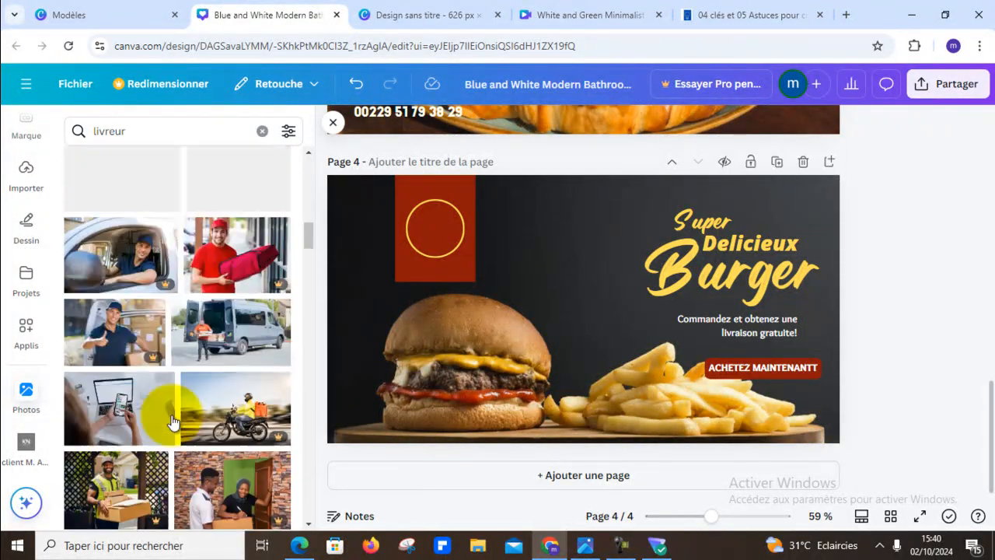
scroll(163, 373, up, 3)
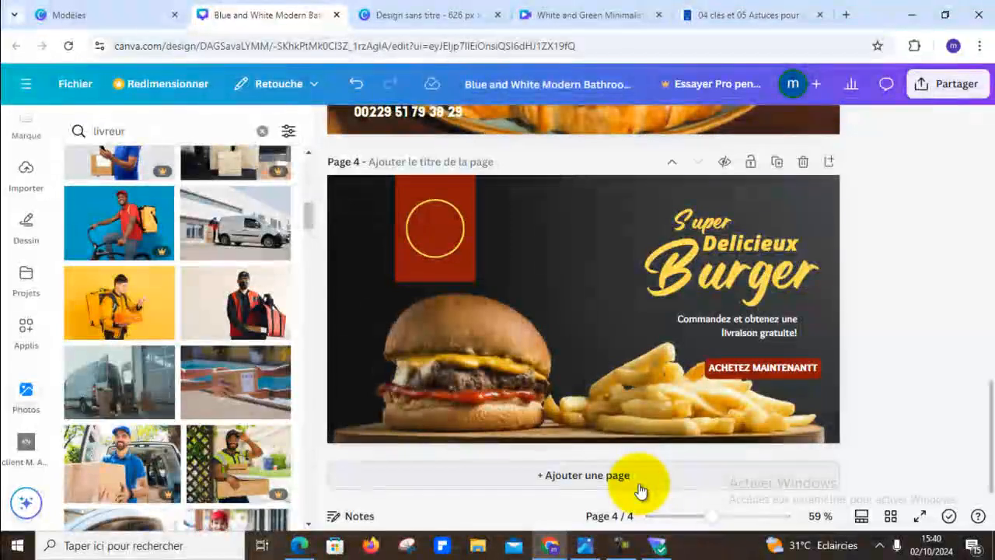
- Add a new page after the burger ad and fill it completely with the photo of the yellow-jacketed courier holding orange pizza boxes
click(639, 489)
click(119, 305)
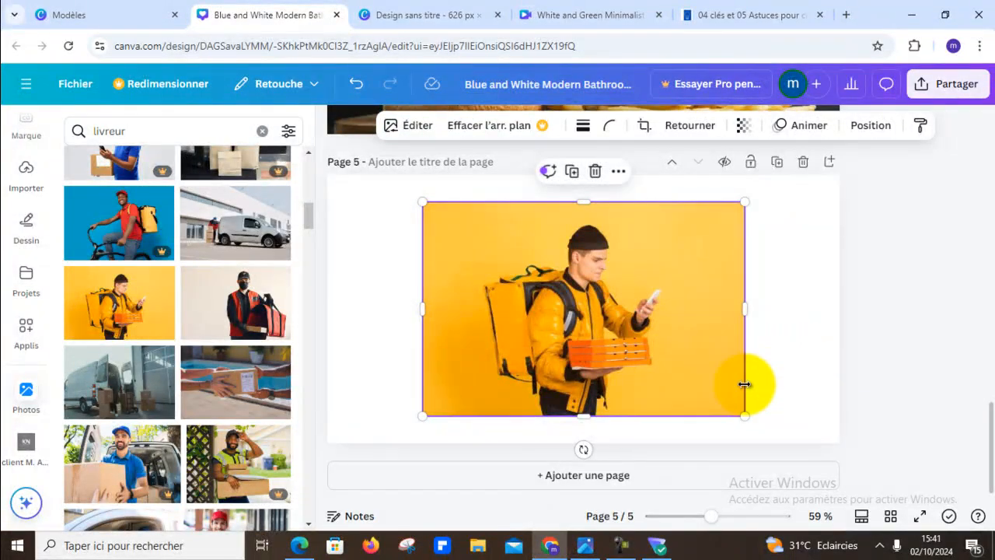
click(936, 325)
click(527, 331)
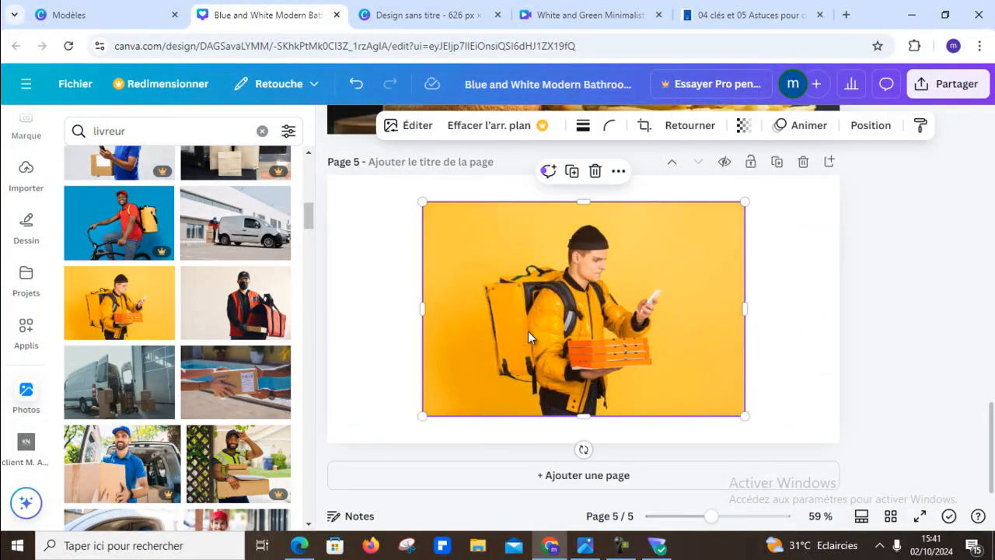
key(Delete)
drag(116, 303, 350, 245)
click(870, 332)
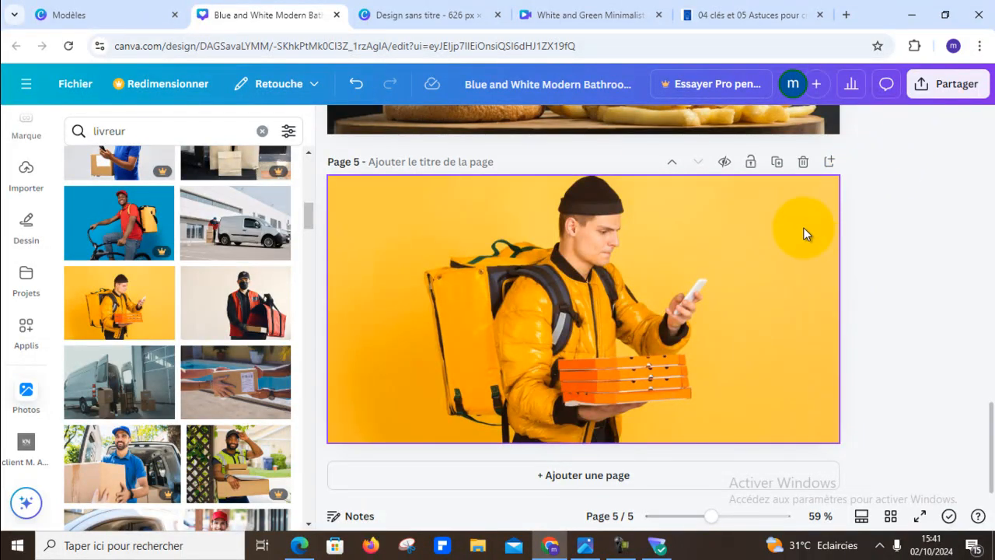
- Download only the current page 5 with the courier photo as a JPG file
click(956, 88)
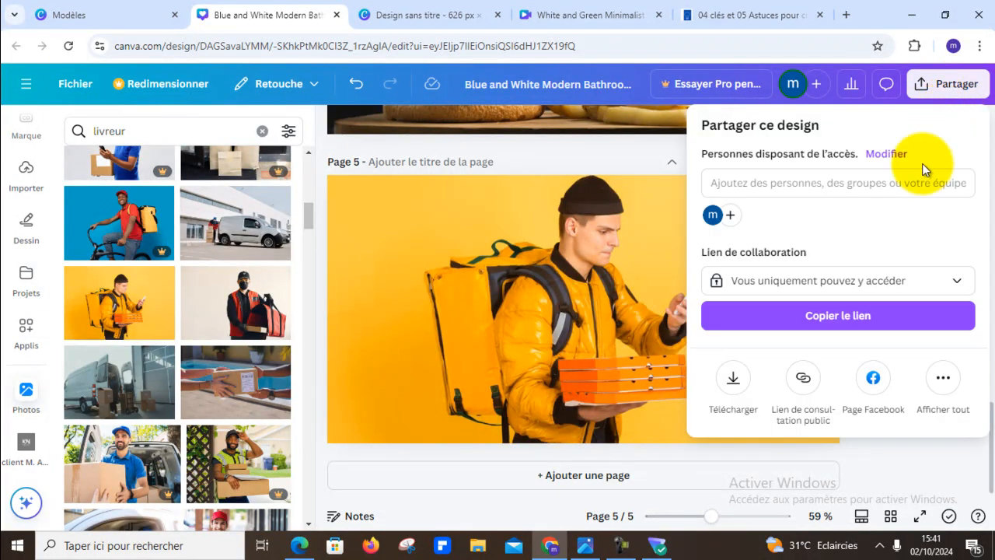
click(733, 381)
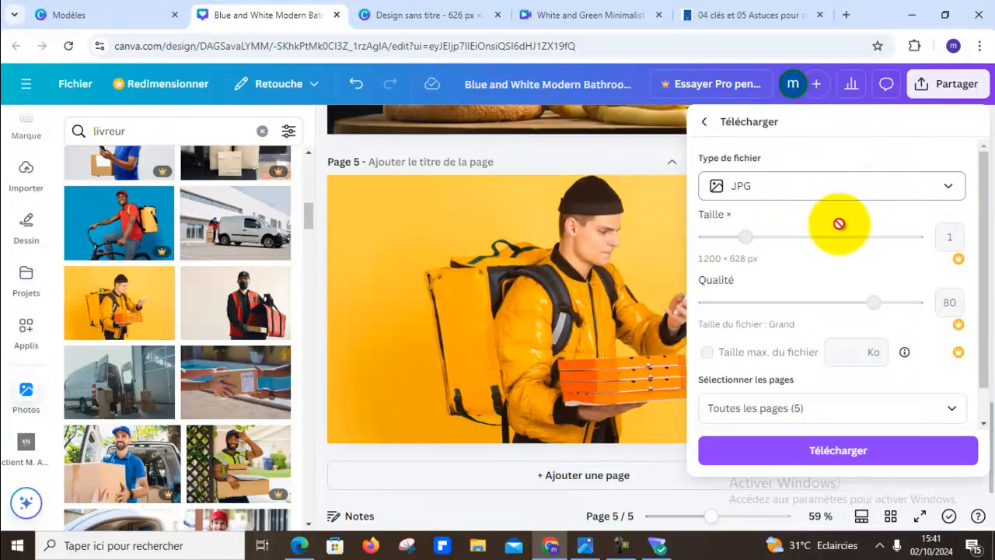
click(879, 412)
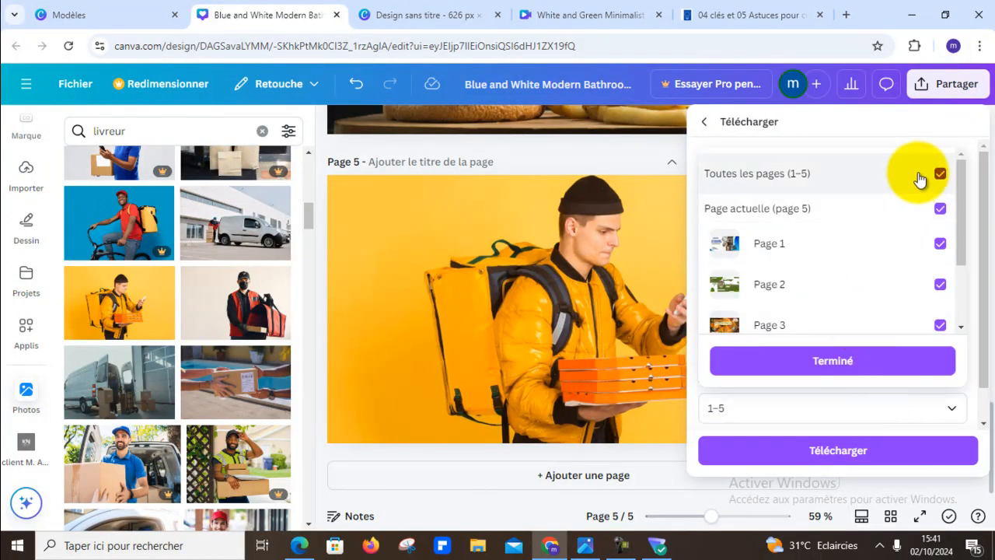
click(919, 179)
click(884, 212)
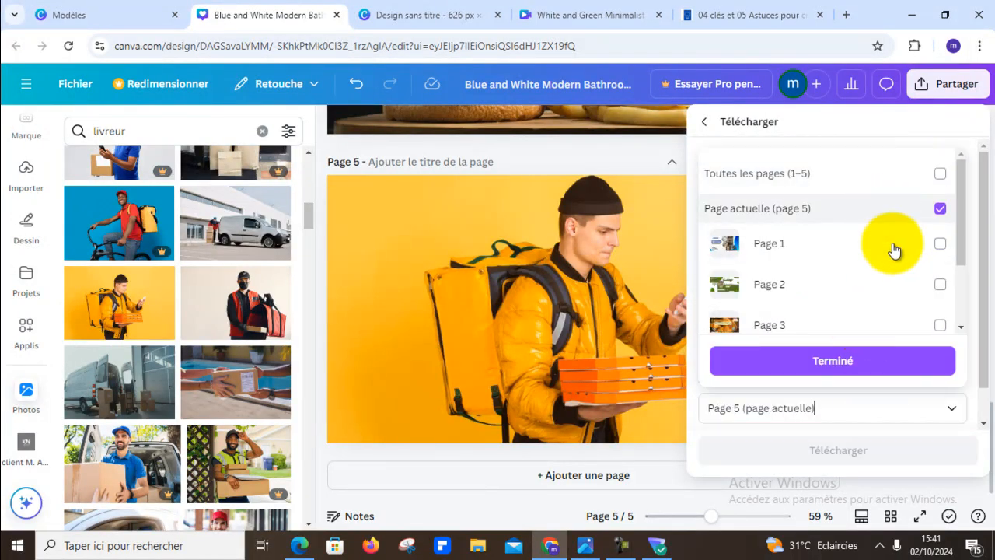
click(840, 371)
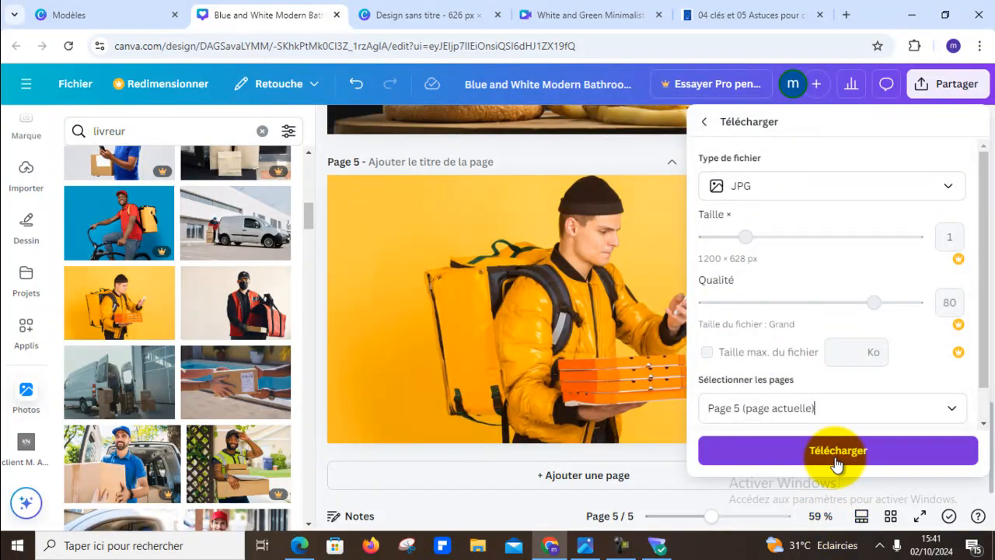
click(837, 451)
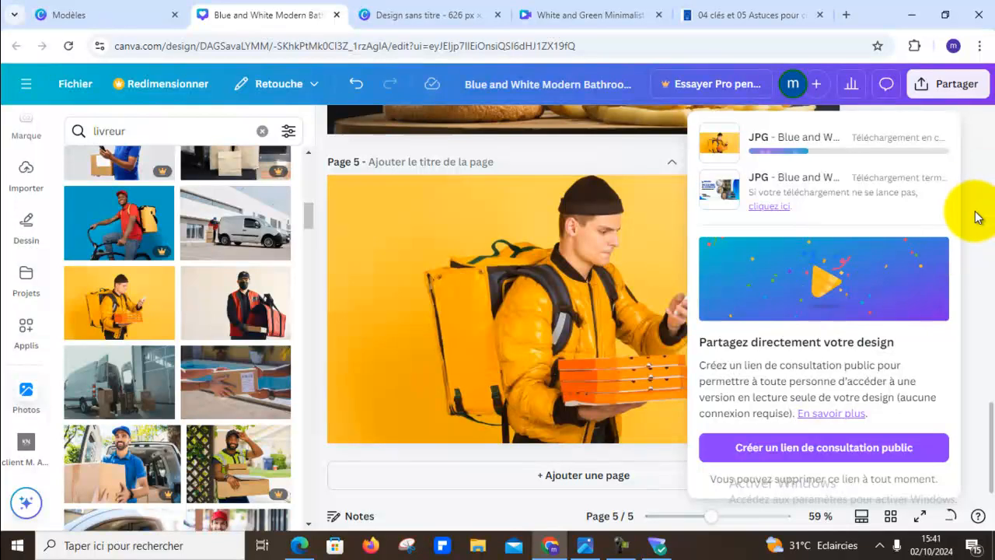
- Open remove.bg in a new browser tab and accept its cookies
click(846, 18)
text(re)
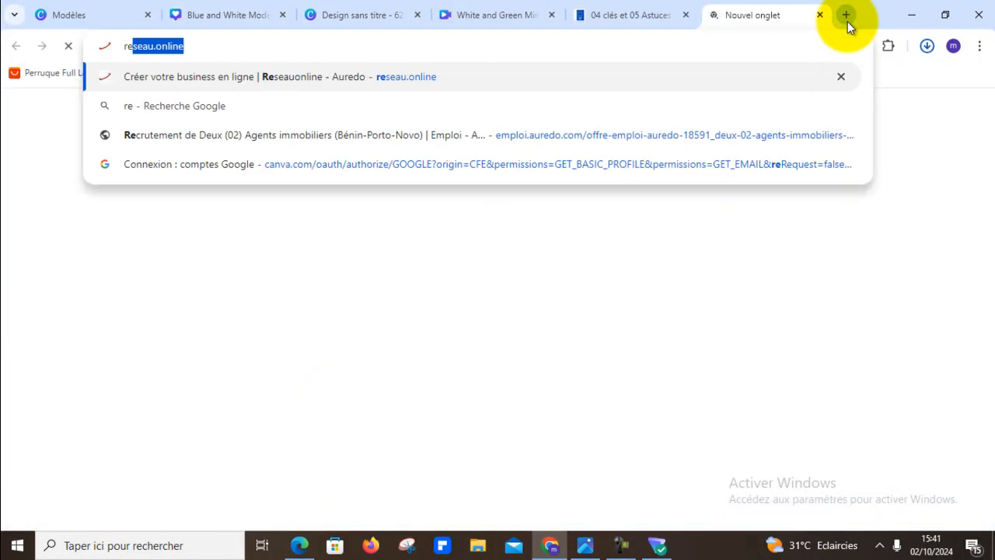
text(move)
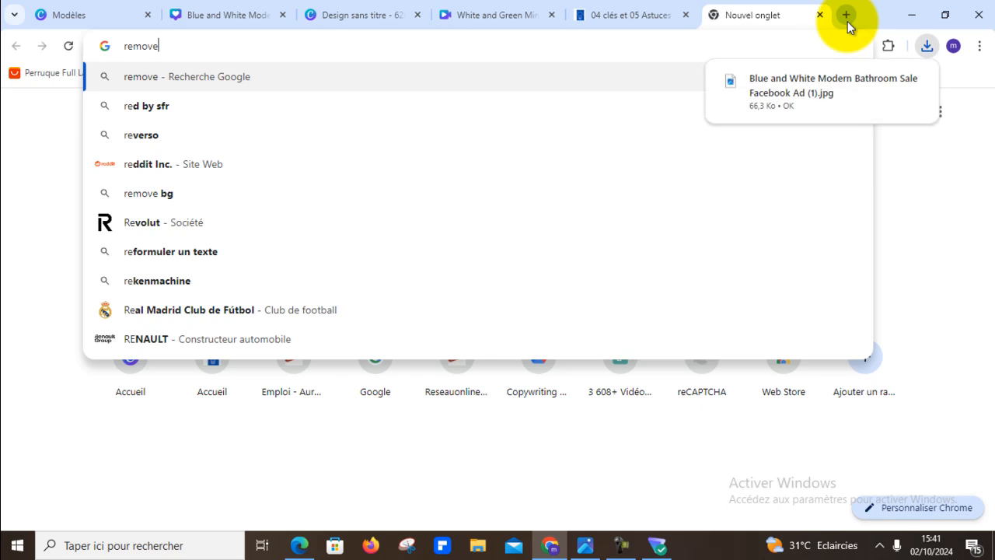
text(.bg)
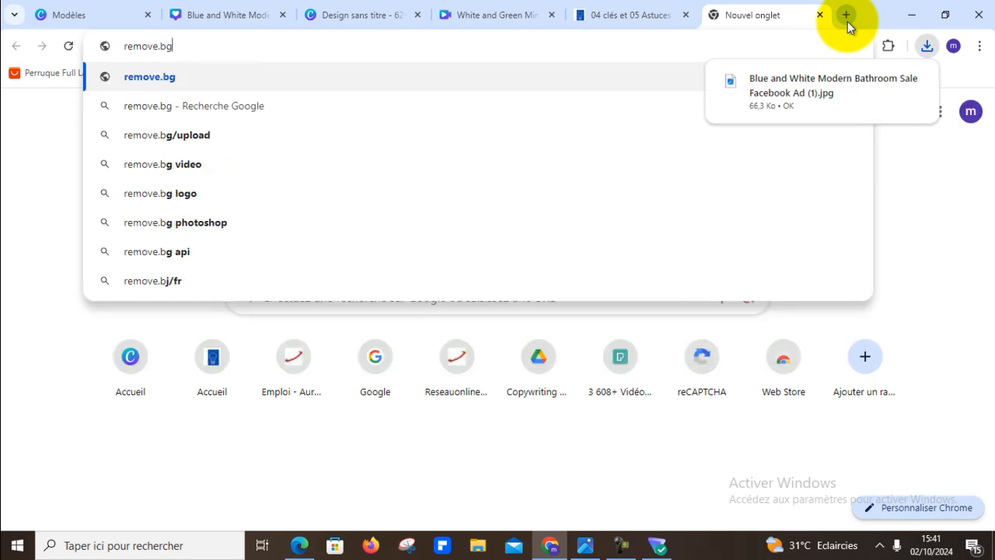
key(Return)
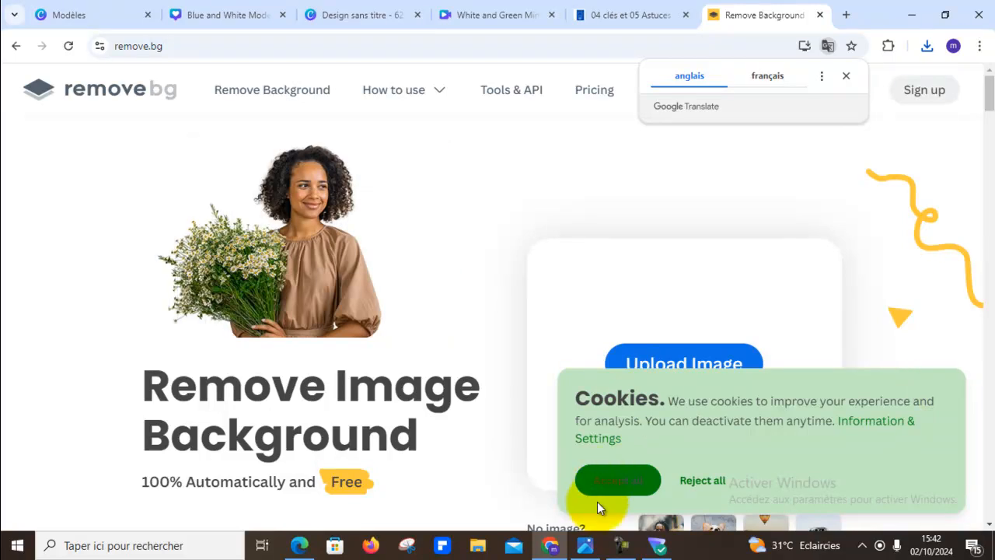
click(636, 482)
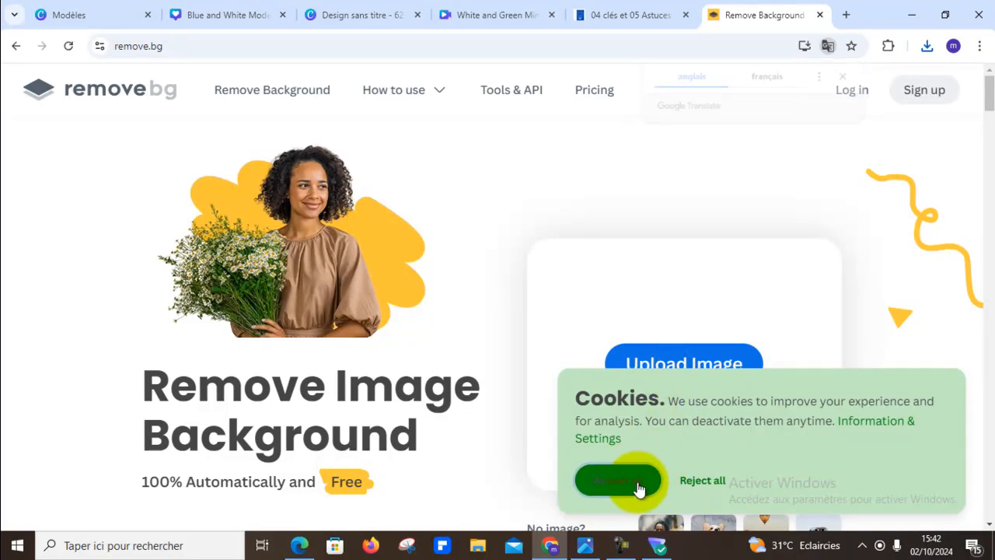
- Upload the exported courier photo to remove its background and download the standard-size cutout
click(687, 372)
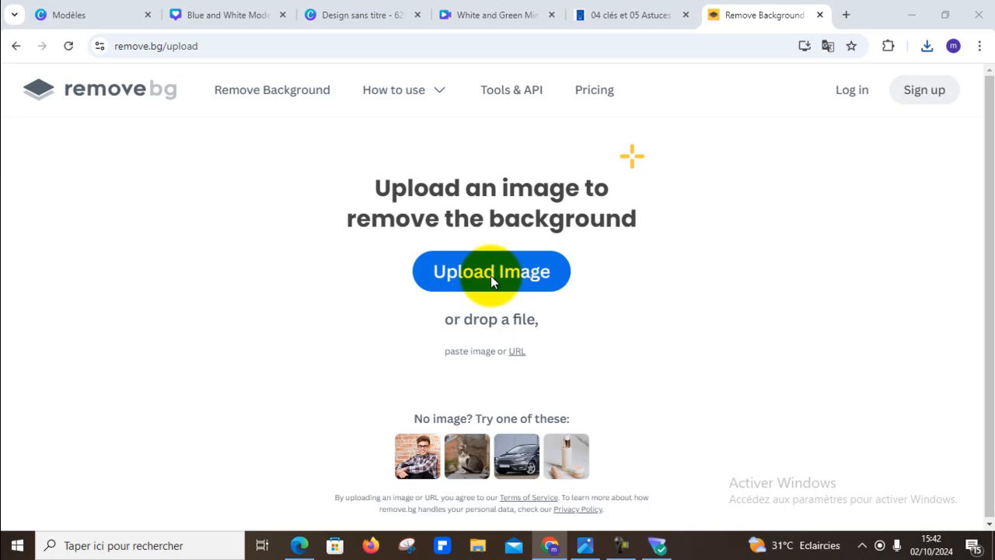
click(491, 274)
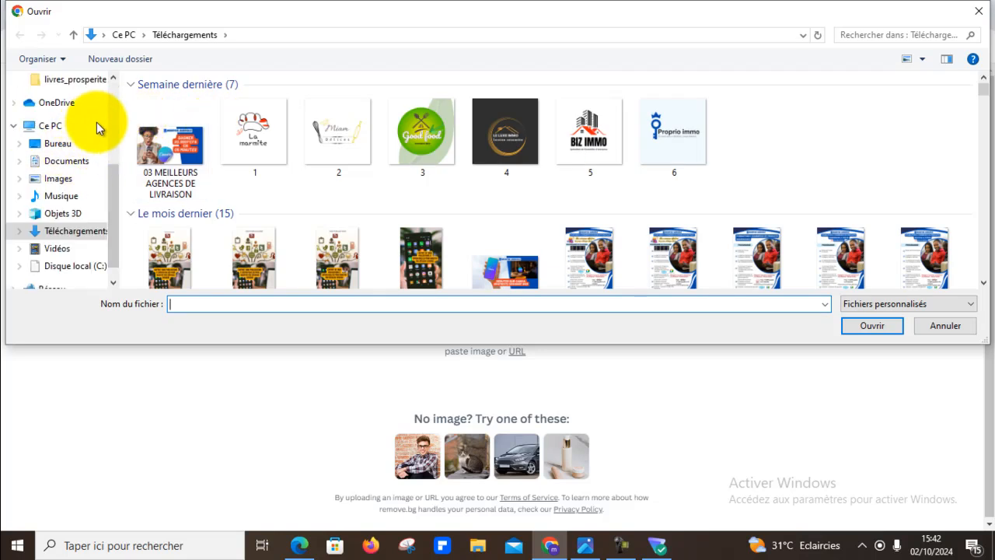
double_click(157, 156)
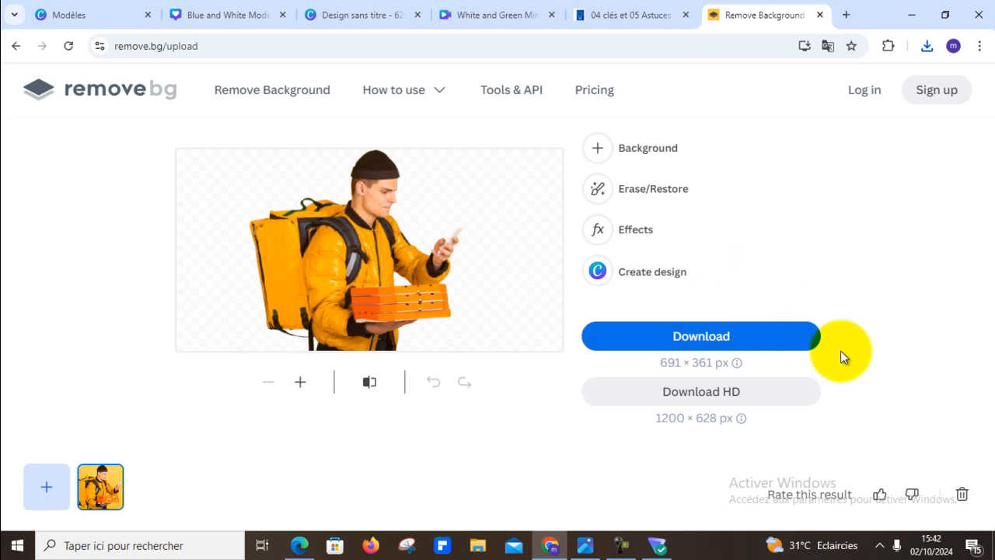
click(702, 342)
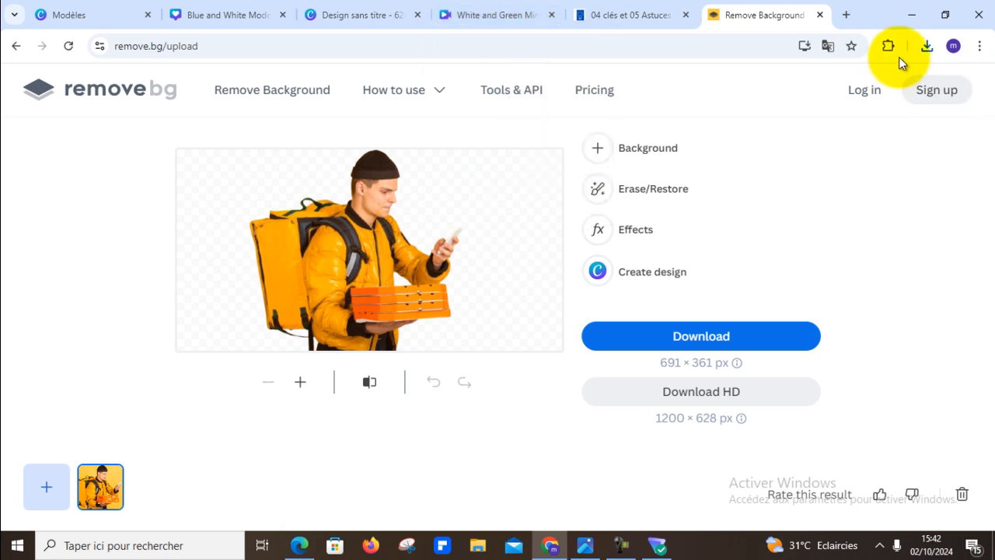
- Return to the Canva burger ad design and upload the background-free courier image from the downloads folder
click(362, 19)
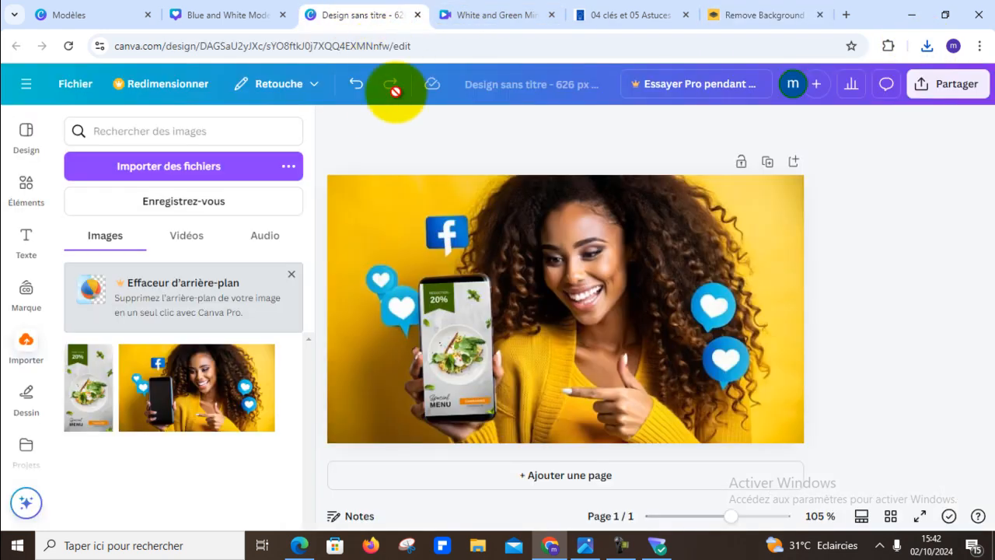
click(253, 19)
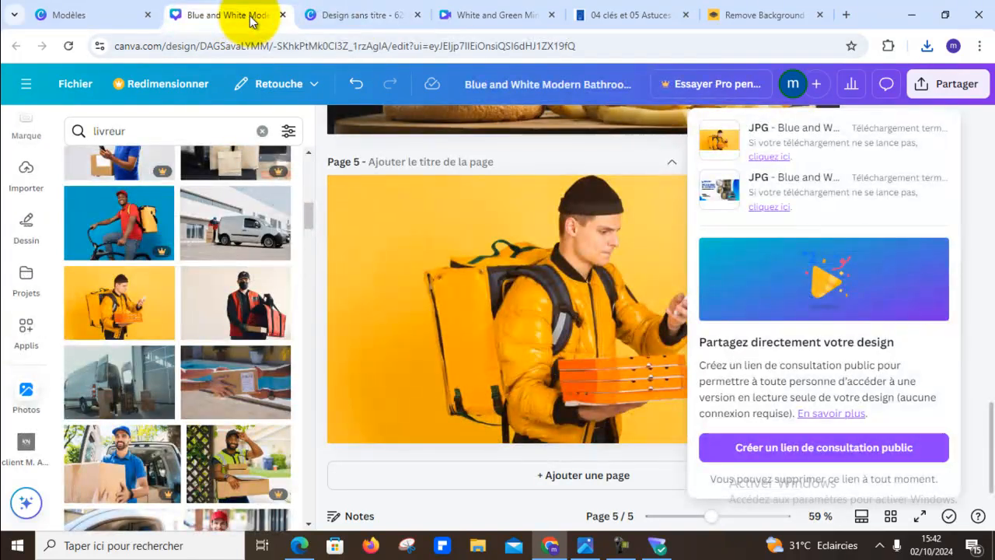
scroll(523, 221, up, 5)
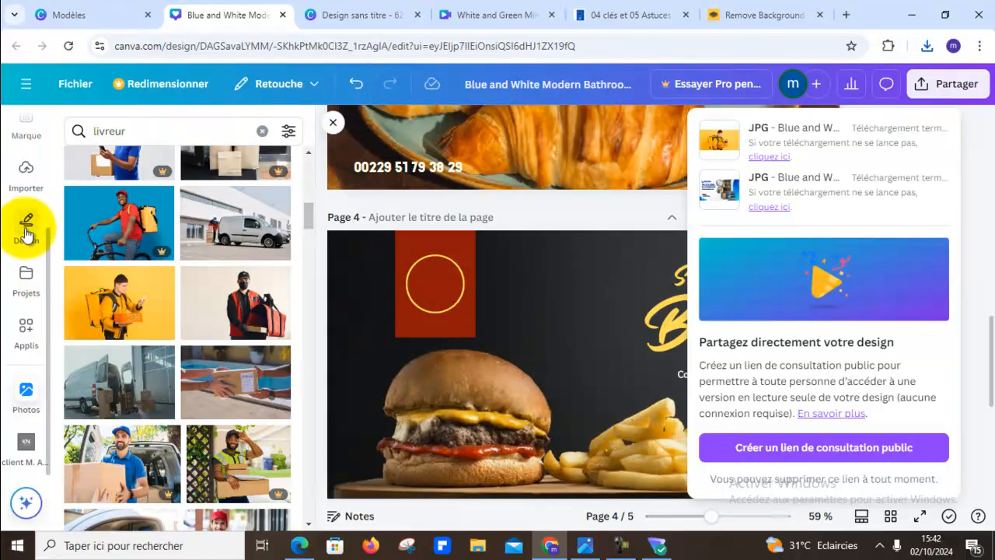
click(30, 187)
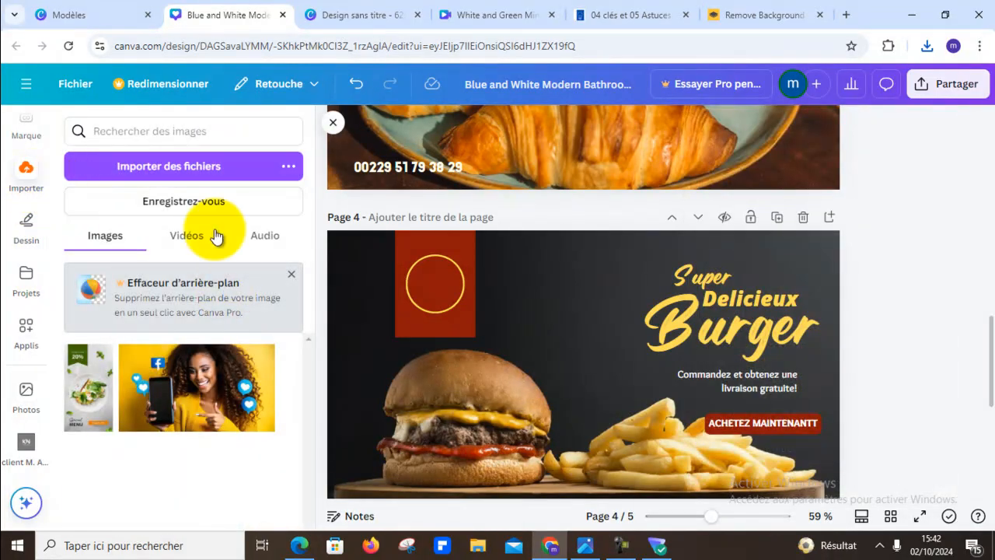
click(212, 168)
double_click(171, 151)
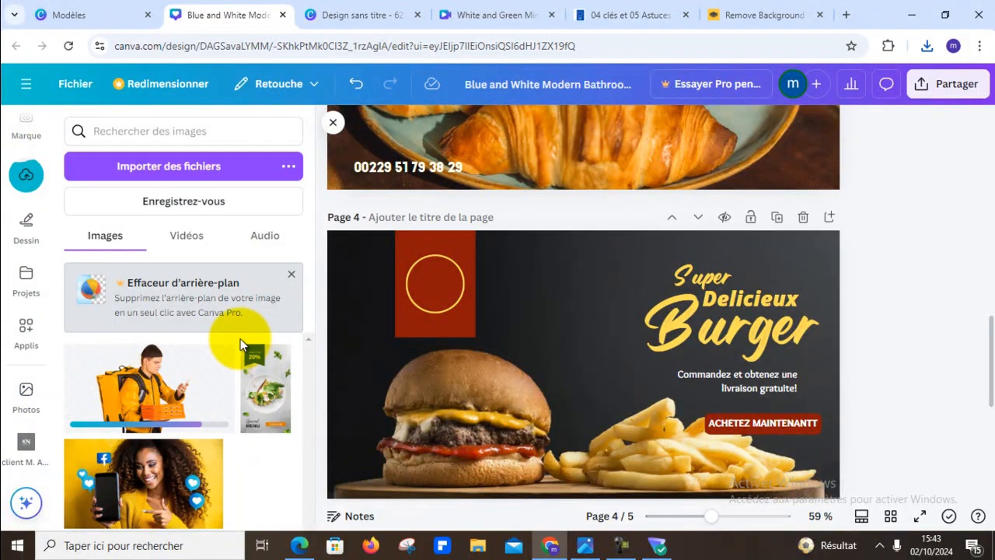
- Add the courier cutout to page 4, shrink it and place it beside the "Commandez et obtenez une livraison gratuite!" text
click(170, 391)
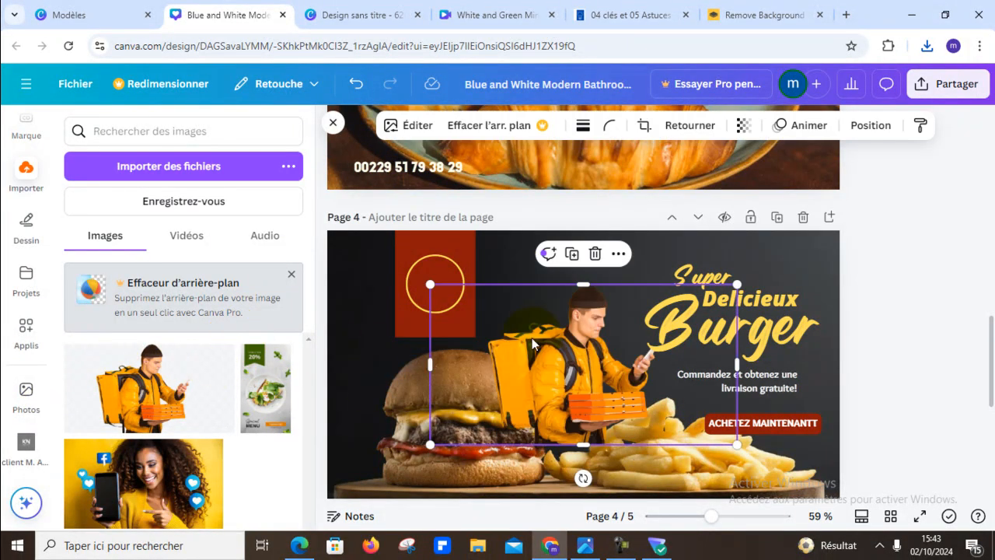
drag(723, 302, 589, 360)
drag(505, 416, 618, 371)
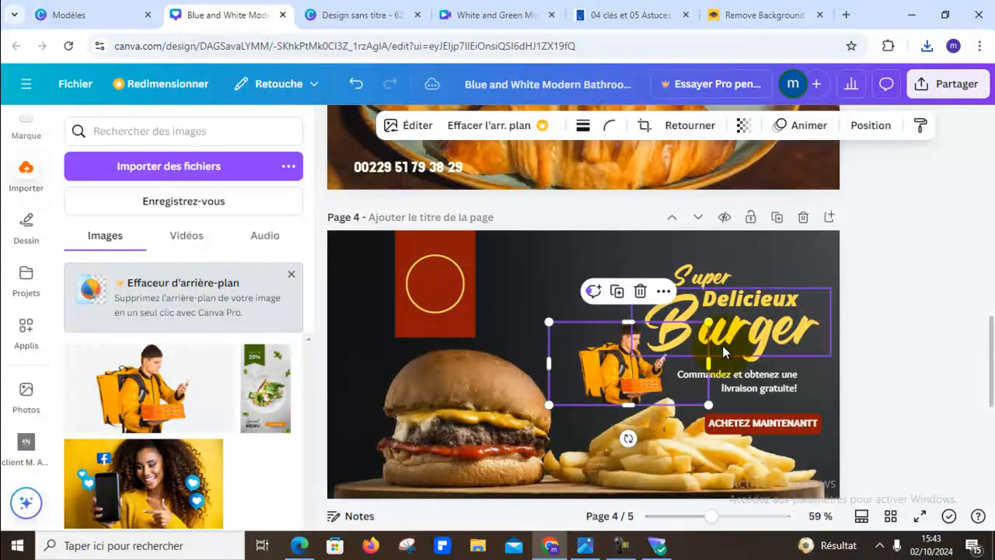
drag(710, 321, 666, 344)
click(906, 344)
drag(596, 387, 619, 380)
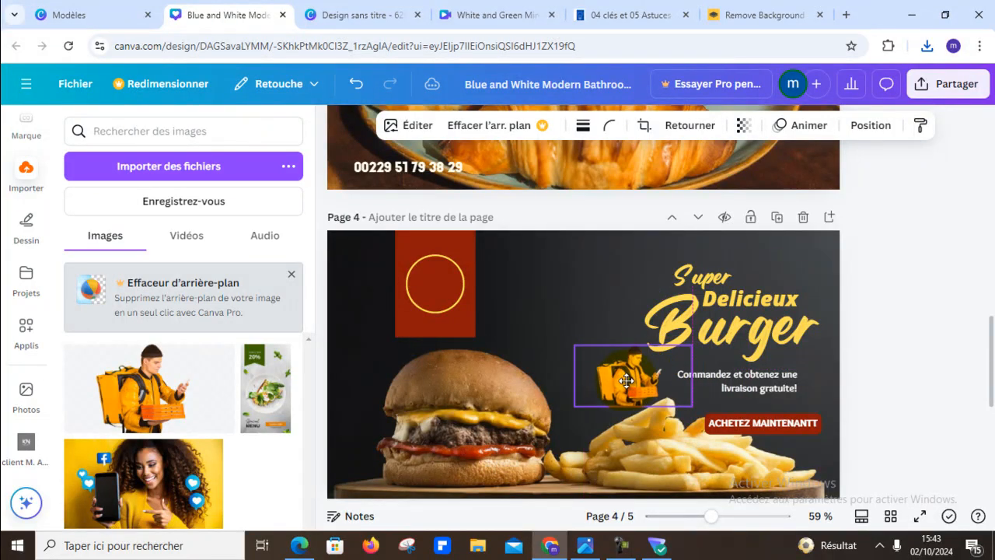
click(951, 317)
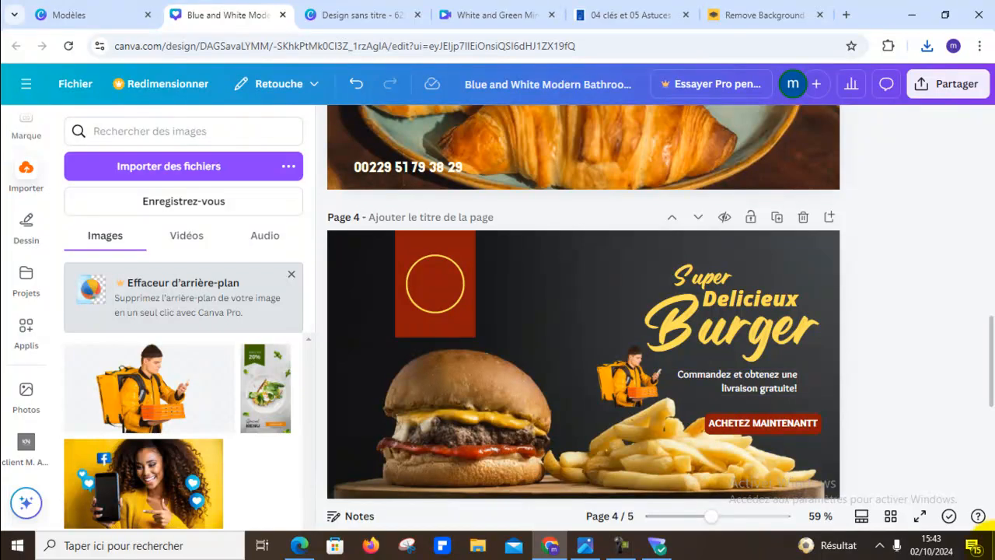
click(993, 550)
click(993, 550)
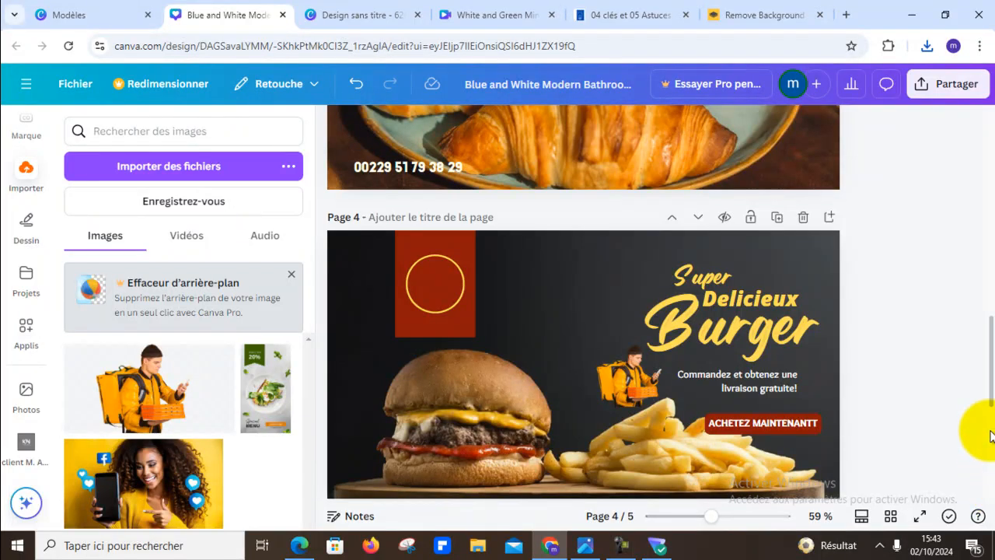
scroll(894, 400, down, 1)
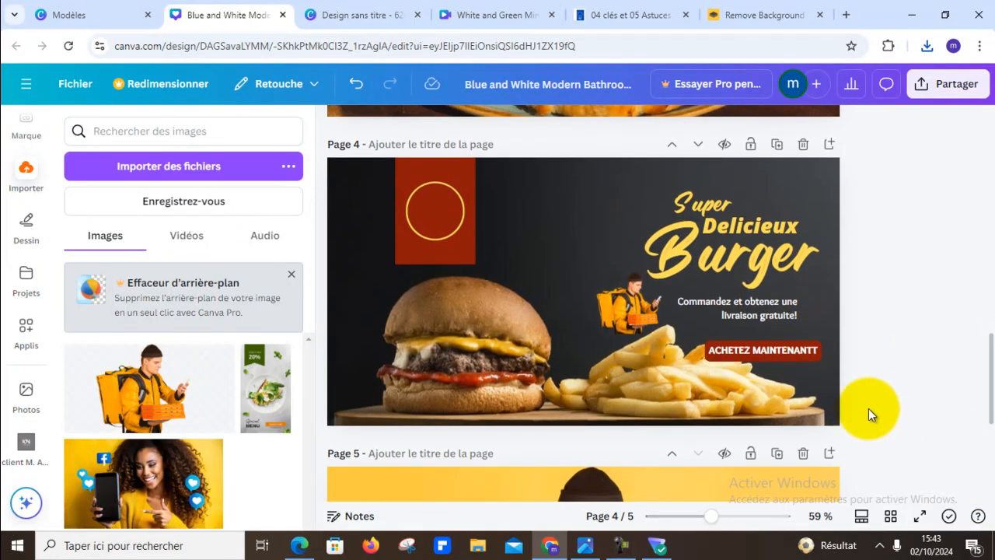
scroll(562, 306, up, 1)
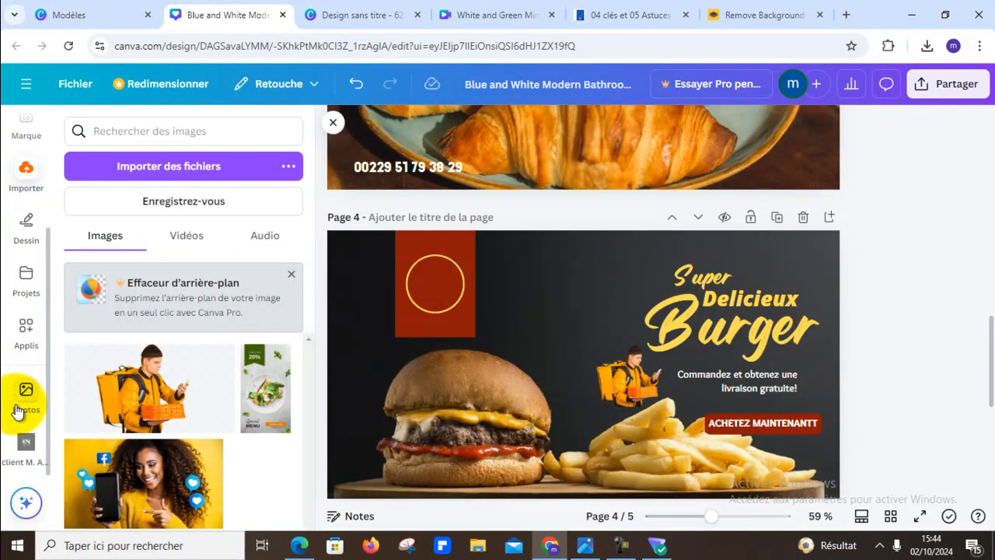
- Add the outlined orange "ACTION" text style to page 4, shrink it and place it between the red banner and the burger title
scroll(18, 410, up, 3)
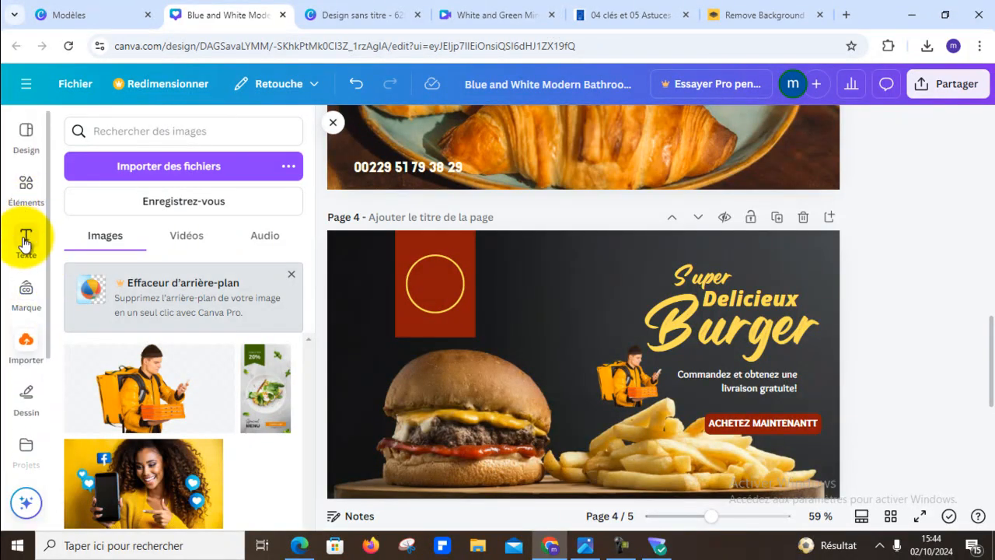
click(25, 244)
scroll(238, 334, up, 3)
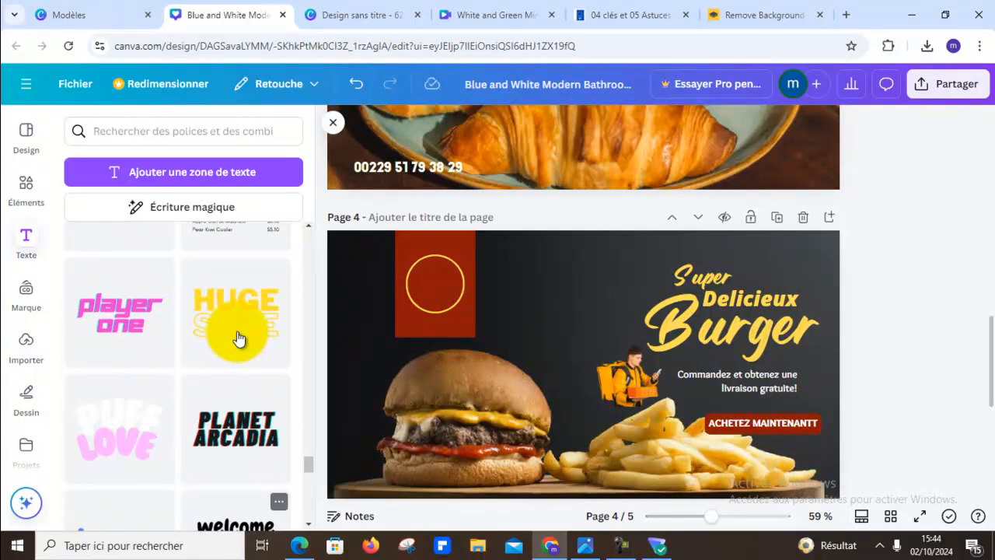
scroll(238, 340, down, 5)
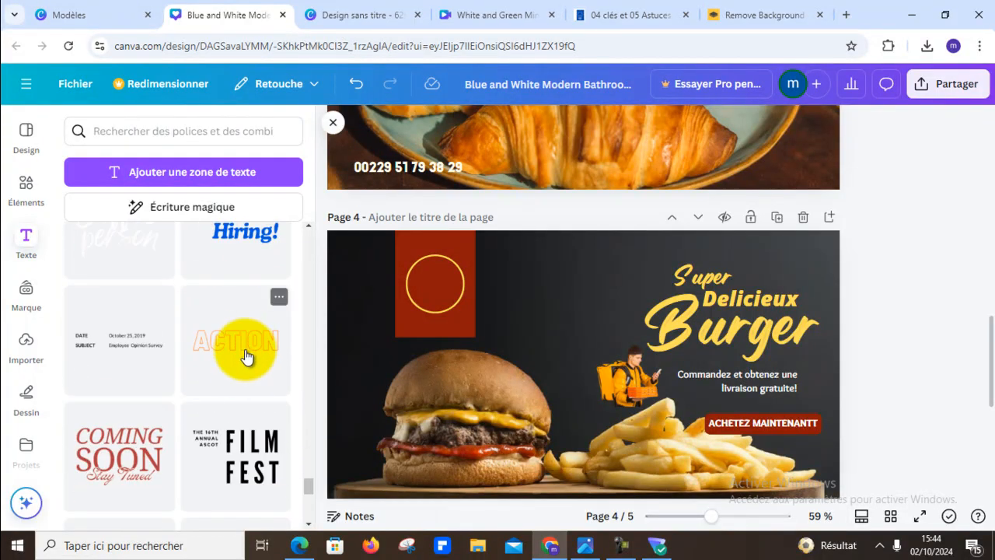
click(249, 350)
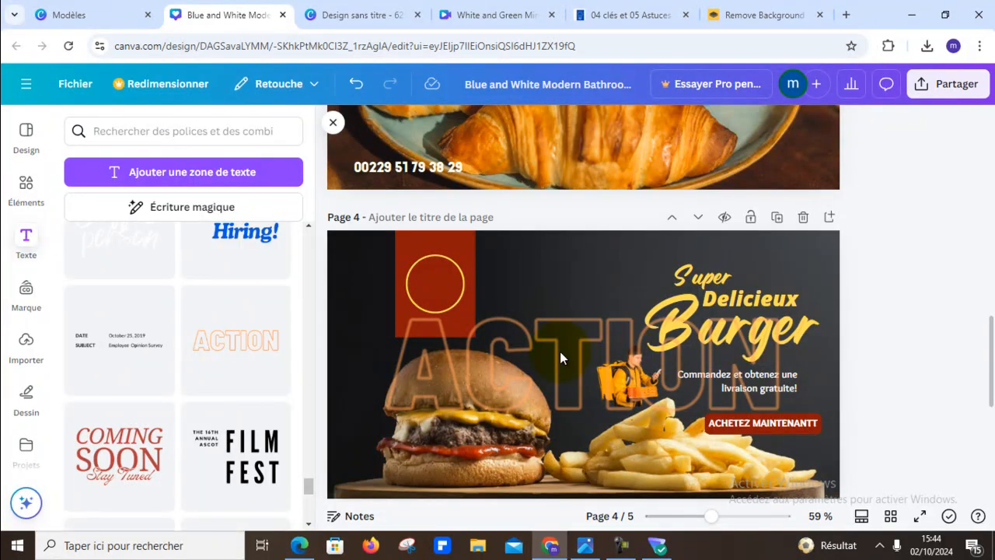
click(476, 345)
click(475, 345)
drag(384, 296, 602, 370)
drag(719, 404, 599, 327)
drag(658, 297, 587, 324)
drag(526, 346, 541, 327)
- Replace the outlined "ACTION" text on page 4 with a placeholder phone number made of the French country code and zeros
double_click(542, 327)
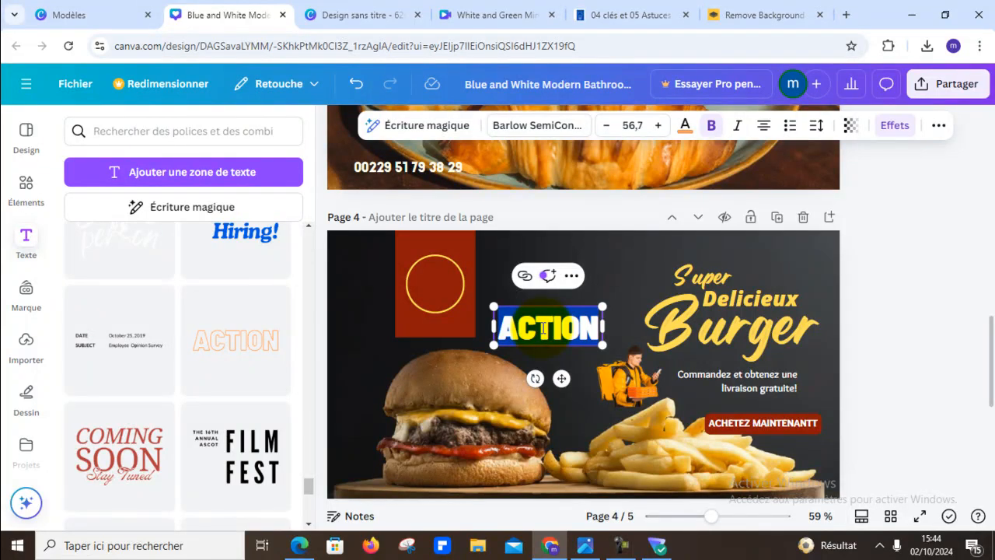
text(+33)
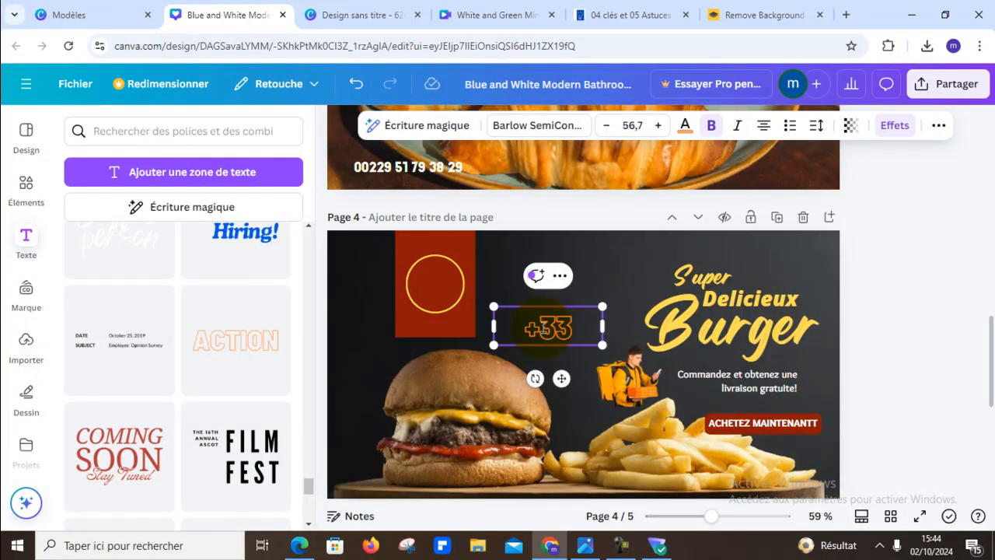
text( 000000)
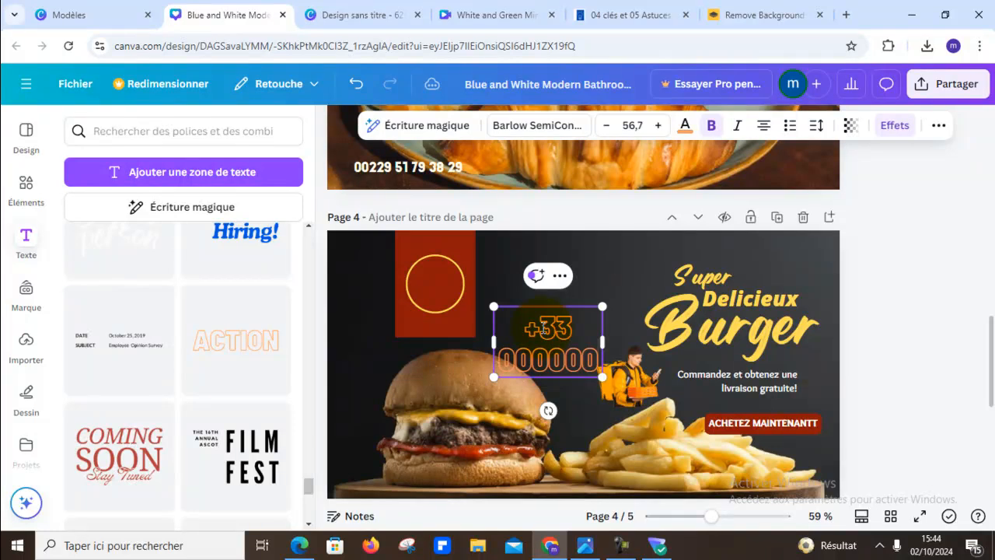
text(0)
key(BackSpace)
key(BackSpace)
key(BackSpace)
key(BackSpace)
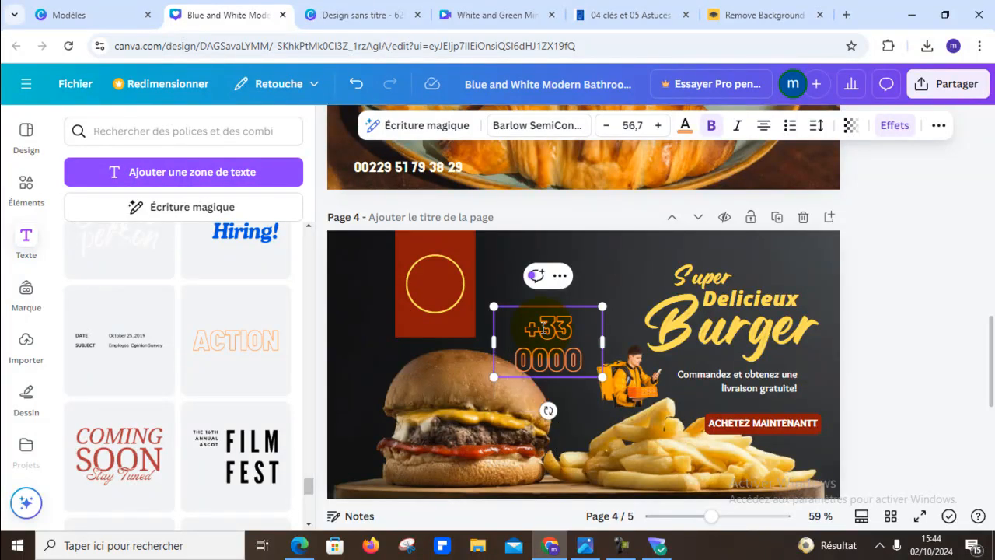
click(542, 326)
key(BackSpace)
key(BackSpace)
text(0000 000)
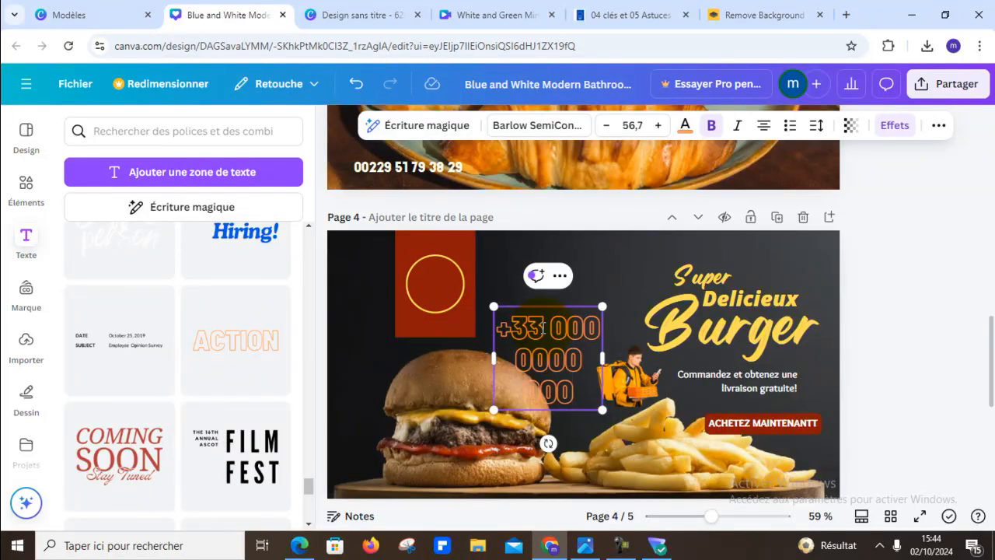
- Fit the phone number on one line, shrink it to about size 23 and place it above the burger, between the red banner and title
drag(602, 356, 717, 305)
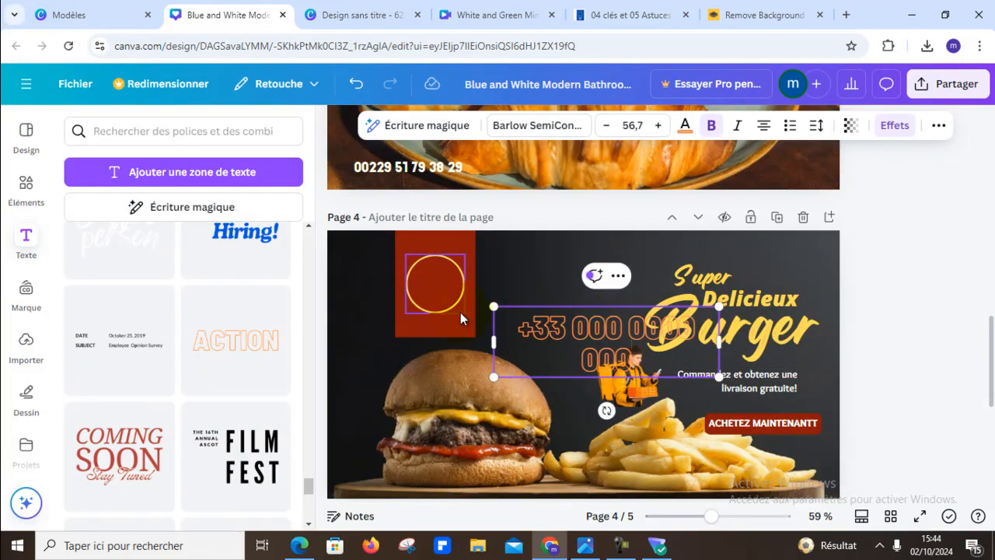
drag(488, 307, 591, 338)
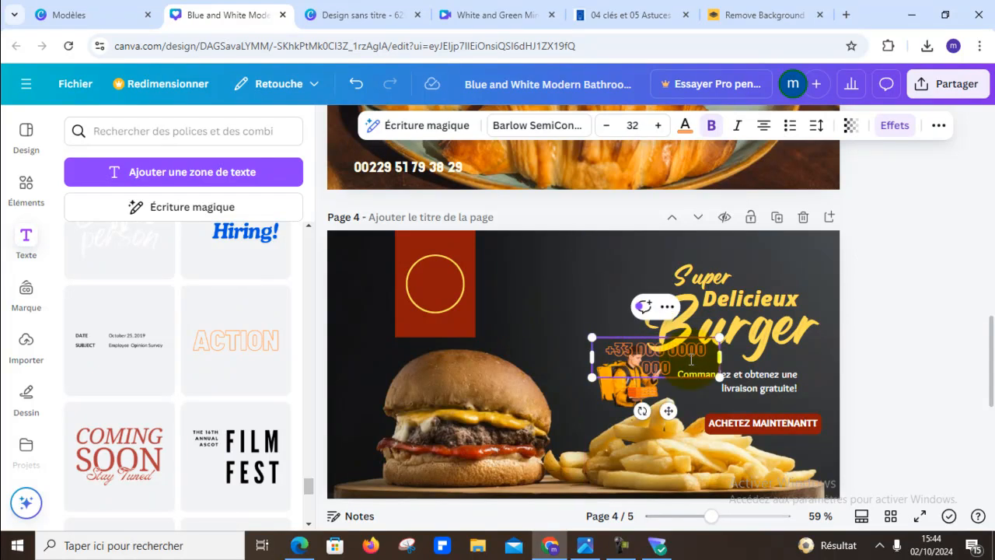
drag(720, 355, 768, 355)
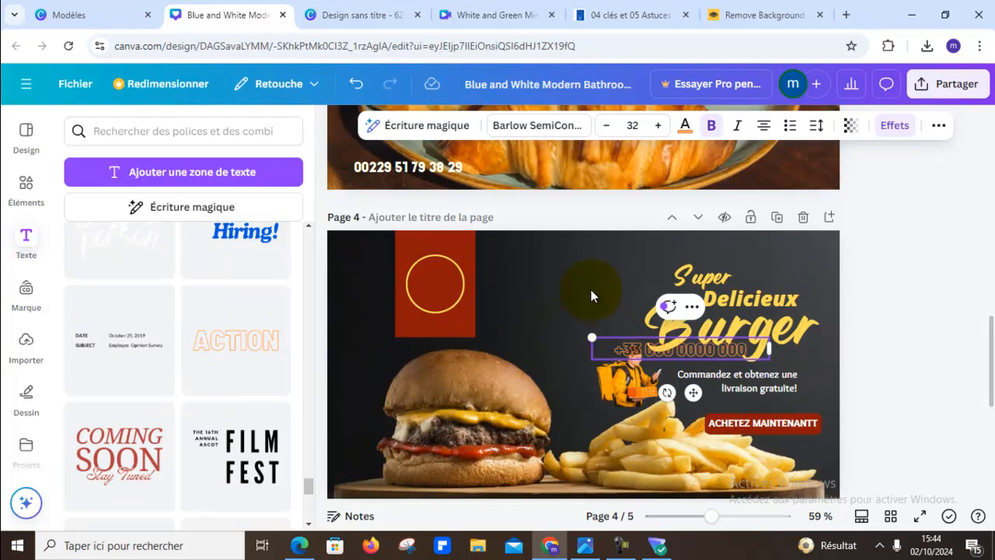
drag(629, 346, 544, 308)
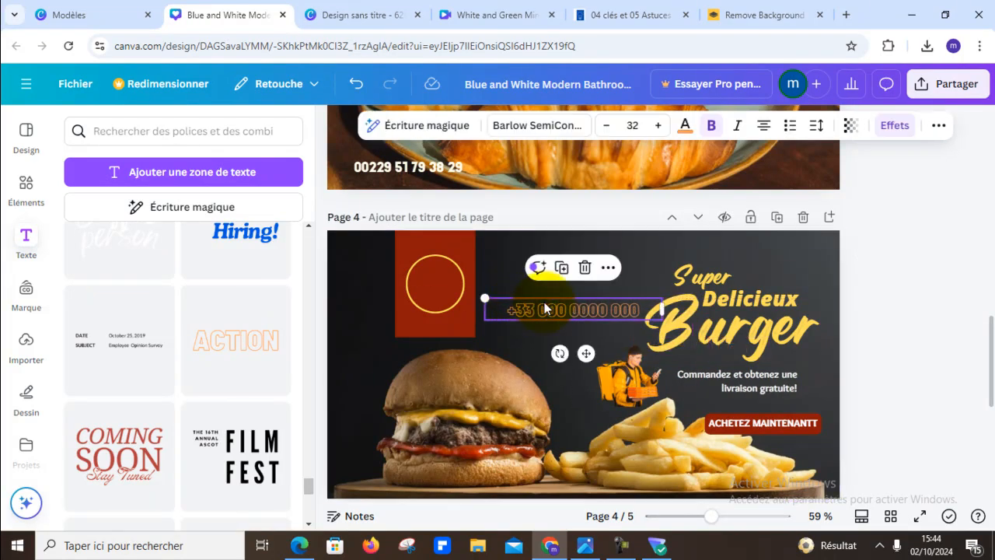
drag(485, 292, 533, 300)
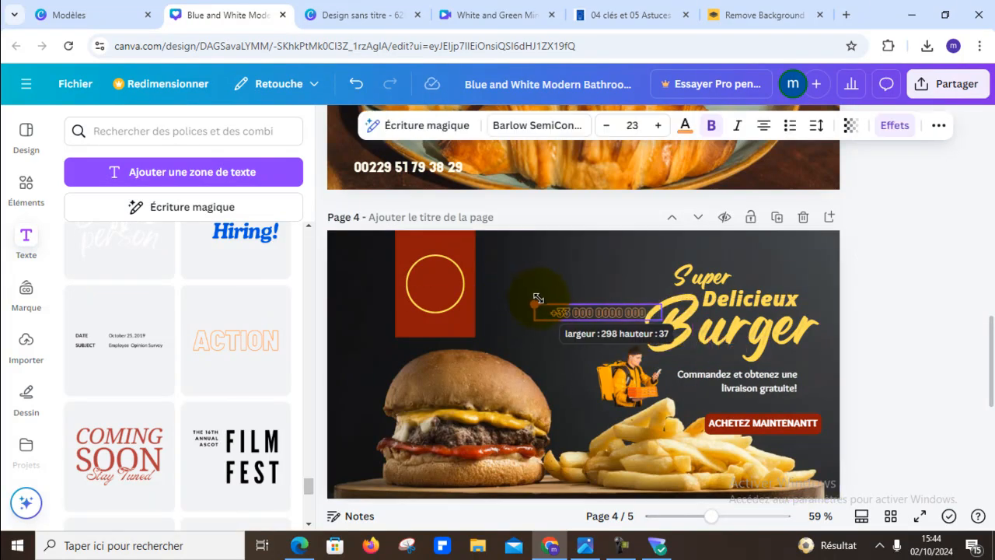
drag(591, 312, 547, 330)
click(891, 326)
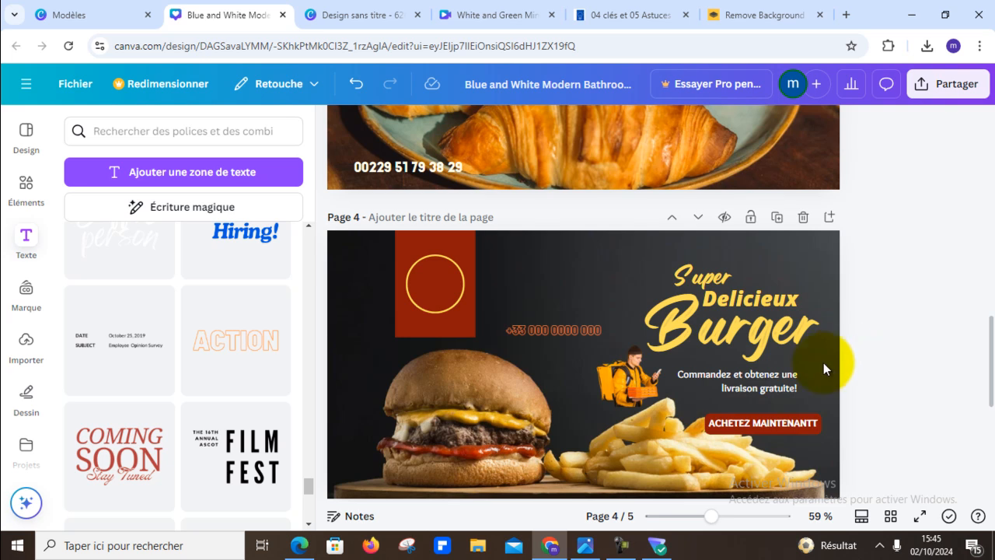
- Delete page 5 containing the original courier photo on its yellow background
scroll(882, 357, down, 4)
scroll(635, 365, up, 2)
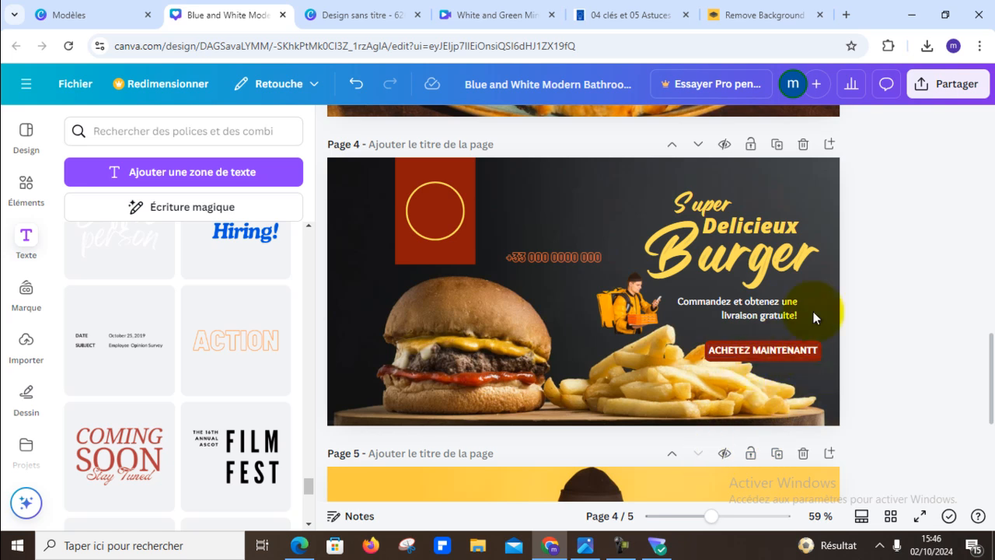
scroll(812, 311, down, 8)
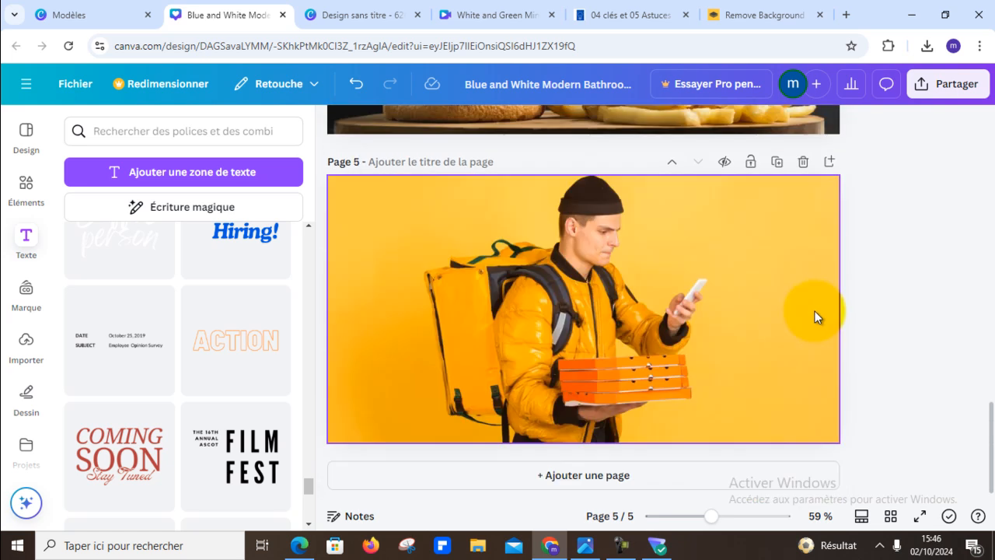
click(802, 162)
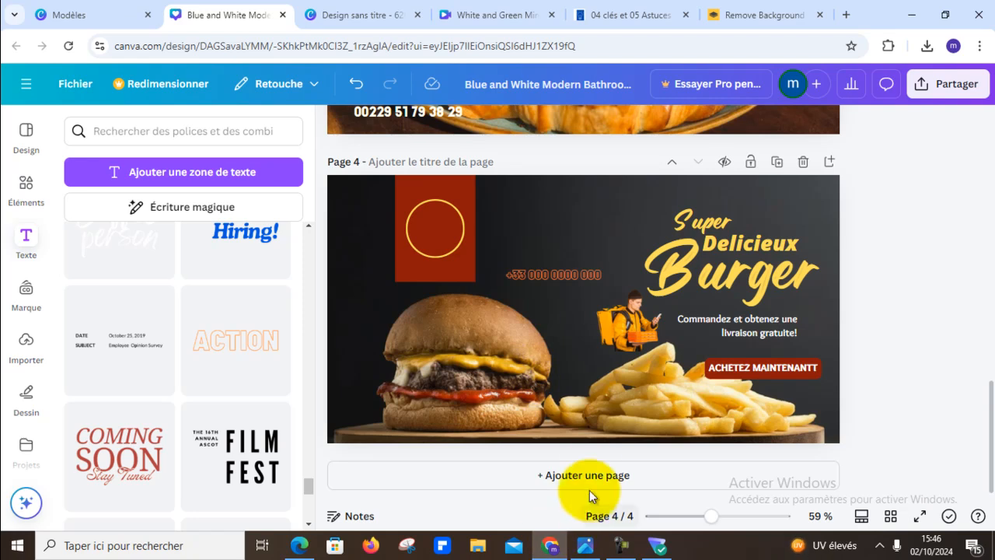
- Add a blank page 5 and apply the "Red and White Modern Special Shoes Sale Facebook Ad" template to it
click(590, 476)
click(26, 134)
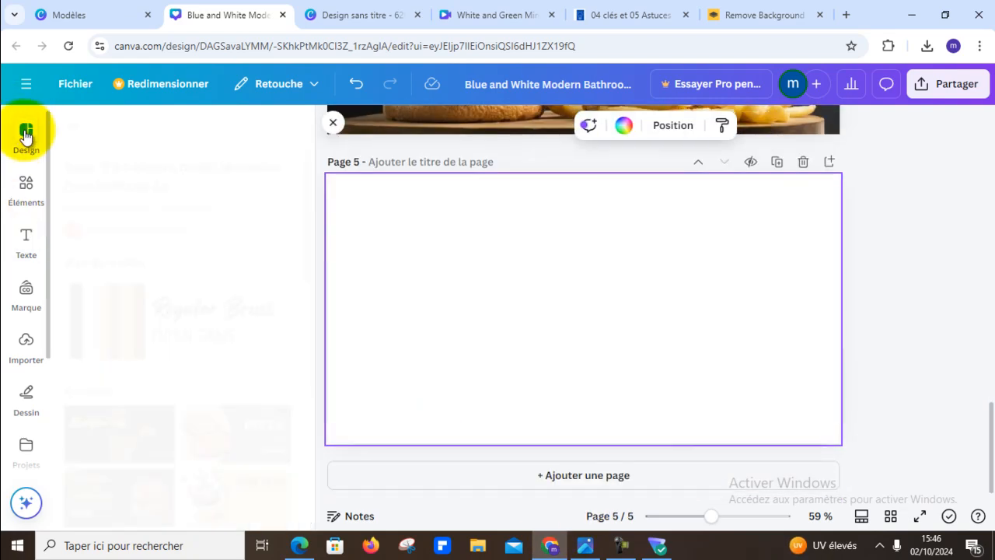
scroll(281, 314, down, 5)
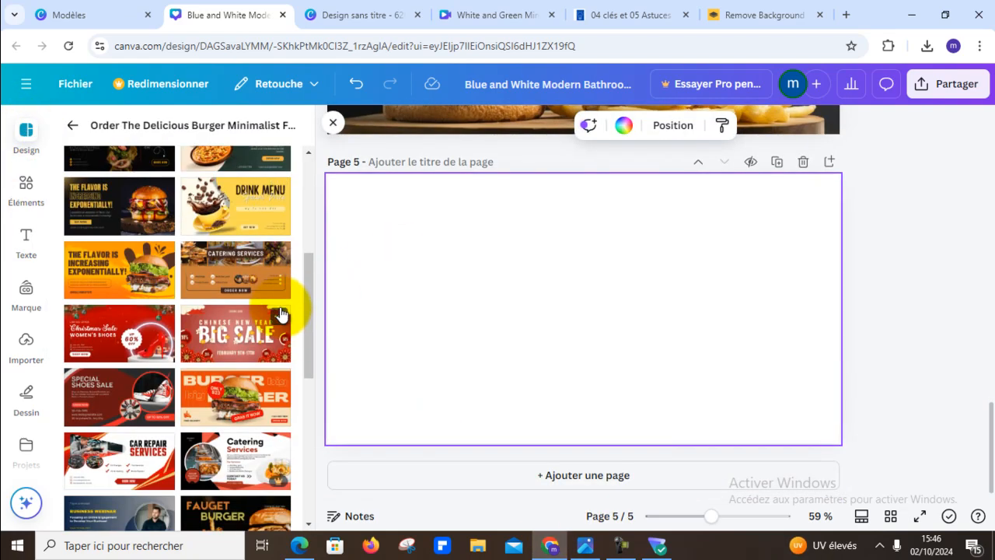
scroll(282, 314, down, 5)
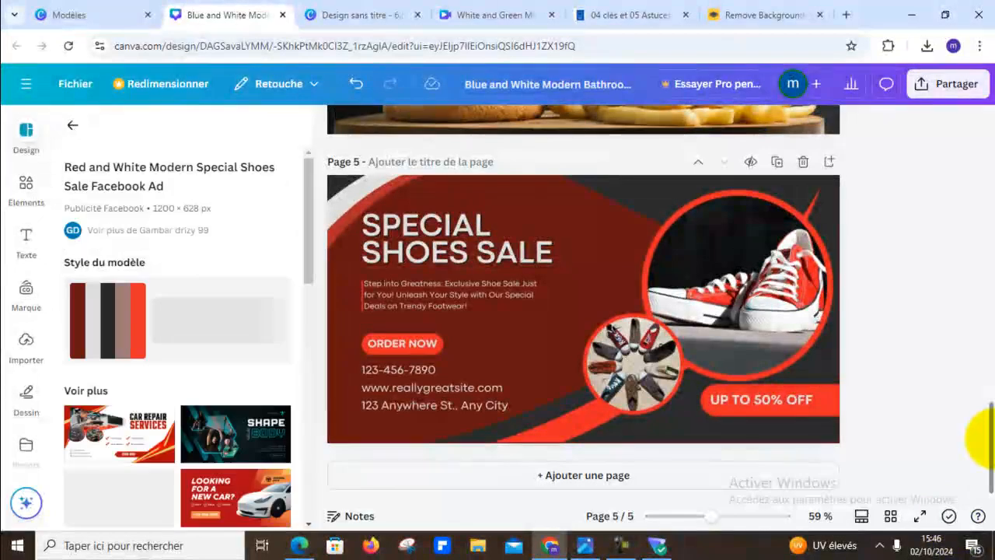
- Review the customized ads on pages 1 to 4, from the real estate poster to the burger poster
scroll(865, 416, up, 15)
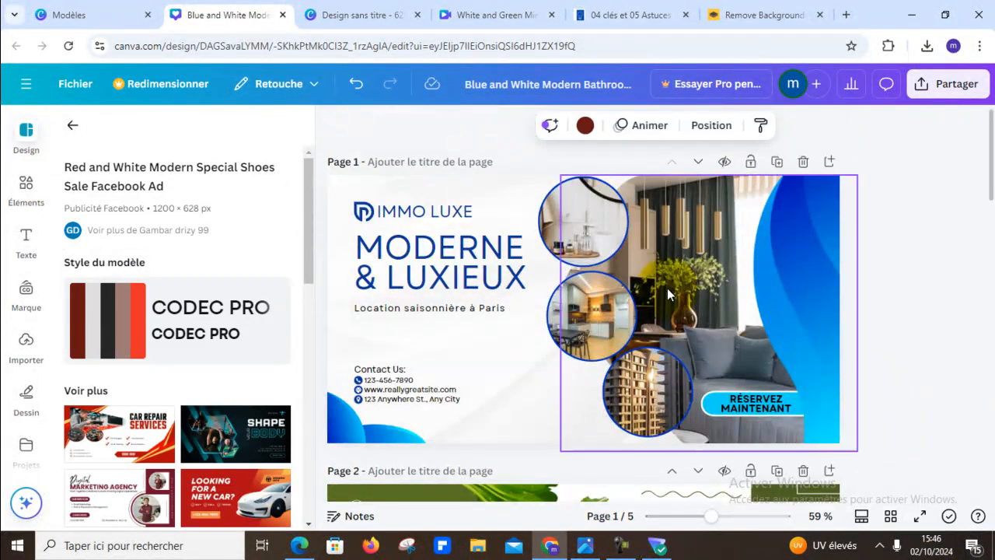
scroll(714, 357, down, 4)
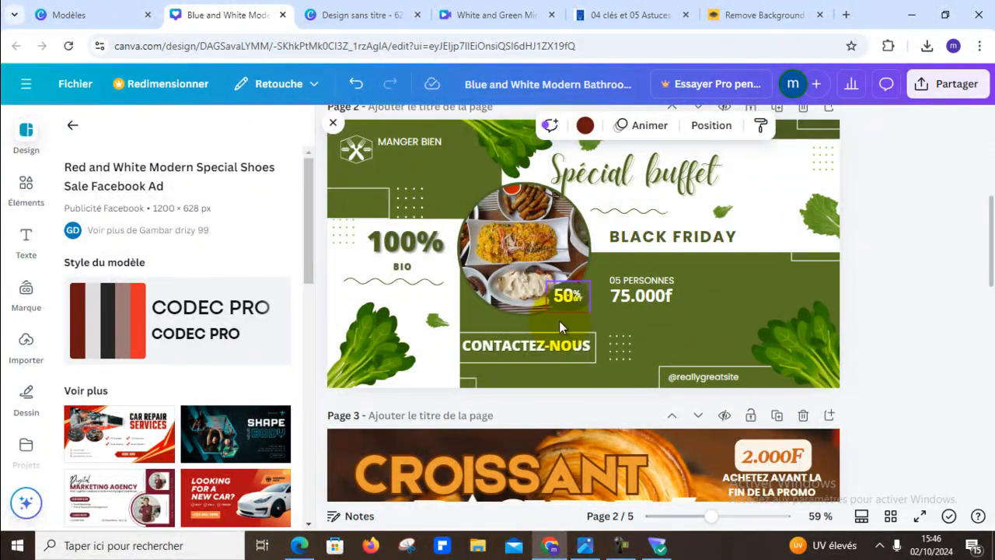
scroll(773, 328, up, 2)
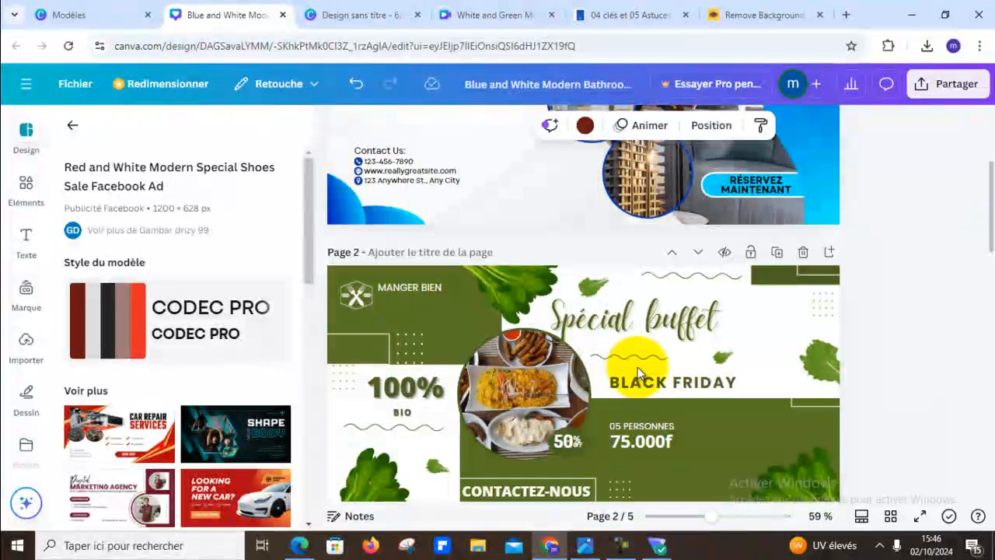
scroll(661, 394, down, 3)
scroll(729, 318, down, 3)
scroll(729, 318, down, 2)
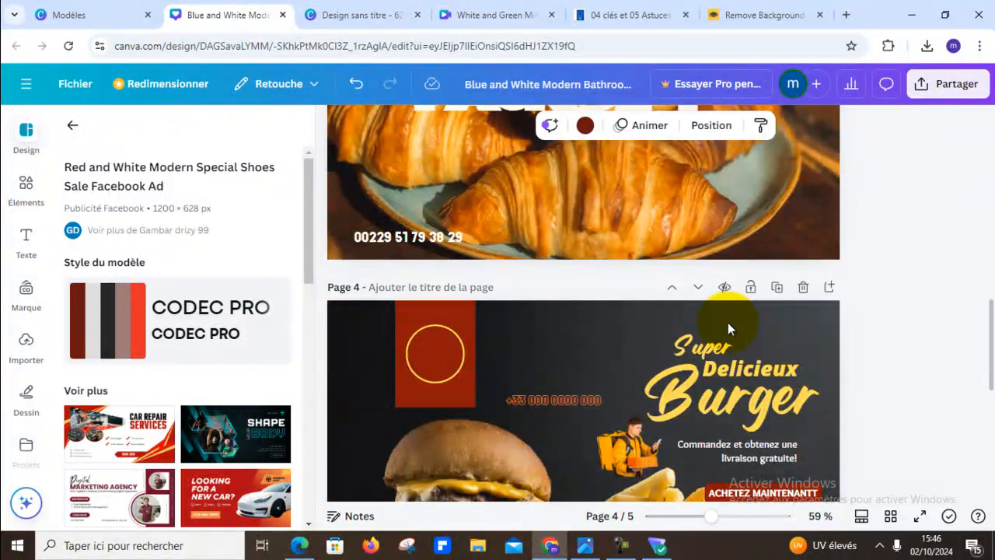
scroll(727, 322, up, 3)
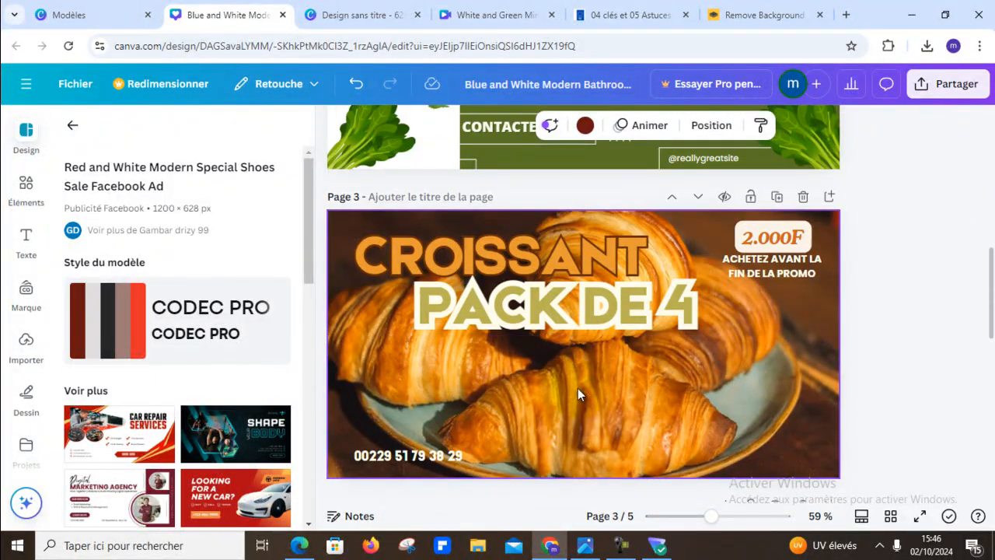
scroll(578, 394, down, 3)
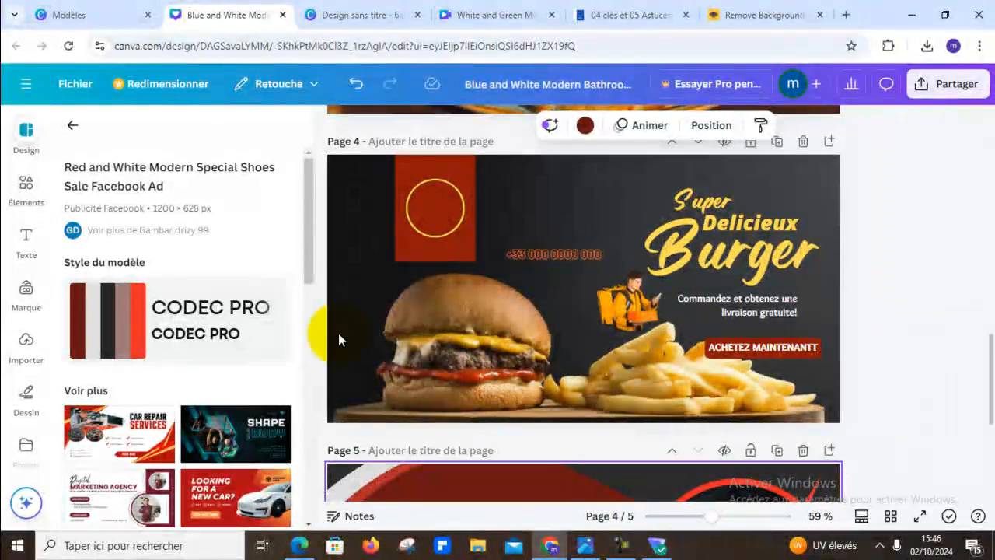
- Change the "SHOES SALE" heading on page 5 to "CHAUSSURES" and reduce its font size to 53,8 so it fits on one line
scroll(615, 349, down, 3)
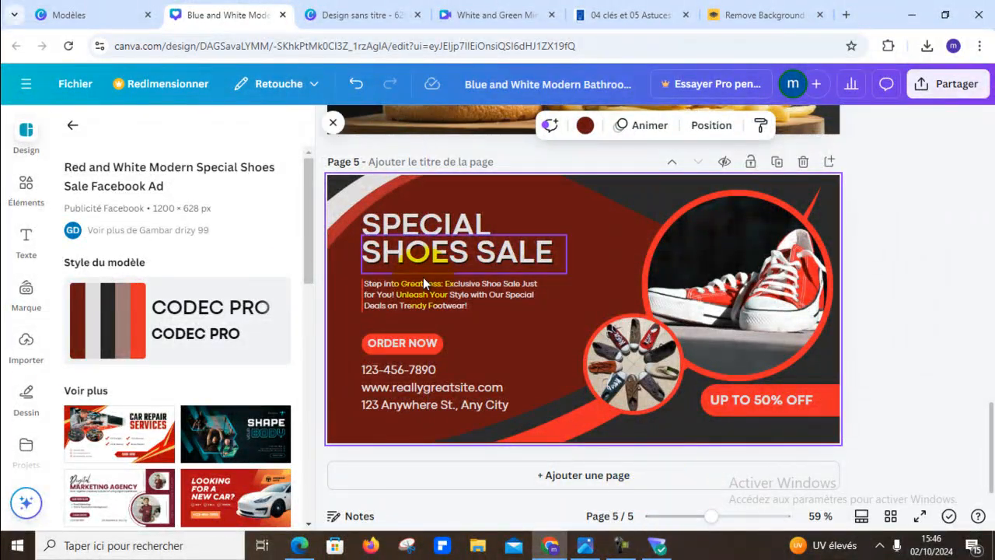
double_click(462, 264)
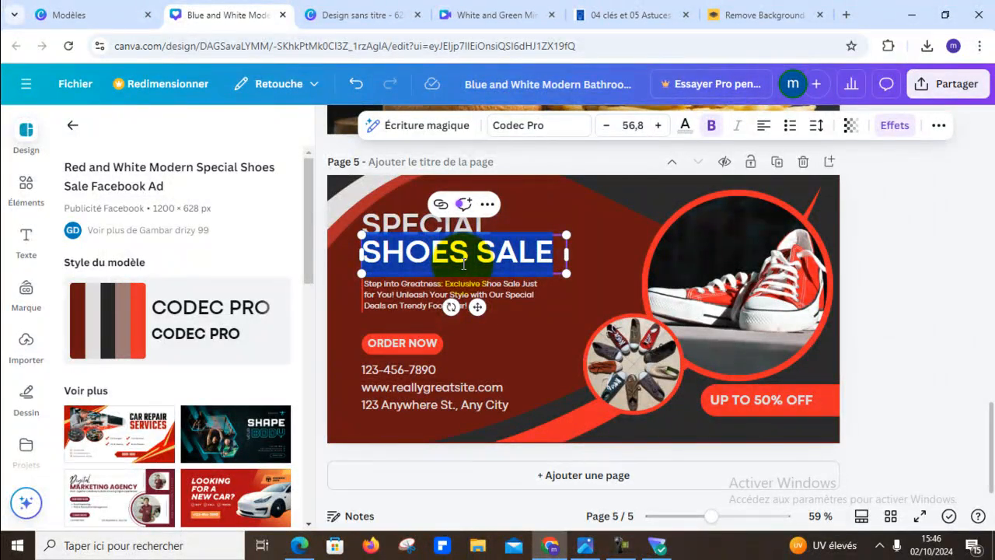
text(CH)
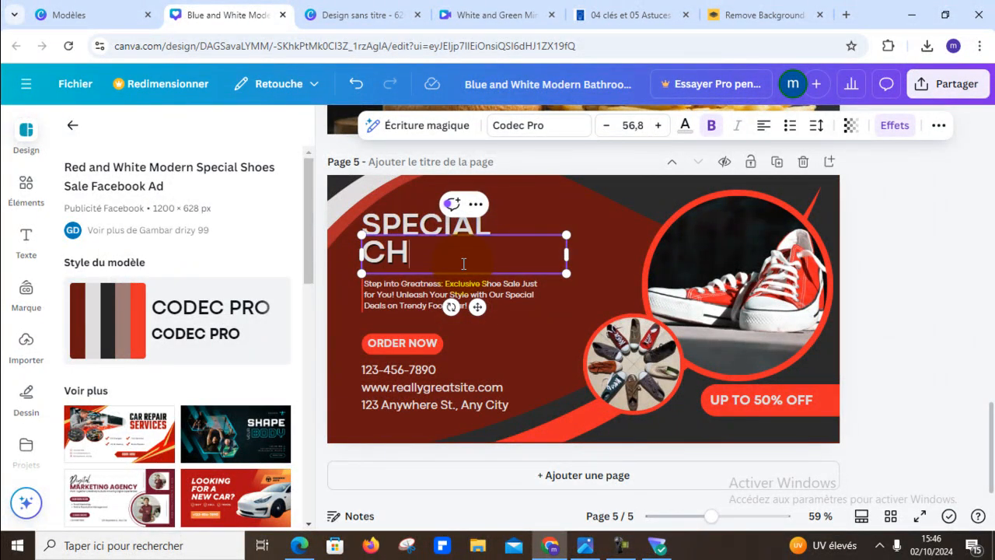
text(AUSS)
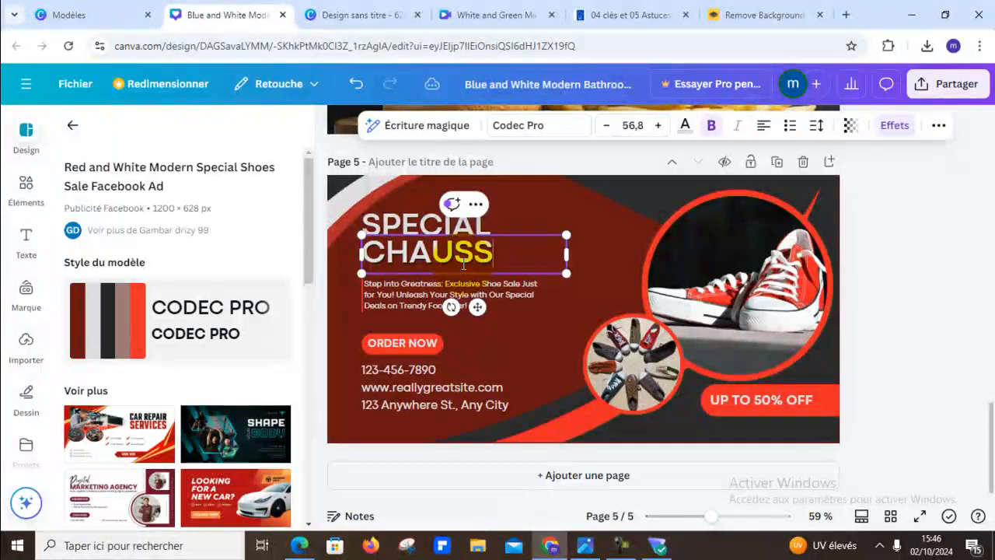
text(URES)
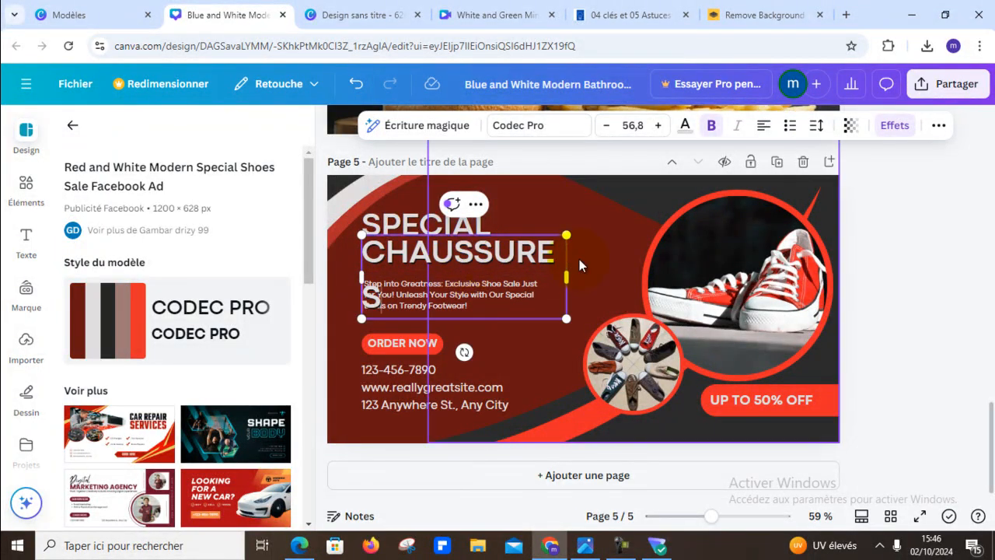
click(606, 126)
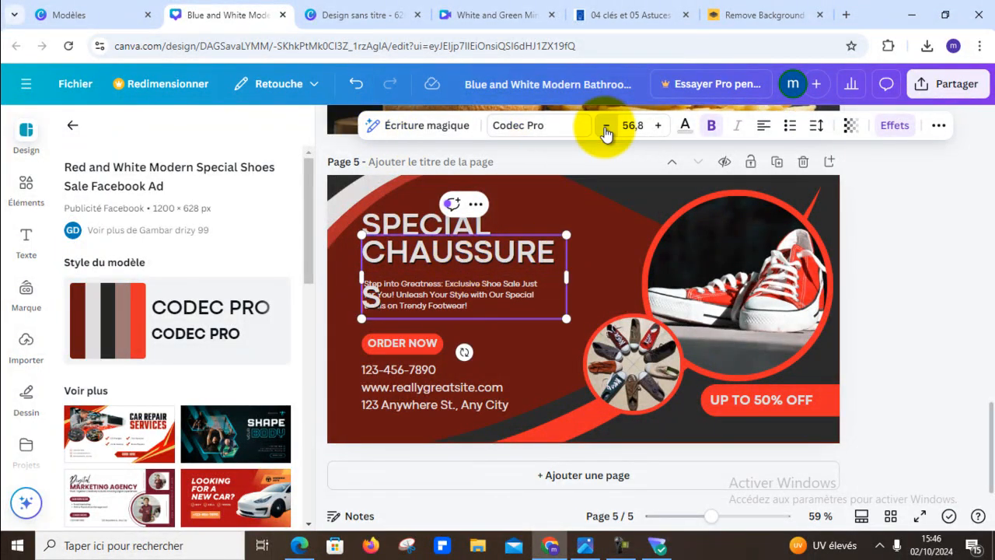
click(606, 127)
click(605, 129)
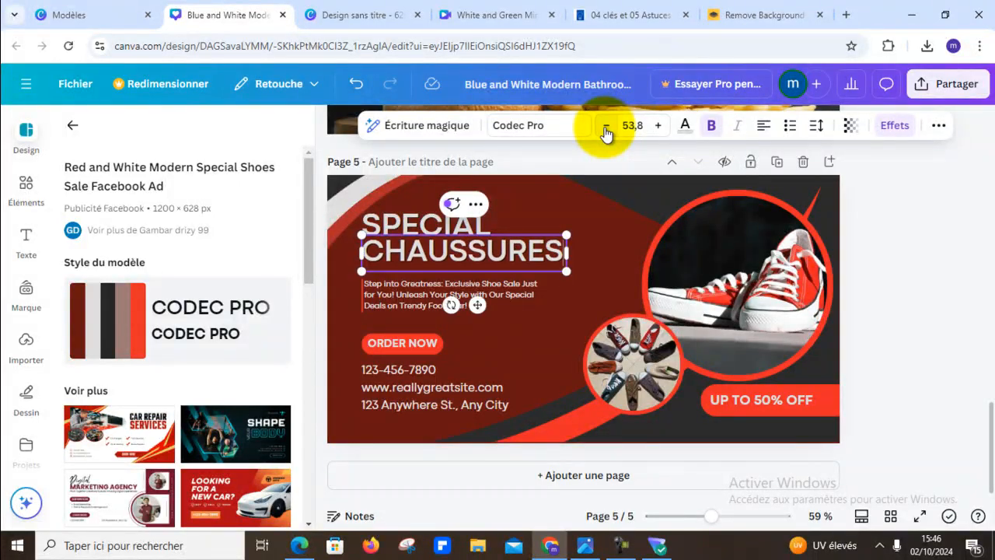
click(905, 350)
scroll(904, 350, up, 1)
scroll(905, 349, down, 1)
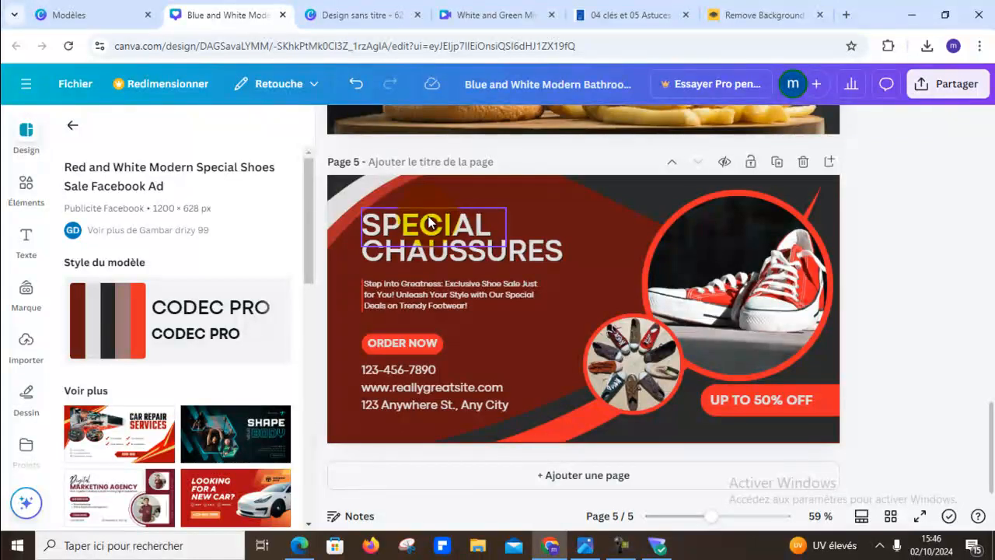
click(428, 223)
click(429, 217)
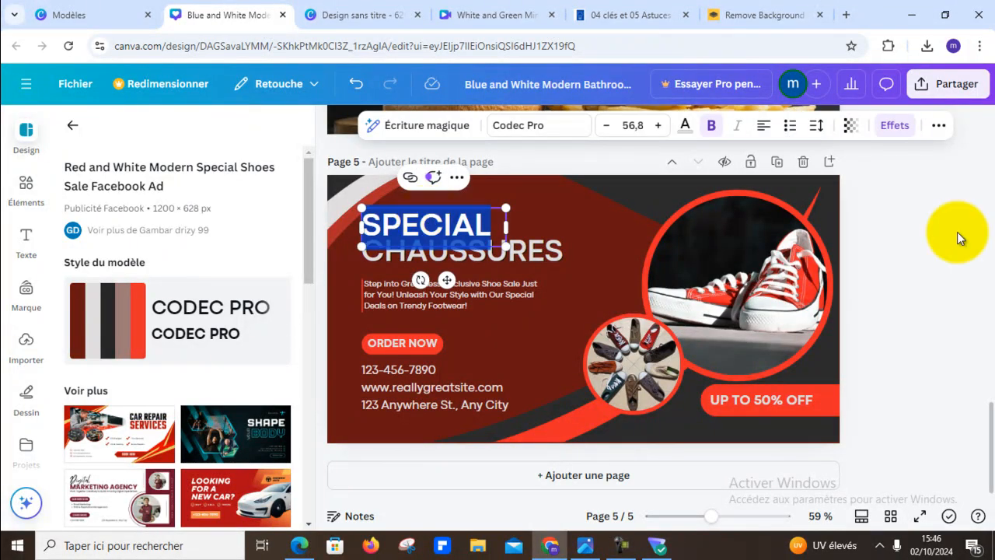
click(928, 287)
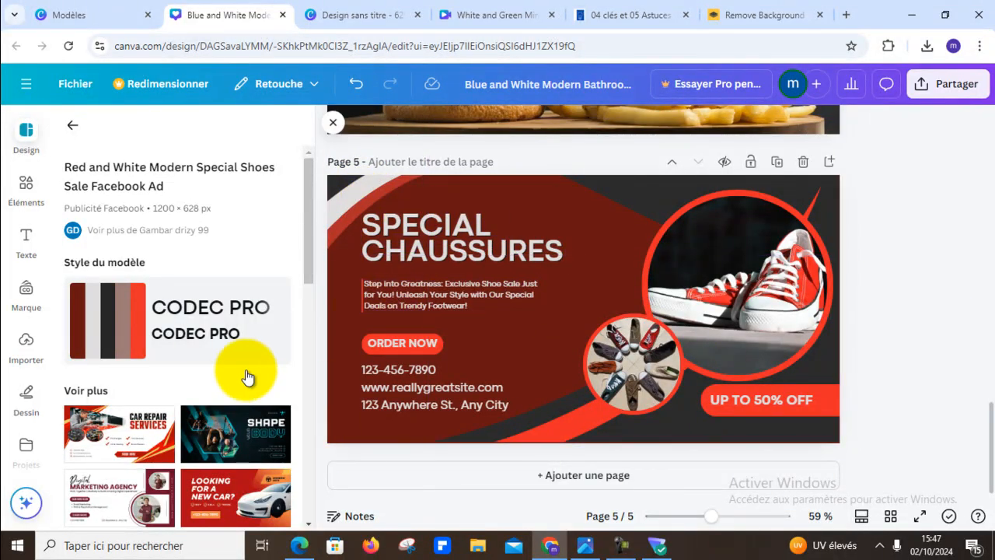
- Replace the "ORDER NOW" button text on page 5 with "COMMANDEZ MAINTENANT!"
click(414, 342)
click(413, 342)
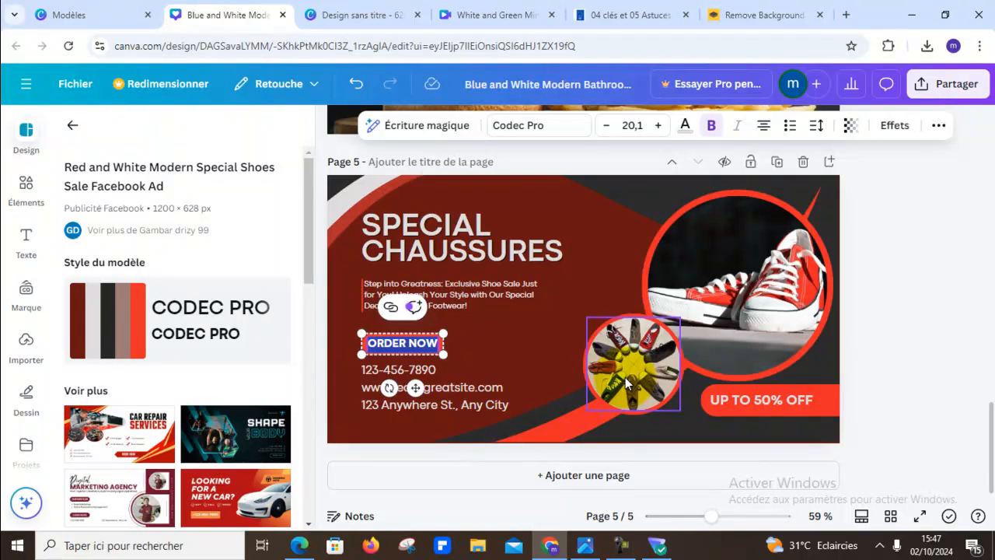
text(CO)
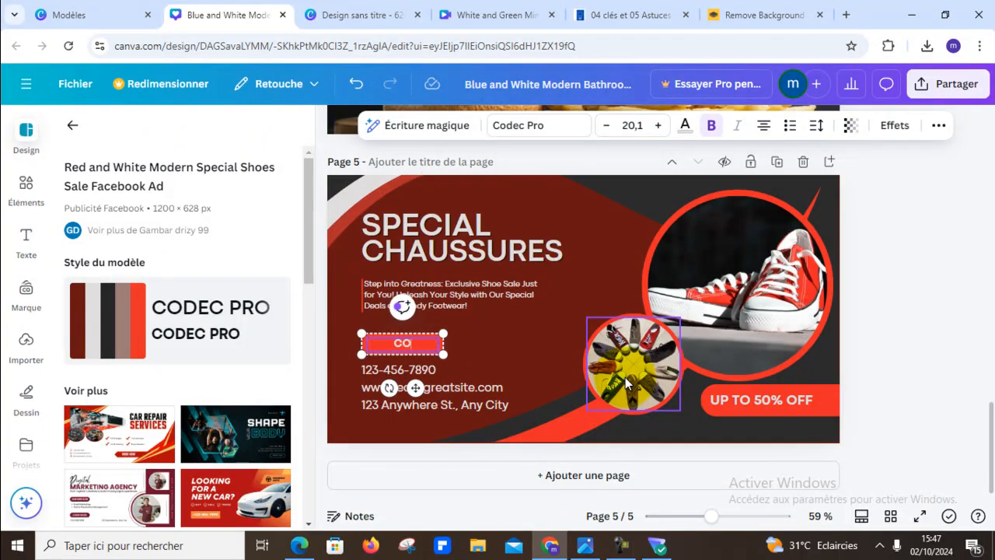
text(MMANDE Z)
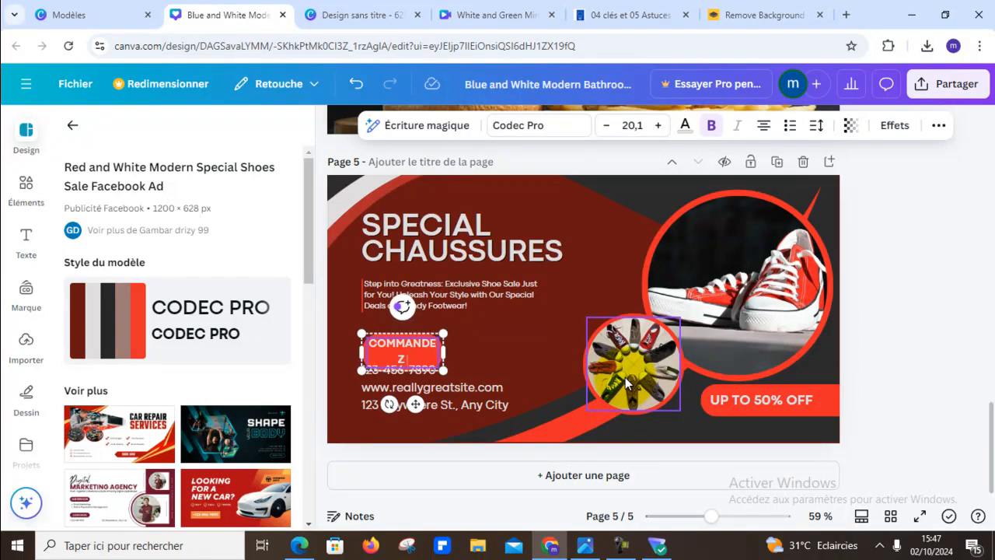
text( MAINTENANT)
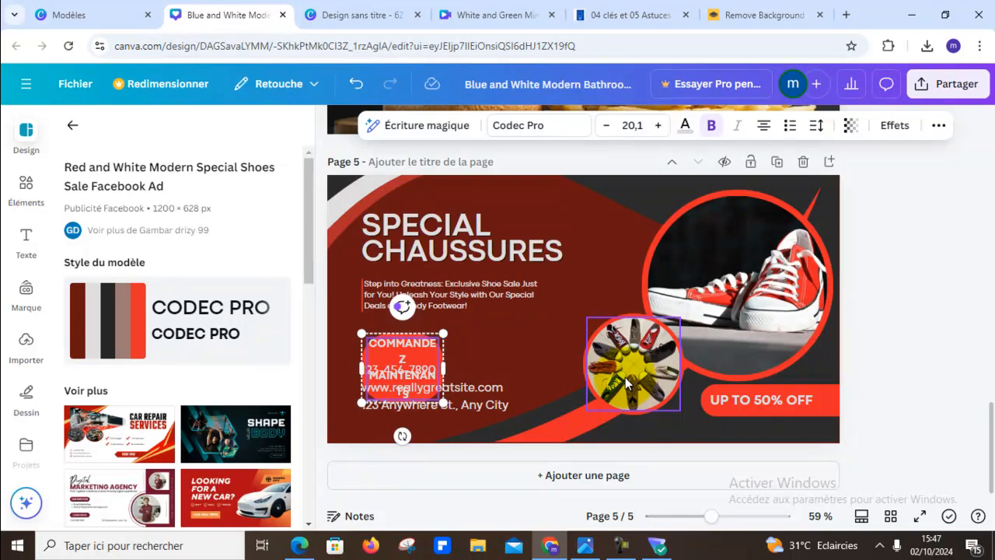
- Widen the "COMMANDEZ MAINTENANT!" button to about 439 so the text fits on one line, and reduce its font size to 17,1
scroll(625, 381, up, 2)
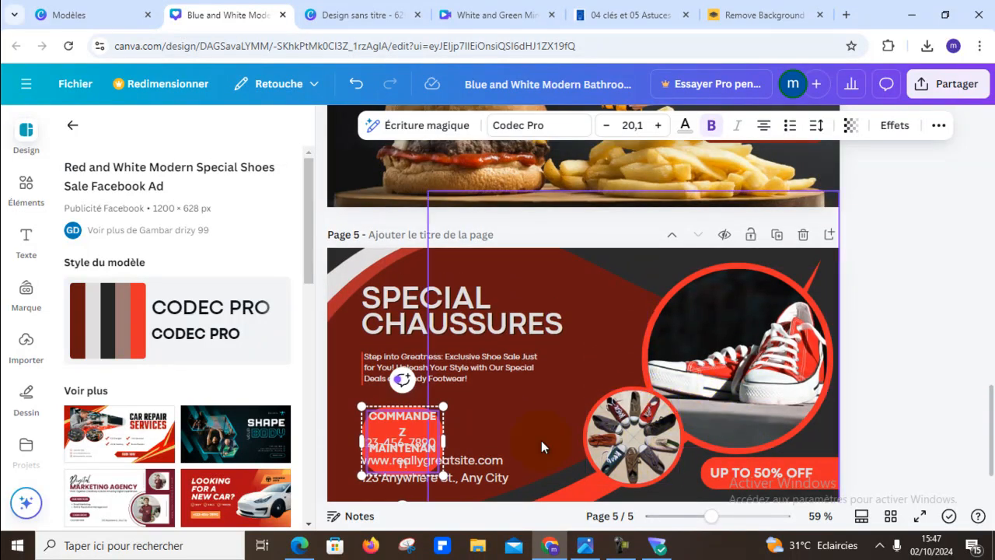
drag(444, 436, 515, 423)
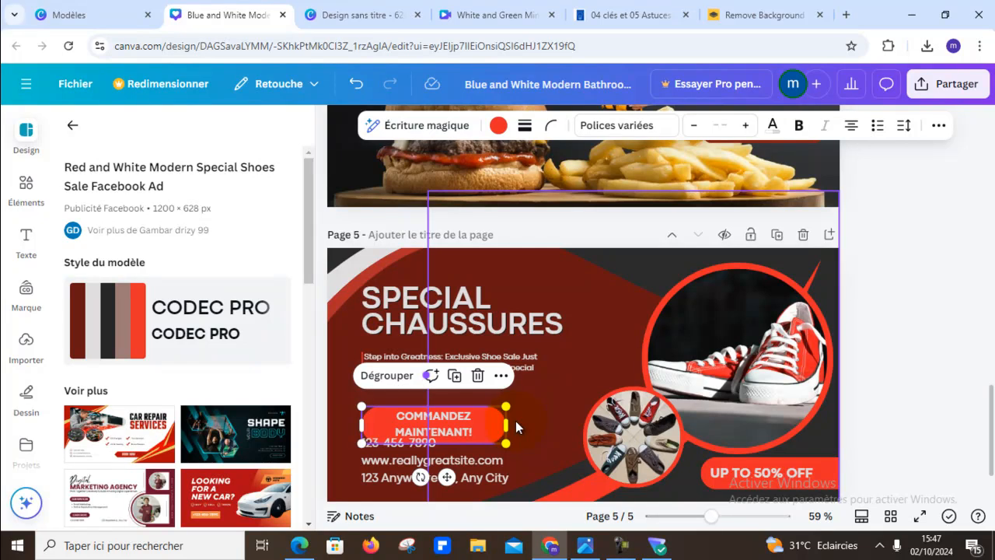
drag(515, 418, 549, 417)
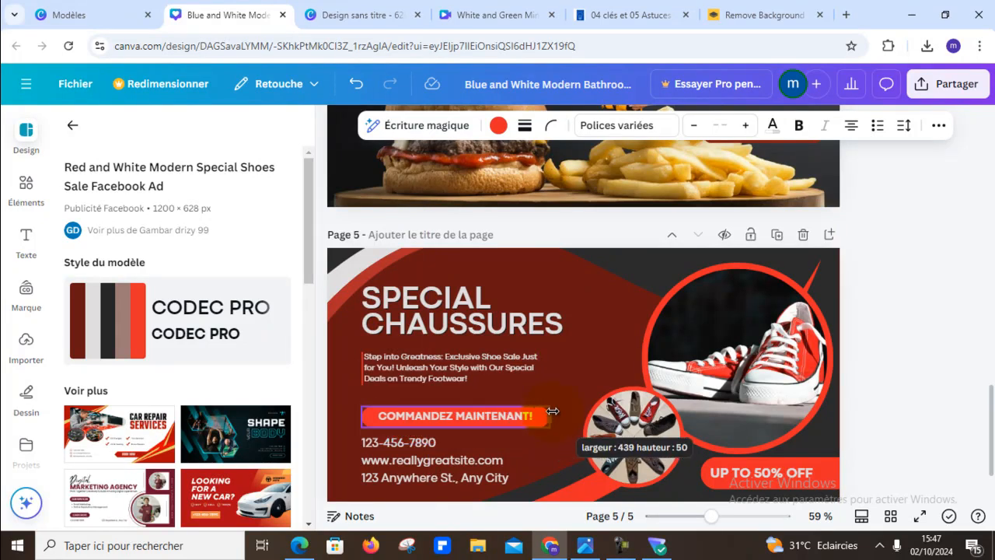
click(924, 403)
click(512, 414)
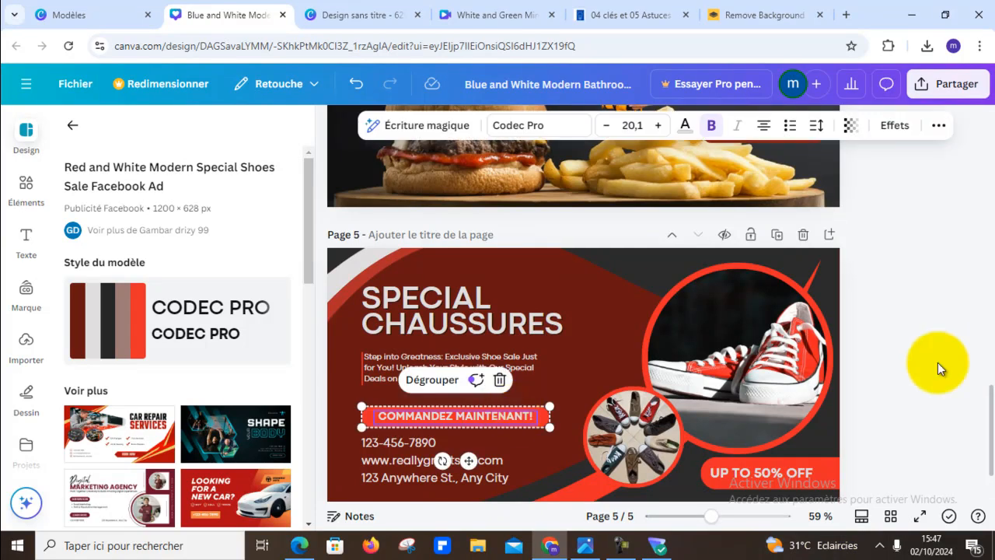
click(603, 126)
click(603, 125)
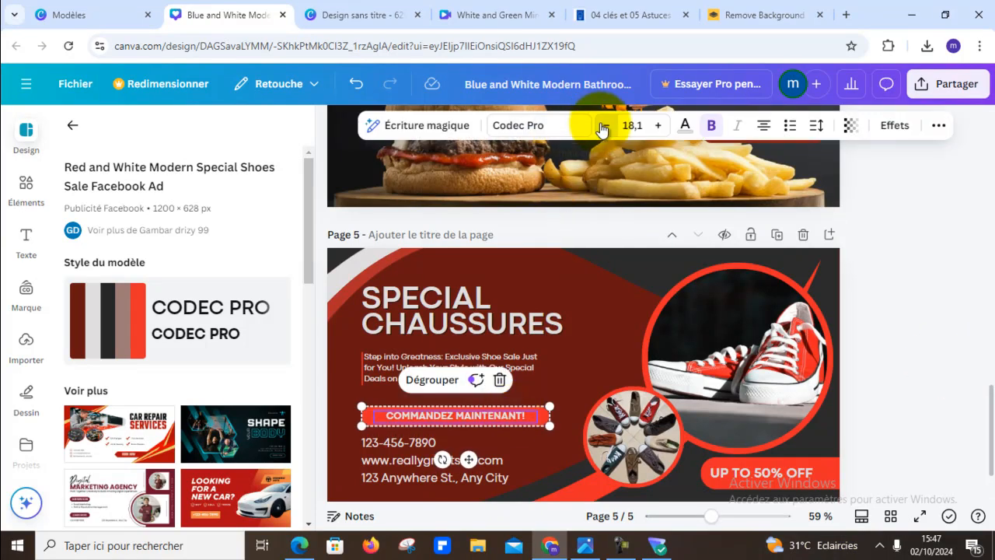
click(602, 126)
drag(365, 408, 379, 407)
click(359, 402)
click(366, 415)
click(449, 419)
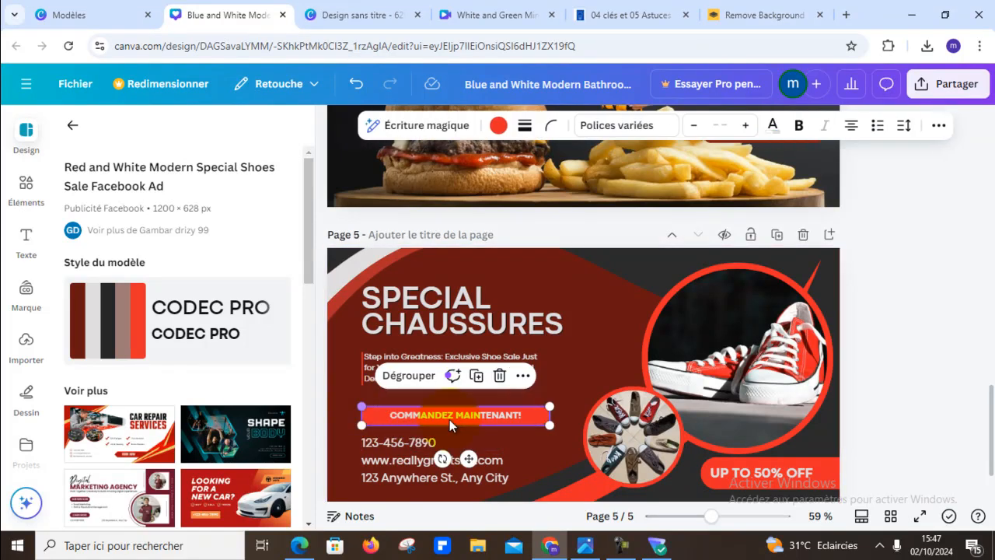
drag(553, 426, 528, 422)
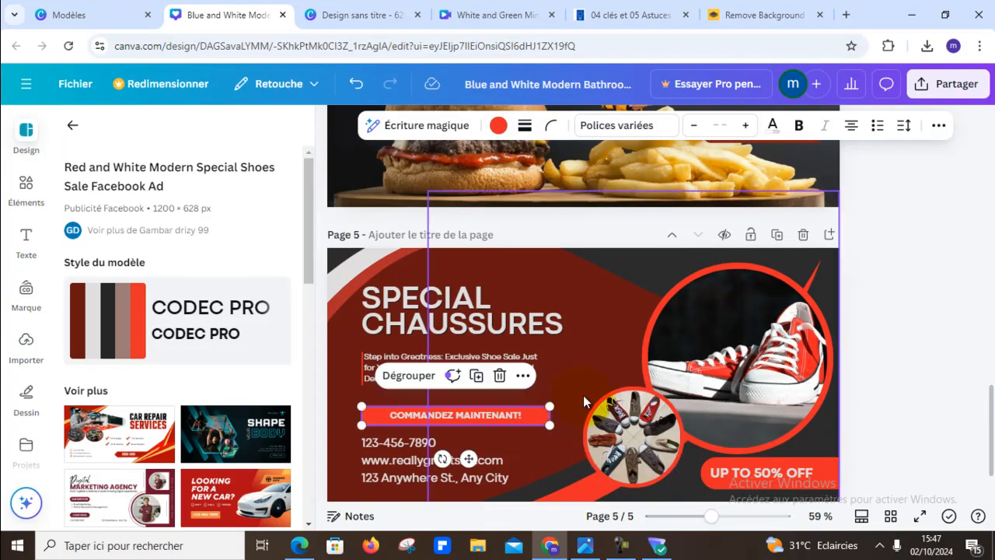
click(584, 398)
click(831, 376)
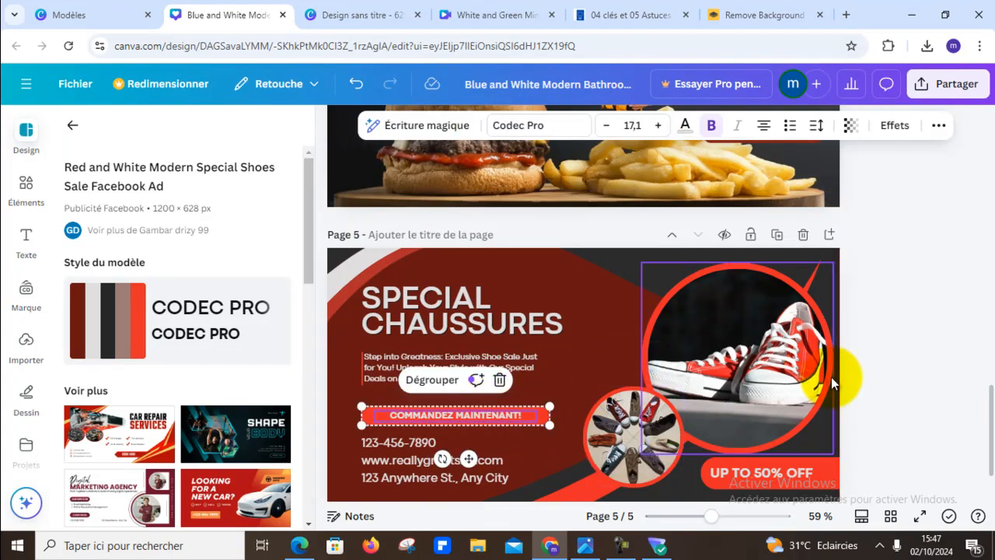
click(897, 359)
- Select the description paragraph under the page 5 heading and open the Photos library
scroll(632, 341, down, 2)
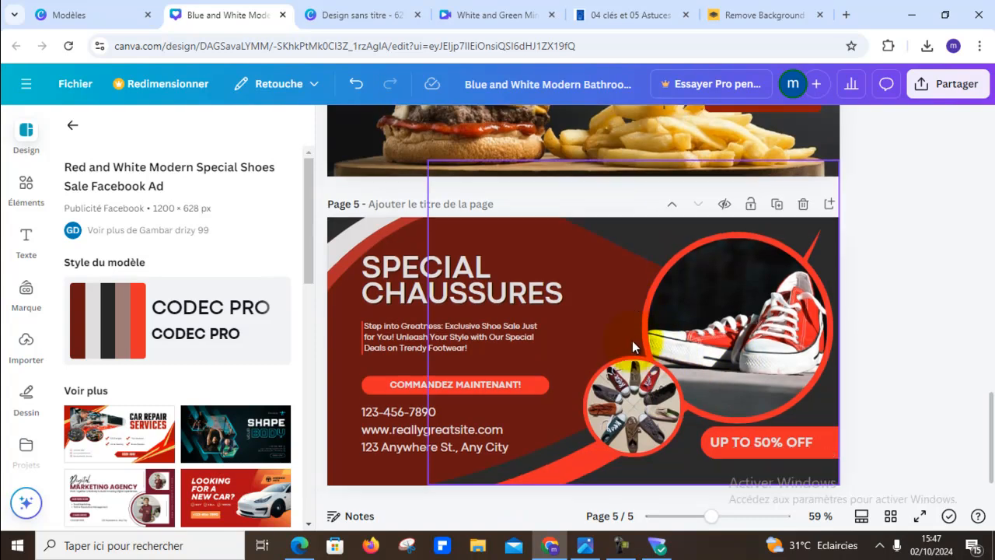
click(410, 287)
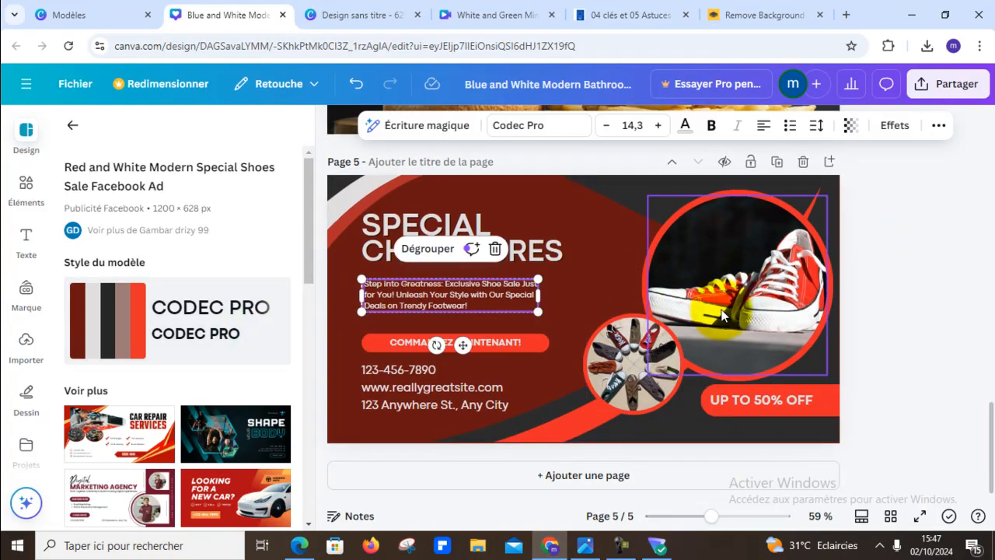
scroll(233, 342, down, 3)
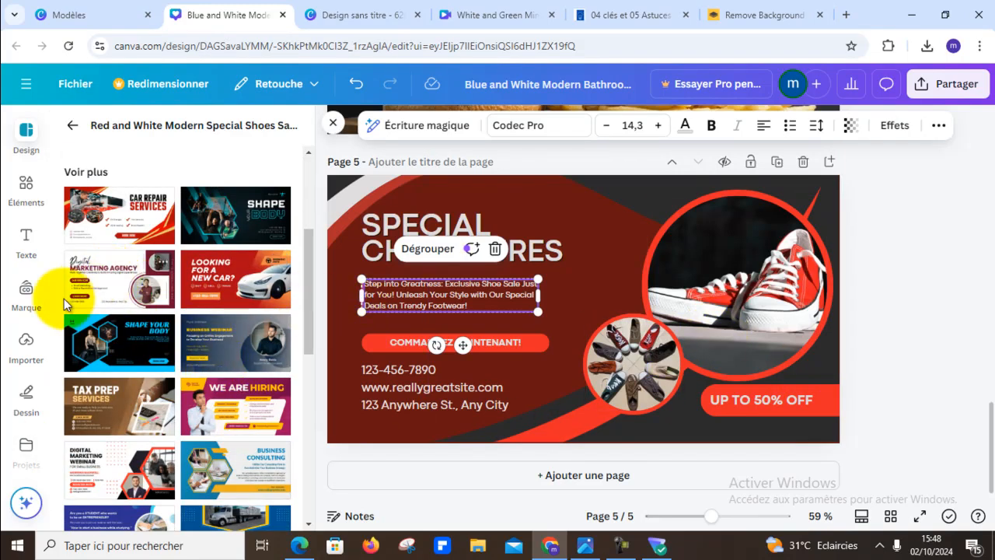
scroll(58, 295, down, 2)
scroll(23, 303, down, 1)
scroll(25, 303, down, 2)
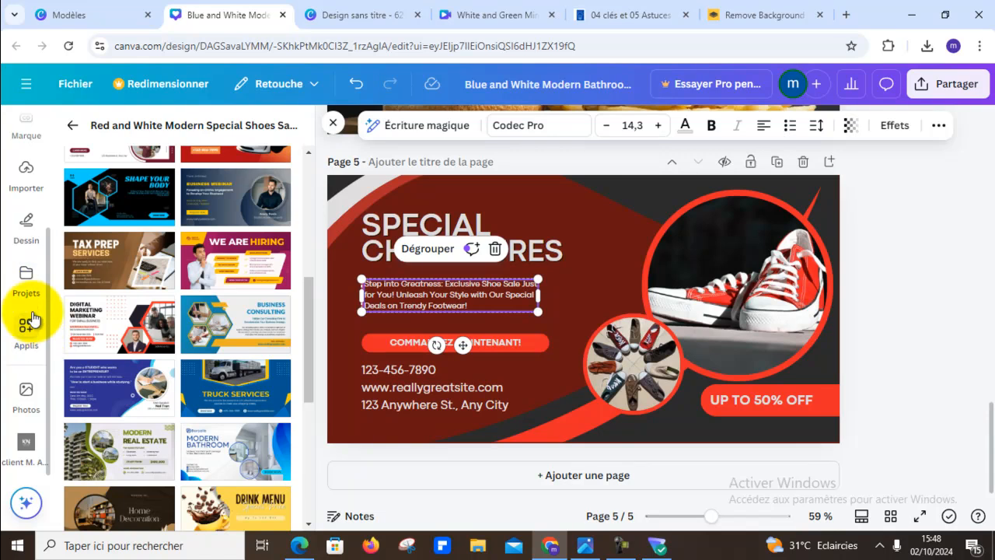
scroll(27, 300, up, 3)
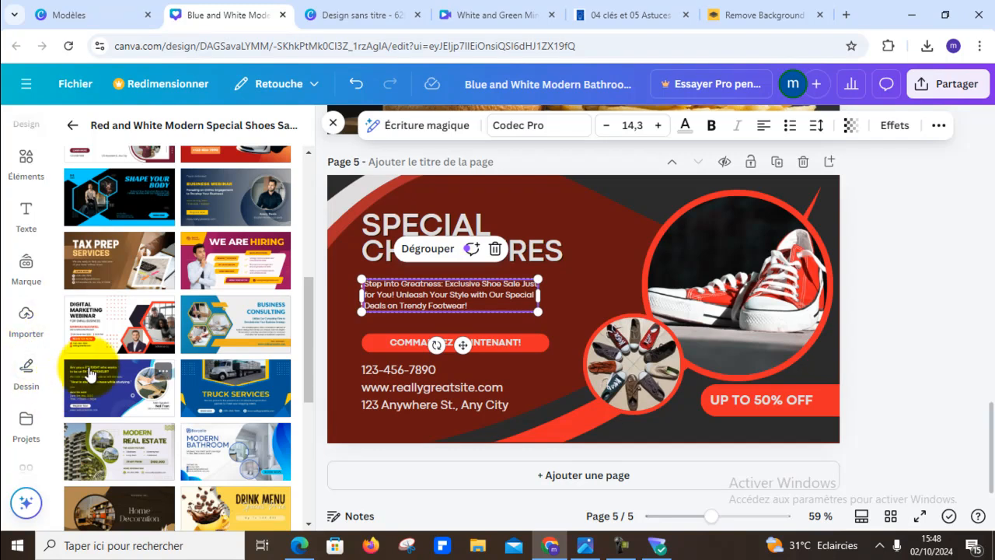
scroll(87, 375, down, 3)
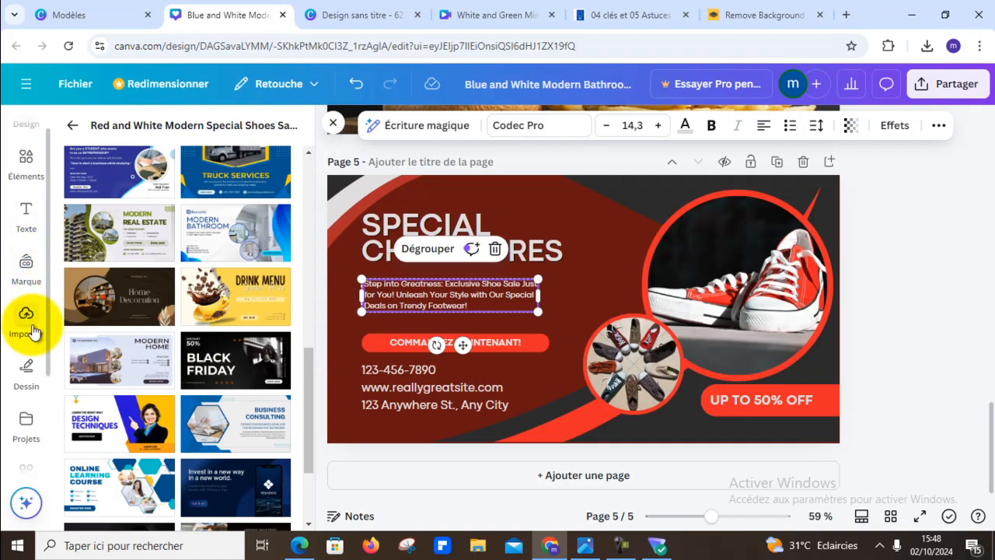
scroll(31, 330, down, 2)
click(39, 409)
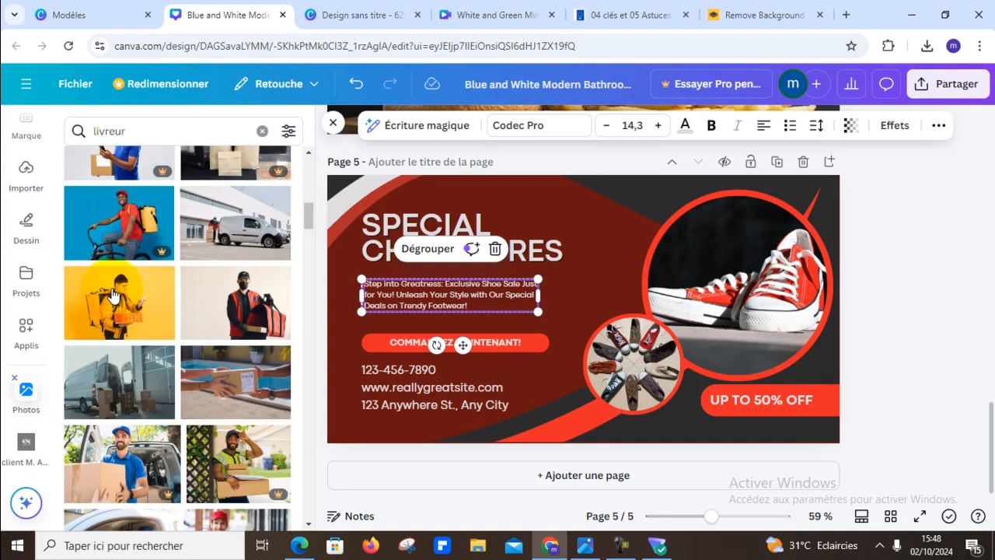
- Replace the previous photo search term with "chaussures basket" and run the search
drag(169, 131, 49, 125)
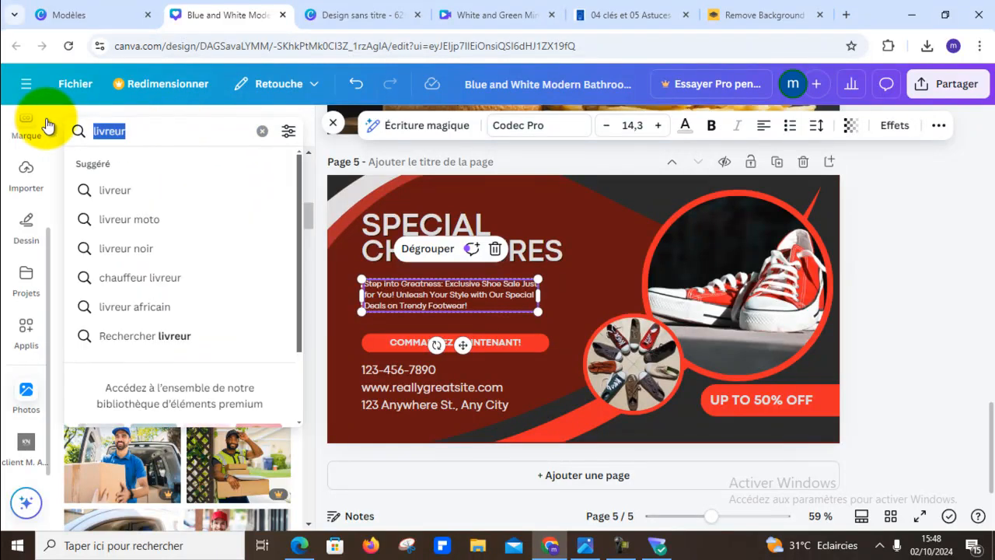
text(c)
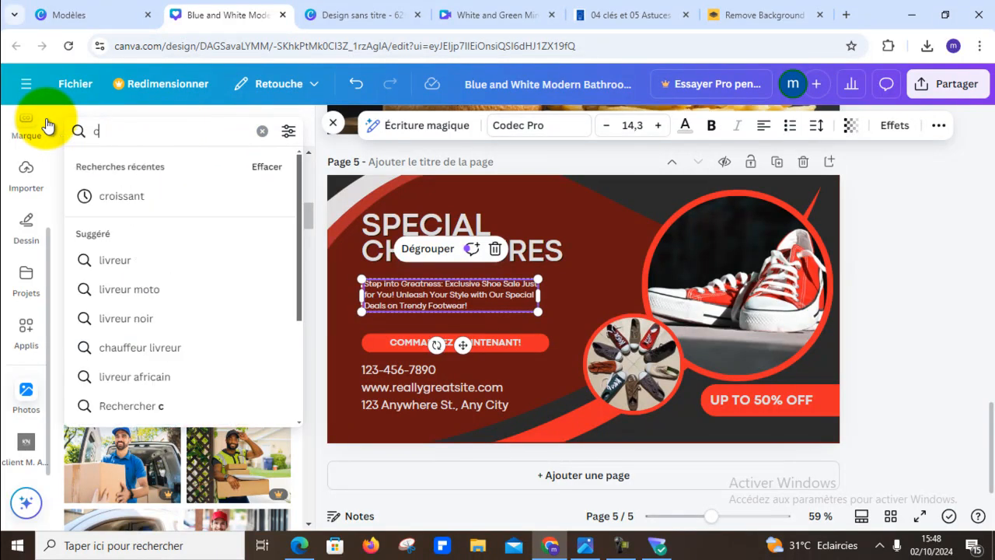
text(haussures bas)
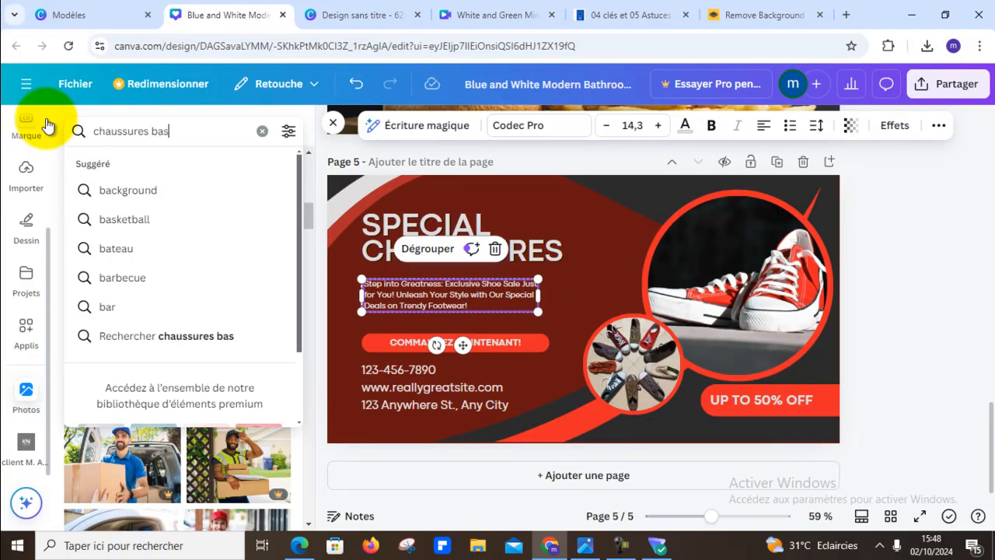
text(et)
key(Return)
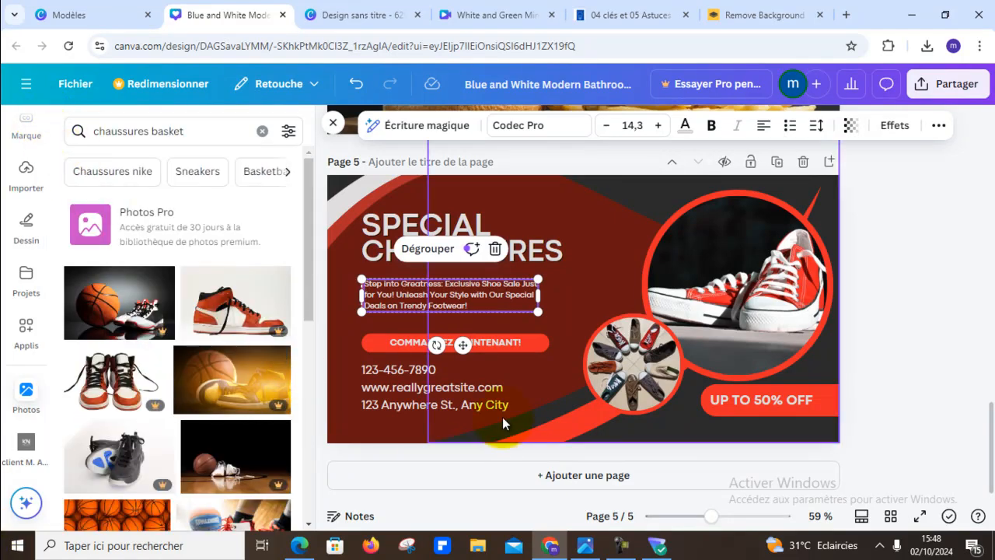
- Replace the sneaker photo in page 5's large circle with the red basketball shoes photo and shift it to centre the shoe
scroll(179, 322, down, 3)
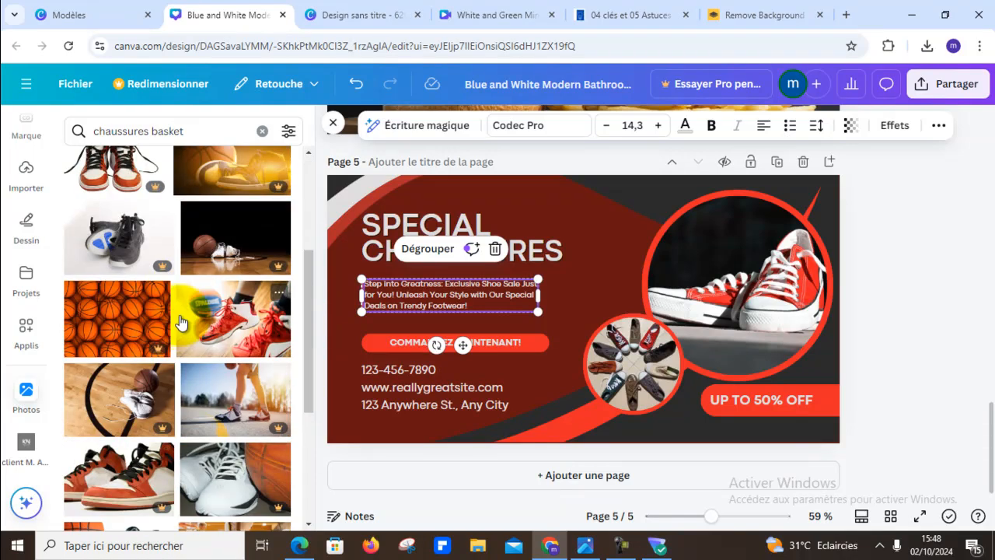
scroll(237, 342, down, 2)
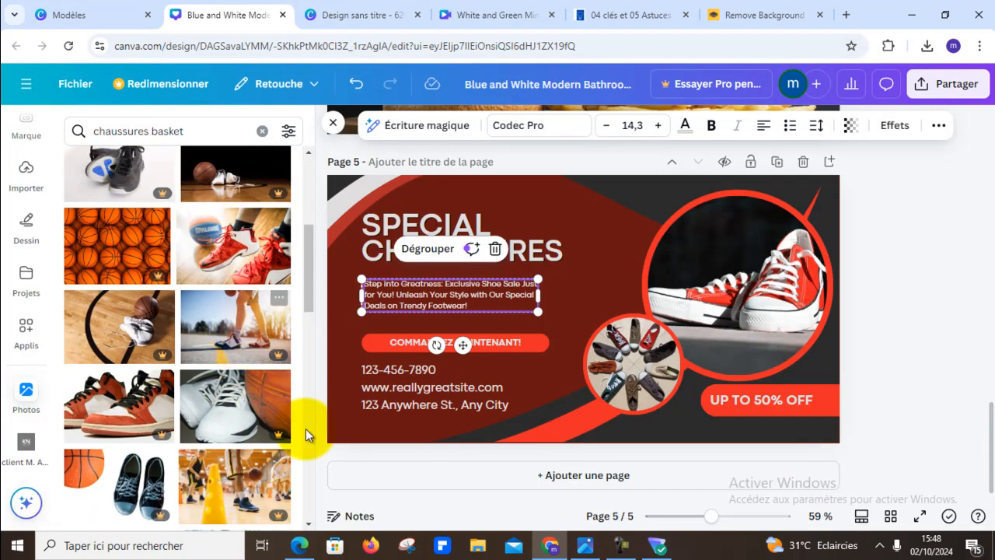
drag(250, 250, 708, 269)
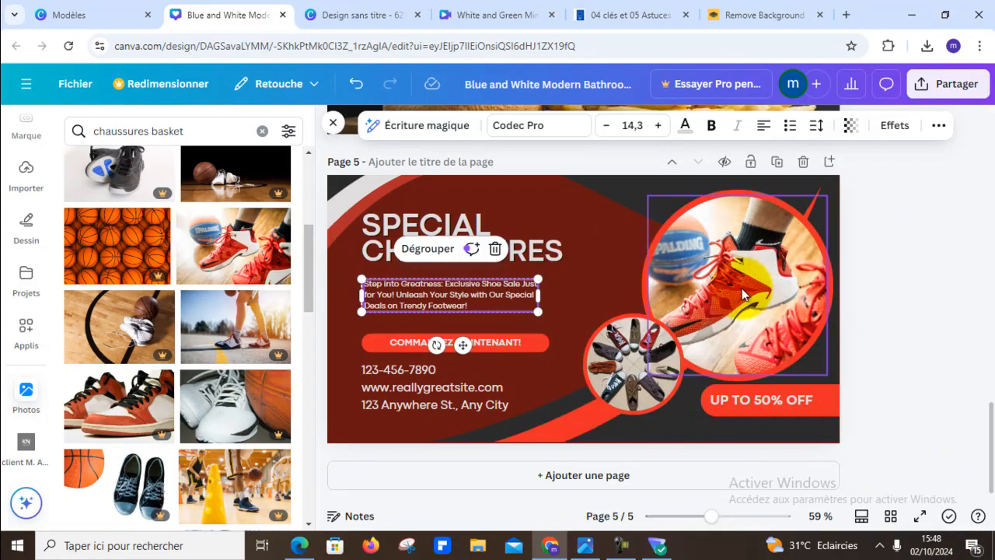
double_click(741, 293)
mouse_move(741, 293)
mouse_down()
mouse_move(715, 293)
mouse_move(749, 288)
mouse_up()
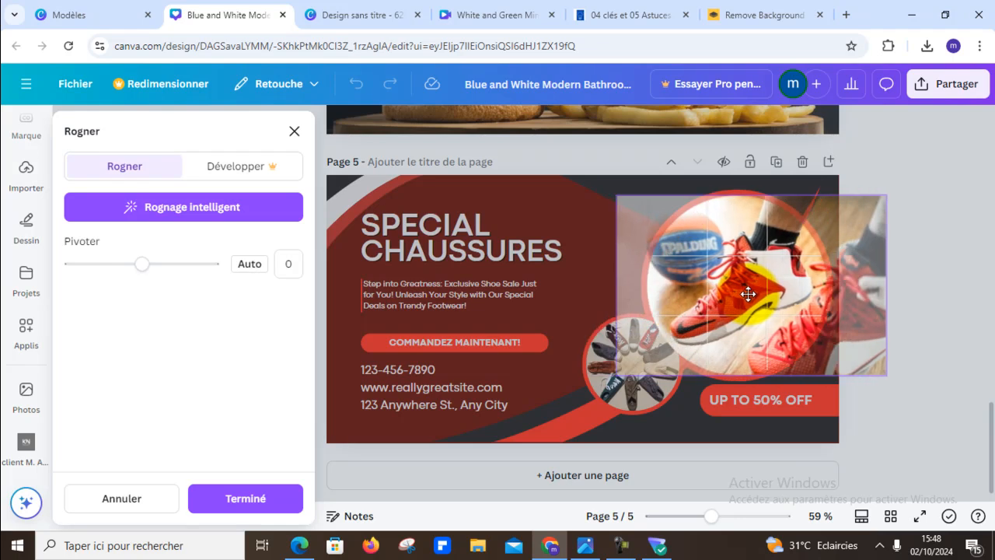
click(949, 253)
click(917, 239)
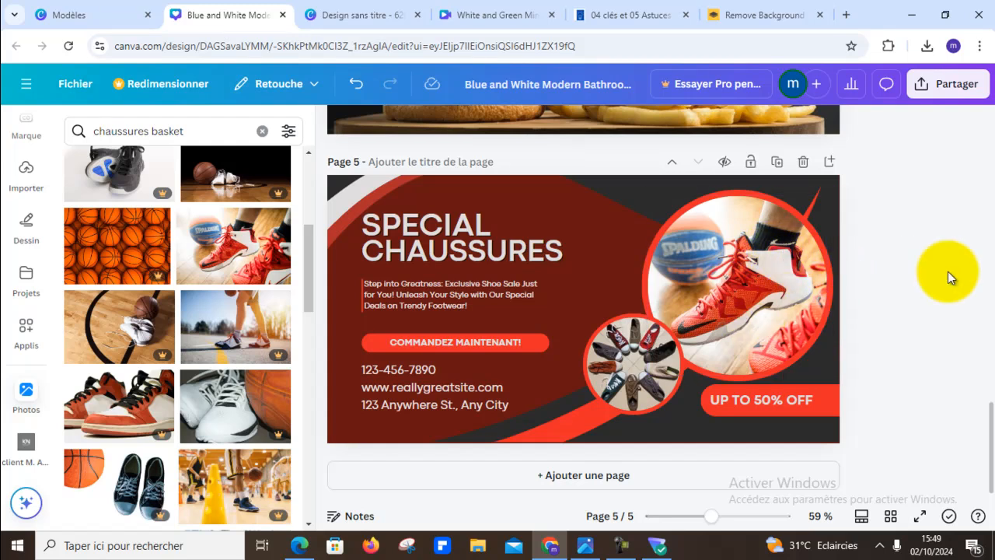
- Look through the "chaussures basket" photo results for a shoe picture to replace the one in page 5's small circle
scroll(221, 307, down, 7)
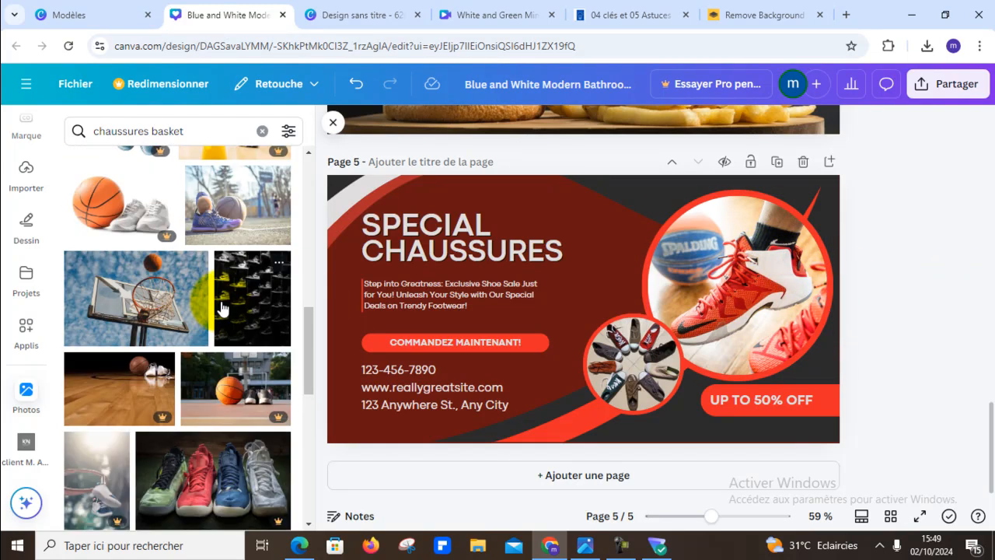
scroll(221, 307, up, 3)
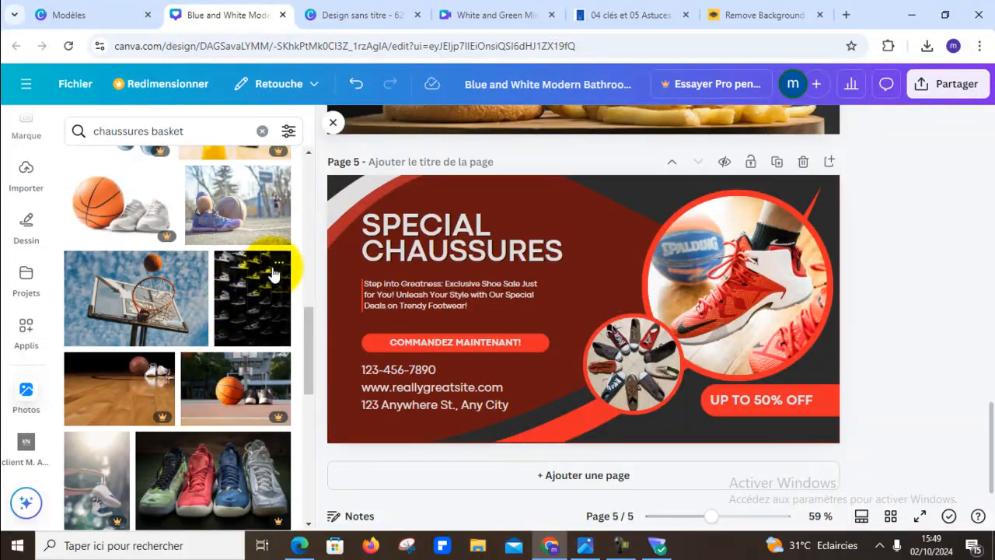
scroll(94, 330, down, 5)
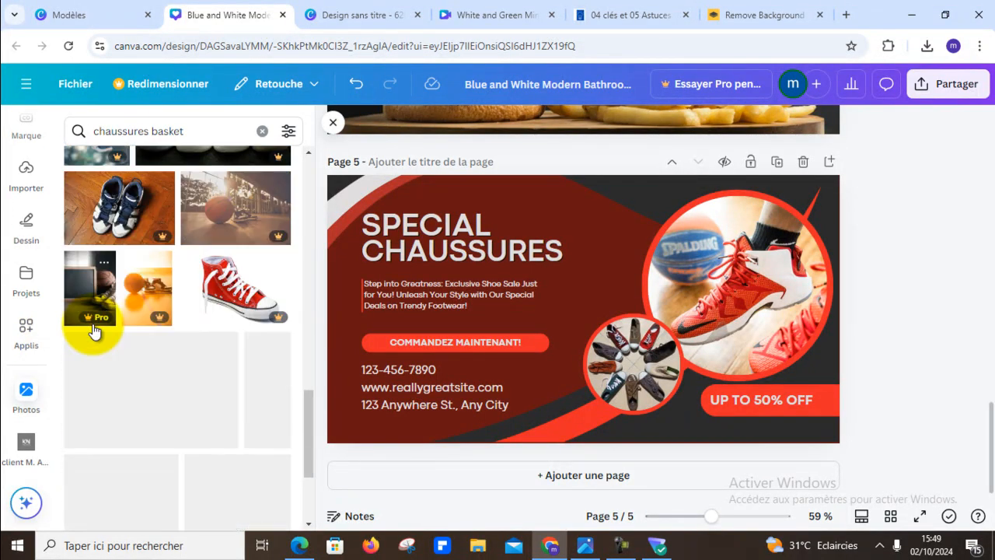
scroll(174, 357, down, 6)
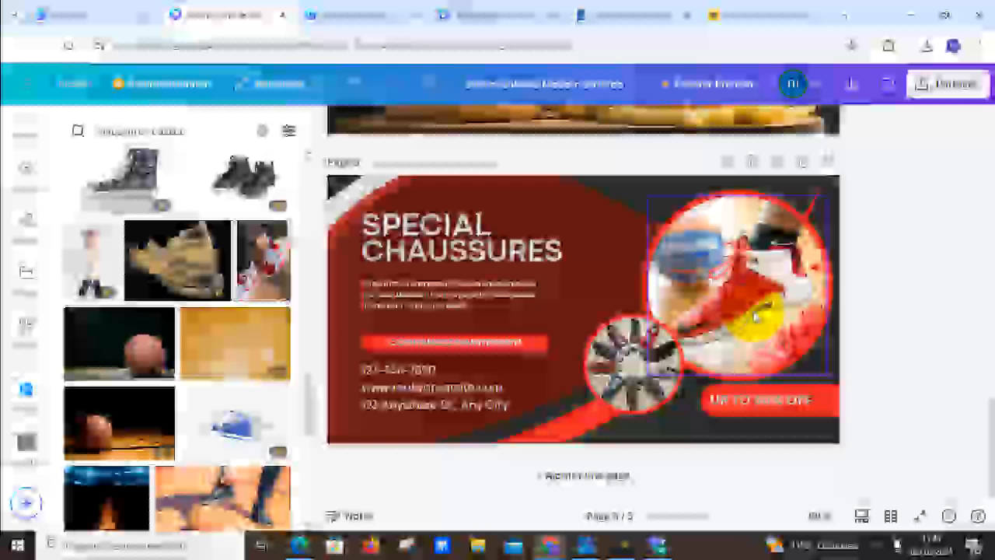
click(746, 317)
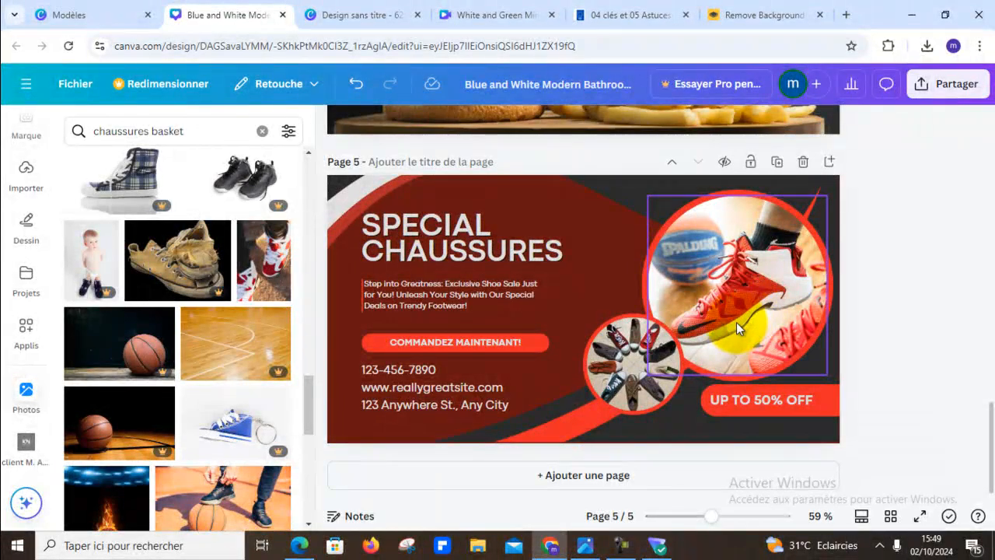
scroll(233, 342, down, 2)
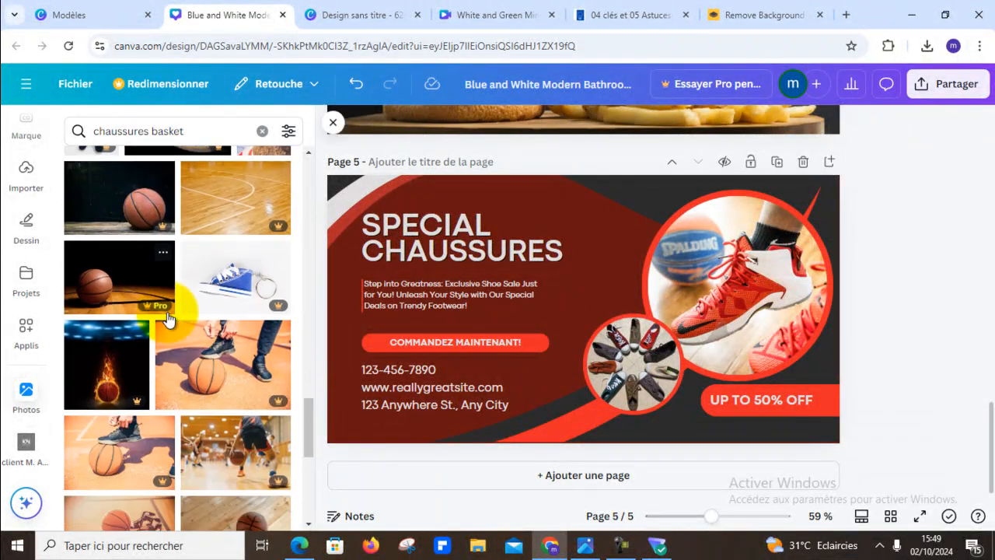
scroll(302, 326, down, 2)
scroll(292, 336, down, 6)
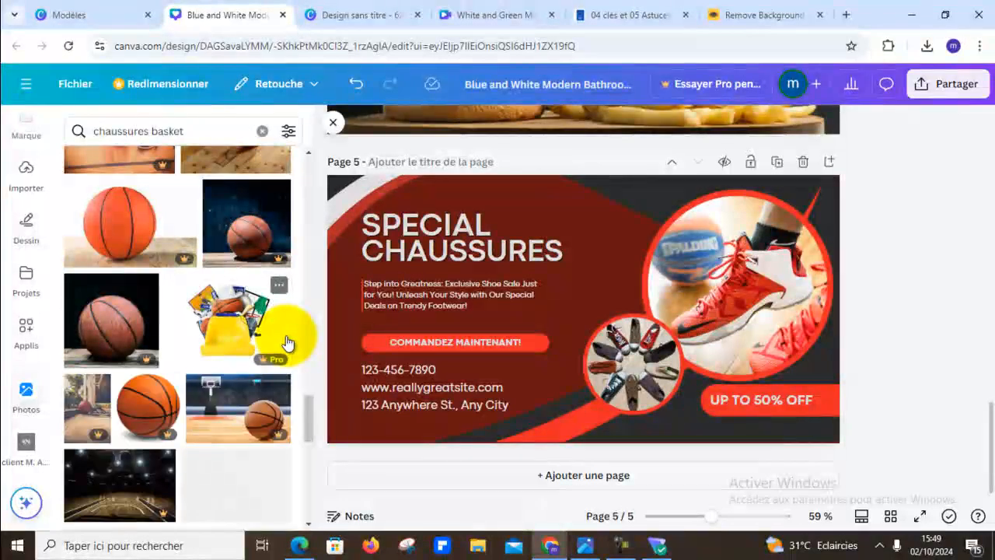
scroll(287, 341, down, 2)
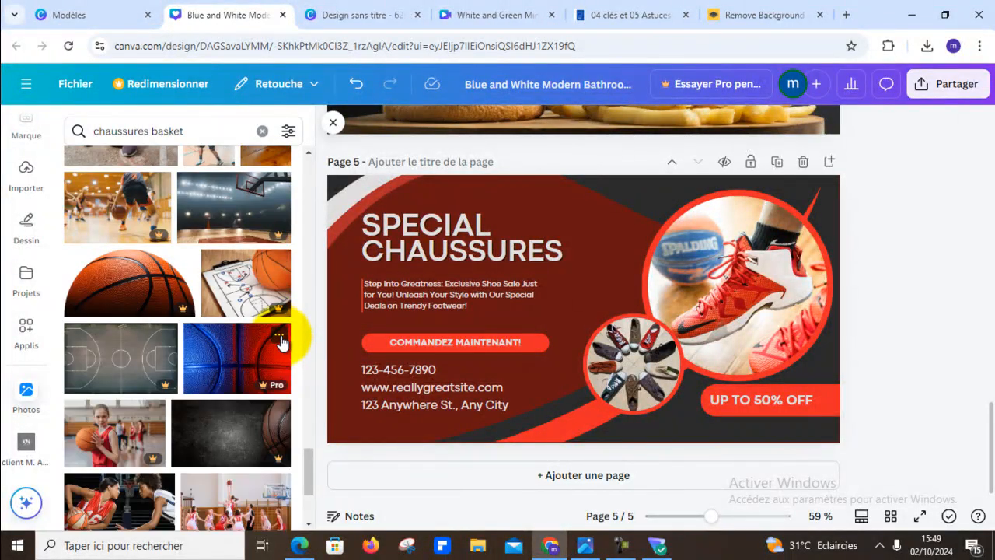
scroll(282, 342, down, 2)
scroll(234, 338, down, 2)
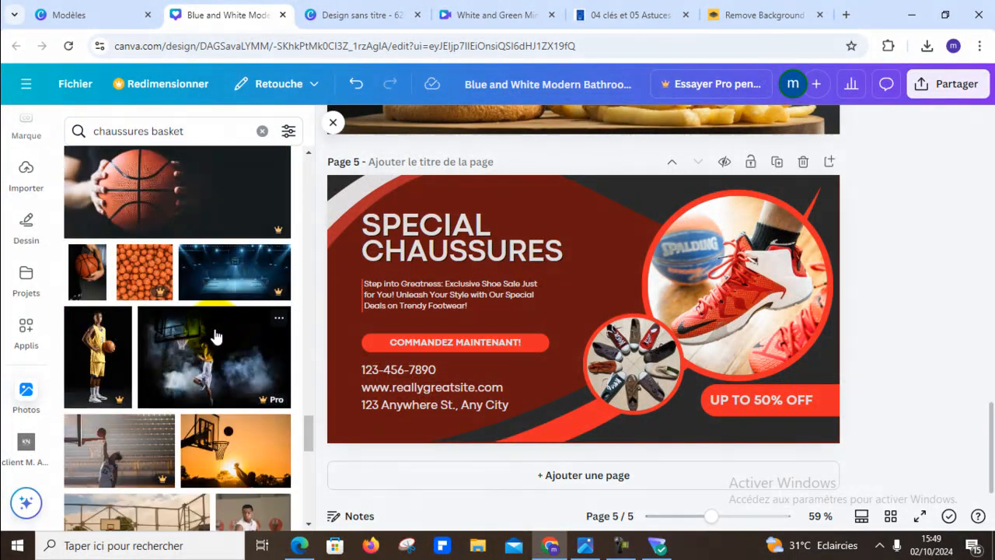
scroll(214, 335, down, 10)
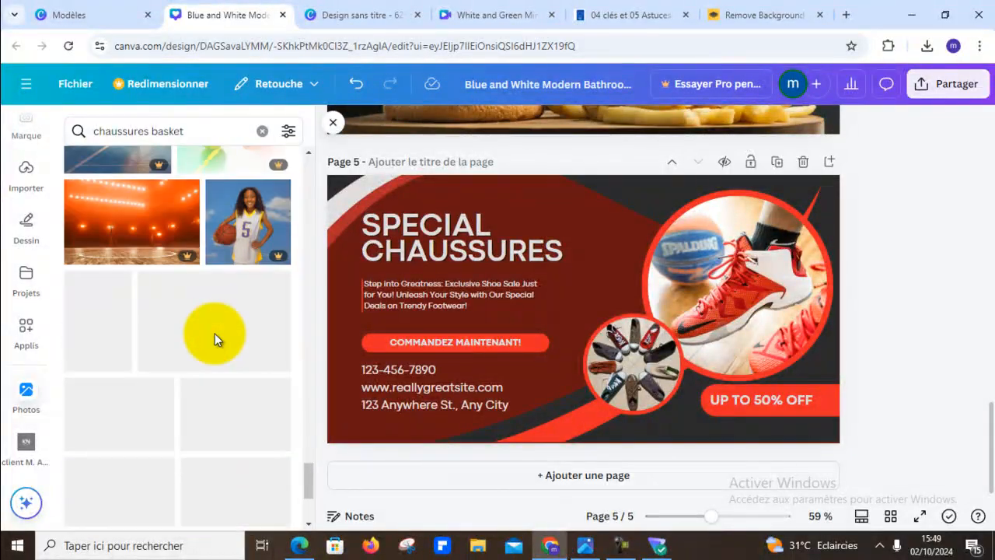
scroll(215, 336, down, 10)
scroll(216, 342, down, 5)
scroll(215, 342, down, 2)
scroll(216, 342, down, 5)
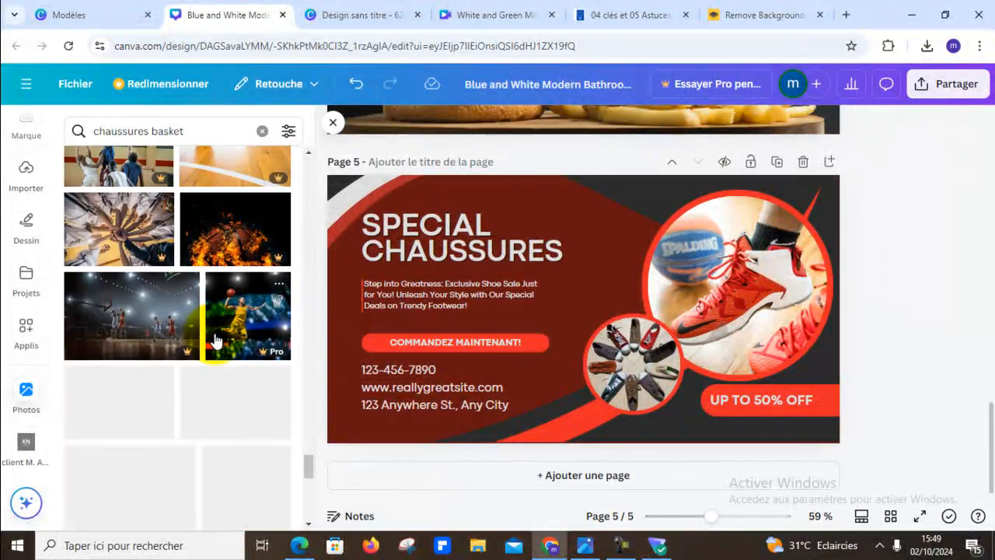
scroll(215, 337, up, 5)
scroll(244, 276, down, 5)
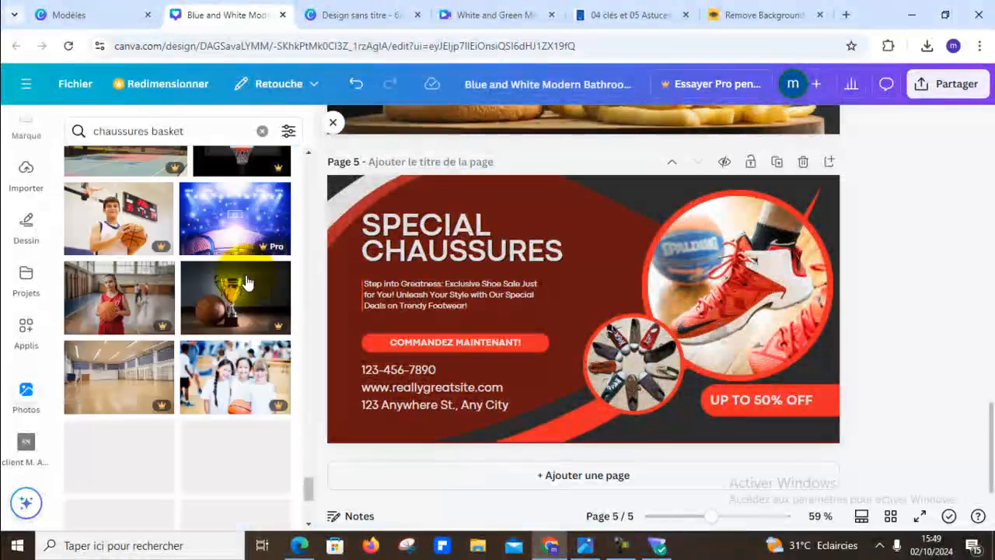
scroll(244, 272, down, 8)
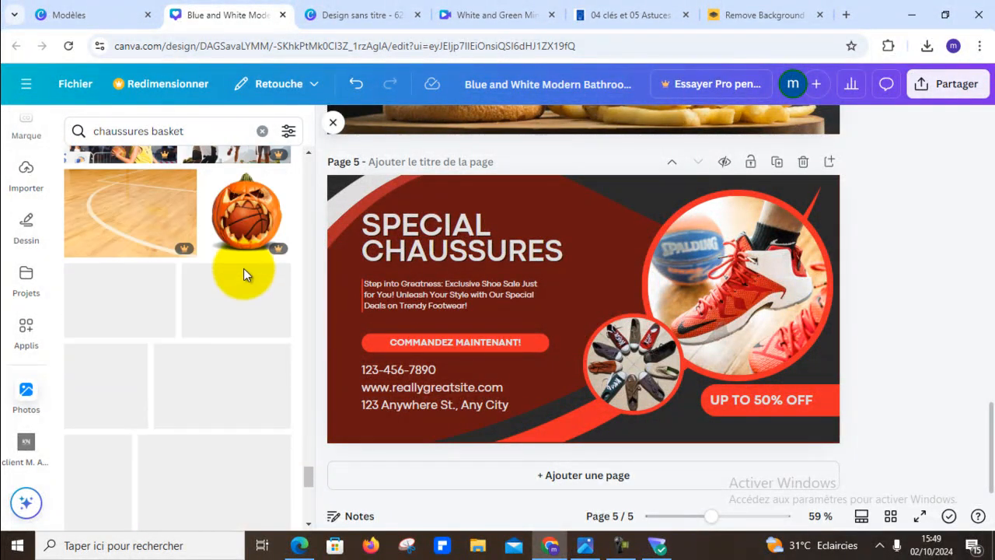
scroll(154, 311, down, 10)
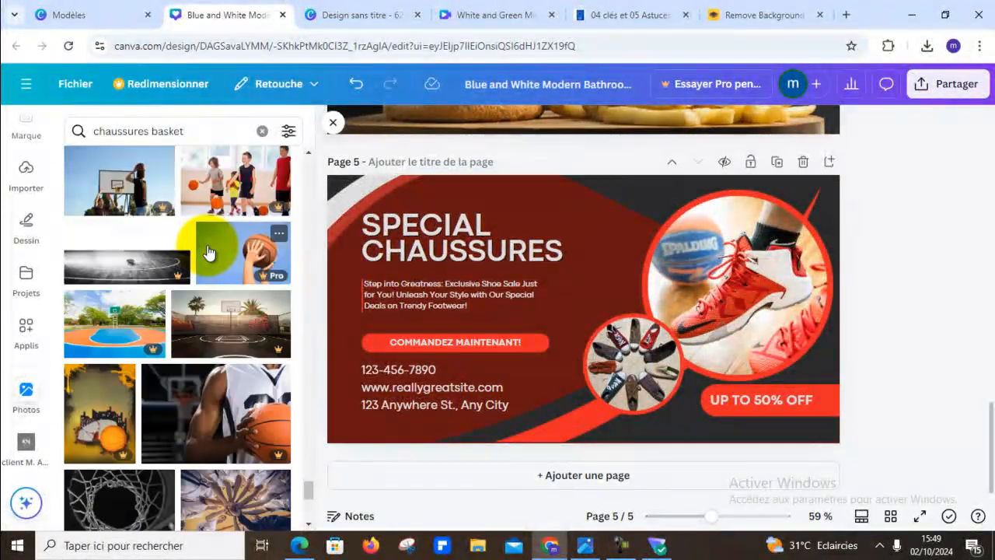
scroll(210, 252, down, 10)
scroll(216, 247, down, 10)
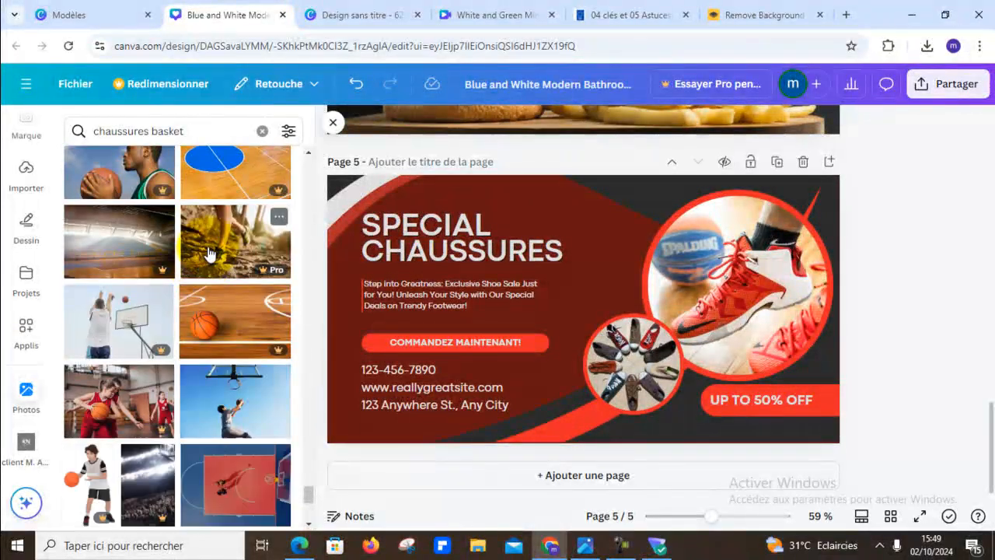
scroll(208, 253, down, 10)
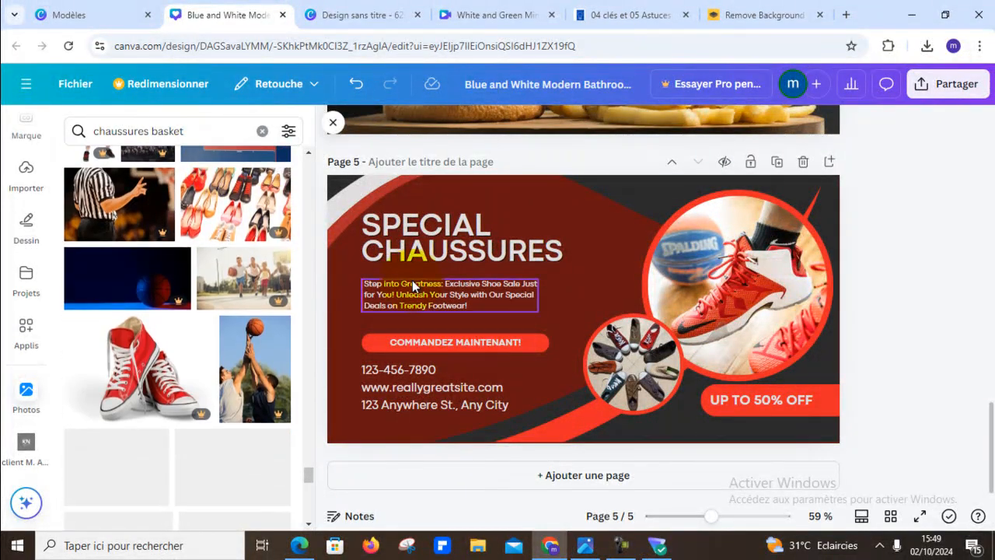
click(299, 282)
scroll(186, 256, down, 5)
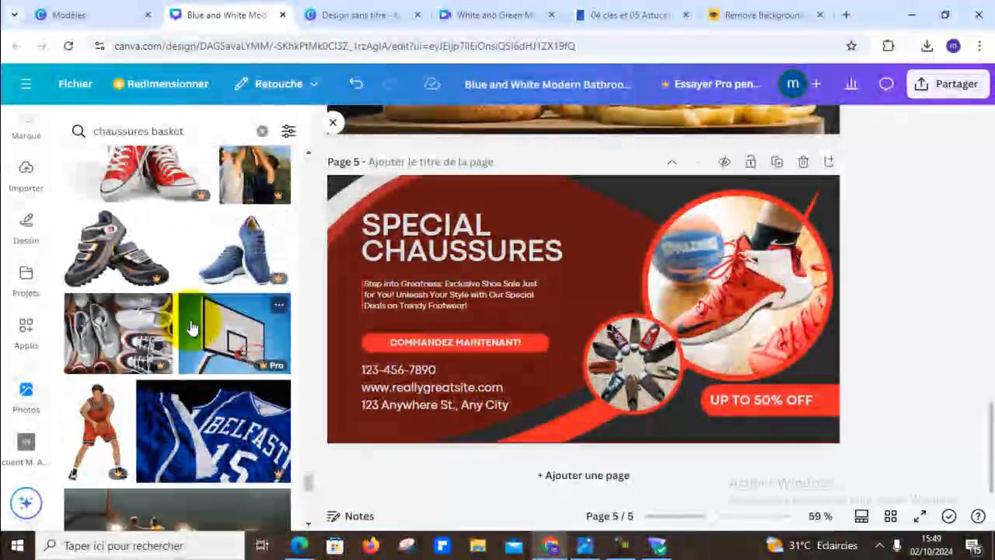
scroll(218, 297, down, 5)
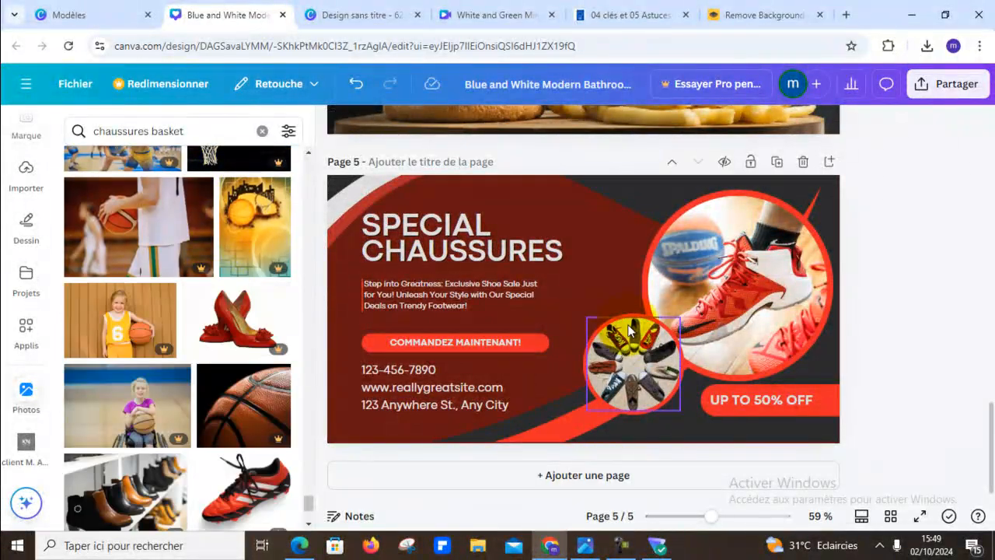
scroll(129, 263, down, 3)
scroll(198, 264, down, 6)
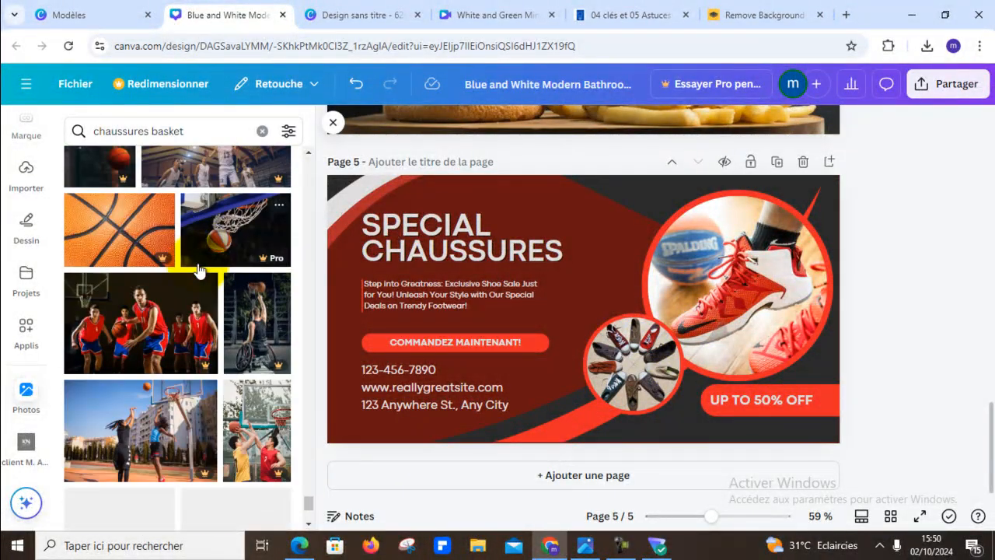
scroll(104, 231, down, 10)
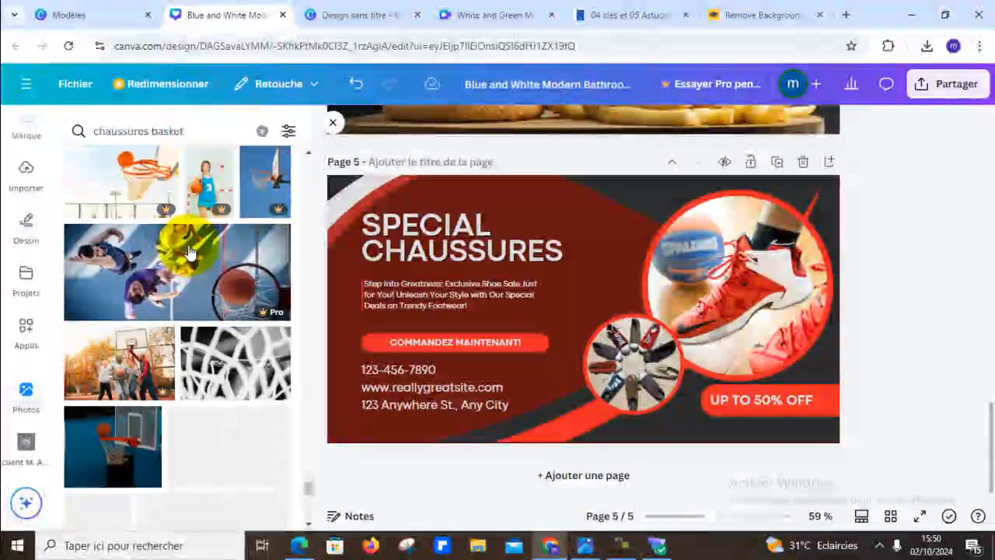
scroll(195, 247, down, 5)
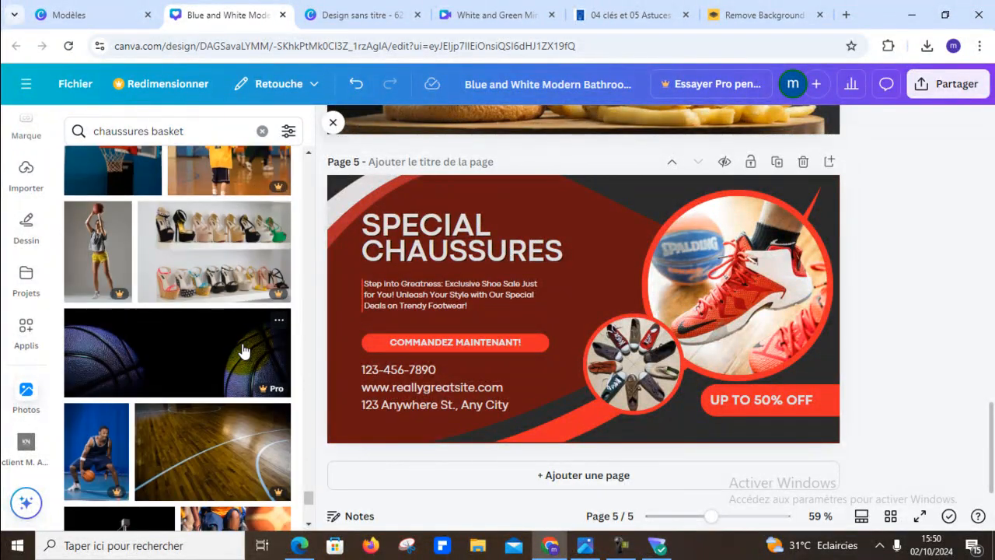
scroll(243, 350, down, 4)
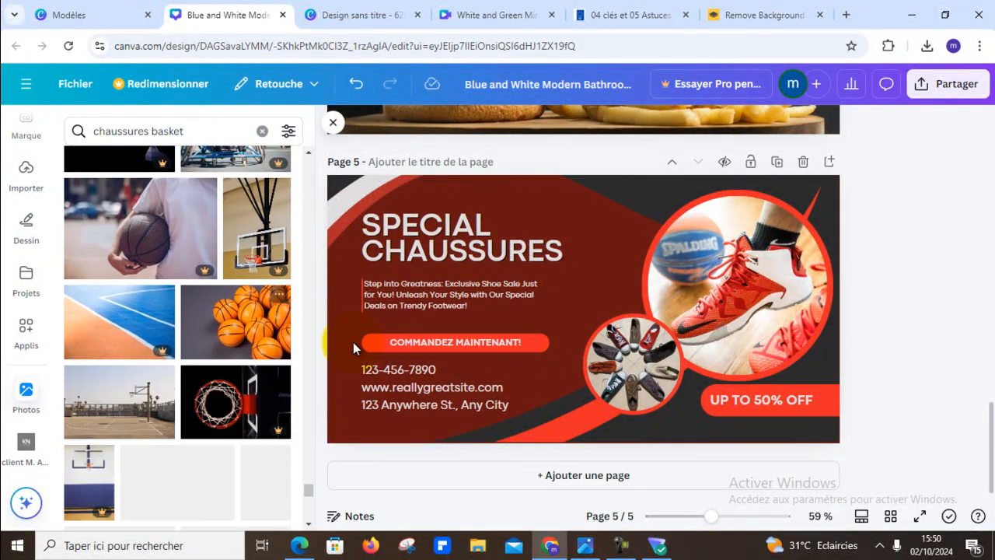
scroll(218, 356, down, 3)
scroll(223, 349, down, 4)
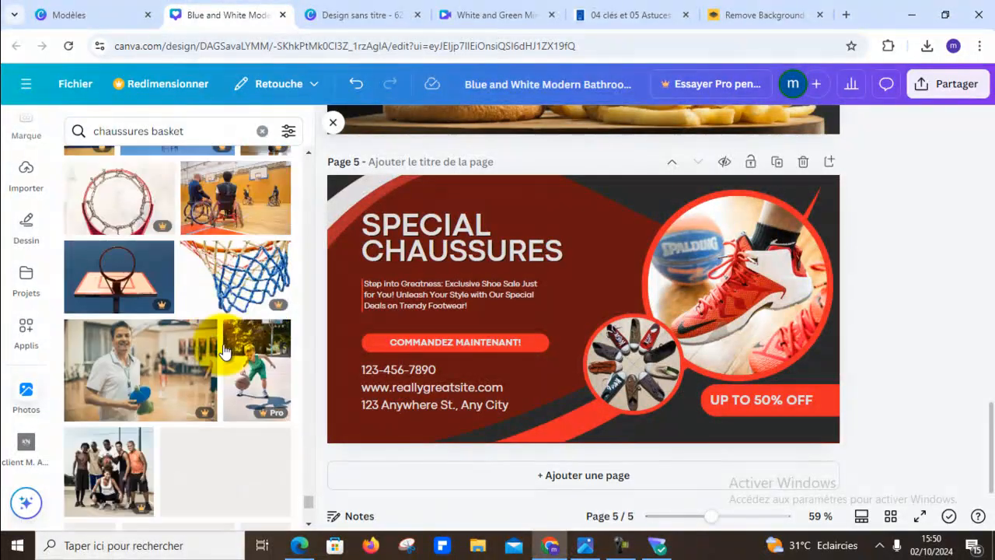
scroll(225, 351, down, 3)
scroll(225, 351, up, 3)
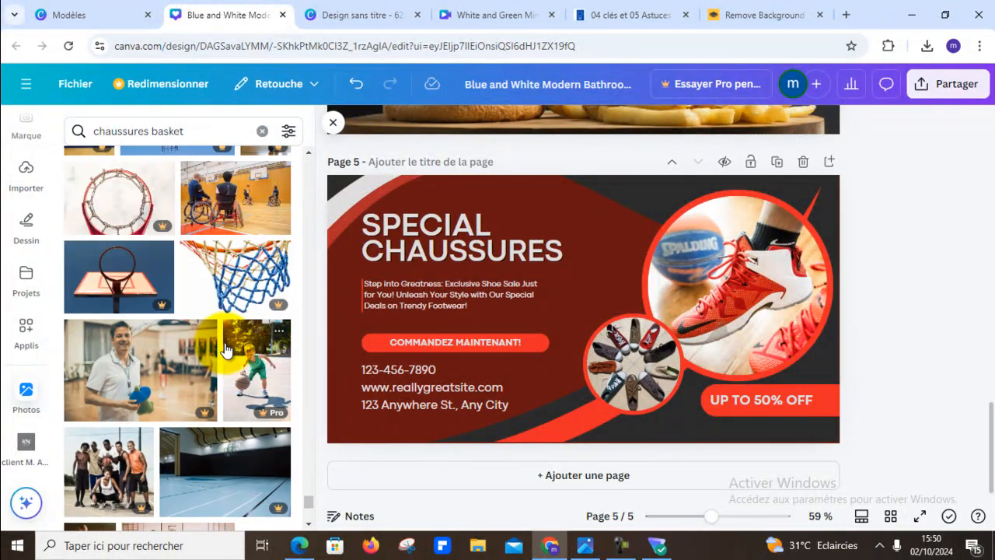
scroll(225, 349, down, 5)
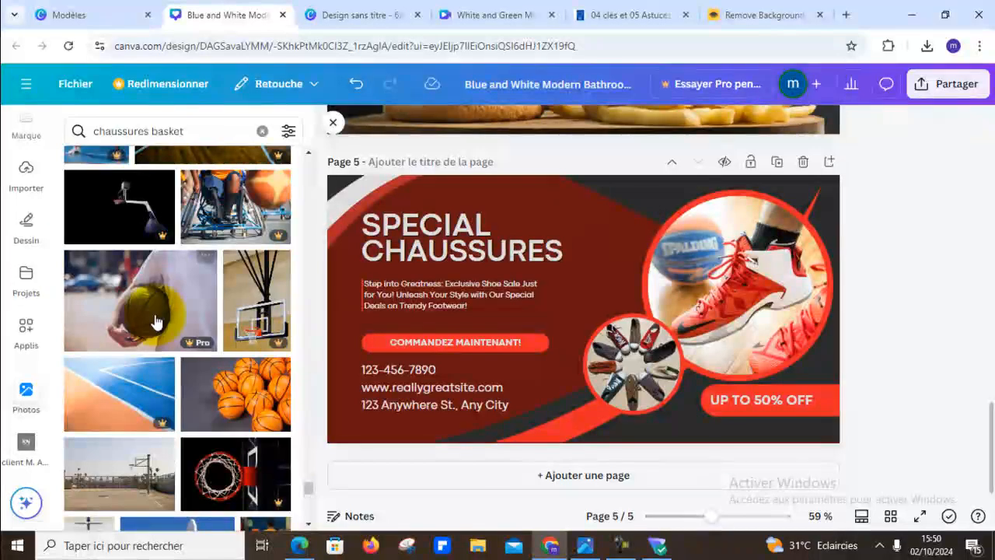
scroll(264, 409, down, 8)
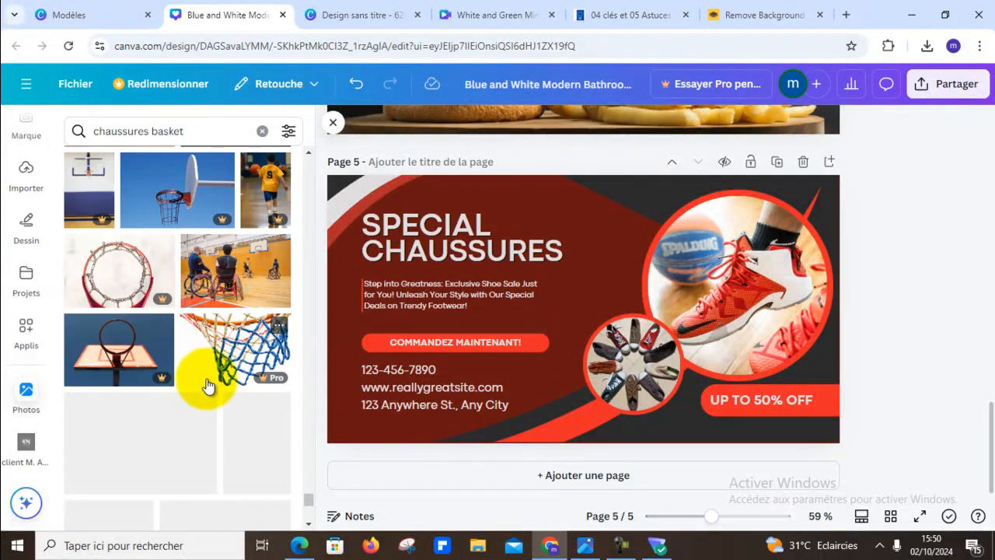
scroll(208, 381, down, 3)
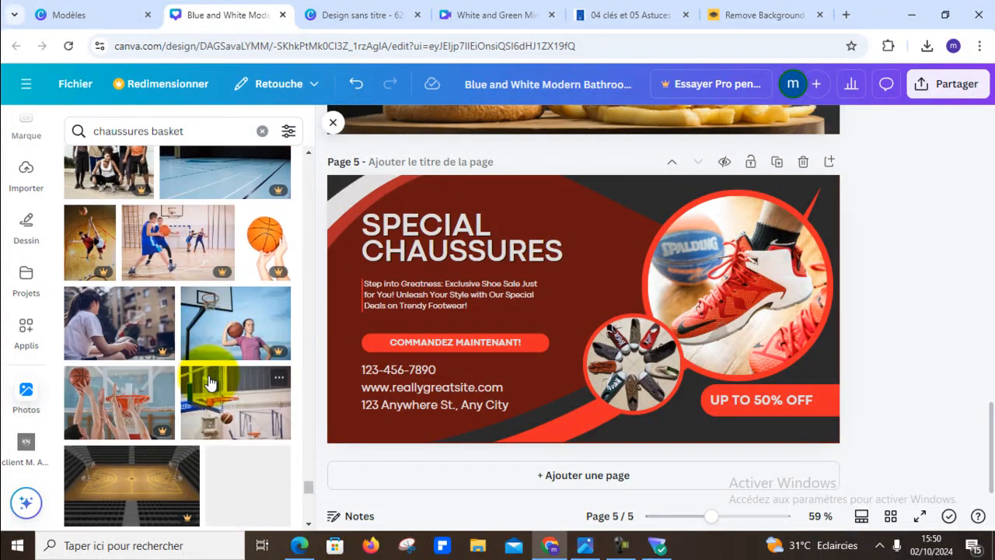
scroll(208, 381, down, 3)
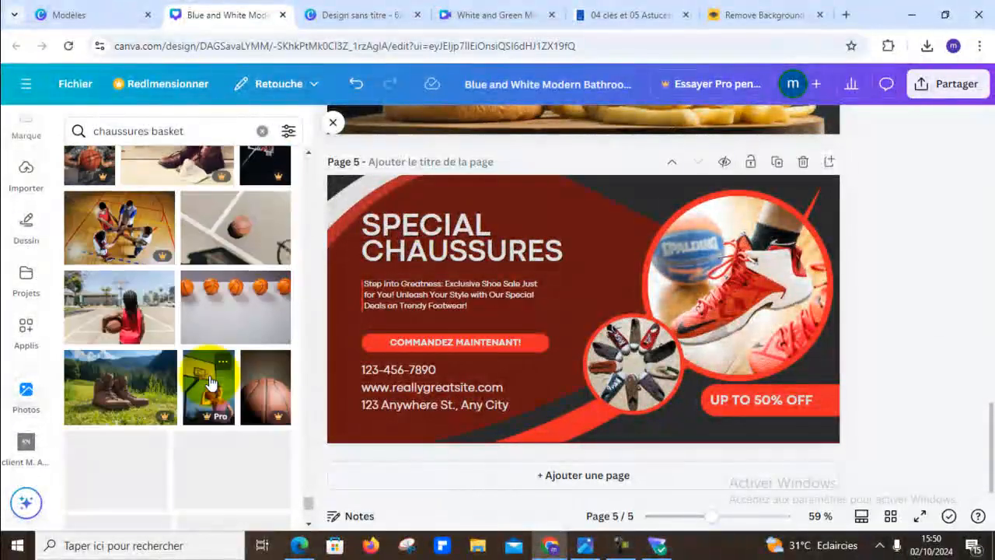
scroll(233, 380, down, 3)
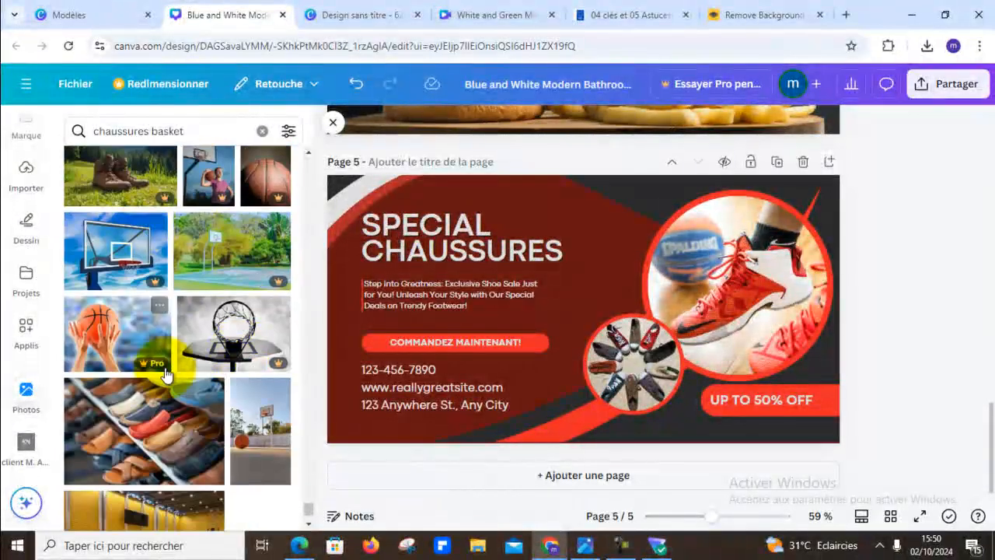
scroll(165, 374, down, 5)
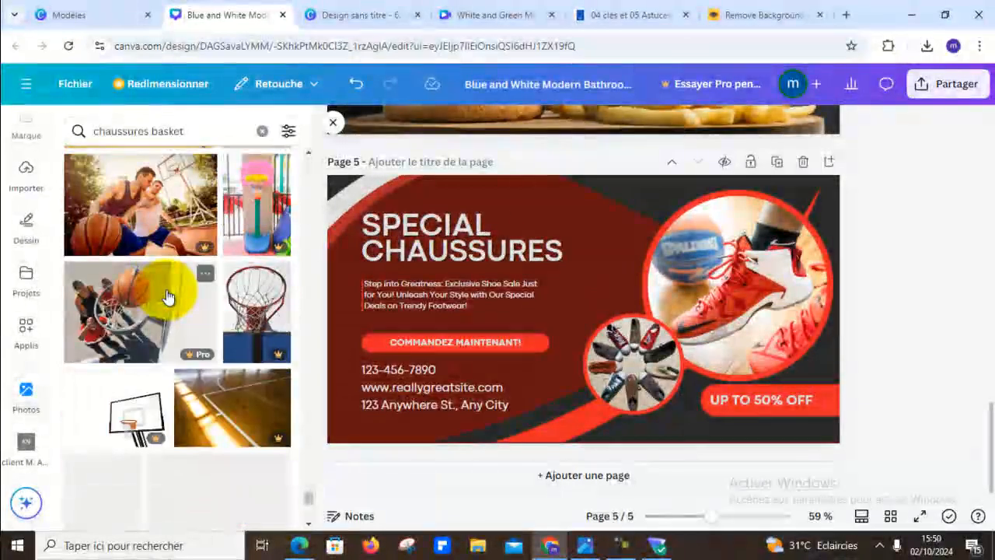
scroll(168, 296, down, 2)
scroll(168, 296, down, 8)
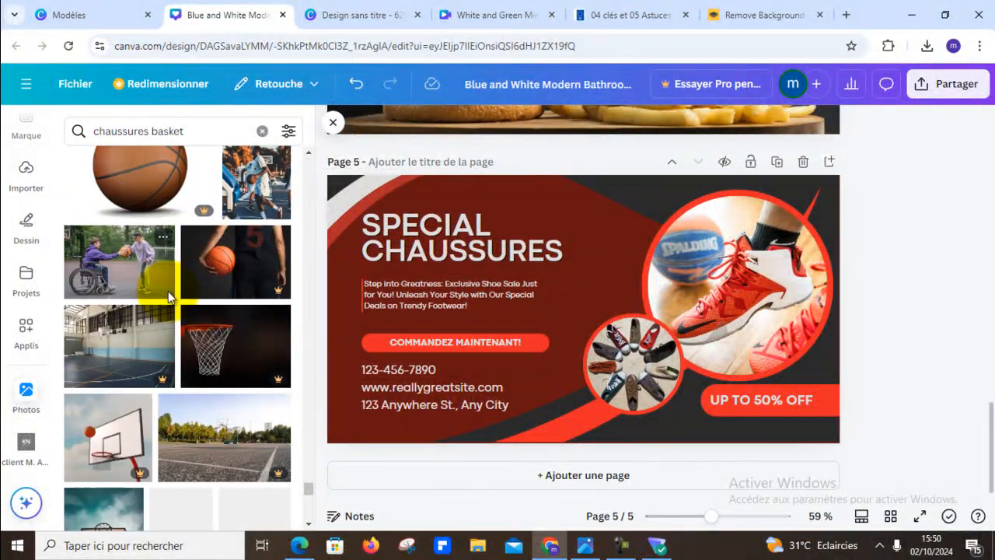
scroll(168, 297, down, 5)
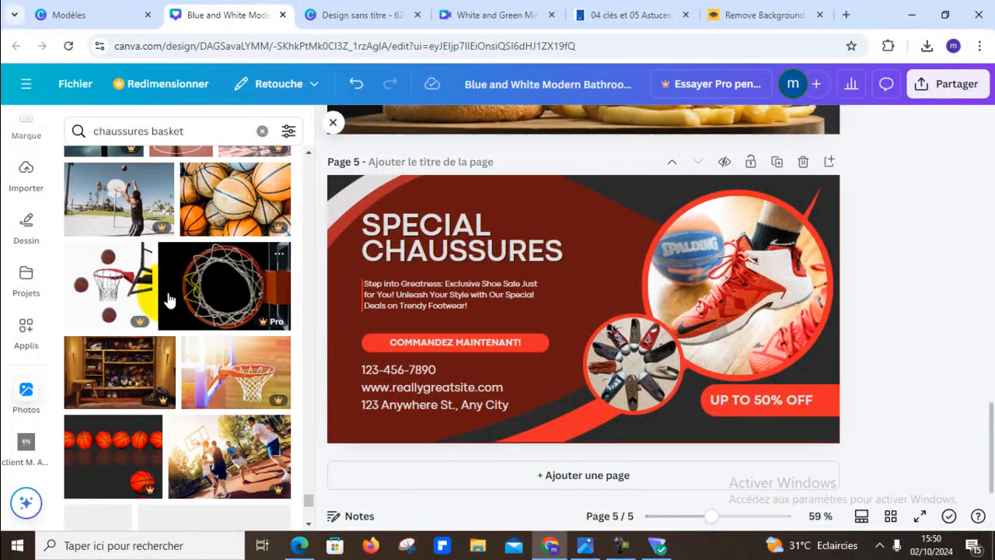
scroll(171, 296, down, 4)
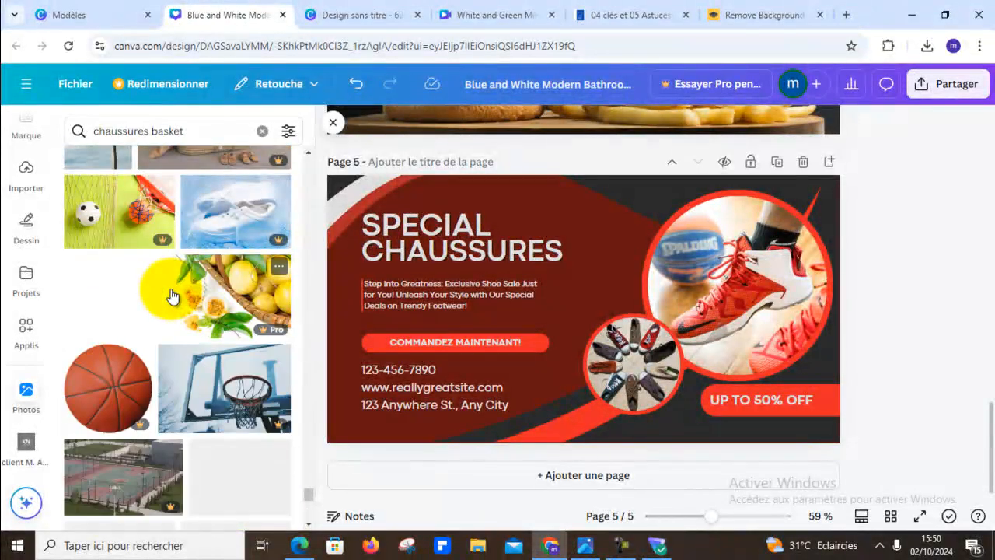
scroll(172, 296, up, 4)
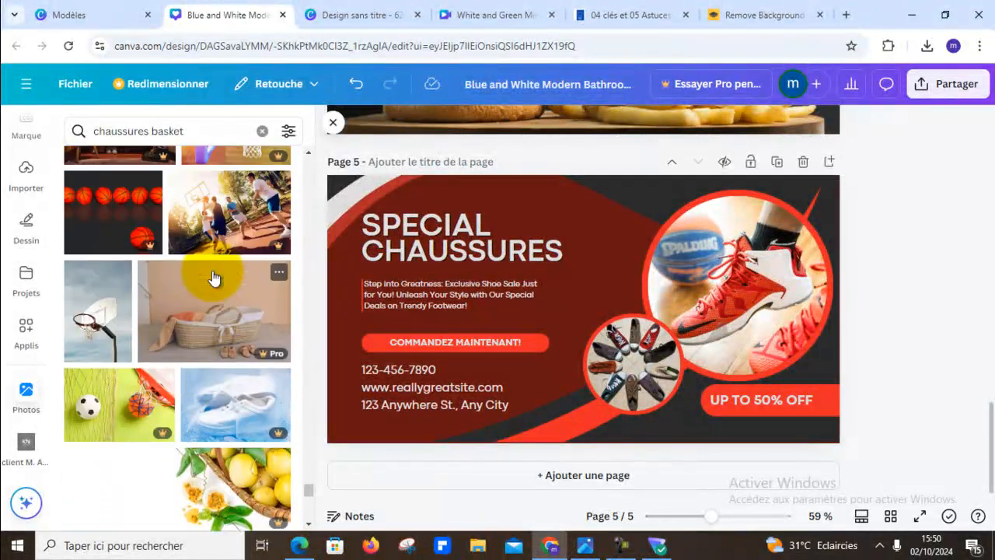
scroll(214, 278, down, 10)
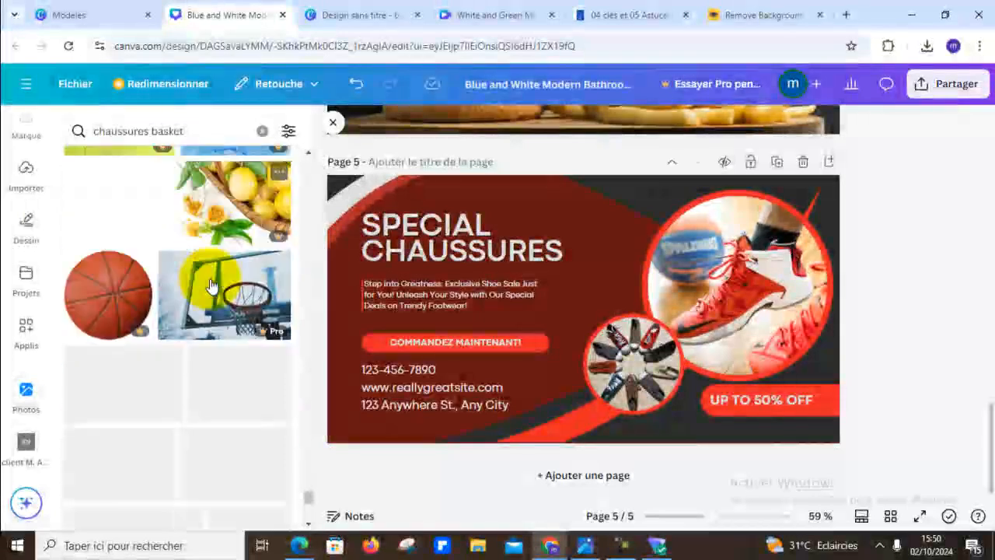
- Check further down the Canva photo results for a shoe picture that suits page 5's small circle
scroll(209, 284, down, 5)
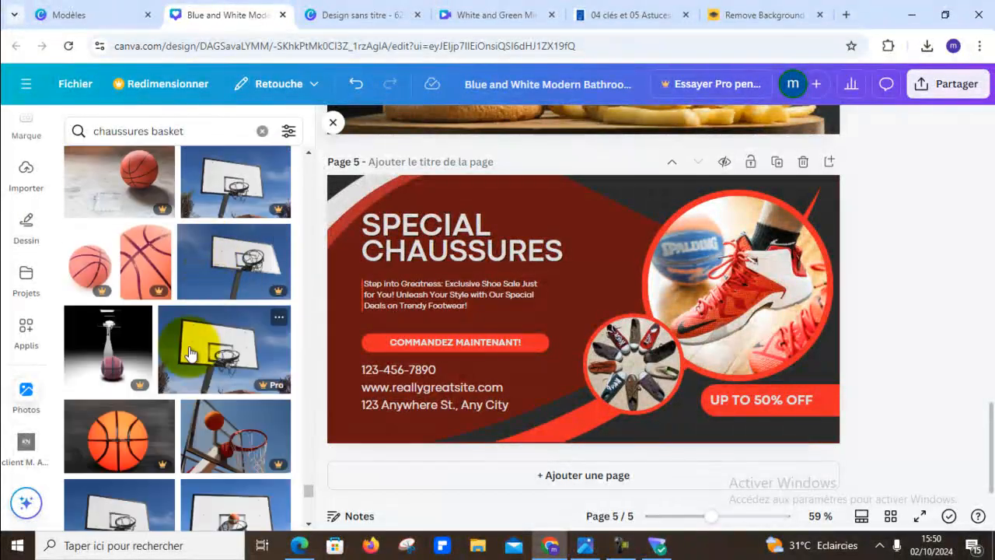
scroll(248, 401, down, 3)
scroll(248, 400, down, 3)
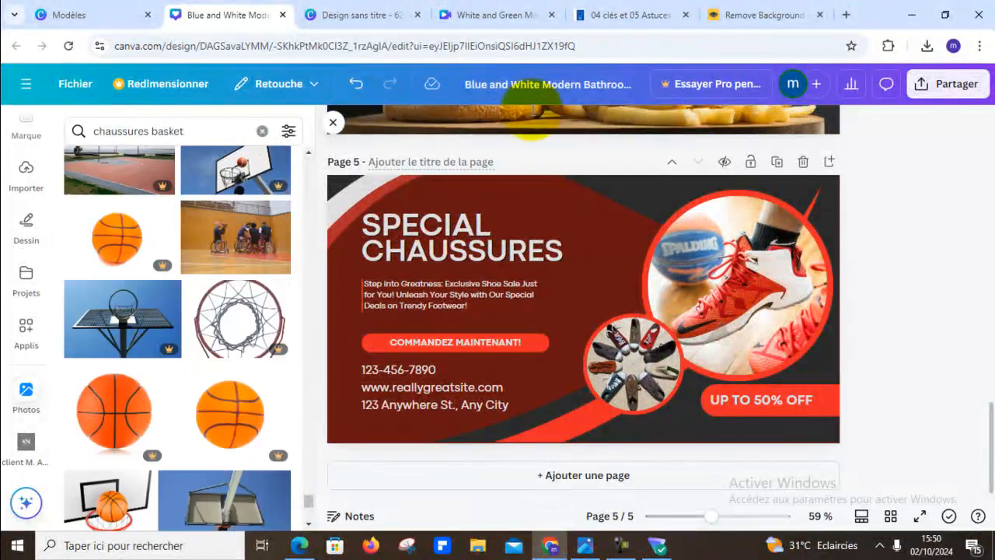
- Open the Freepik site at fr.freepik.com in a new browser tab
click(845, 16)
text(fr)
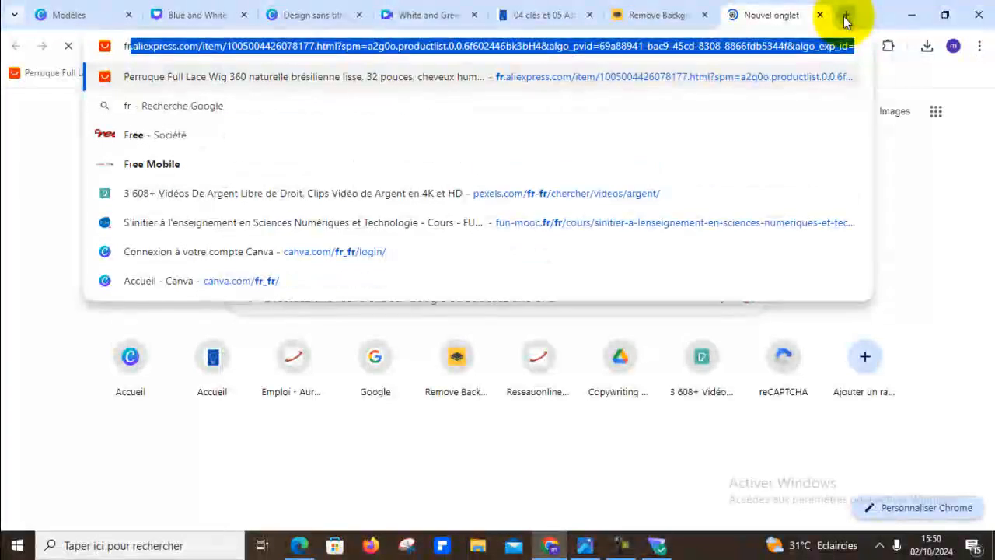
text(e)
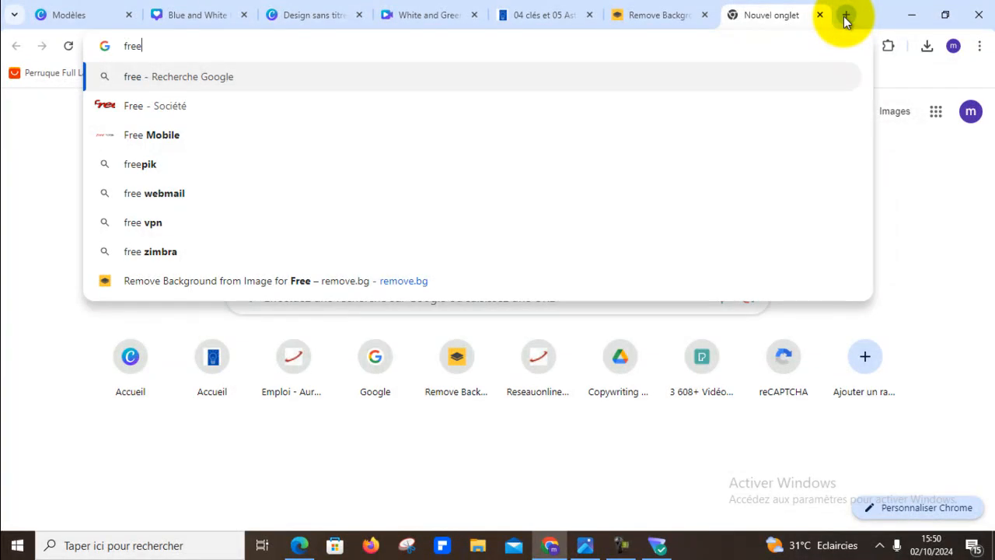
key(BackSpace)
text(-)
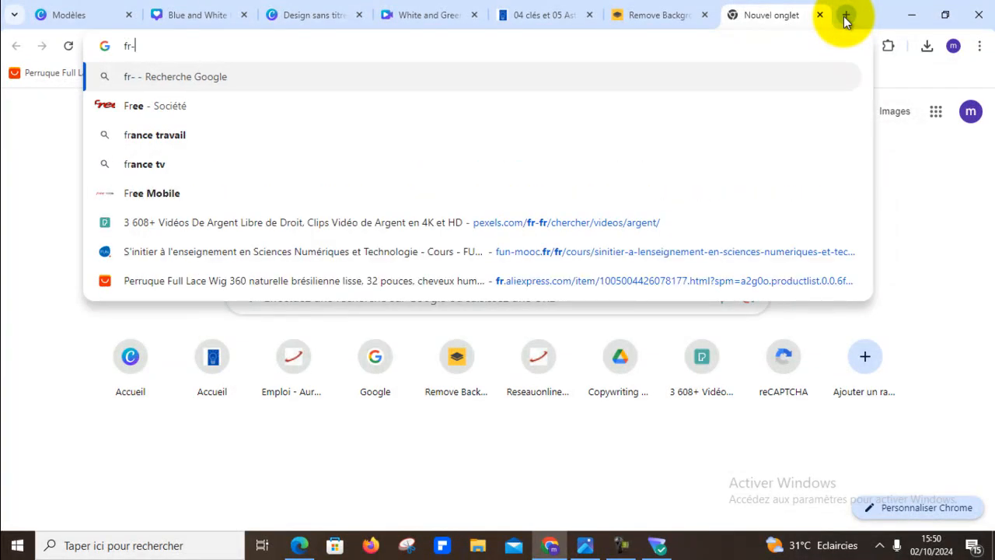
key(BackSpace)
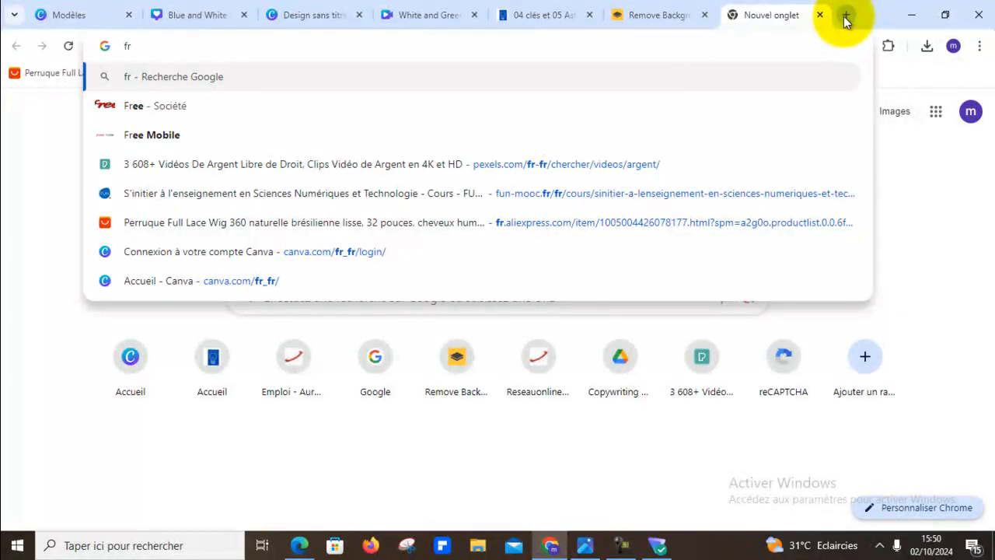
text(.fr)
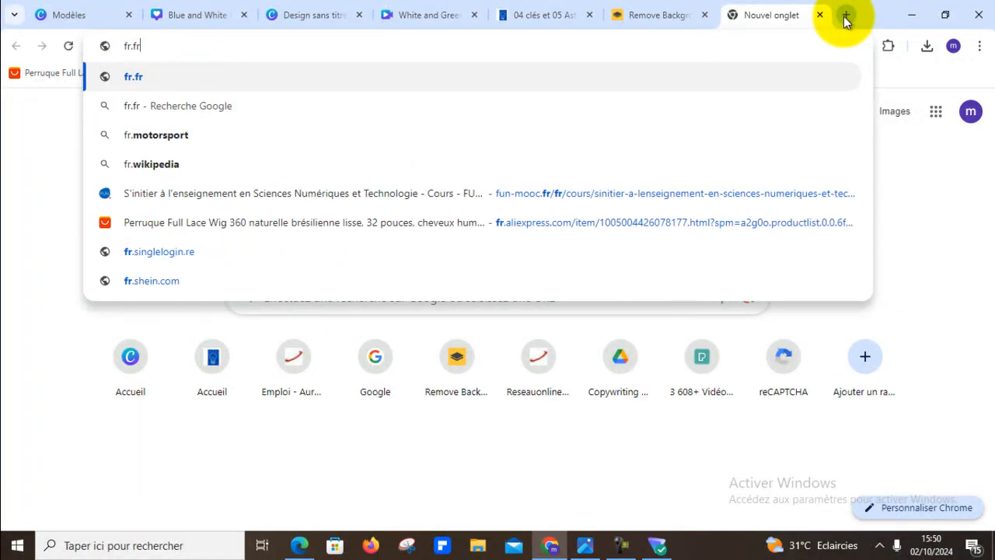
text(eelpik)
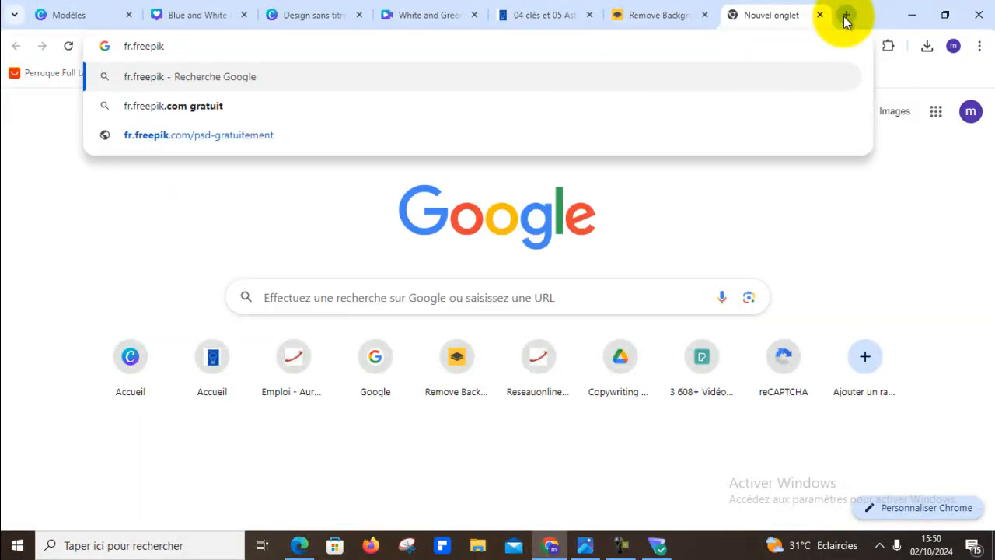
text(.com)
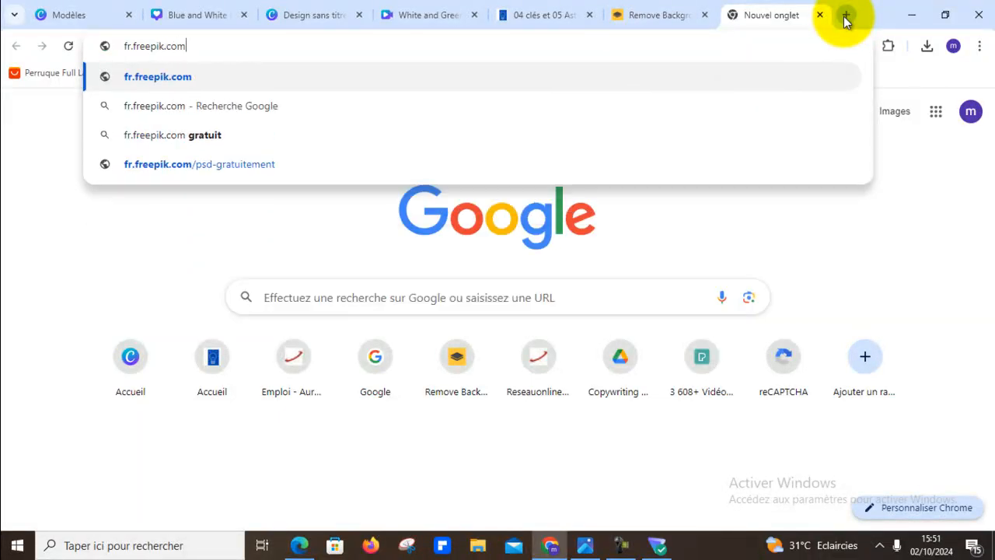
key(Return)
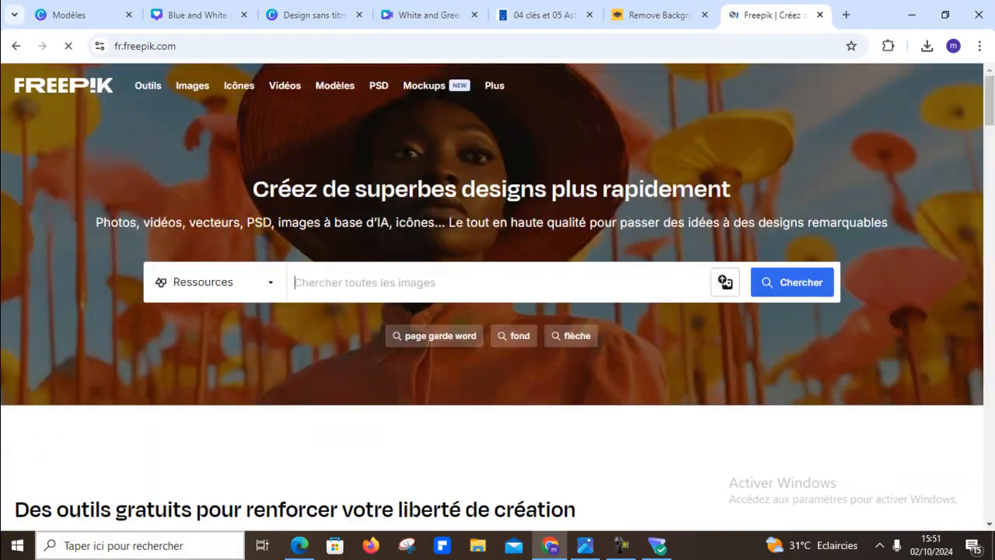
- Search Freepik's resources for "chaussures basket"
scroll(395, 238, down, 3)
scroll(396, 234, down, 3)
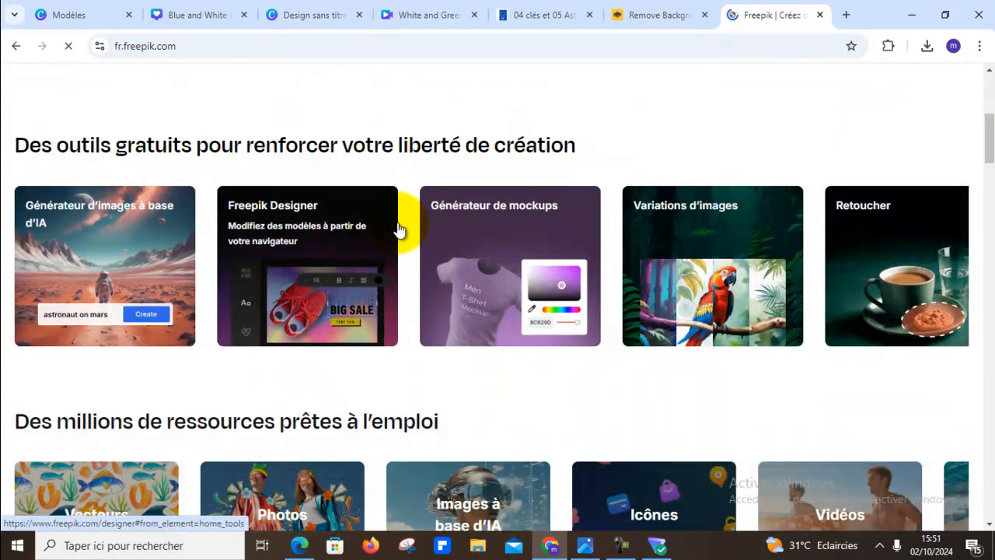
scroll(399, 231, up, 5)
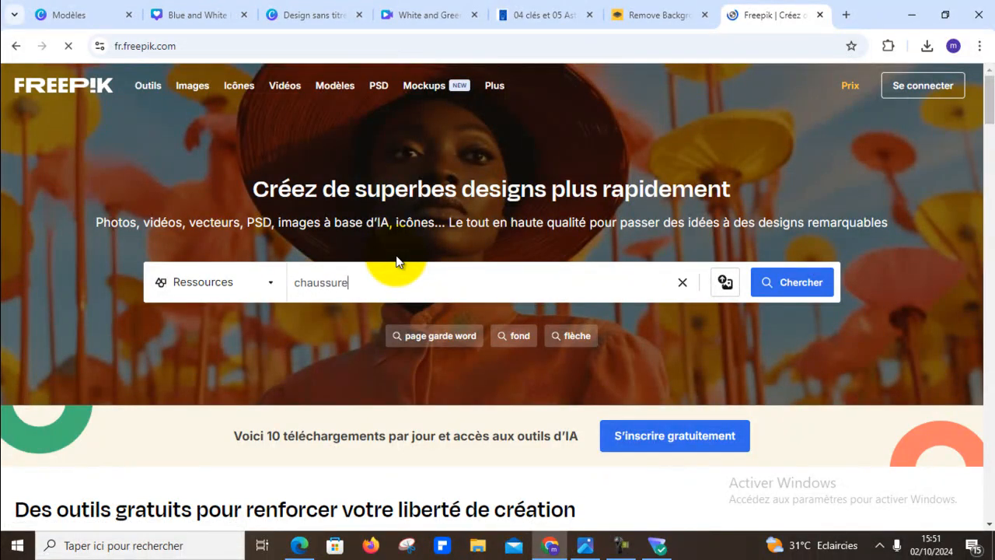
text(b)
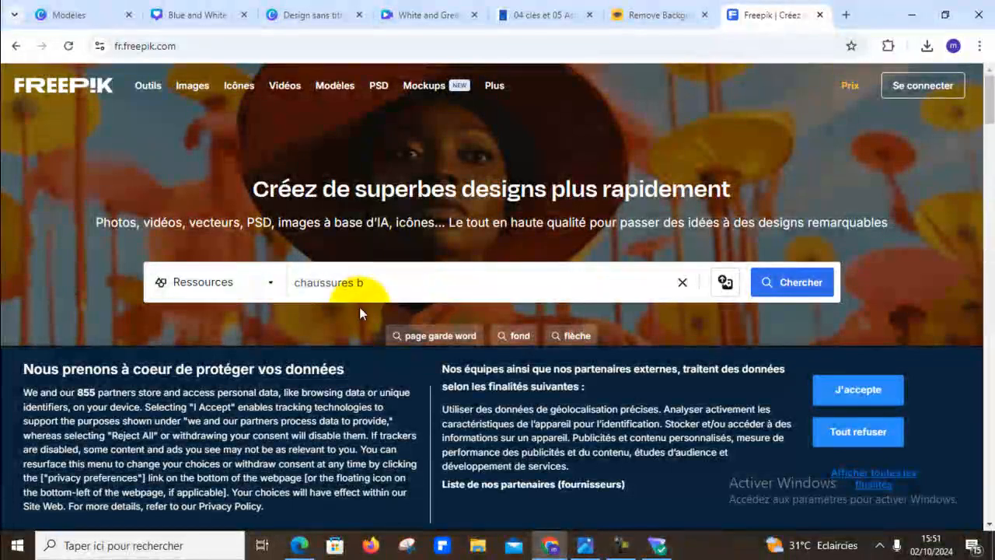
text(asket)
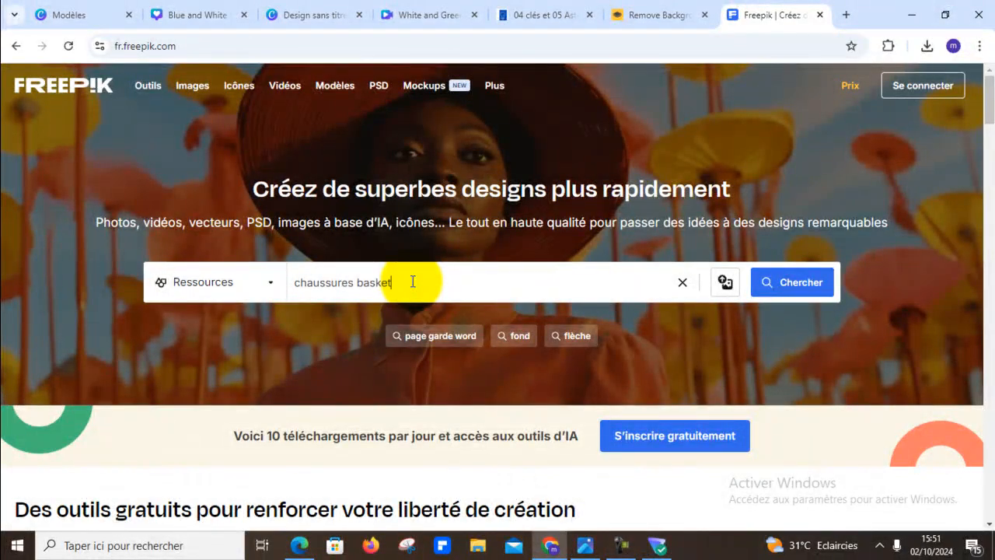
key(Return)
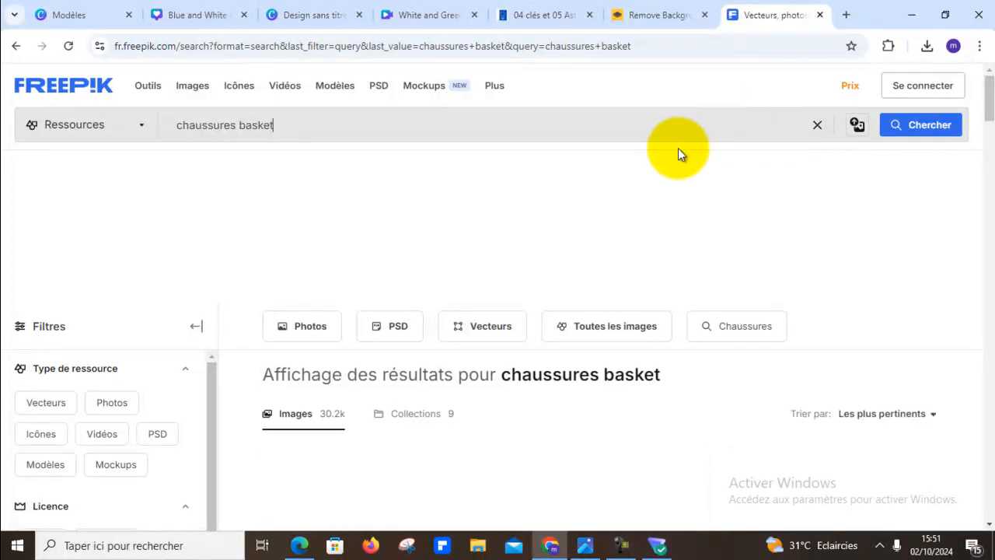
- Look through the Freepik "chaussures basket" results for a shoe picture suitable for the poster's small circle
scroll(674, 193, down, 2)
scroll(673, 193, down, 5)
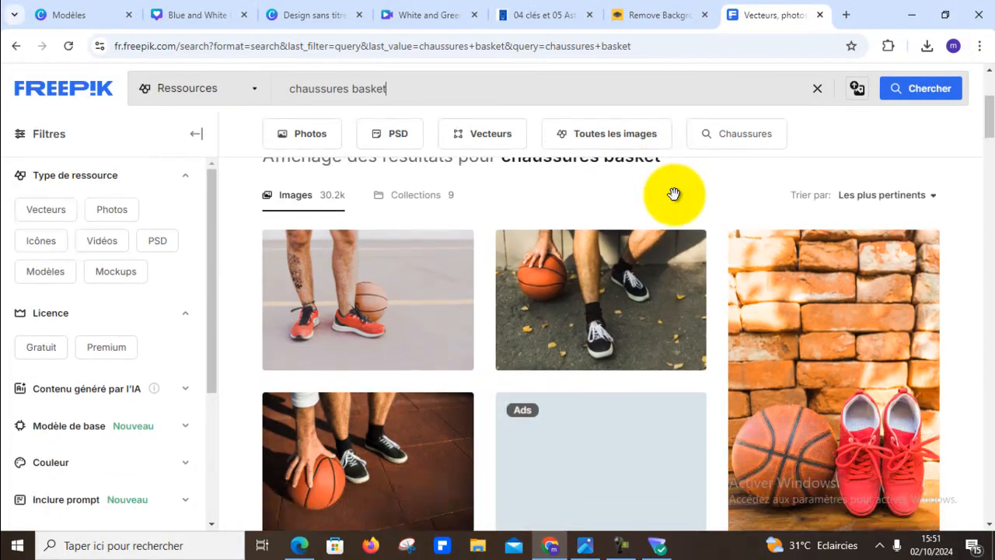
scroll(675, 198, down, 1)
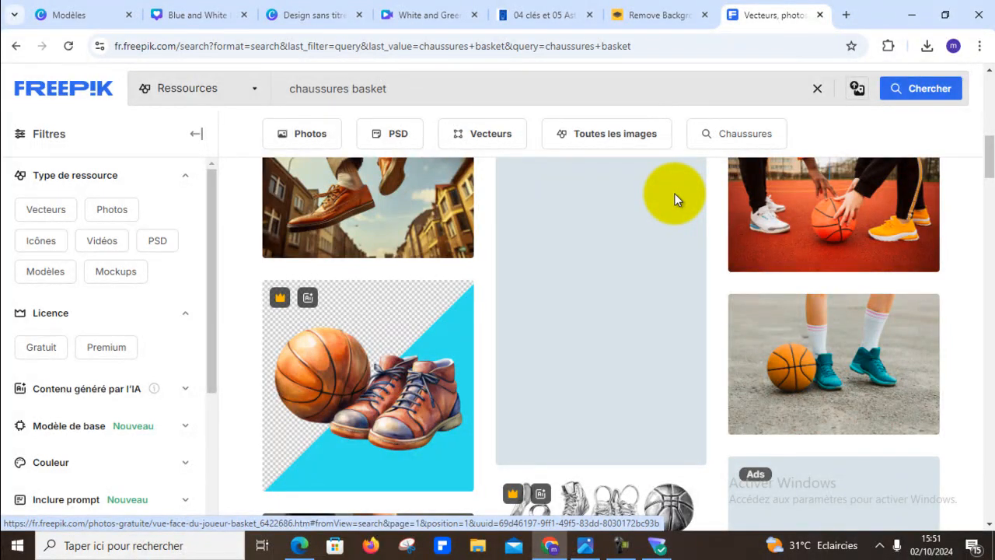
scroll(673, 195, down, 1)
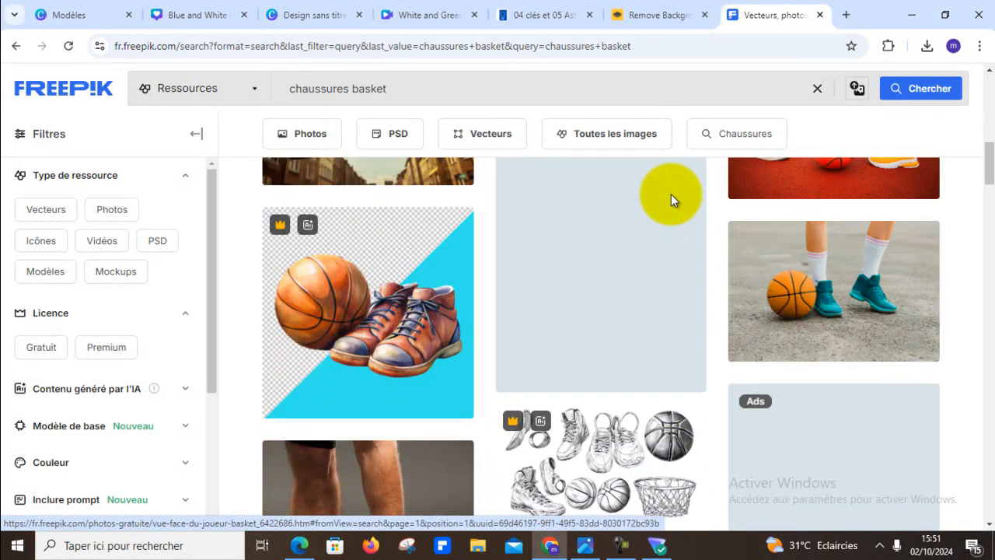
scroll(672, 194, down, 3)
scroll(670, 198, down, 1)
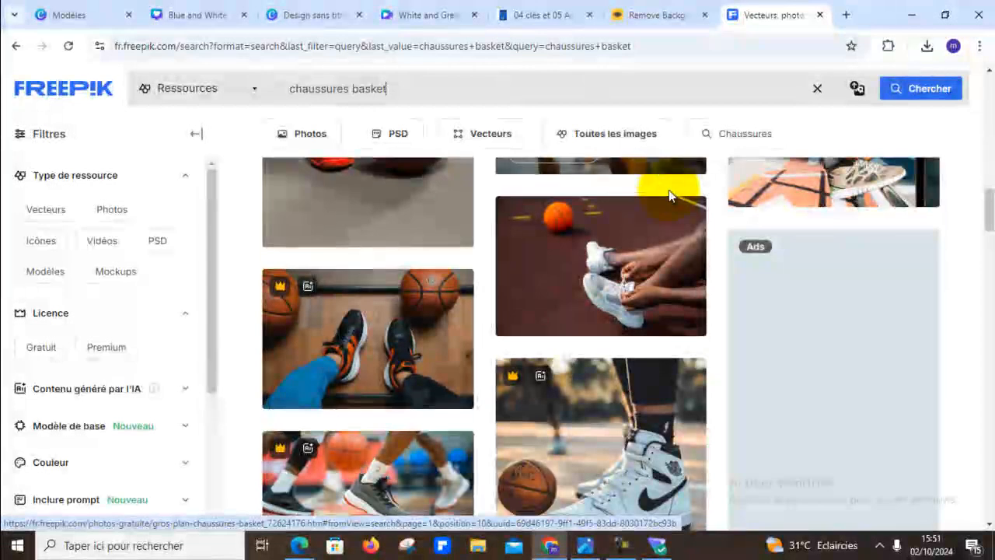
scroll(667, 194, down, 4)
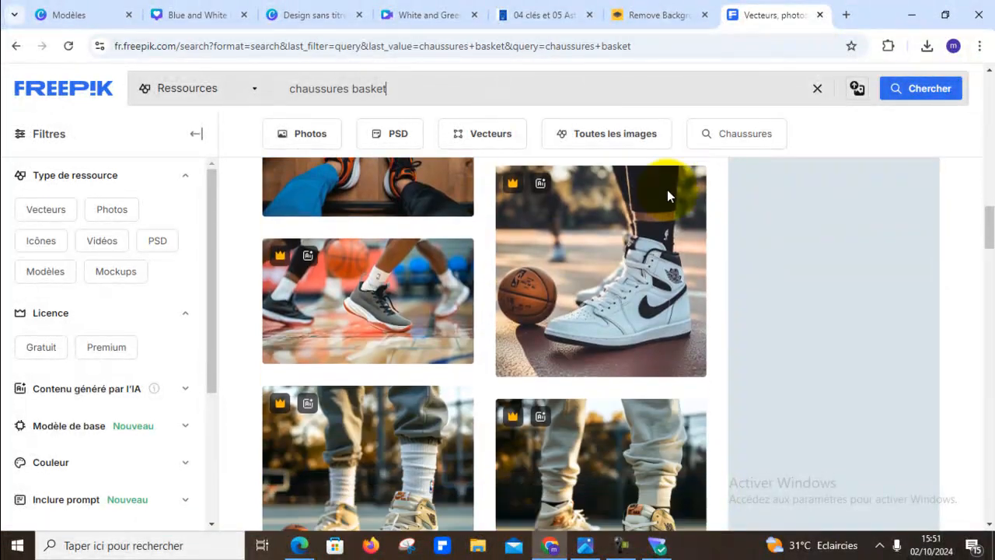
scroll(667, 194, down, 10)
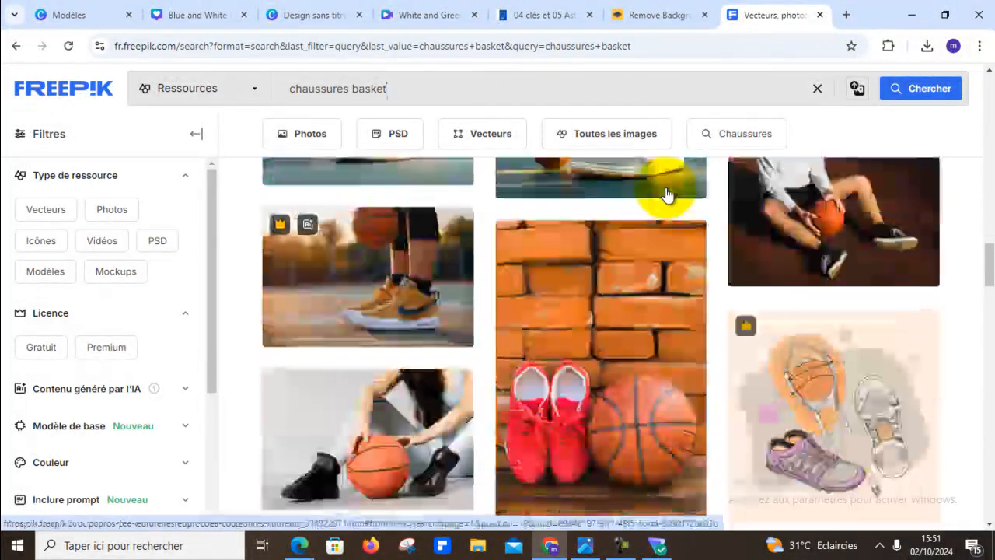
scroll(664, 194, down, 8)
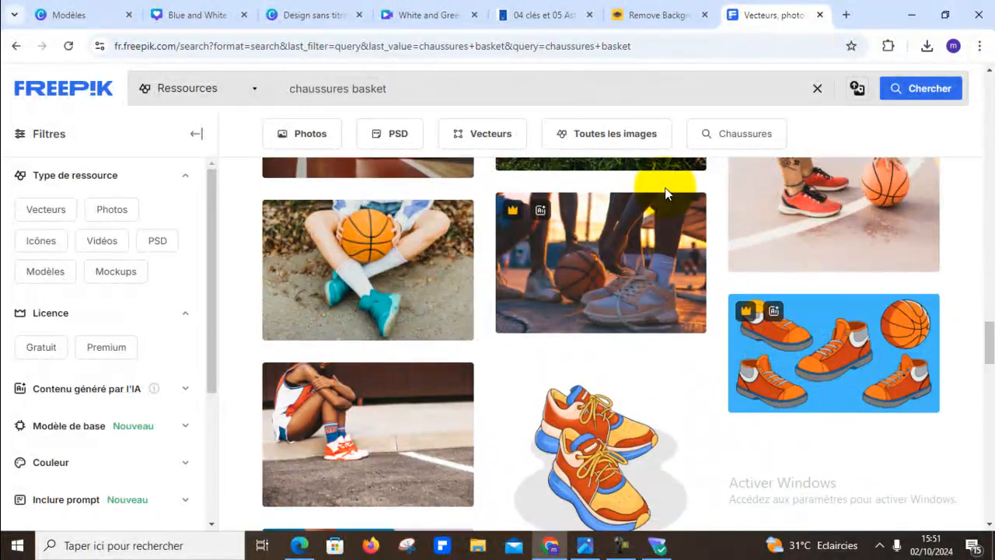
mouse_move(984, 363)
mouse_down()
mouse_move(987, 424)
mouse_move(990, 381)
mouse_up()
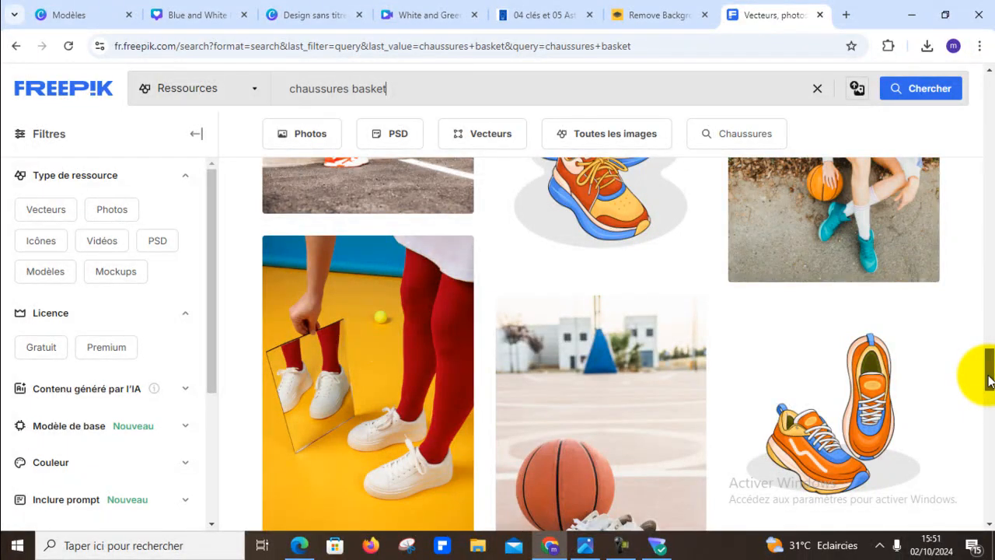
mouse_move(989, 381)
mouse_down()
mouse_move(981, 460)
mouse_move(987, 160)
mouse_move(983, 390)
mouse_up()
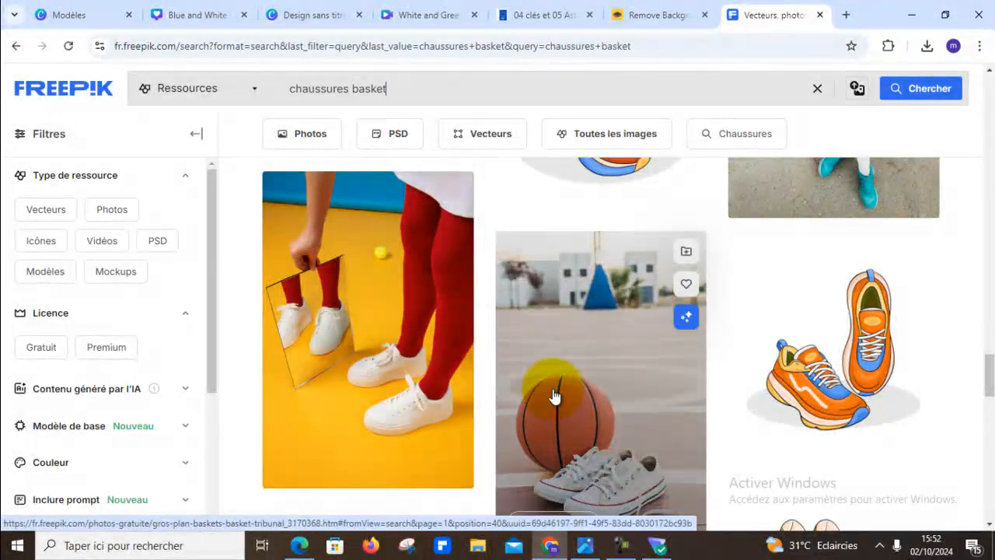
- Open the photo of white sneakers reflected in a mirror, skip the feature tour and review the other photos in its series
click(444, 371)
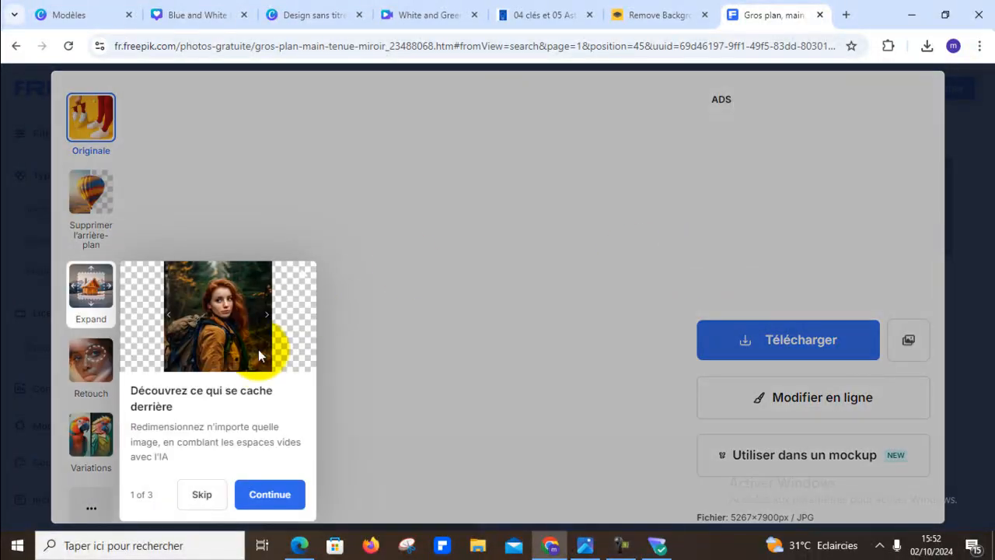
click(204, 495)
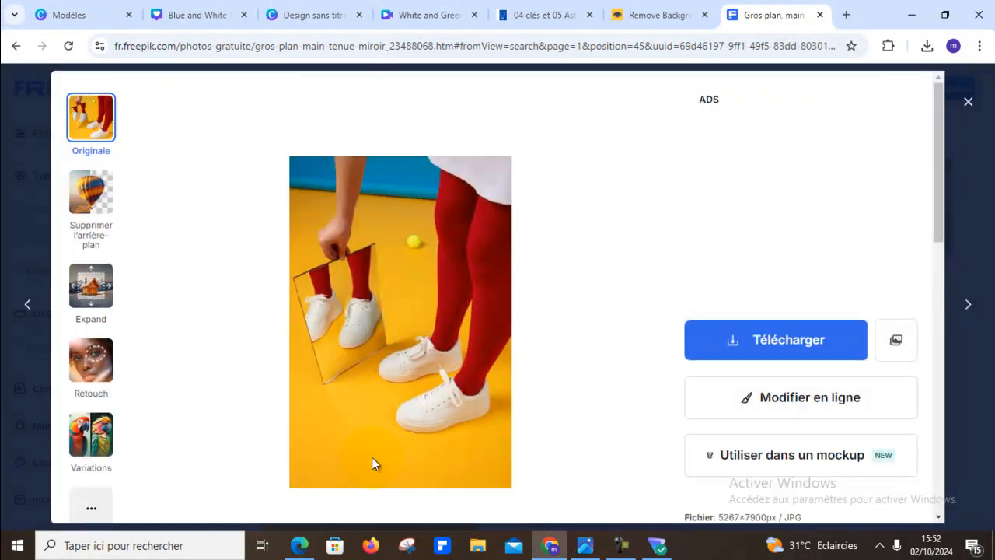
scroll(533, 366, down, 10)
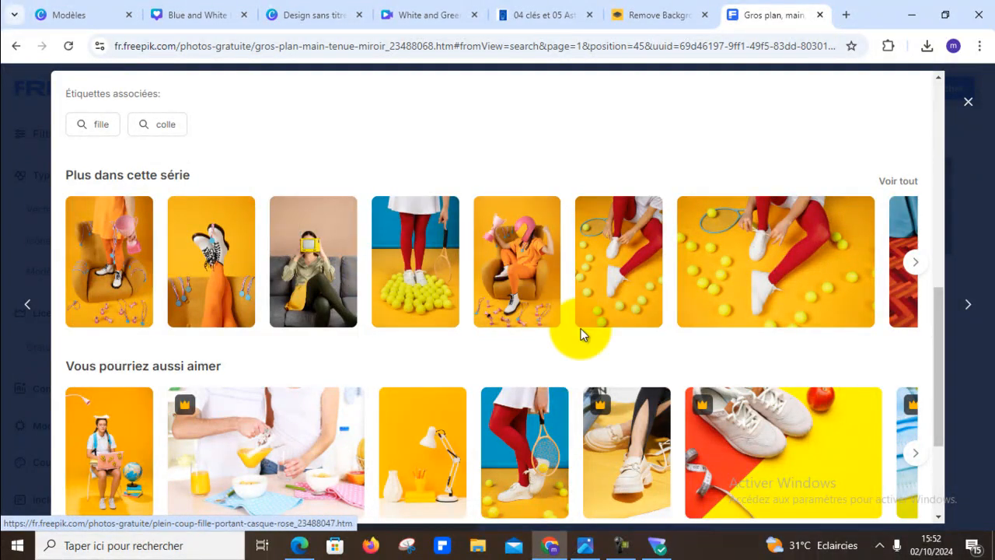
click(916, 263)
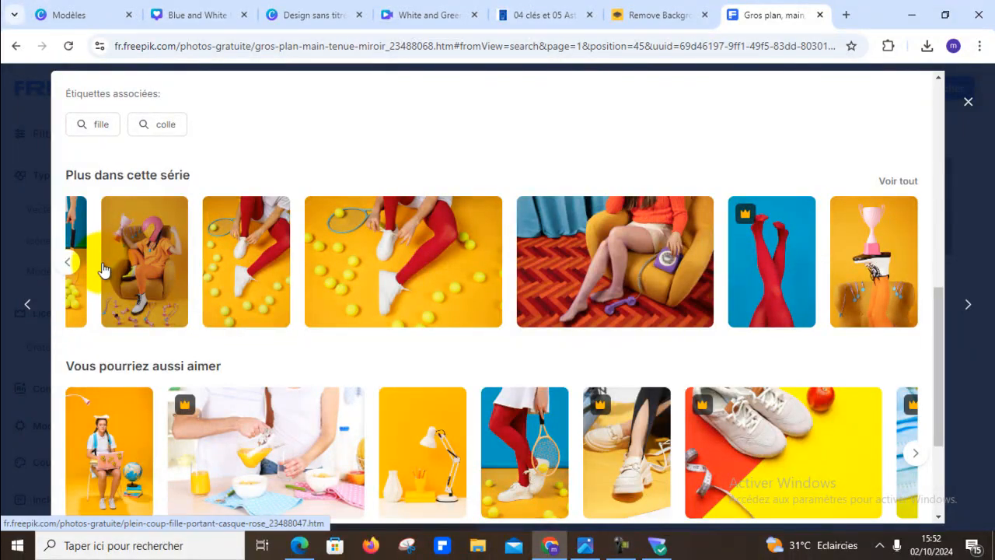
click(66, 271)
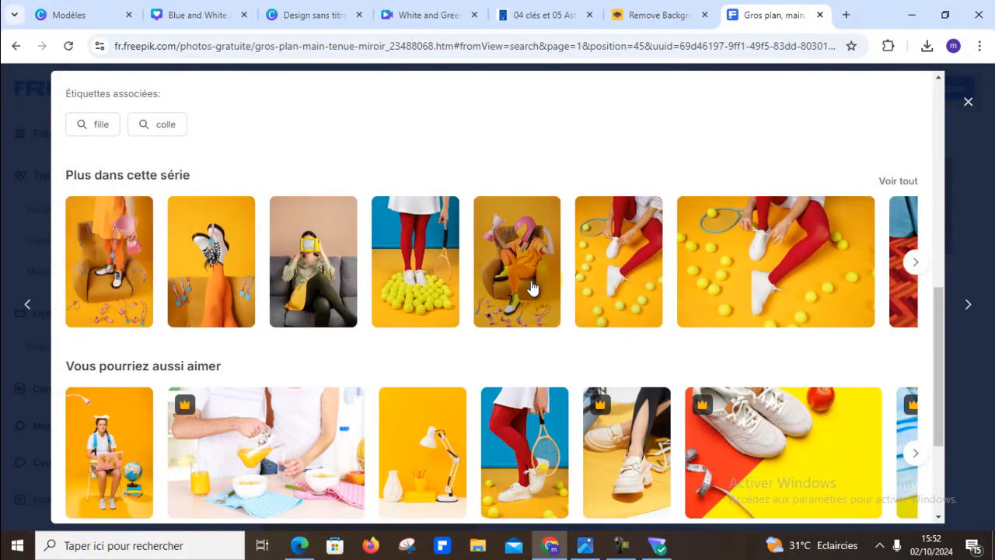
scroll(397, 276, up, 4)
scroll(396, 268, up, 4)
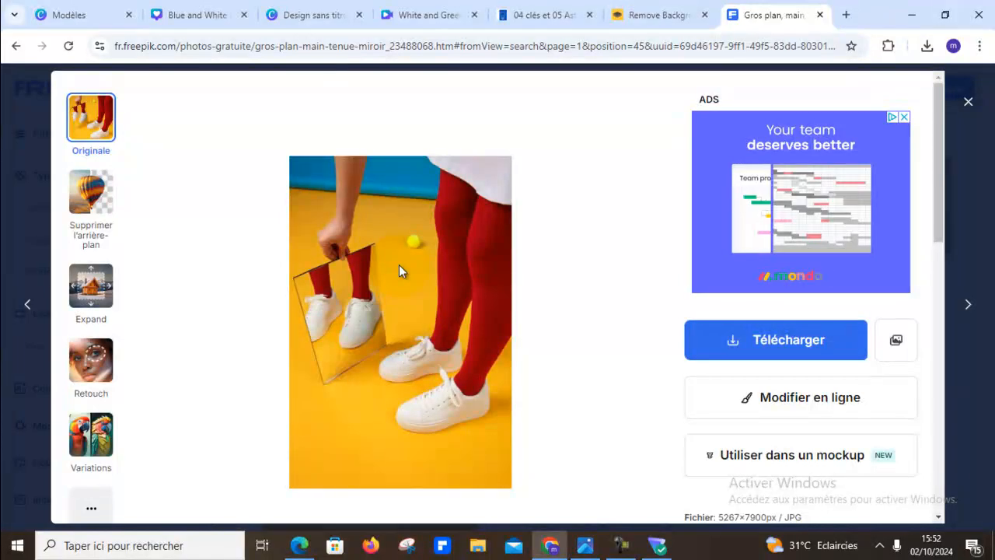
scroll(399, 271, down, 4)
scroll(400, 267, down, 5)
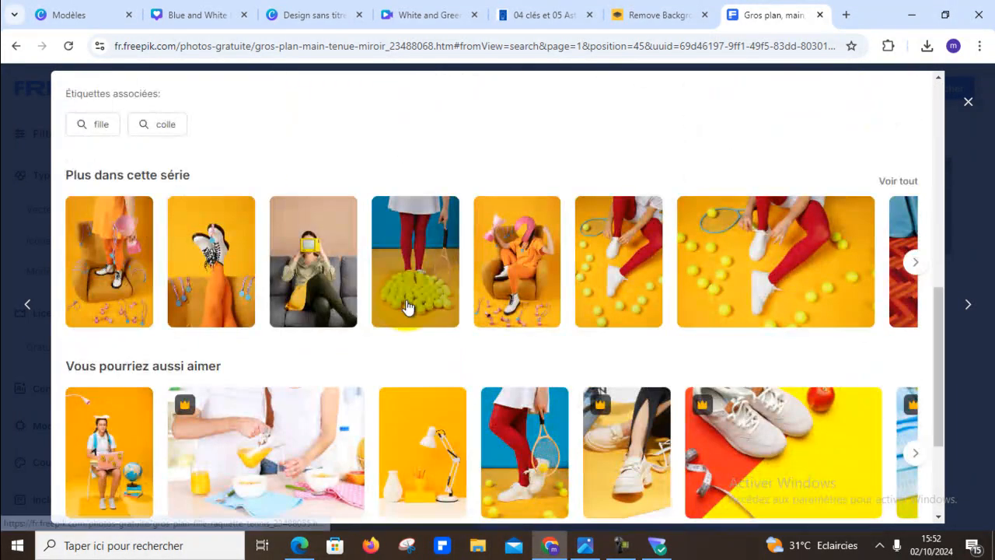
- View the series photo of white sneakers among tennis balls, close it and resume browsing the search results
click(414, 287)
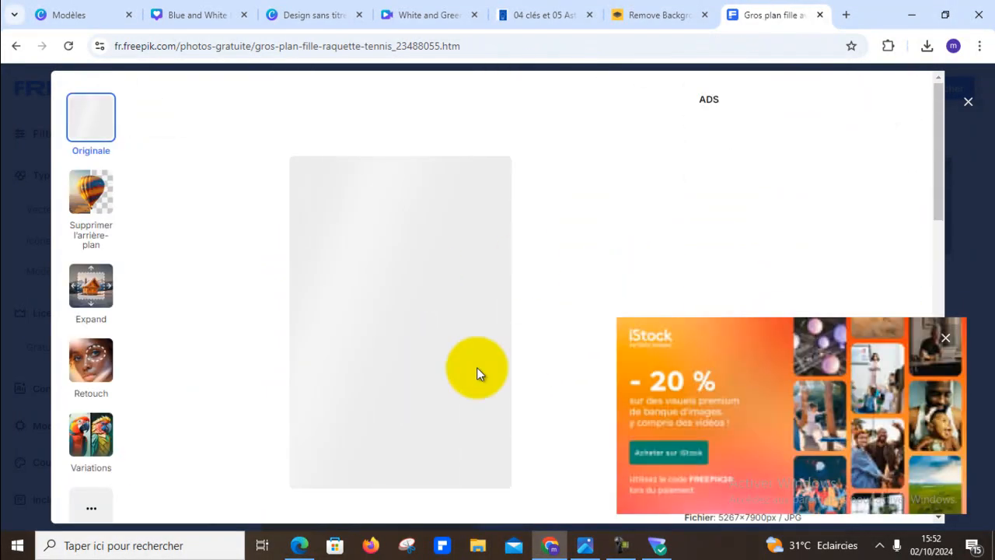
click(945, 337)
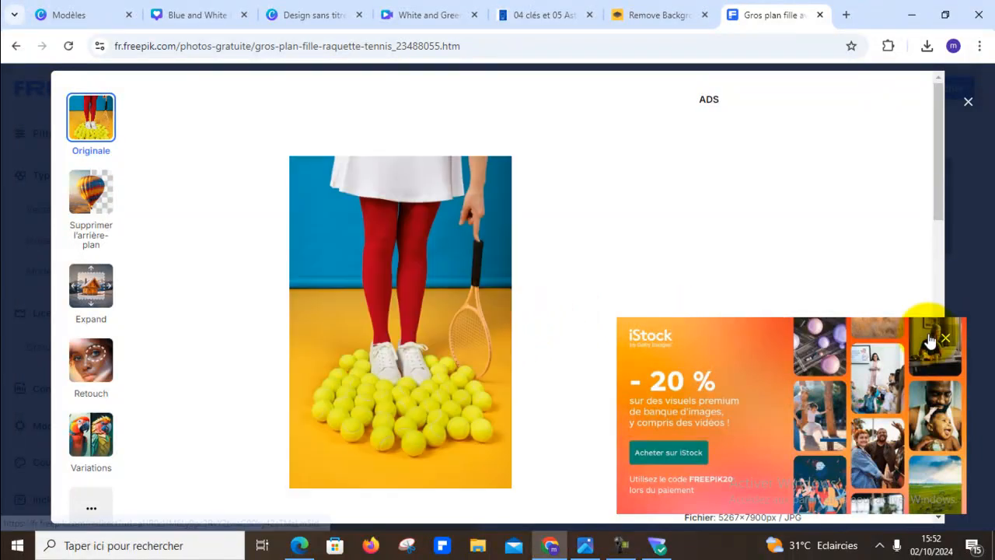
key(Escape)
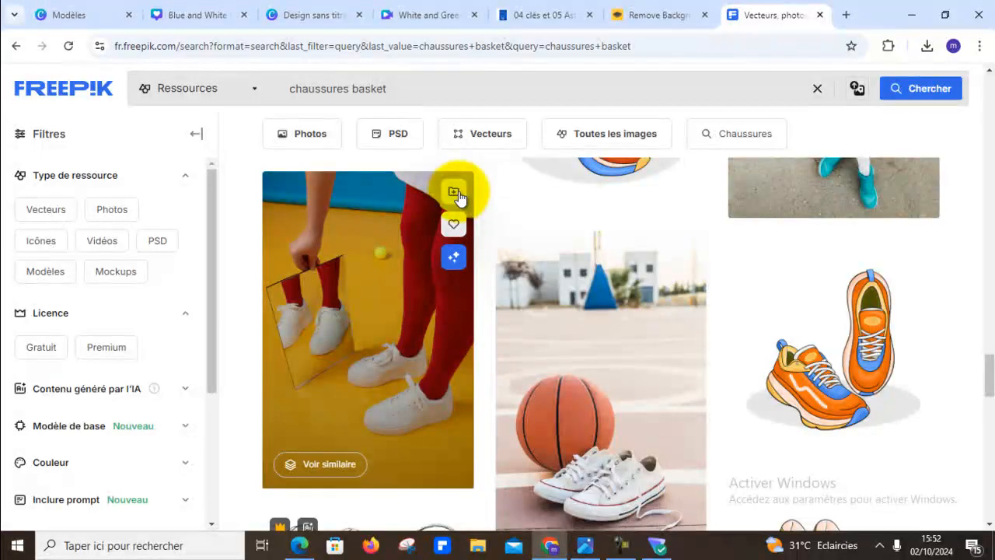
scroll(478, 379, down, 10)
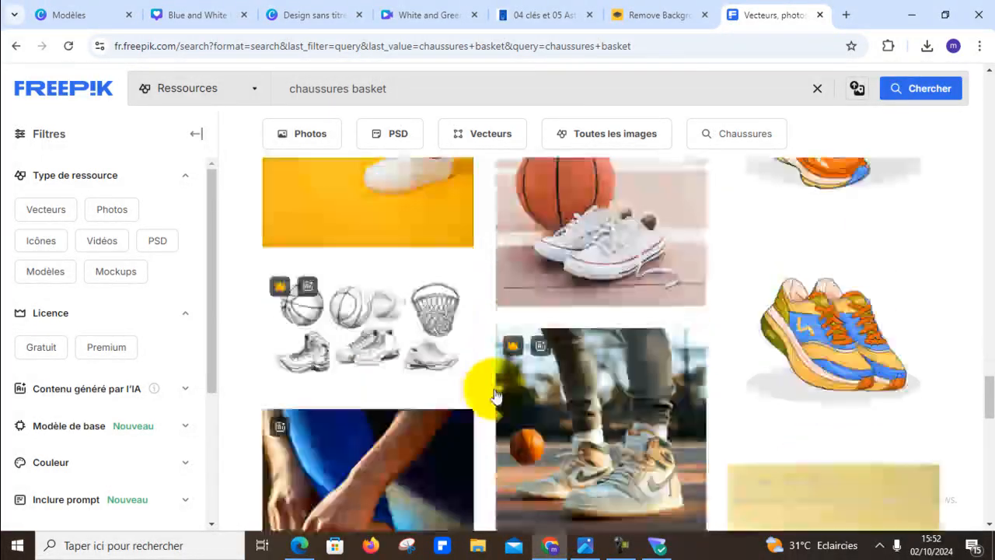
- Browse the "chaussures basket" results again and reopen the photo of white sneakers reflected in a mirror to reach its series
scroll(510, 397, up, 15)
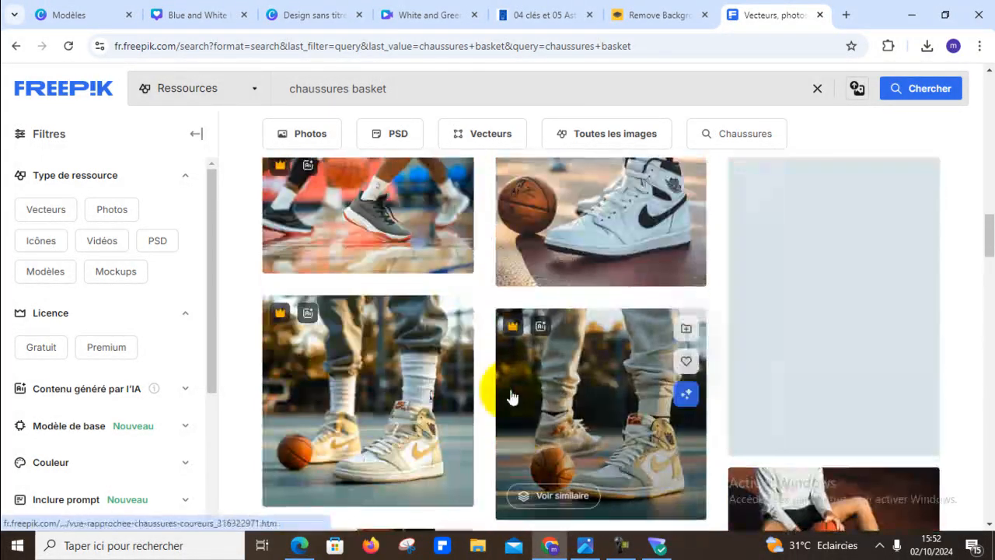
scroll(512, 395, down, 10)
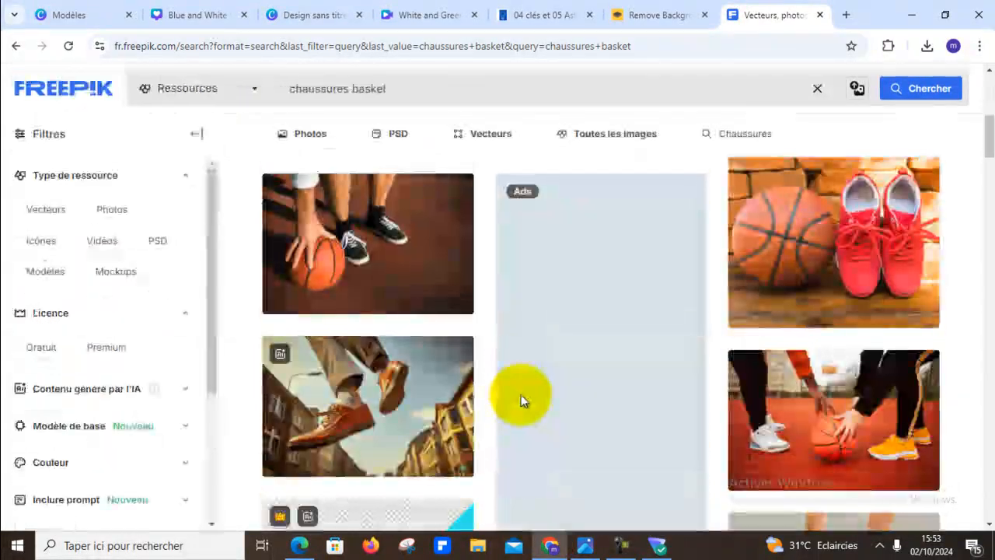
scroll(513, 390, down, 10)
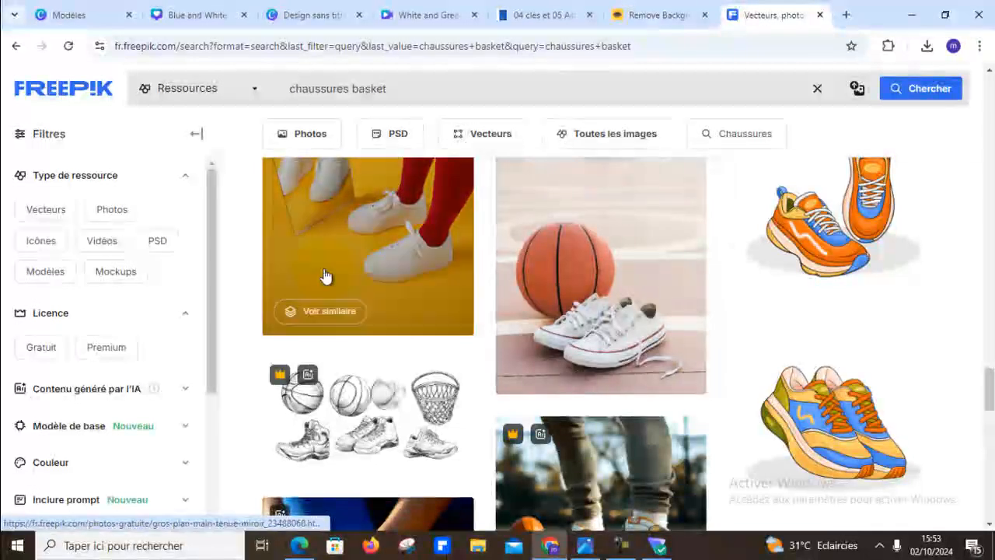
click(362, 249)
scroll(722, 389, down, 8)
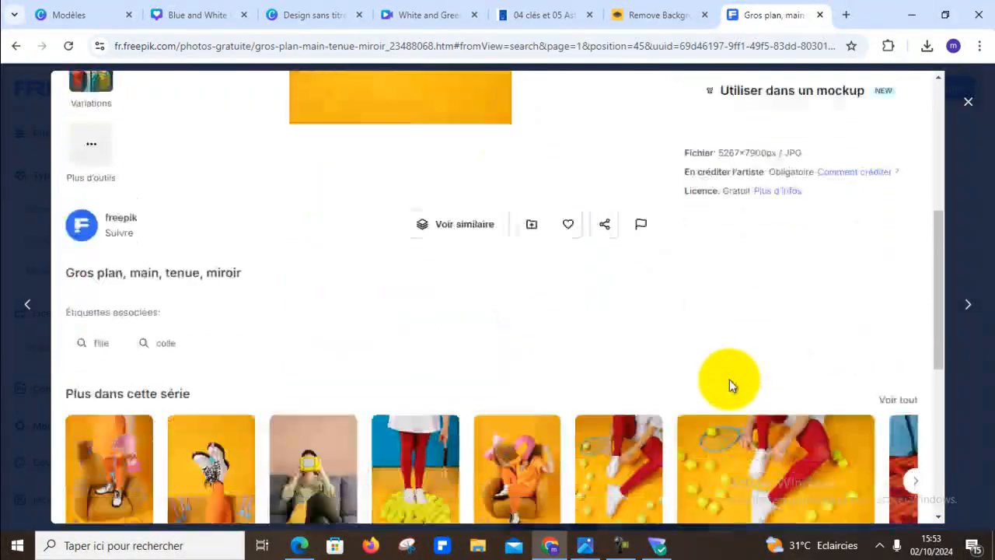
- Open the series photo of white sneakers standing on tennis balls beside a racket and download it for free
click(432, 218)
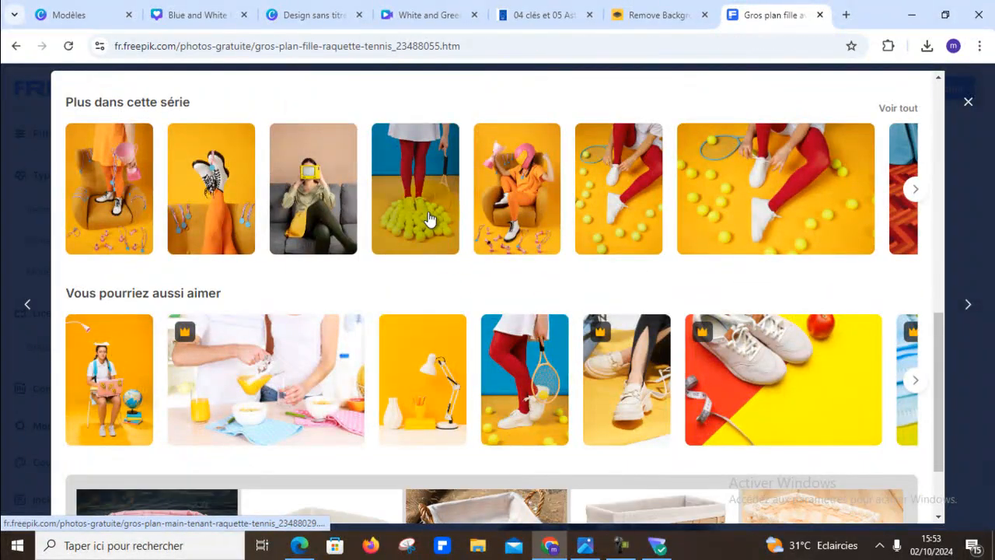
click(784, 352)
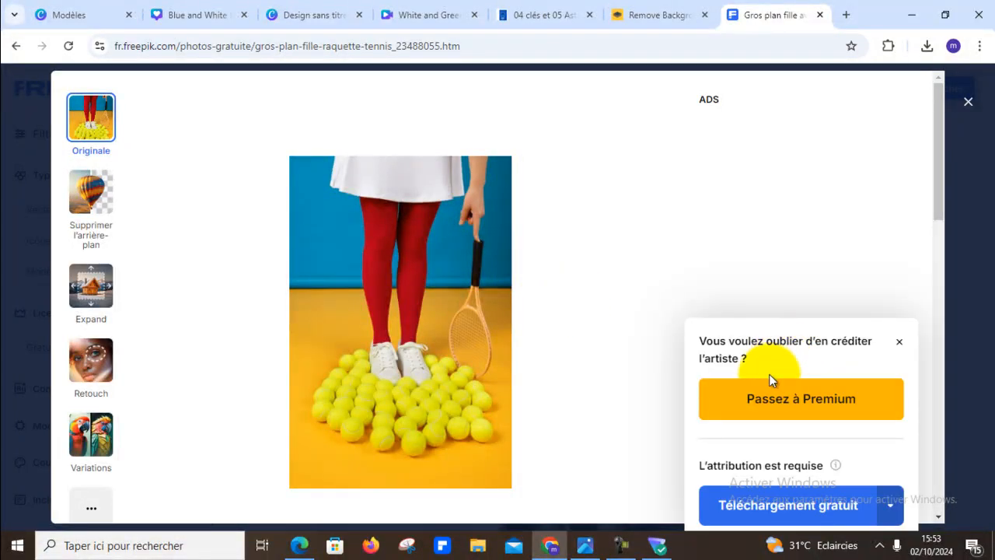
click(821, 506)
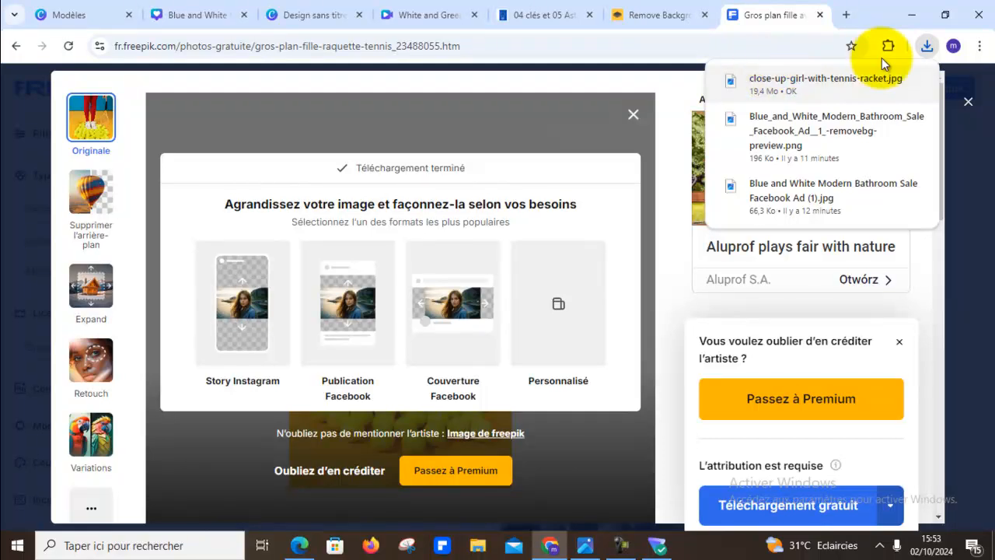
- Switch to the Canva poster design and upload the close-up-girl-with-tennis-racket.jpg photo from the Téléchargements folder
click(206, 17)
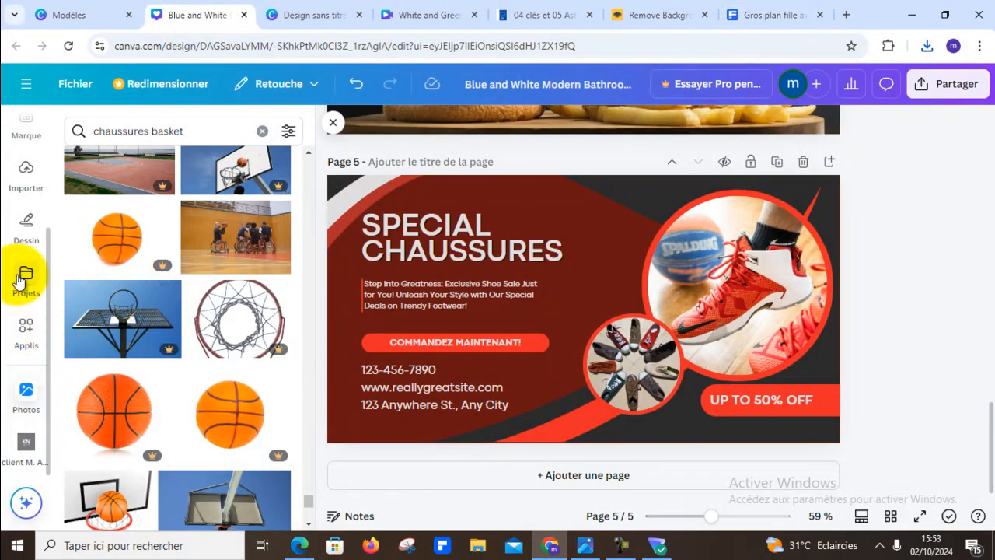
scroll(28, 334, up, 3)
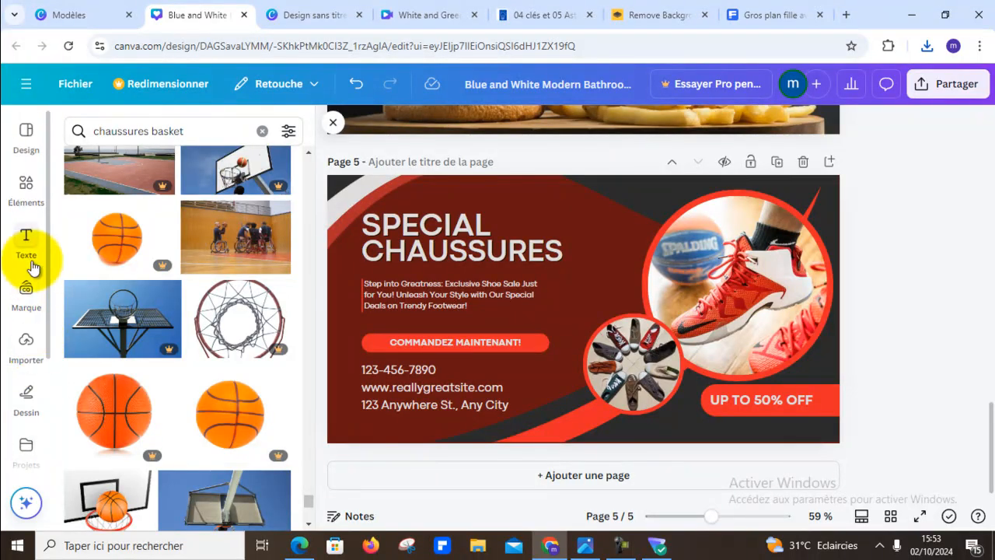
click(26, 342)
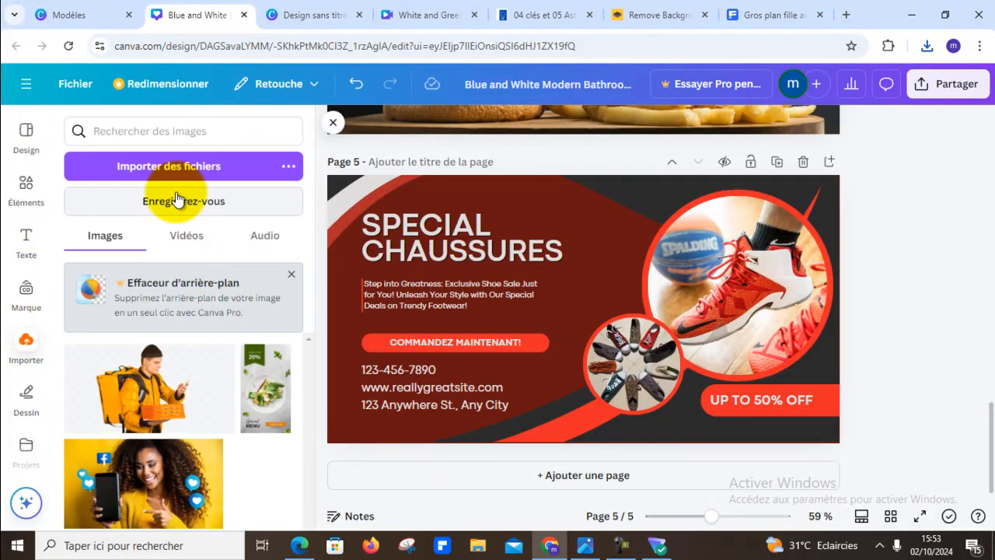
click(188, 167)
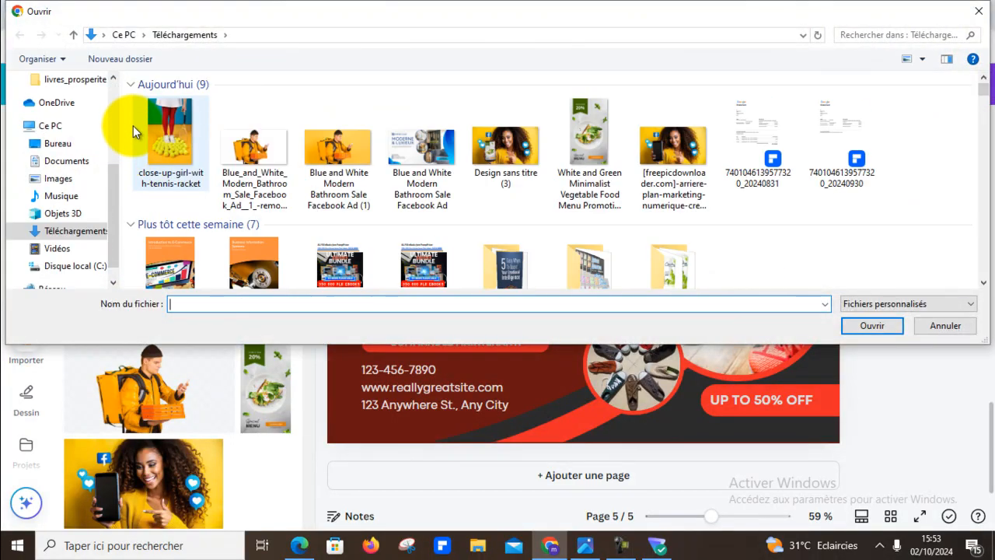
double_click(171, 143)
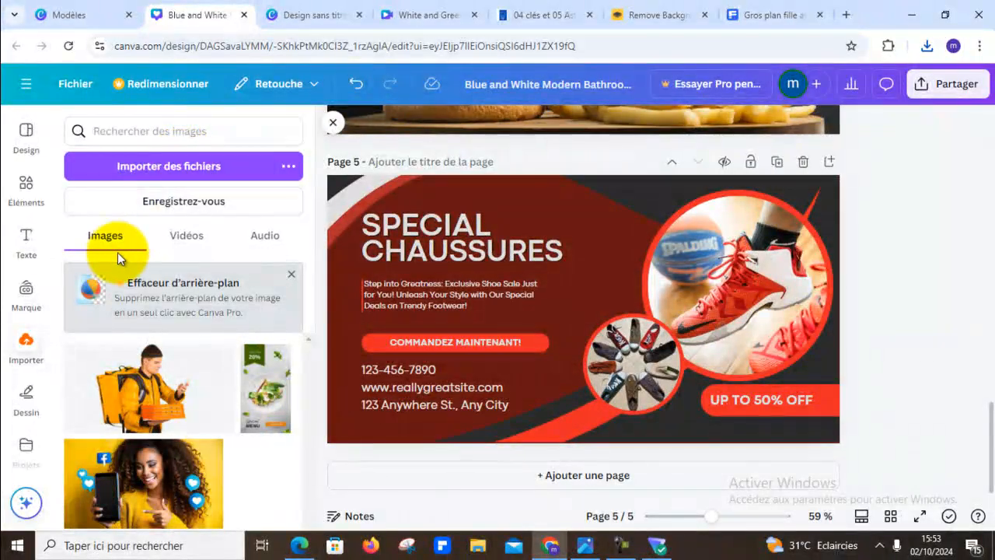
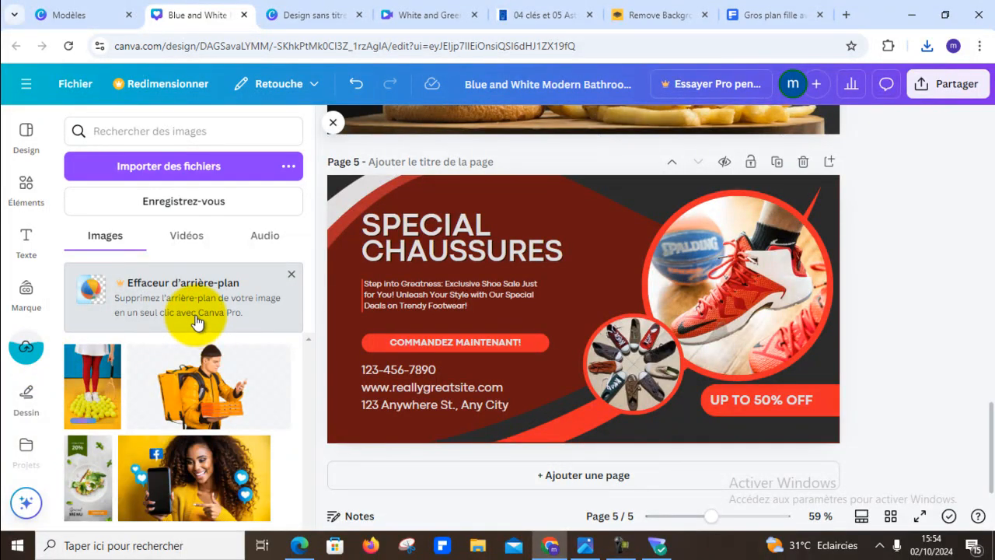
- Copy the whole English paragraph beneath the SPECIAL CHAUSSURES title on page 5
click(469, 305)
triple_click(470, 299)
key(ctrl+c)
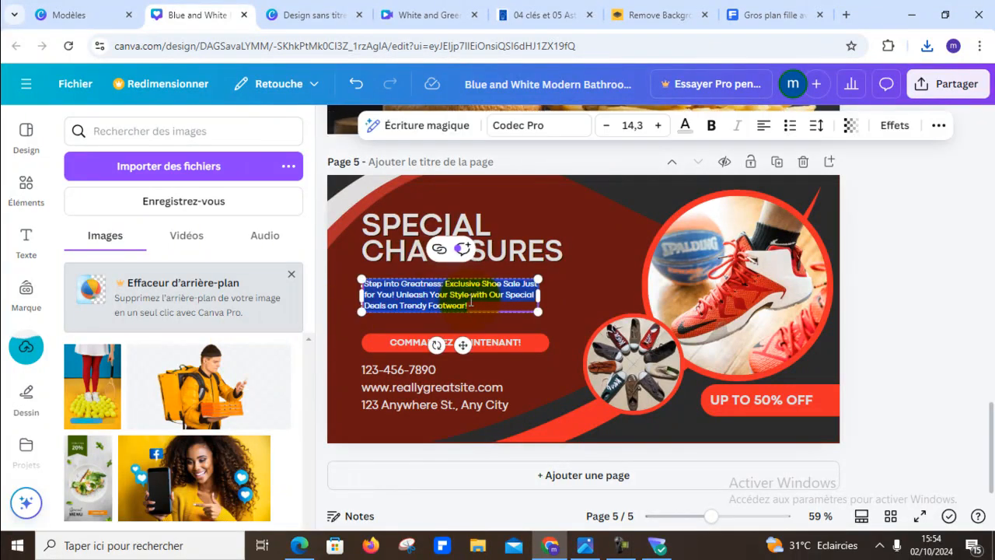
right_click(451, 301)
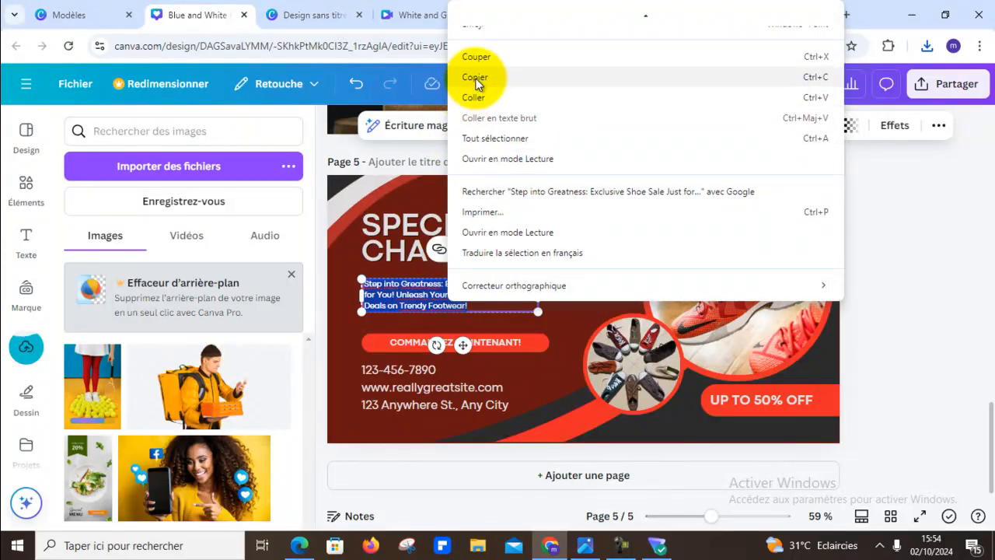
click(470, 77)
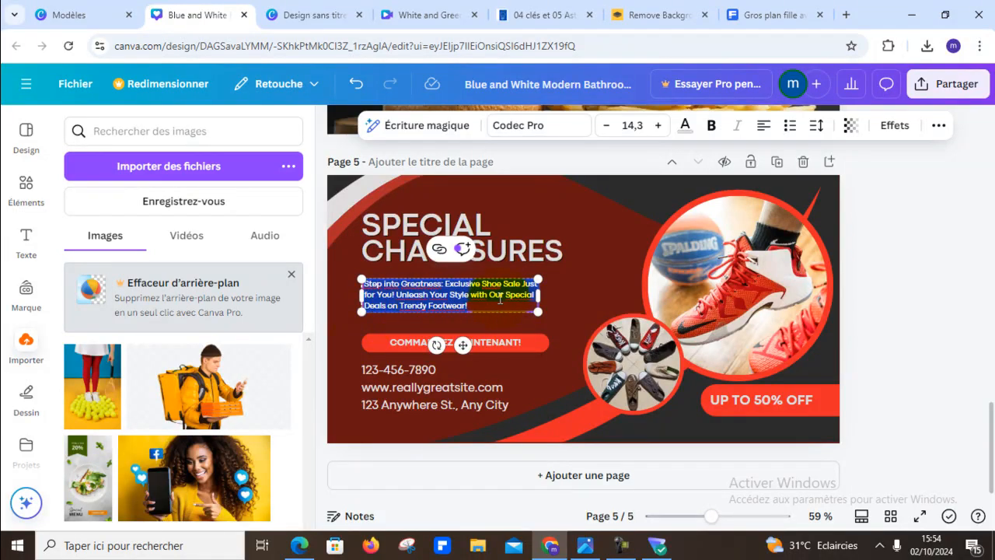
- Open deepl.com in a new browser tab and paste the copied English paragraph for translation into French
click(846, 16)
text(dee)
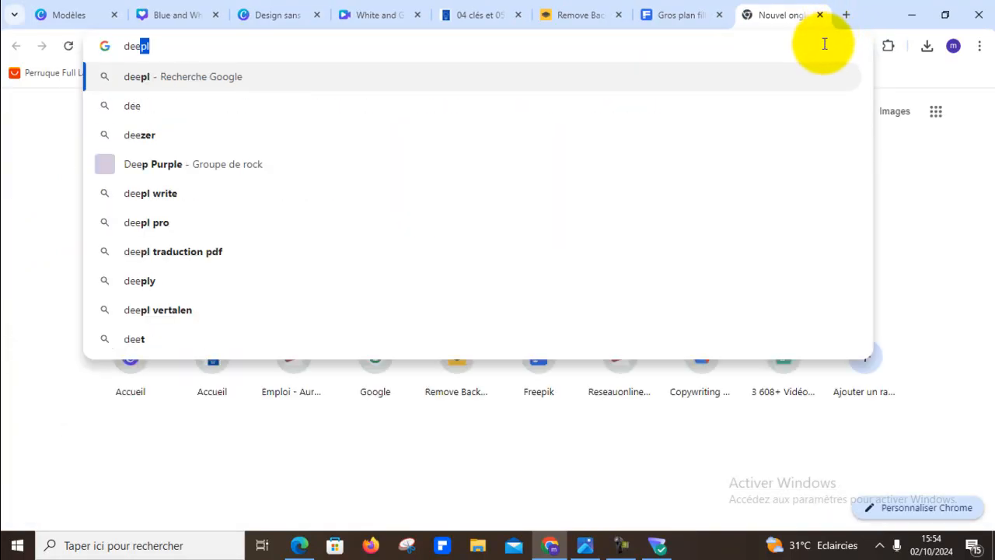
text(pl.com)
key(Return)
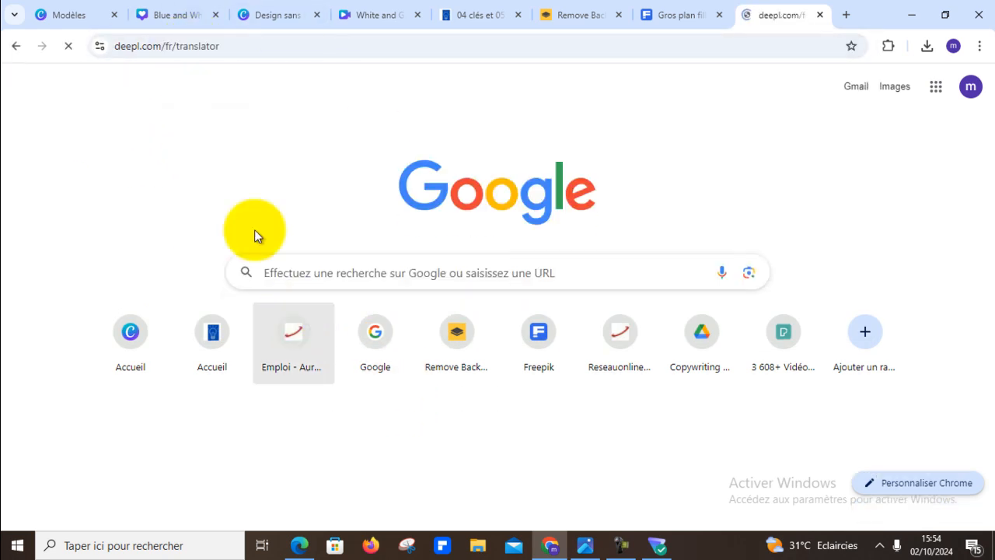
click(241, 283)
key(ctrl+v)
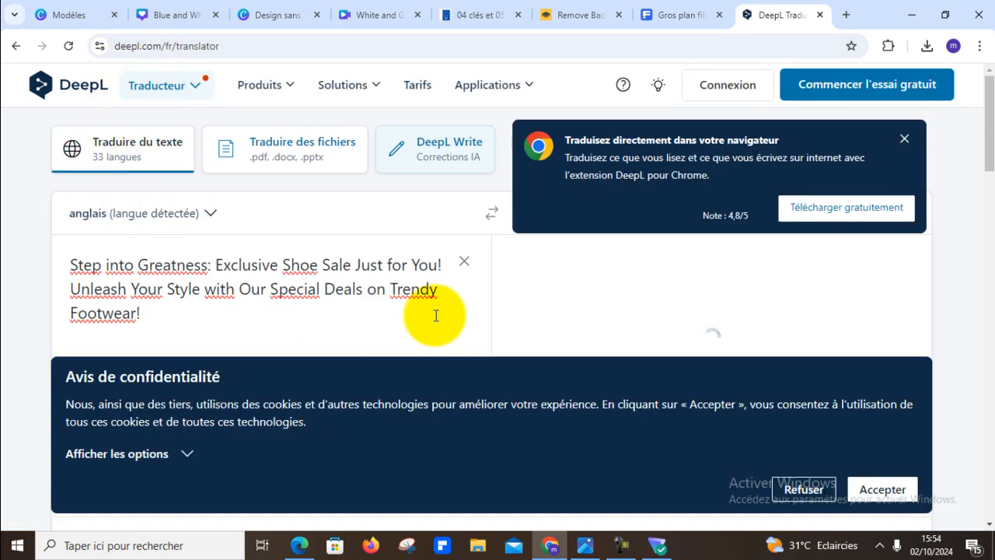
- Refuse the cookies, dismiss the promotional pop-ups and copy the French translation of the paragraph
click(820, 496)
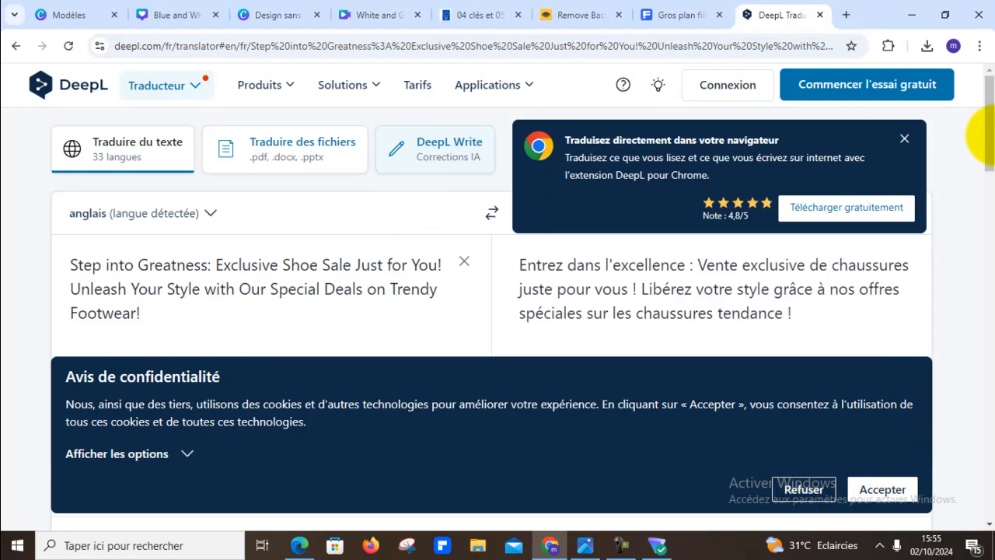
click(904, 140)
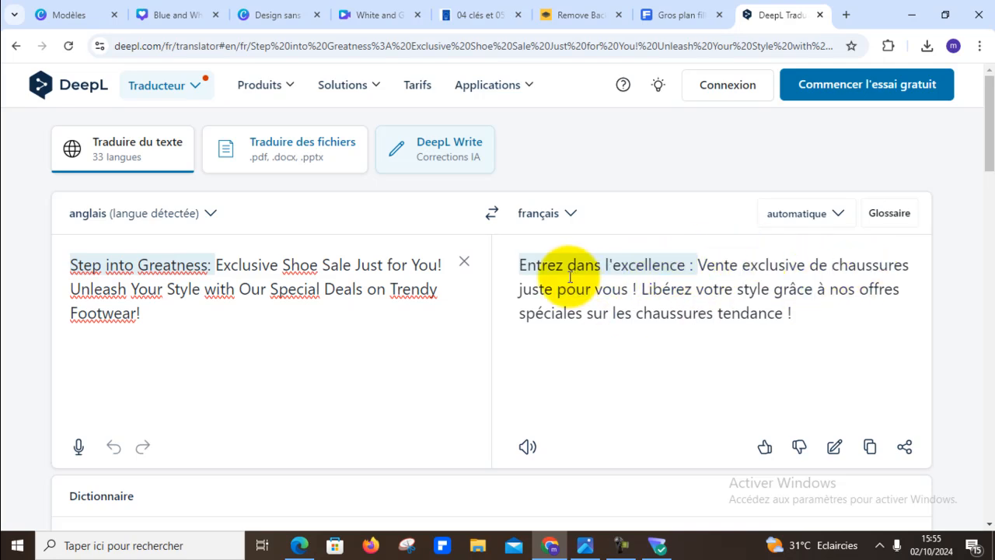
click(868, 447)
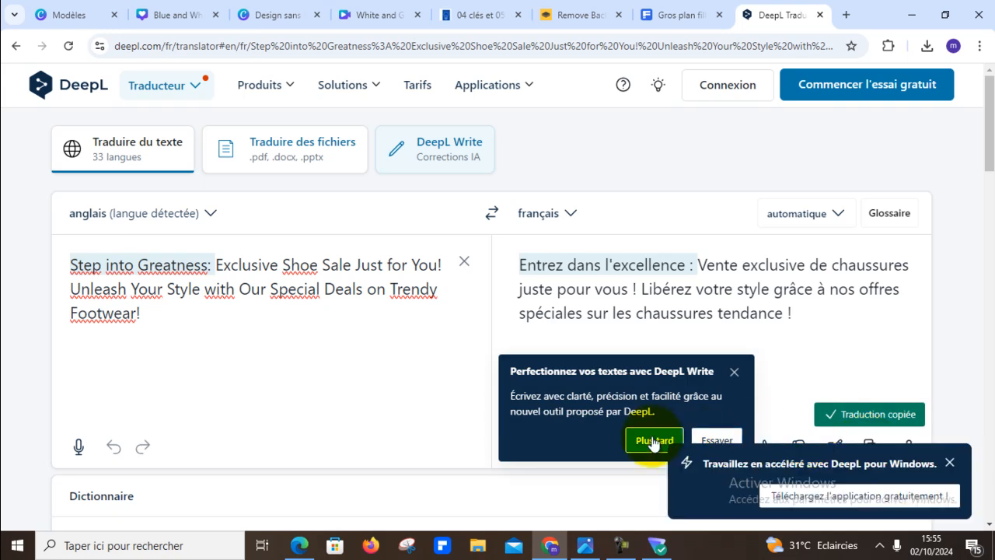
click(734, 375)
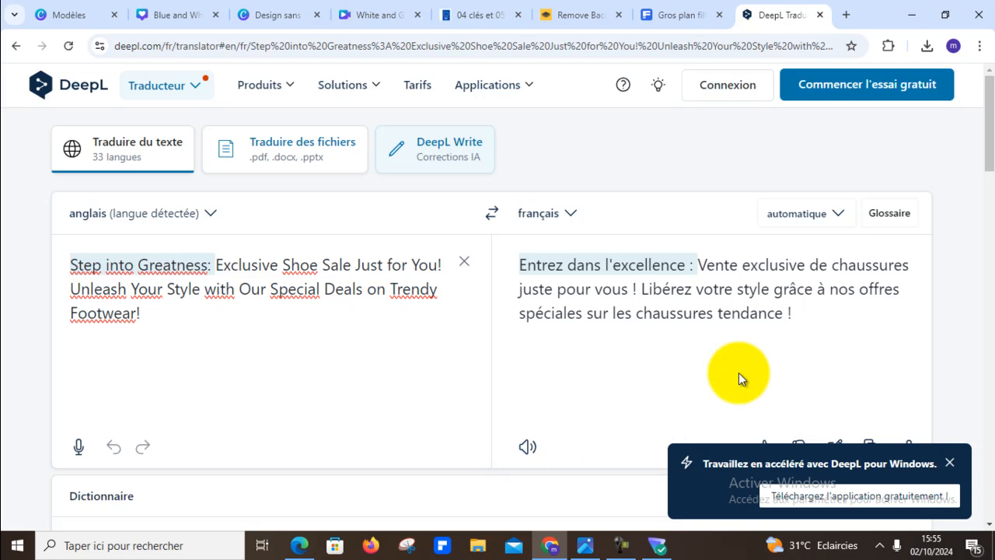
click(949, 464)
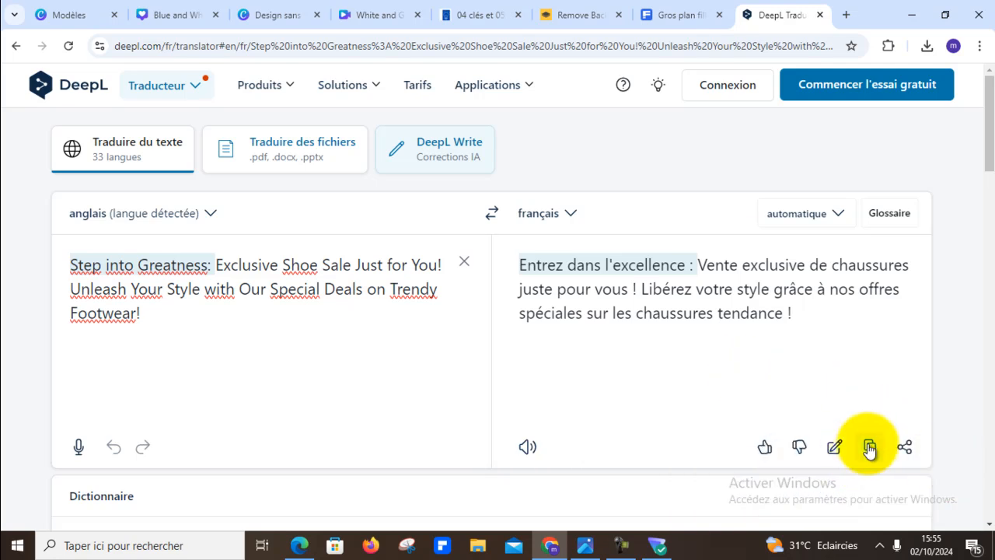
click(869, 448)
- Switch back to the Canva poster and replace page 5's English paragraph with the copied French translation
click(651, 15)
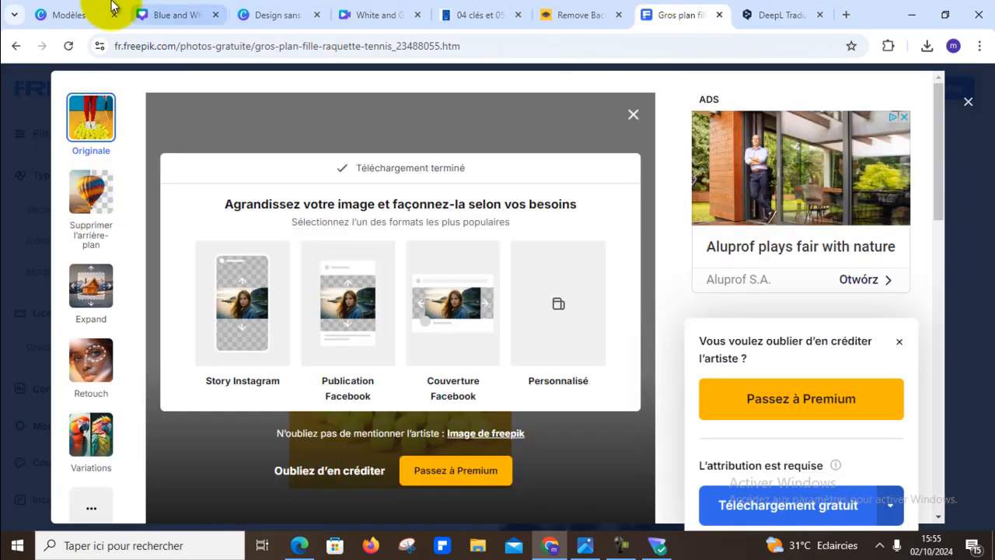
click(164, 14)
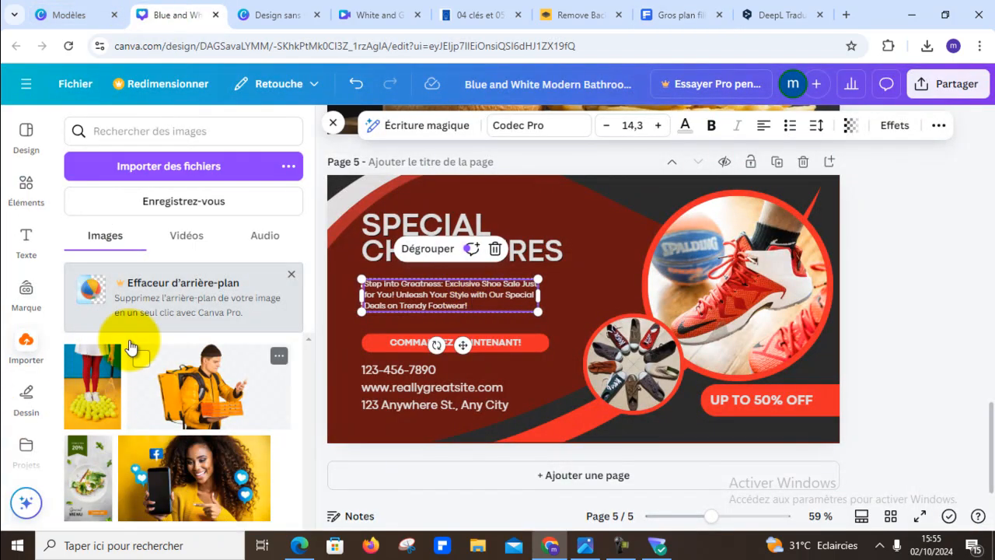
double_click(451, 296)
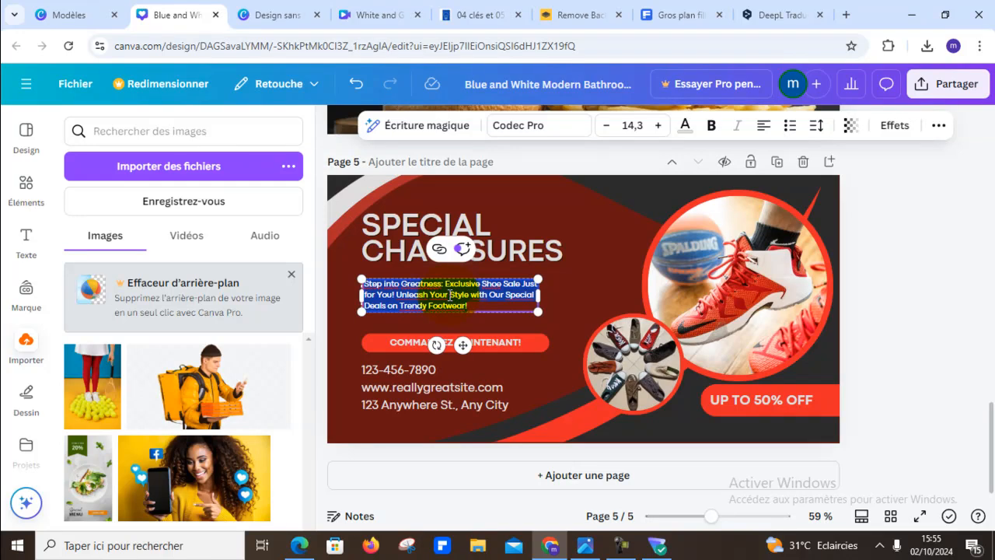
key(ctrl+v)
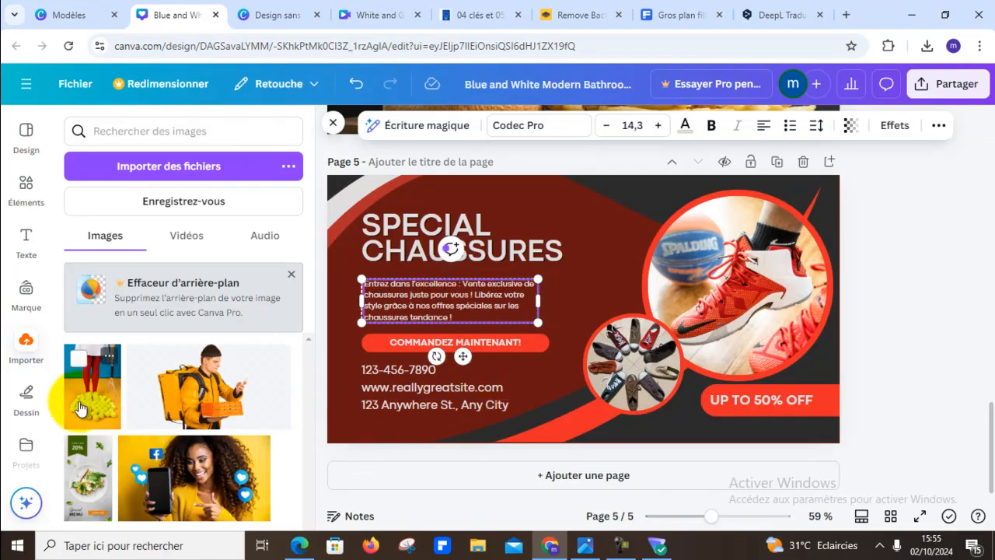
- Fill page 5's small circle with the uploaded photo of white sneakers standing on tennis balls
drag(91, 381, 593, 354)
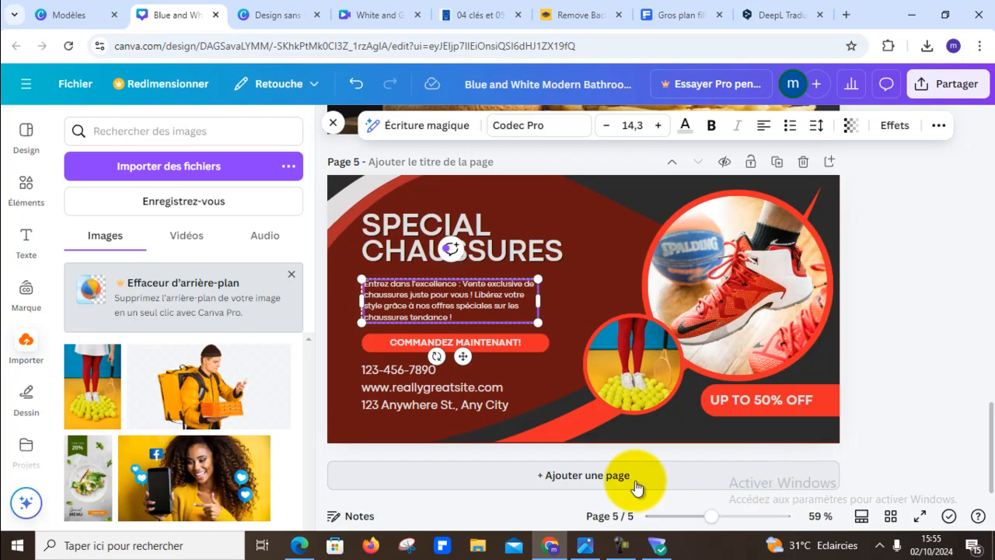
click(932, 329)
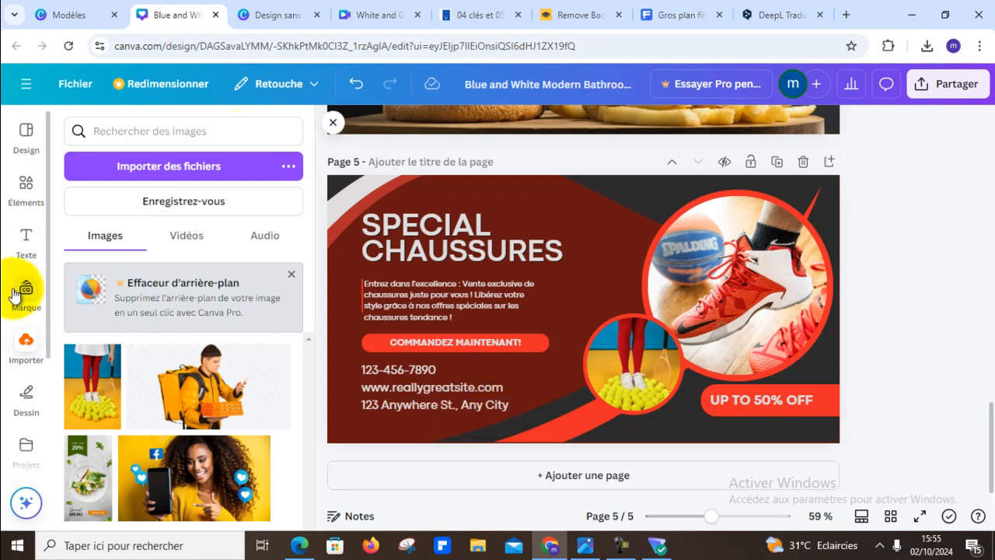
- Search the elements for "localisation" illustrations and add the red map pin with a black centre to page 5
click(26, 184)
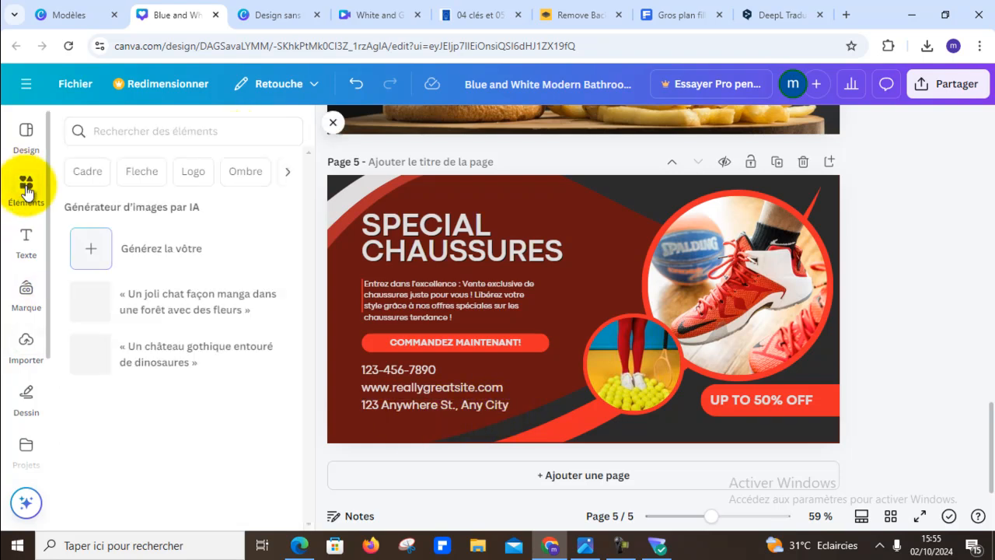
click(166, 129)
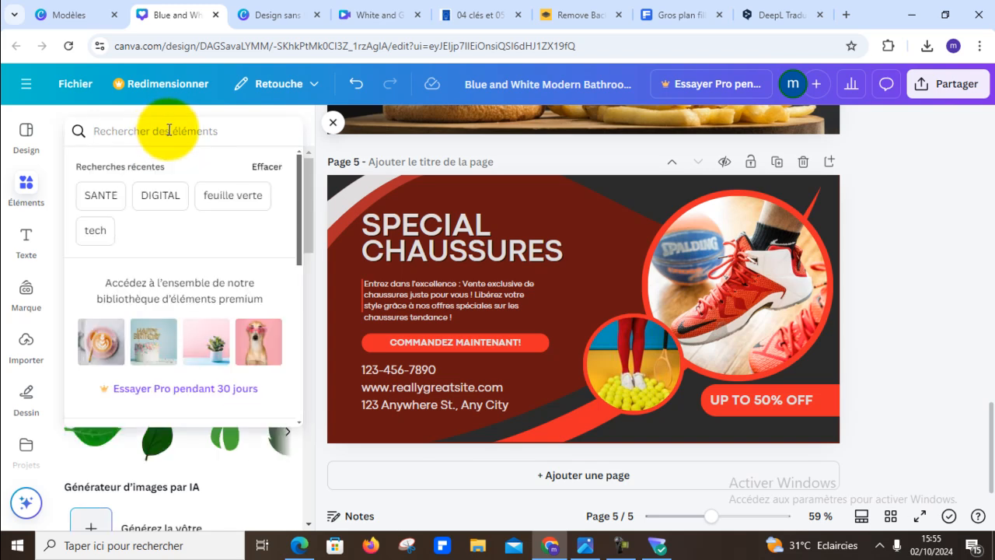
text(localis)
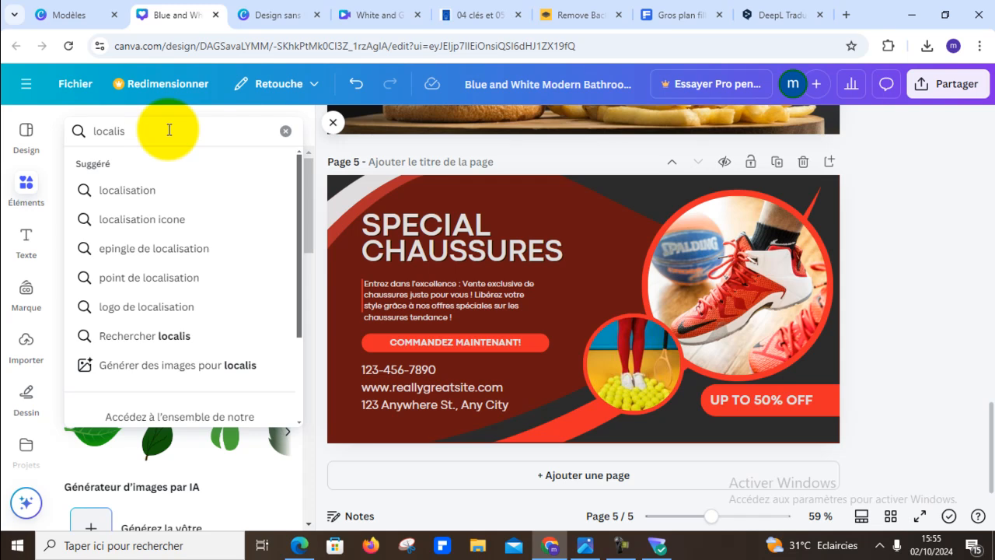
click(151, 191)
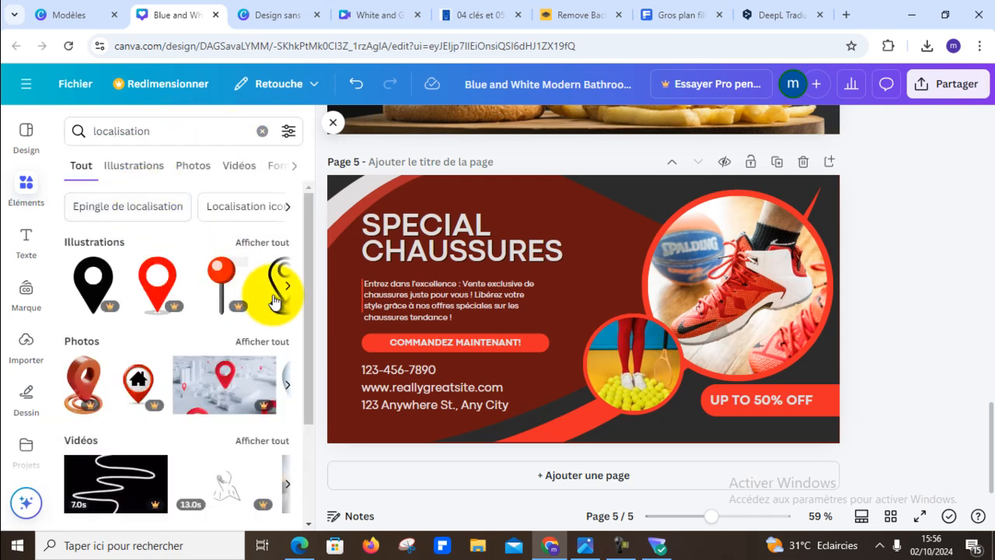
click(282, 243)
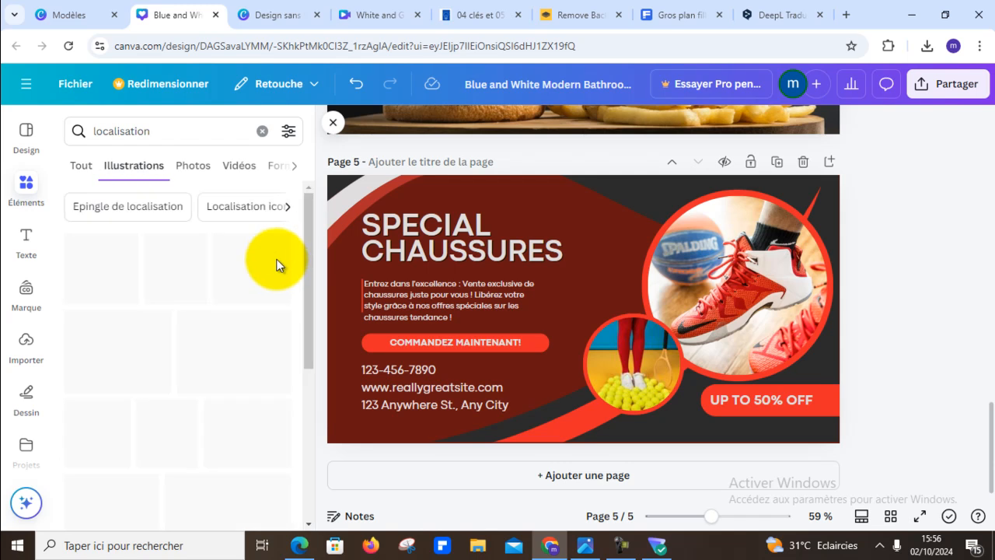
scroll(267, 323, down, 1)
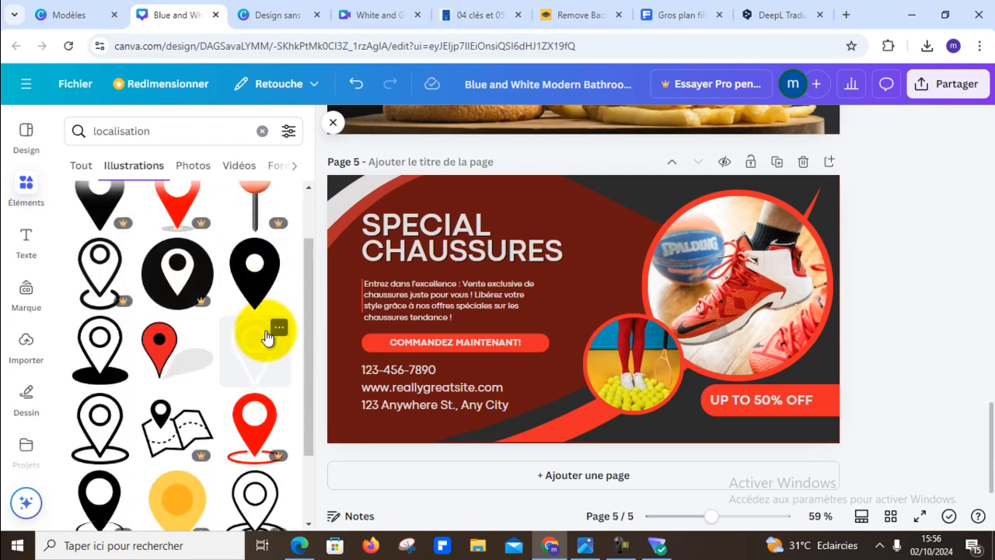
click(168, 357)
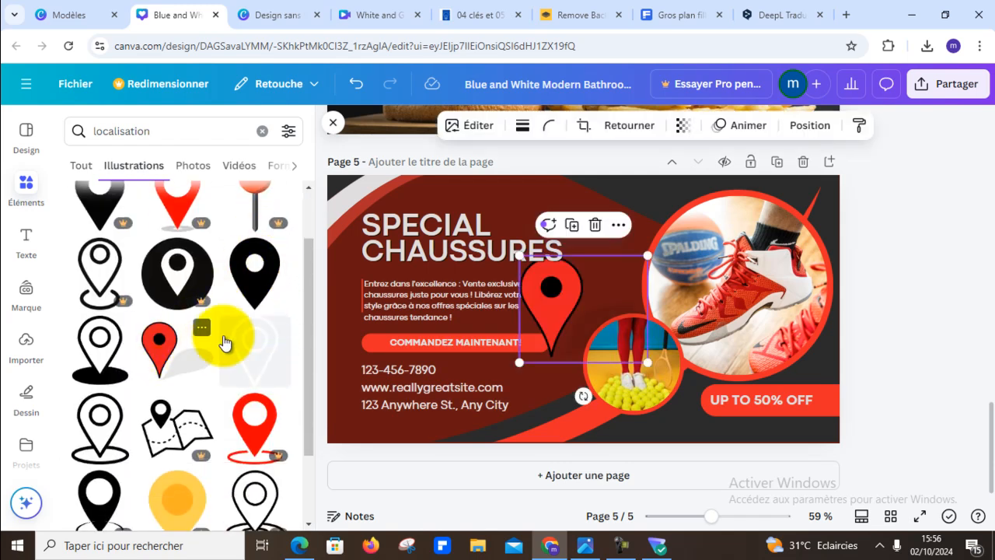
- Shrink the red map pin to a small icon and place it just before the address line
drag(642, 263, 351, 397)
drag(381, 379, 353, 401)
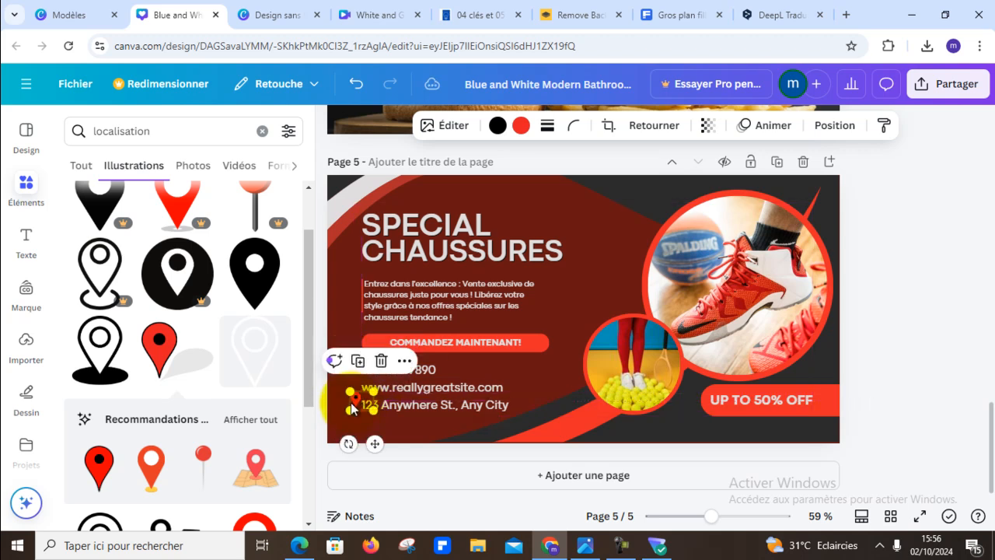
click(886, 360)
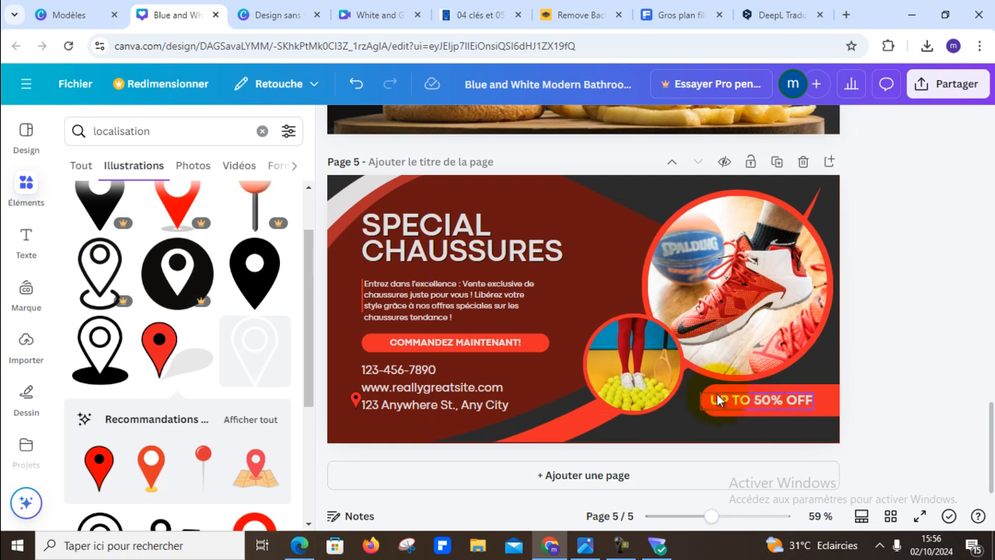
- Change the discount text in the red banner on page 5 to "-50% OFF"
click(748, 400)
click(749, 400)
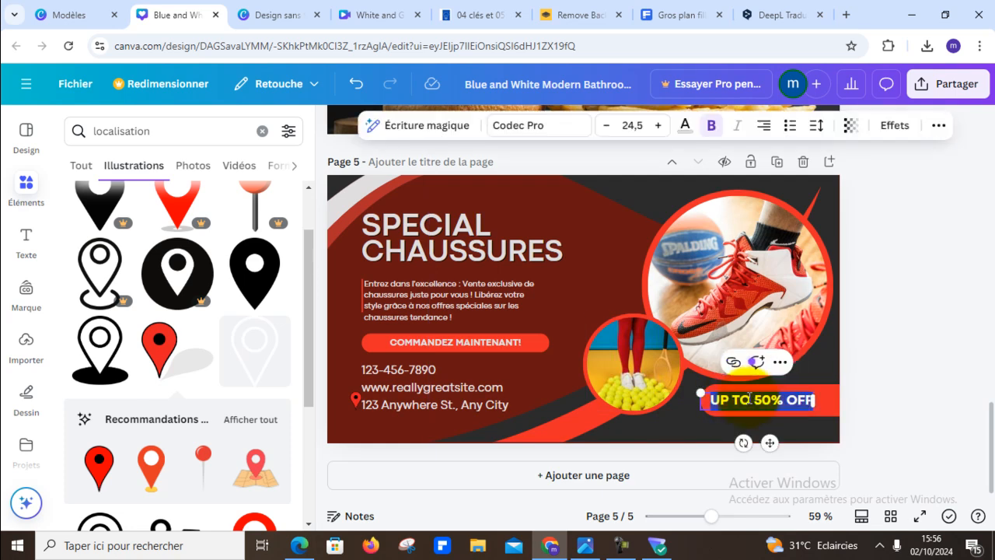
key(BackSpace)
key(BackSpace)
key(BackSpace)
key(BackSpace)
key(BackSpace)
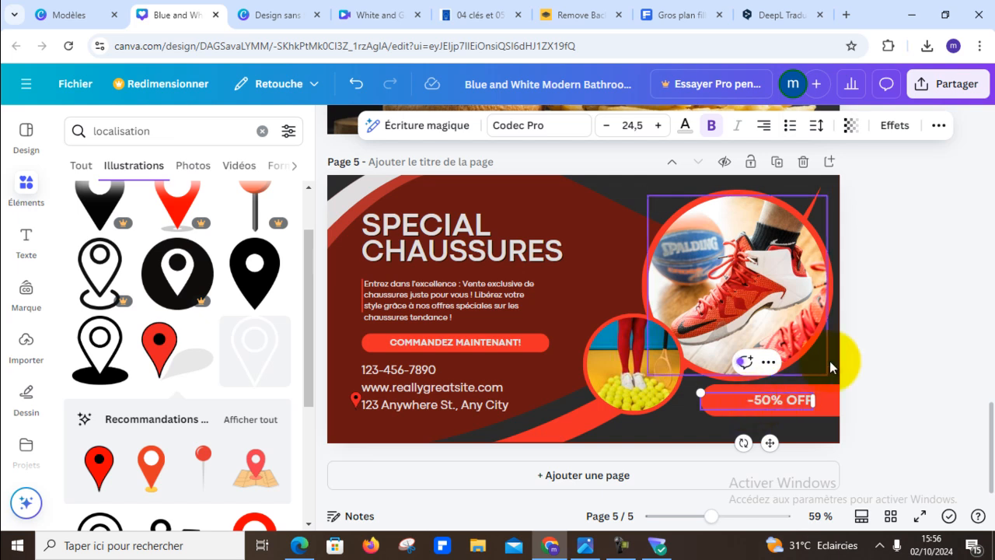
click(891, 354)
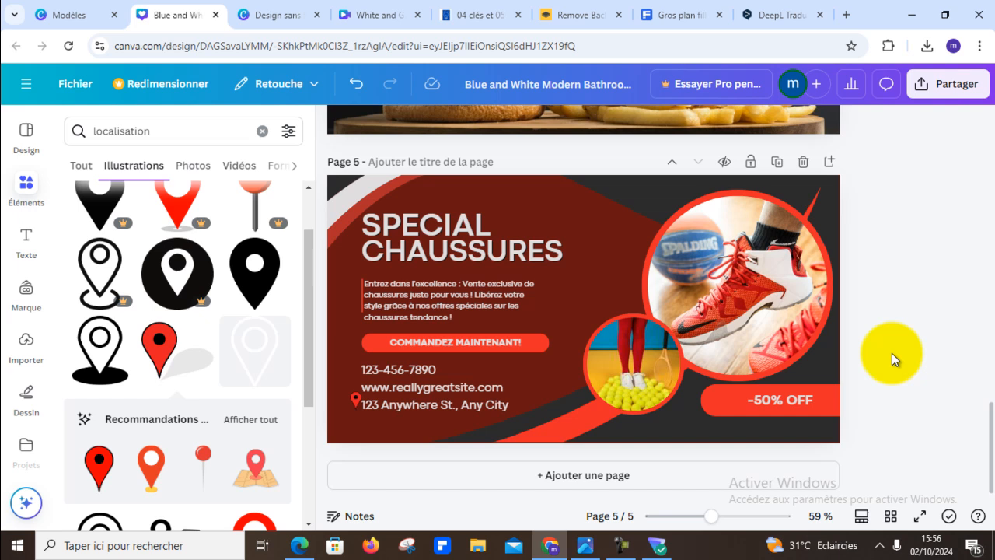
click(805, 401)
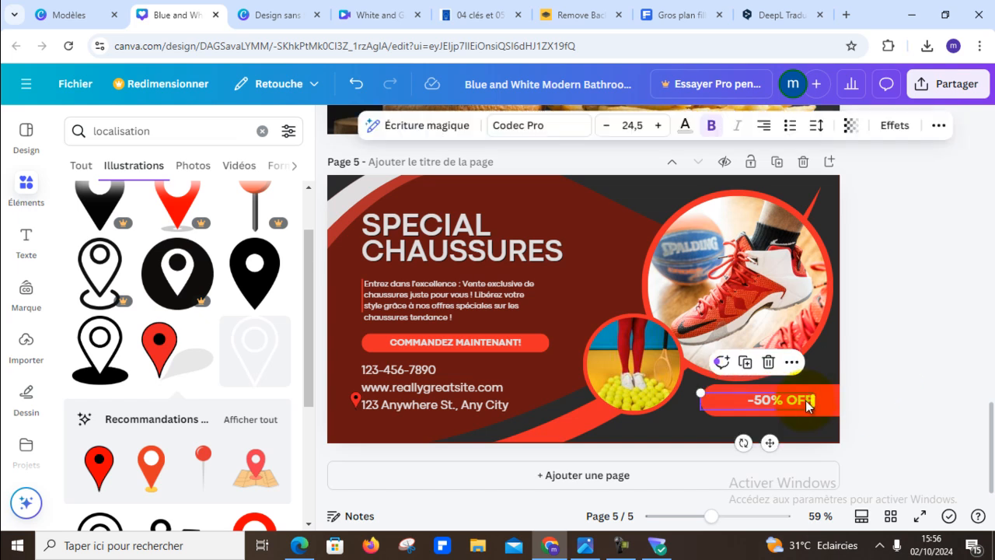
click(899, 376)
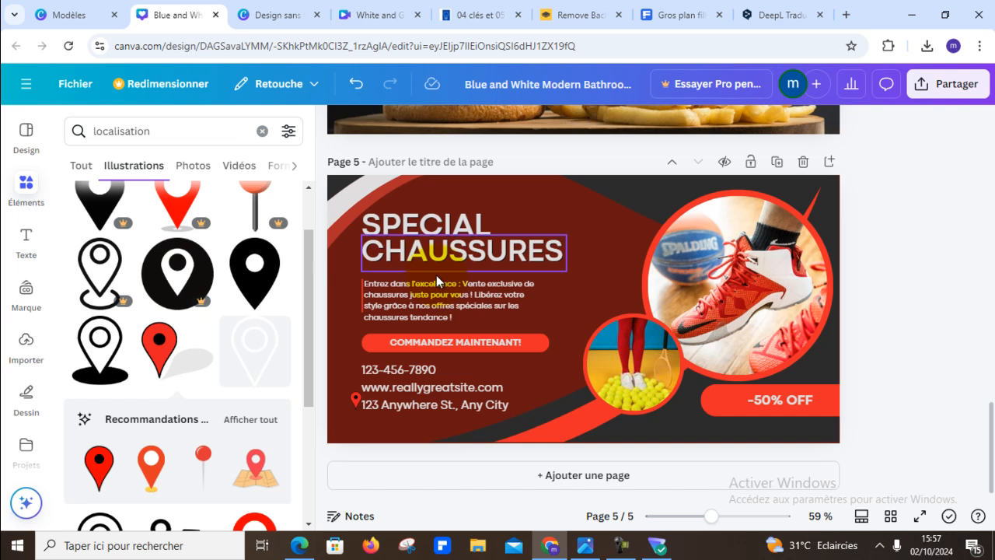
- Replace the title word "SPECIAL" above "CHAUSSURES" with "DES"
click(450, 229)
double_click(450, 227)
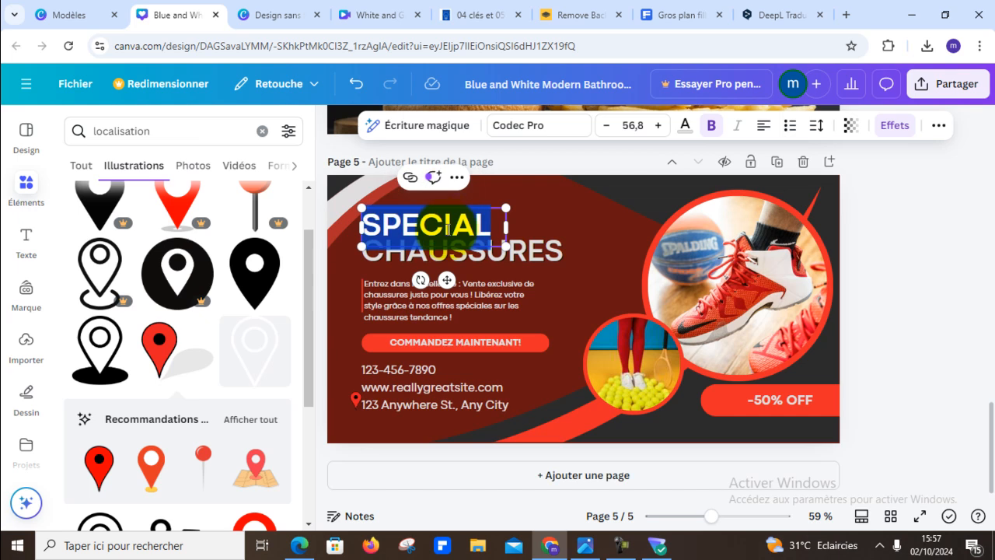
text(DES)
click(932, 279)
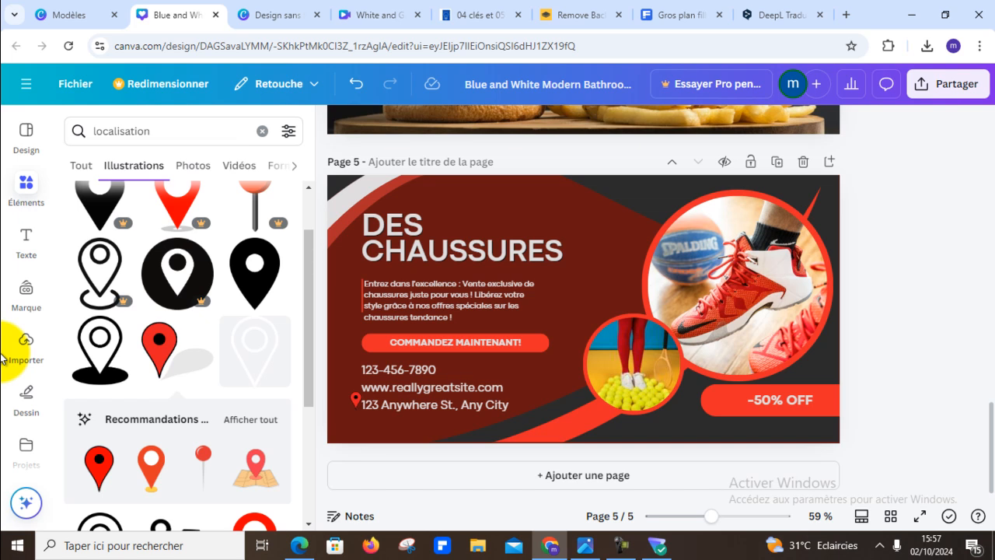
scroll(987, 291, up, 3)
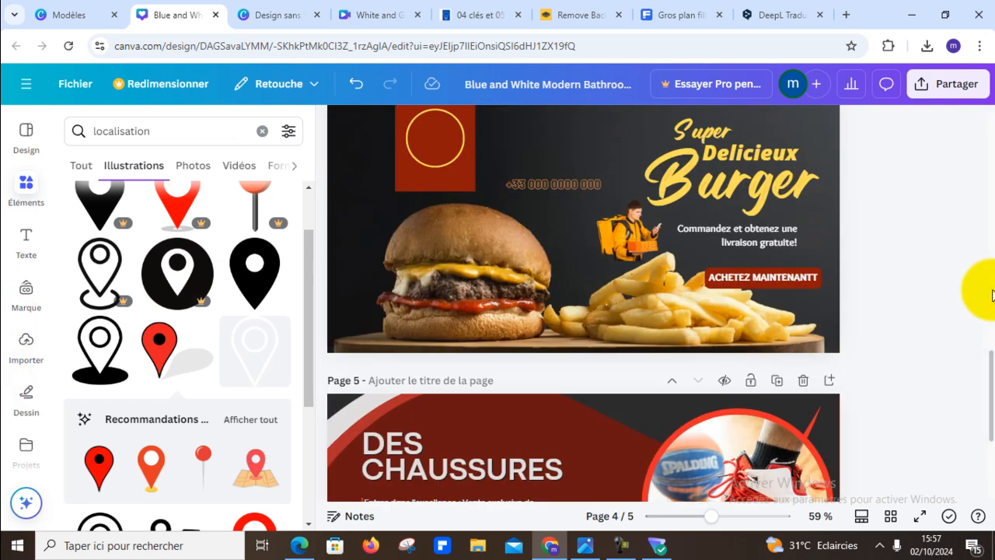
scroll(992, 294, up, 3)
scroll(992, 292, down, 6)
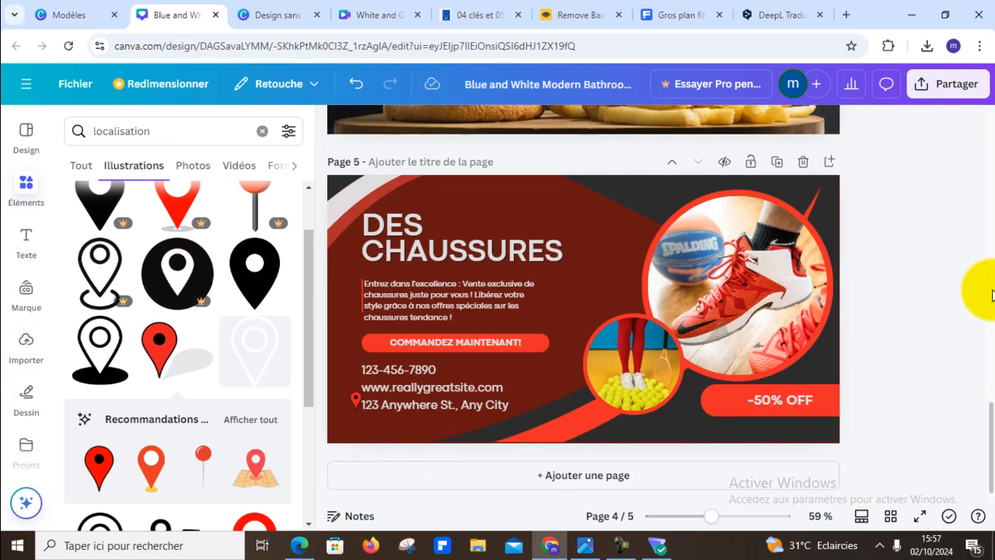
- Add page 6 to the design and apply the "Gradient Automotive Facebook Ad" template with the Auto Repair title to it
click(624, 472)
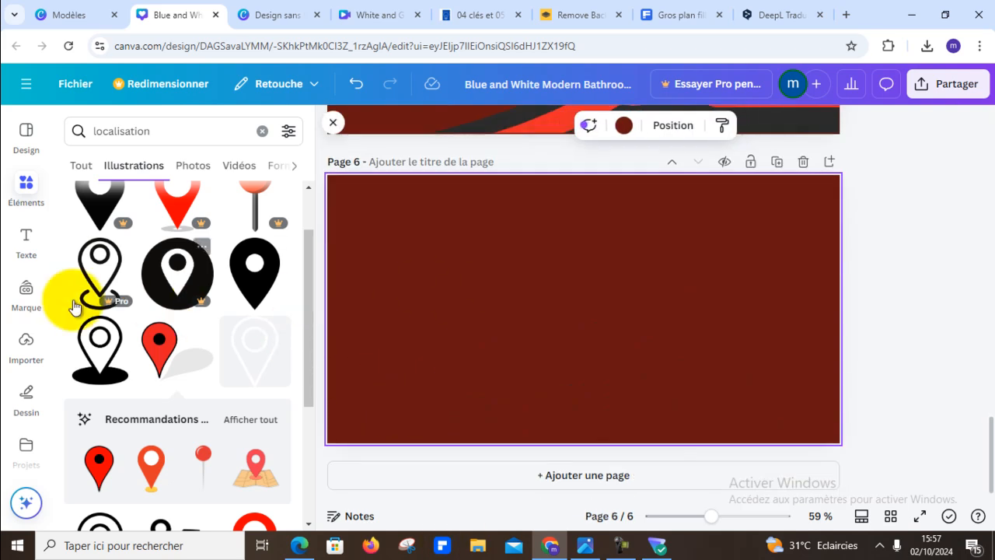
click(26, 144)
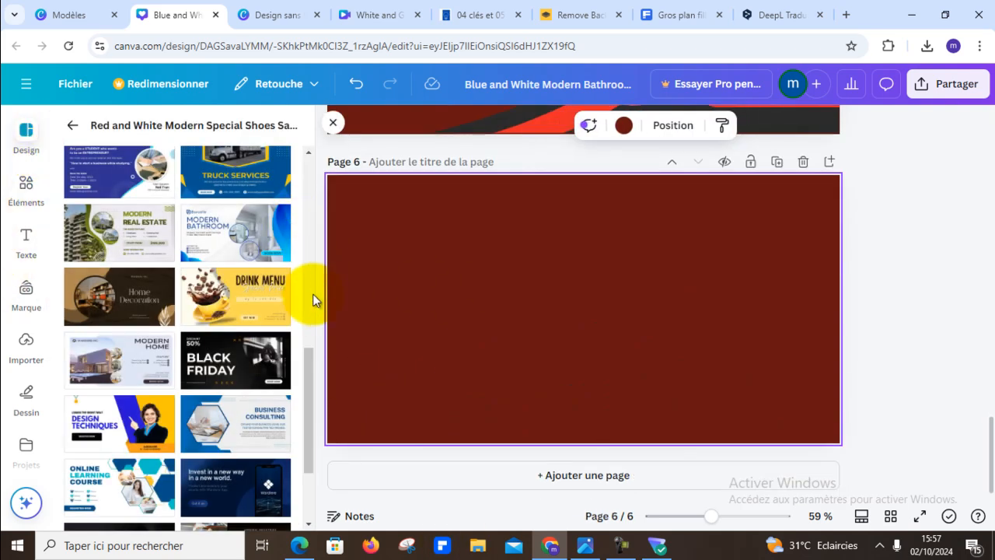
scroll(304, 303, down, 3)
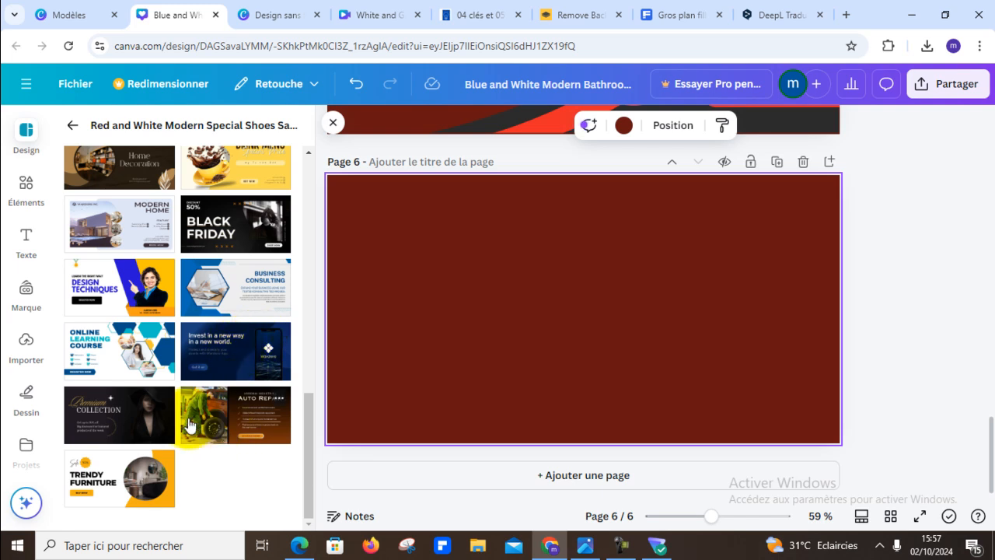
click(217, 413)
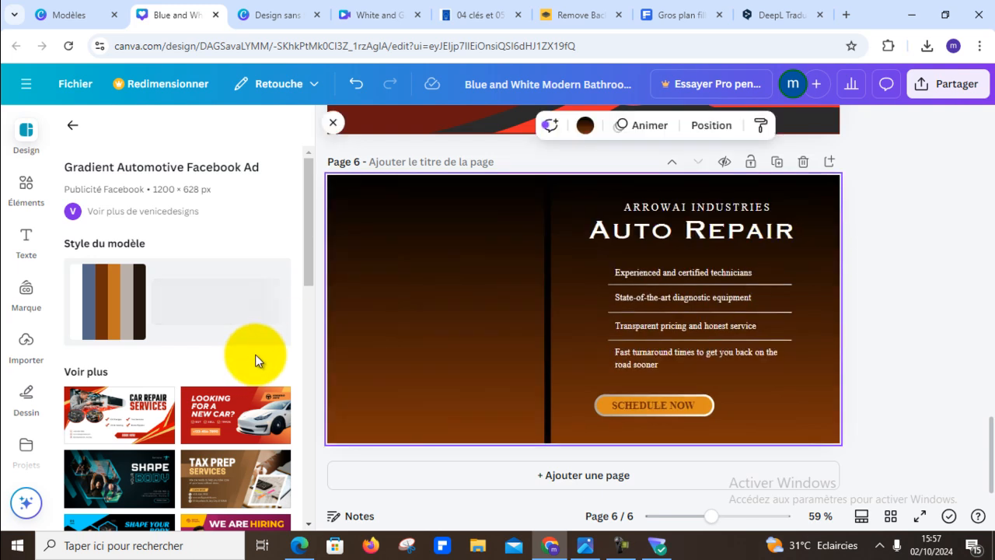
click(936, 286)
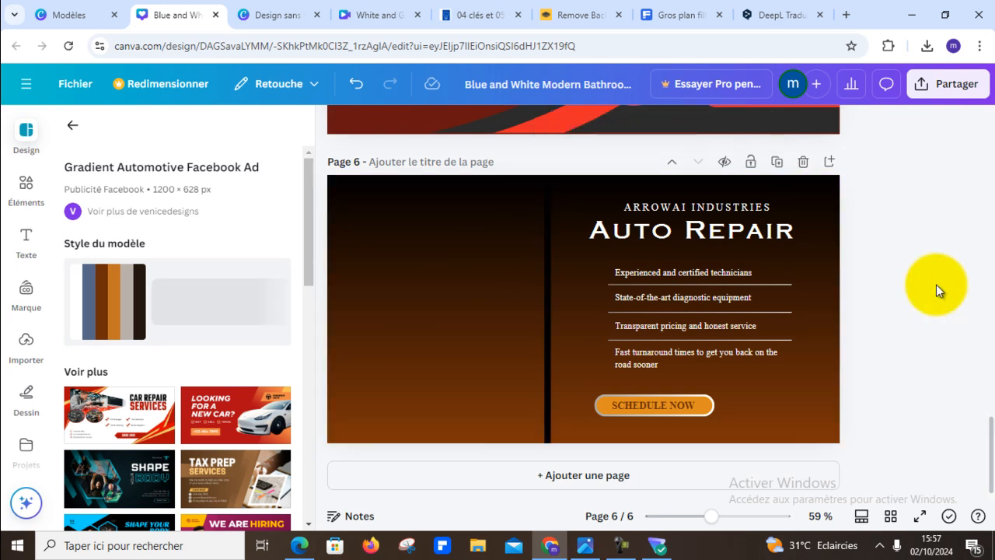
click(706, 207)
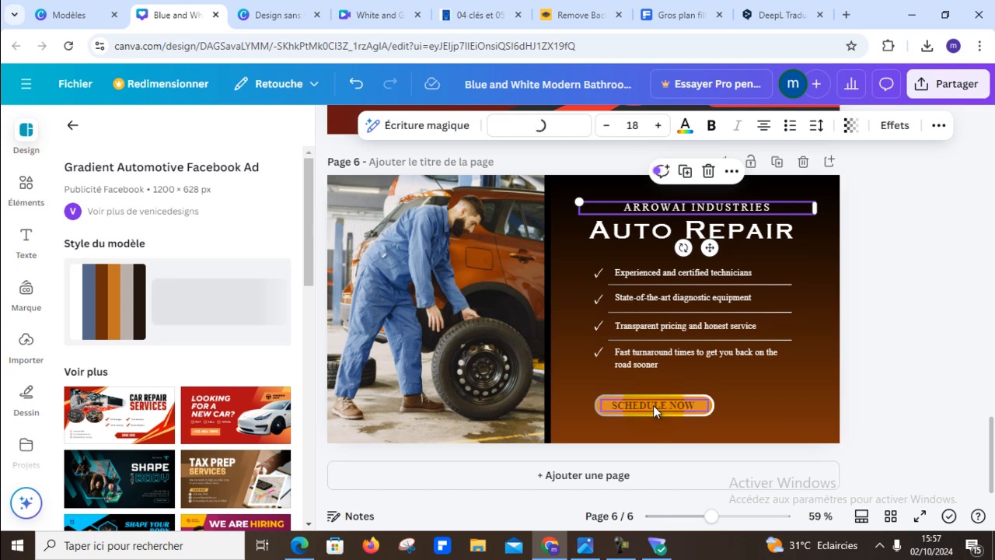
scroll(977, 264, up, 1)
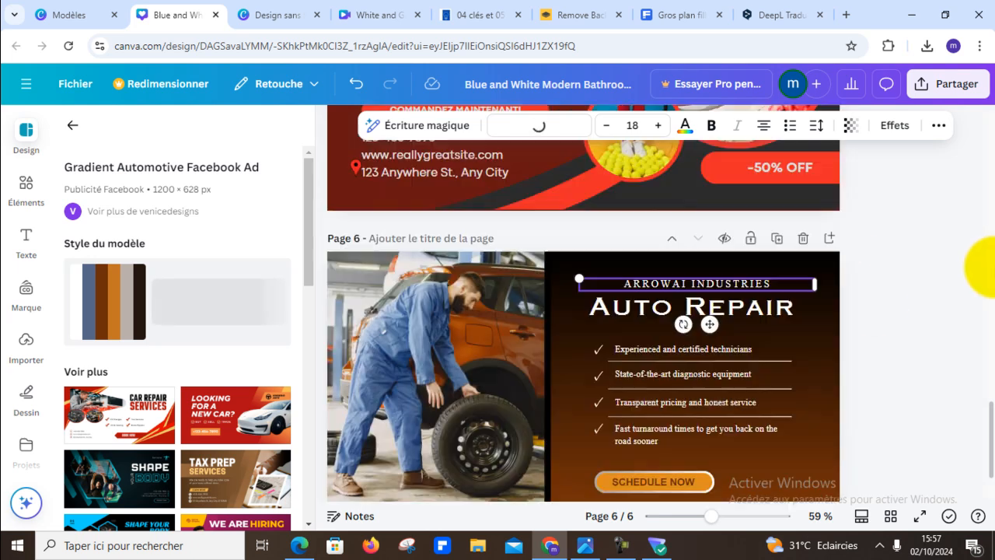
click(893, 355)
scroll(889, 342, down, 1)
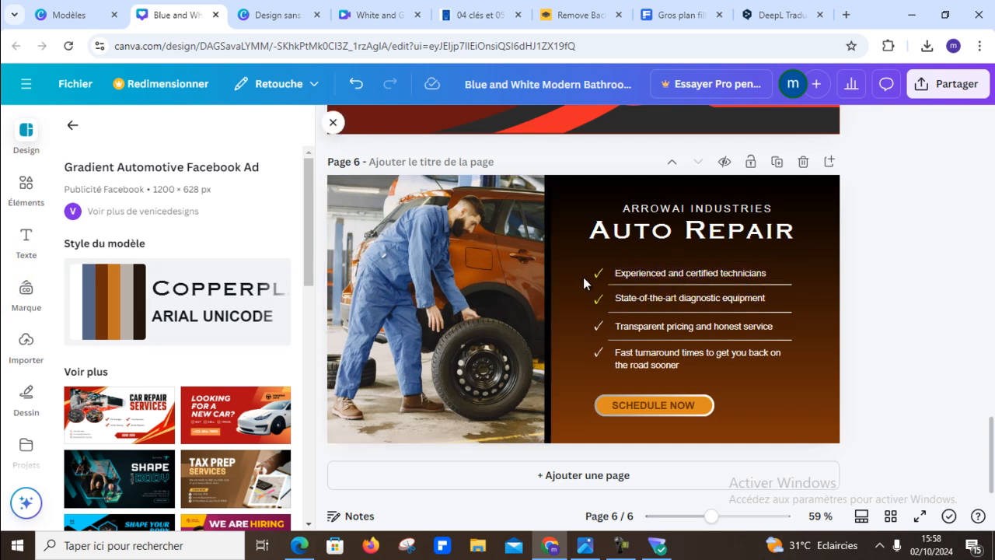
- Replace the first checklist line on page 6 with "Consultation pour détecter la panne"
click(708, 272)
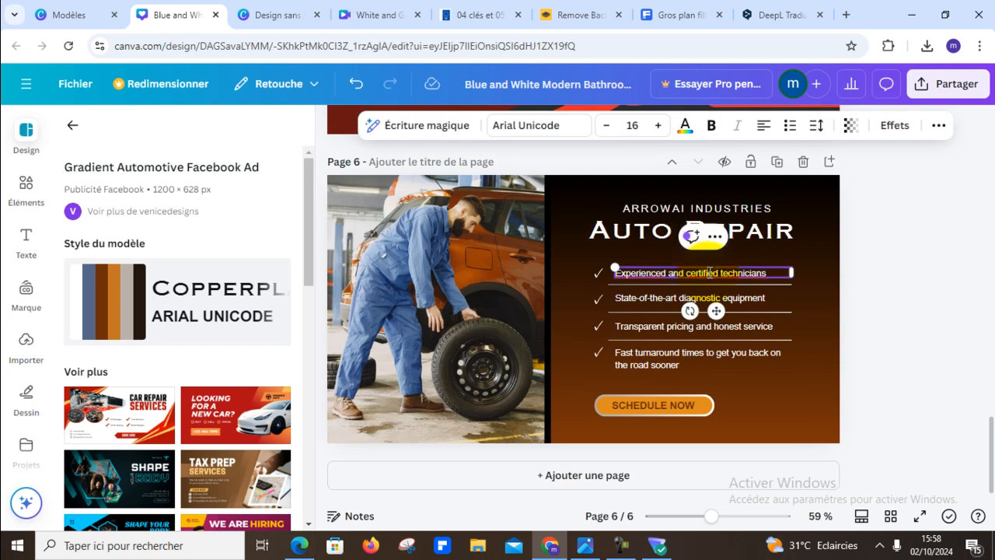
double_click(708, 272)
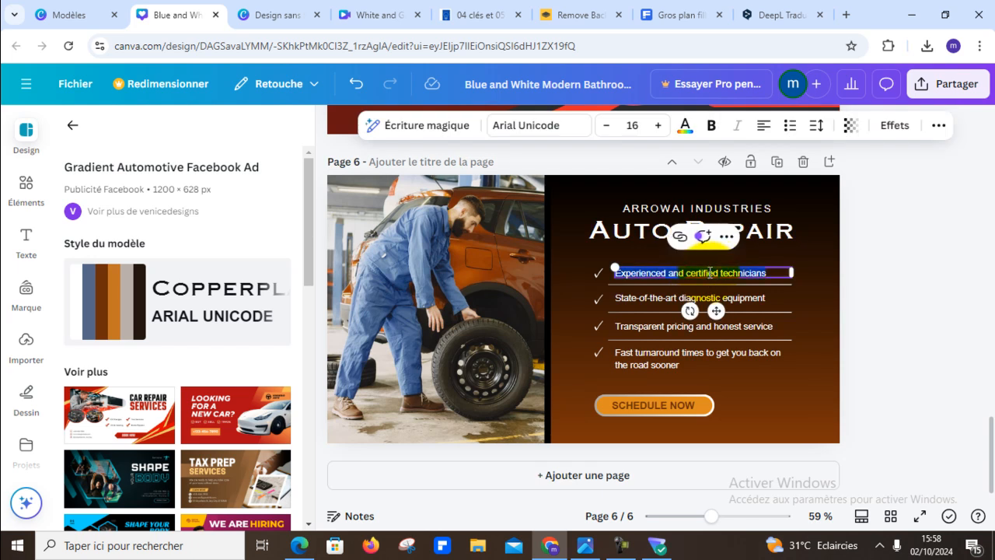
text(aNA)
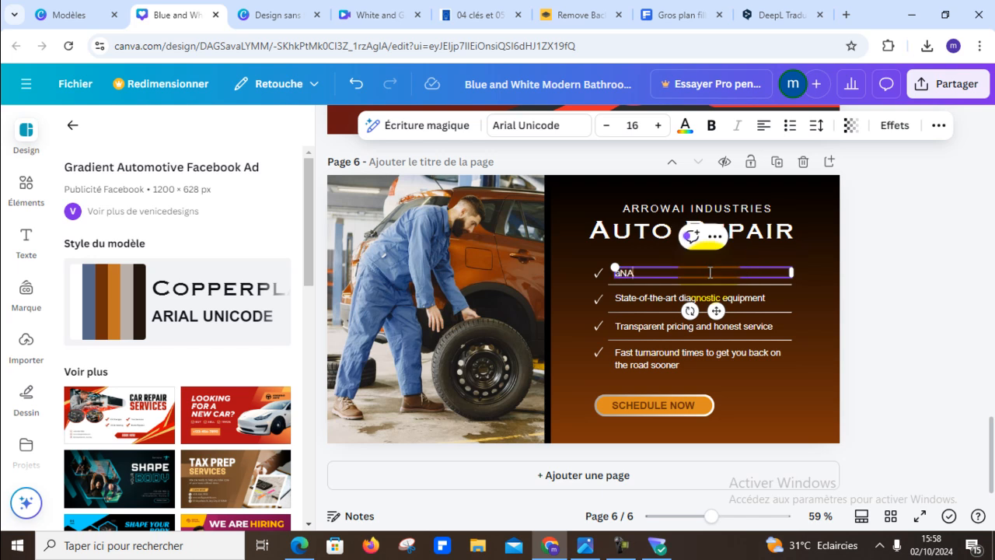
key(BackSpace)
key(BackSpace)
text(a)
text(c)
text(onsulta)
text(tion )
text(po)
text(ur déte)
text(cter)
text( la)
text( panne)
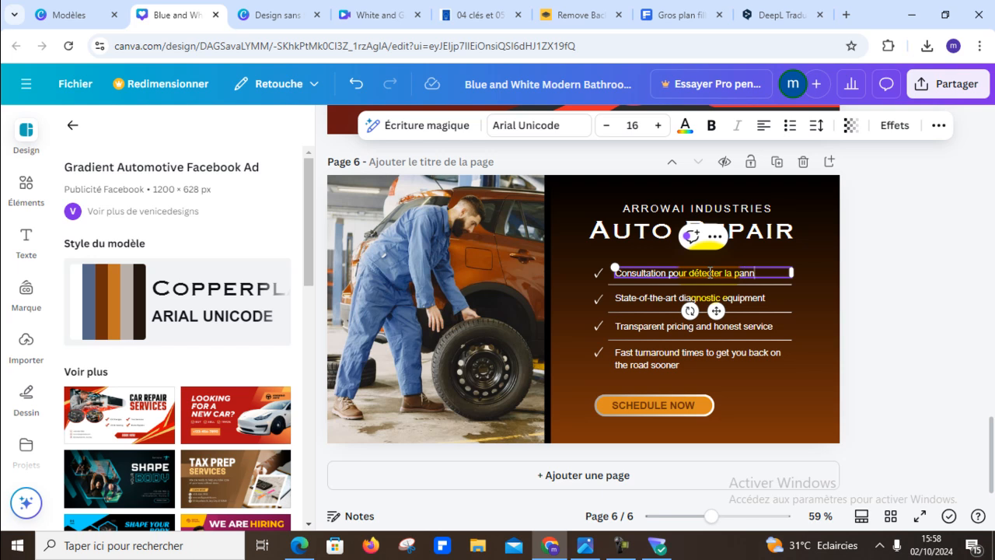
- Replace the second checklist line, about diagnostic equipment, with "Scanner du véhicle"
click(730, 301)
click(721, 301)
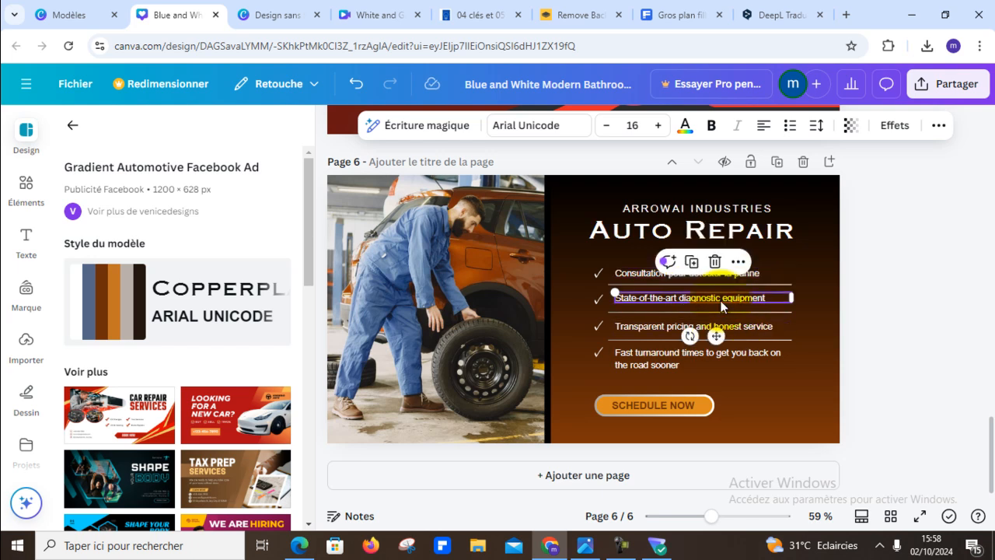
text(S)
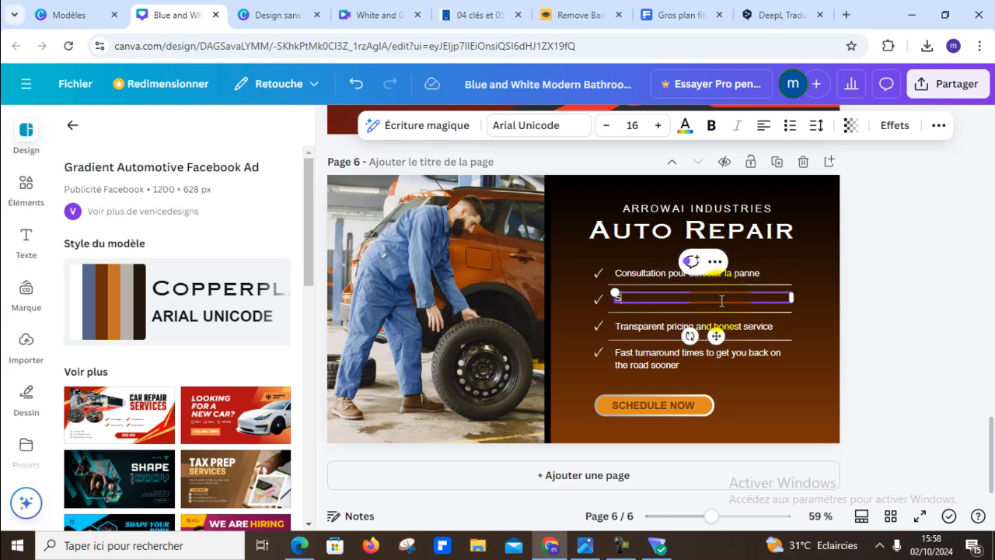
text(canner du véhicle)
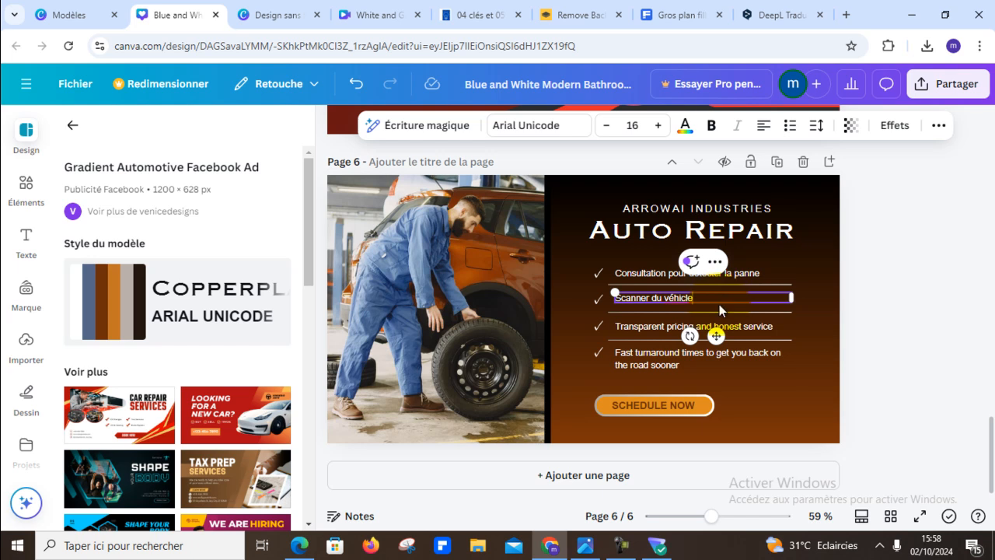
- Replace the third checklist line, about transparent pricing, with "Réparation et changement des pièces"
click(729, 325)
click(730, 324)
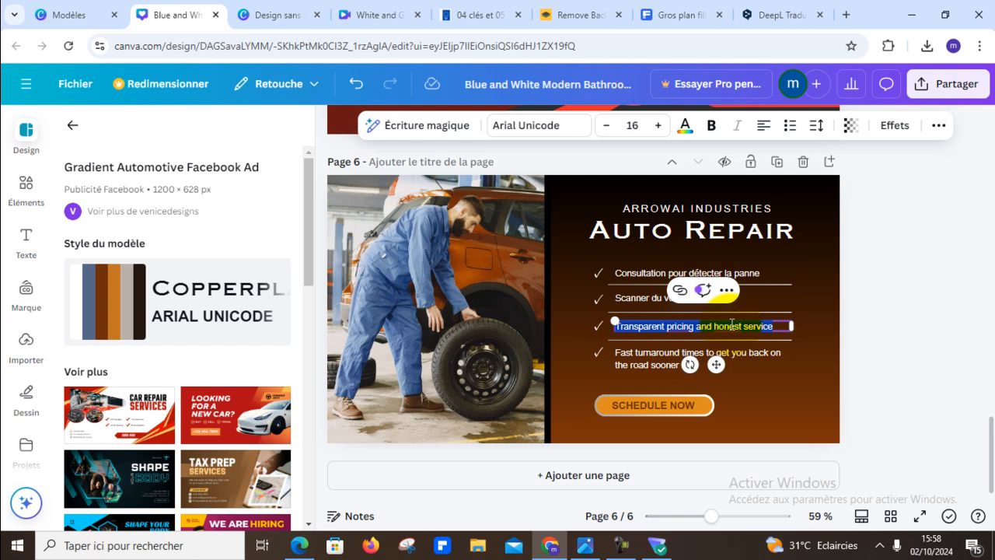
text(Ré)
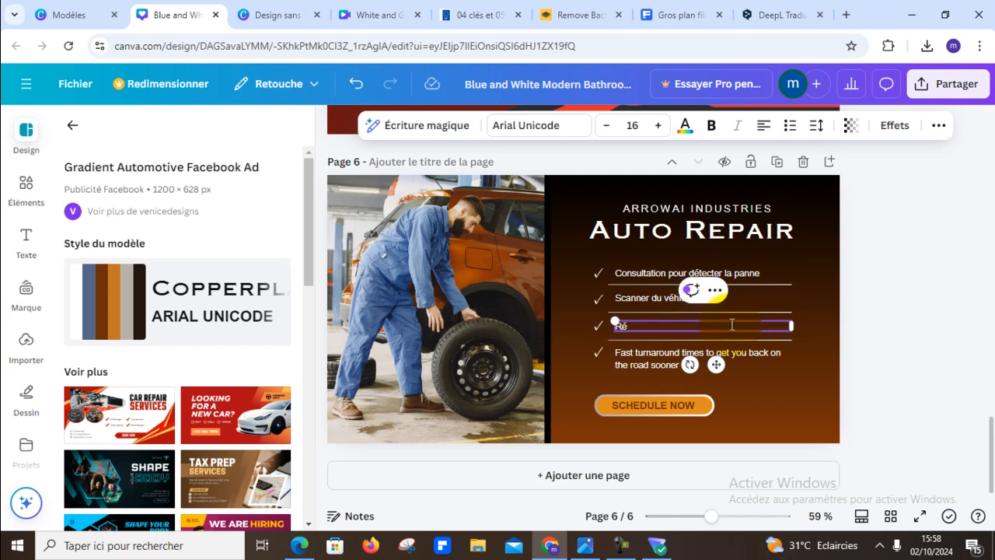
text(paration et)
text(changement de)
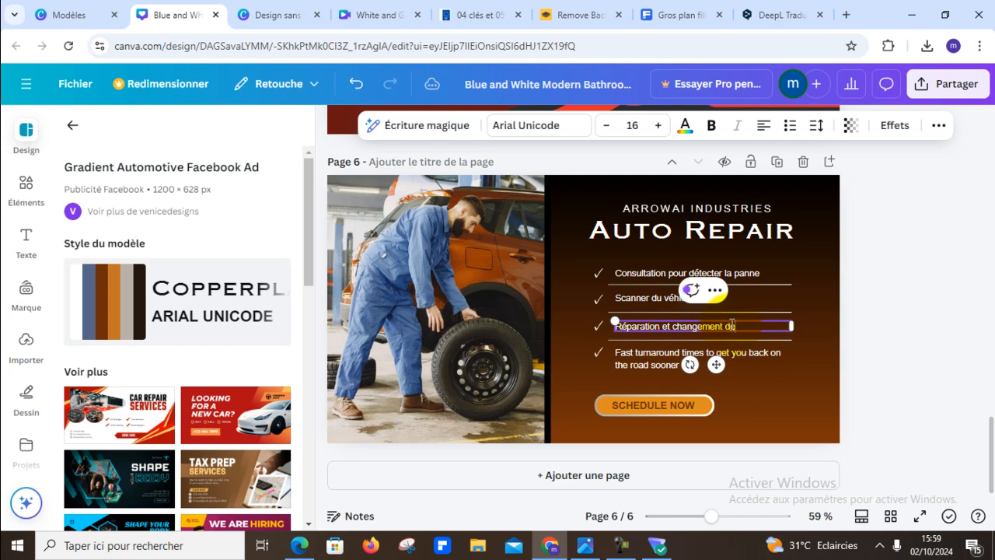
text(s pièces)
- Replace the fourth checklist line, about fast turnaround times, with "Entretien"
click(677, 350)
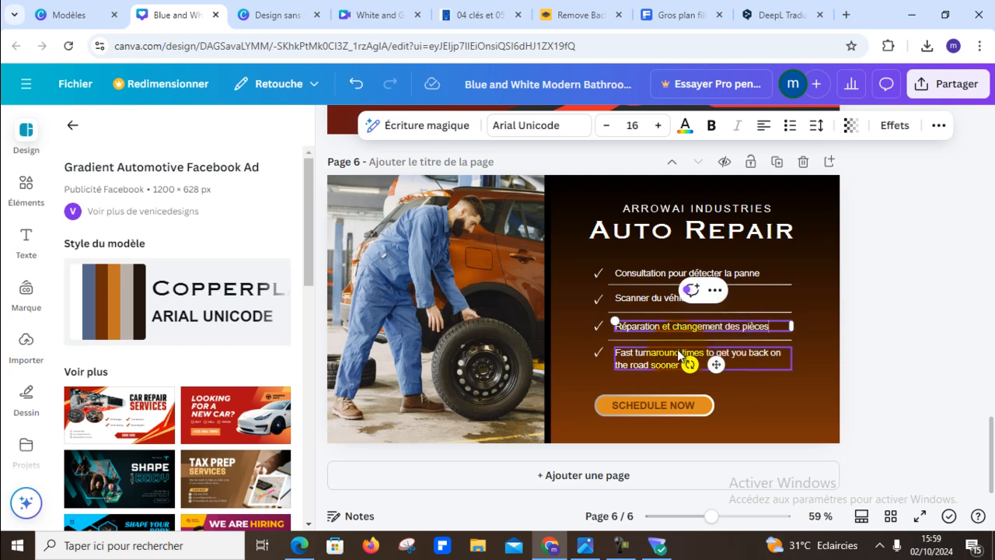
double_click(676, 350)
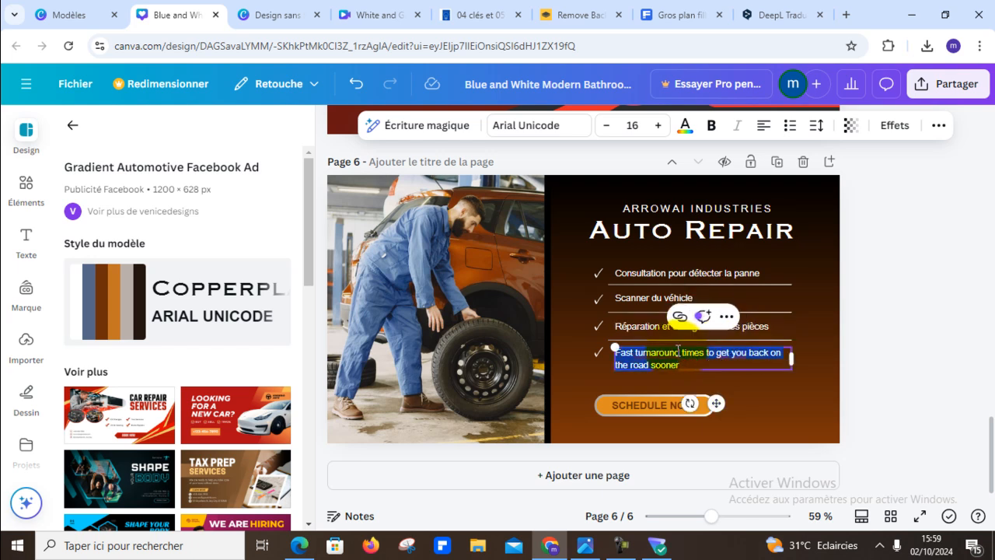
text(Entretien)
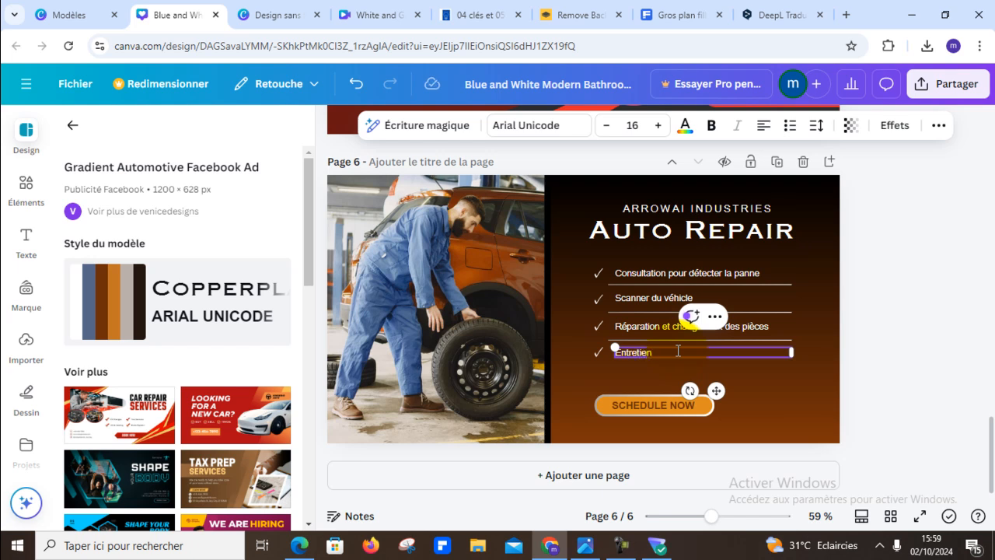
click(856, 383)
- Duplicate the "Entretien" line together with its check mark and place the copy just below it, above the orange button
click(602, 353)
click(597, 353)
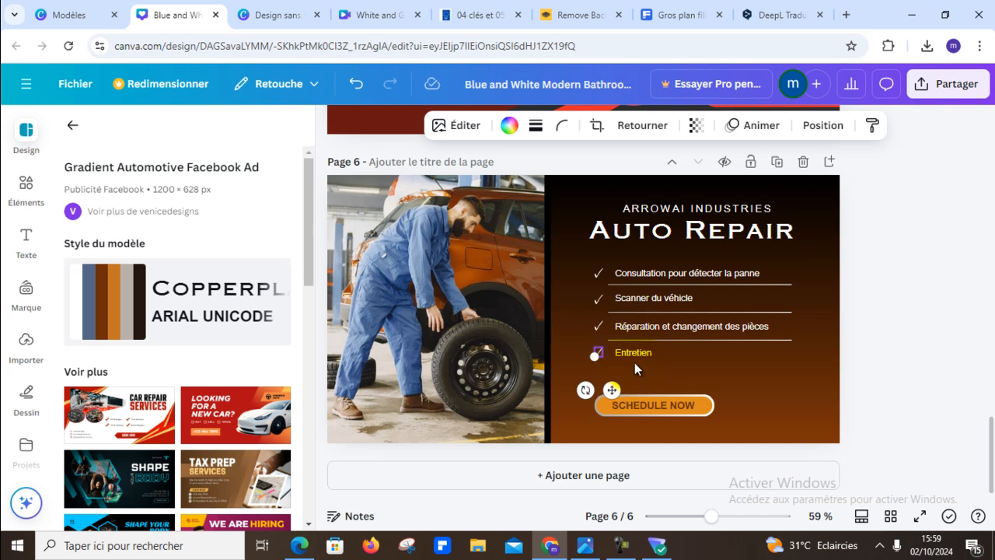
shift+click(632, 354)
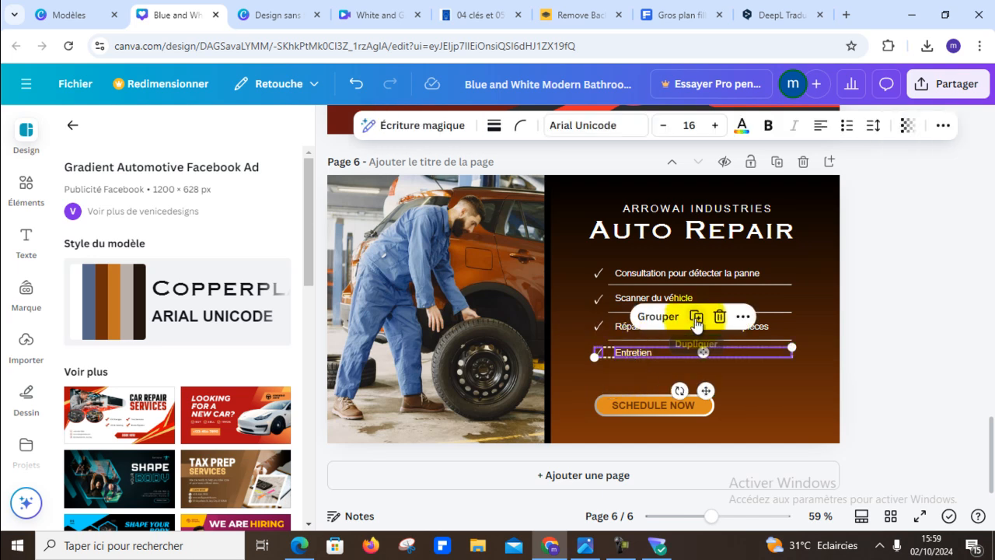
click(696, 317)
drag(662, 360, 650, 377)
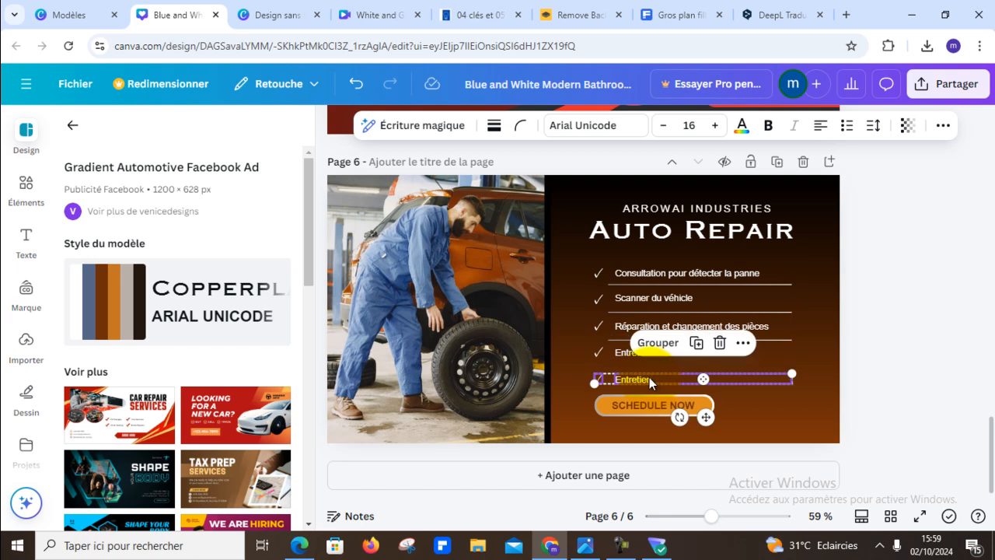
click(883, 364)
- Change the text of the duplicated fifth checklist line to "Conseil"
double_click(637, 380)
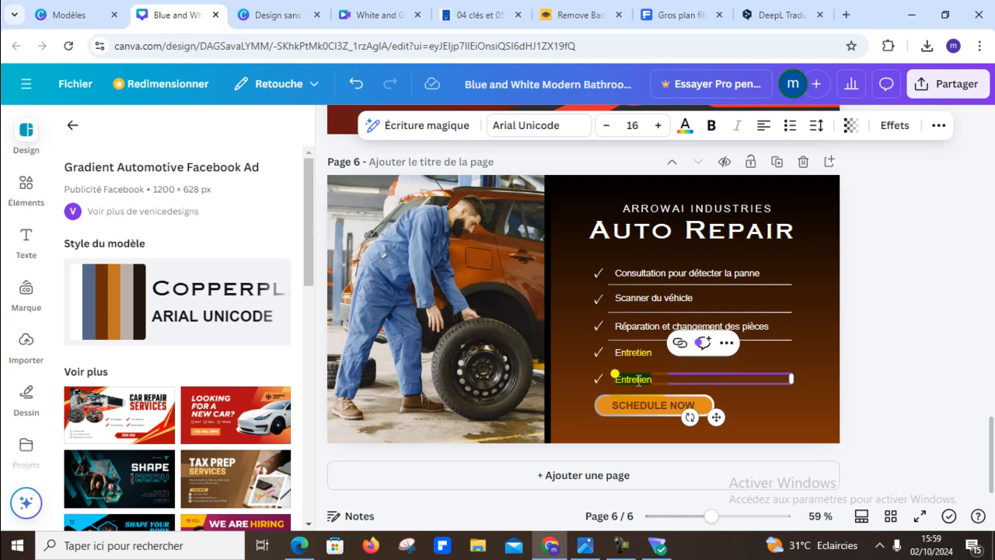
text(c)
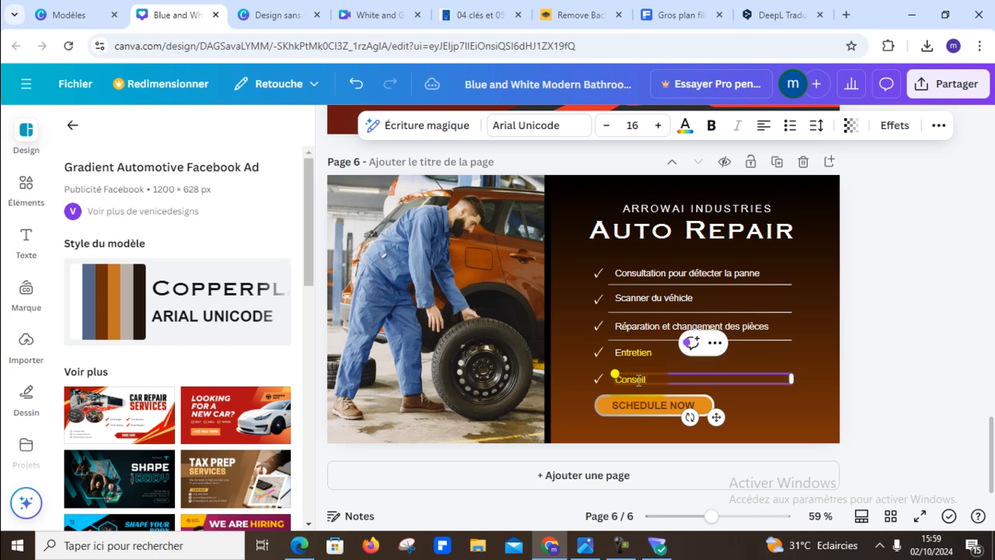
scroll(977, 311, up, 1)
click(930, 315)
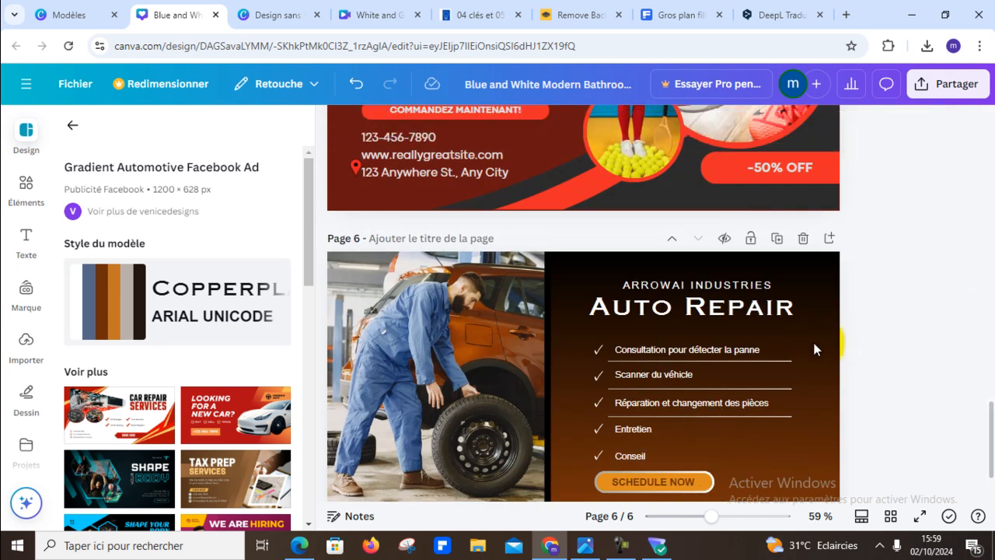
scroll(814, 349, down, 1)
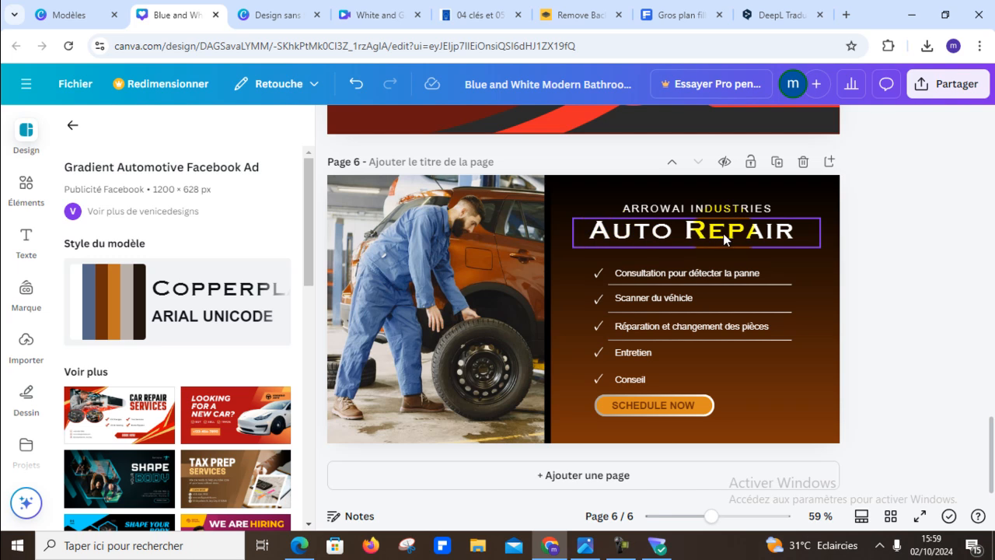
click(660, 236)
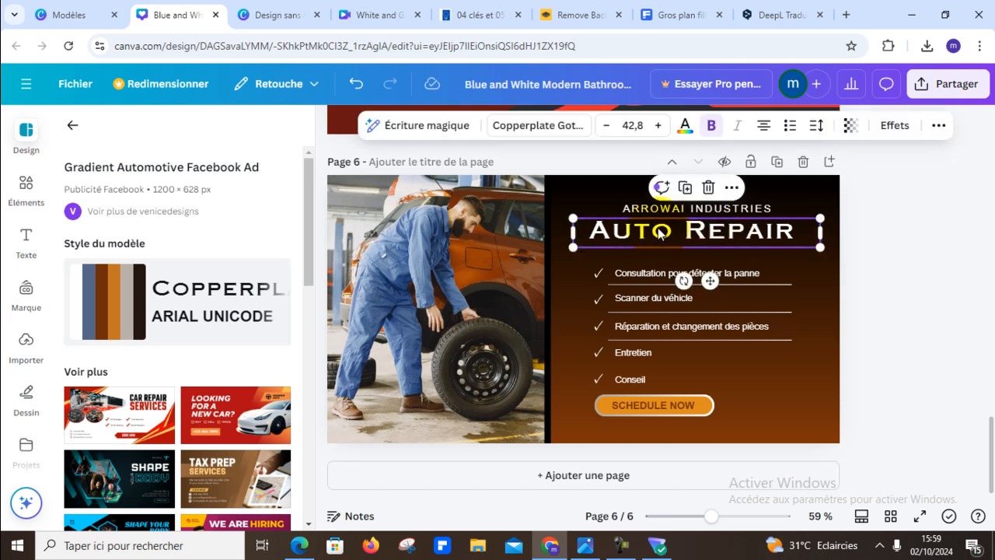
click(663, 236)
click(673, 233)
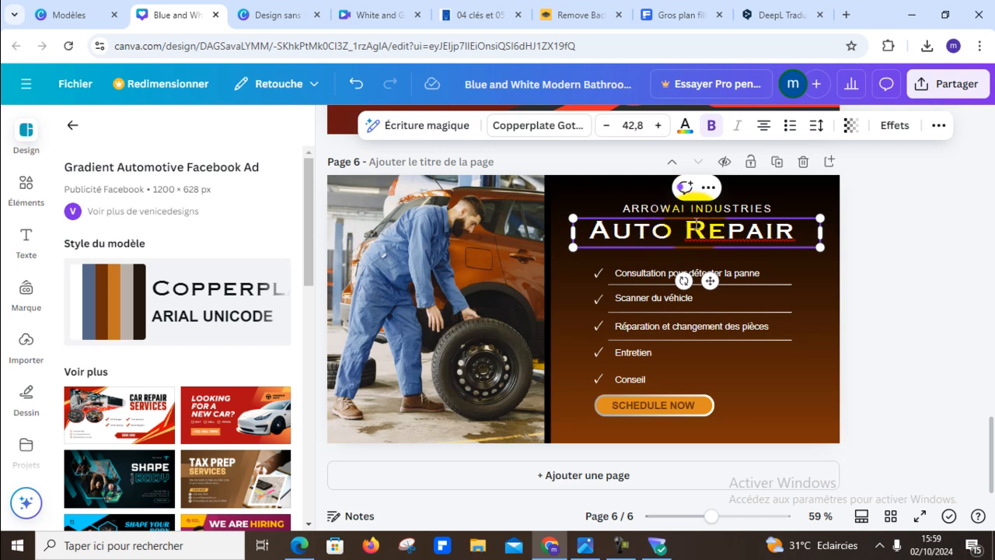
click(947, 210)
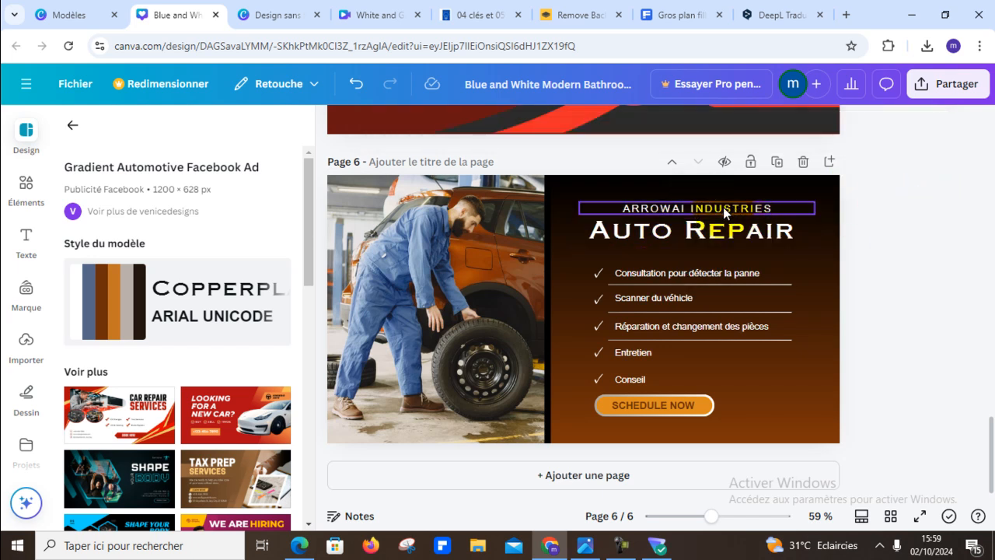
- Delete the company name line "ARROWAI INDUSTRIES" above the "Auto Repair" title on page 6
click(711, 208)
click(710, 207)
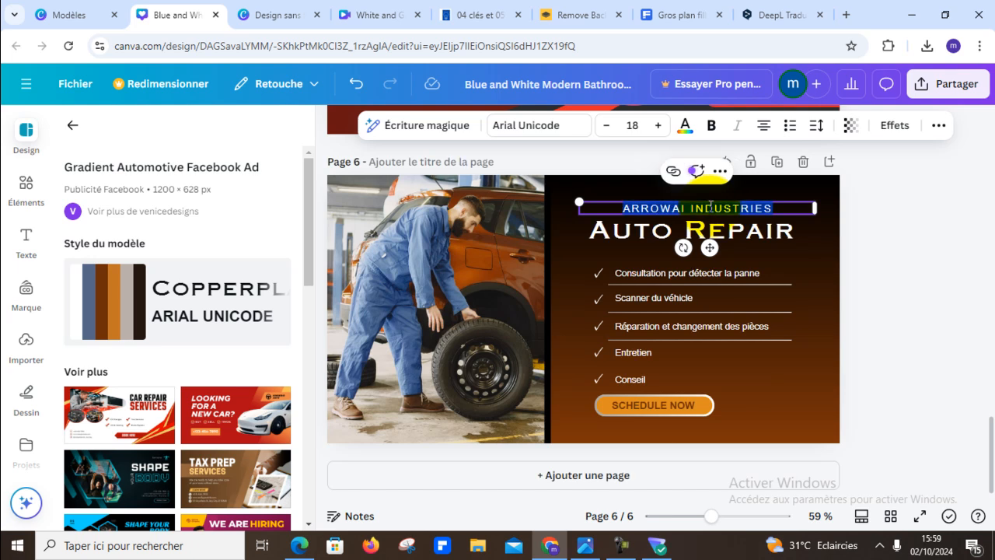
click(916, 236)
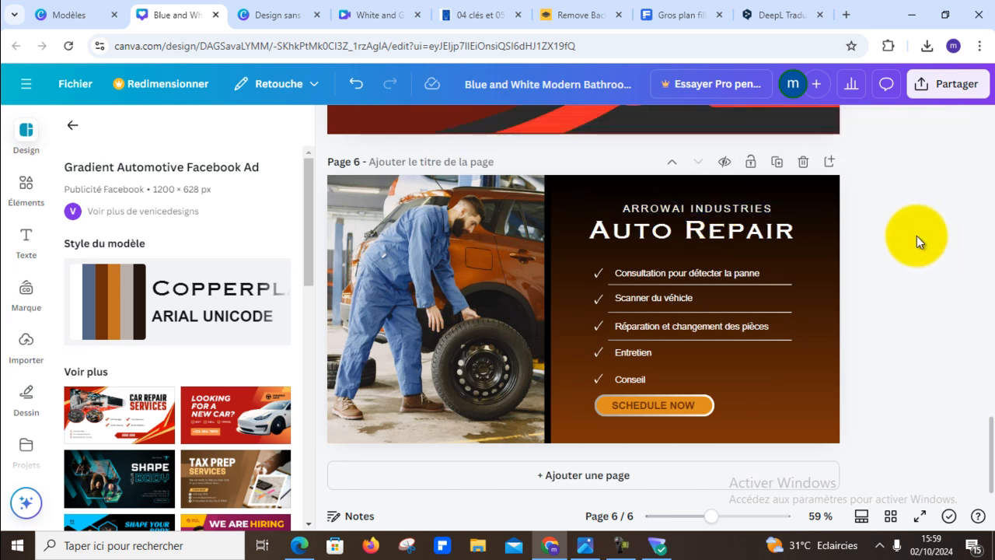
click(744, 210)
key(Delete)
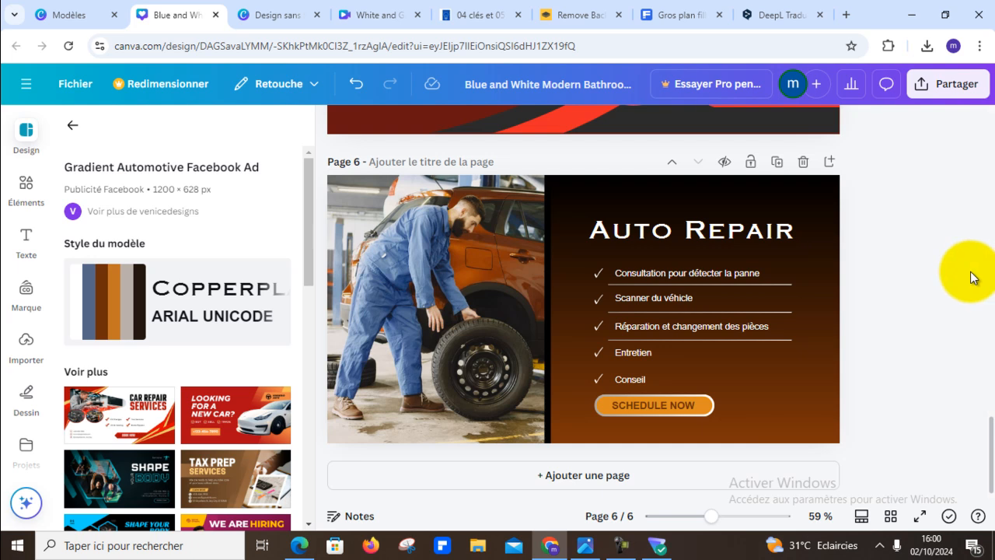
- Copy the phone number line from the shoe poster on page 5
scroll(229, 394, down, 5)
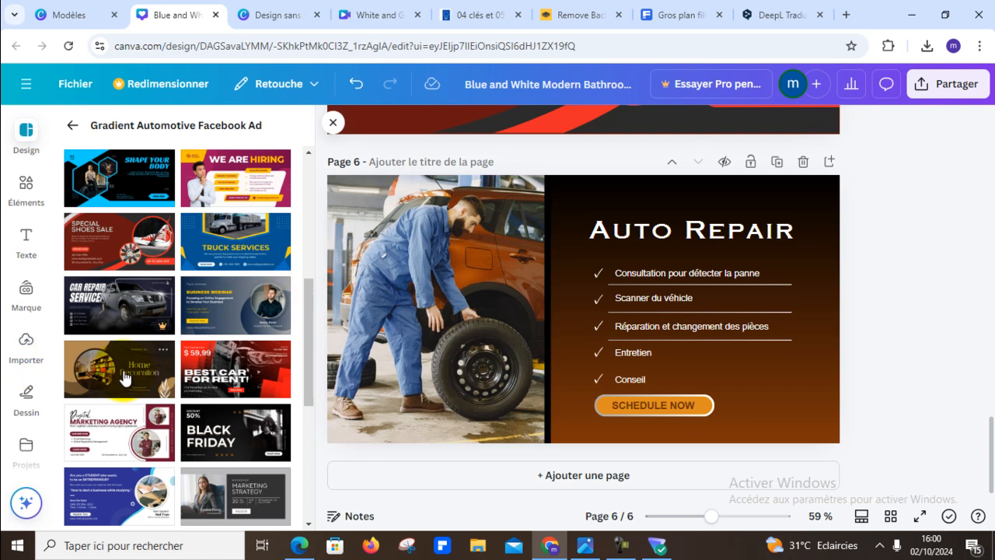
scroll(24, 280, down, 2)
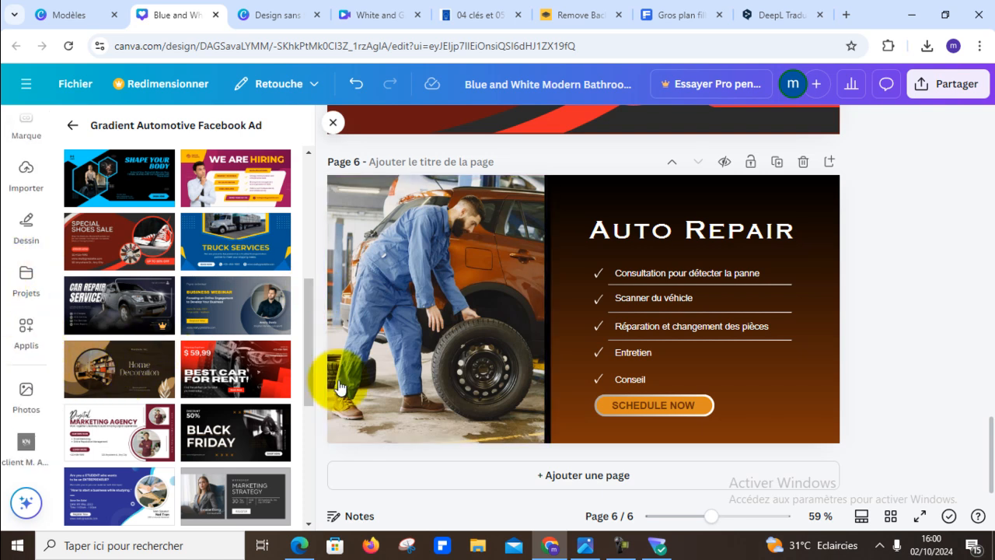
double_click(630, 403)
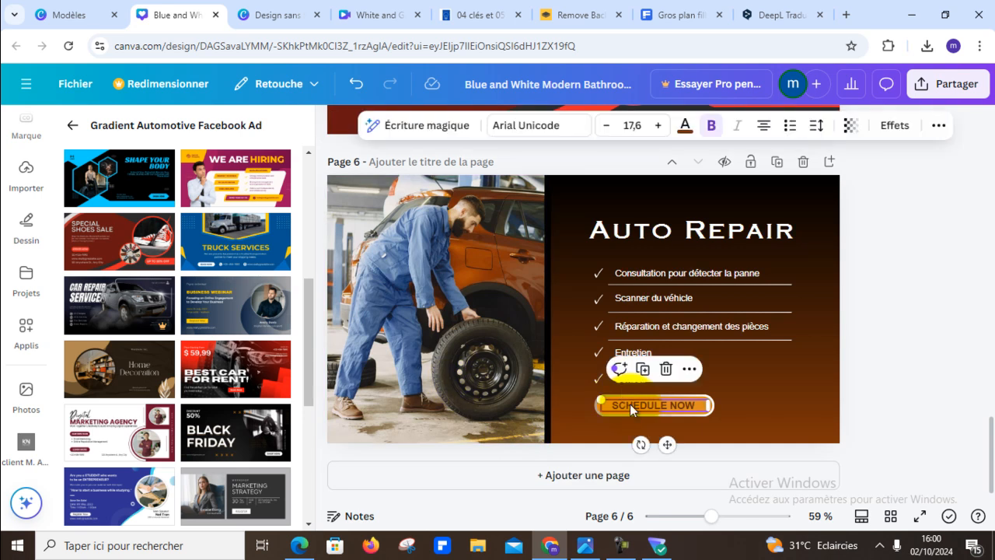
scroll(977, 280, up, 3)
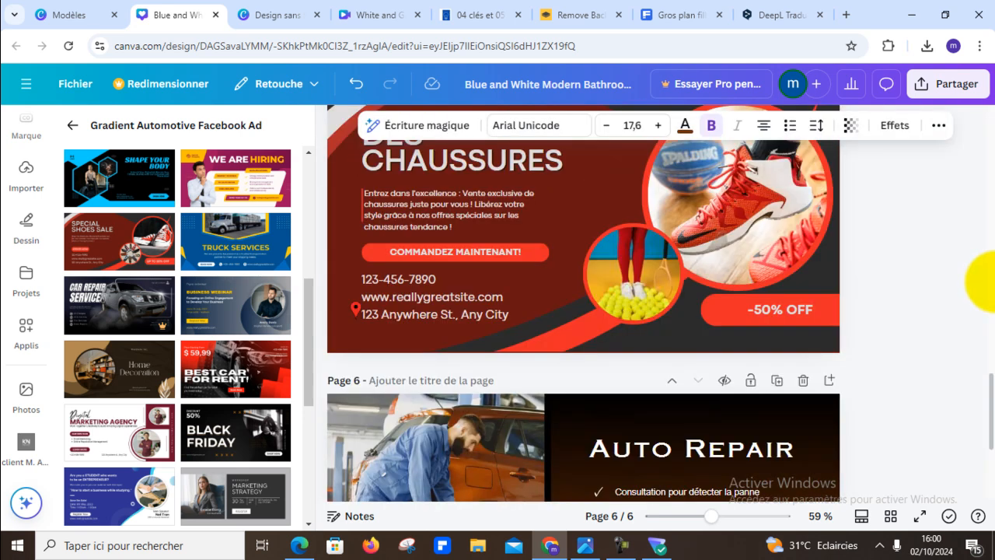
click(404, 285)
right_click(403, 285)
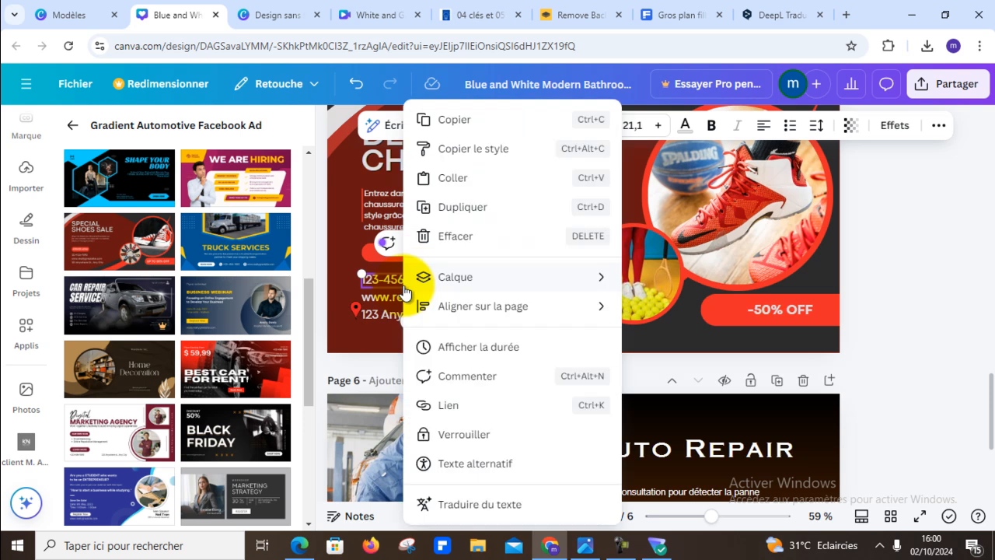
click(460, 124)
- Delete the "SCHEDULE NOW" text on page 6, paste the copied phone number and place it on the orange button
scroll(666, 370, down, 3)
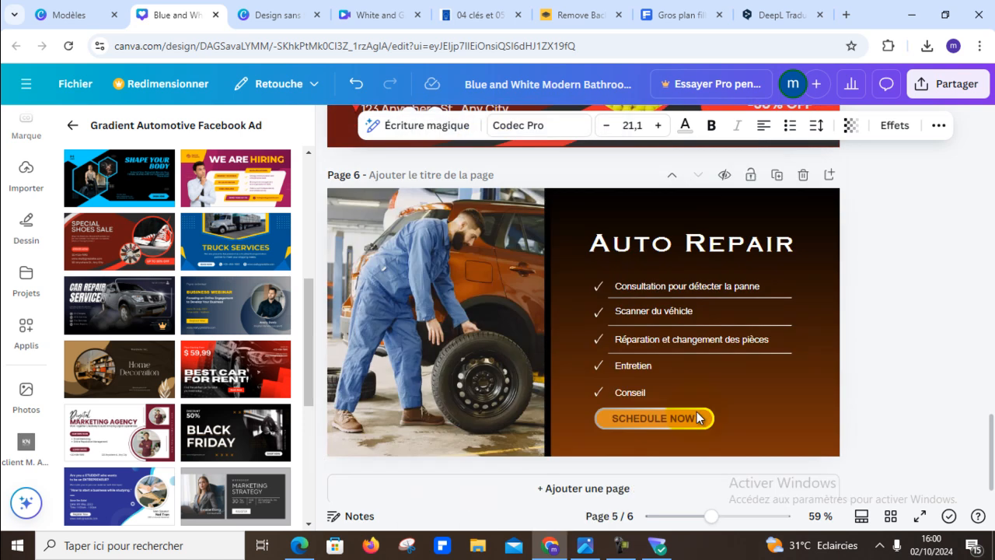
click(658, 398)
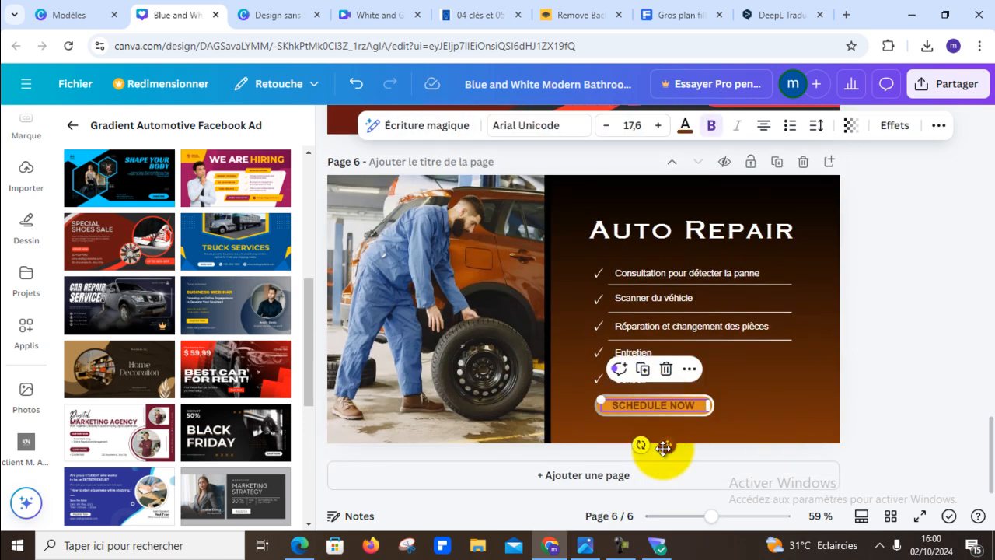
key(Delete)
key(ctrl+v)
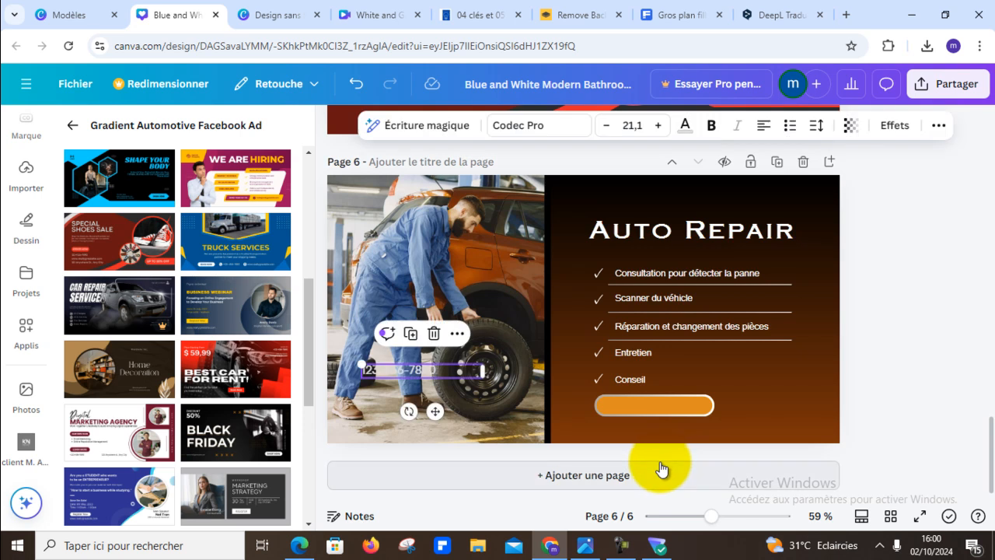
drag(604, 381, 675, 405)
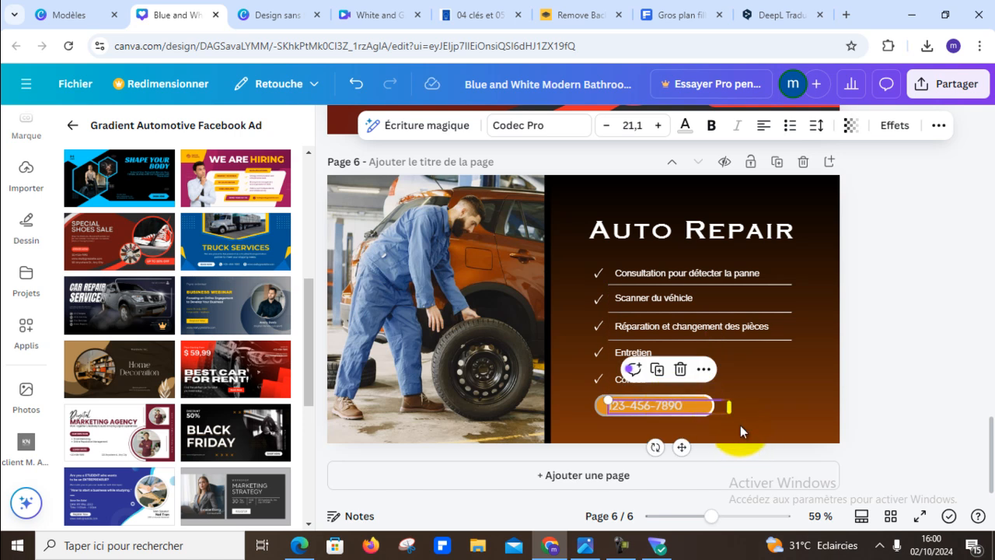
click(812, 357)
- Change the text colour of the phone number on the orange button to white
click(641, 404)
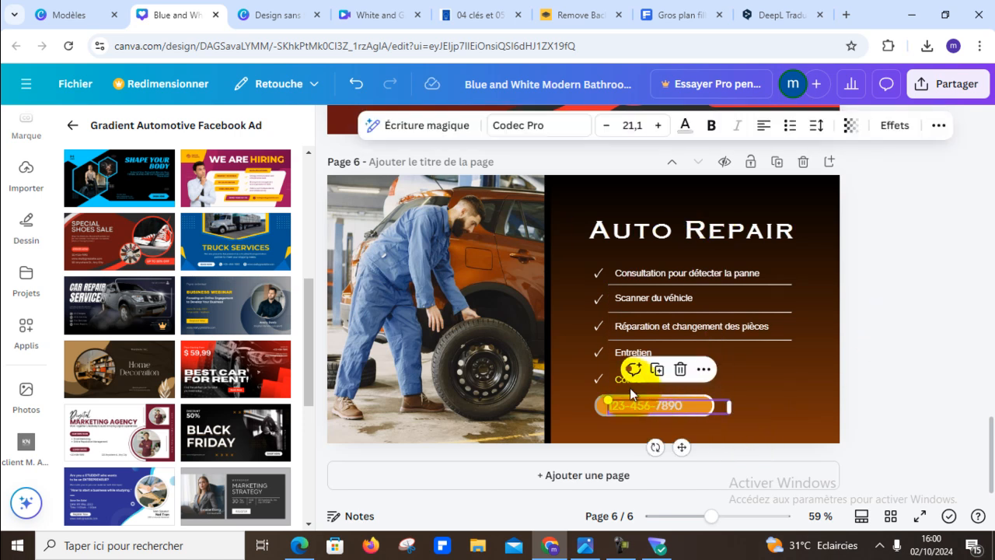
click(684, 128)
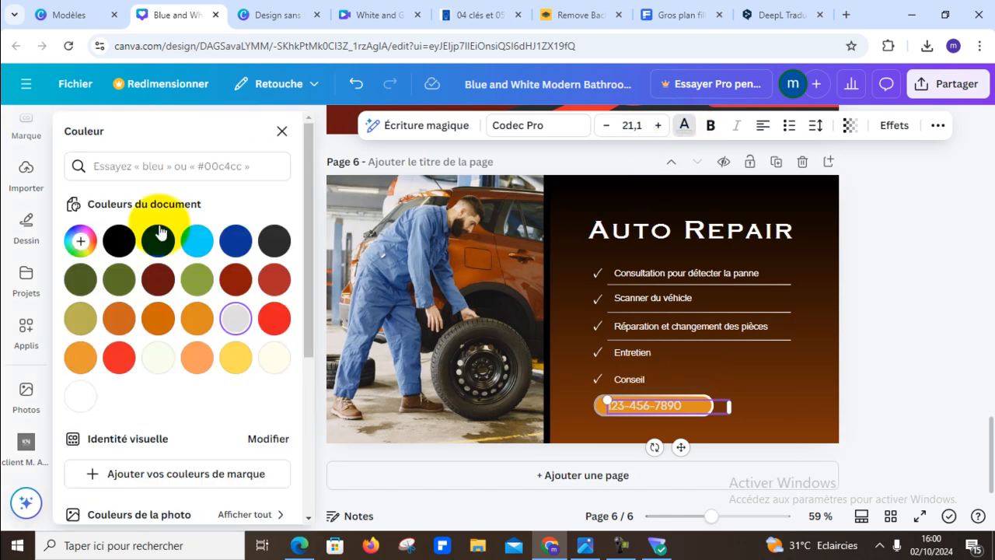
click(882, 381)
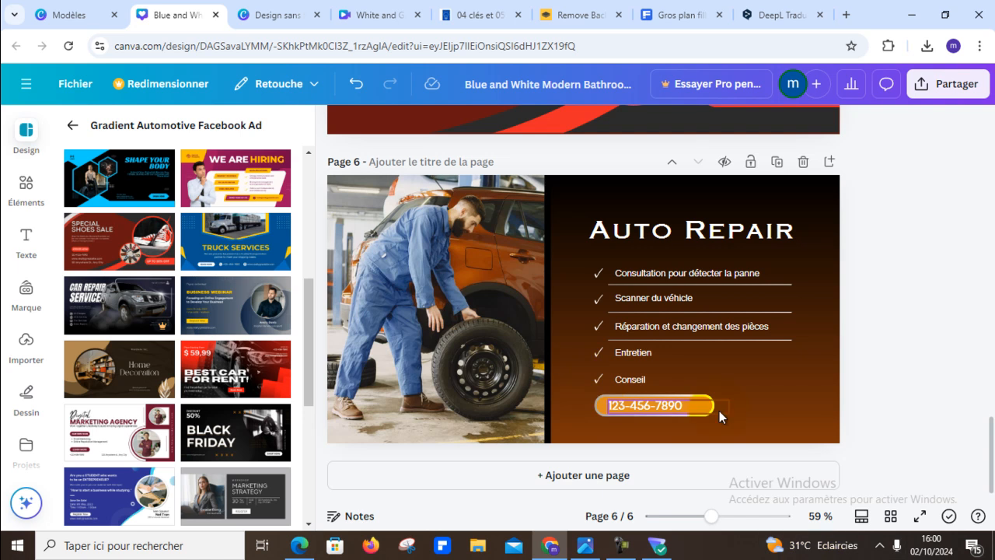
- Insert "TEL:" in front of the phone number on the orange button
drag(658, 407, 662, 404)
double_click(632, 405)
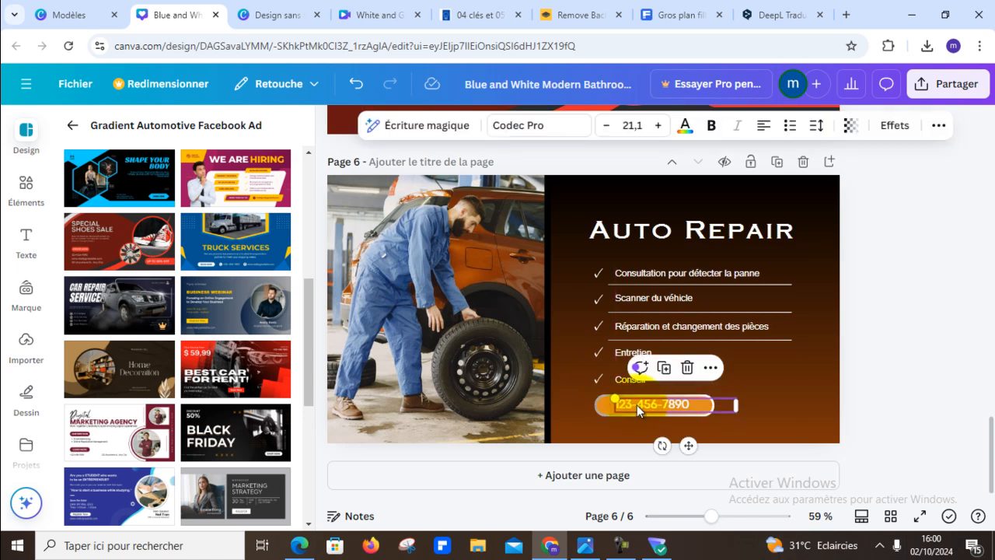
click(620, 404)
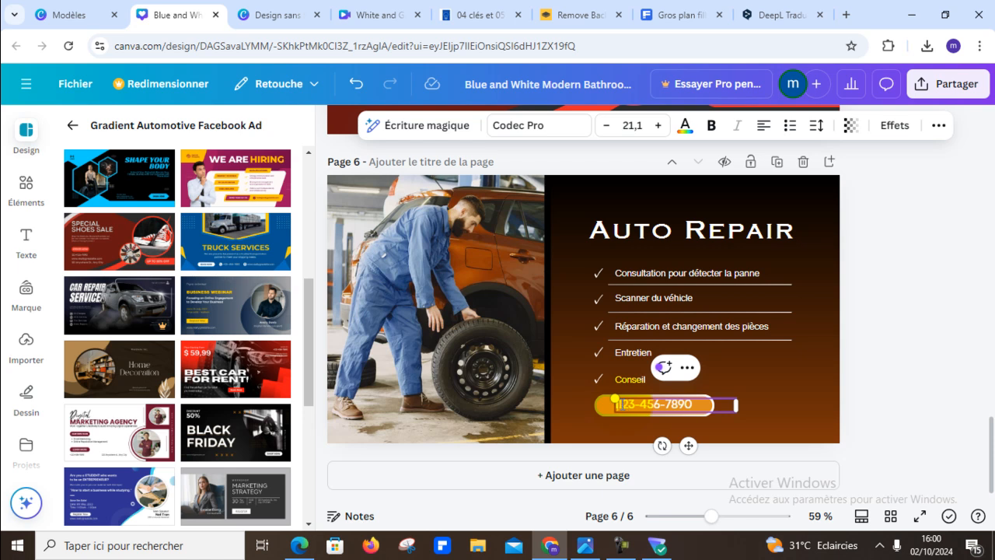
text(T)
text(O)
text(2)
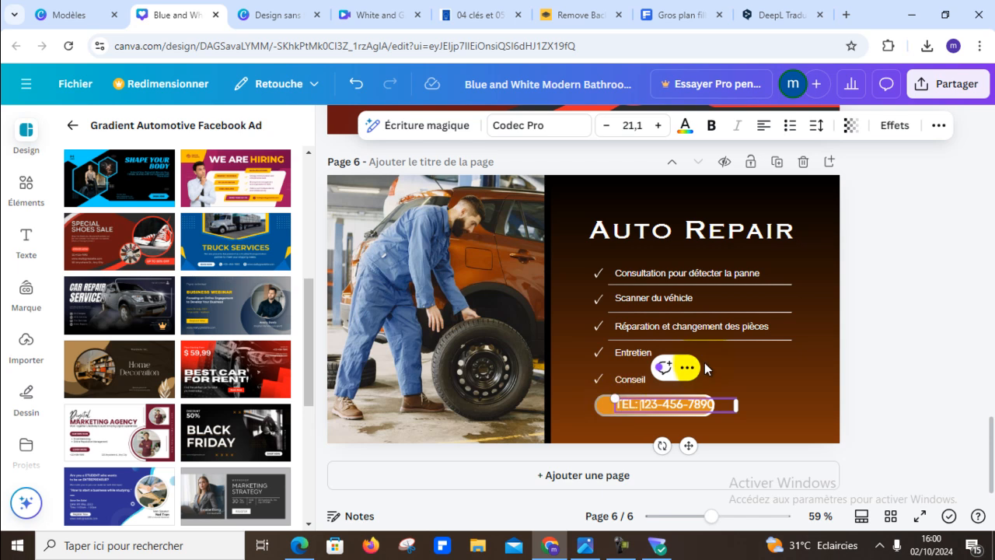
click(862, 380)
- Shift the "TEL:" phone line left to fit on the orange button and make it bold
drag(682, 401, 669, 401)
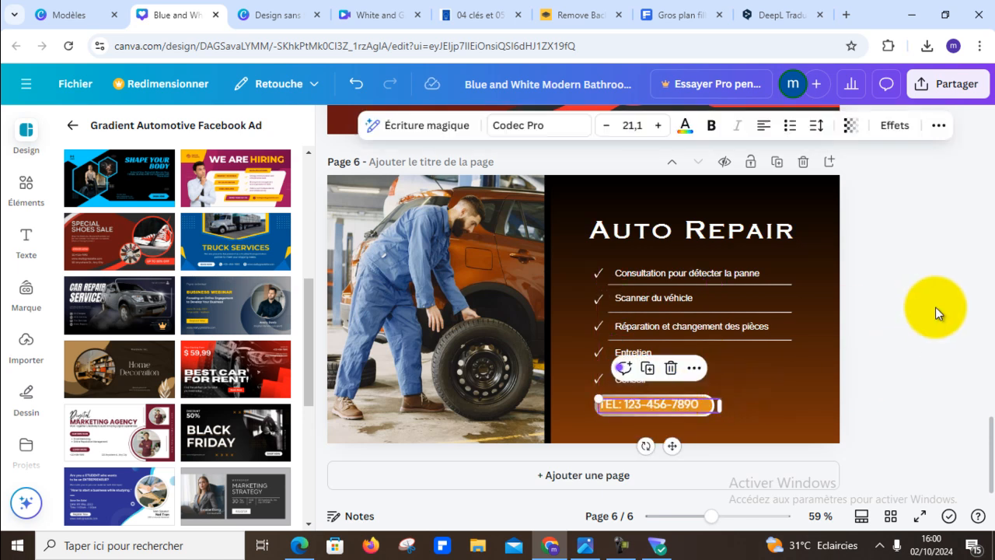
click(933, 308)
click(644, 408)
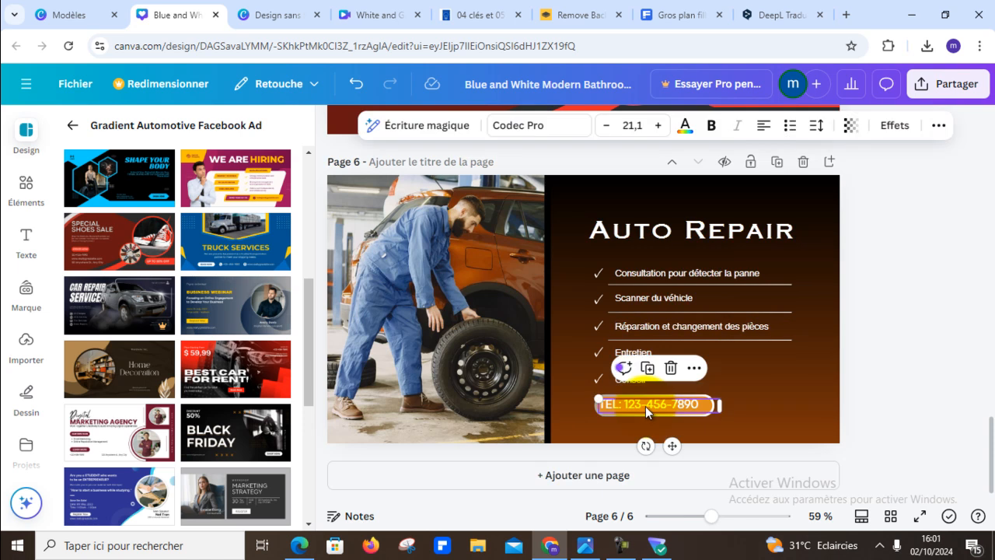
click(708, 128)
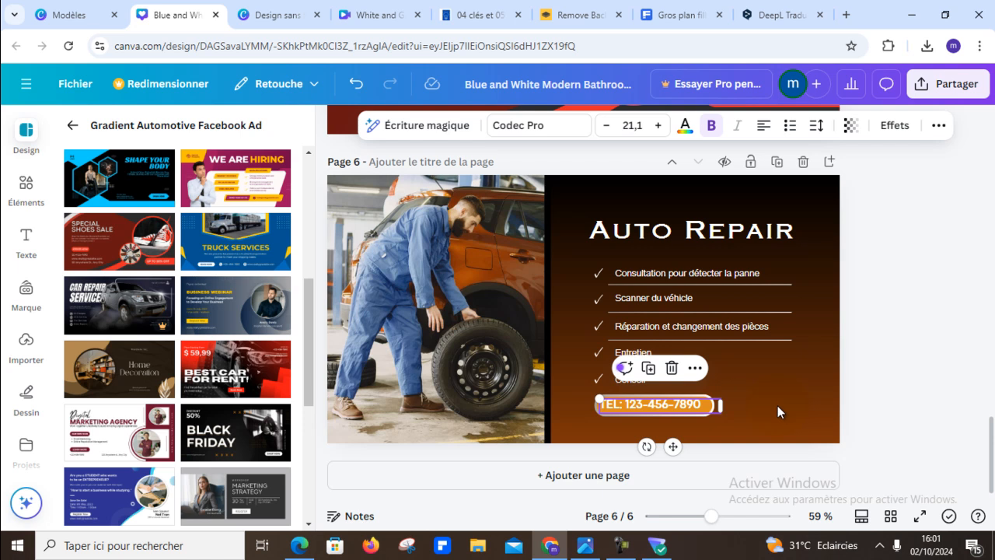
click(889, 409)
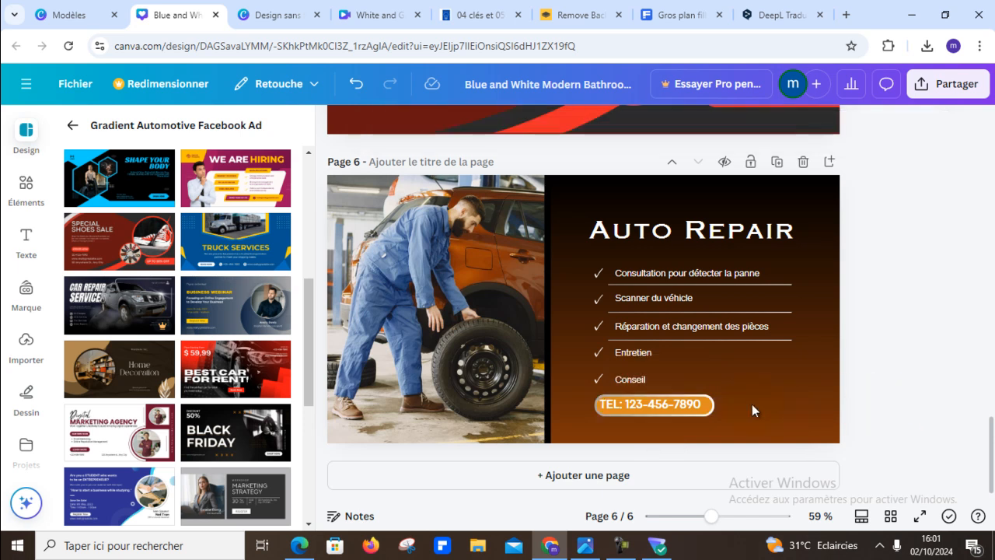
- Nudge the bold "TEL:" phone line slightly right and down to centre it on the orange button
click(675, 401)
key(Right)
key(Right)
key(Right)
key(Right)
key(Right)
key(Right)
key(Right)
key(Down)
key(Down)
scroll(977, 366, up, 1)
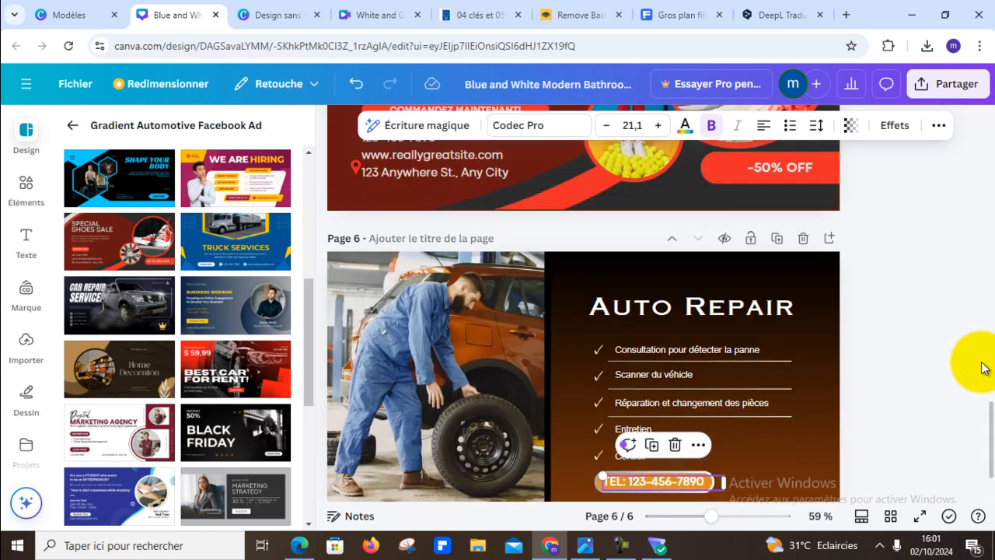
click(952, 369)
scroll(898, 452, down, 1)
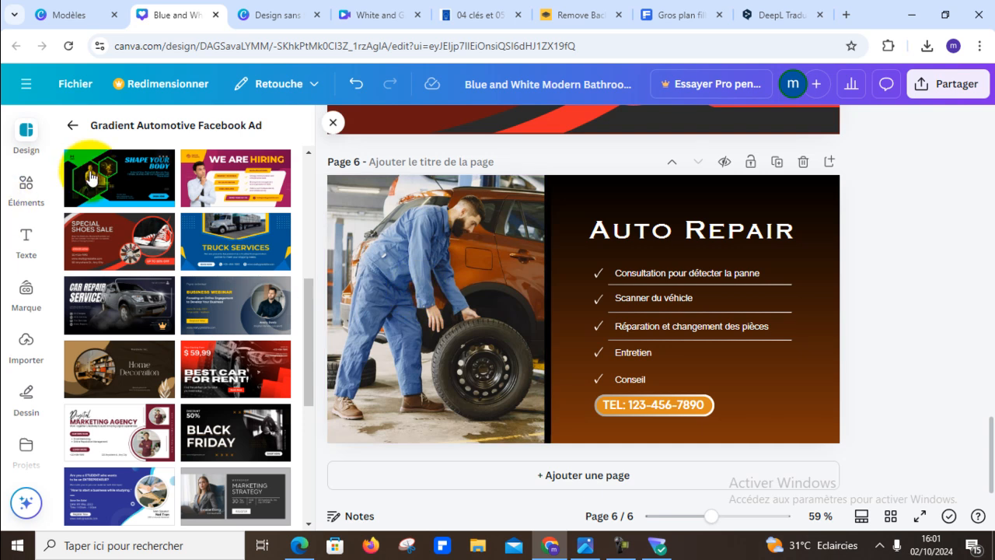
click(22, 243)
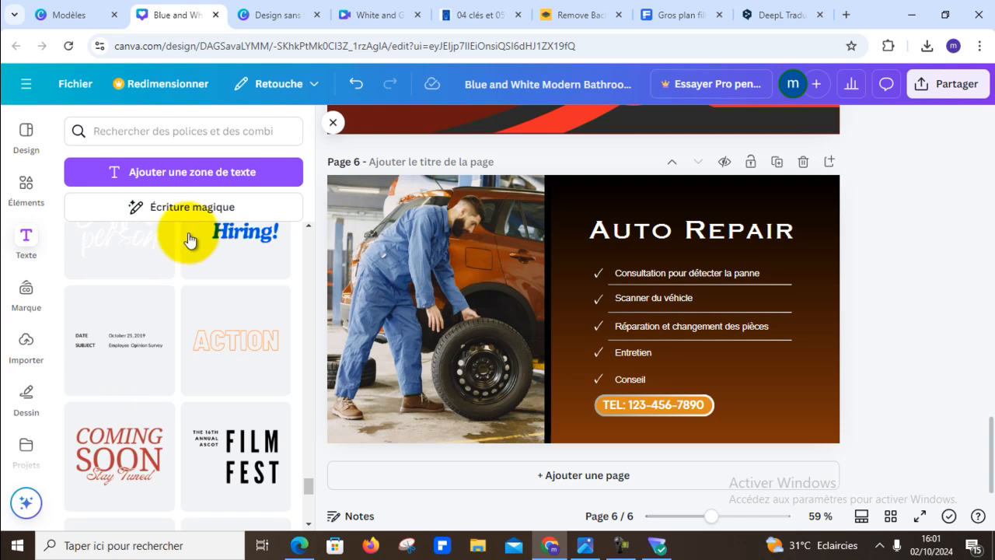
scroll(204, 296, down, 6)
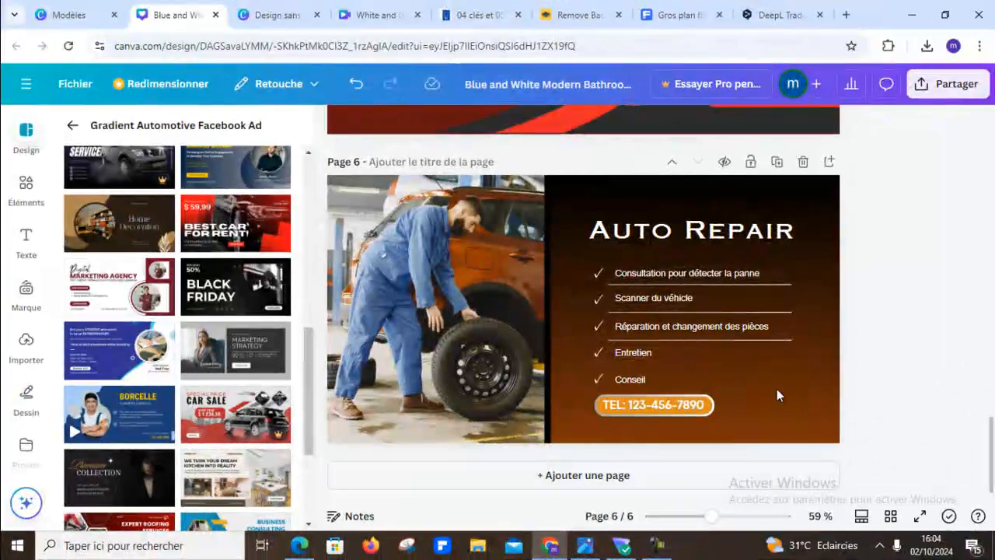
scroll(894, 444, up, 4)
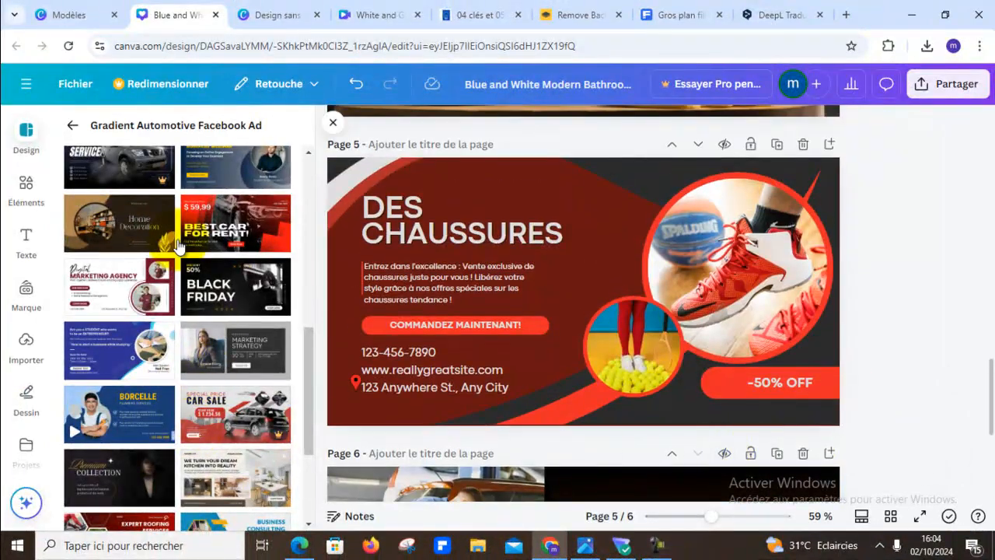
scroll(237, 295, down, 2)
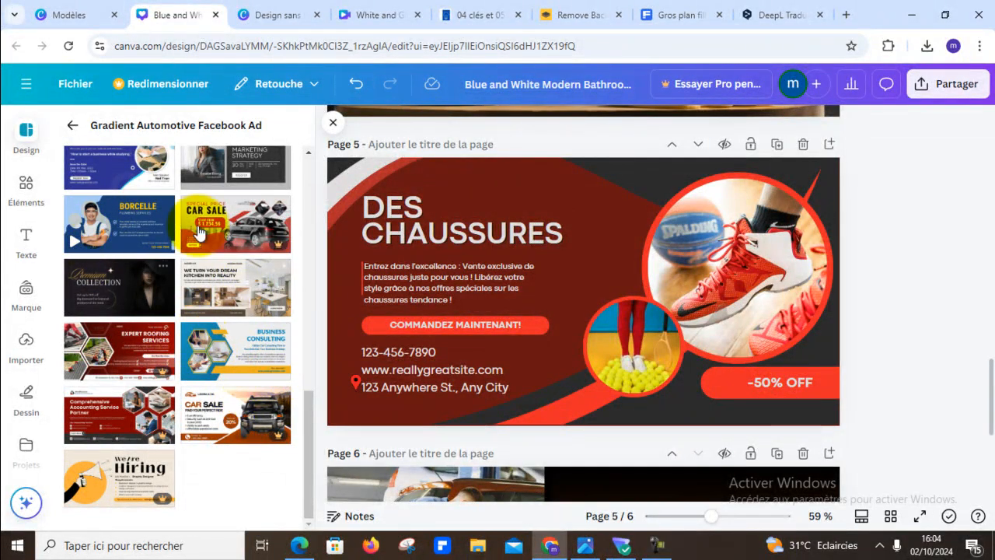
- Add a new page 7 and apply the "Blue and White Modern Business Webinar Facebook Ad" template to it
scroll(703, 451, down, 4)
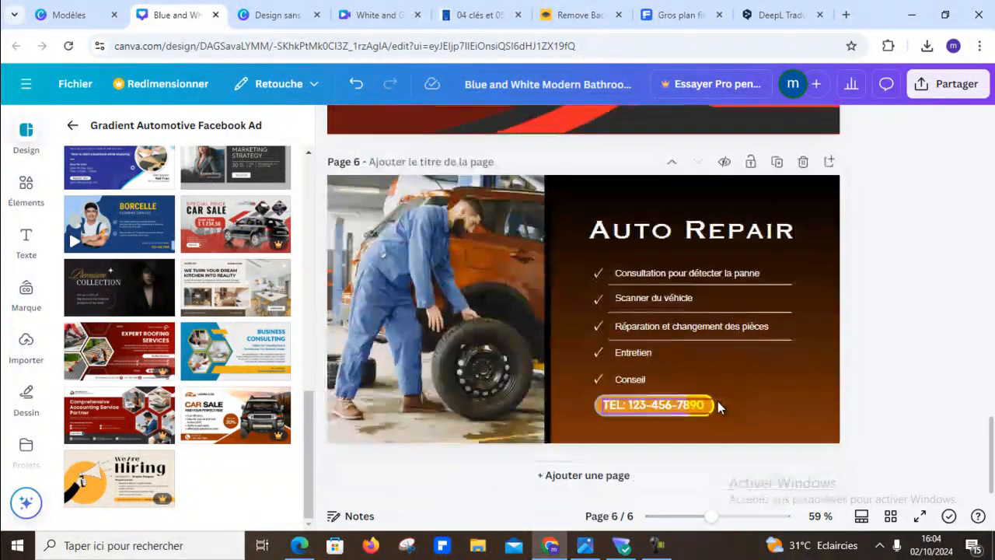
click(659, 479)
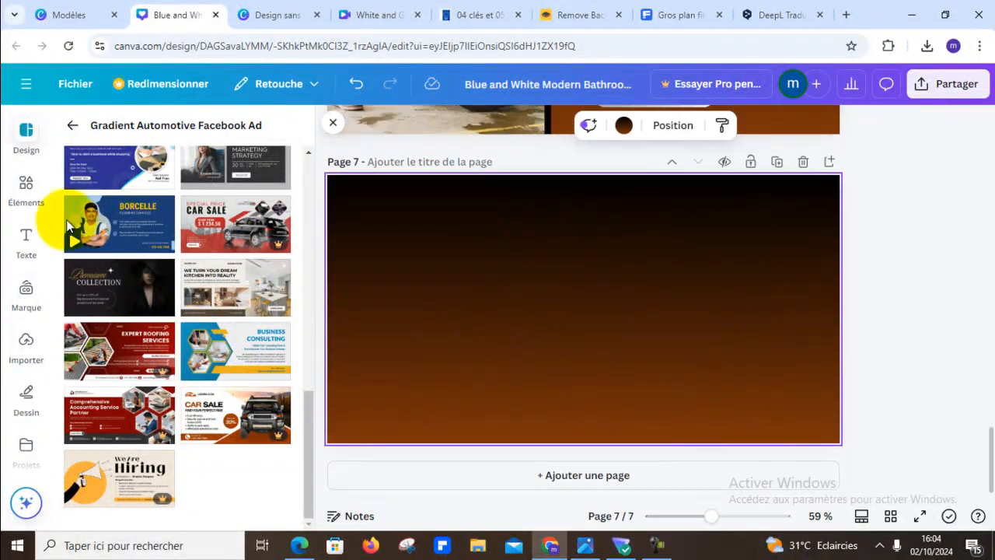
scroll(294, 338, up, 3)
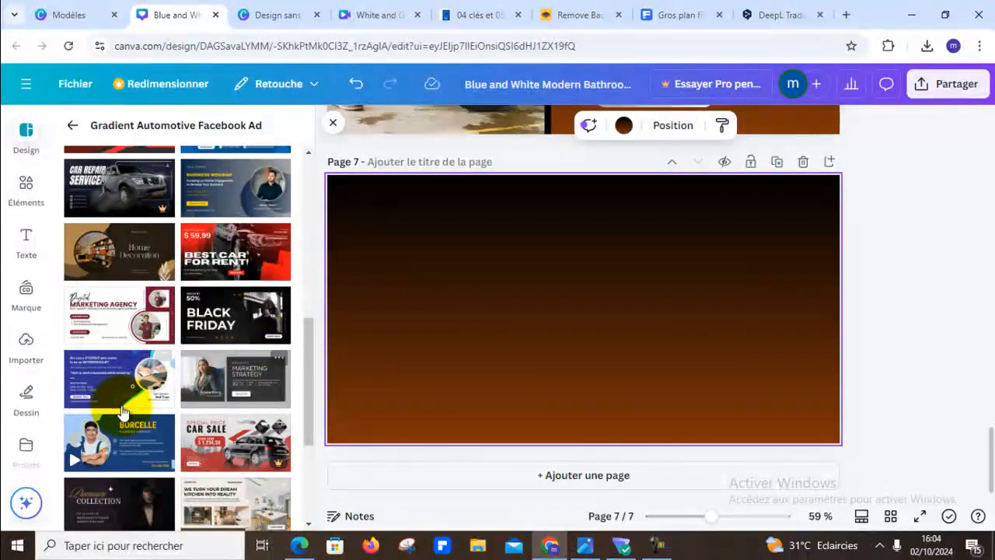
click(92, 376)
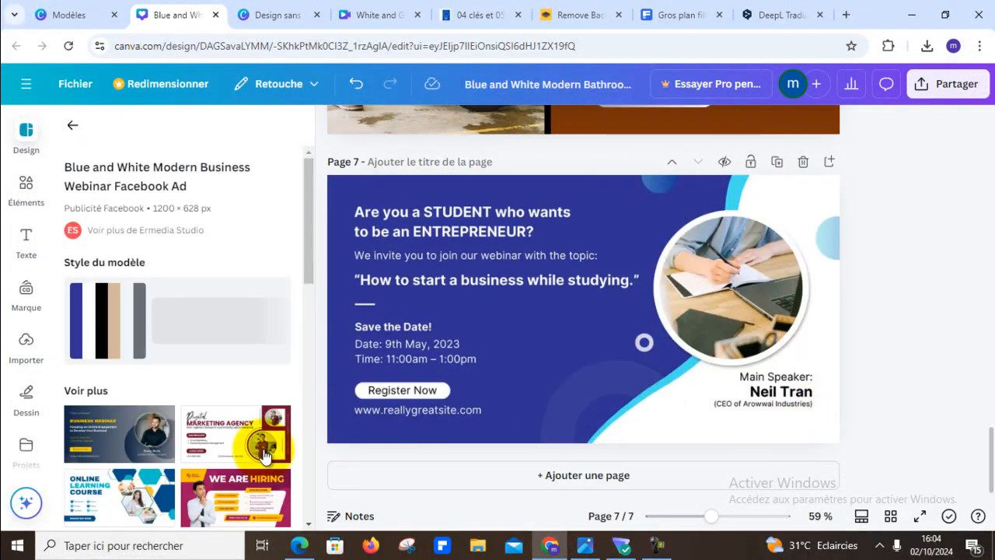
click(805, 426)
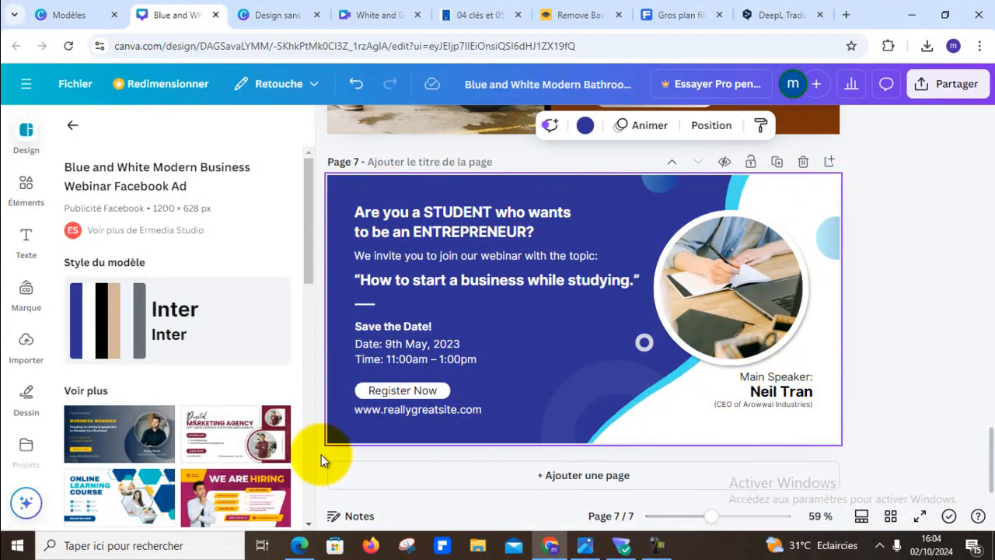
- Look through the templates similar to the business webinar ad for another poster design
scroll(251, 389, down, 2)
scroll(253, 388, down, 2)
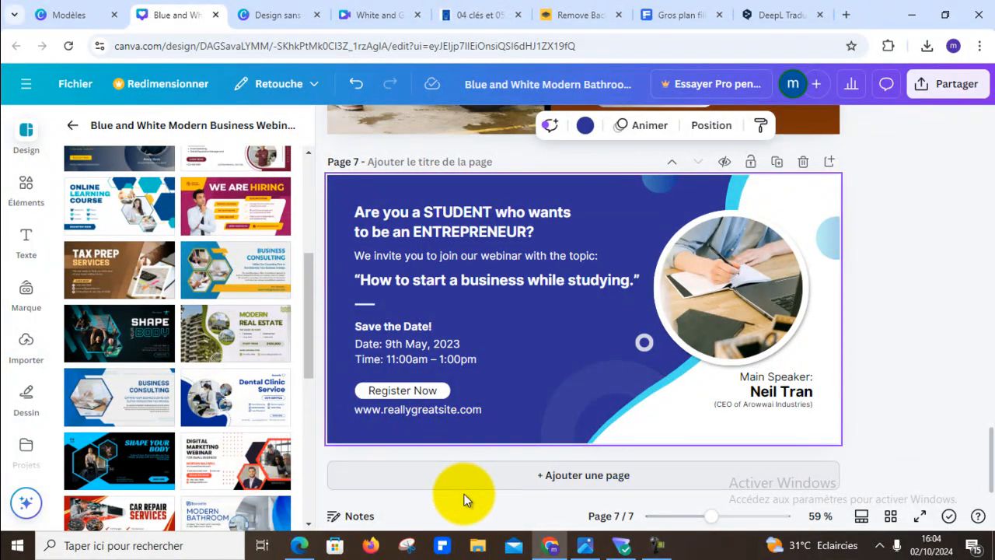
scroll(218, 350, down, 4)
scroll(223, 356, up, 6)
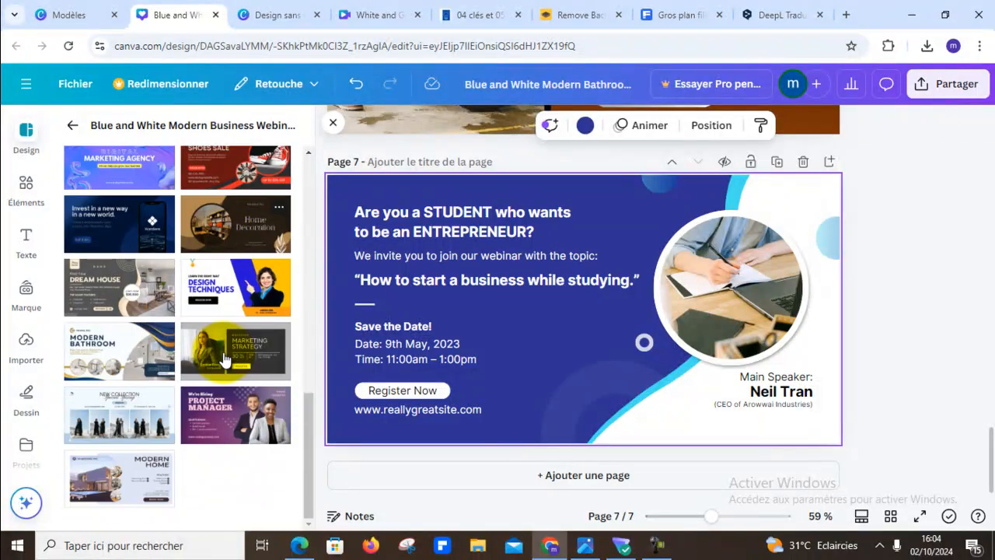